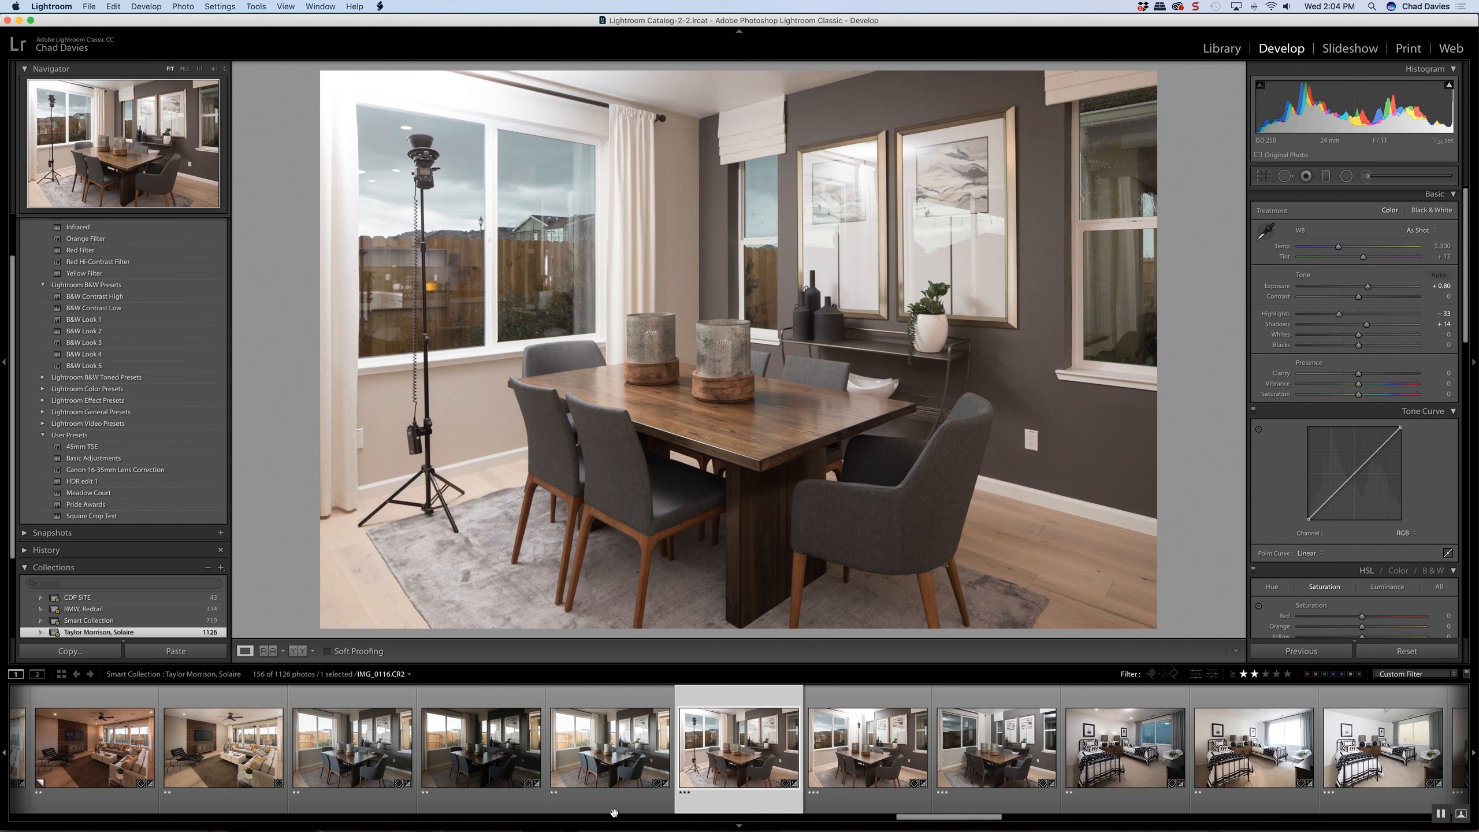
# Compare the ambient and flash exposures of the dining room by browsing through the photo series
pyautogui.press('Right')
pyautogui.press('Right')
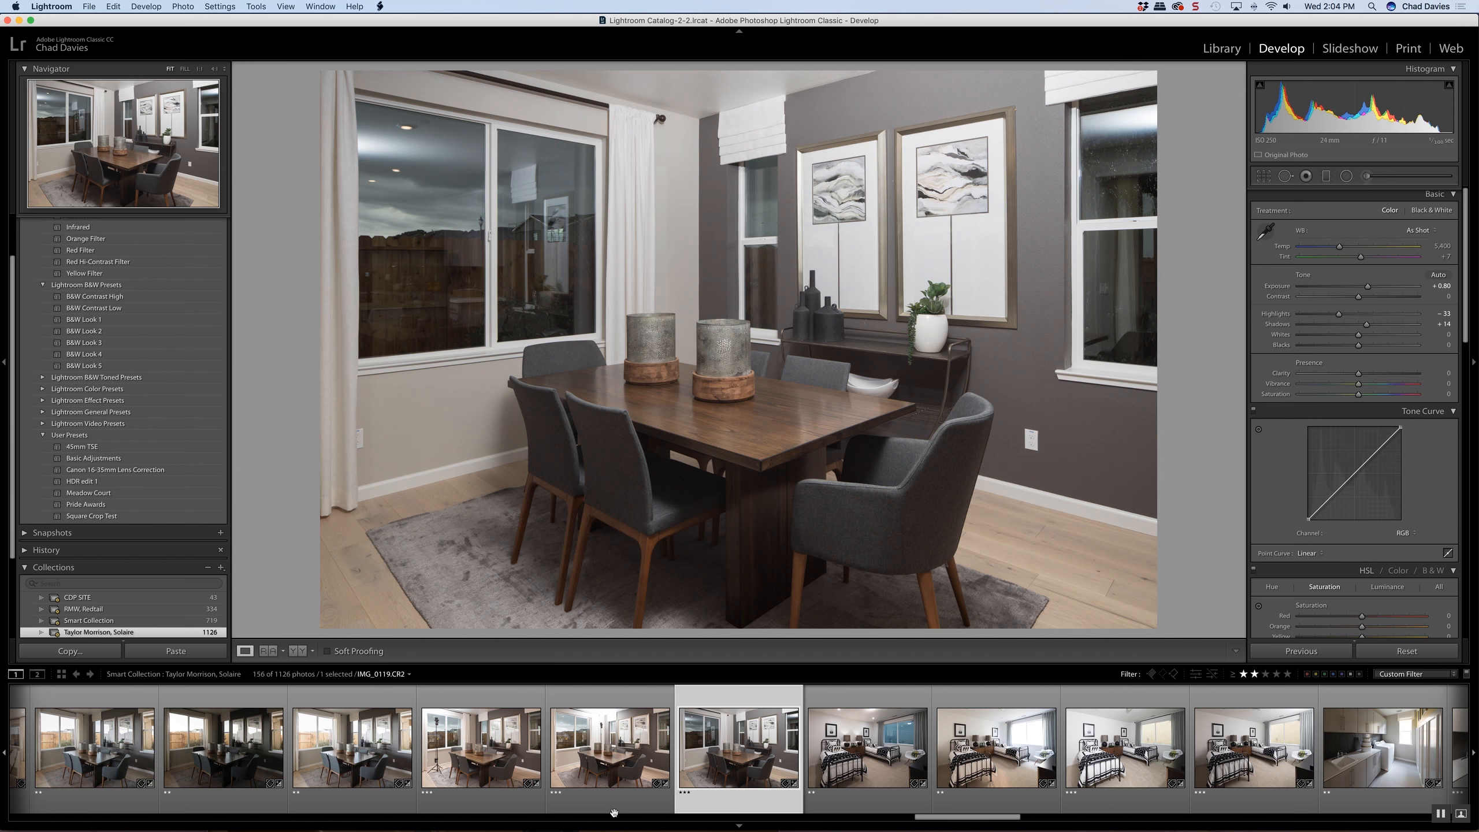
pyautogui.click(614, 812)
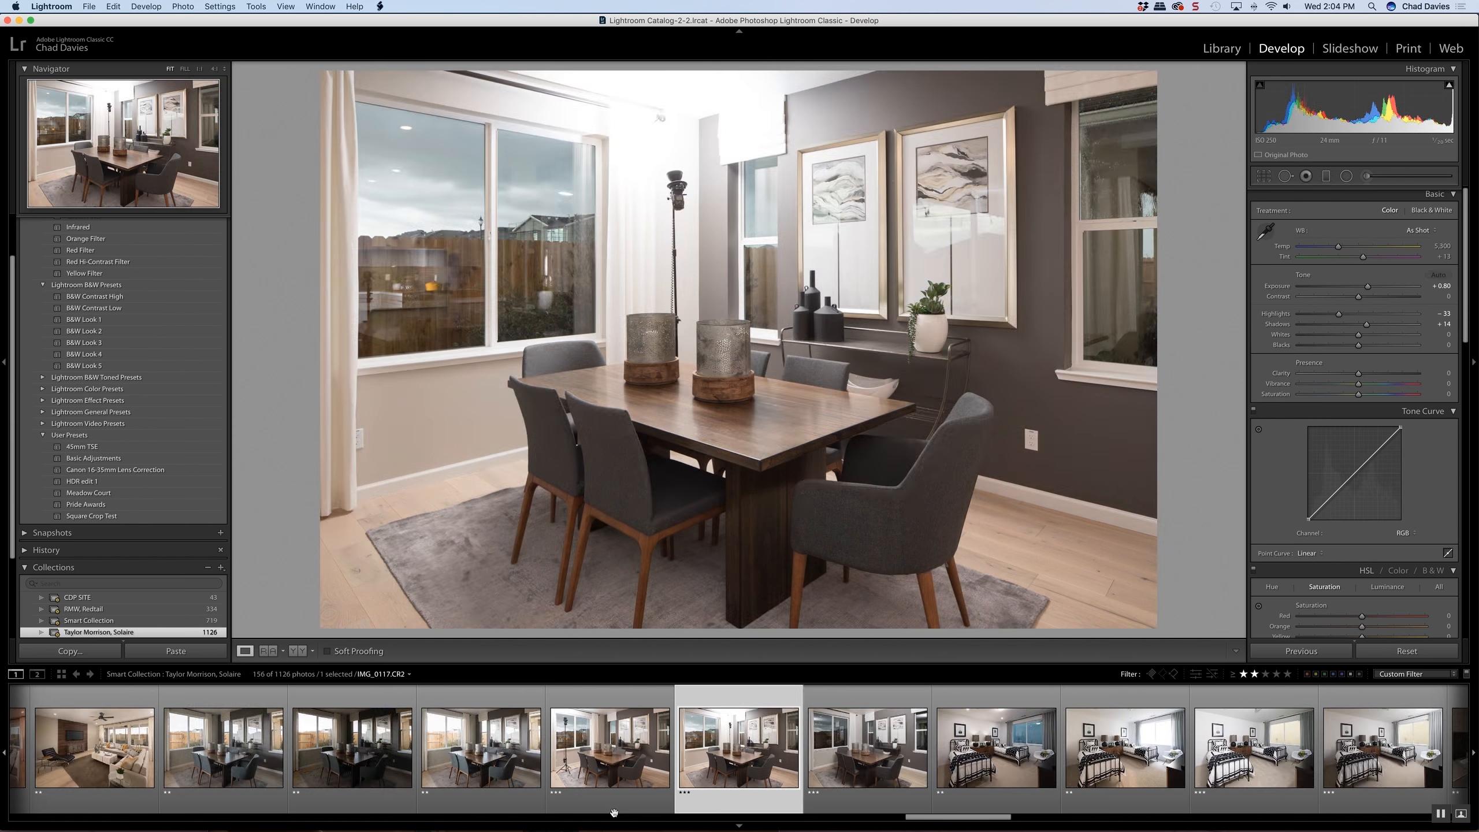
pyautogui.click(613, 812)
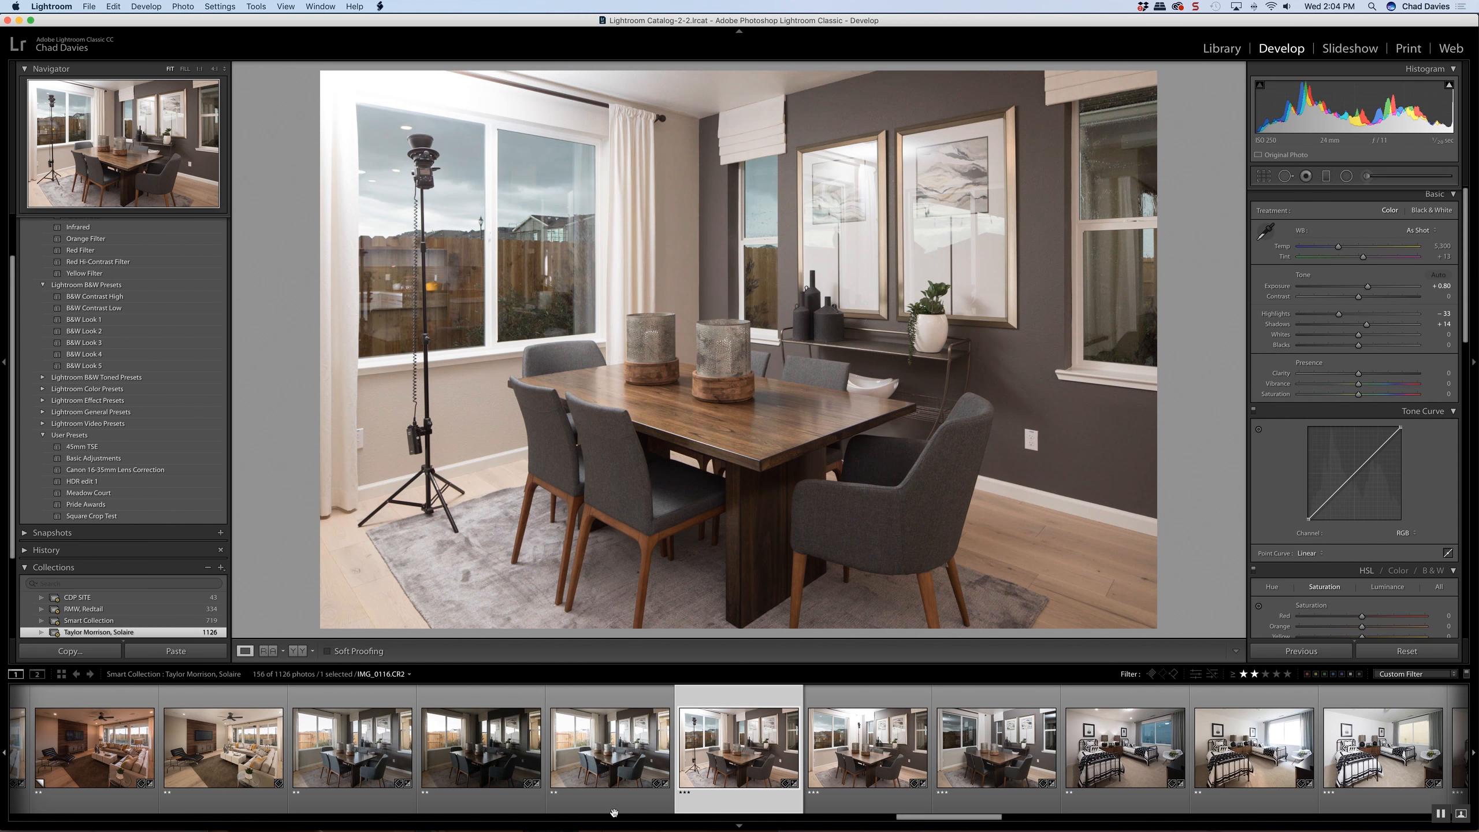
pyautogui.click(614, 811)
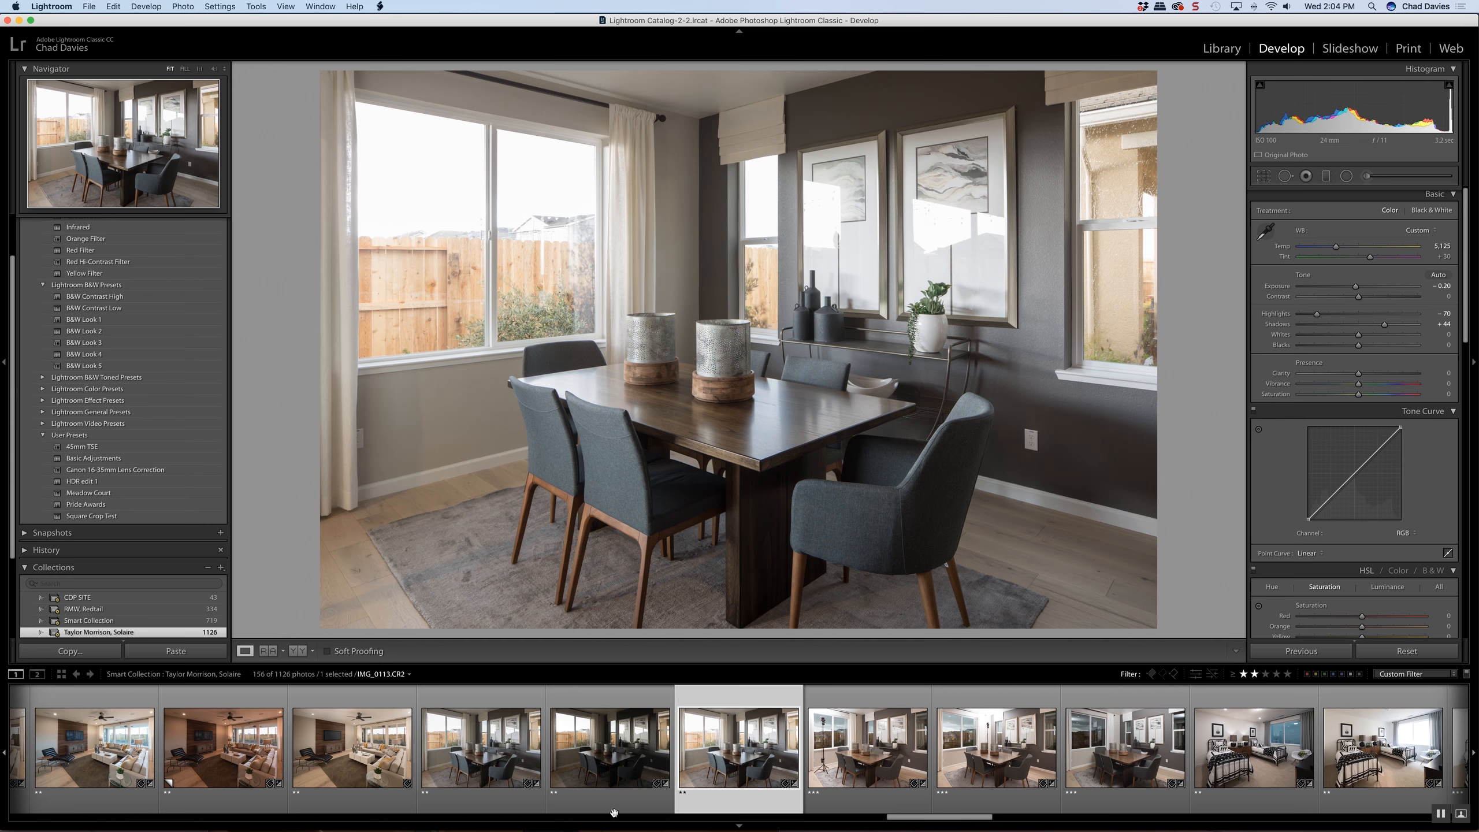
pyautogui.press('Left')
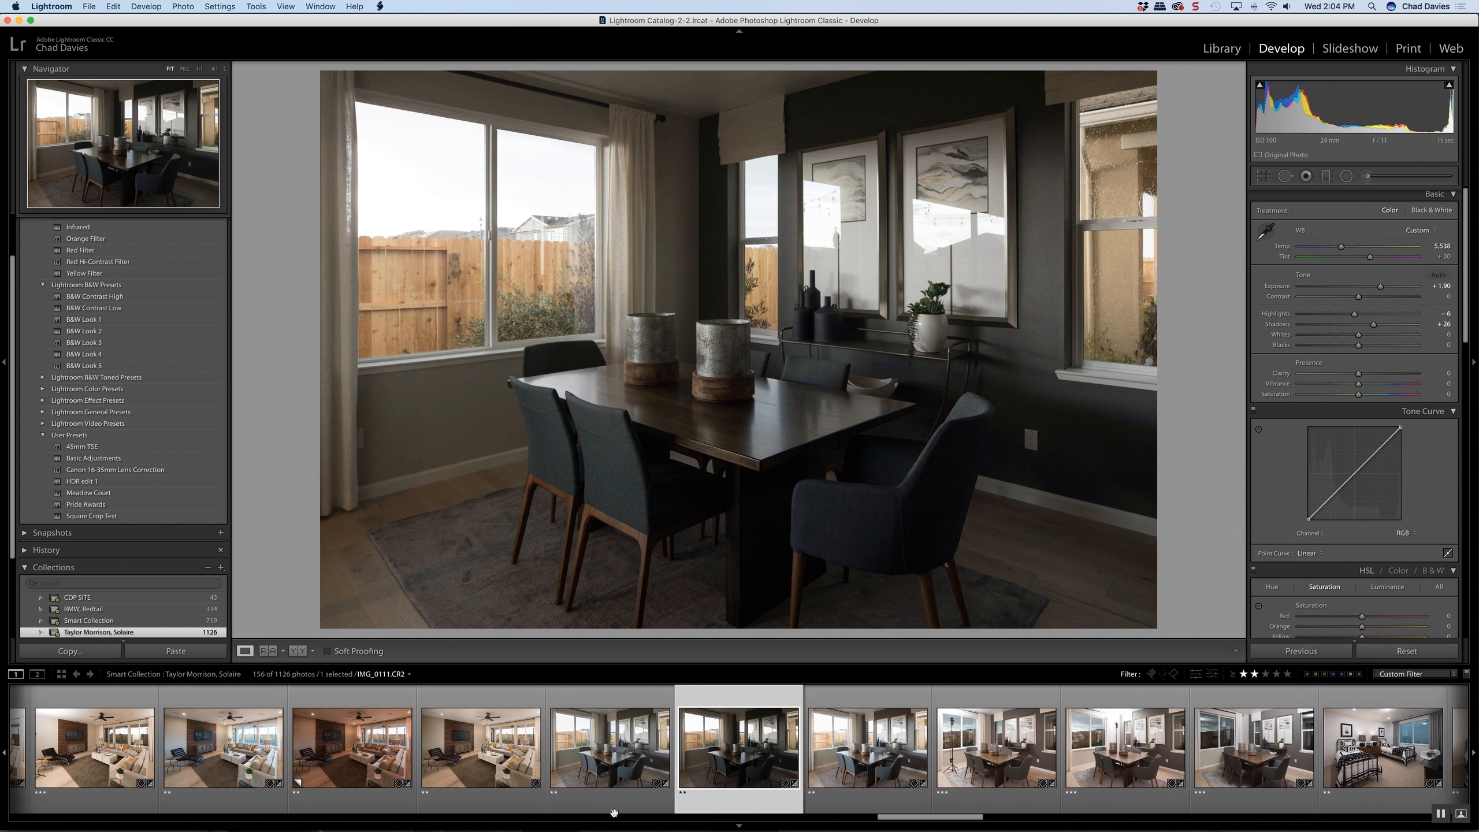
pyautogui.press('Right')
pyautogui.press('Left')
pyautogui.press('Right')
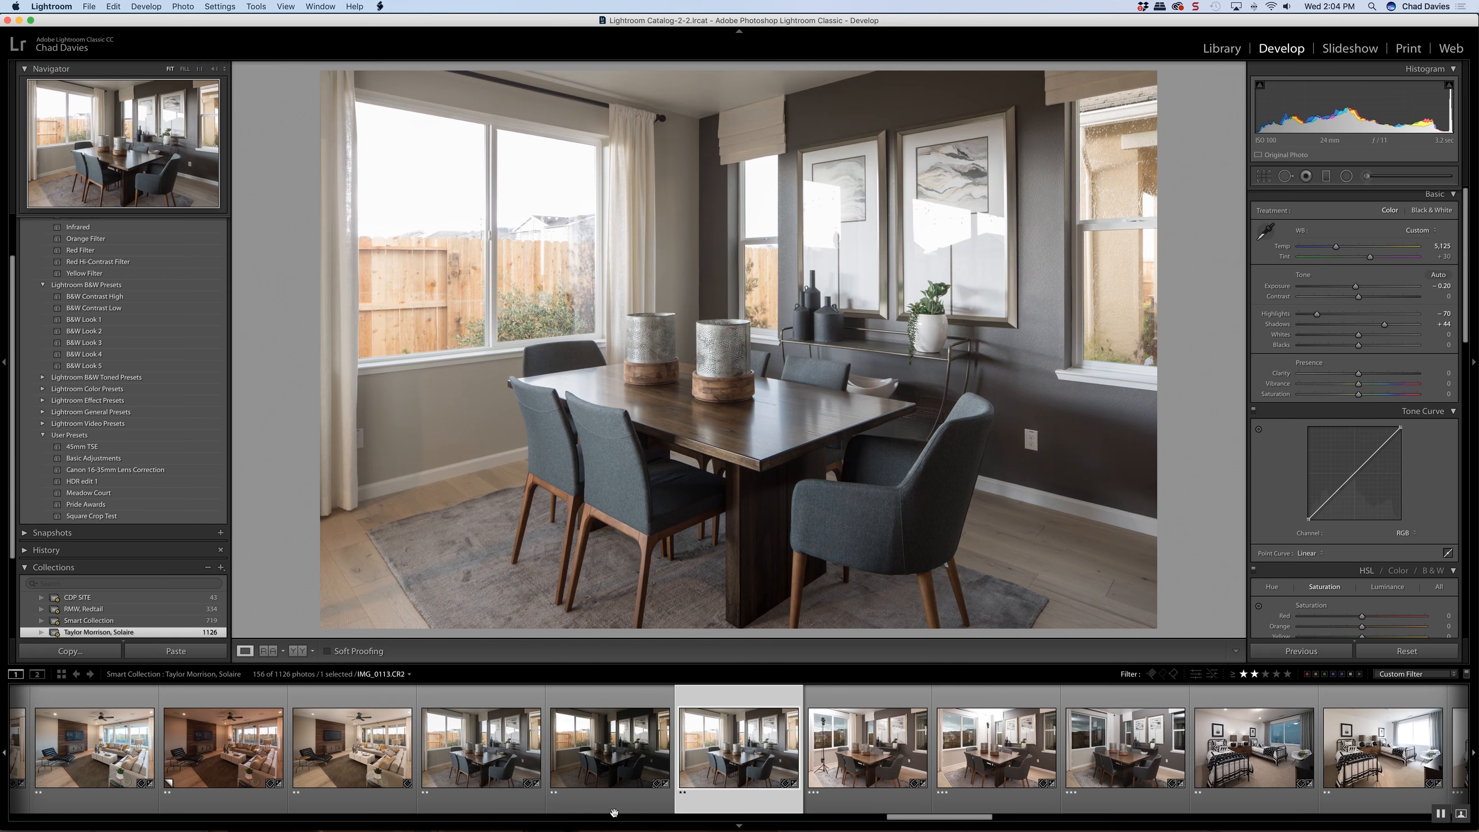
pyautogui.press('Right')
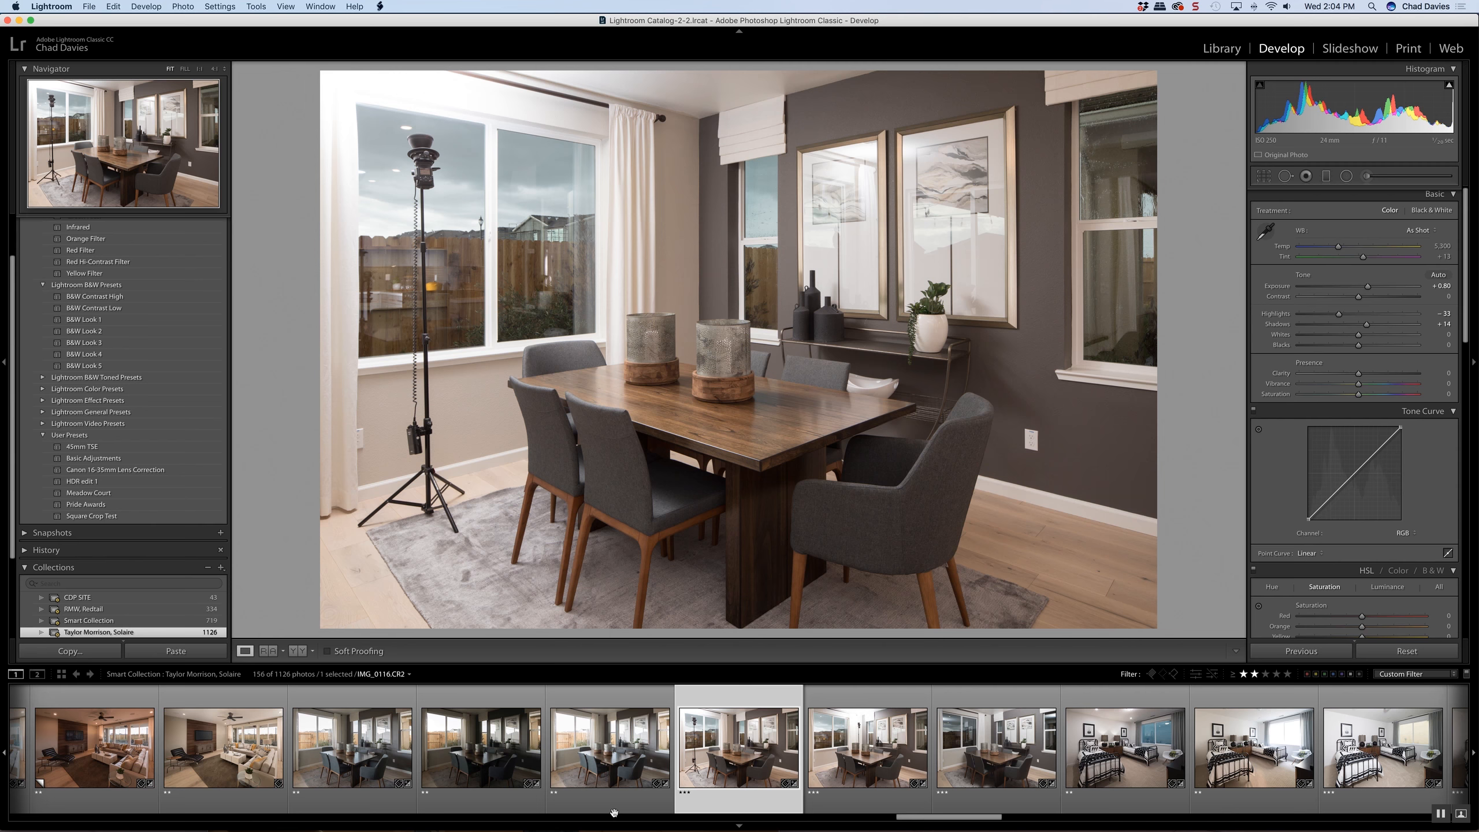
pyautogui.press('Right')
pyautogui.press('Right')
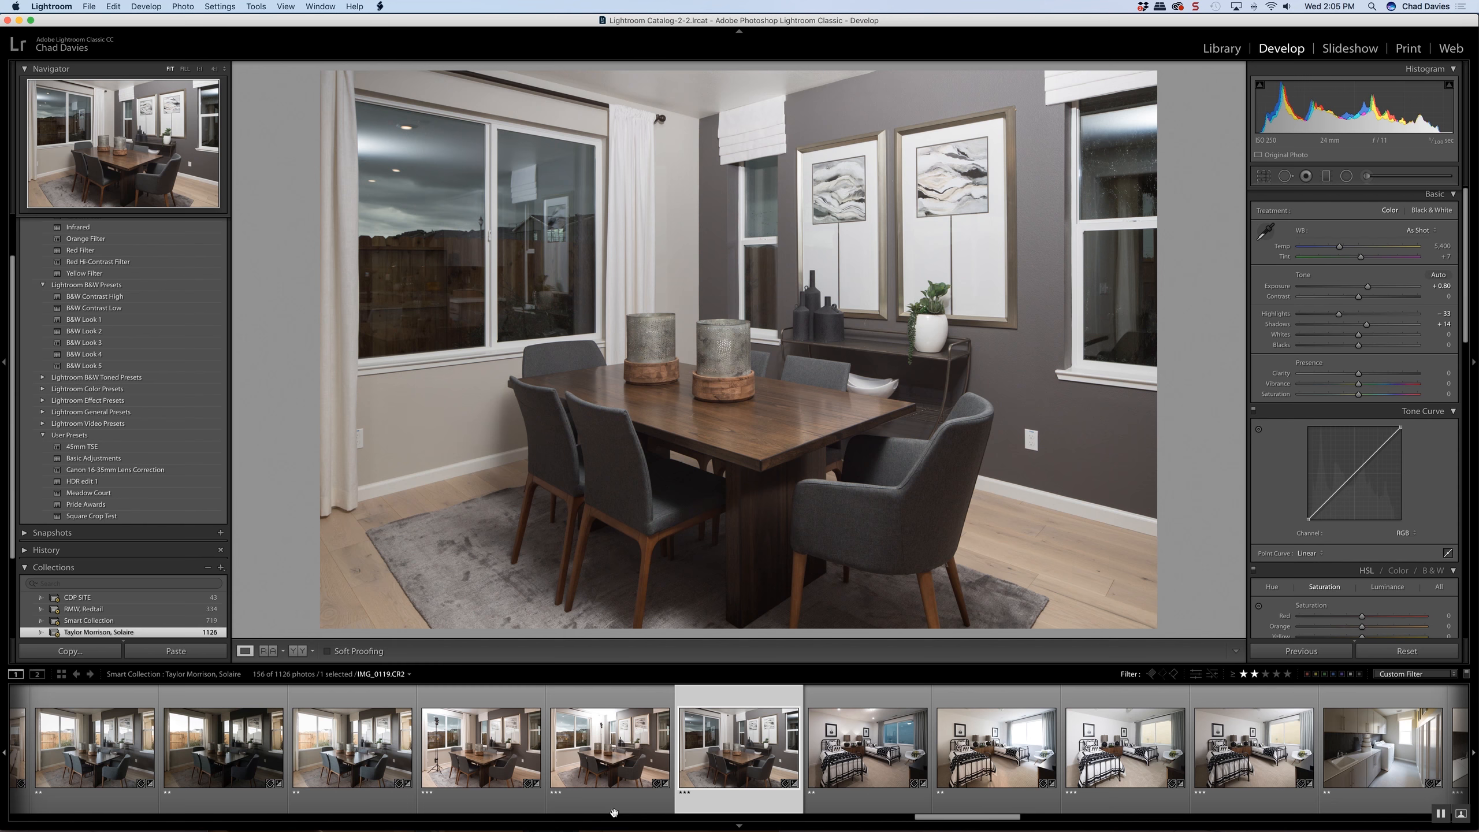
# Select the six dining room photos, IMG_0110 to IMG_0119, and open them together as layers in Photoshop
pyautogui.scroll(10, 614, 813)
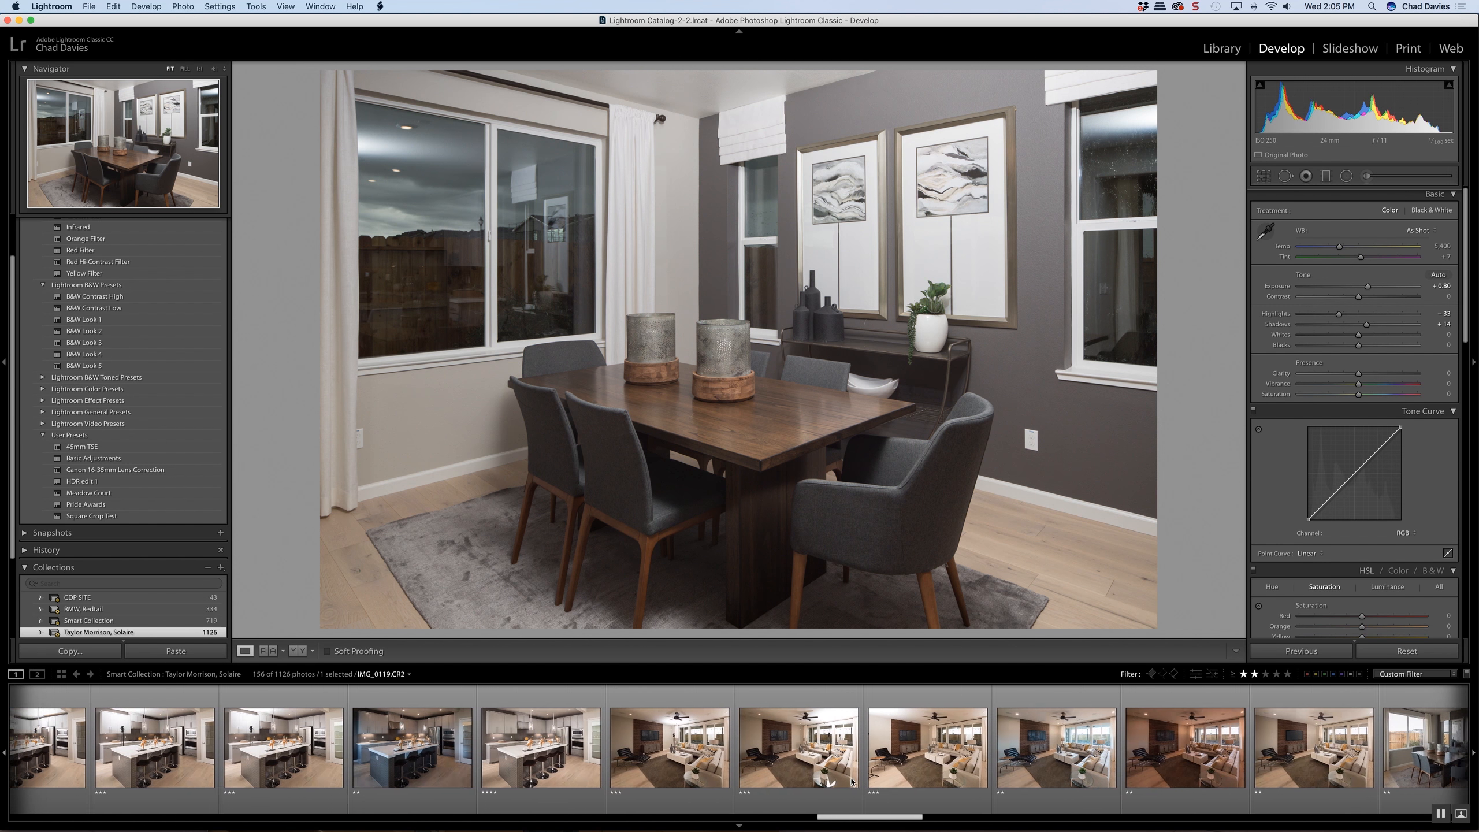
pyautogui.hscroll(1, 852, 782)
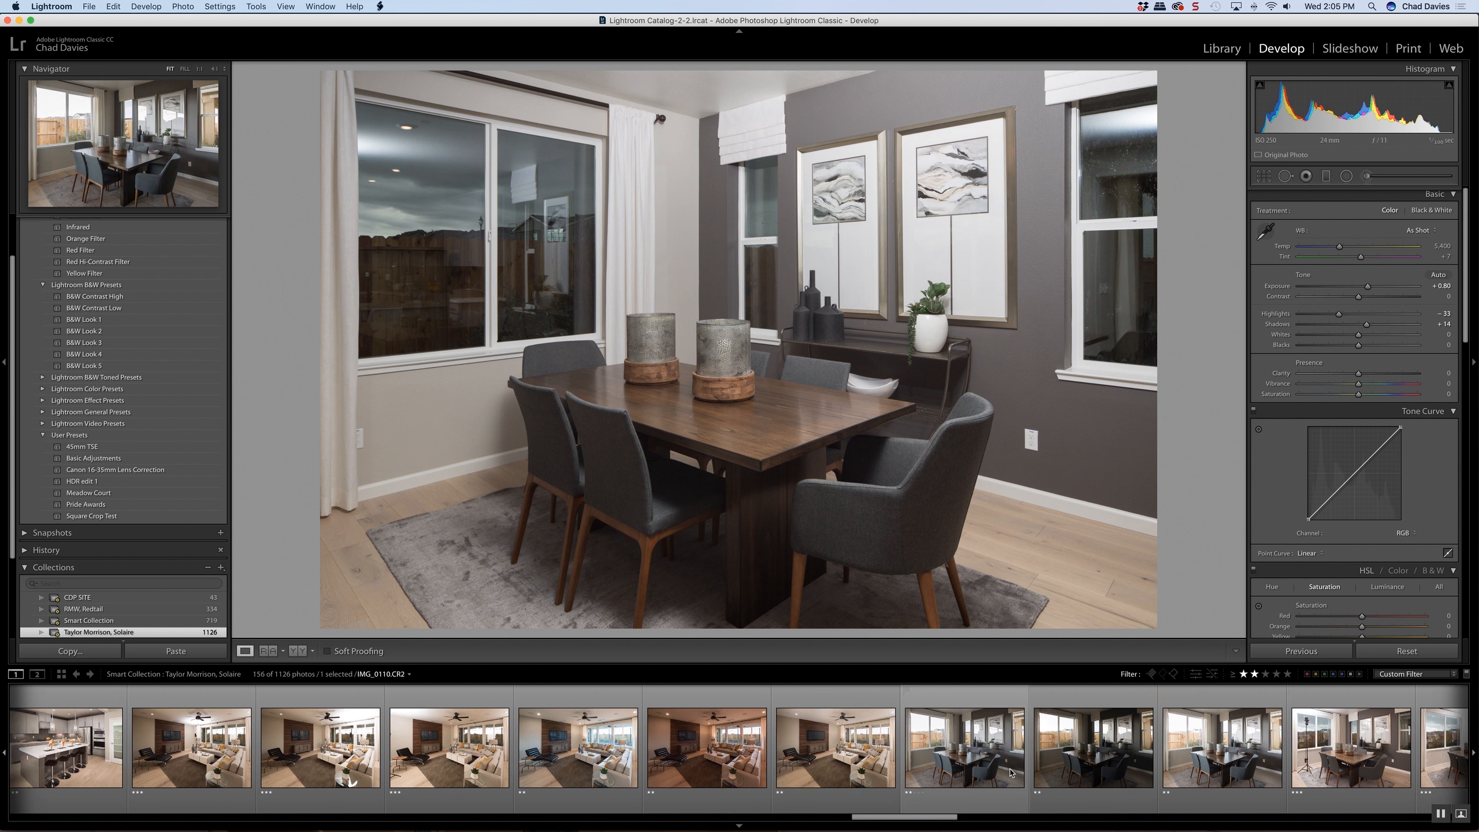
pyautogui.keyDown('shift'); pyautogui.click(970, 771); pyautogui.keyUp('shift')
pyautogui.hscroll(8, 969, 772)
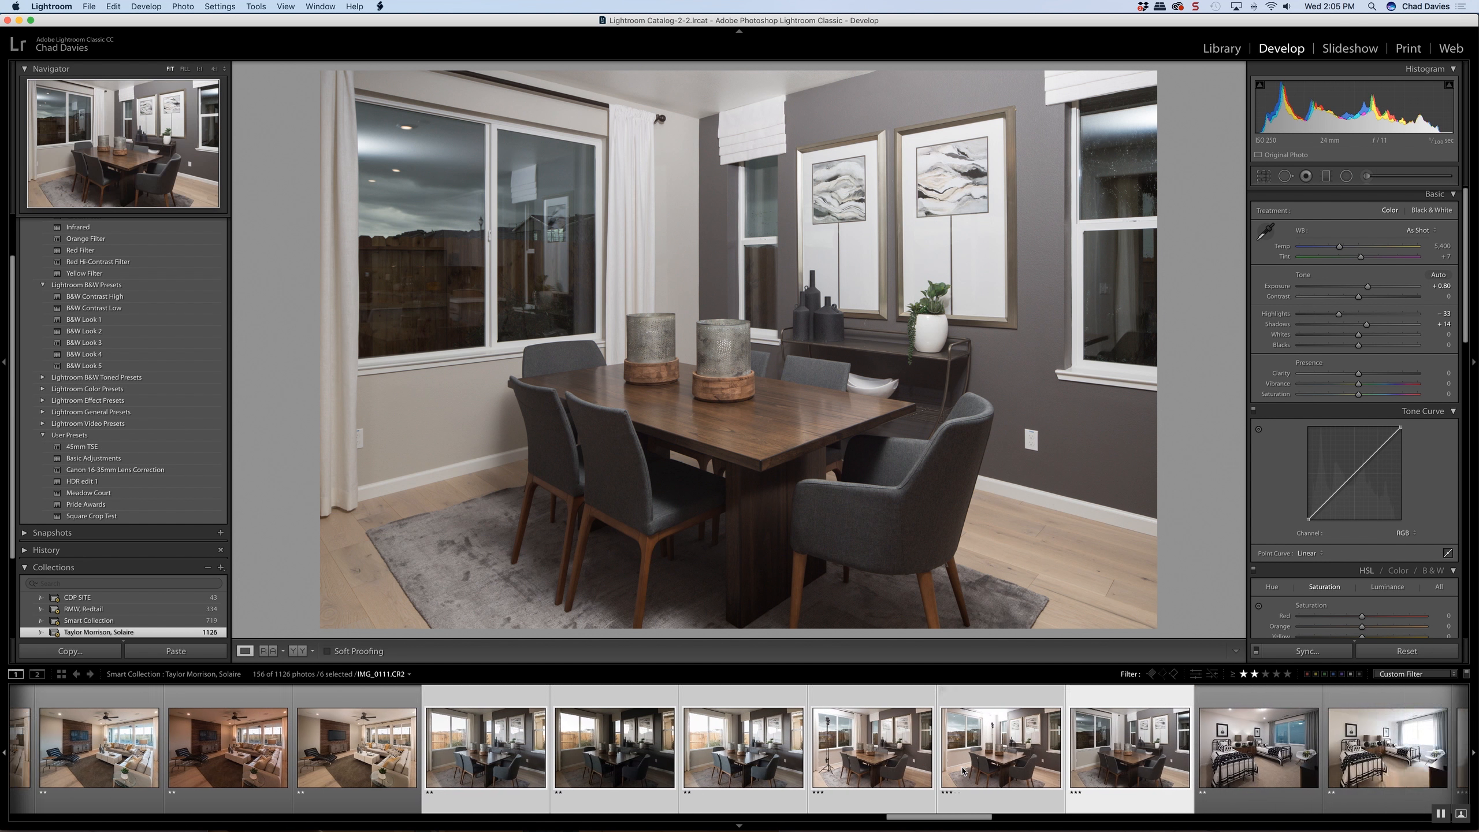
pyautogui.rightClick(884, 807)
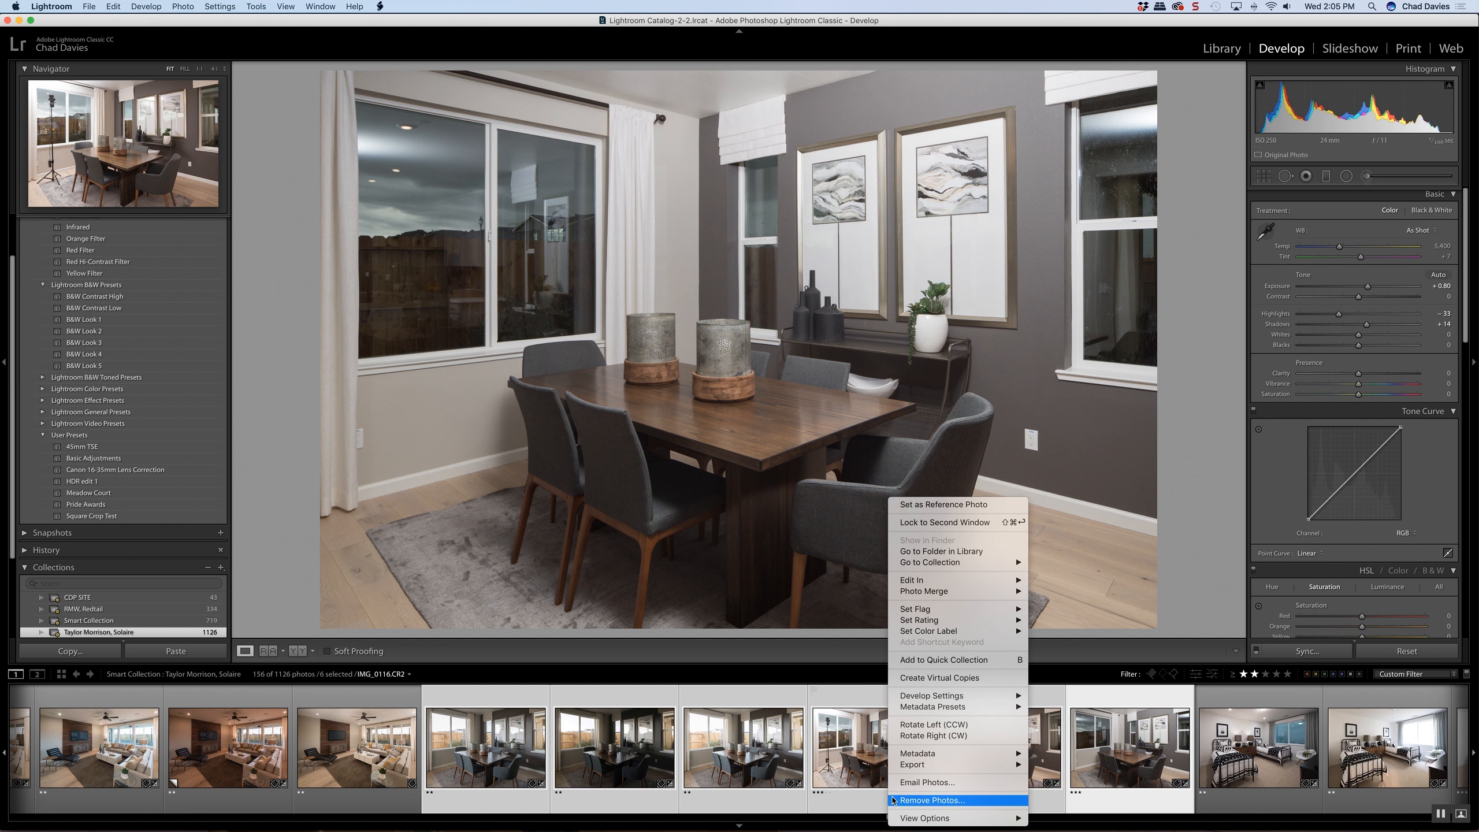
pyautogui.moveTo(961, 582)
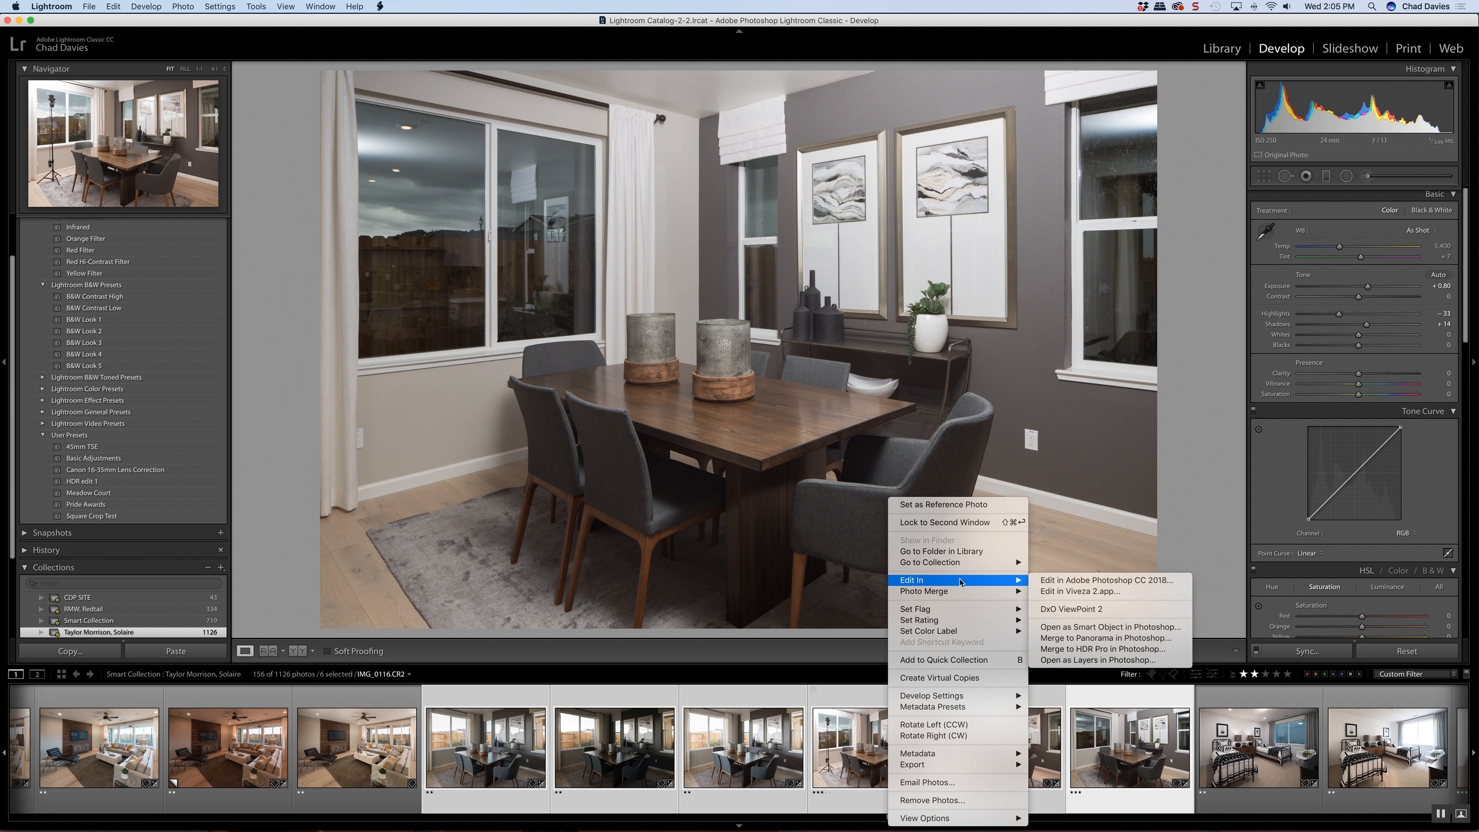
pyautogui.click(1068, 661)
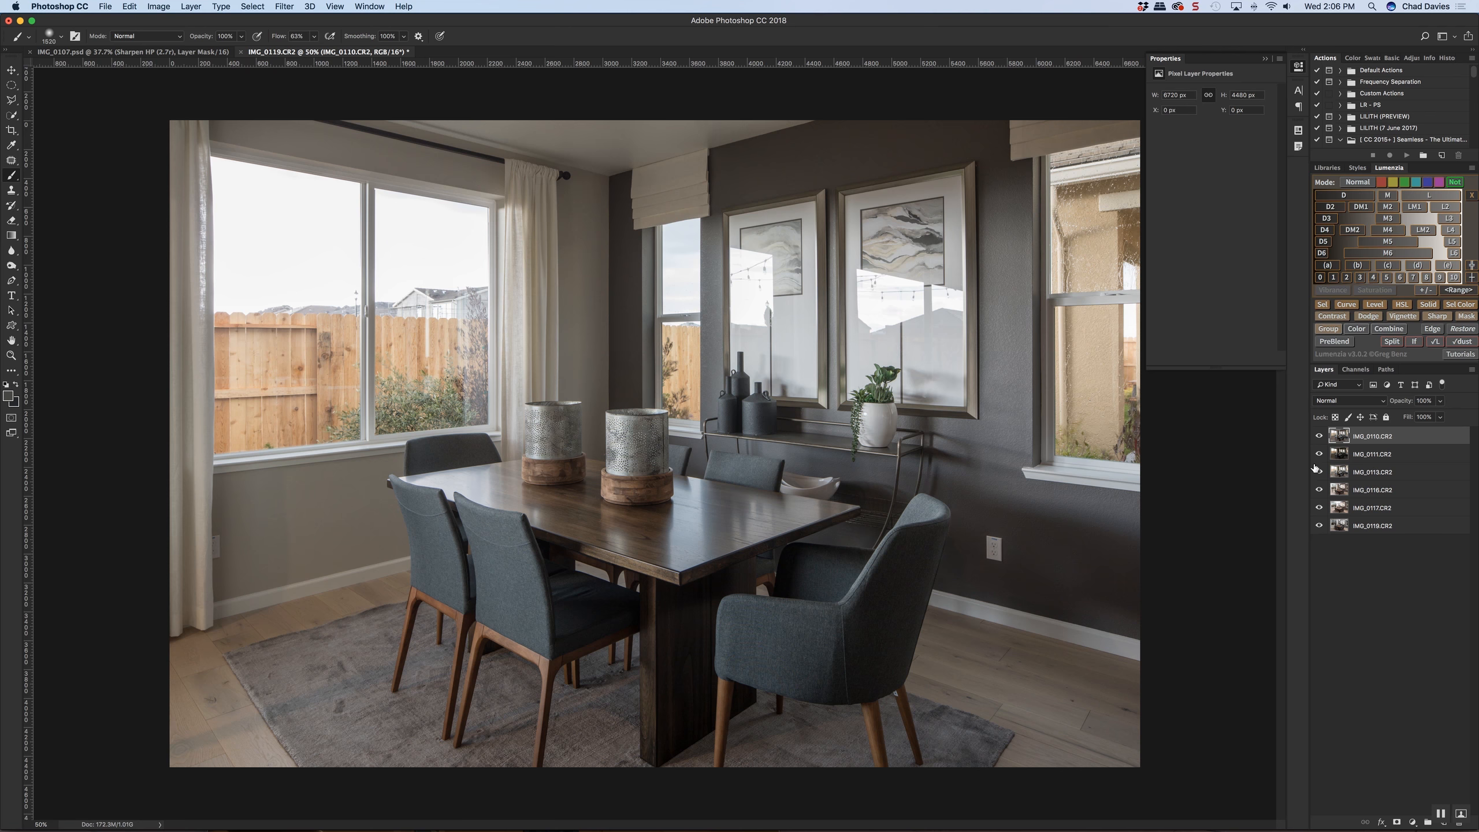
# Check the ambient exposures by toggling their visibility, and group layers IMG_0110, IMG_0111 and IMG_0113
pyautogui.click(1319, 436)
pyautogui.click(1318, 454)
pyautogui.click(1320, 471)
pyautogui.moveTo(1320, 472); pyautogui.dragTo(1319, 437)
pyautogui.keyDown('shift'); pyautogui.click(1366, 472); pyautogui.keyUp('shift')
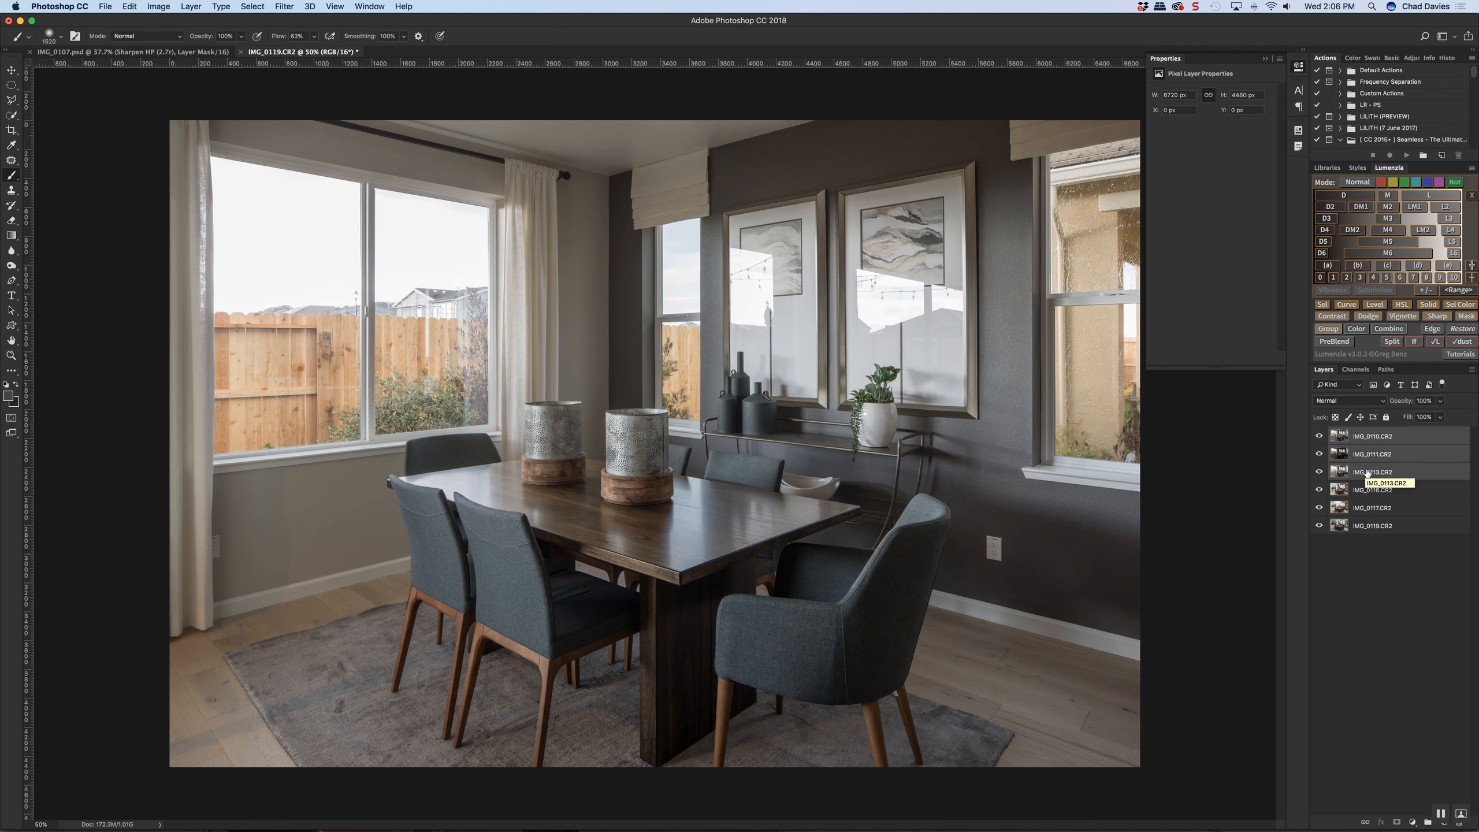
pyautogui.press('super+g')
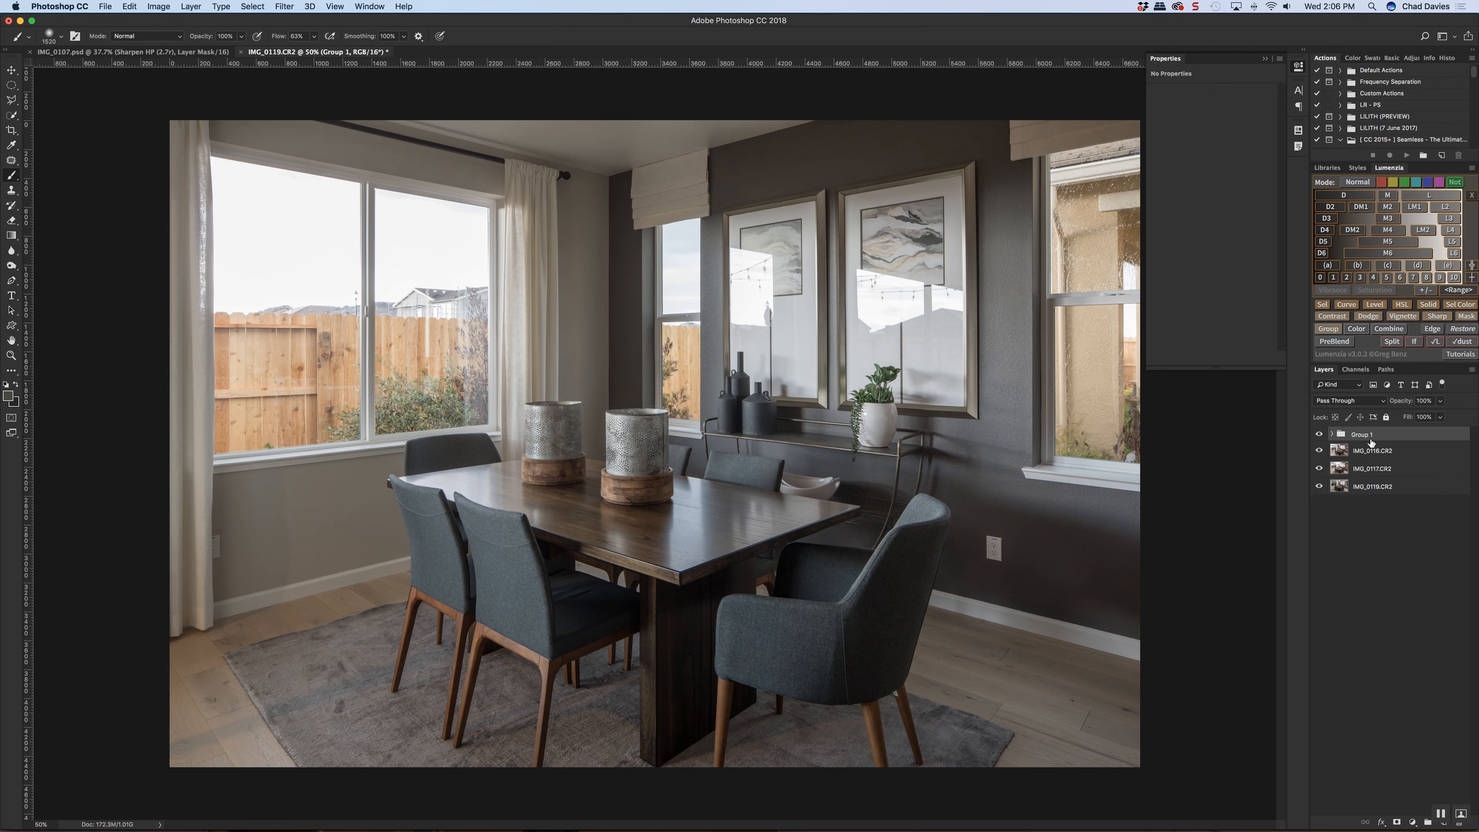
# Name the new group Ambient and move it below the three flash layers
pyautogui.doubleClick(1359, 434)
pyautogui.write('Ambient')
pyautogui.press('Return')
pyautogui.moveTo(1379, 437); pyautogui.dragTo(1385, 494)
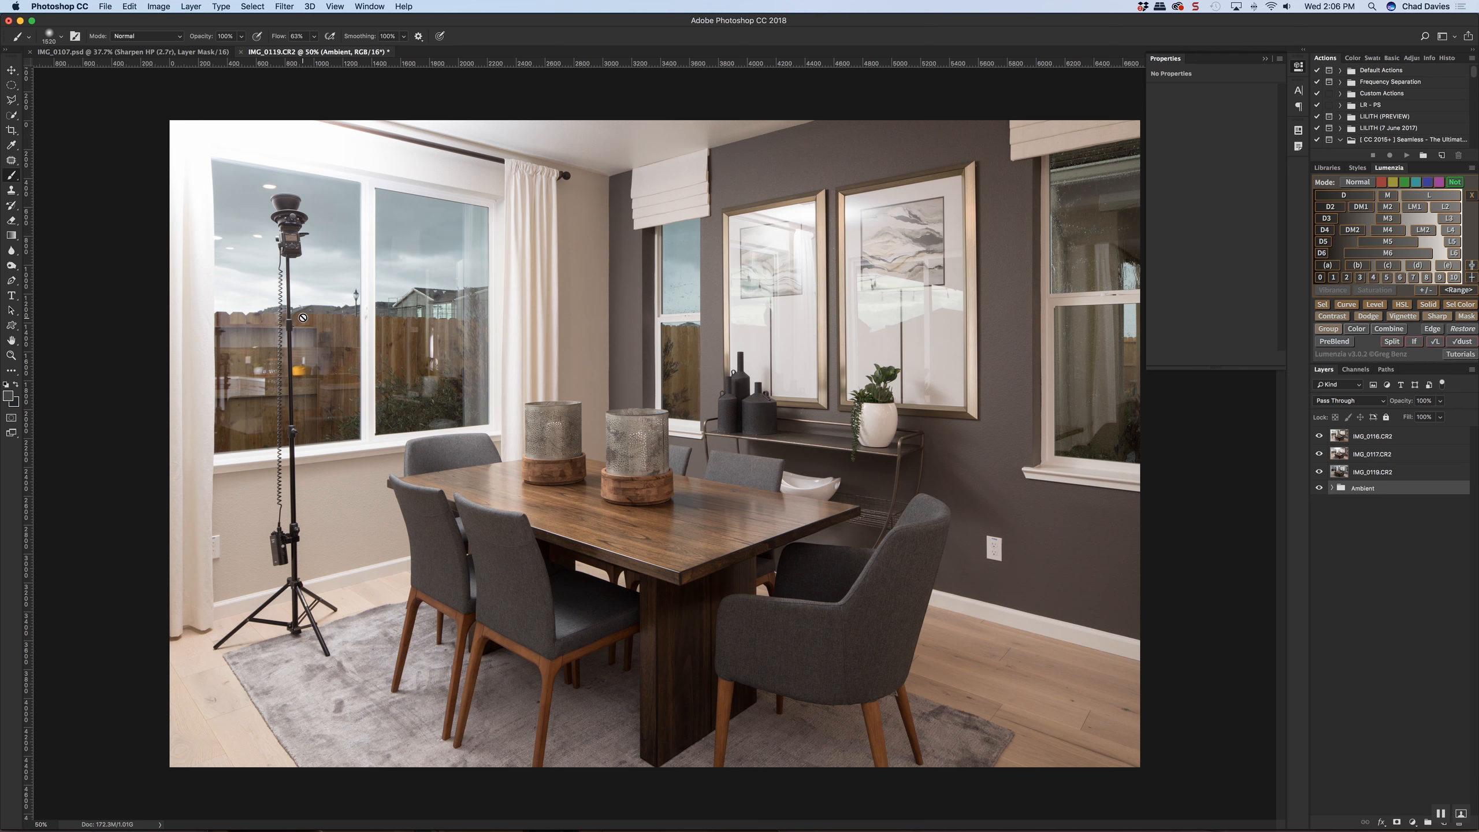
# Rename the IMG_0116 layer "right" and hide it
pyautogui.click(1384, 443)
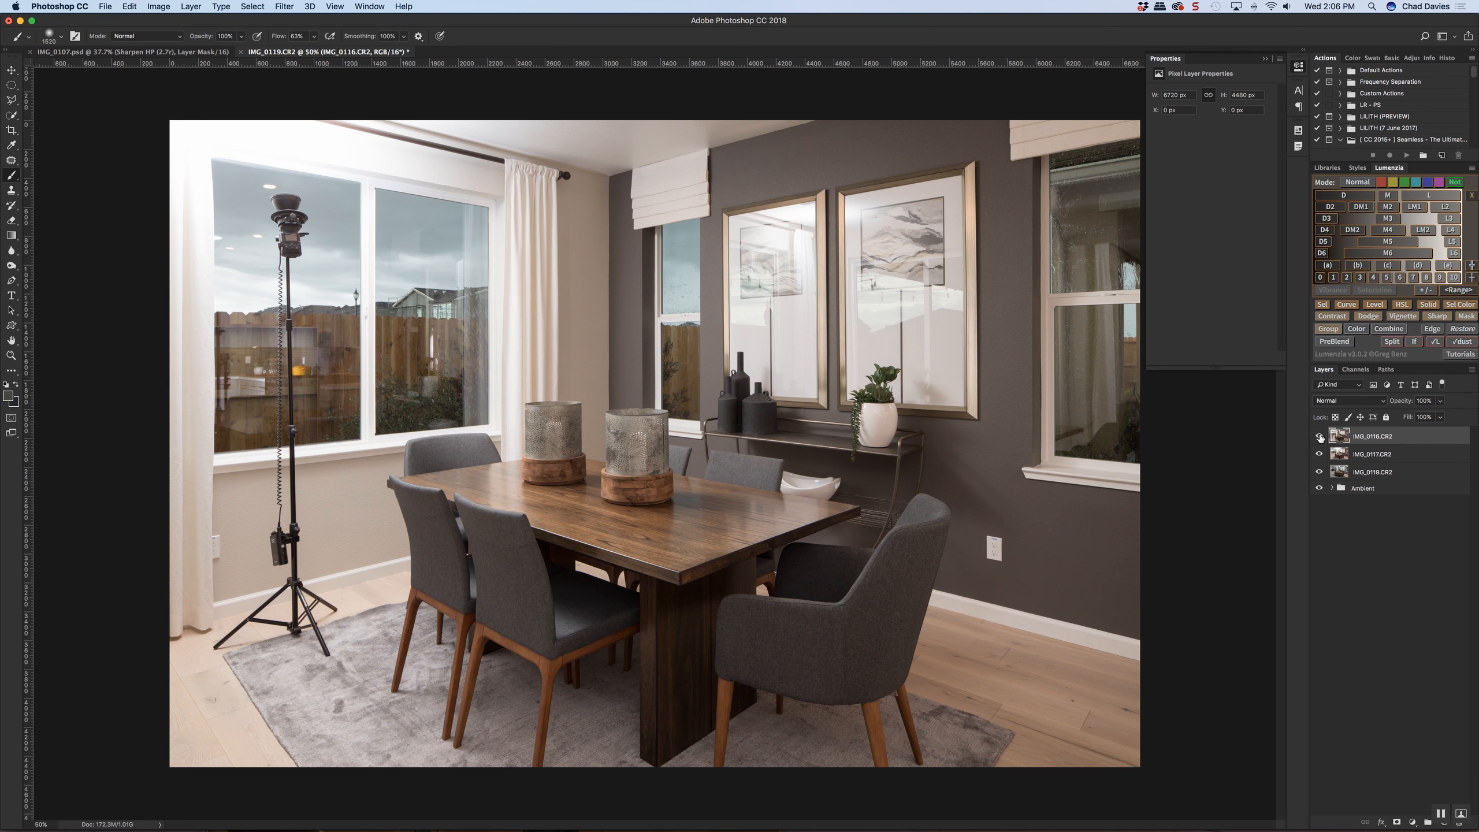
pyautogui.doubleClick(1374, 436)
pyautogui.write('right')
pyautogui.press('Return')
pyautogui.click(1319, 435)
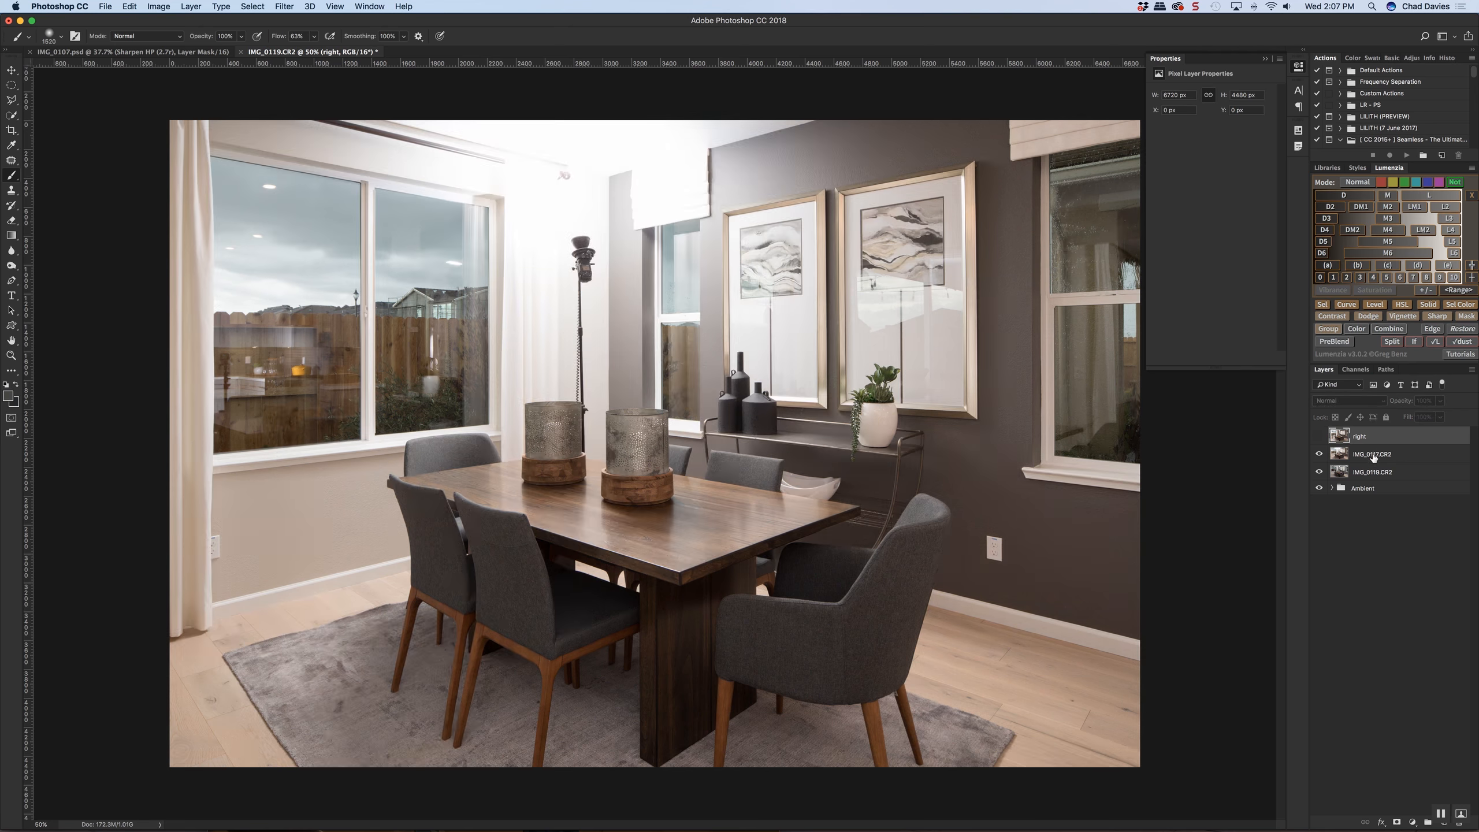
# Rename the IMG_0117 layer "left and mid" and hide it
pyautogui.doubleClick(1373, 454)
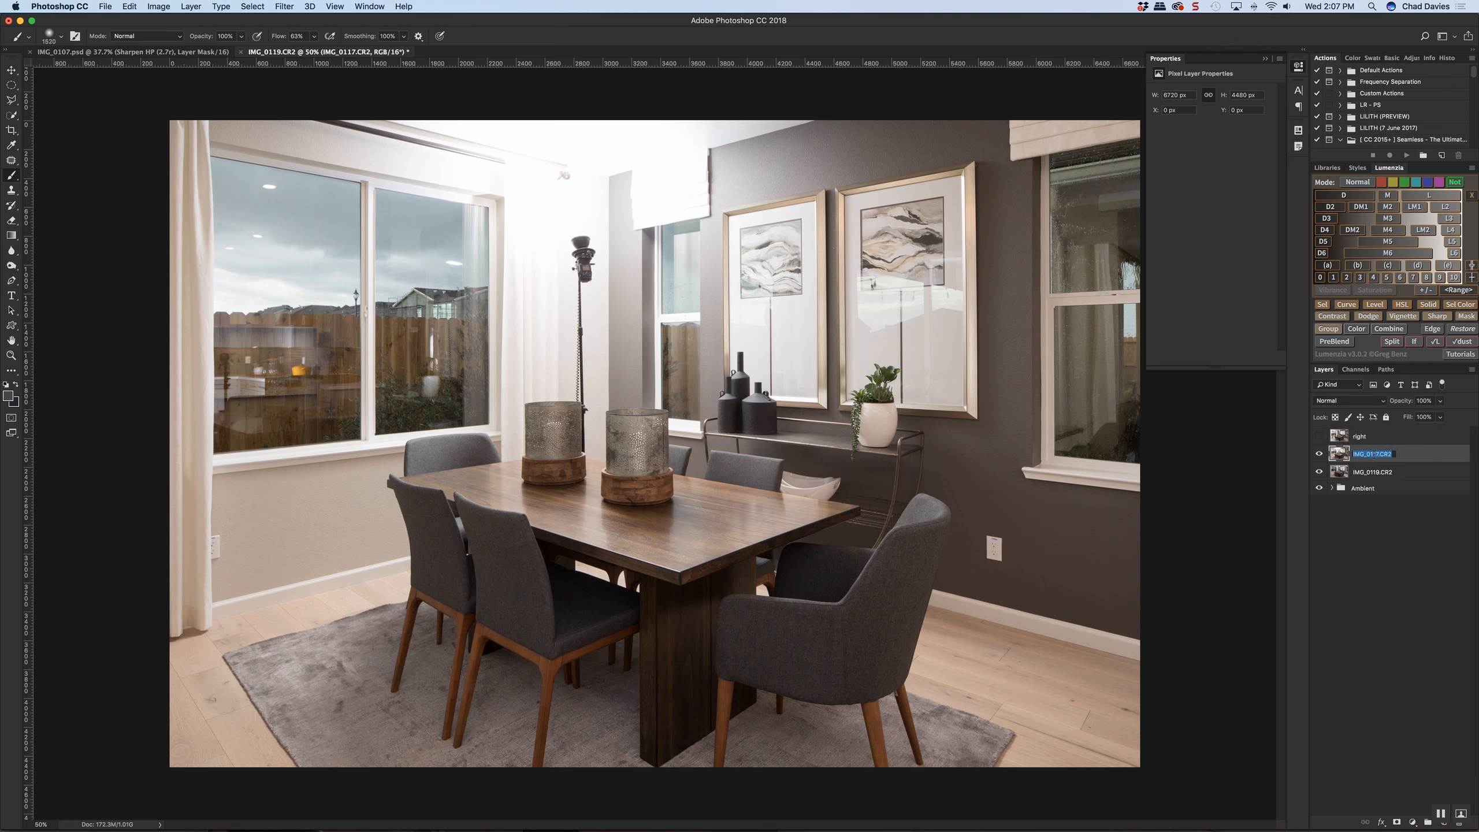
pyautogui.write('le')
pyautogui.press('BackSpace')
pyautogui.press('BackSpace')
pyautogui.write('and mid')
pyautogui.press('Return')
pyautogui.click(1320, 455)
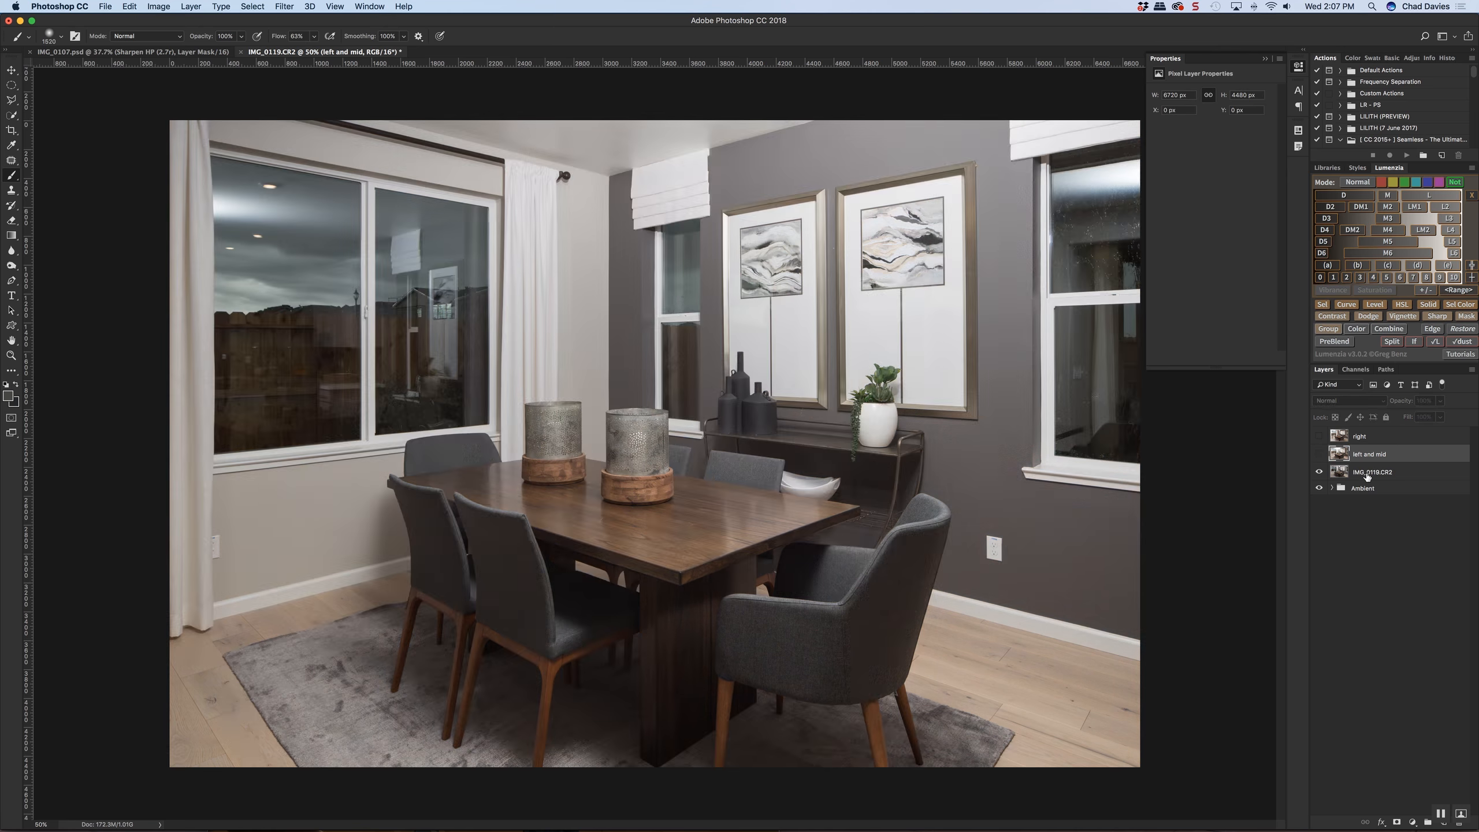
# Rename the IMG_0119 layer "flat and frames" and move it to the top of the layer stack
pyautogui.doubleClick(1370, 472)
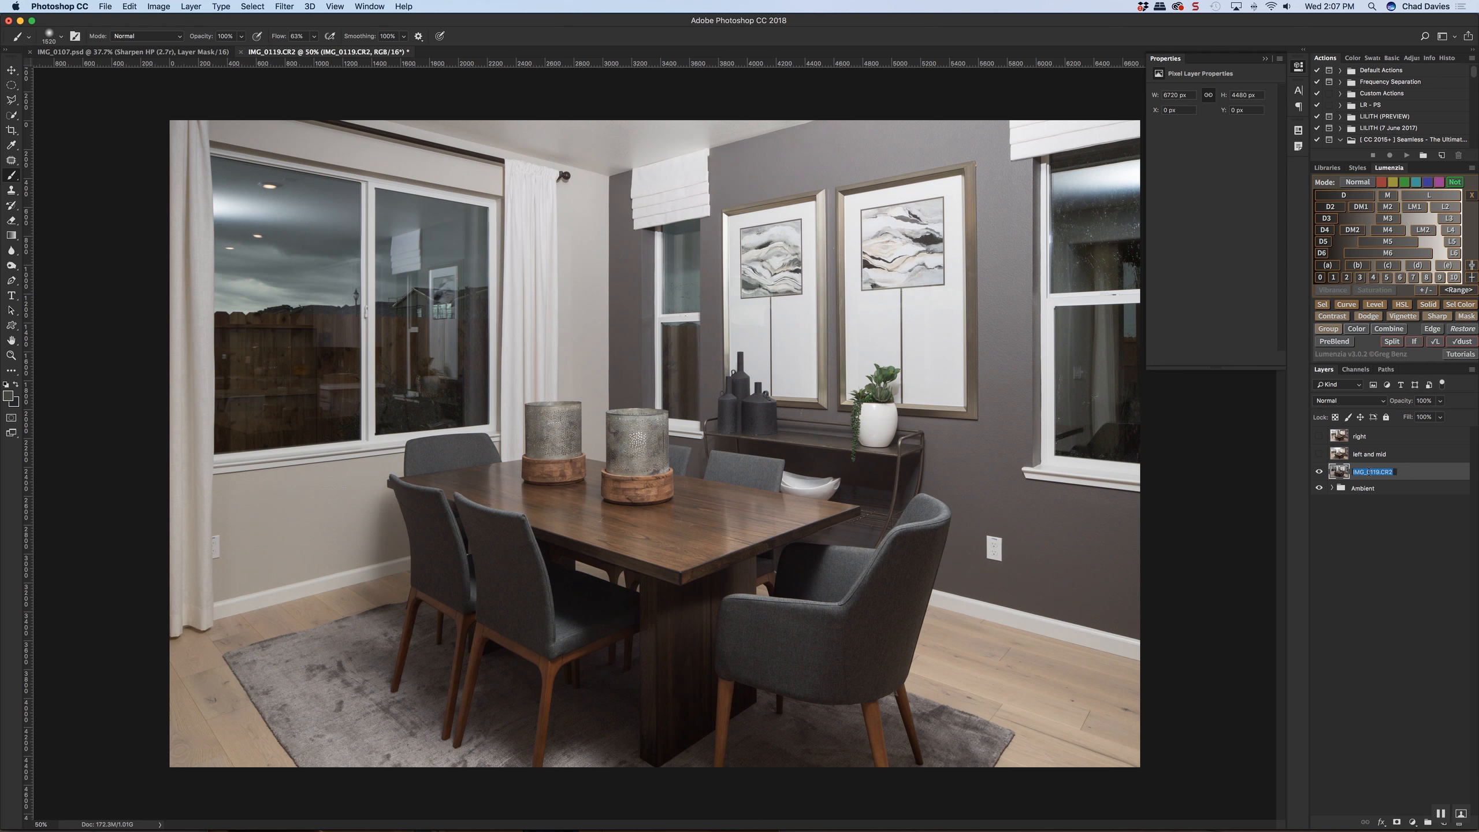
pyautogui.write('f')
pyautogui.write('lat and frames')
pyautogui.press('Return')
pyautogui.moveTo(1335, 475); pyautogui.dragTo(1334, 436)
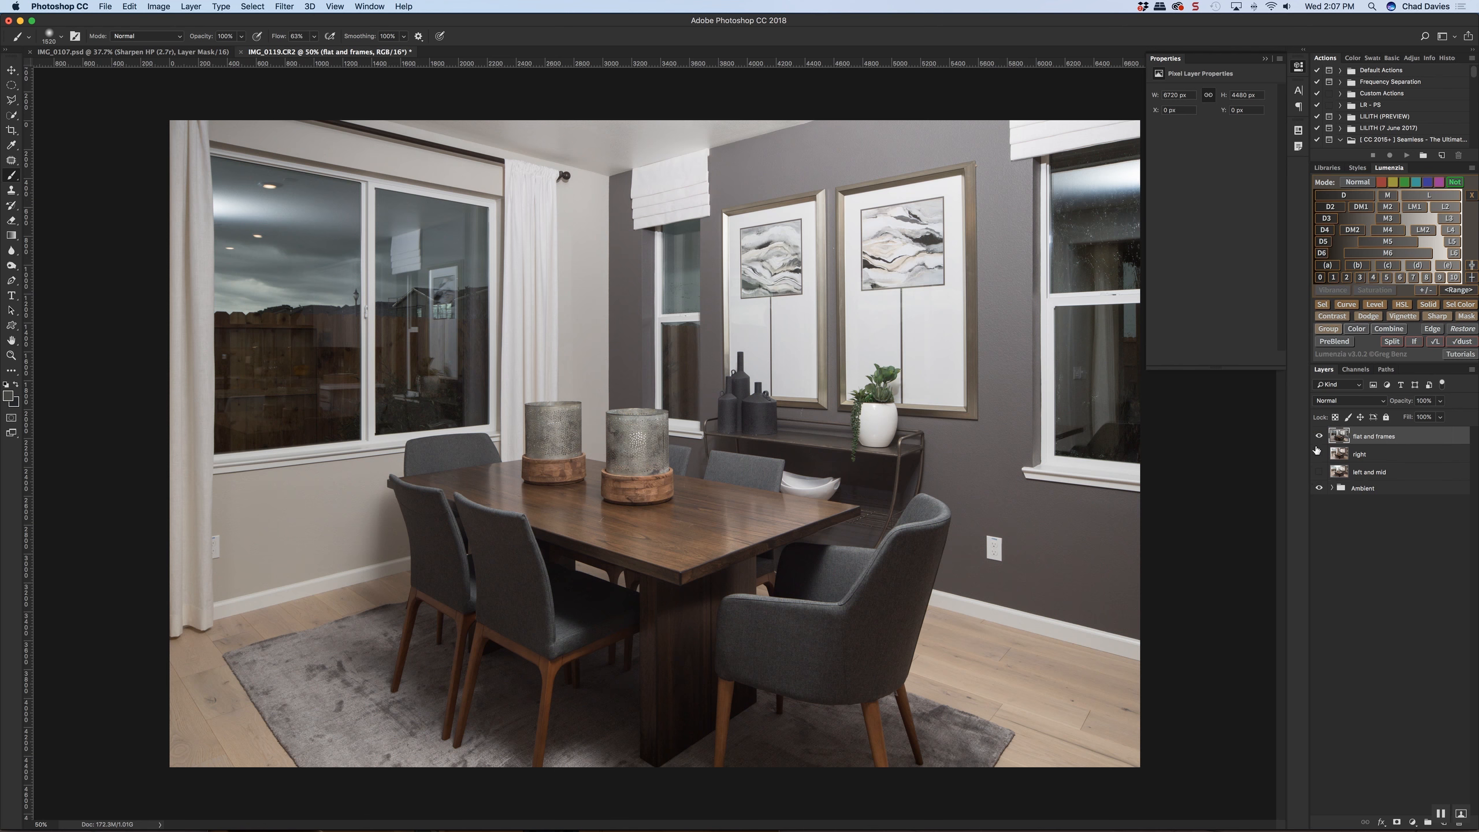
# Hide "flat and frames", show "right" and "left and mid", and compare the two with "right" selected
pyautogui.click(1319, 437)
pyautogui.click(1319, 471)
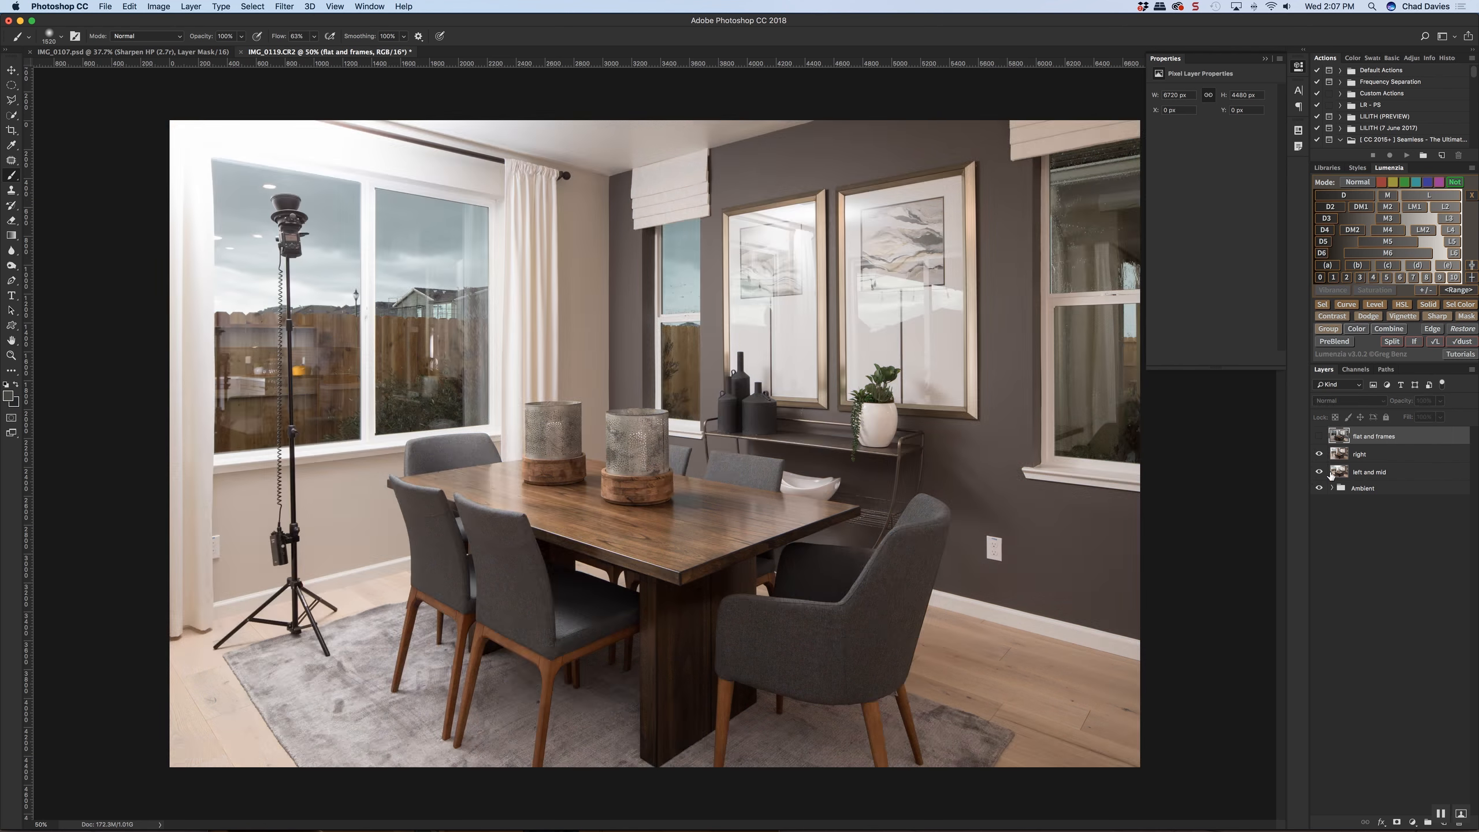
pyautogui.click(1380, 460)
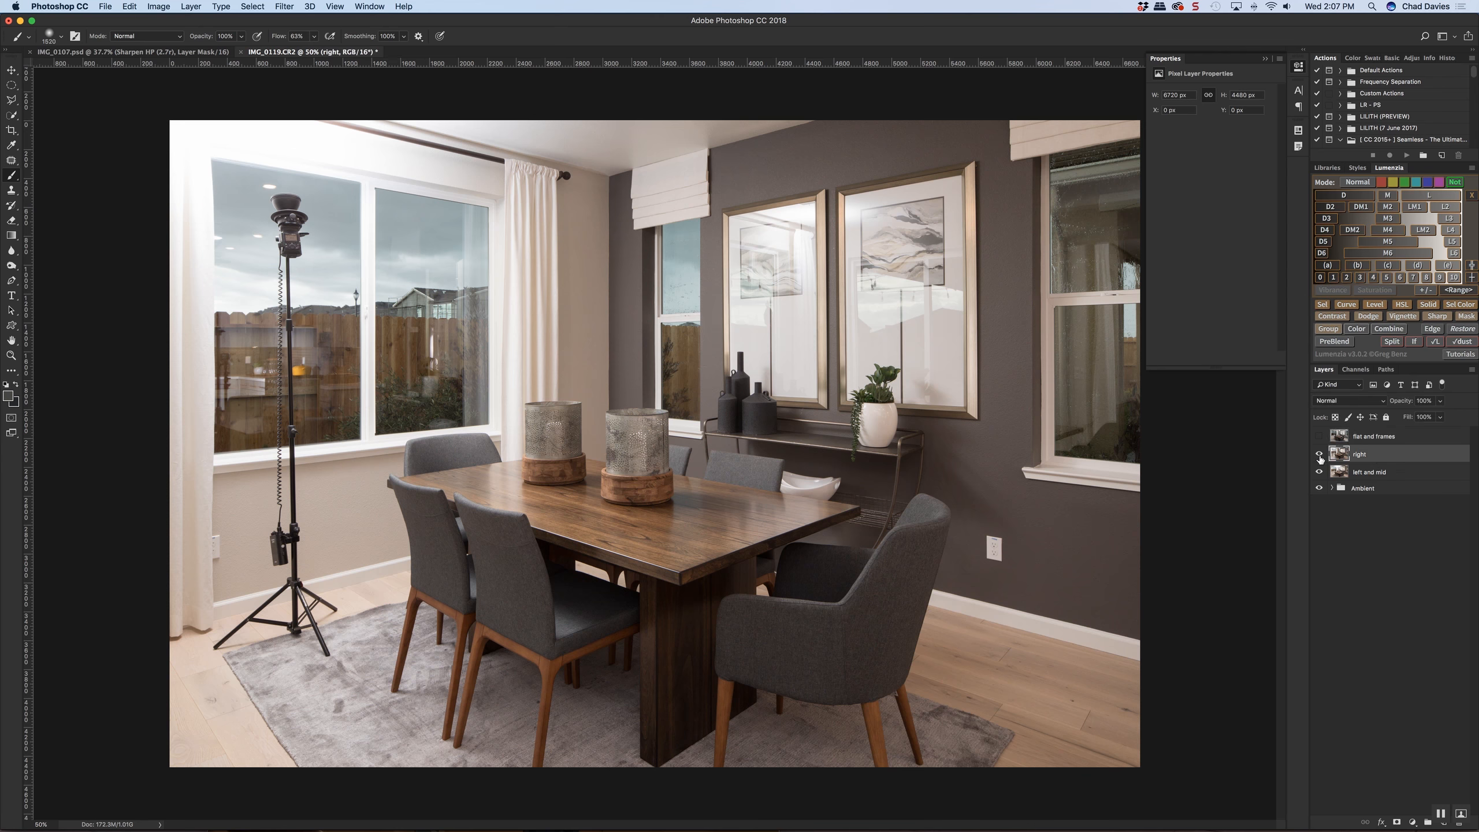
pyautogui.click(1319, 456)
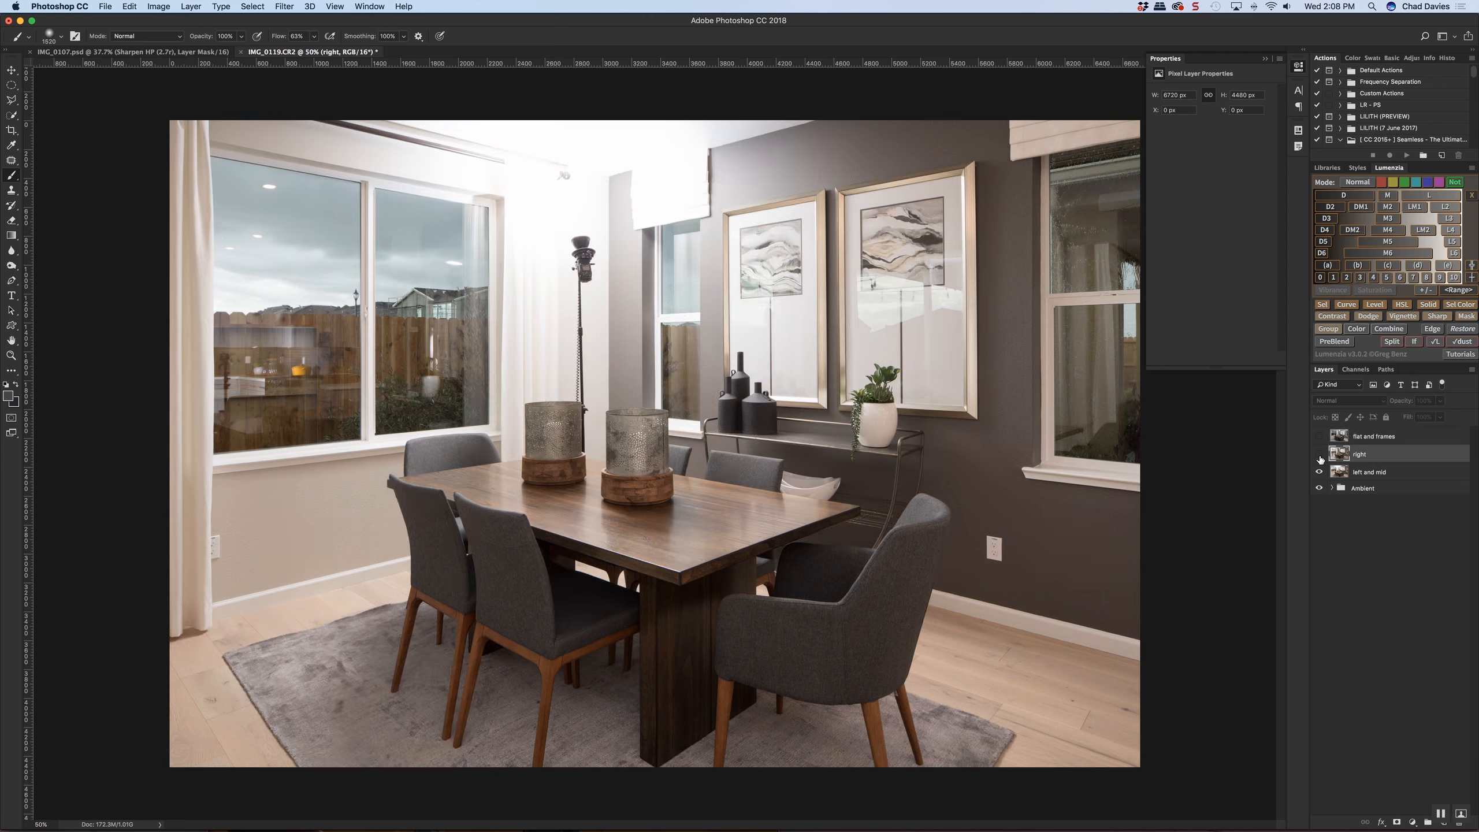
pyautogui.click(1320, 456)
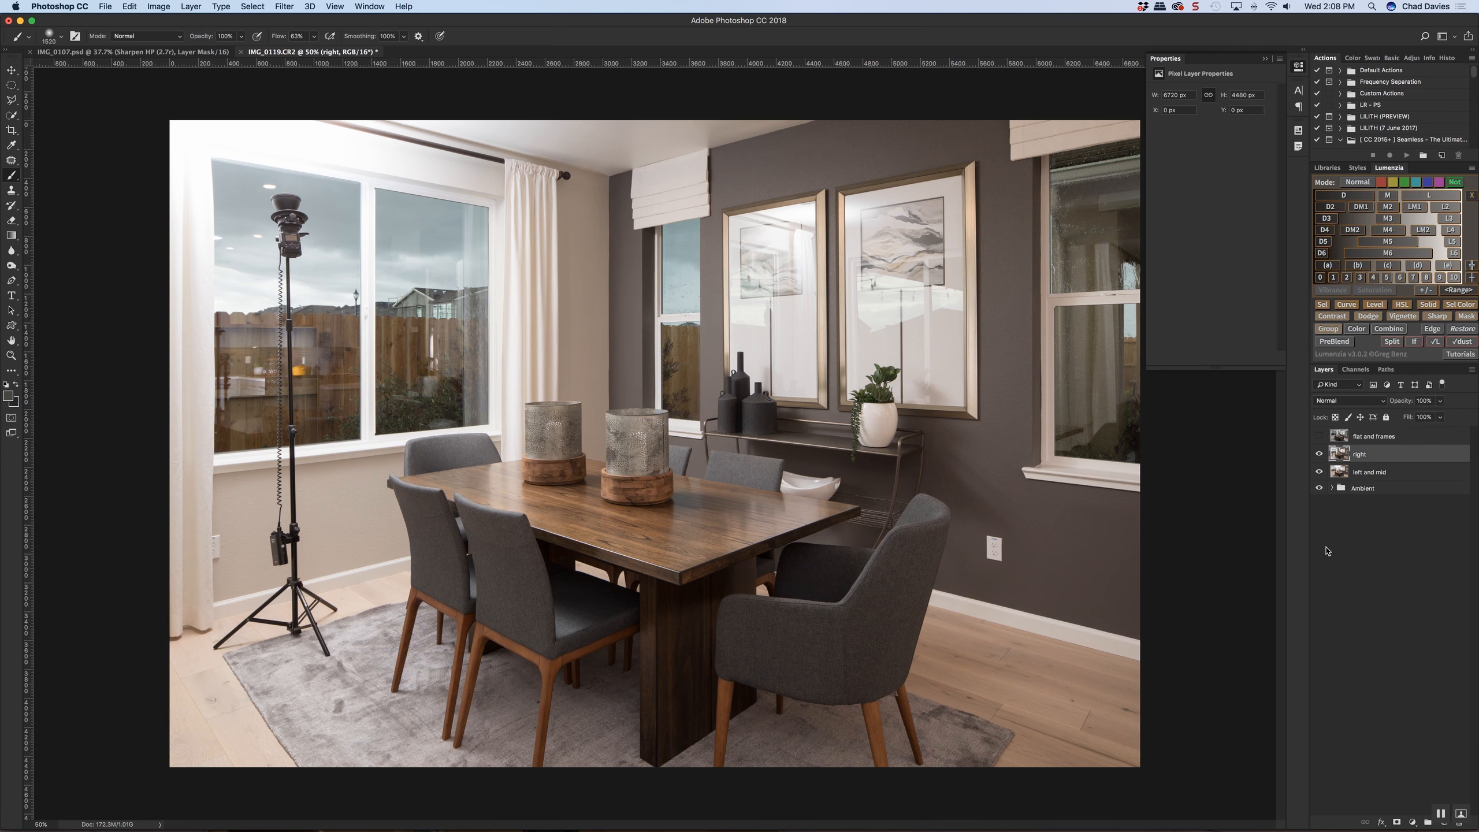
# Add a layer mask to the "right" layer and set up the Gradient tool with a preset and black as foreground colour
pyautogui.click(1395, 822)
pyautogui.press('g')
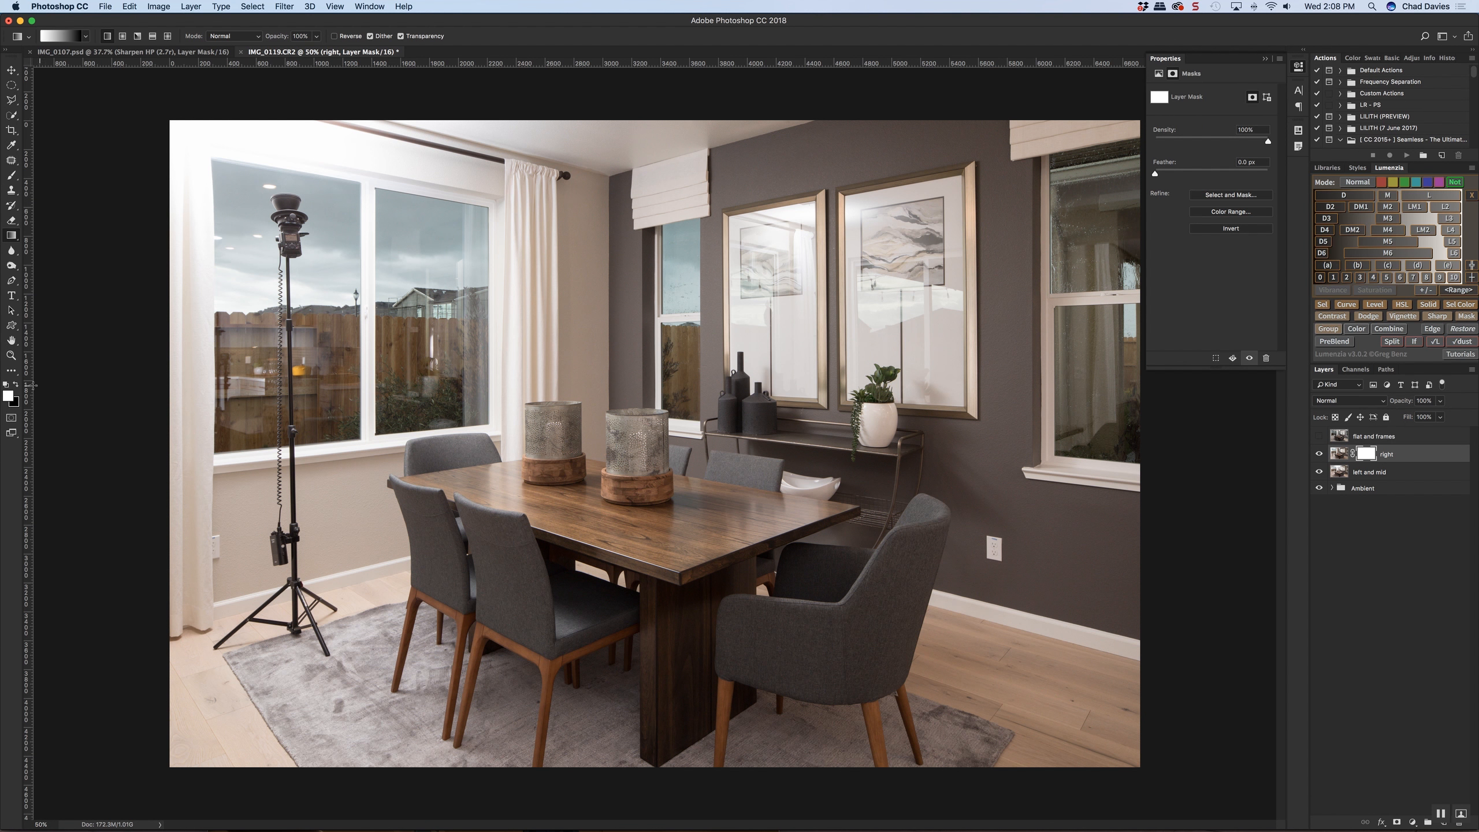
pyautogui.click(83, 38)
pyautogui.click(29, 63)
pyautogui.doubleClick(48, 65)
pyautogui.press('x')
pyautogui.moveTo(507, 366); pyautogui.dragTo(139, 349)
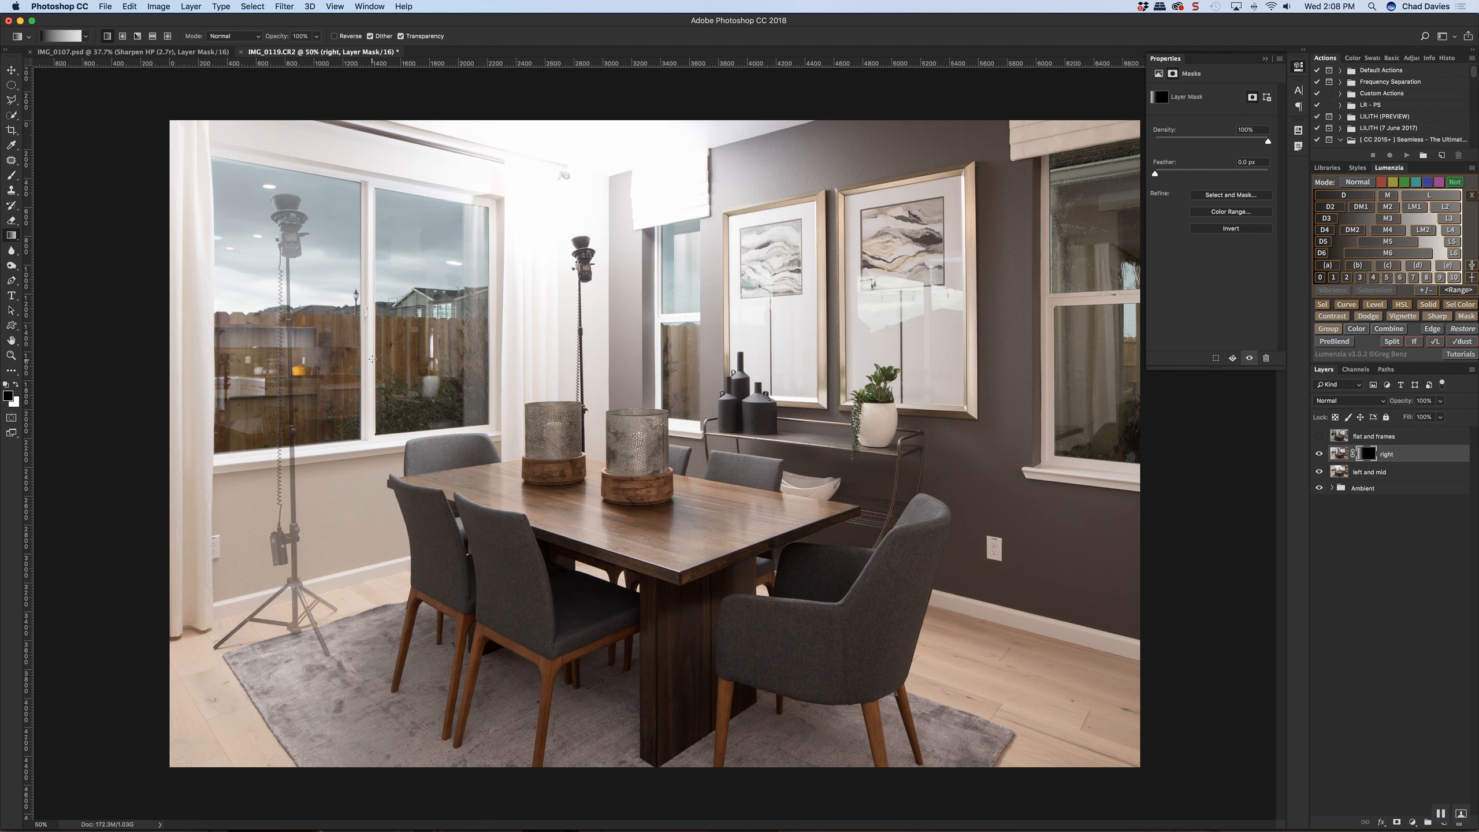
pyautogui.press('super+z')
pyautogui.moveTo(613, 369); pyautogui.dragTo(626, 371)
pyautogui.press('super+z')
# Mask out the light stand on the "right" layer with a horizontal gradient from the large window to the curtain, and compare before and after
pyautogui.moveTo(359, 369); pyautogui.dragTo(537, 368)
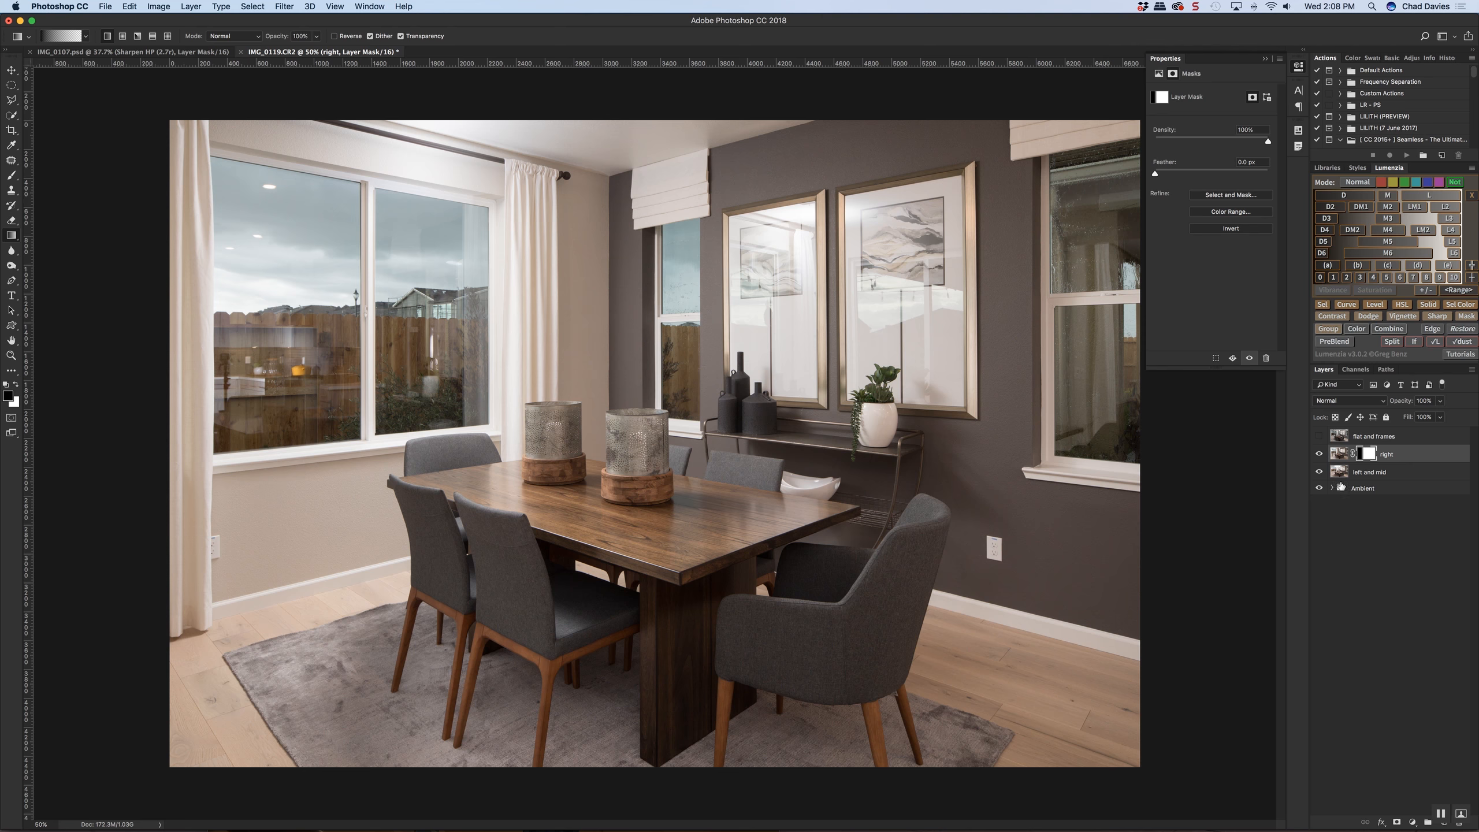
pyautogui.click(1319, 454)
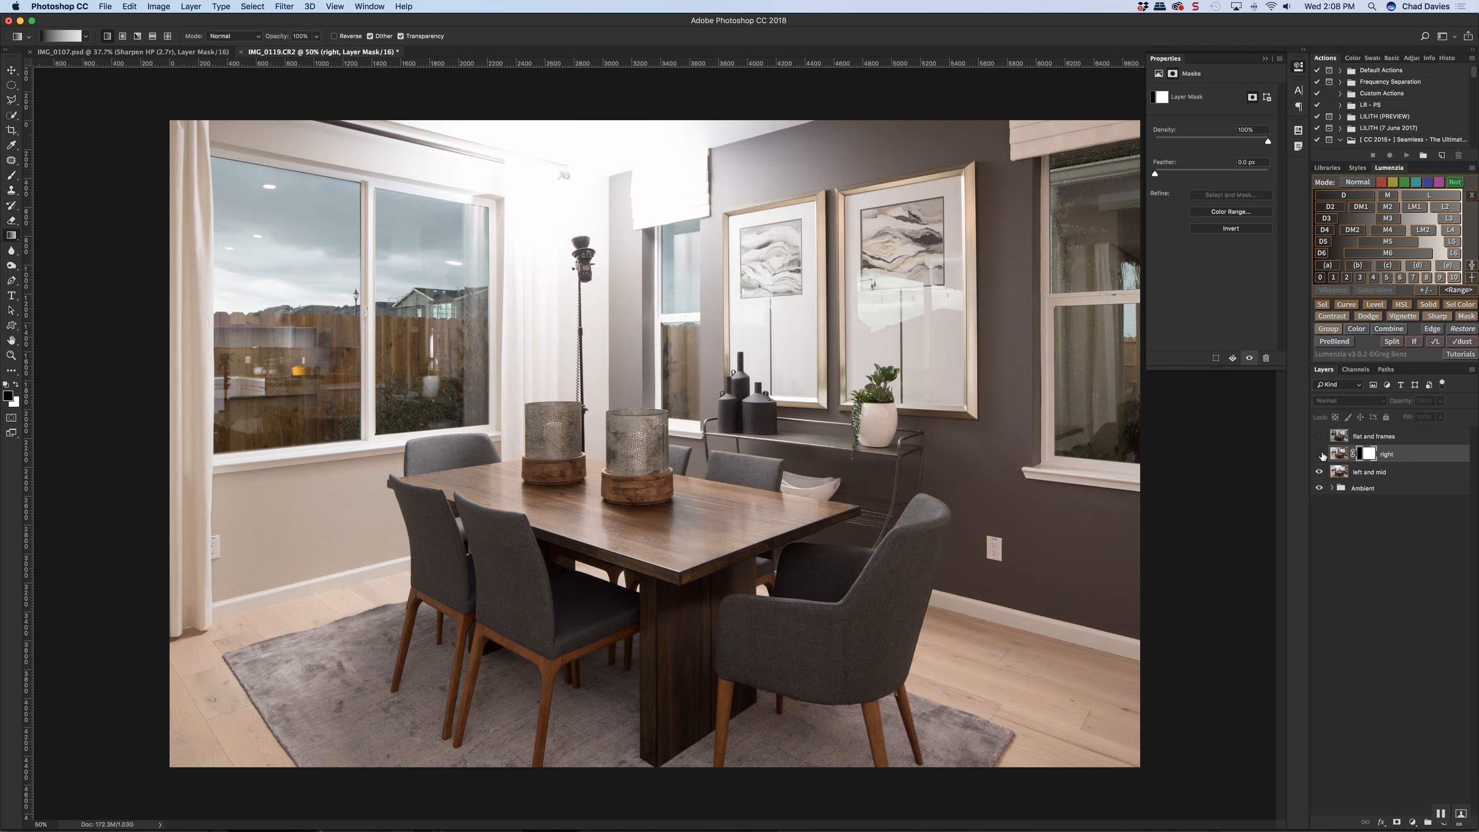
pyautogui.click(1319, 454)
pyautogui.click(1319, 455)
pyautogui.click(1319, 455)
pyautogui.click(1319, 454)
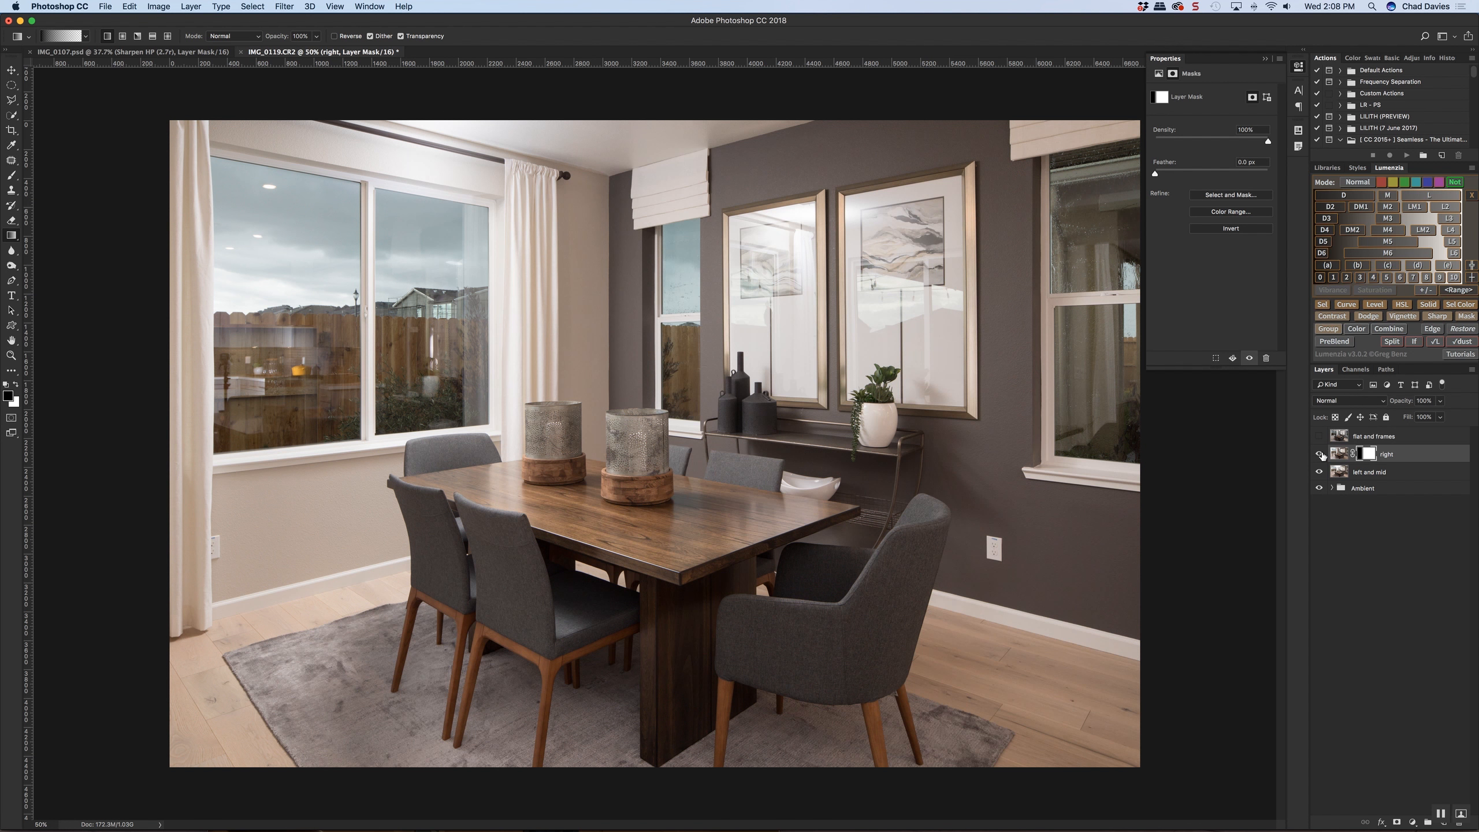
pyautogui.click(1319, 455)
pyautogui.click(1319, 455)
# Paint white with a soft brush on the "right" layer's mask over the rug and the legs of the front chairs
pyautogui.press('b')
pyautogui.keyDown('ctrl'); pyautogui.keyDown('alt'); pyautogui.moveTo(441, 671); pyautogui.dragTo(449, 668); pyautogui.keyUp('alt'); pyautogui.keyUp('ctrl')
pyautogui.keyDown('ctrl'); pyautogui.keyDown('alt'); pyautogui.moveTo(512, 609); pyautogui.dragTo(507, 608); pyautogui.keyUp('alt'); pyautogui.keyUp('ctrl')
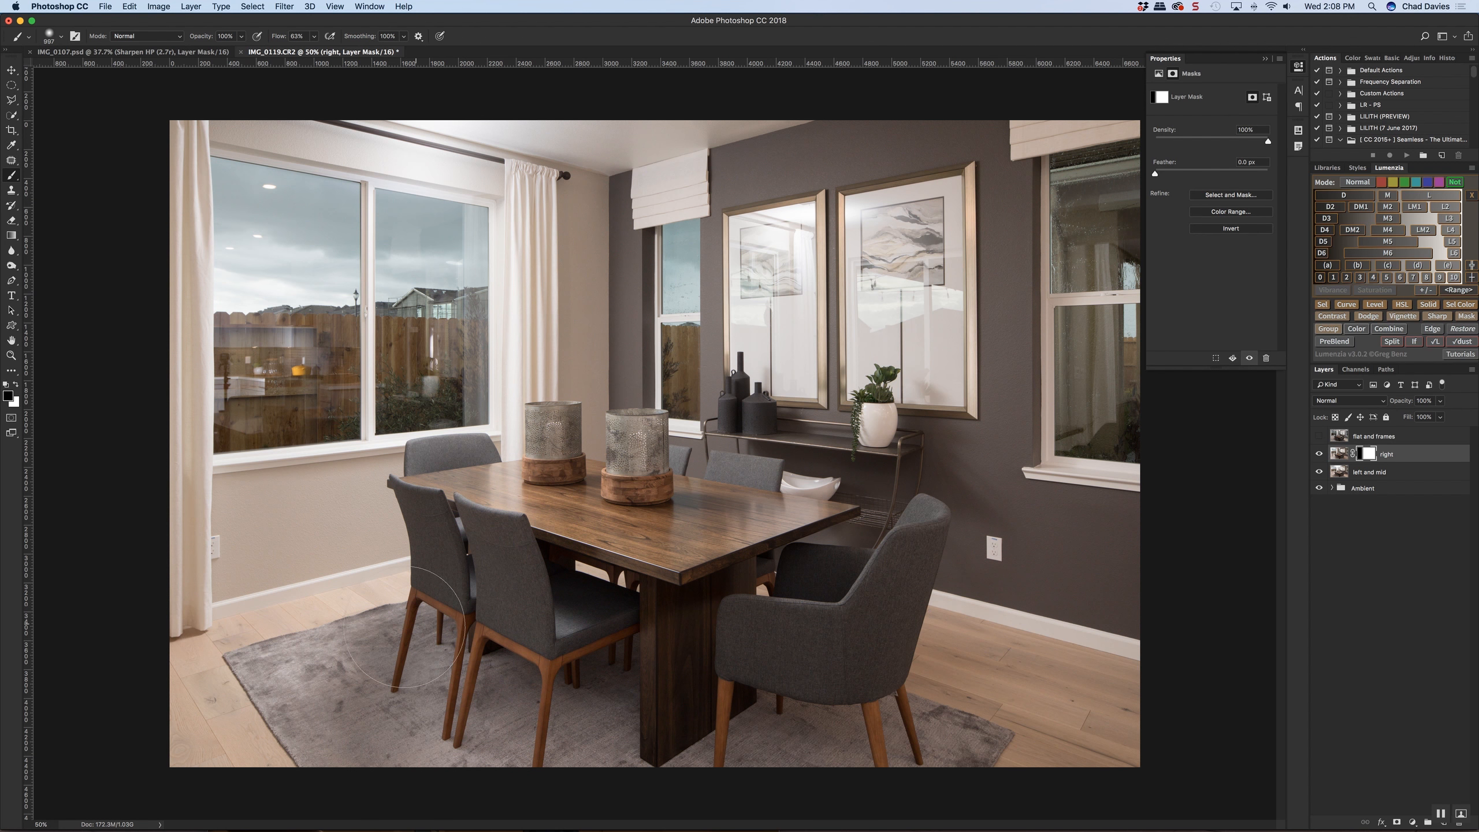
pyautogui.press('x')
pyautogui.click(376, 658)
pyautogui.press('super+z')
pyautogui.keyDown('ctrl'); pyautogui.keyDown('alt'); pyautogui.moveTo(401, 652); pyautogui.dragTo(421, 651); pyautogui.keyUp('alt'); pyautogui.keyUp('ctrl')
pyautogui.keyDown('ctrl'); pyautogui.keyDown('alt'); pyautogui.moveTo(437, 675); pyautogui.dragTo(388, 637); pyautogui.keyUp('alt'); pyautogui.keyUp('ctrl')
pyautogui.moveTo(410, 726)
pyautogui.keyDown('ctrl'); pyautogui.keyDown('alt'); pyautogui.mouseDown()
pyautogui.moveTo(425, 724)
pyautogui.moveTo(410, 741)
pyautogui.mouseUp(); pyautogui.keyUp('alt'); pyautogui.keyUp('ctrl')
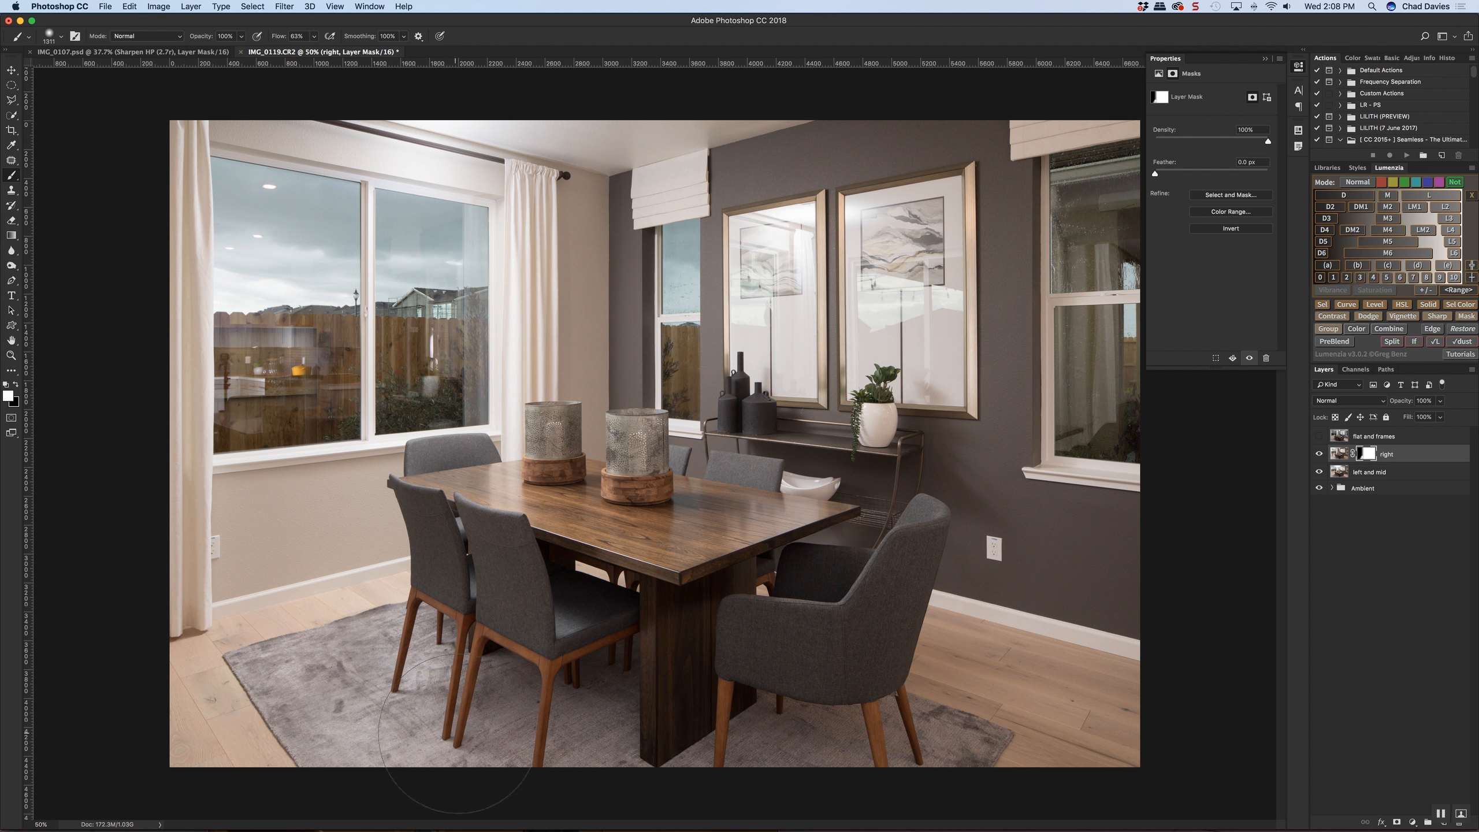
pyautogui.keyDown('ctrl'); pyautogui.keyDown('alt'); pyautogui.moveTo(571, 733); pyautogui.dragTo(580, 732); pyautogui.keyUp('alt'); pyautogui.keyUp('ctrl')
# Paint black with a large soft brush on the "right" layer's mask along the right-hand window and floor, and compare the layer on and off
pyautogui.moveTo(632, 237); pyautogui.dragTo(637, 236)
pyautogui.moveTo(805, 356); pyautogui.dragTo(858, 356)
pyautogui.moveTo(1082, 510); pyautogui.dragTo(1075, 513)
pyautogui.moveTo(1081, 585); pyautogui.dragTo(941, 580)
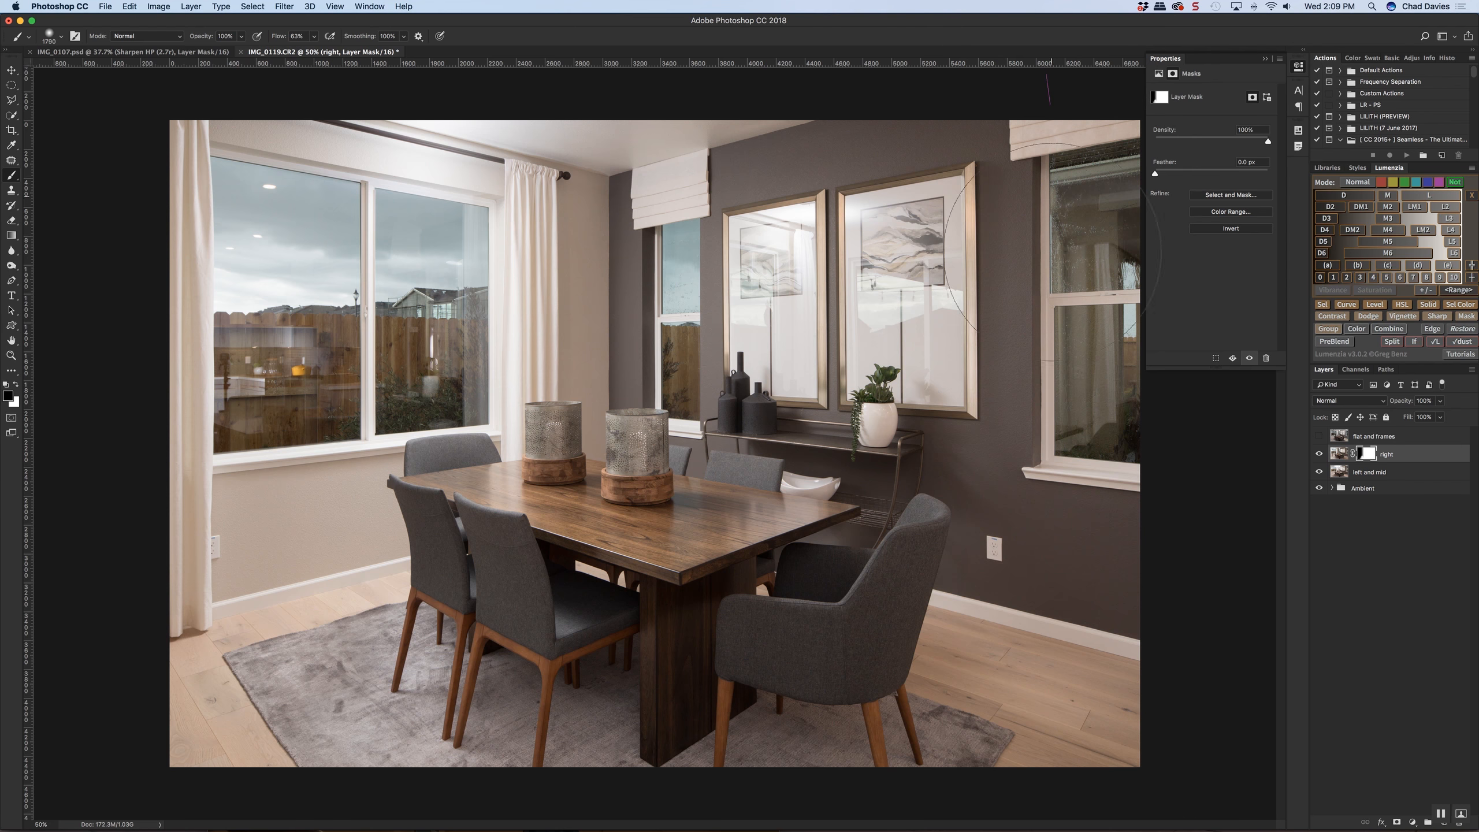
pyautogui.moveTo(1063, 593); pyautogui.dragTo(1112, 593)
pyautogui.moveTo(1054, 233)
pyautogui.mouseDown()
pyautogui.moveTo(855, 778)
pyautogui.moveTo(809, 786)
pyautogui.mouseUp()
pyautogui.moveTo(1016, 727); pyautogui.dragTo(1045, 727)
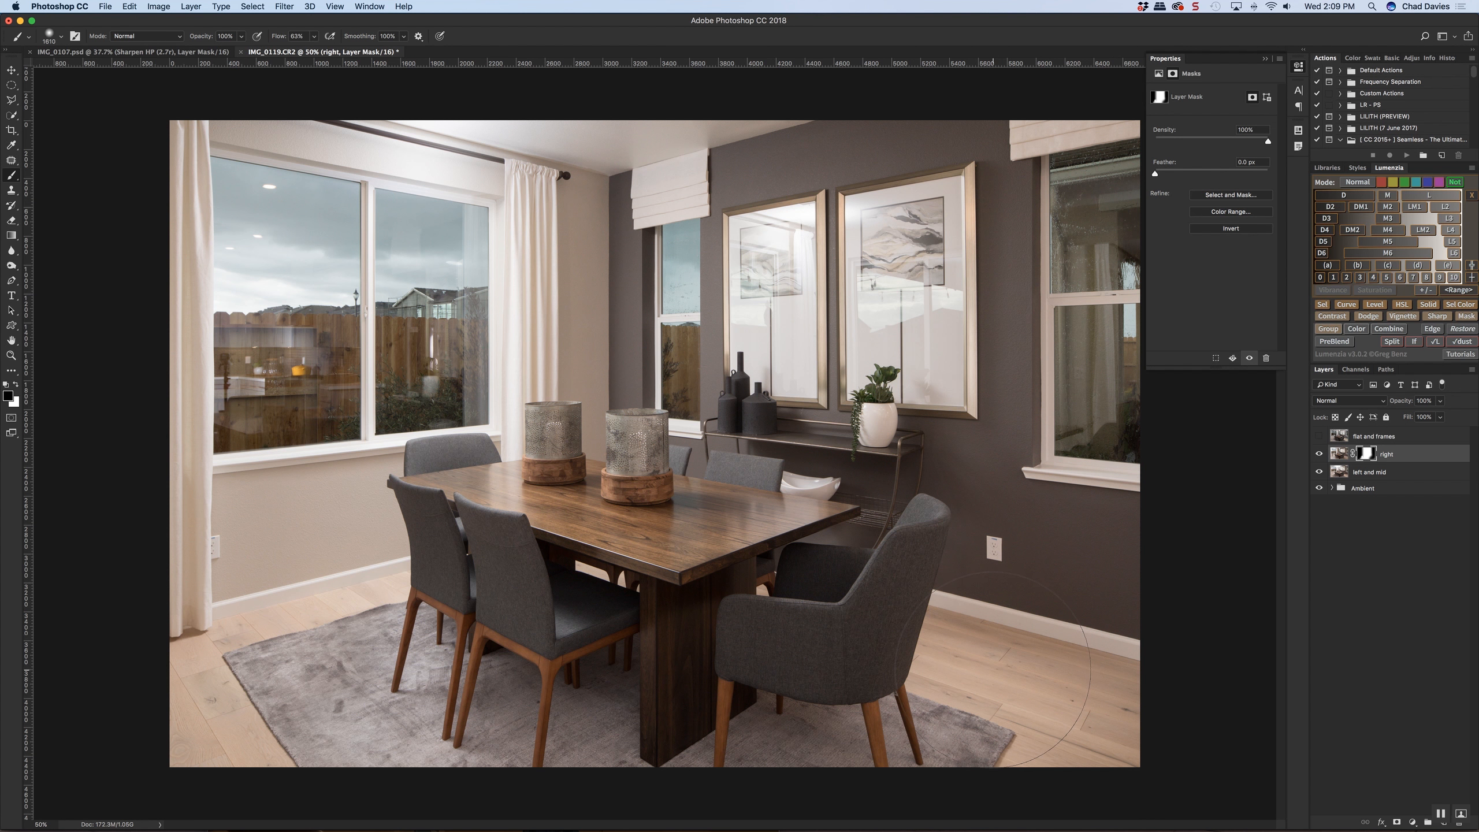
pyautogui.moveTo(993, 669); pyautogui.dragTo(967, 652)
pyautogui.keyDown('shift'); pyautogui.click(1362, 454); pyautogui.keyUp('shift')
pyautogui.keyDown('shift'); pyautogui.click(1362, 455); pyautogui.keyUp('shift')
pyautogui.click(1320, 455)
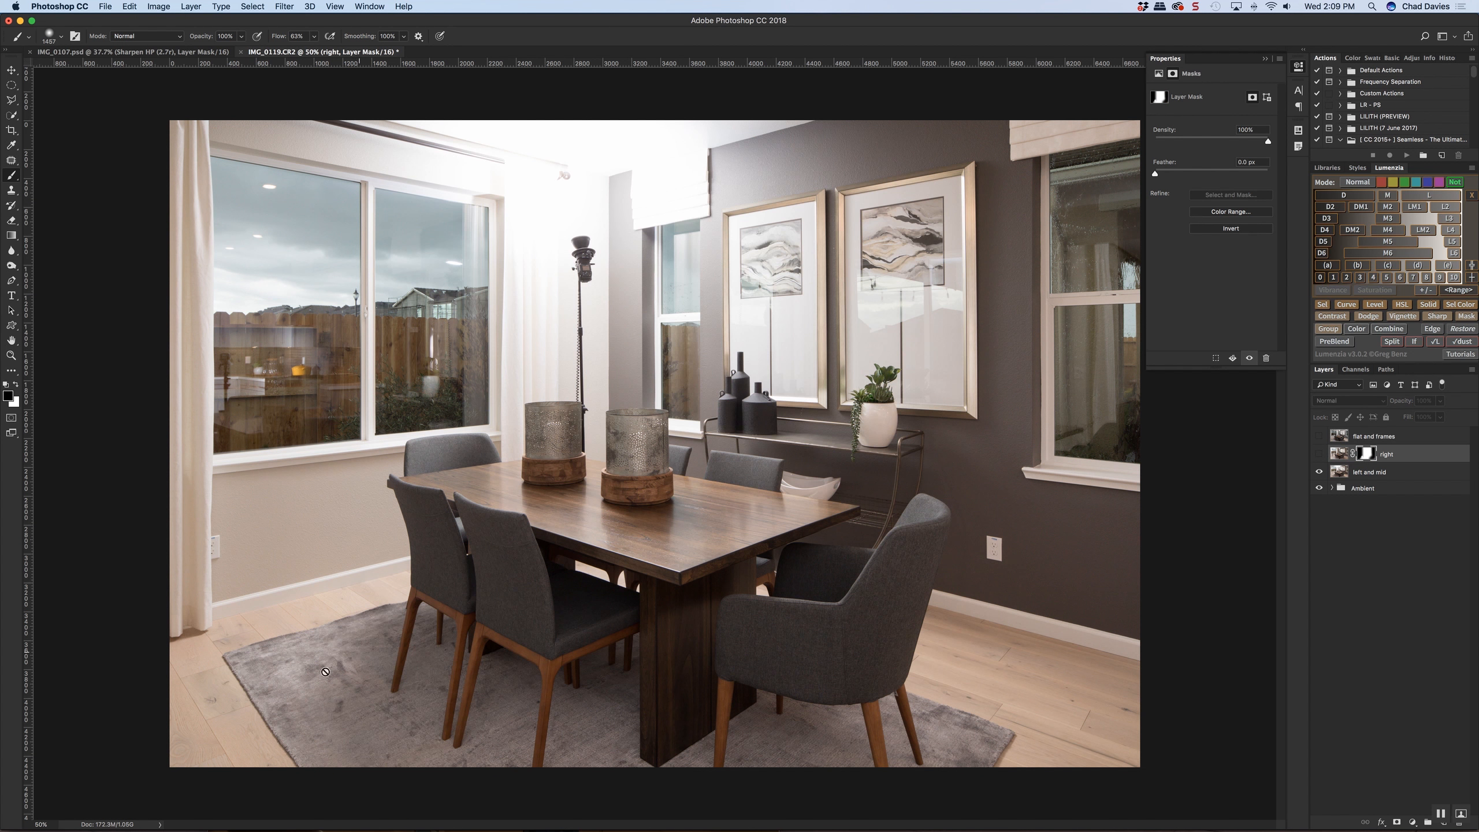
pyautogui.click(1319, 455)
pyautogui.moveTo(342, 621); pyautogui.dragTo(317, 620)
pyautogui.click(372, 624)
pyautogui.press('super+z')
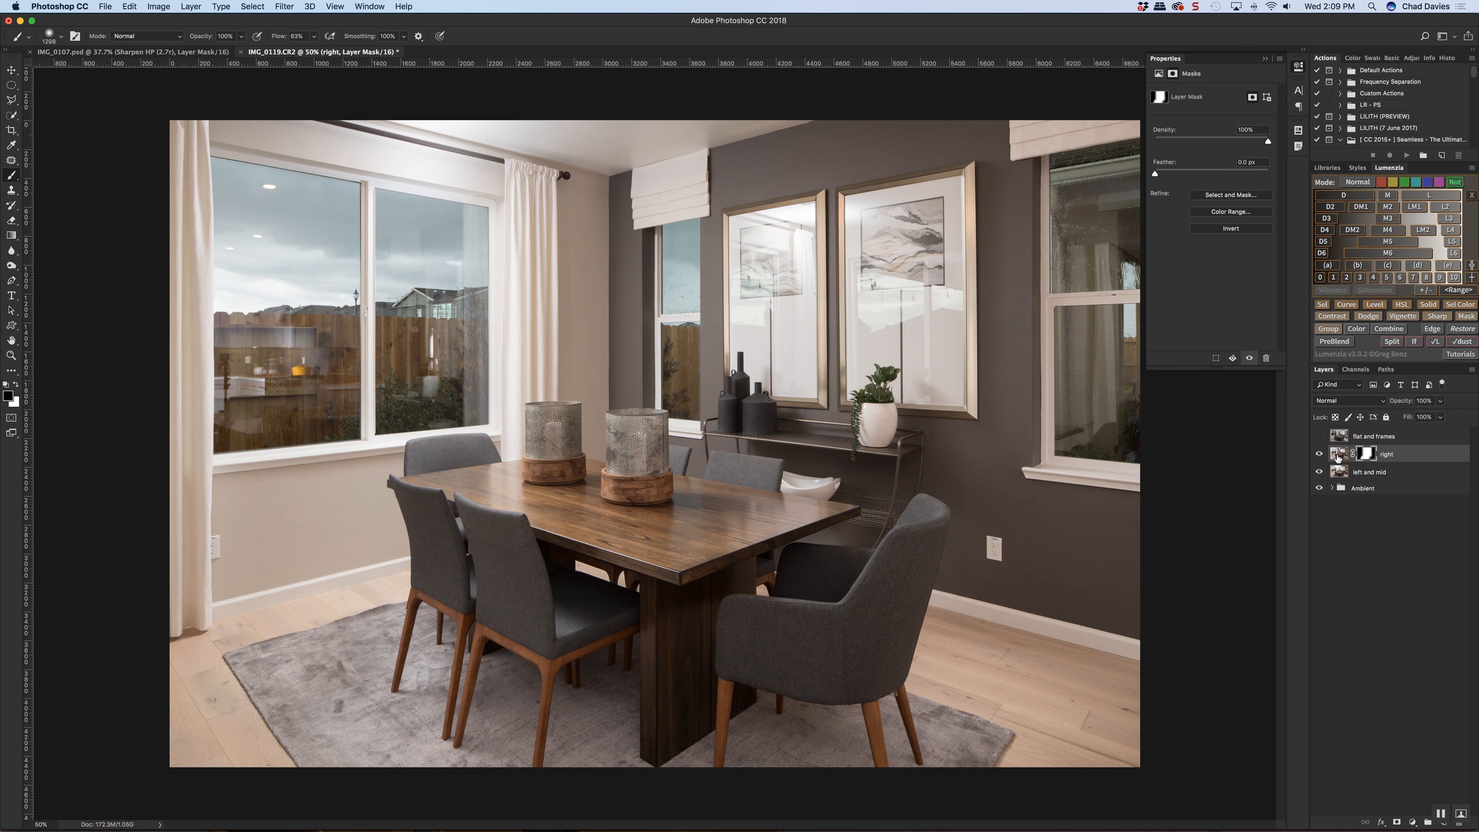
pyautogui.click(1319, 455)
pyautogui.click(1319, 454)
pyautogui.press('super+z')
pyautogui.press('x')
# Paint white on the "right" layer's mask over the dark wall beneath the right-hand window, and preview the "flat and frames" layer
pyautogui.press('x')
pyautogui.moveTo(852, 442)
pyautogui.mouseDown()
pyautogui.moveTo(837, 442)
pyautogui.moveTo(873, 444)
pyautogui.mouseUp()
pyautogui.click(887, 437)
pyautogui.press('super+z')
pyautogui.press('x')
pyautogui.moveTo(1000, 521); pyautogui.dragTo(1011, 521)
pyautogui.moveTo(1011, 521); pyautogui.dragTo(1048, 570)
pyautogui.click(1319, 437)
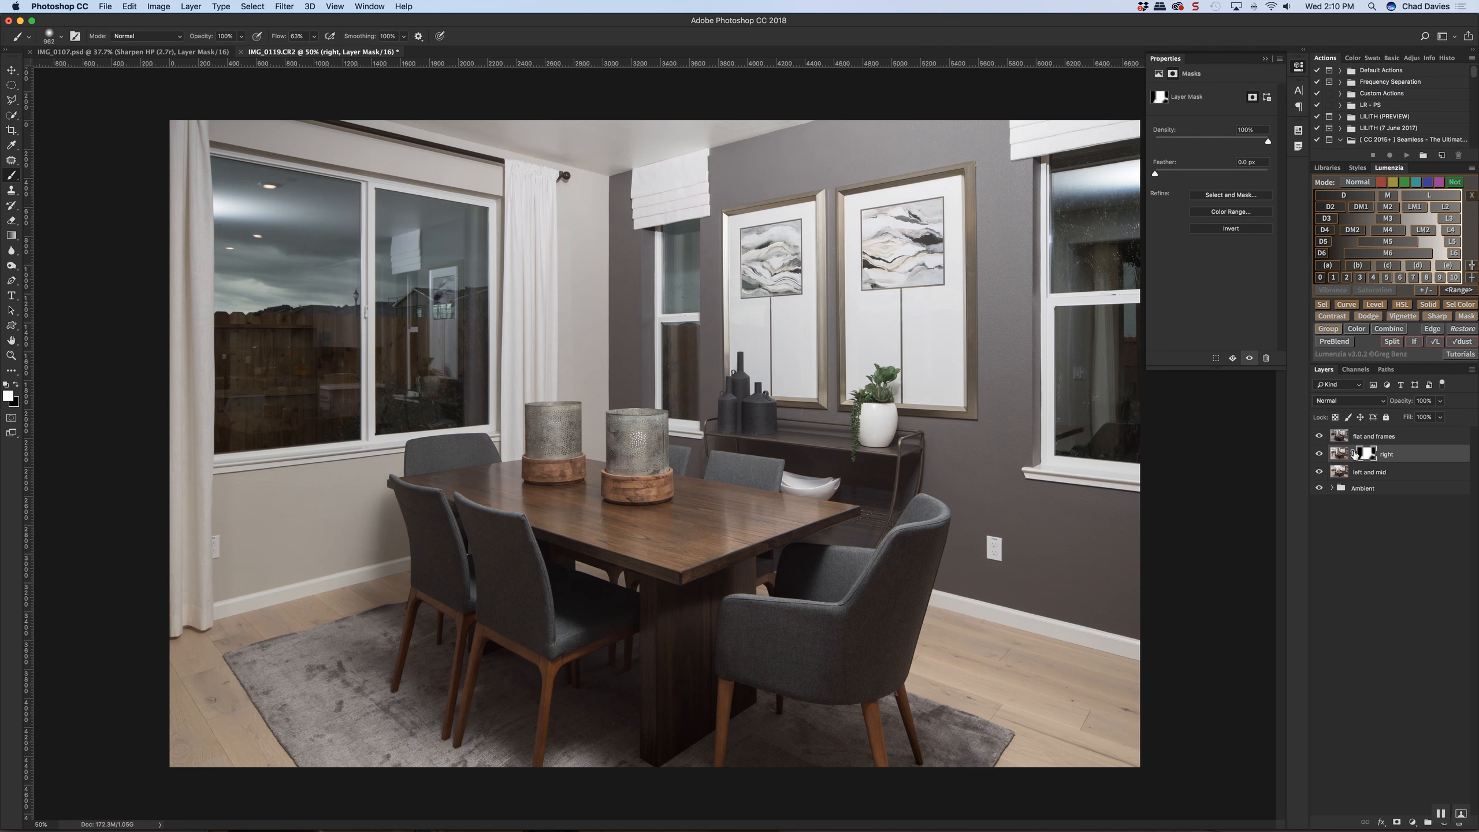
pyautogui.click(1319, 436)
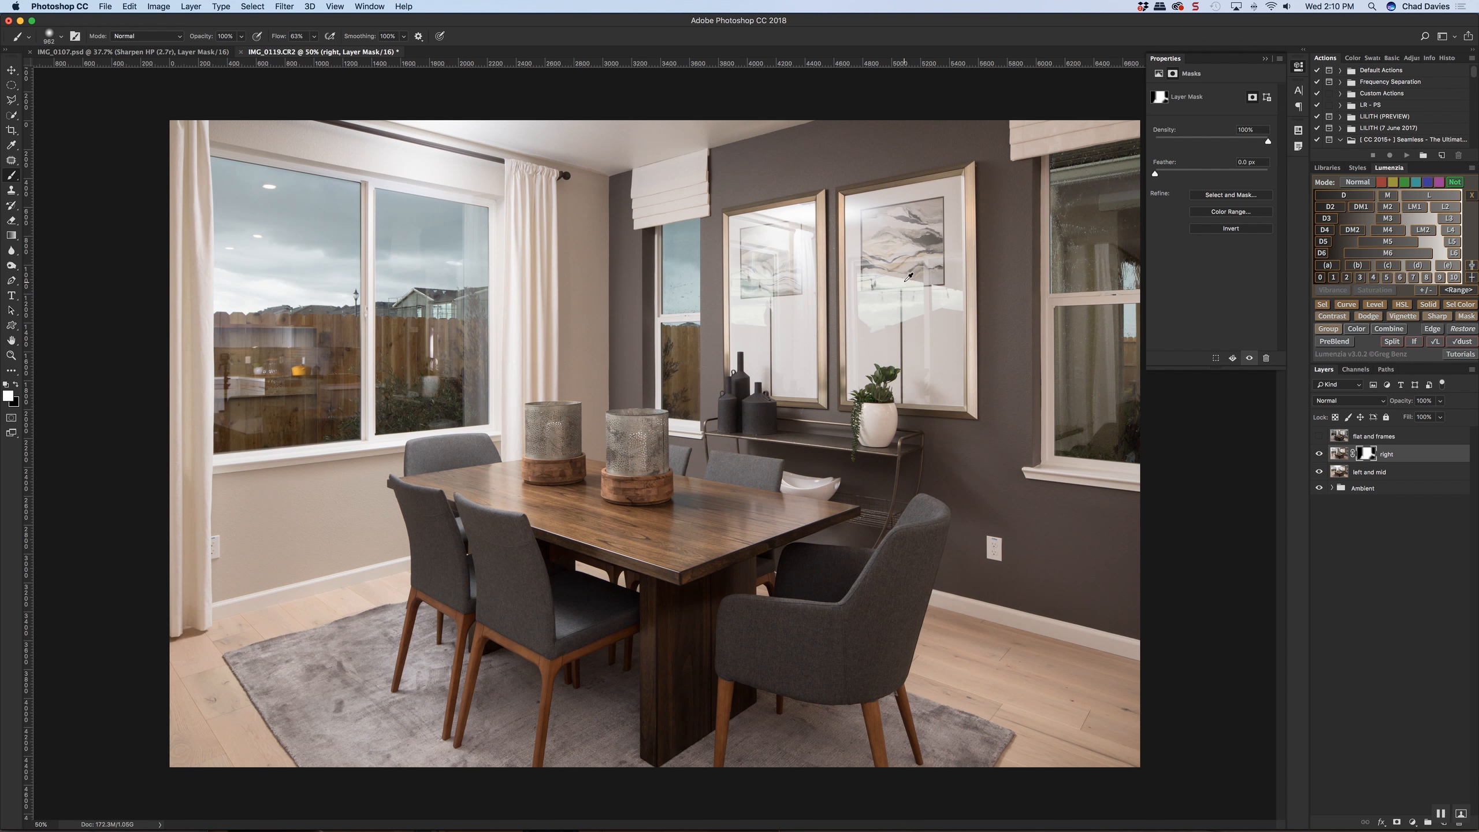
# Select the glass area inside the left picture frame with the Polygonal Lasso, cutting across the bottles at its lower corner
pyautogui.scroll(6, 912, 283)
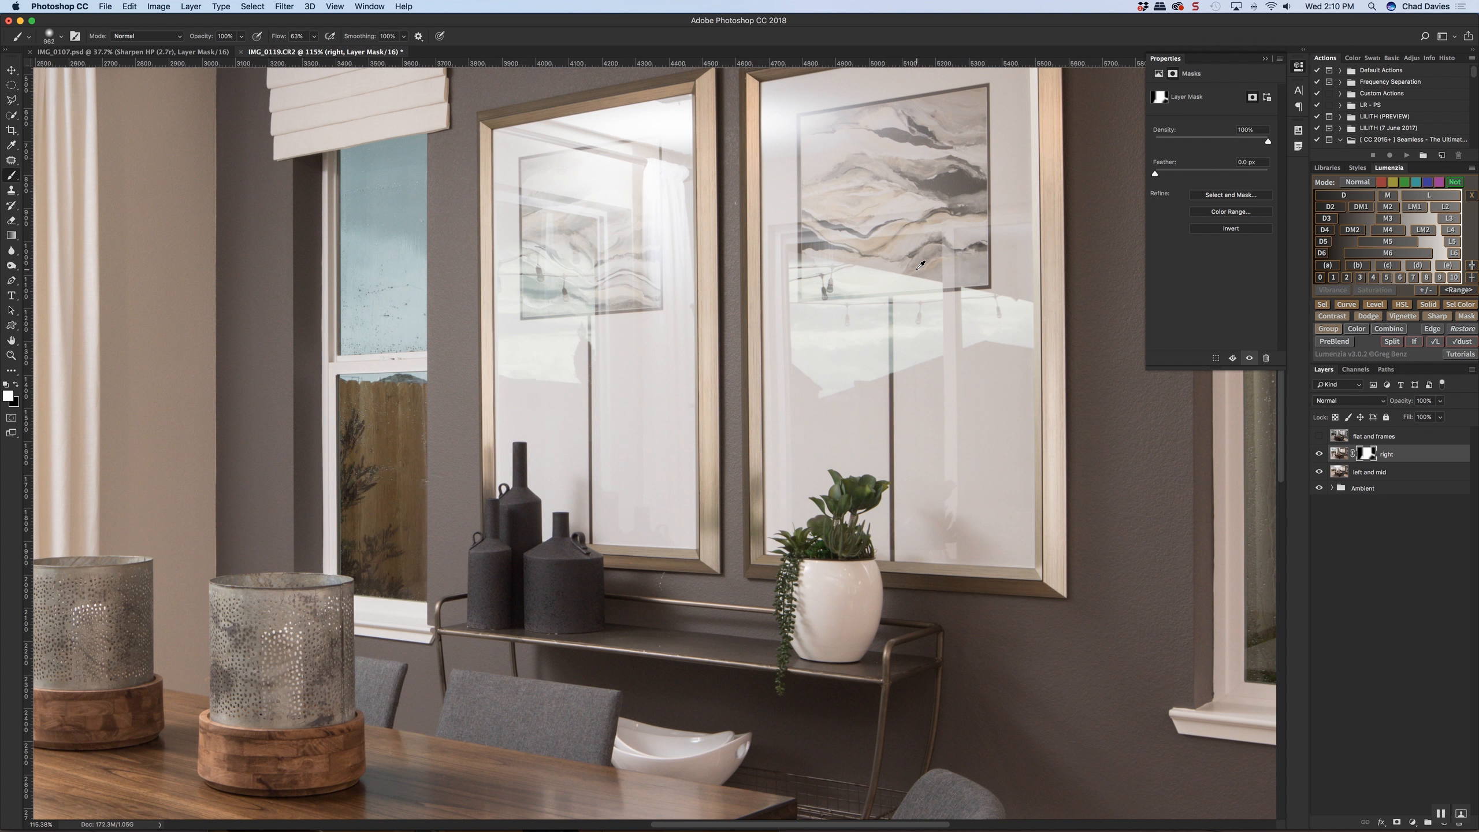
pyautogui.scroll(-4, 912, 281)
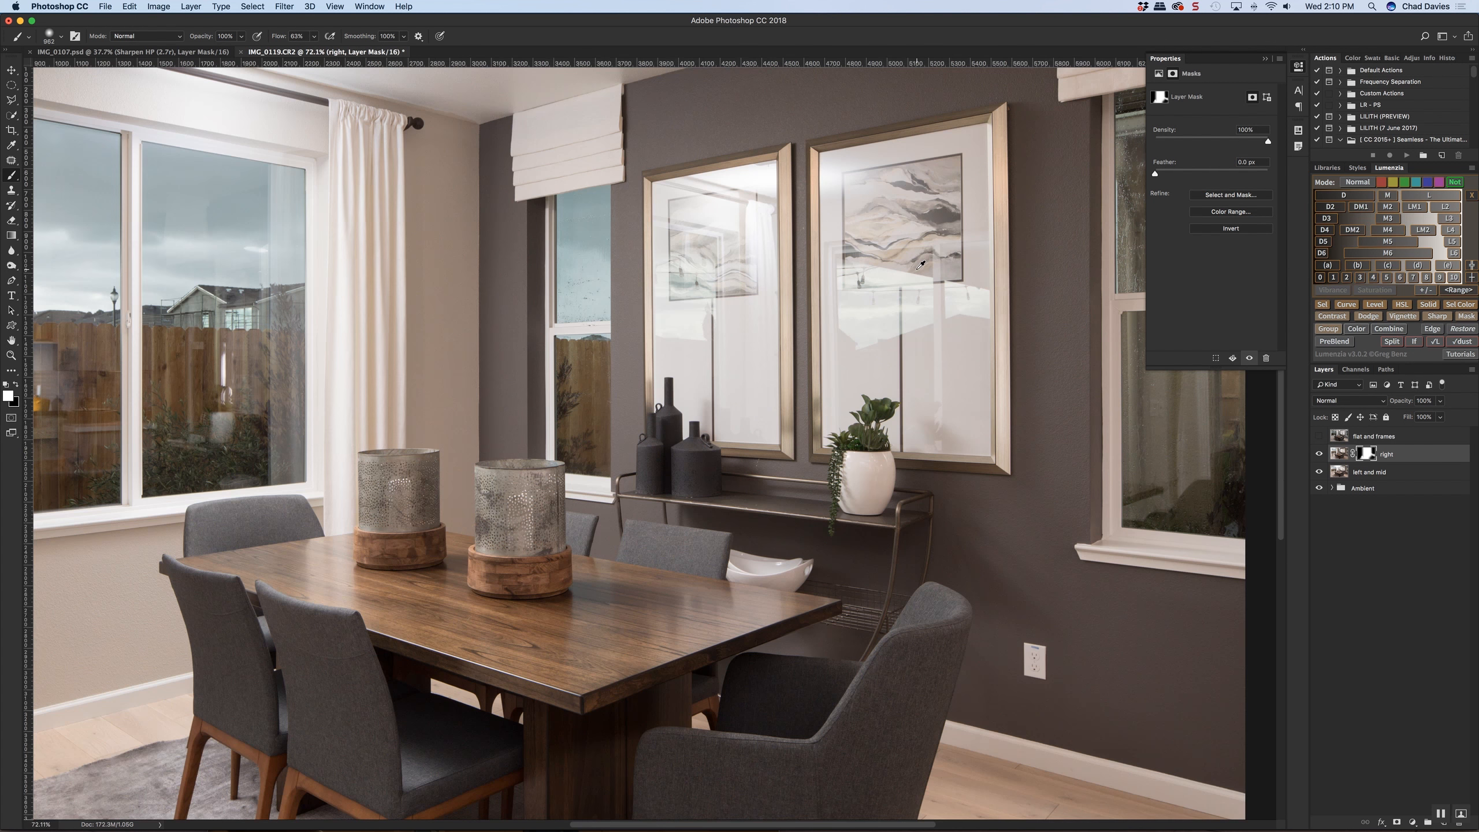
pyautogui.click(8, 118)
pyautogui.click(11, 100)
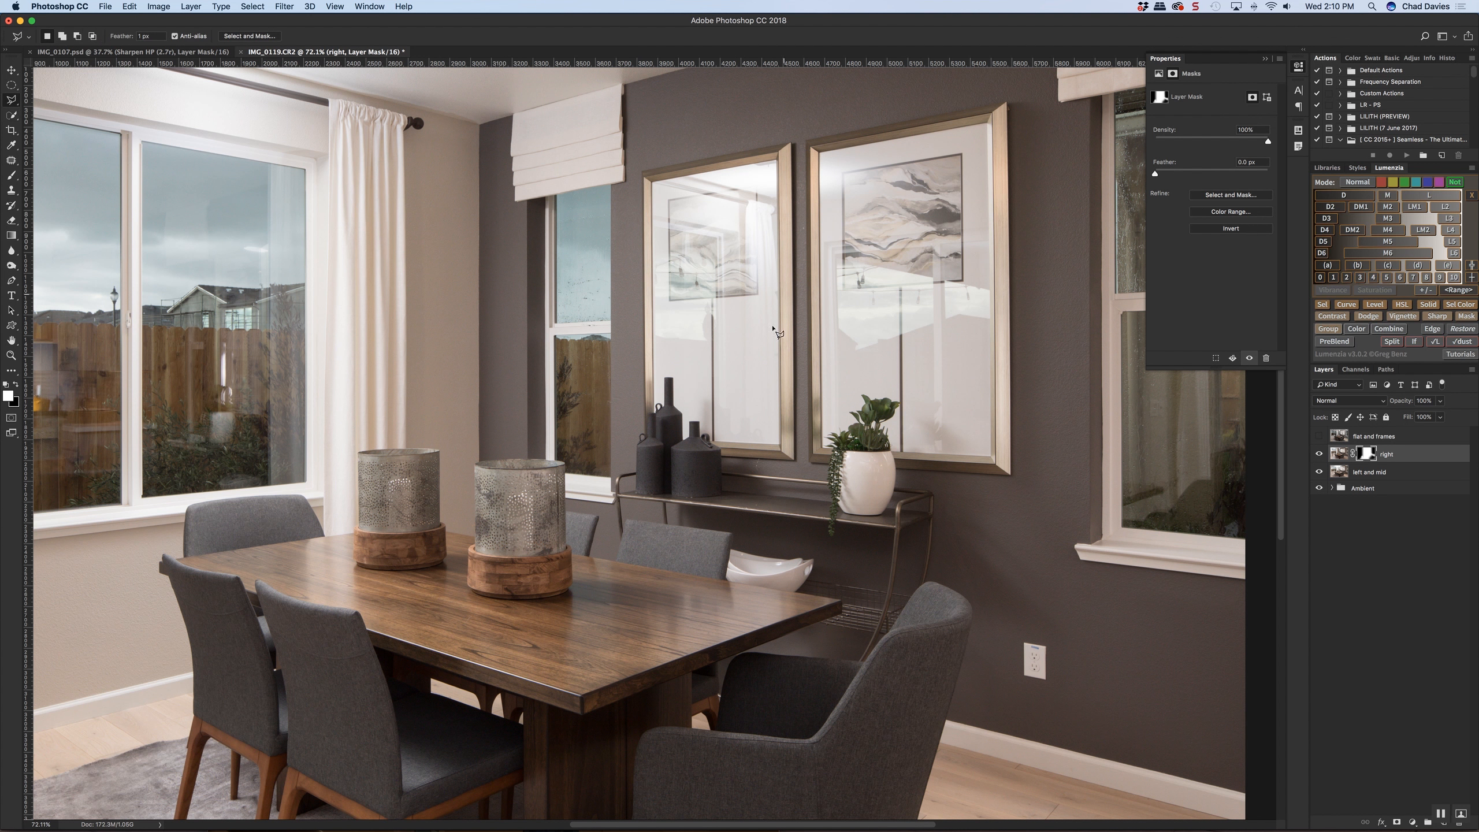
pyautogui.scroll(5, 757, 457)
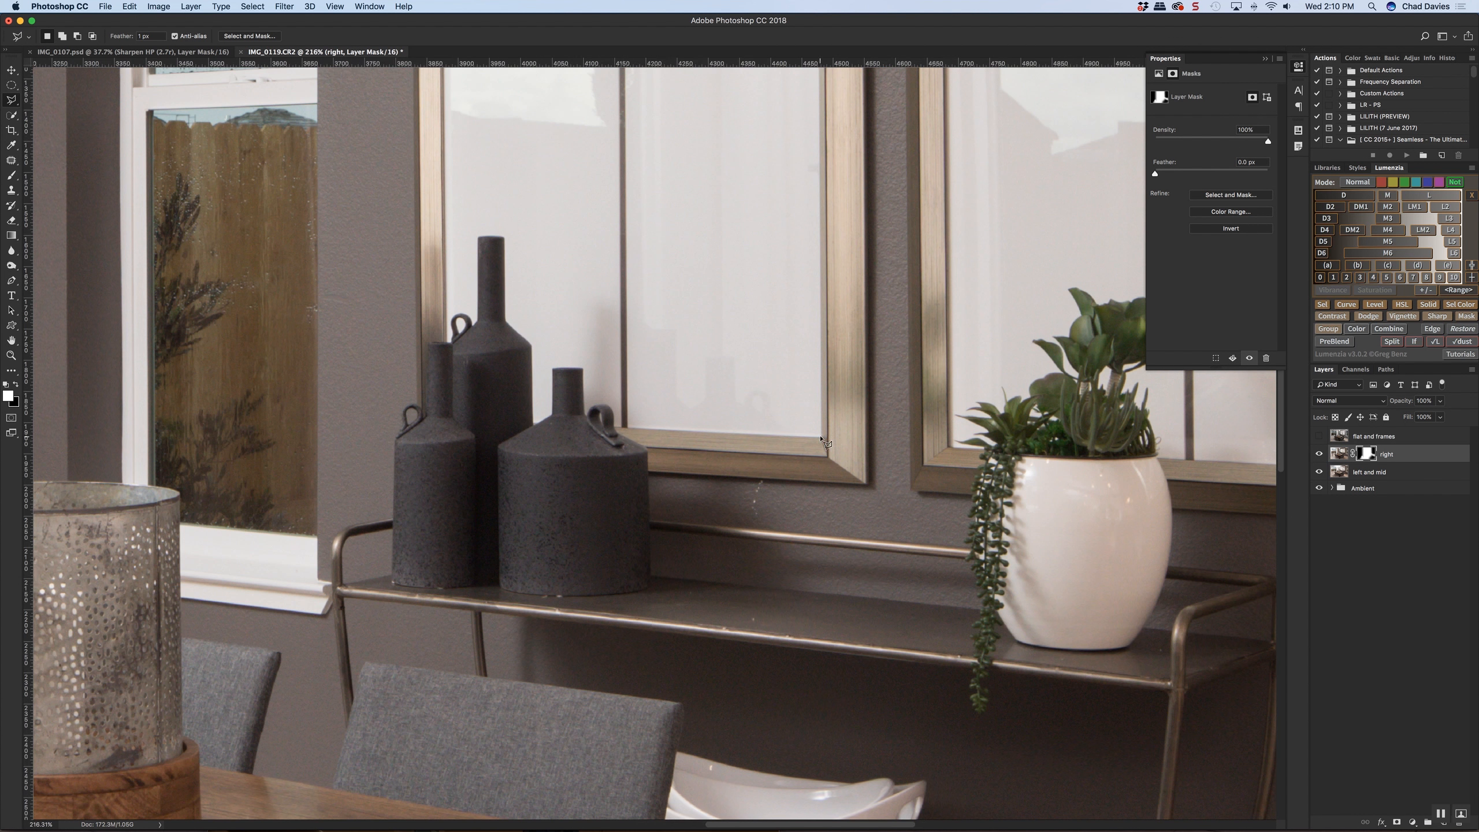
pyautogui.scroll(10, 780, 247)
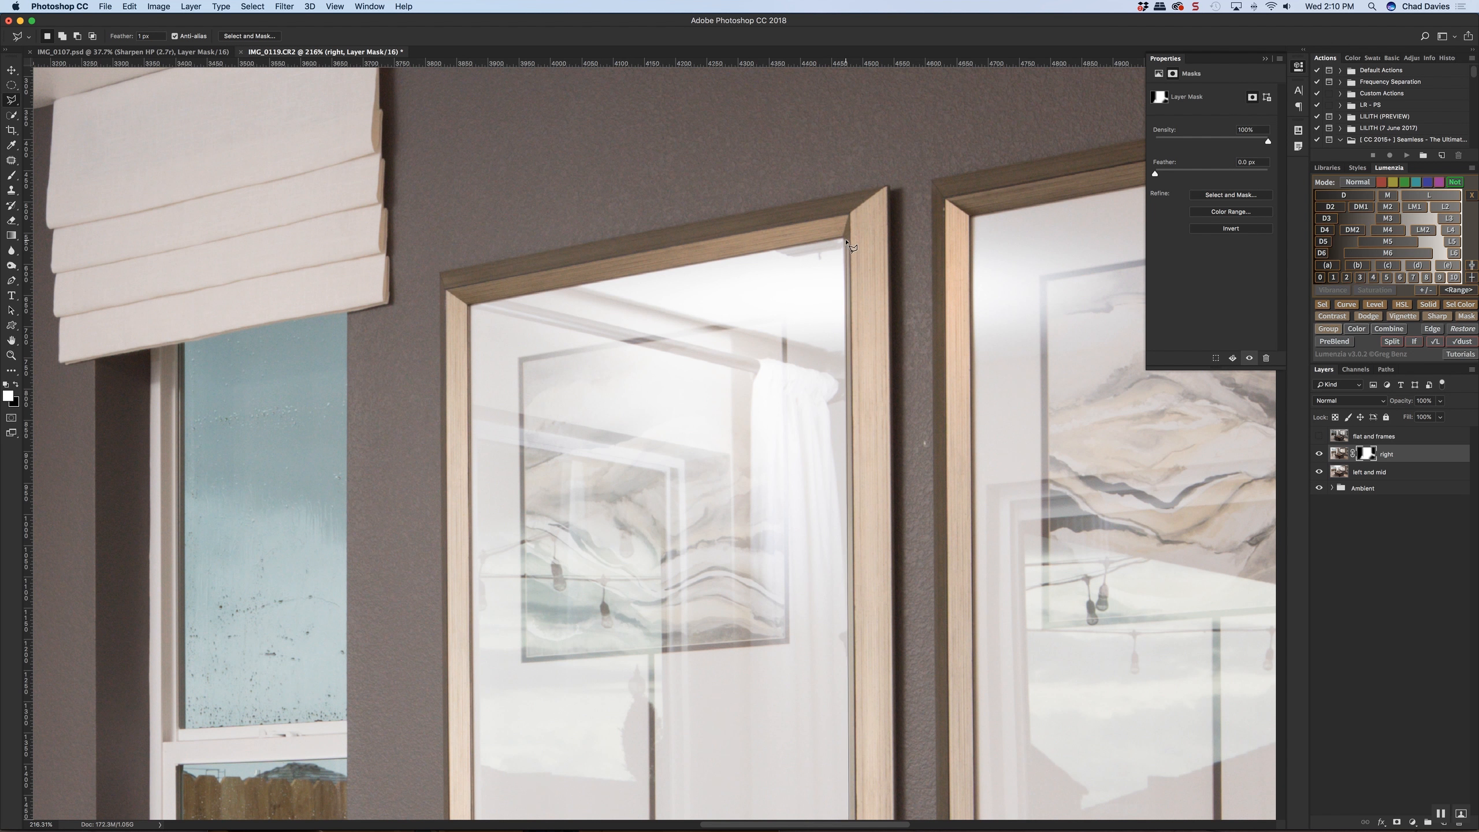
pyautogui.click(843, 238)
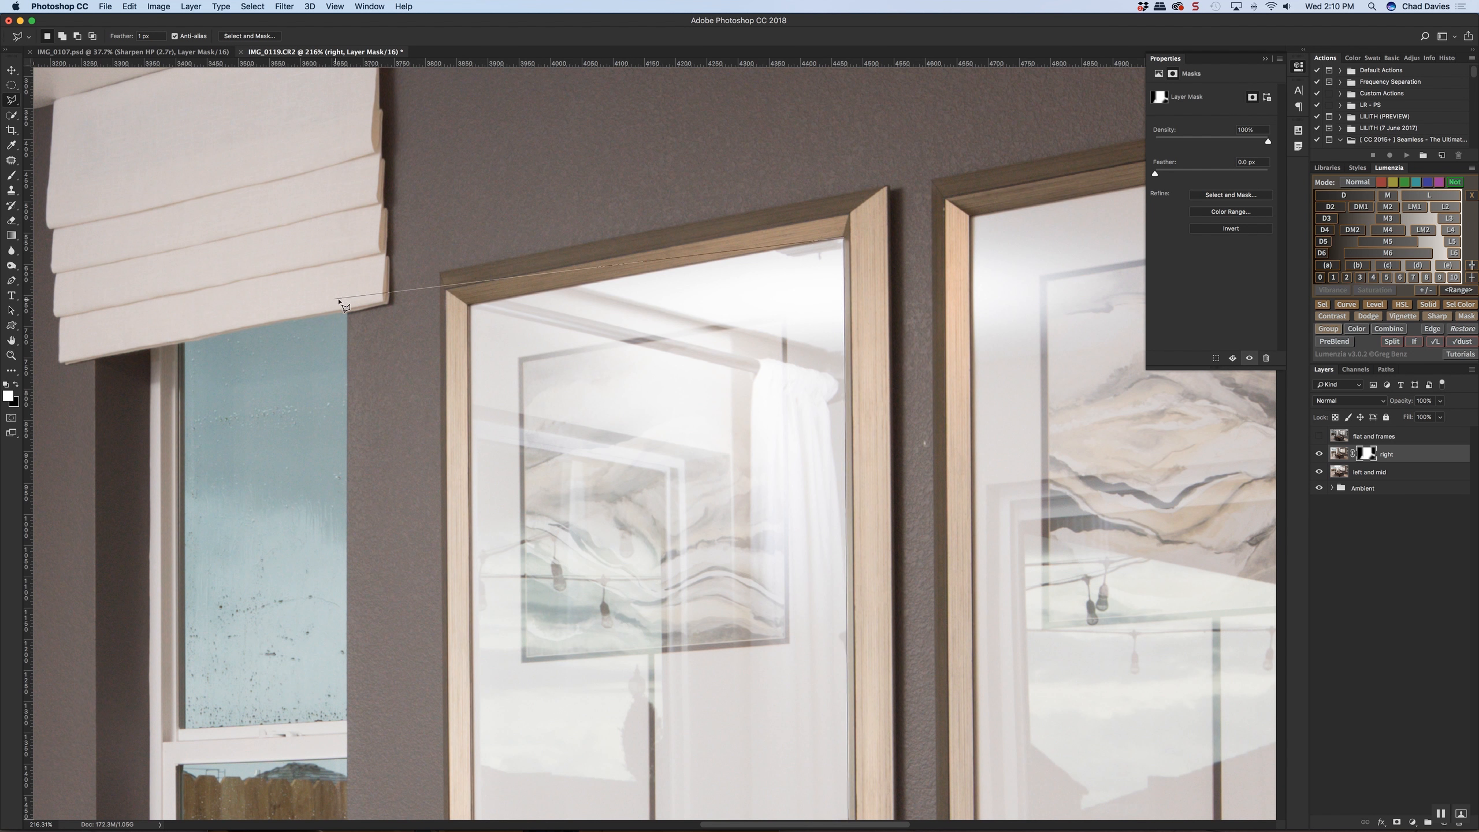
pyautogui.click(469, 305)
pyautogui.scroll(-8, 471, 327)
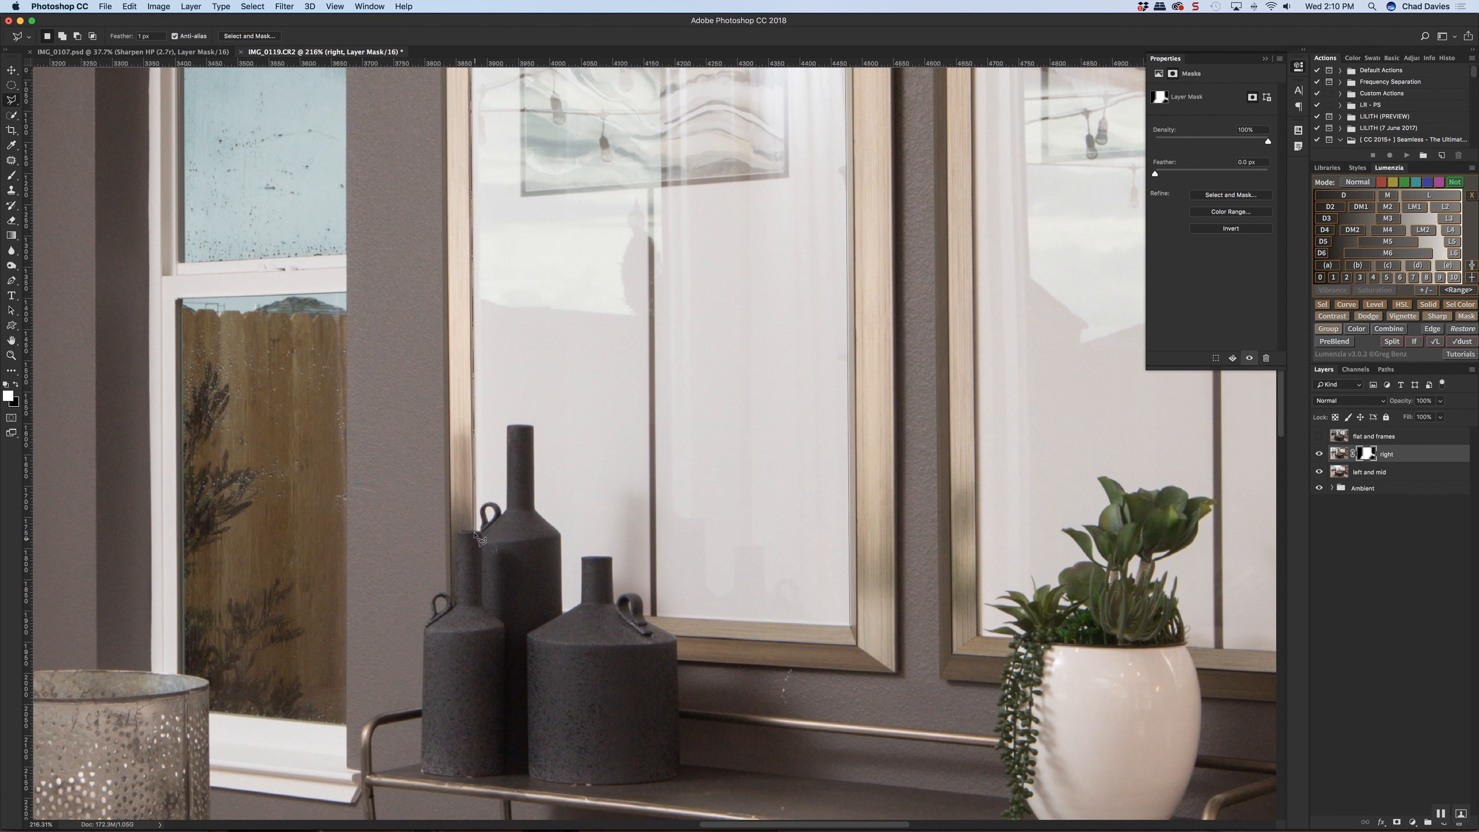
pyautogui.click(474, 531)
pyautogui.click(562, 612)
pyautogui.doubleClick(845, 621)
# Add the glass area inside the right picture frame to the polygonal selection
pyautogui.scroll(-3, 824, 594)
pyautogui.scroll(3, 732, 536)
pyautogui.hscroll(2, 732, 536)
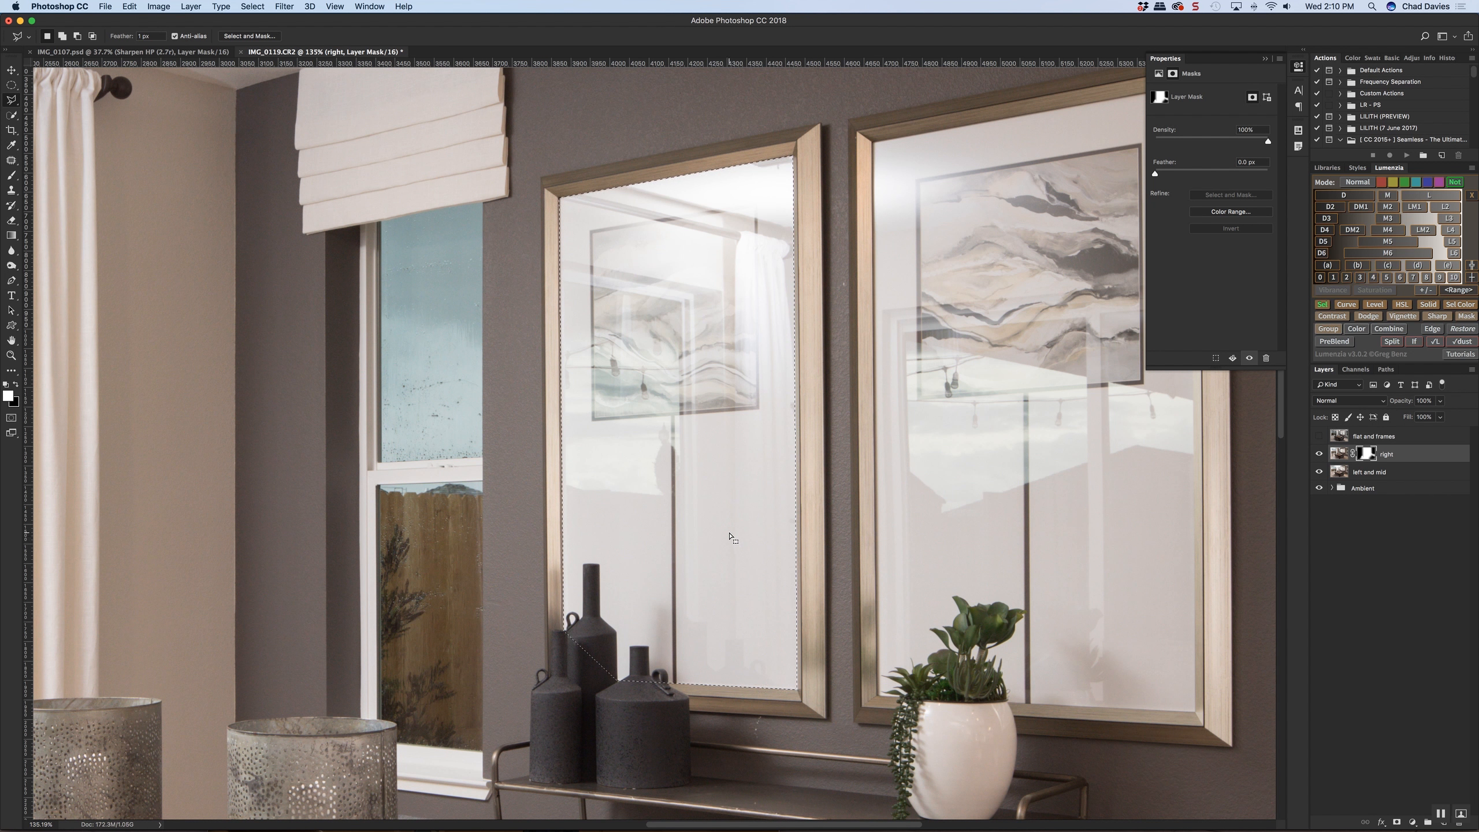
pyautogui.hscroll(5, 946, 533)
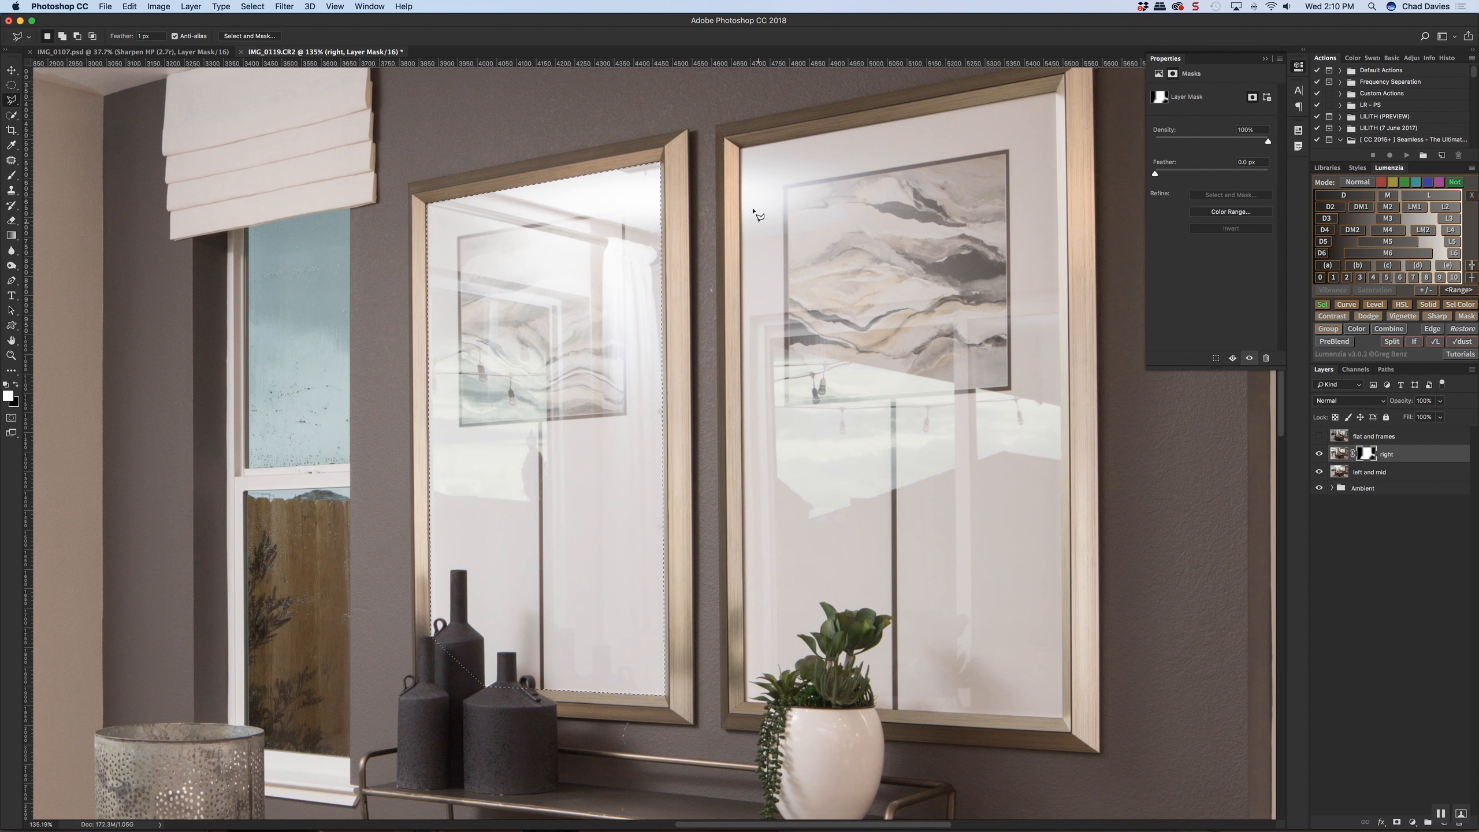
pyautogui.click(740, 148)
pyautogui.hscroll(4, 743, 149)
pyautogui.scroll(2, 743, 150)
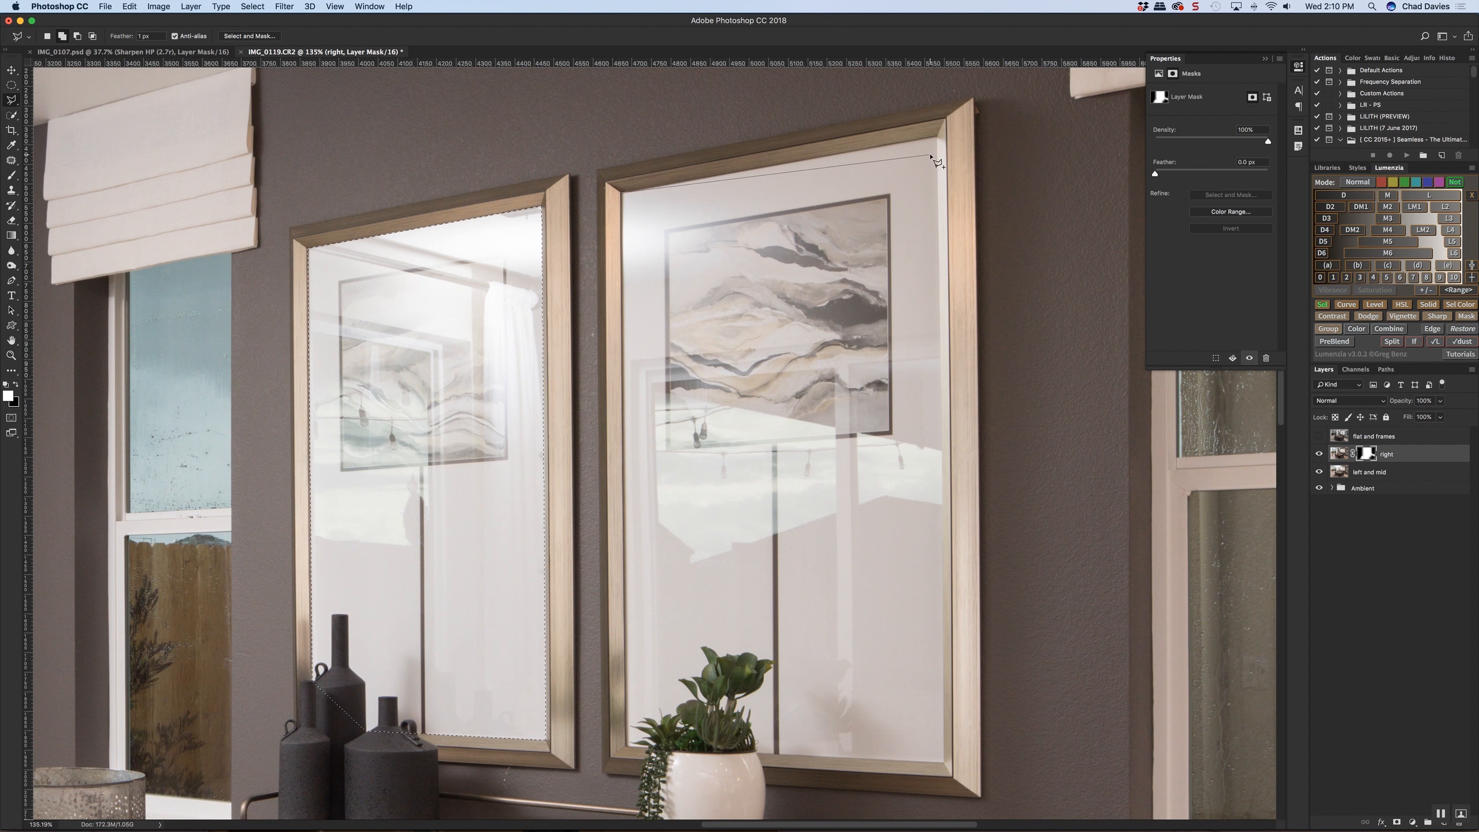
pyautogui.click(937, 137)
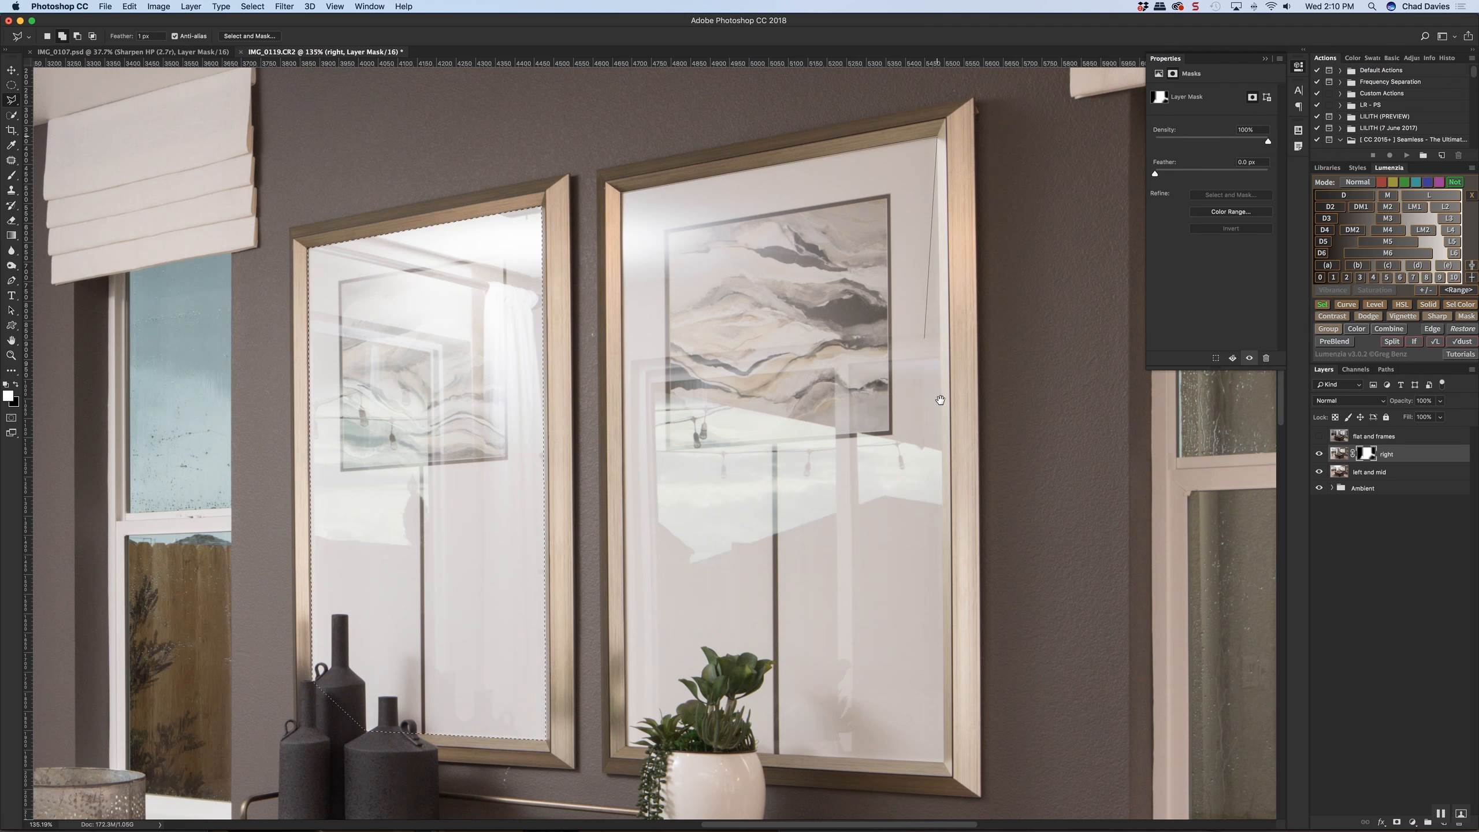
pyautogui.moveTo(940, 401); pyautogui.dragTo(935, 313)
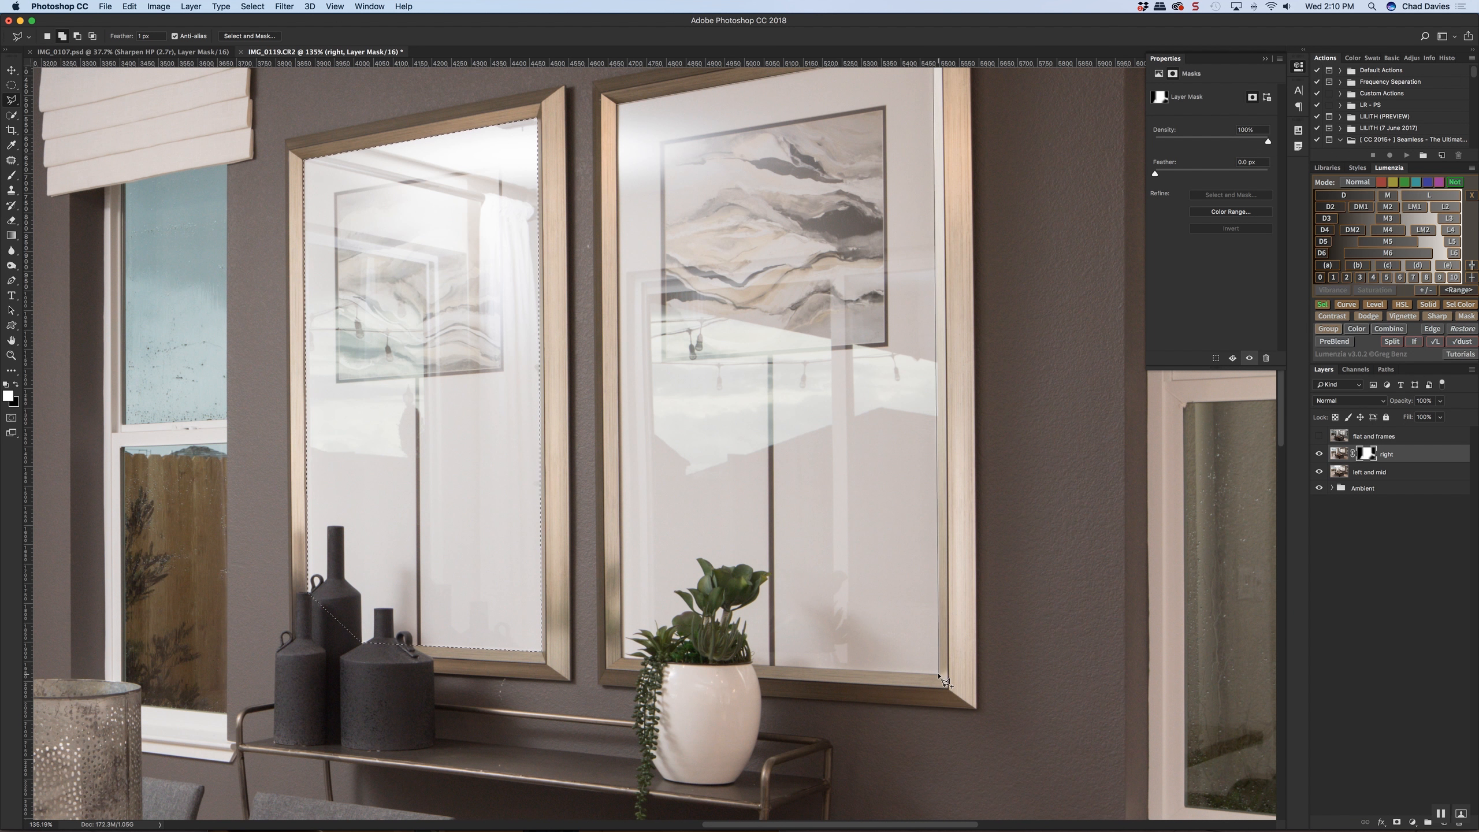
pyautogui.click(624, 660)
pyautogui.hscroll(-1, 797, 424)
pyautogui.hscroll(-2, 797, 425)
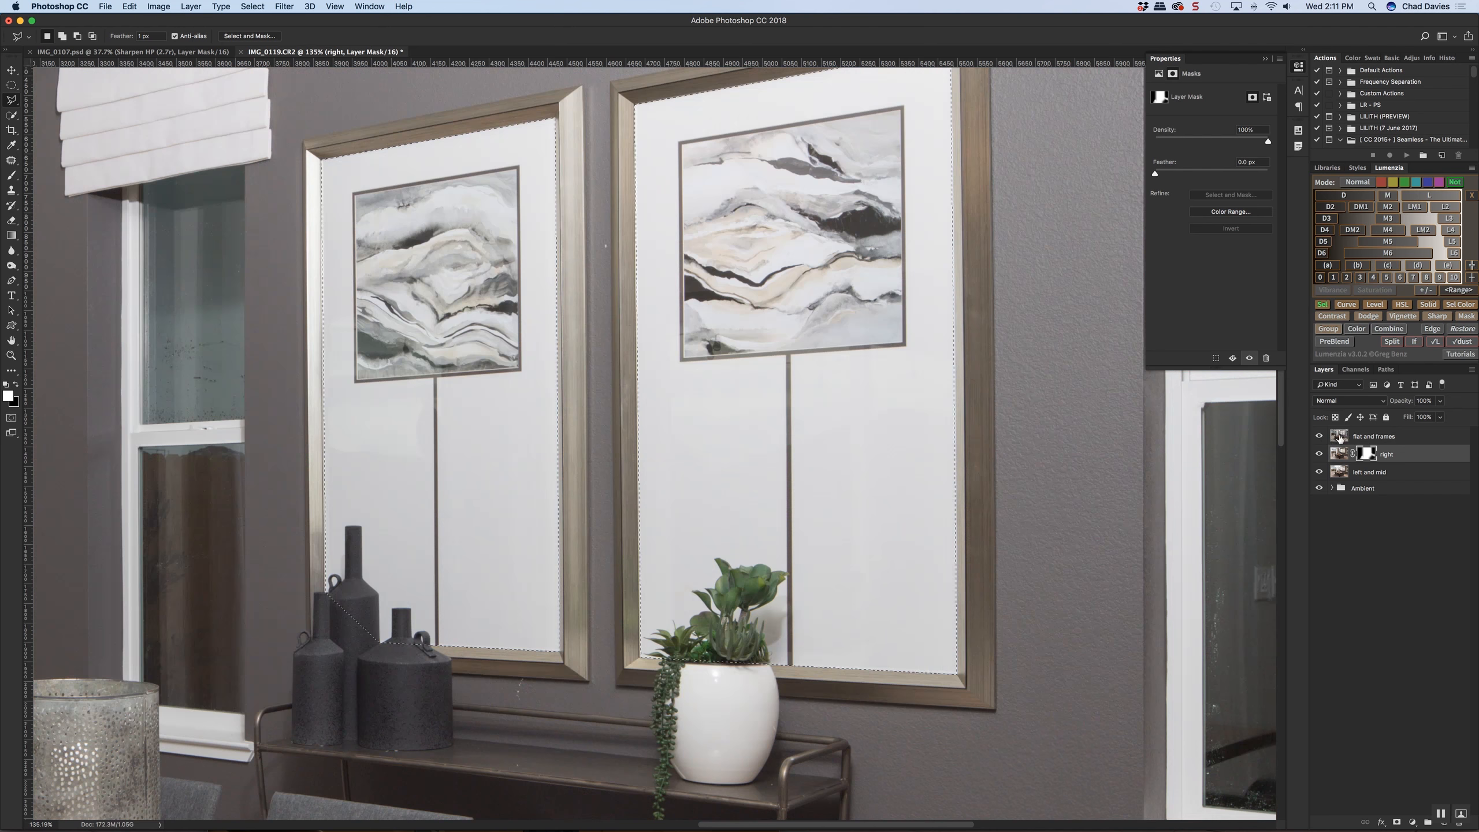
# Show the "flat and frames" layer, mask it to the selected frame interiors, and compare it on and off
pyautogui.click(1319, 436)
pyautogui.scroll(-5, 866, 588)
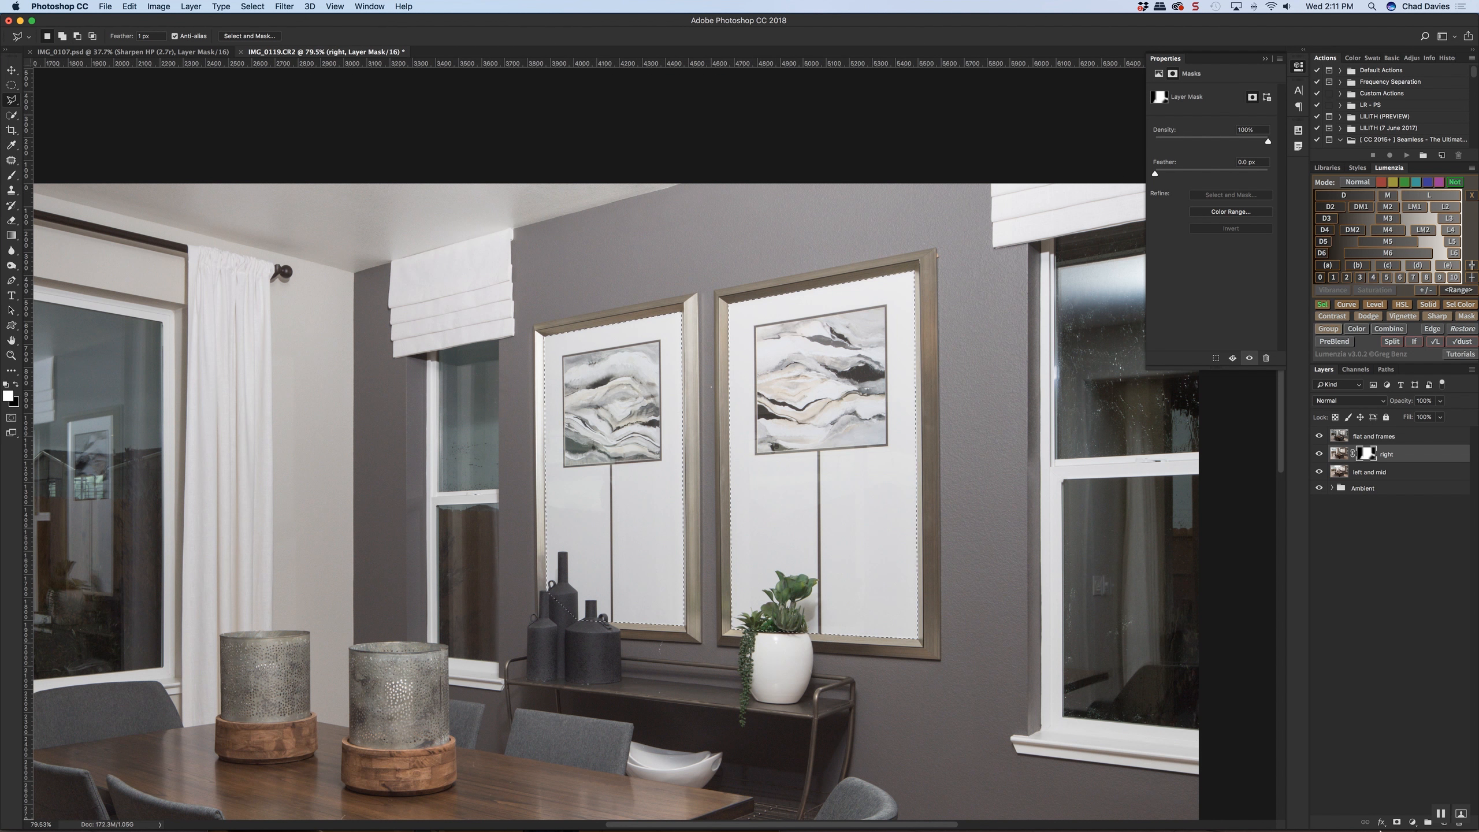
pyautogui.click(1398, 824)
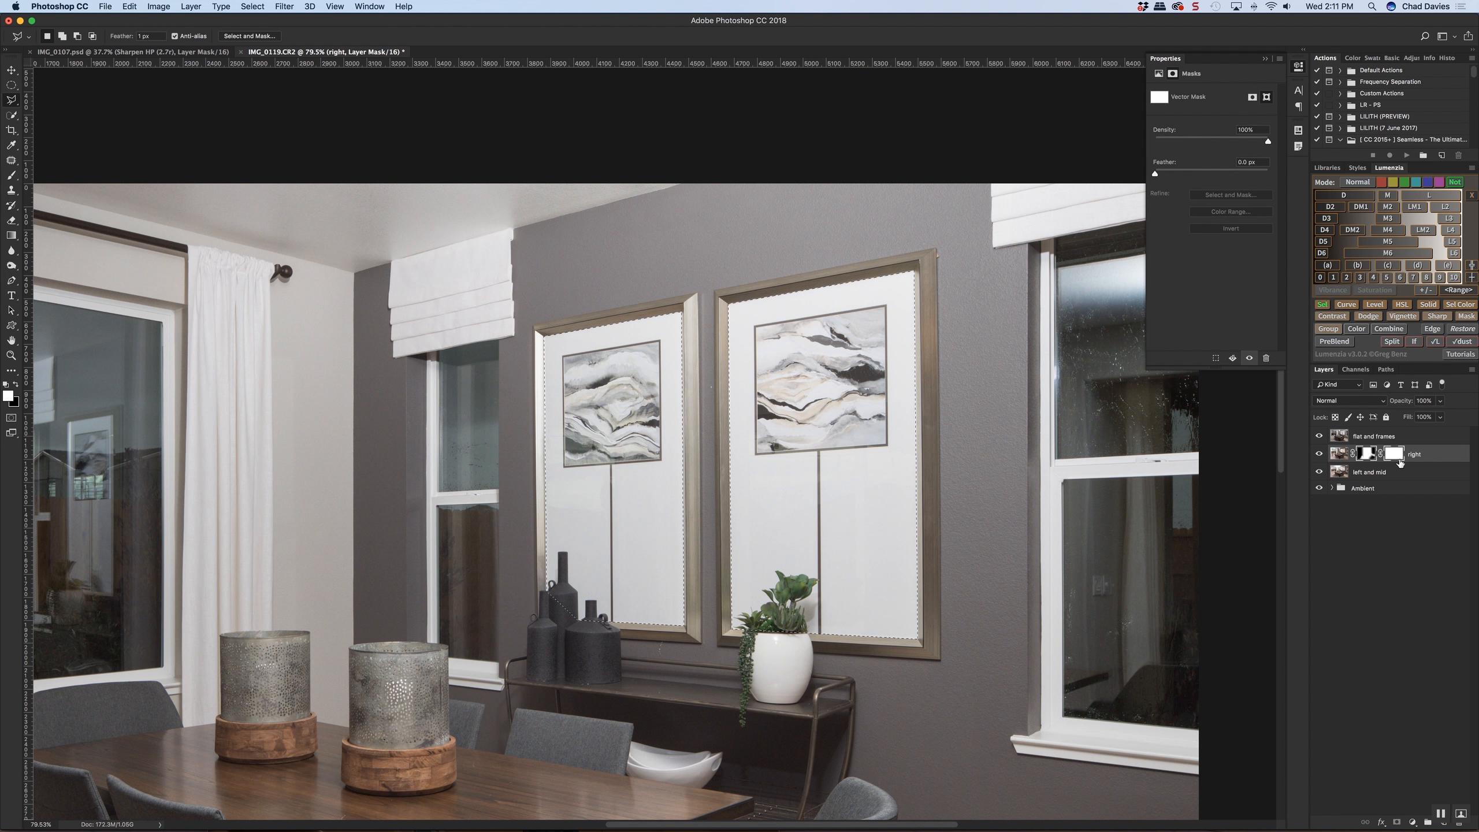
pyautogui.press('super+z')
pyautogui.click(1389, 439)
pyautogui.click(1397, 824)
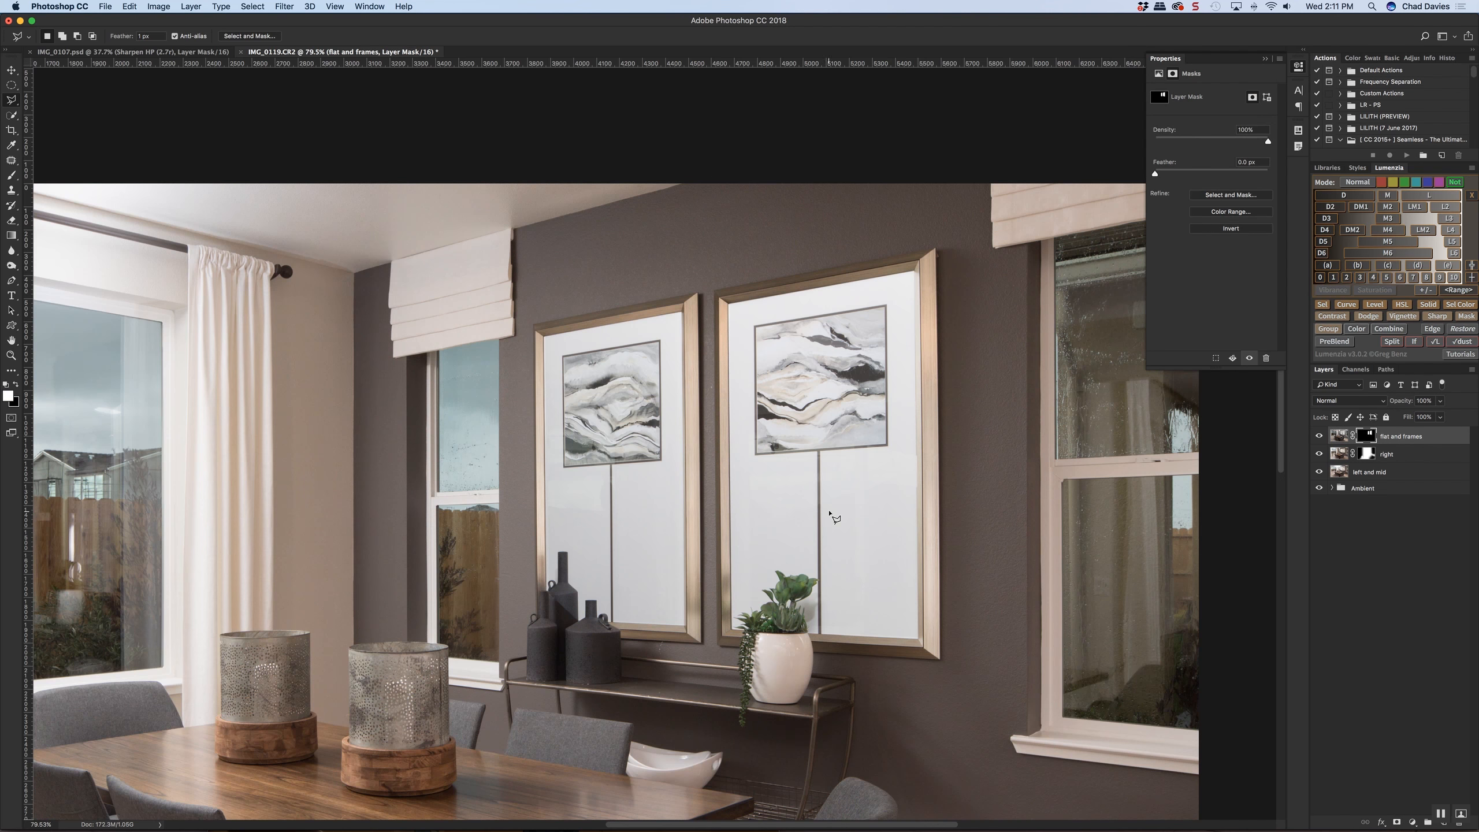
pyautogui.scroll(-5, 834, 518)
pyautogui.click(1320, 436)
pyautogui.click(1319, 436)
pyautogui.click(1319, 437)
pyautogui.click(1319, 436)
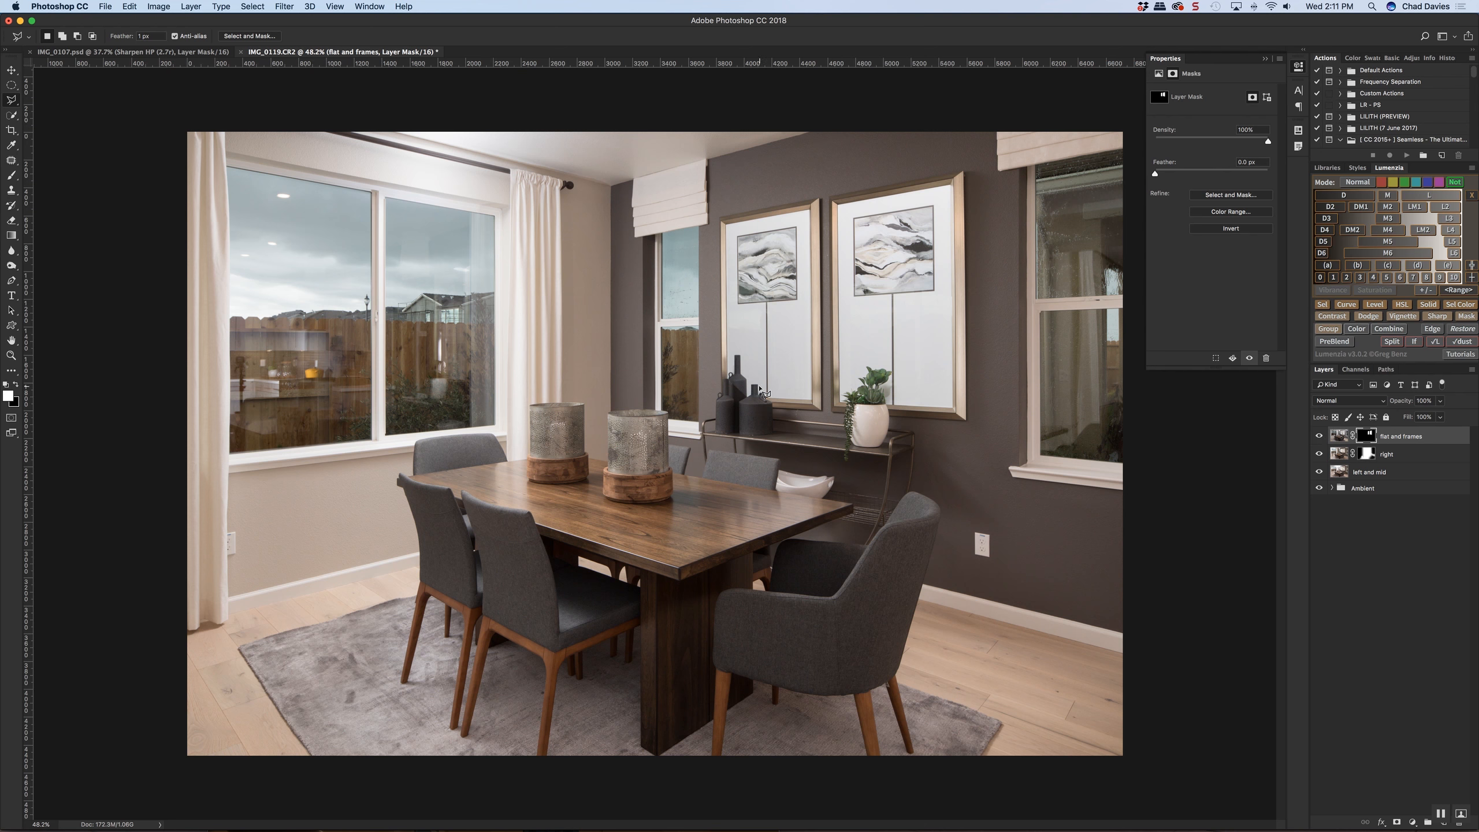
# Paint black with a soft brush on the "flat and frames" mask over the dark bottles and the potted plant
pyautogui.scroll(5, 760, 388)
pyautogui.press('b')
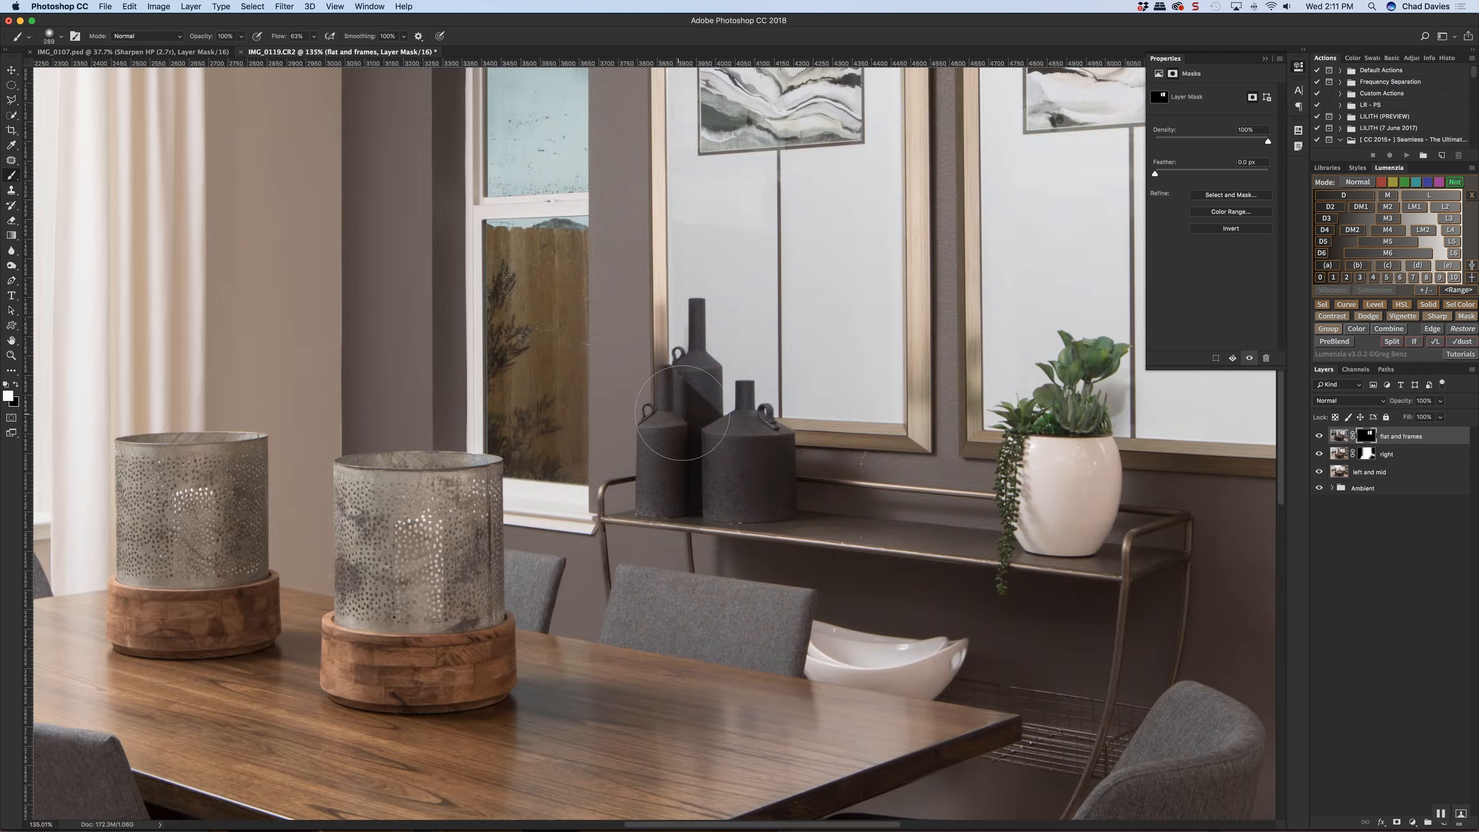
pyautogui.moveTo(728, 362)
pyautogui.mouseDown()
pyautogui.moveTo(757, 362)
pyautogui.moveTo(694, 354)
pyautogui.mouseUp()
pyautogui.press('x')
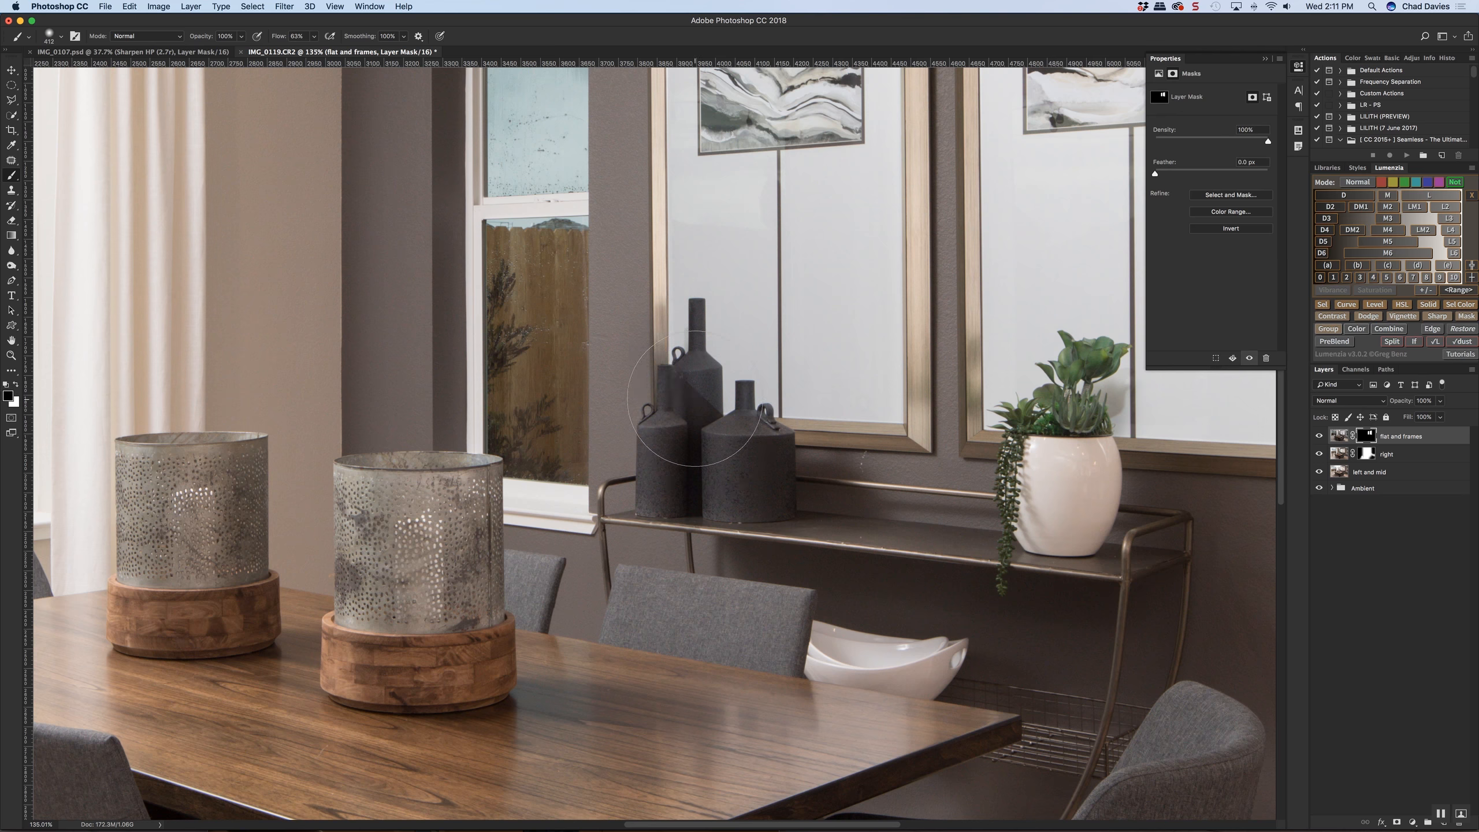
pyautogui.moveTo(697, 386)
pyautogui.mouseDown()
pyautogui.moveTo(679, 375)
pyautogui.moveTo(704, 356)
pyautogui.mouseUp()
pyautogui.moveTo(689, 342)
pyautogui.mouseDown()
pyautogui.moveTo(745, 427)
pyautogui.moveTo(751, 390)
pyautogui.moveTo(968, 417)
pyautogui.moveTo(844, 413)
pyautogui.moveTo(818, 392)
pyautogui.mouseUp()
pyautogui.moveTo(692, 423)
pyautogui.mouseDown()
pyautogui.moveTo(961, 418)
pyautogui.moveTo(846, 424)
pyautogui.mouseUp()
pyautogui.moveTo(1099, 447); pyautogui.dragTo(962, 445)
pyautogui.moveTo(954, 388); pyautogui.dragTo(1073, 406)
pyautogui.moveTo(1000, 450); pyautogui.dragTo(983, 448)
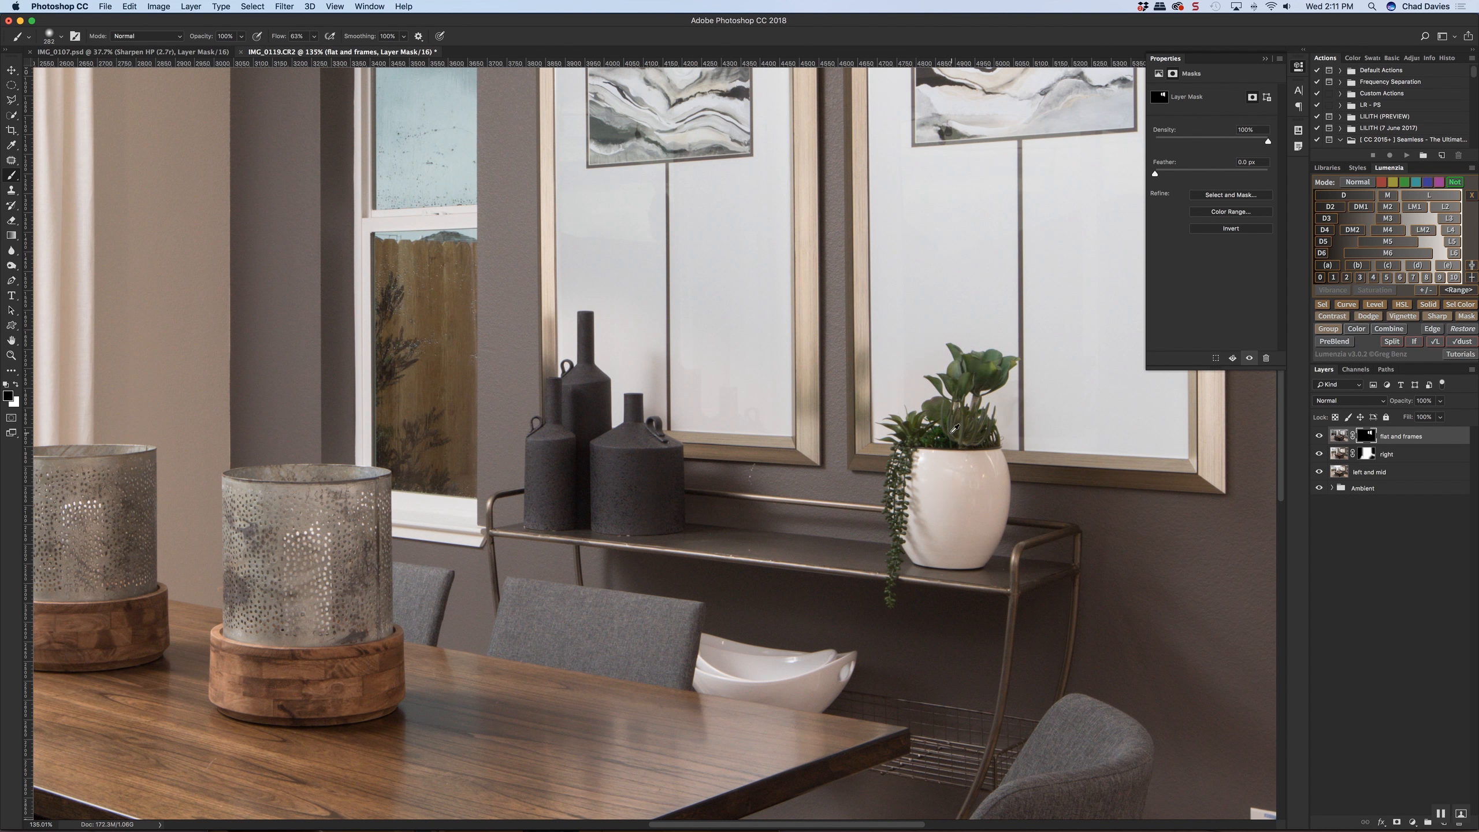
# Set the "flat and frames" layer's opacity to 89% and compare the framed artwork with the layer on and off
pyautogui.scroll(-3, 950, 438)
pyautogui.scroll(-3, 879, 458)
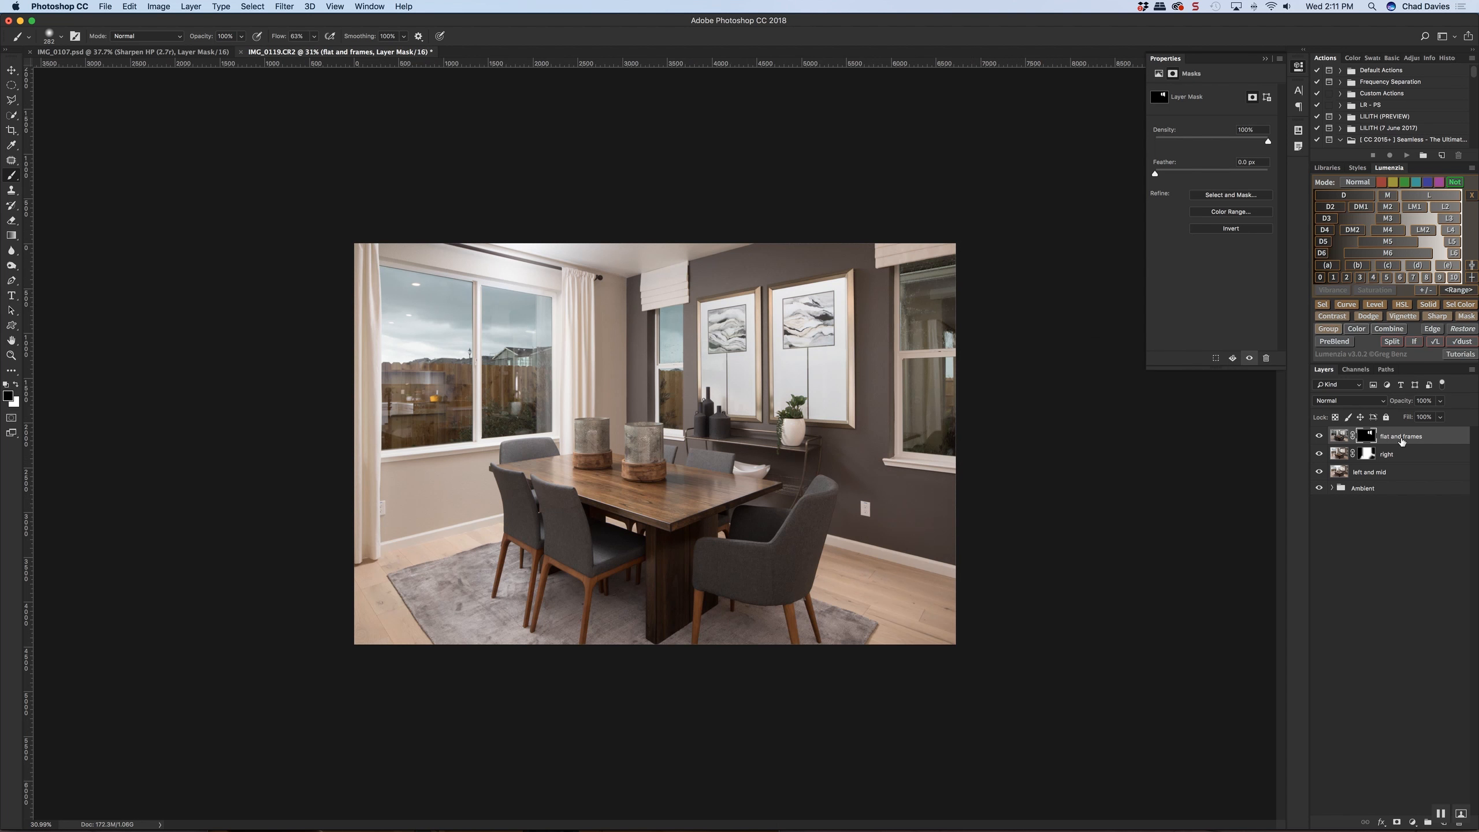
pyautogui.moveTo(1407, 403); pyautogui.dragTo(1398, 404)
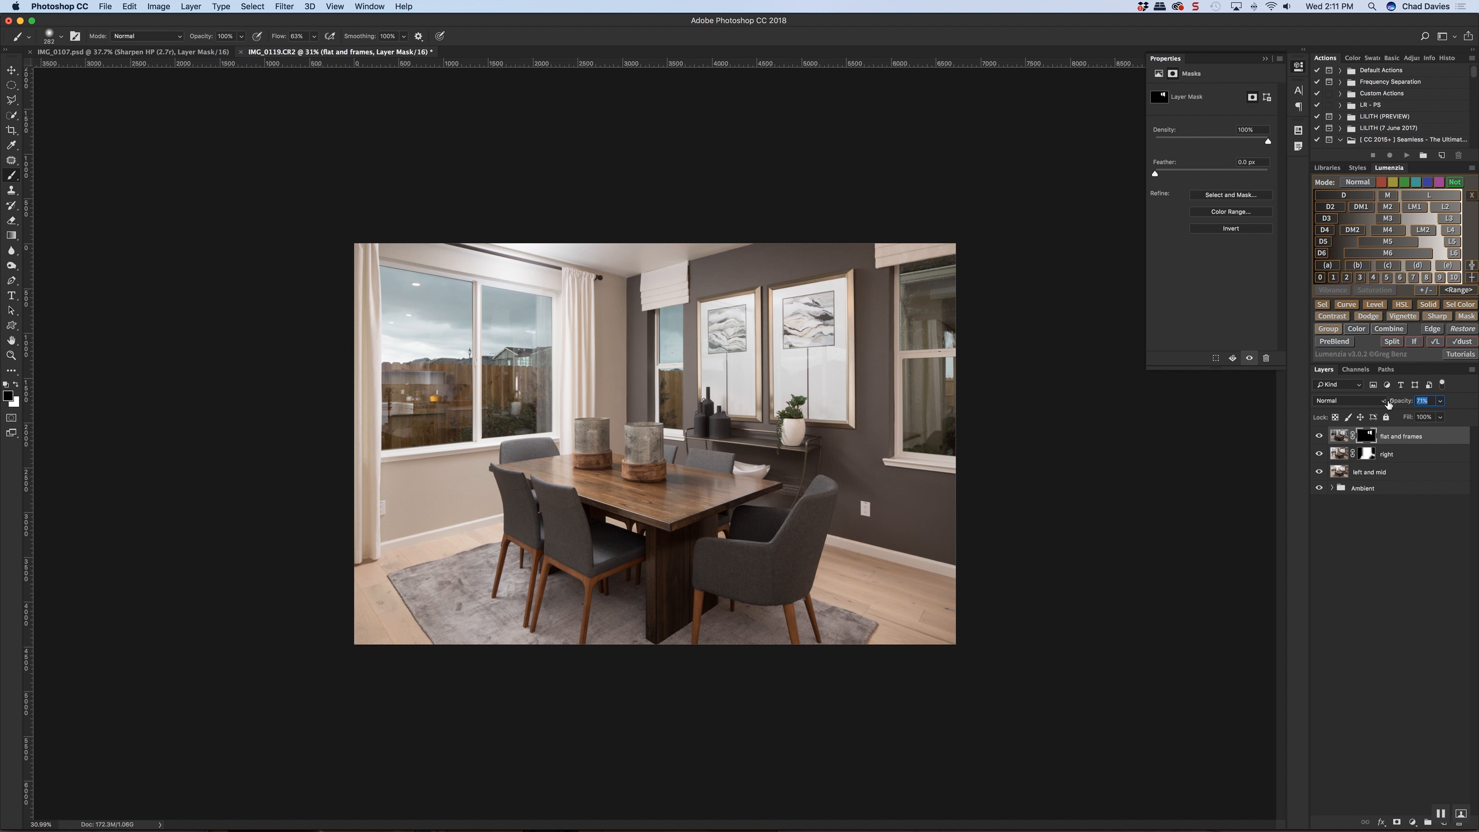
pyautogui.moveTo(1388, 404); pyautogui.dragTo(1388, 404)
pyautogui.click(1320, 437)
pyautogui.click(1320, 436)
pyautogui.click(1319, 437)
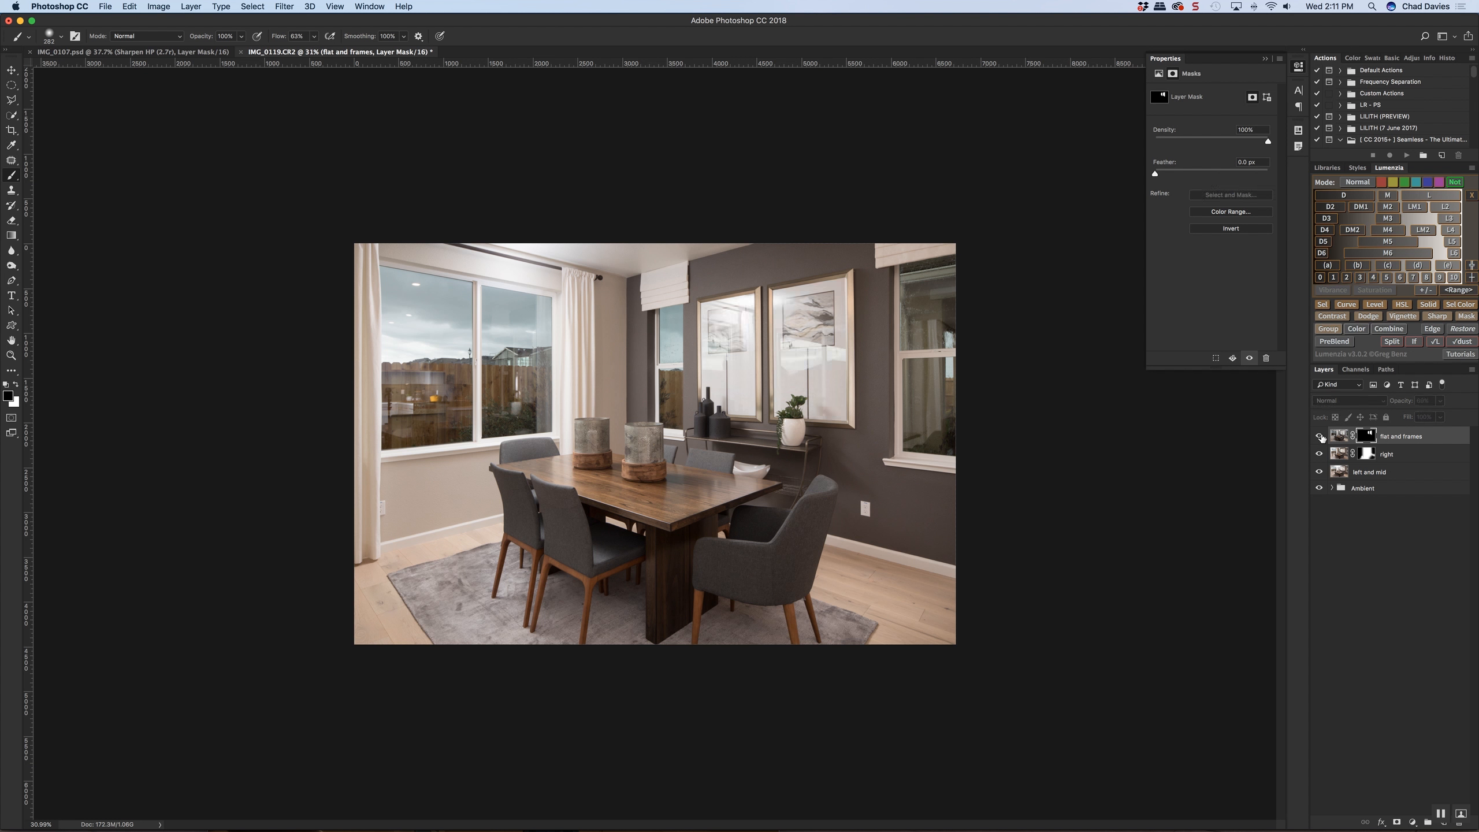
pyautogui.click(1319, 436)
pyautogui.click(1319, 437)
pyautogui.click(1320, 437)
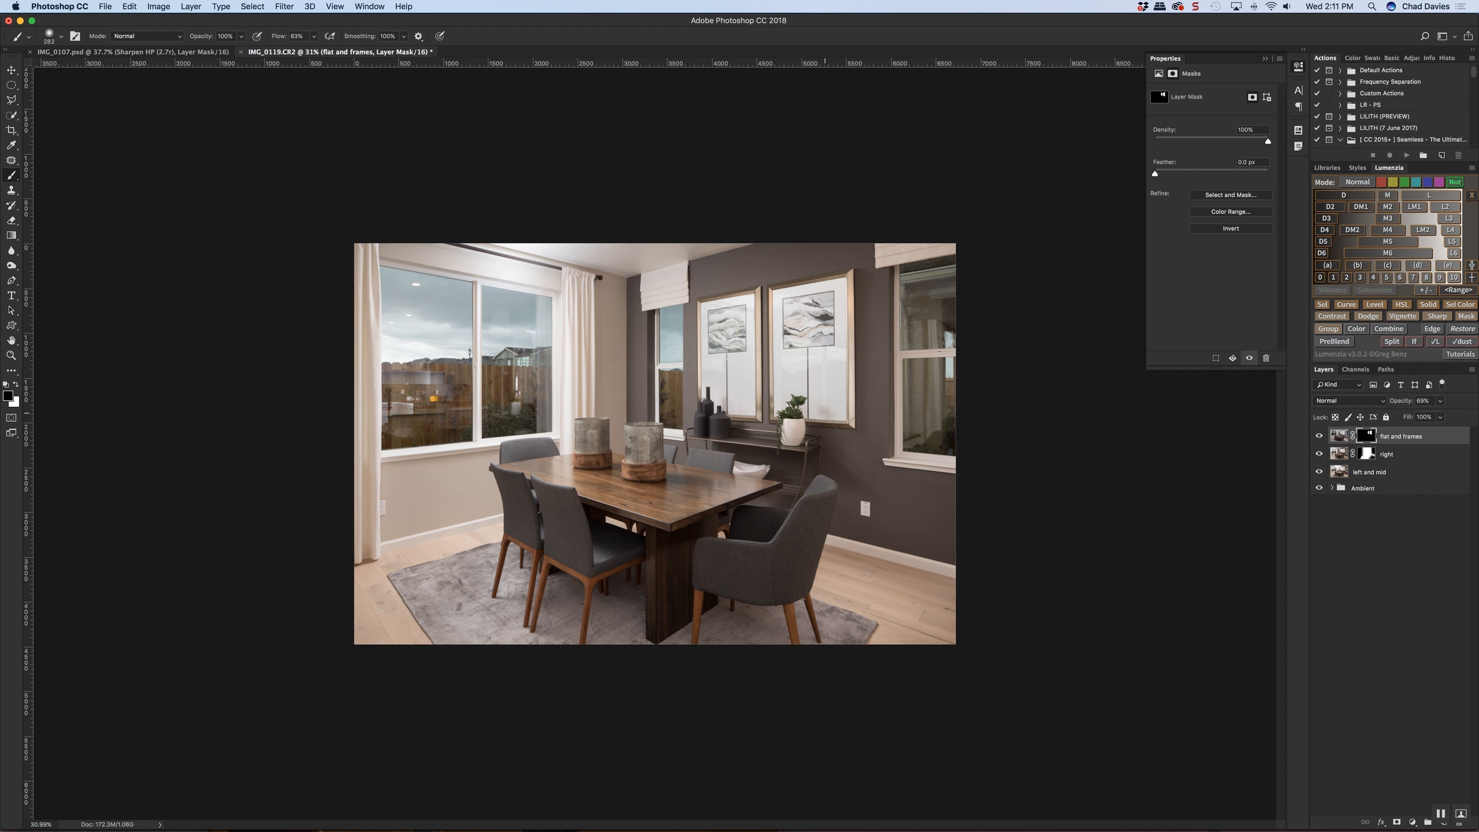
# Add a Curves adjustment layer above "flat and frames" and clip it to that layer
pyautogui.moveTo(795, 415); pyautogui.dragTo(856, 431)
pyautogui.click(1413, 822)
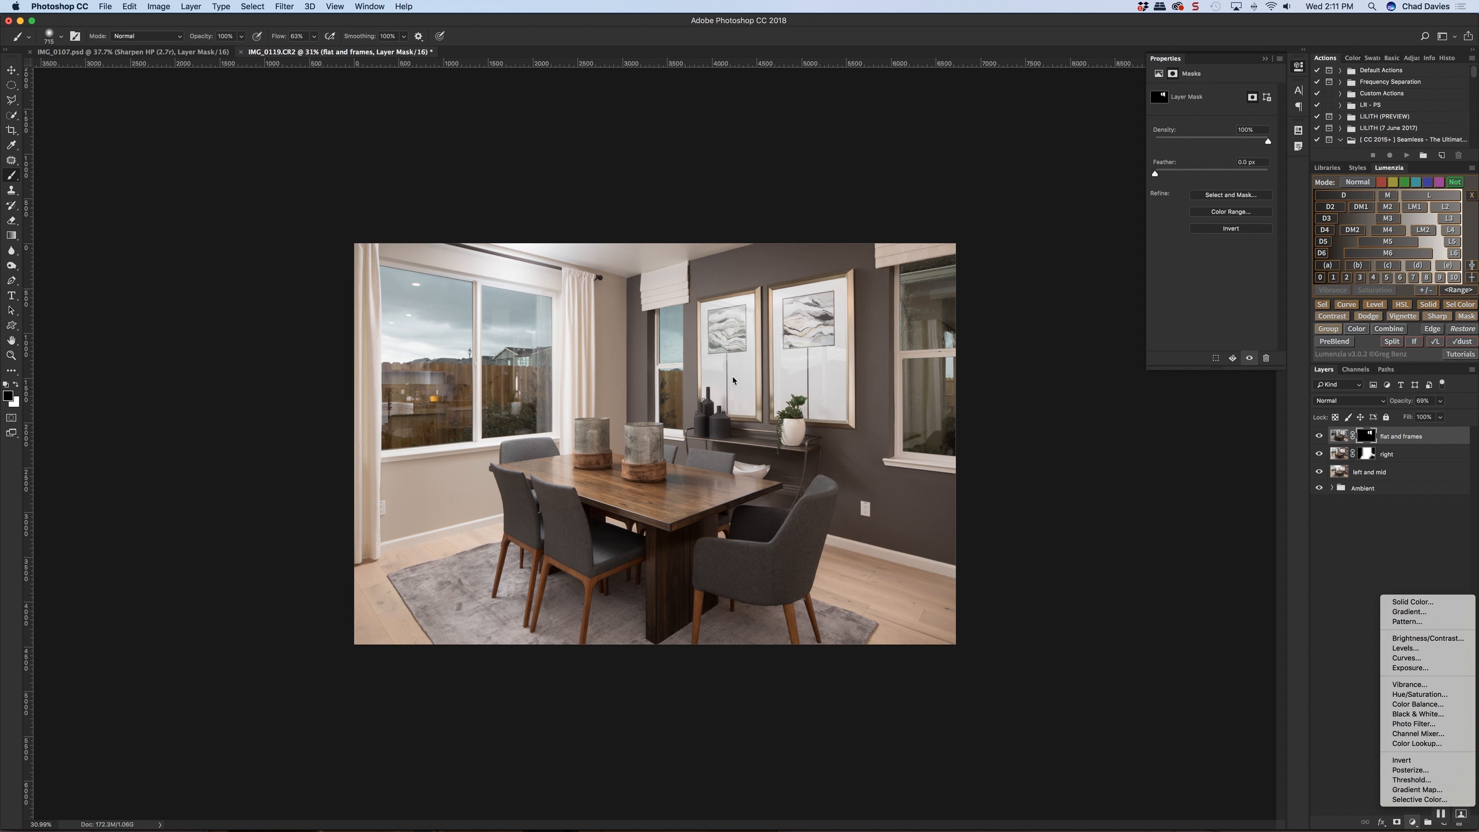
pyautogui.click(1451, 659)
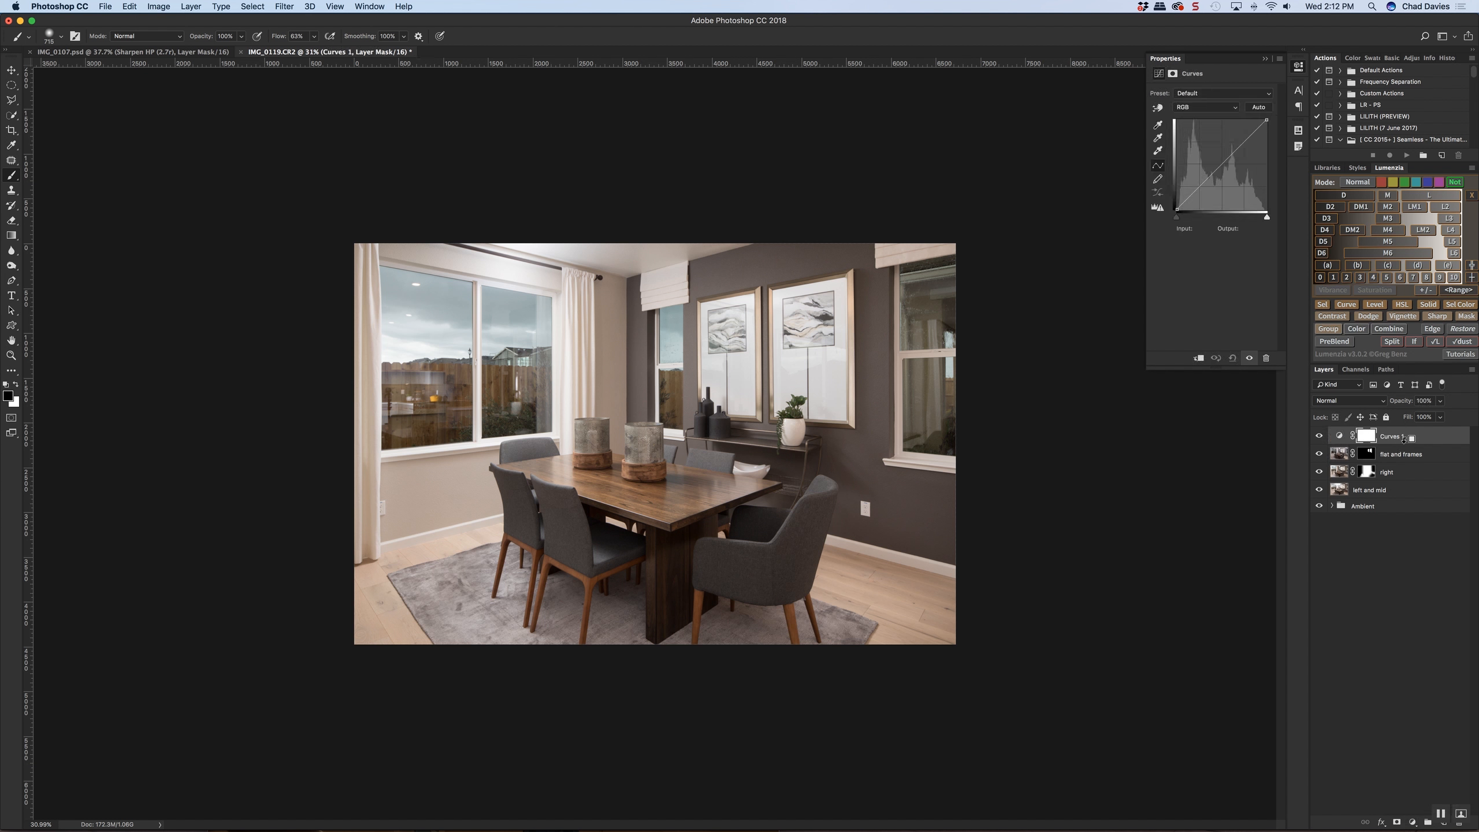
pyautogui.press('super+alt+g')
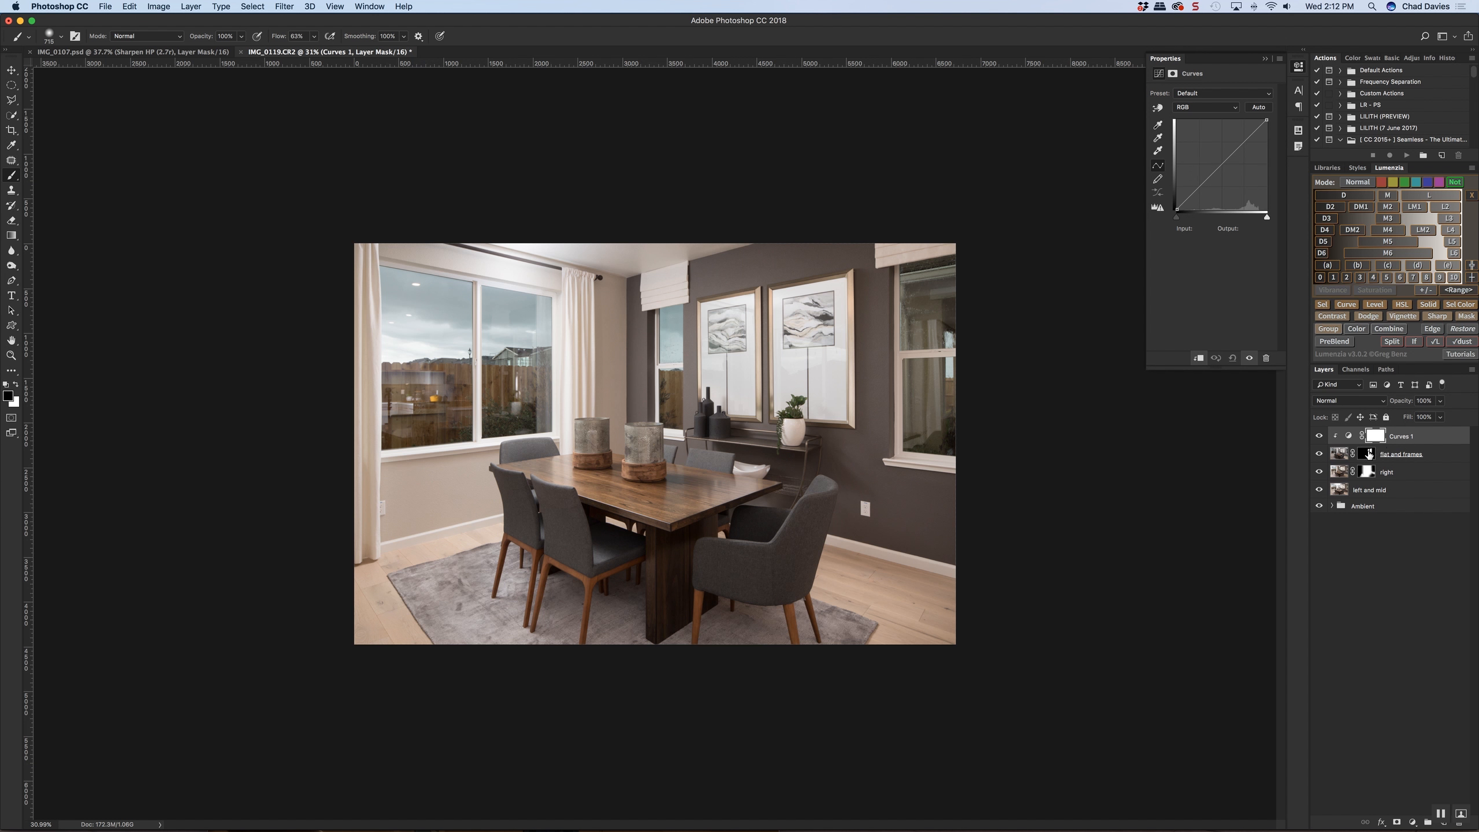
# Lower the Blue channel's midtones slightly at input 142 in the clipped Curves, compare before and after, and select the "flat and frames" layer
pyautogui.click(1349, 437)
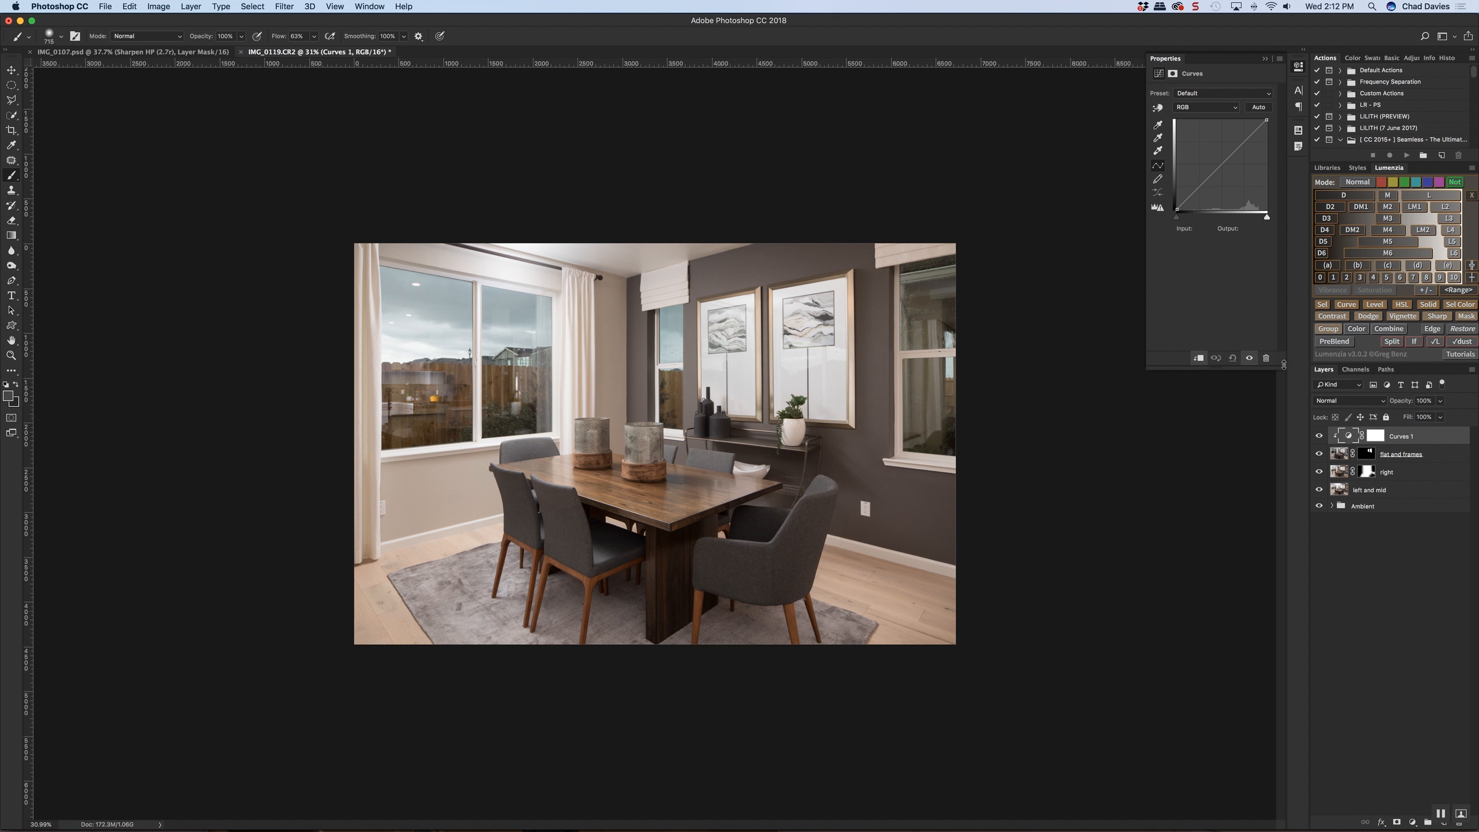
pyautogui.click(1204, 112)
pyautogui.click(1185, 133)
pyautogui.click(1226, 161)
pyautogui.click(1319, 438)
pyautogui.click(1319, 437)
pyautogui.click(1320, 437)
pyautogui.click(1442, 461)
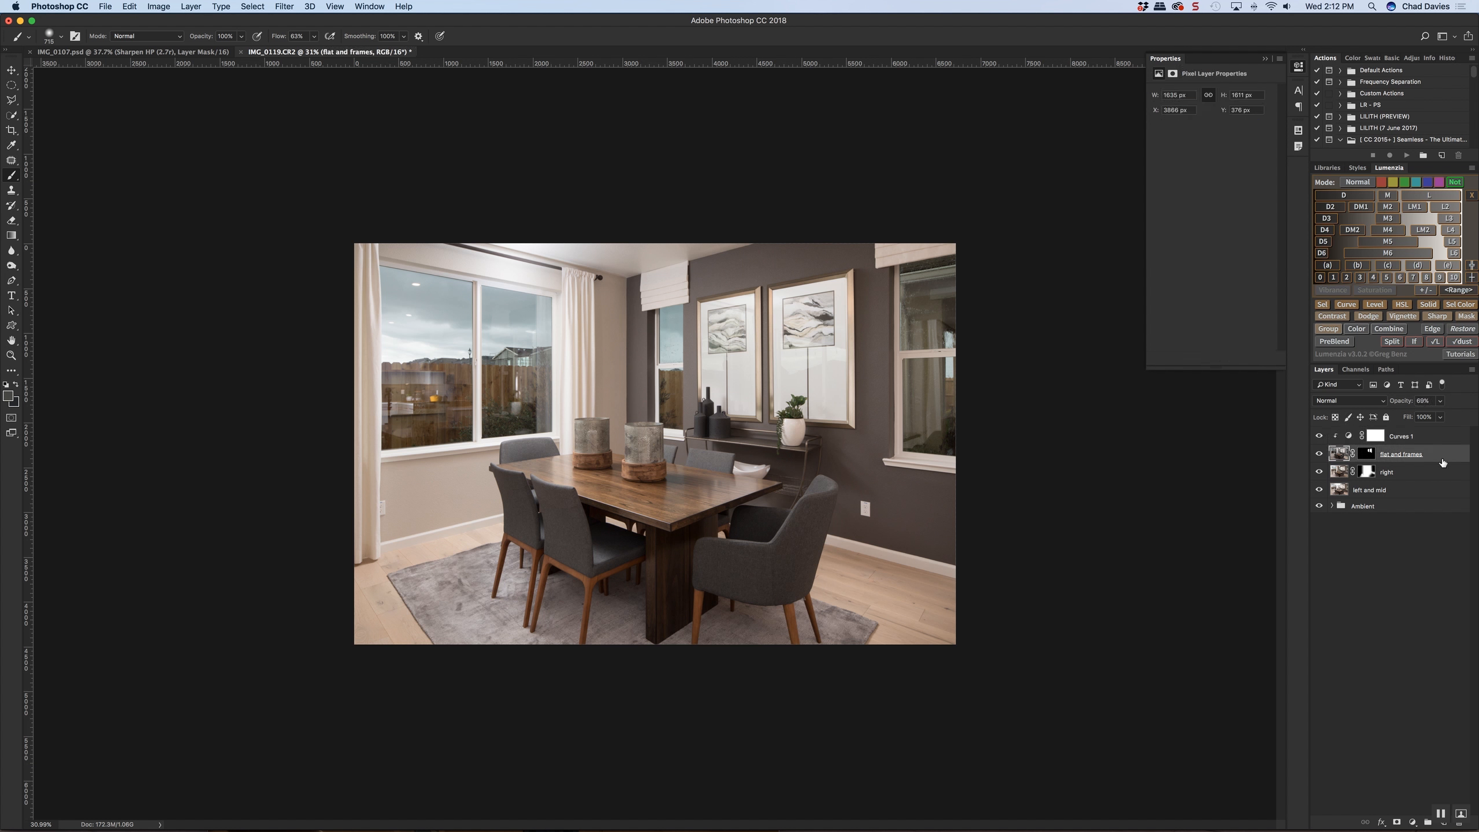
# Duplicate the "flat and frames" layer and move the "flat and frames" layer above the clipped Curves 1 adjustment
pyautogui.press('super+j')
pyautogui.moveTo(1442, 461); pyautogui.dragTo(1444, 432)
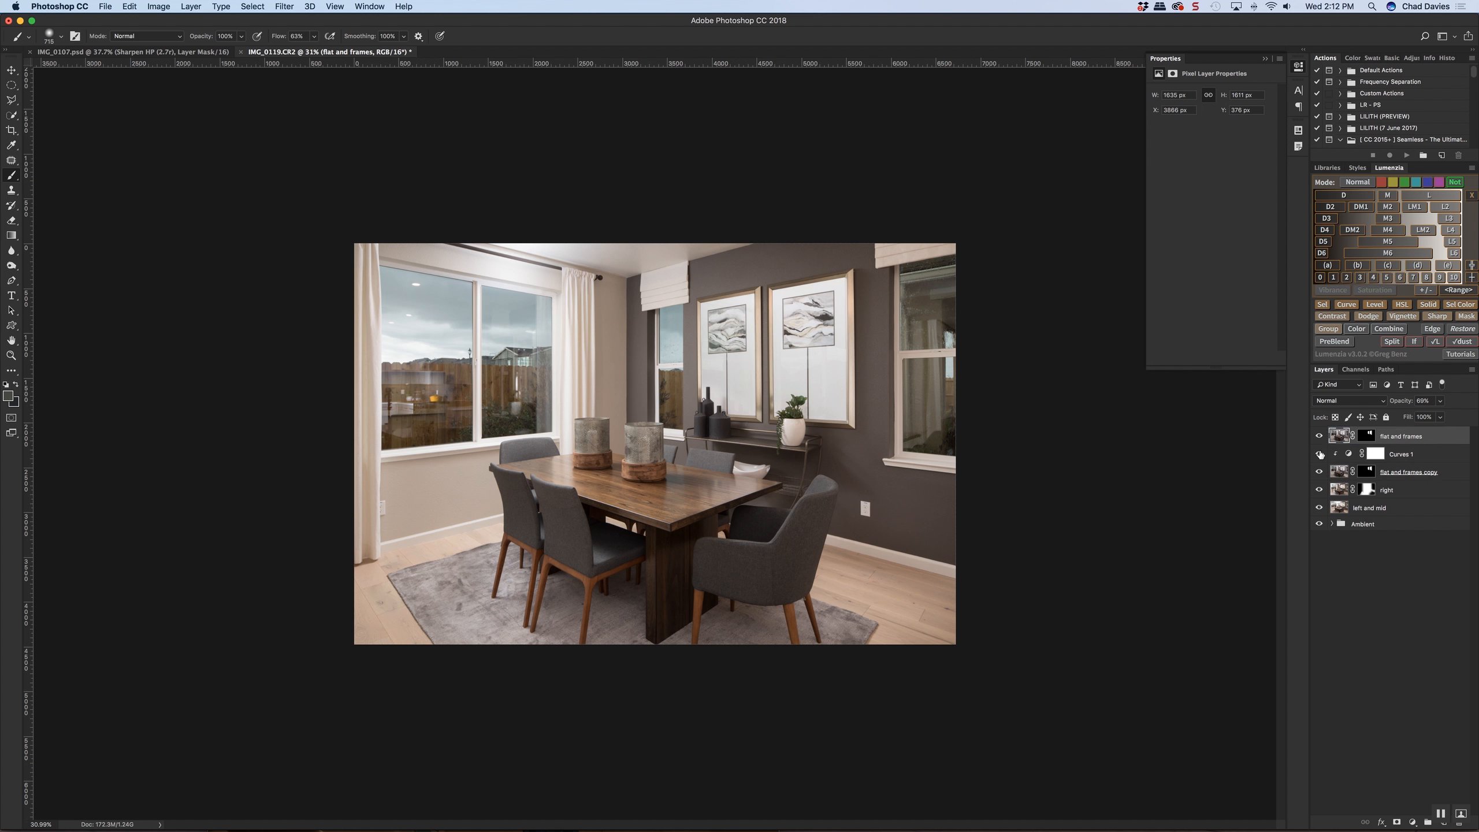
# Group the Curves 1 adjustment with "flat and frames copy" and name the group "Artwork"
pyautogui.click(1426, 458)
pyautogui.keyDown('shift'); pyautogui.click(1450, 475); pyautogui.keyUp('shift')
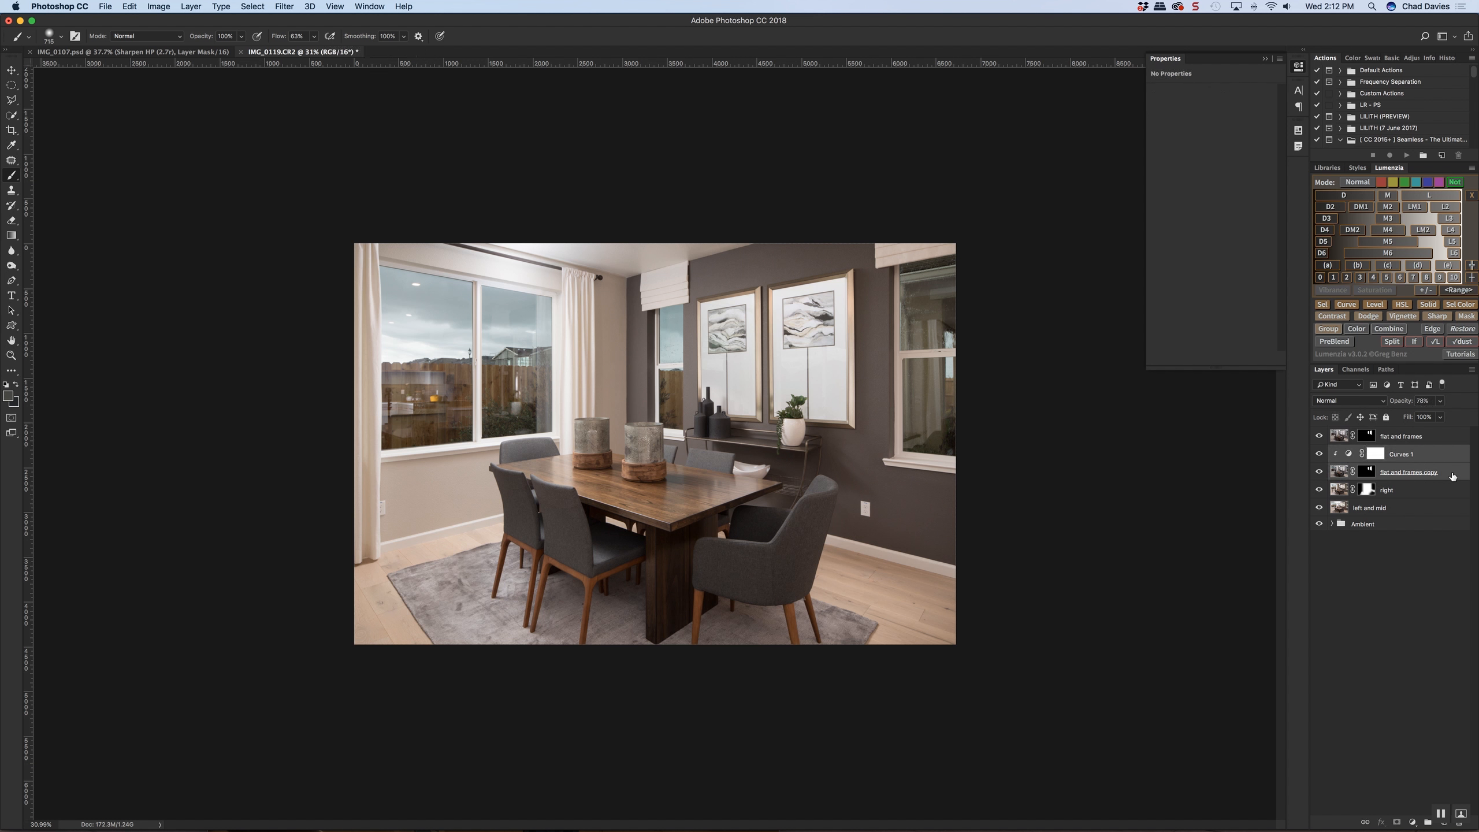
pyautogui.press('super+g')
pyautogui.doubleClick(1363, 452)
pyautogui.write('F')
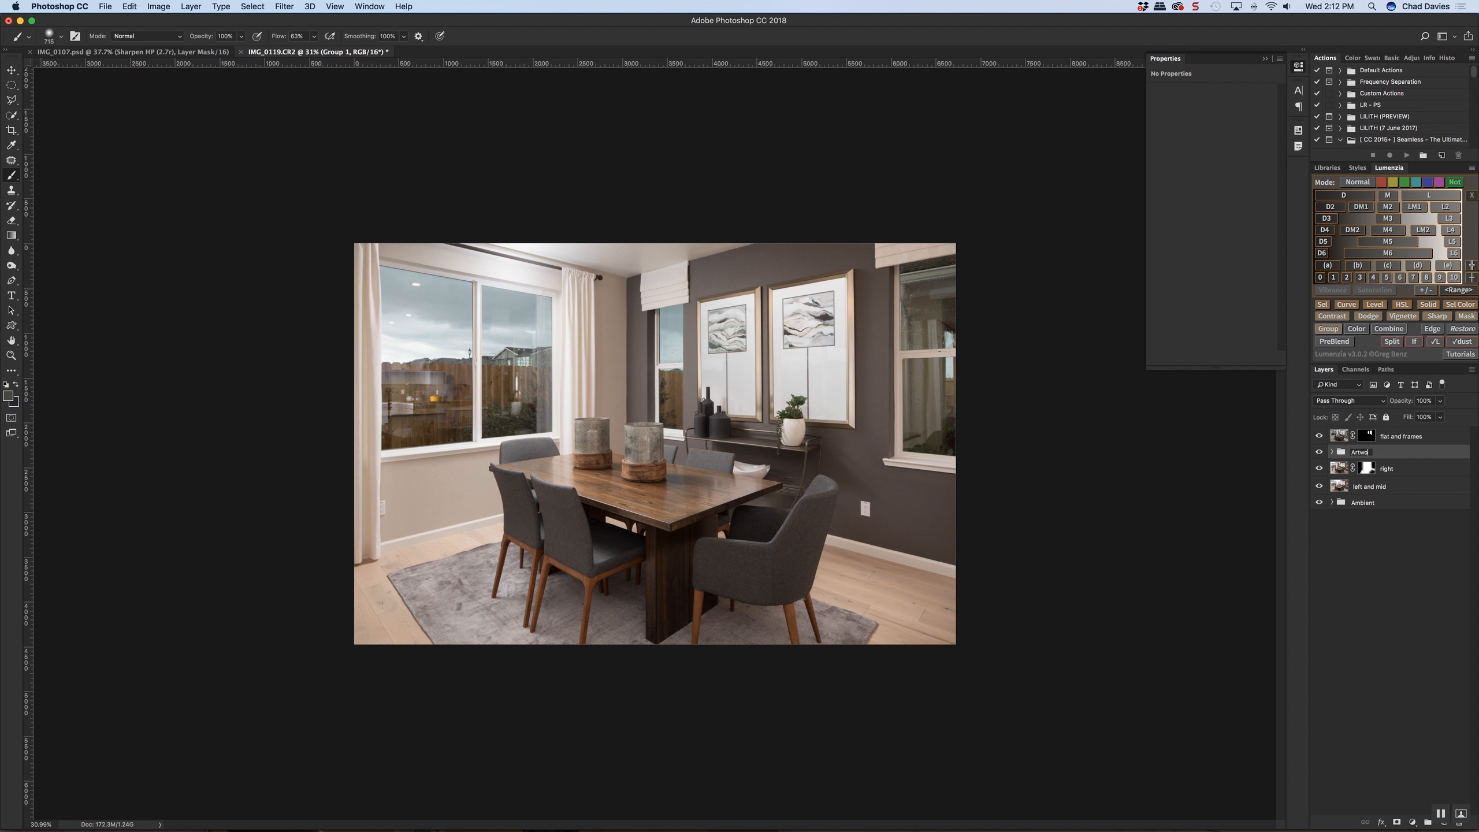
pyautogui.press('Return')
# Compare the image with the Artwork group and the "flat and frames" layer each switched on and off
pyautogui.click(1320, 452)
pyautogui.click(1320, 452)
pyautogui.click(1319, 452)
pyautogui.click(1319, 452)
pyautogui.click(1320, 452)
pyautogui.click(1354, 443)
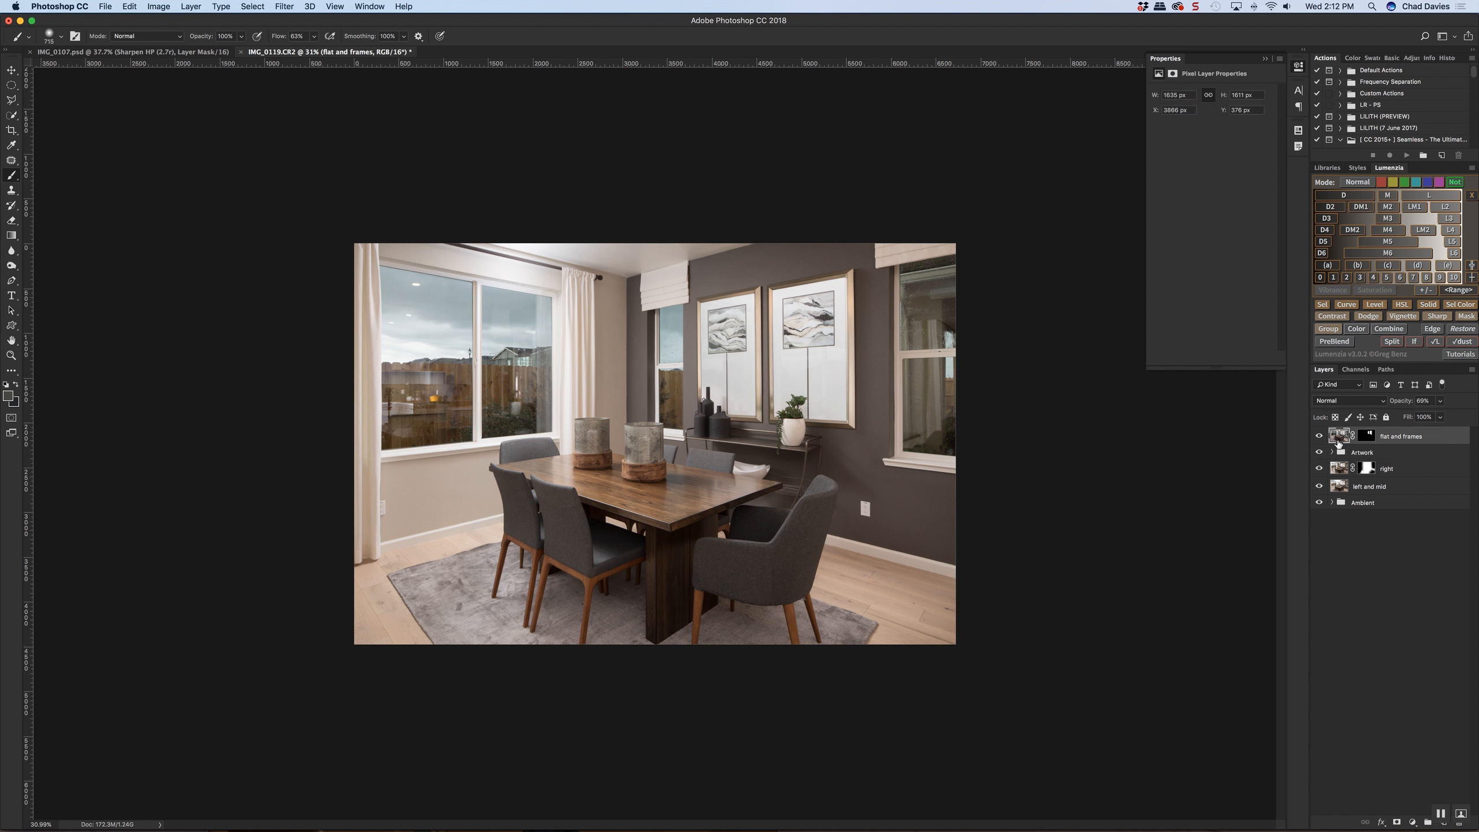
pyautogui.click(1319, 439)
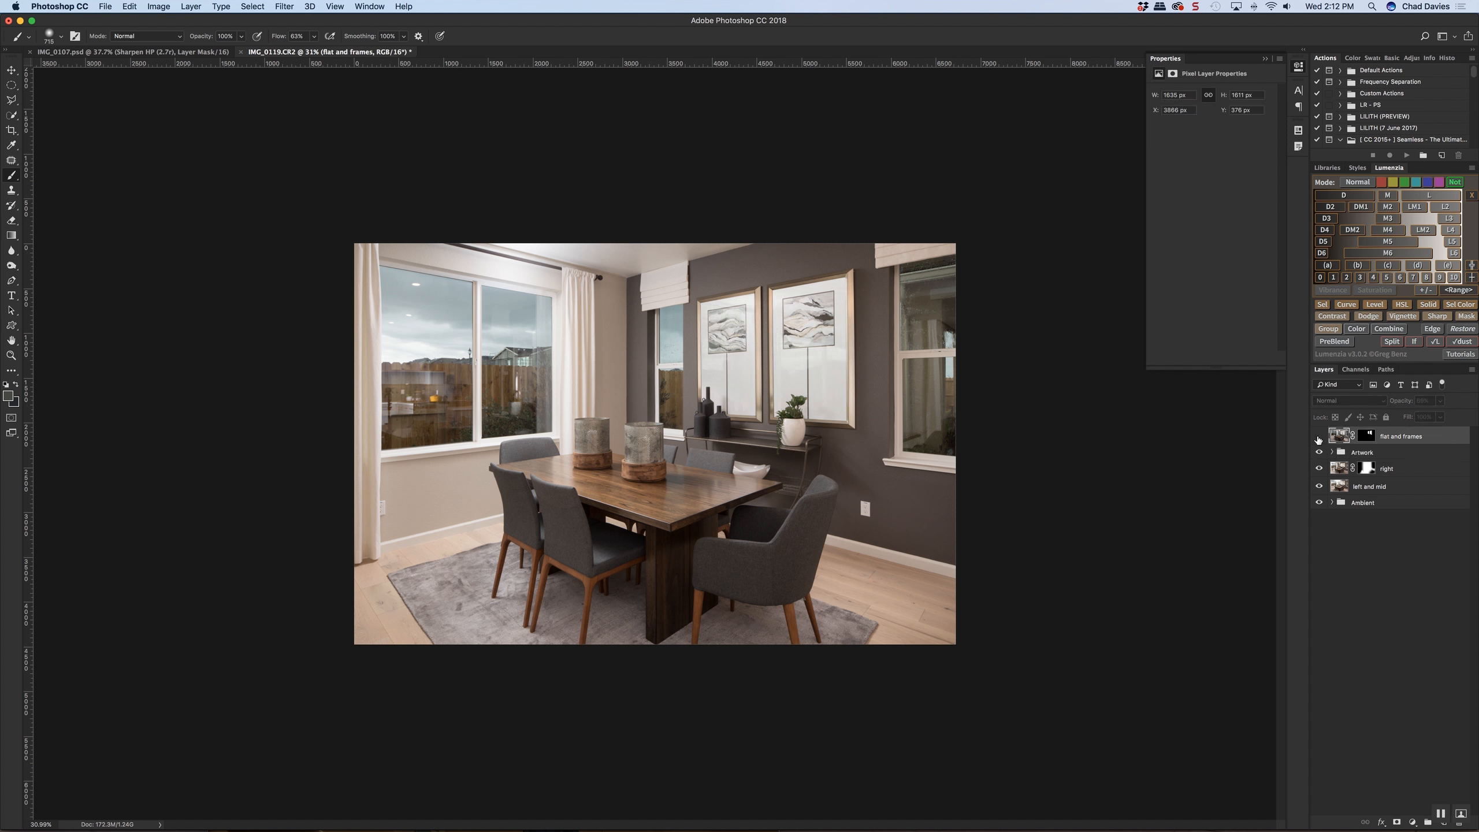
pyautogui.click(1319, 438)
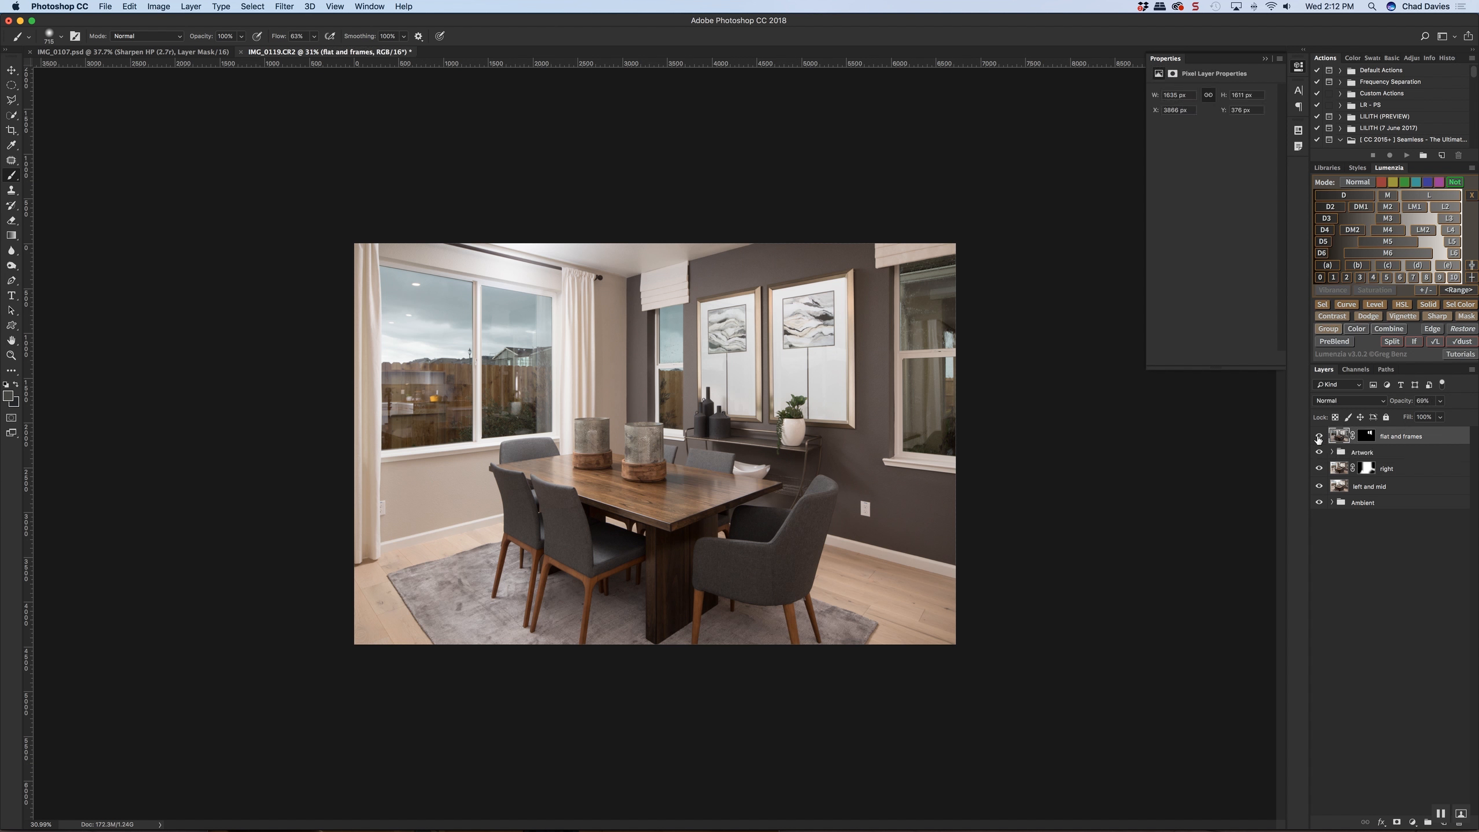
pyautogui.click(1318, 438)
pyautogui.click(1319, 438)
# Delete the layer mask from the uppermost "flat and frames" layer and rename the layer "flat light"
pyautogui.rightClick(1366, 436)
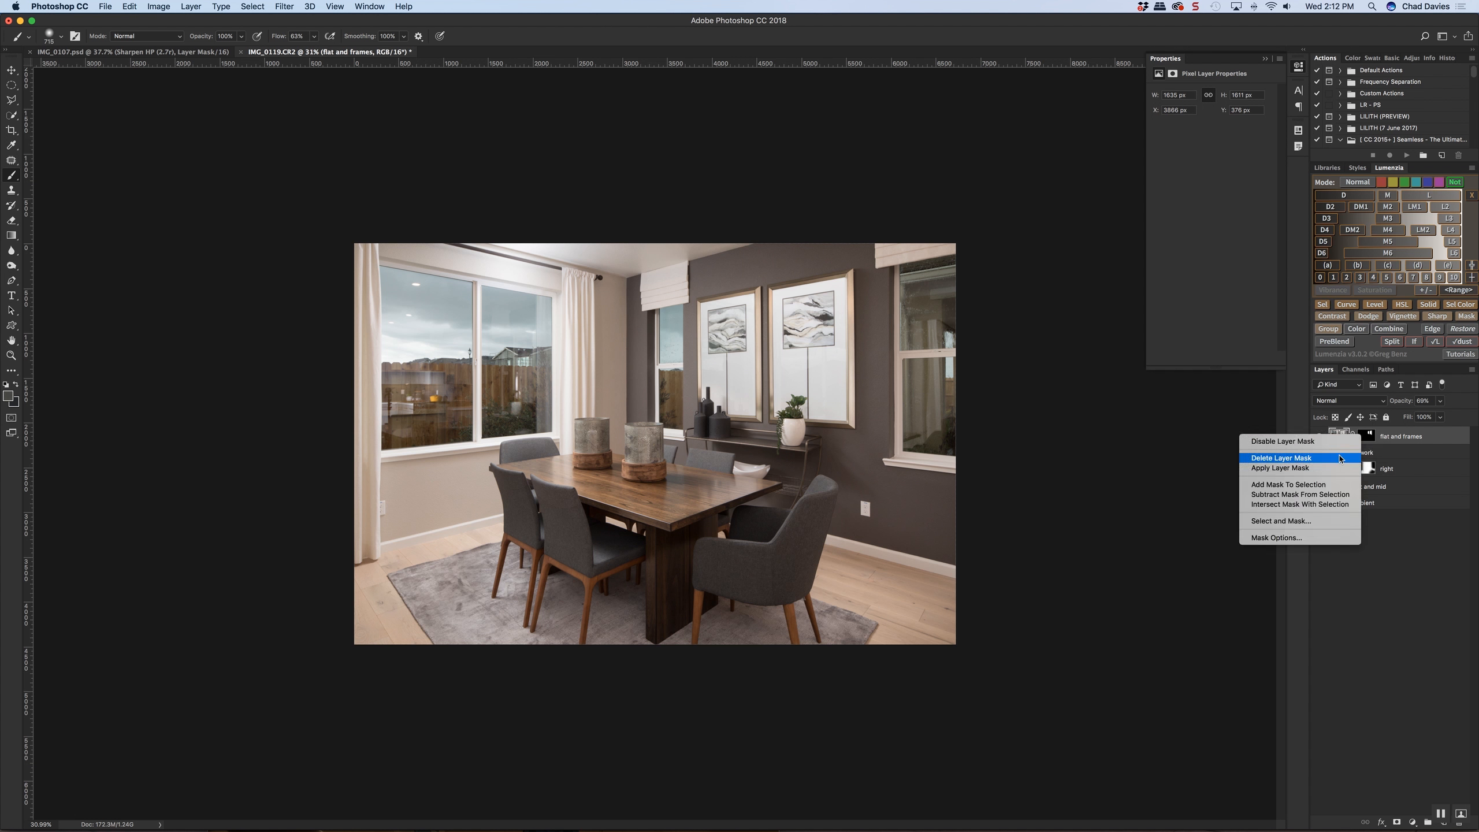
pyautogui.click(1338, 458)
pyautogui.doubleClick(1379, 437)
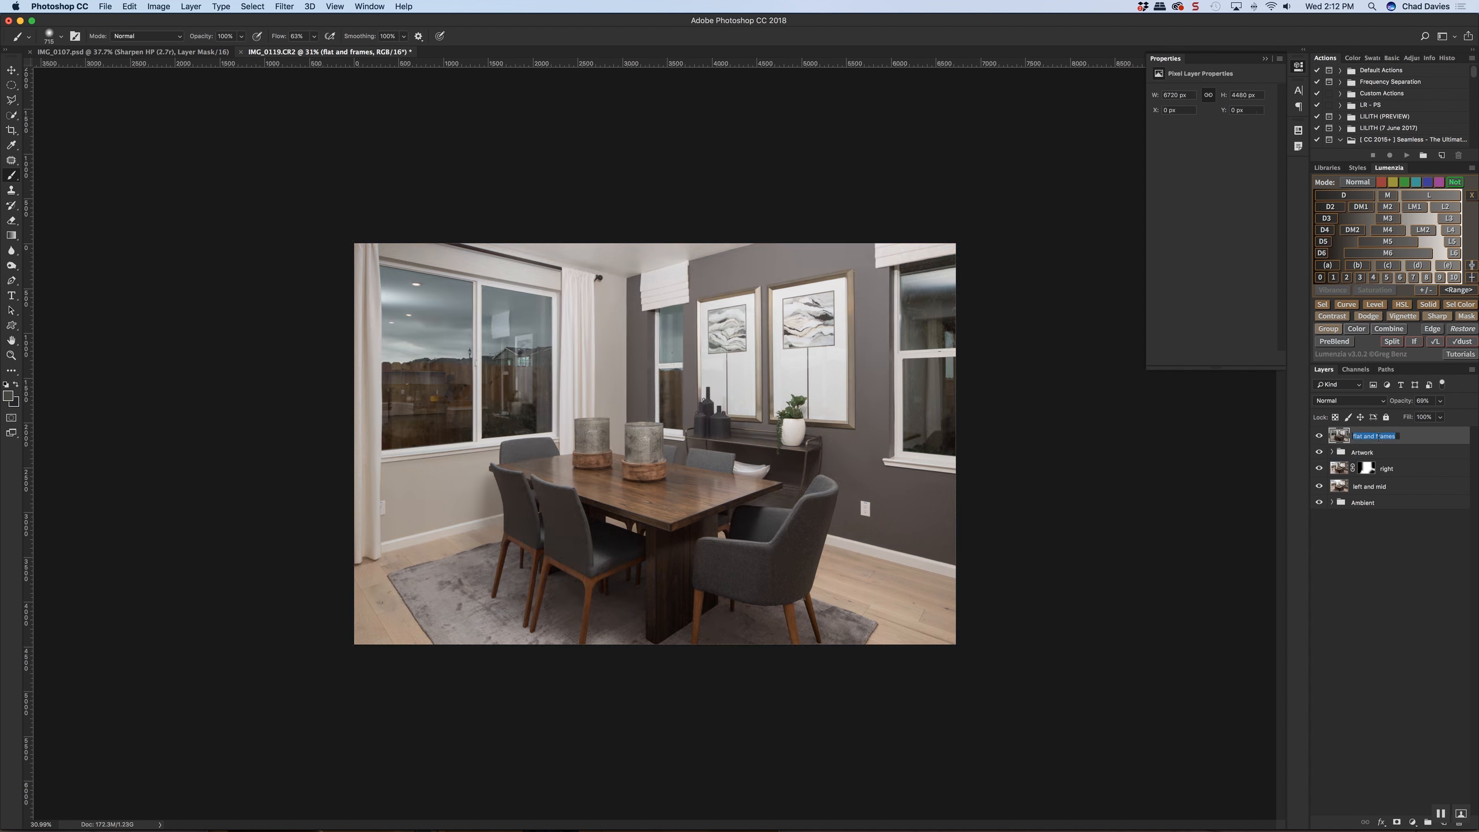
pyautogui.write('flat light')
pyautogui.press('Return')
# Compare the whole room with the unmasked "flat light" layer on and off
pyautogui.click(1319, 436)
pyautogui.click(1319, 437)
pyautogui.click(1319, 436)
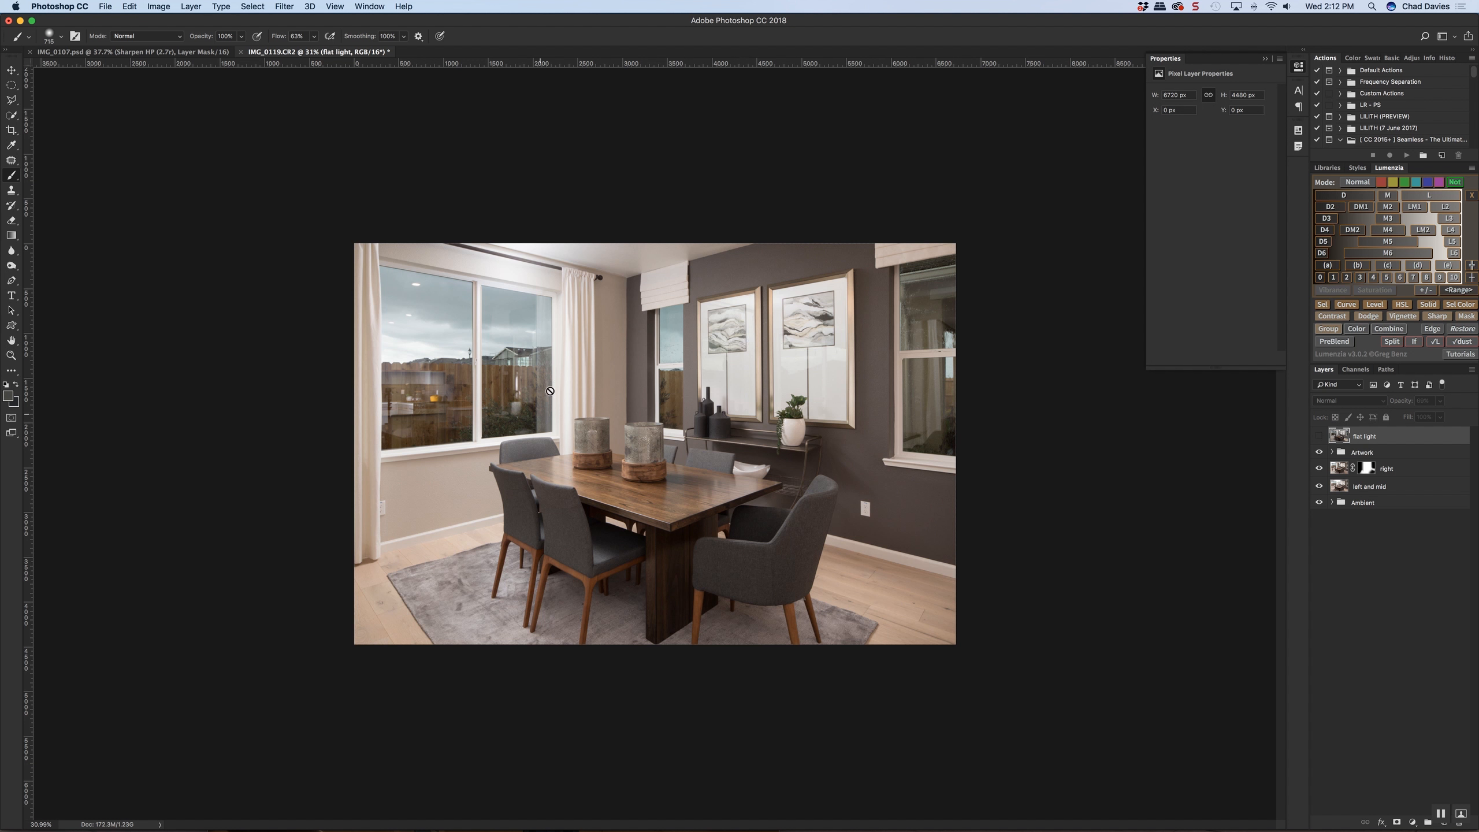
pyautogui.click(1319, 436)
pyautogui.click(1320, 437)
pyautogui.click(1320, 436)
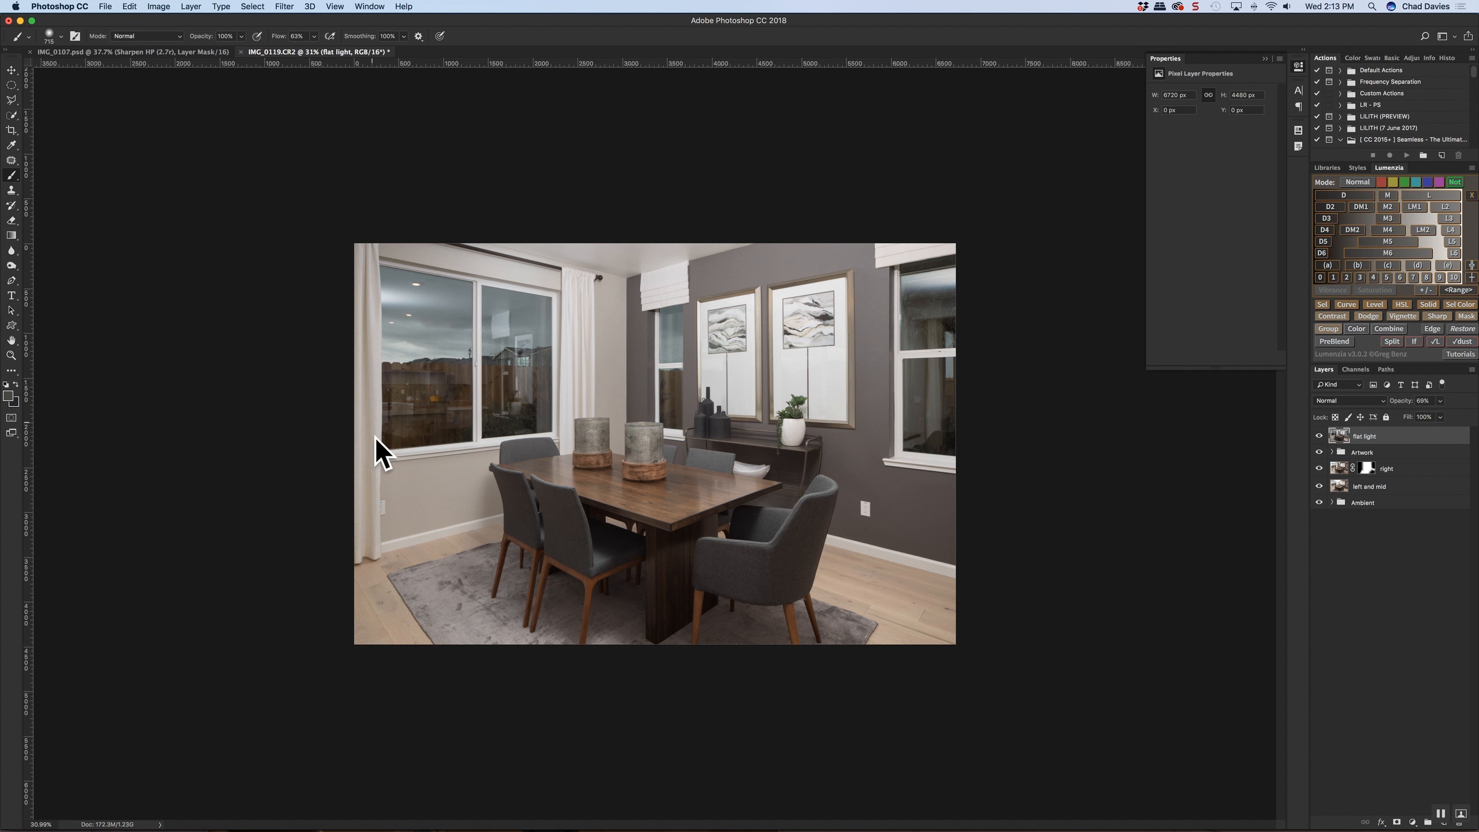
# Add a black mask to "flat light" and fill a polygonal lasso selection around the large window with white
pyautogui.keyDown('alt'); pyautogui.click(1396, 822); pyautogui.keyUp('alt')
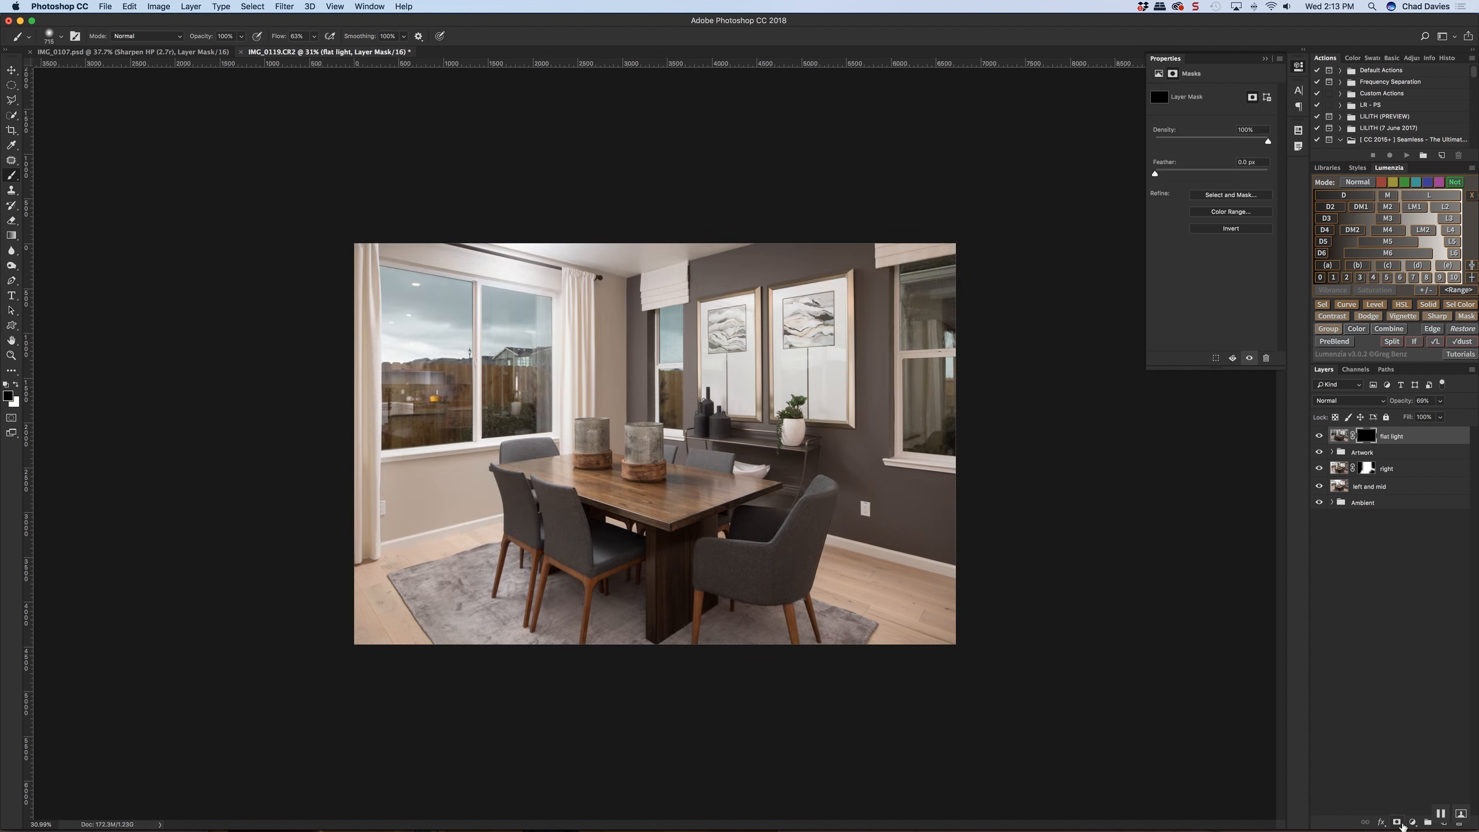
pyautogui.press('l')
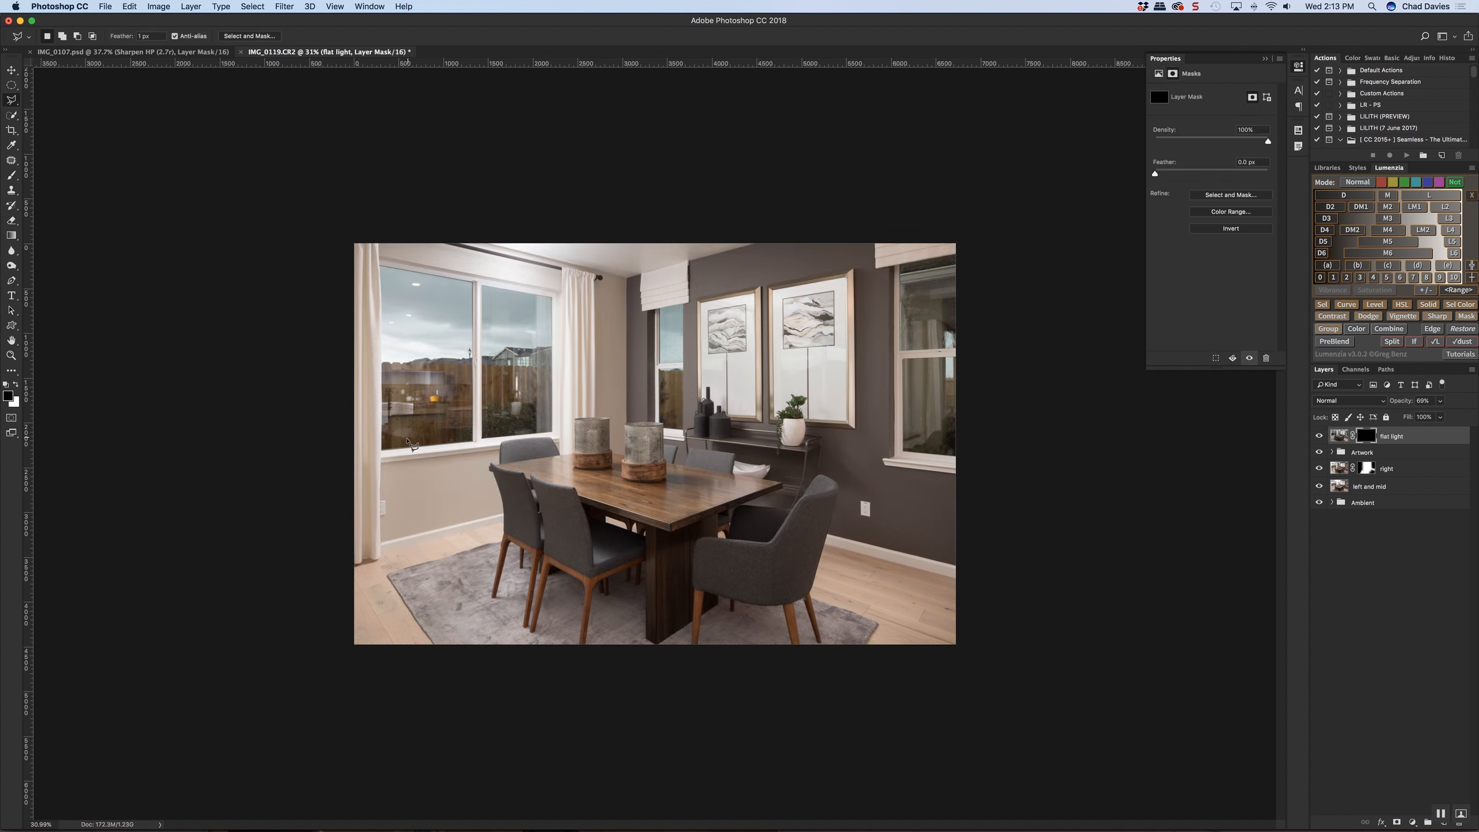
pyautogui.press('super+0')
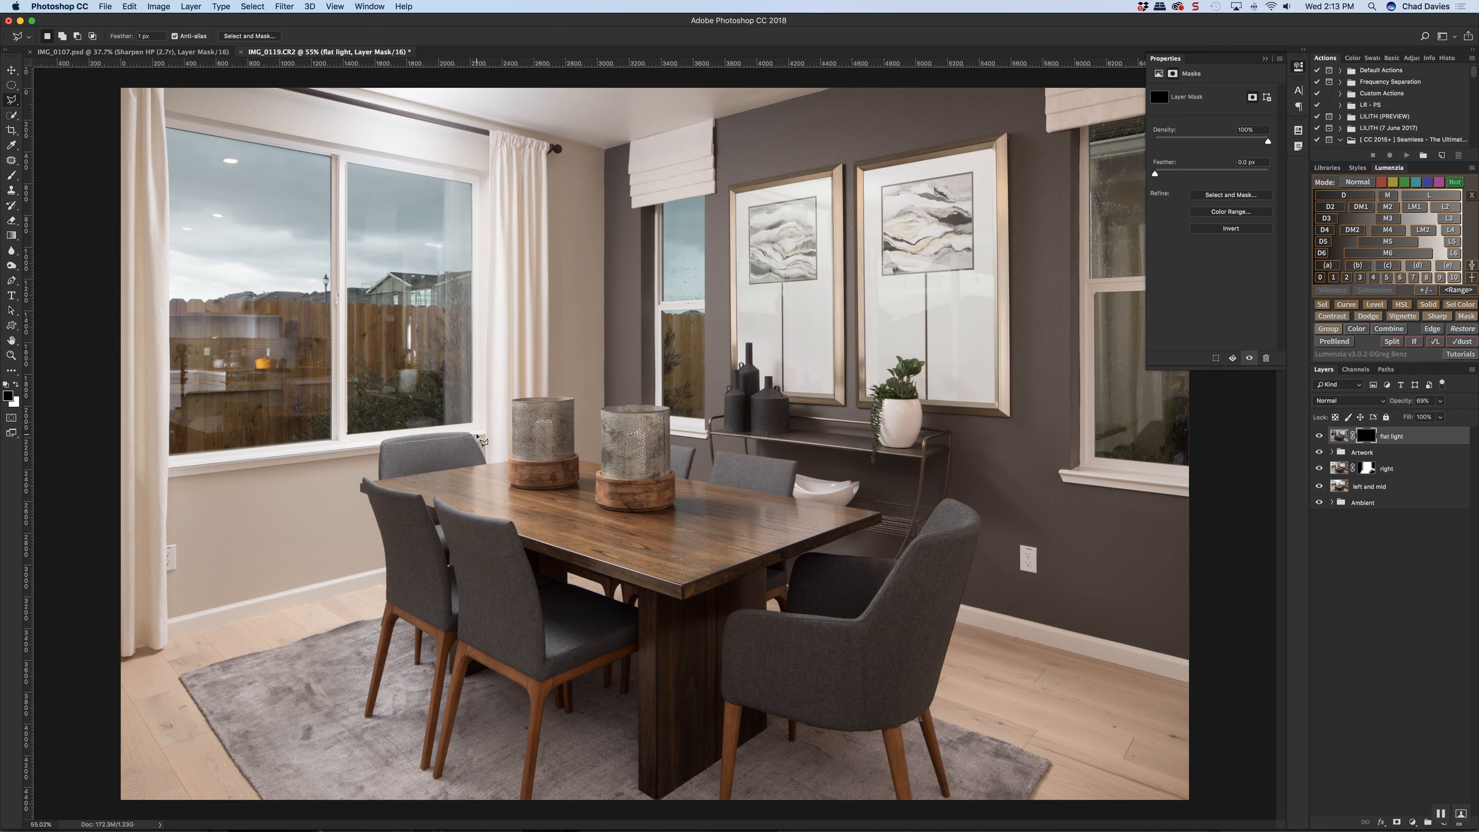
pyautogui.click(488, 435)
pyautogui.click(489, 132)
pyautogui.scroll(-3, 408, 128)
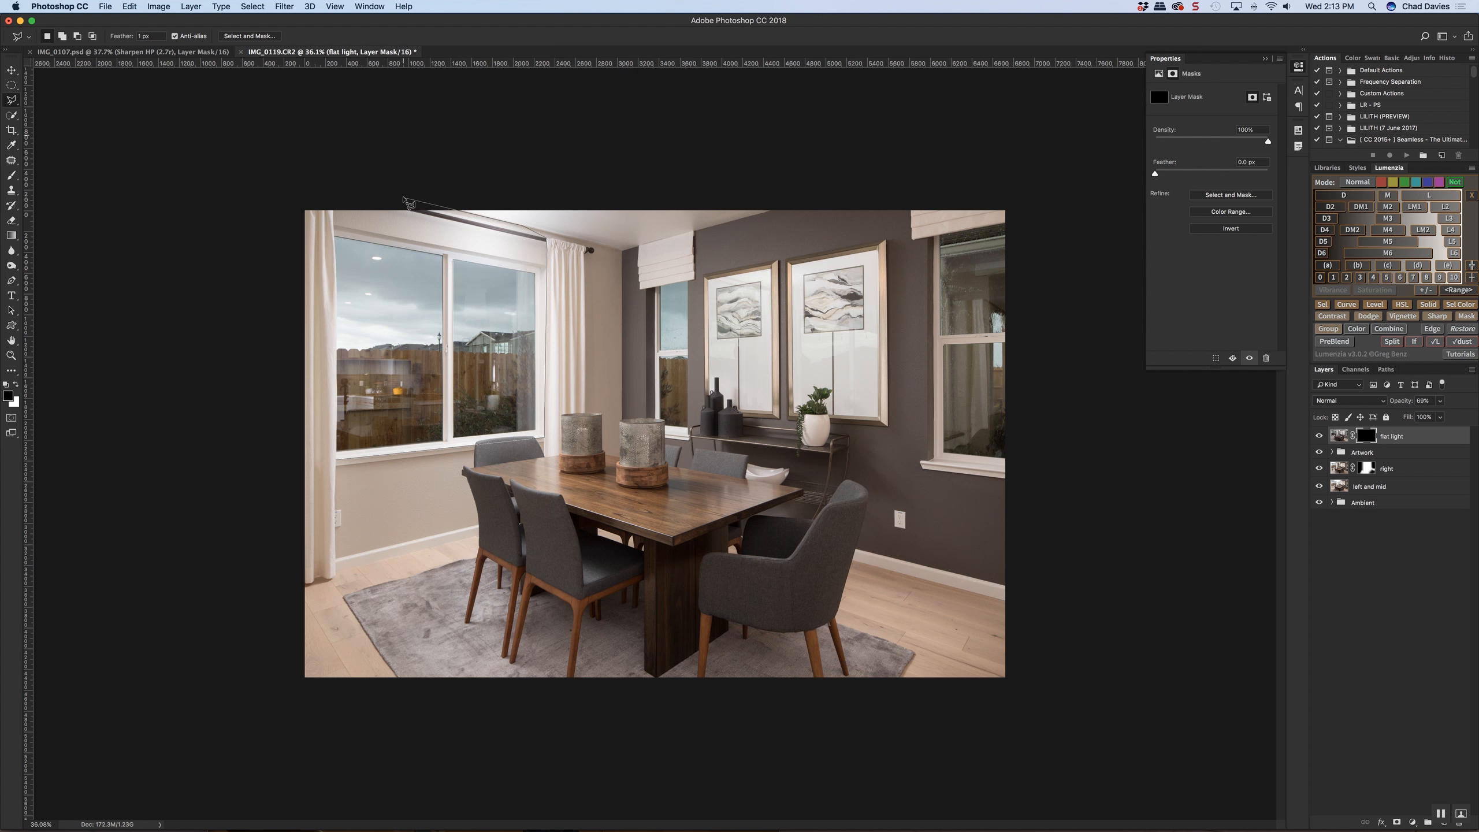
pyautogui.click(385, 191)
pyautogui.click(337, 282)
pyautogui.click(337, 460)
pyautogui.press('super+BackSpace')
pyautogui.press('super+d')
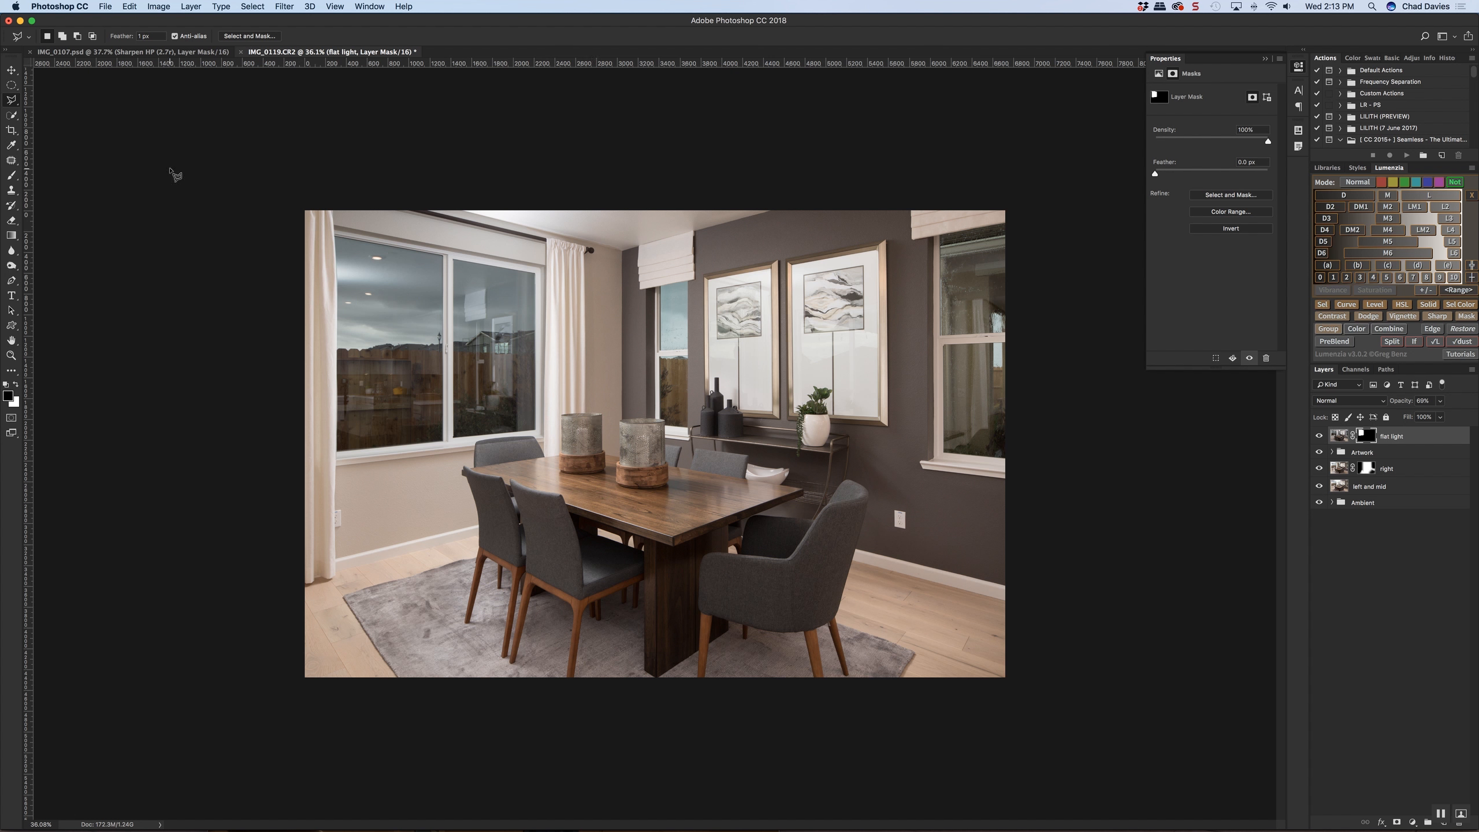
# Refine the "flat light" mask around the large window, along the chair and left curtain, using quick selections
pyautogui.click(11, 115)
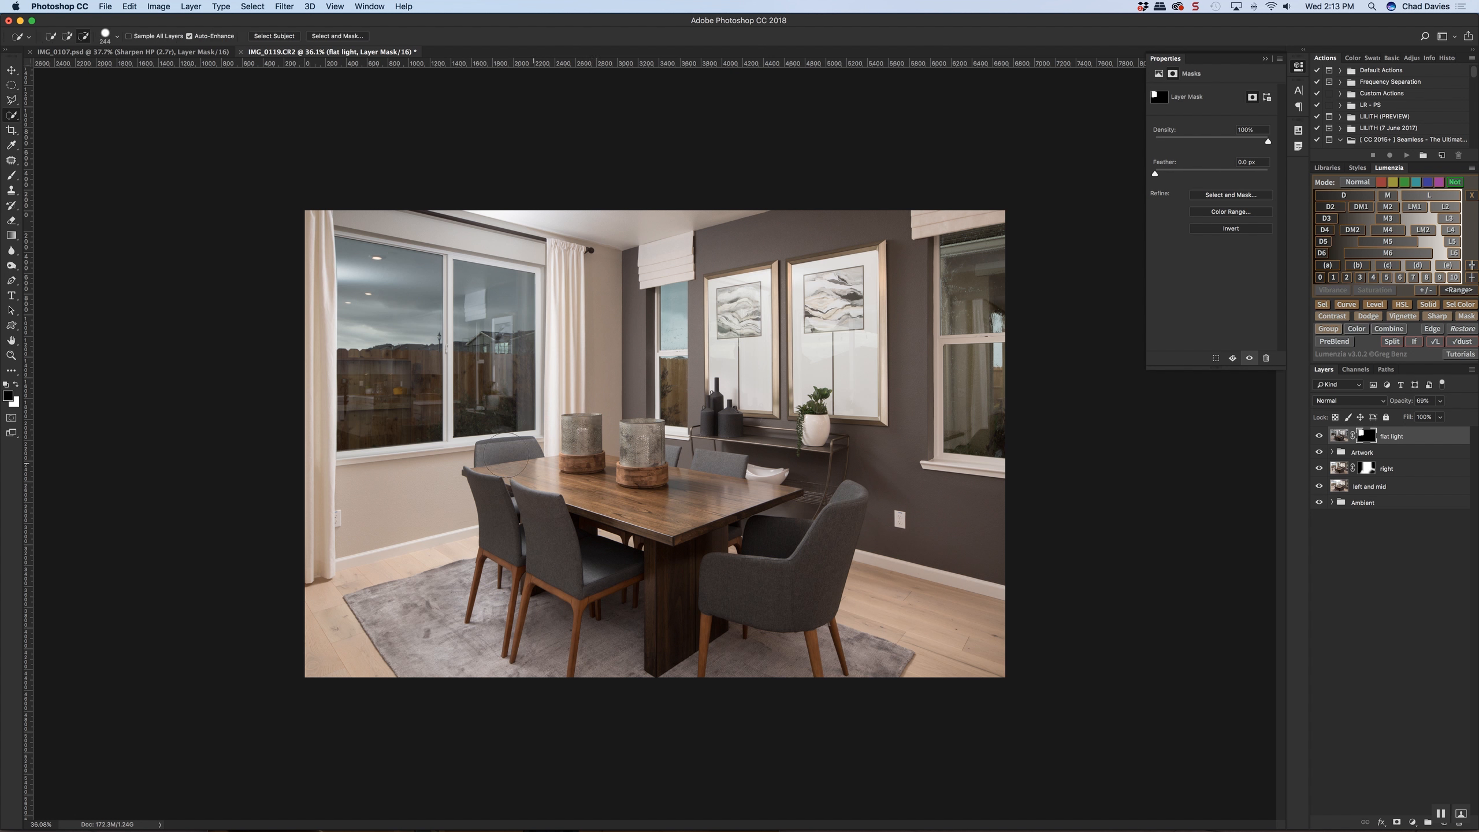
pyautogui.scroll(5, 534, 465)
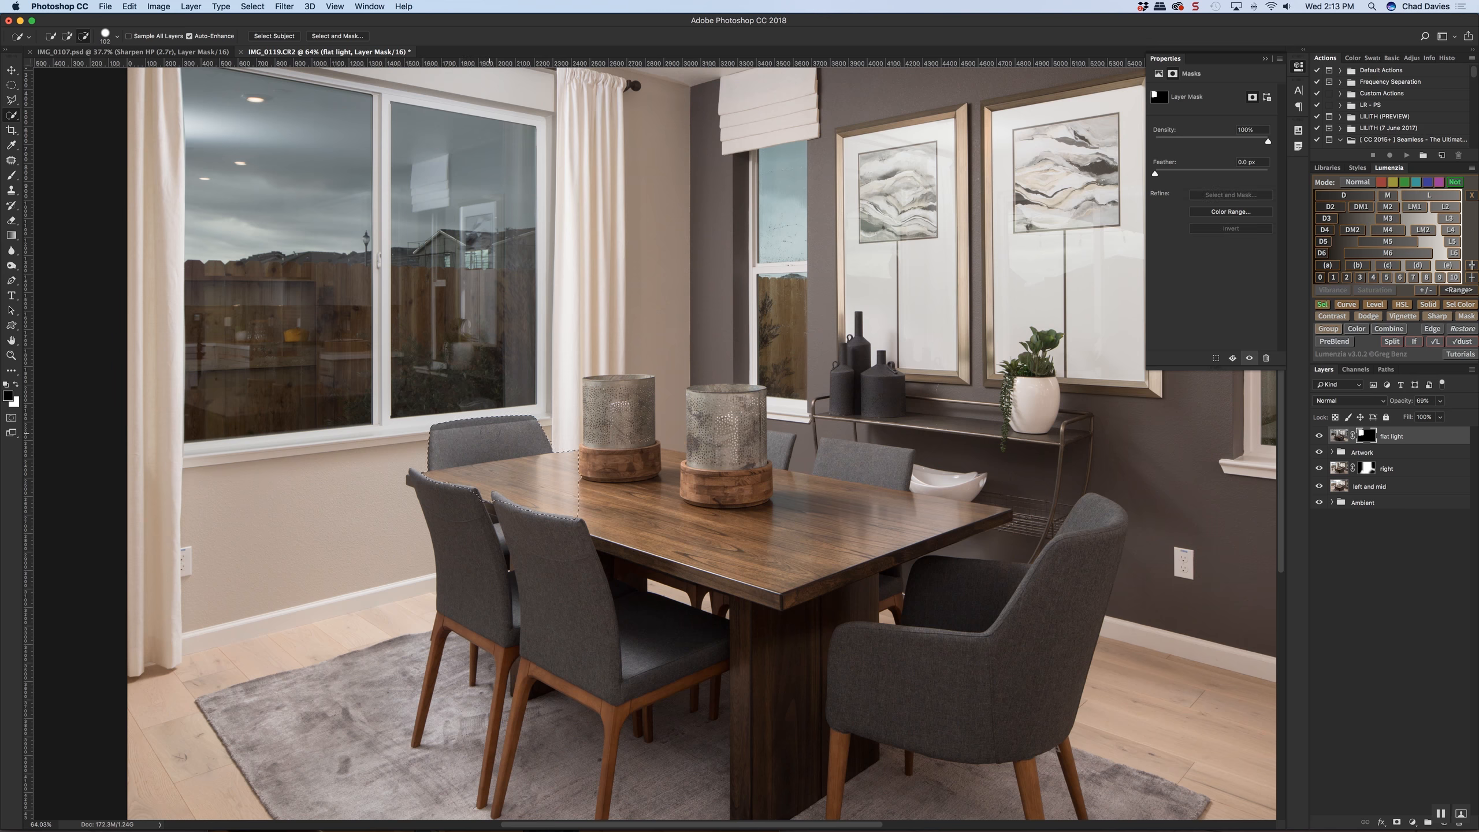
pyautogui.press('super+BackSpace')
pyautogui.press('super+d')
pyautogui.scroll(3, 557, 272)
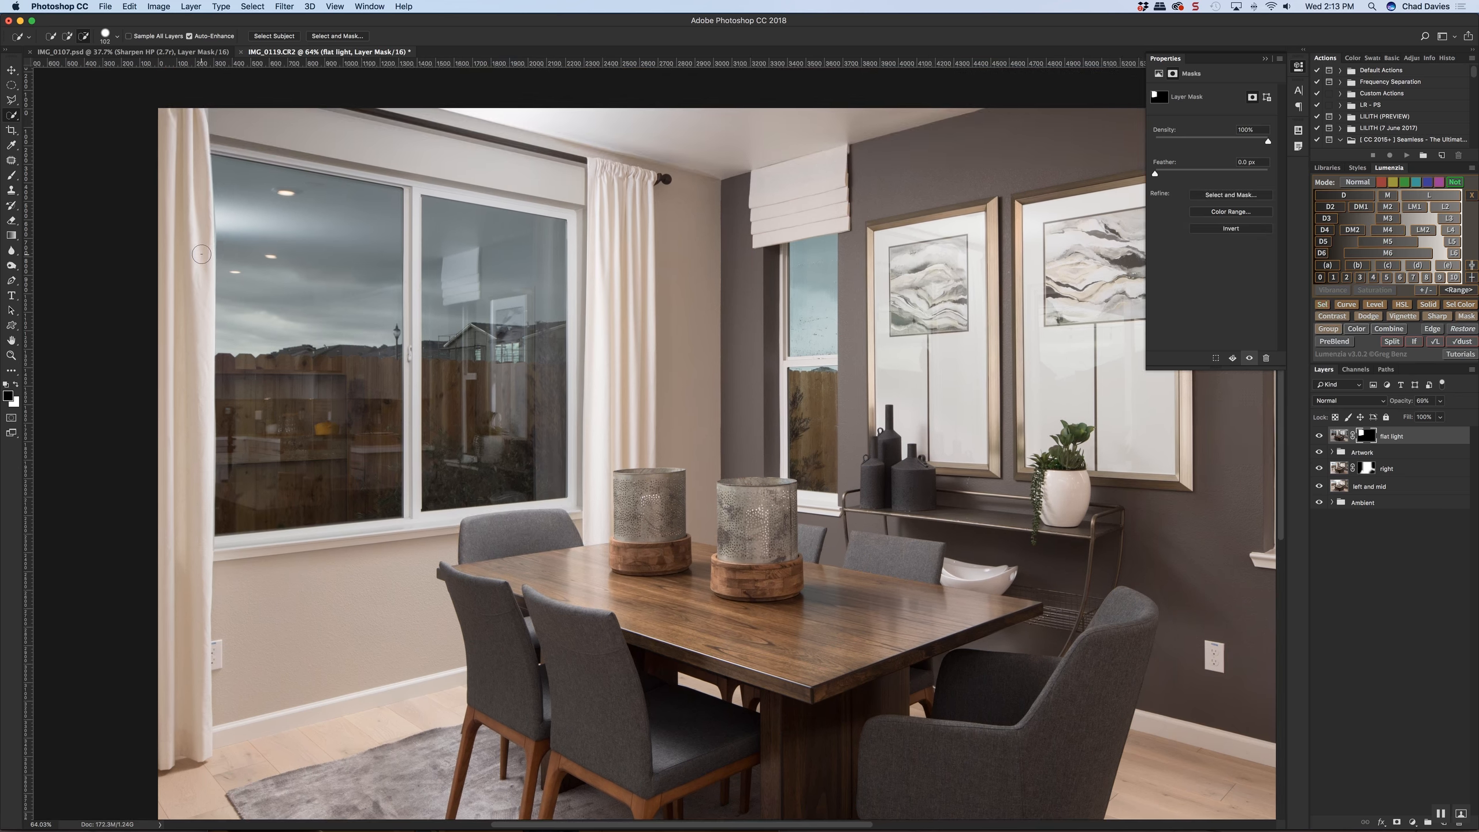
pyautogui.moveTo(183, 119); pyautogui.dragTo(199, 338)
pyautogui.press('super+d')
pyautogui.moveTo(199, 444); pyautogui.dragTo(198, 401)
pyautogui.press('super+d')
# Compare the large window's reflections with the masked "flat light" layer on and off
pyautogui.scroll(-3, 456, 369)
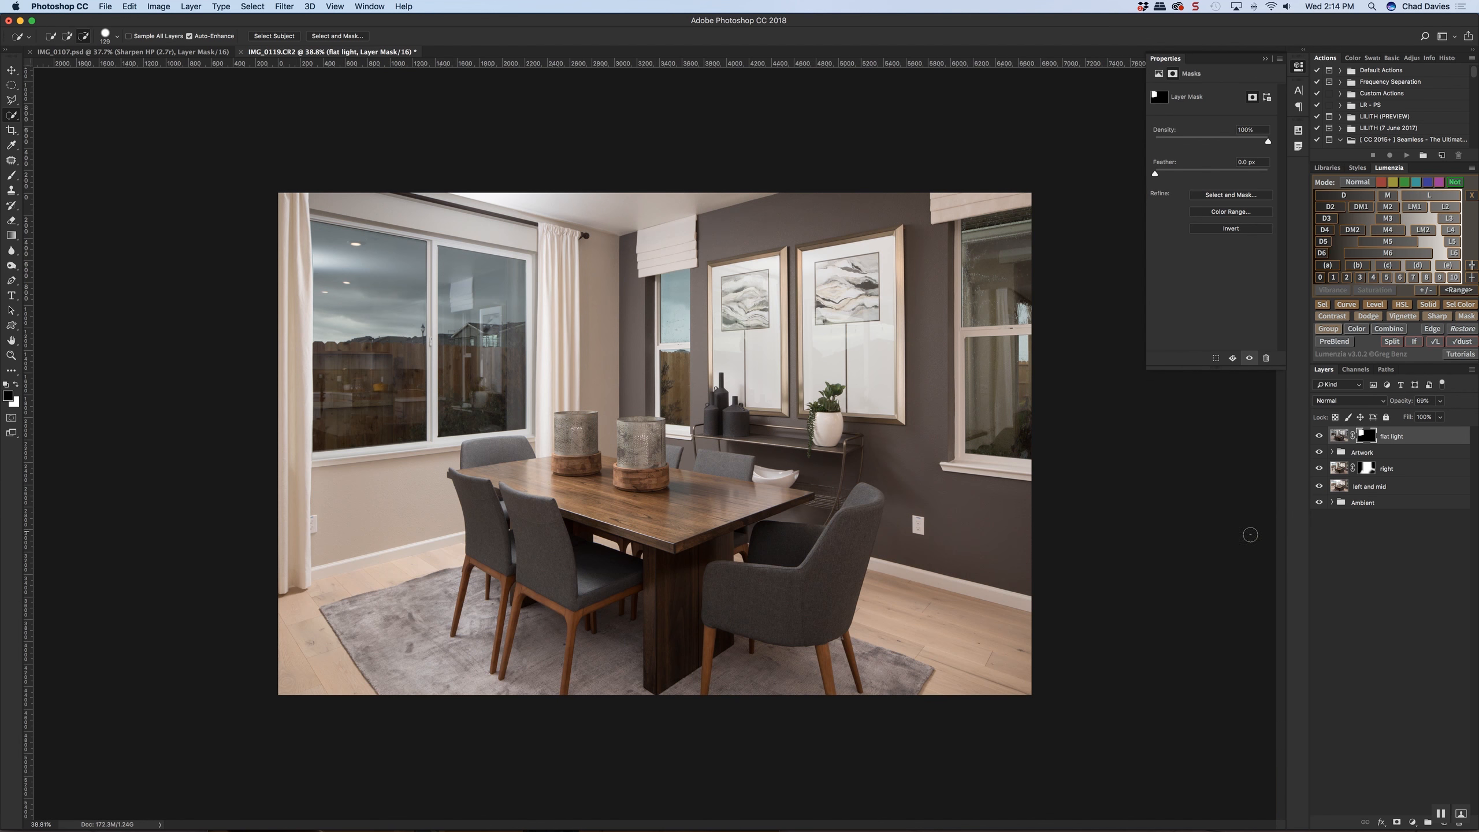
pyautogui.click(1319, 437)
pyautogui.click(1318, 437)
pyautogui.click(1319, 437)
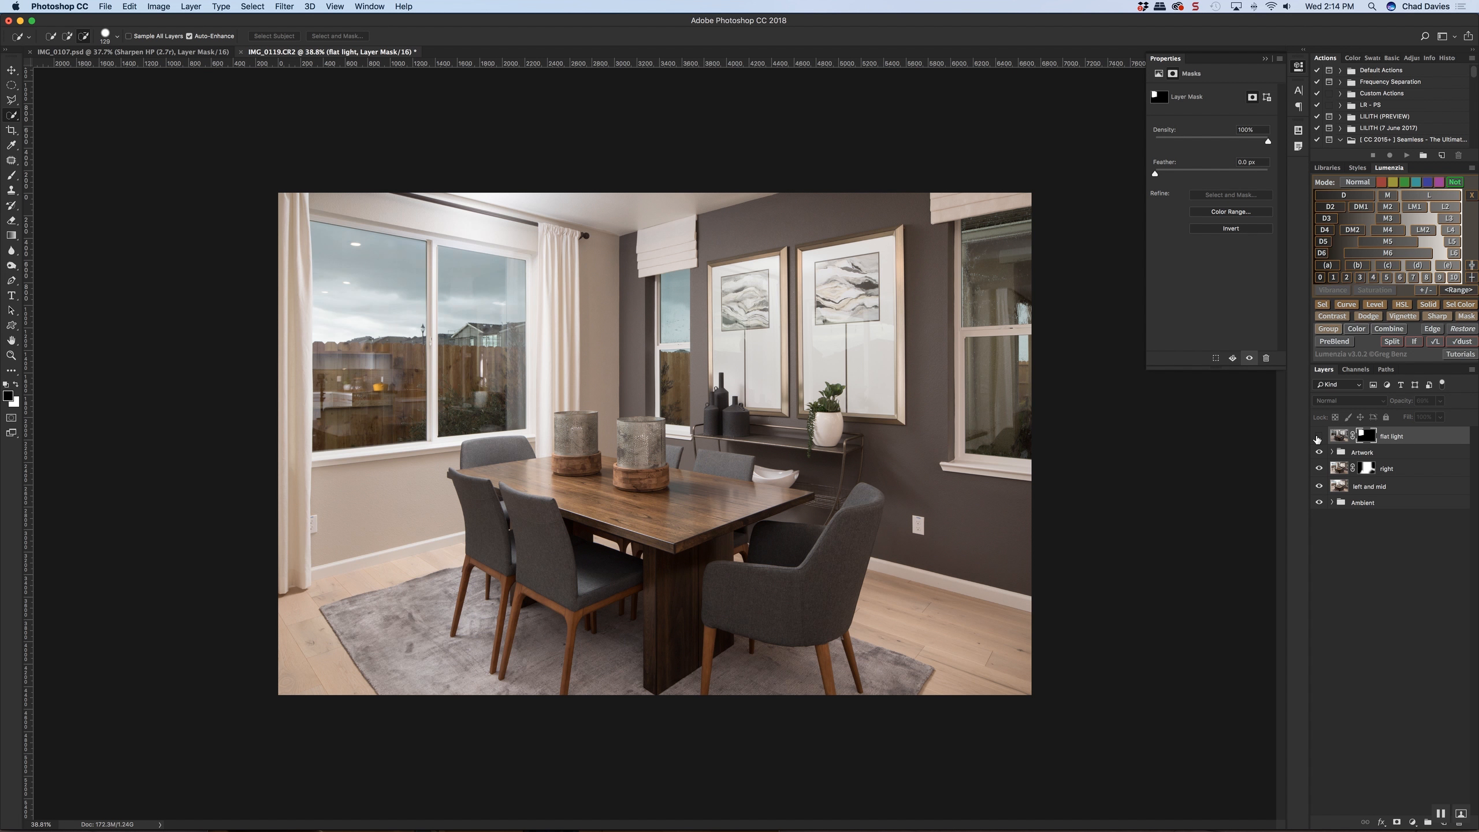
pyautogui.click(1318, 437)
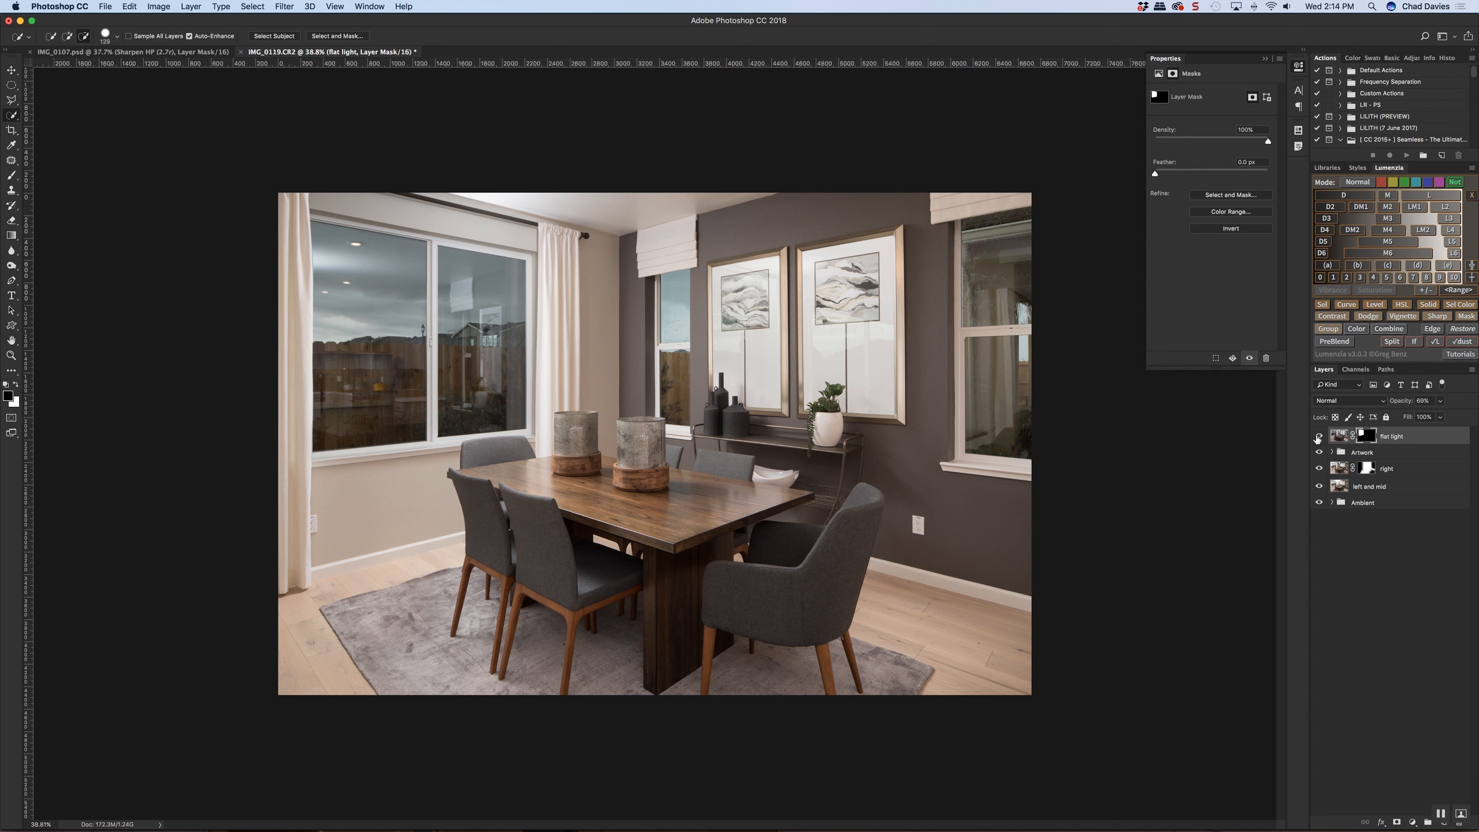
pyautogui.click(1318, 437)
pyautogui.click(1318, 437)
pyautogui.click(1319, 437)
pyautogui.click(1318, 436)
pyautogui.click(1318, 437)
pyautogui.click(1318, 436)
# Compare the room with the "flat light" layer mask disabled and enabled, leaving the mask enabled
pyautogui.keyDown('shift'); pyautogui.click(1360, 440); pyautogui.keyUp('shift')
pyautogui.keyDown('shift'); pyautogui.click(1361, 441); pyautogui.keyUp('shift')
pyautogui.keyDown('shift'); pyautogui.click(1361, 441); pyautogui.keyUp('shift')
pyautogui.keyDown('shift'); pyautogui.click(1362, 440); pyautogui.keyUp('shift')
pyautogui.keyDown('shift'); pyautogui.click(1362, 440); pyautogui.keyUp('shift')
pyautogui.keyDown('shift'); pyautogui.click(1362, 441); pyautogui.keyUp('shift')
pyautogui.keyDown('shift'); pyautogui.click(1362, 441); pyautogui.keyUp('shift')
pyautogui.keyDown('shift'); pyautogui.click(1362, 440); pyautogui.keyUp('shift')
pyautogui.keyDown('shift'); pyautogui.click(1362, 441); pyautogui.keyUp('shift')
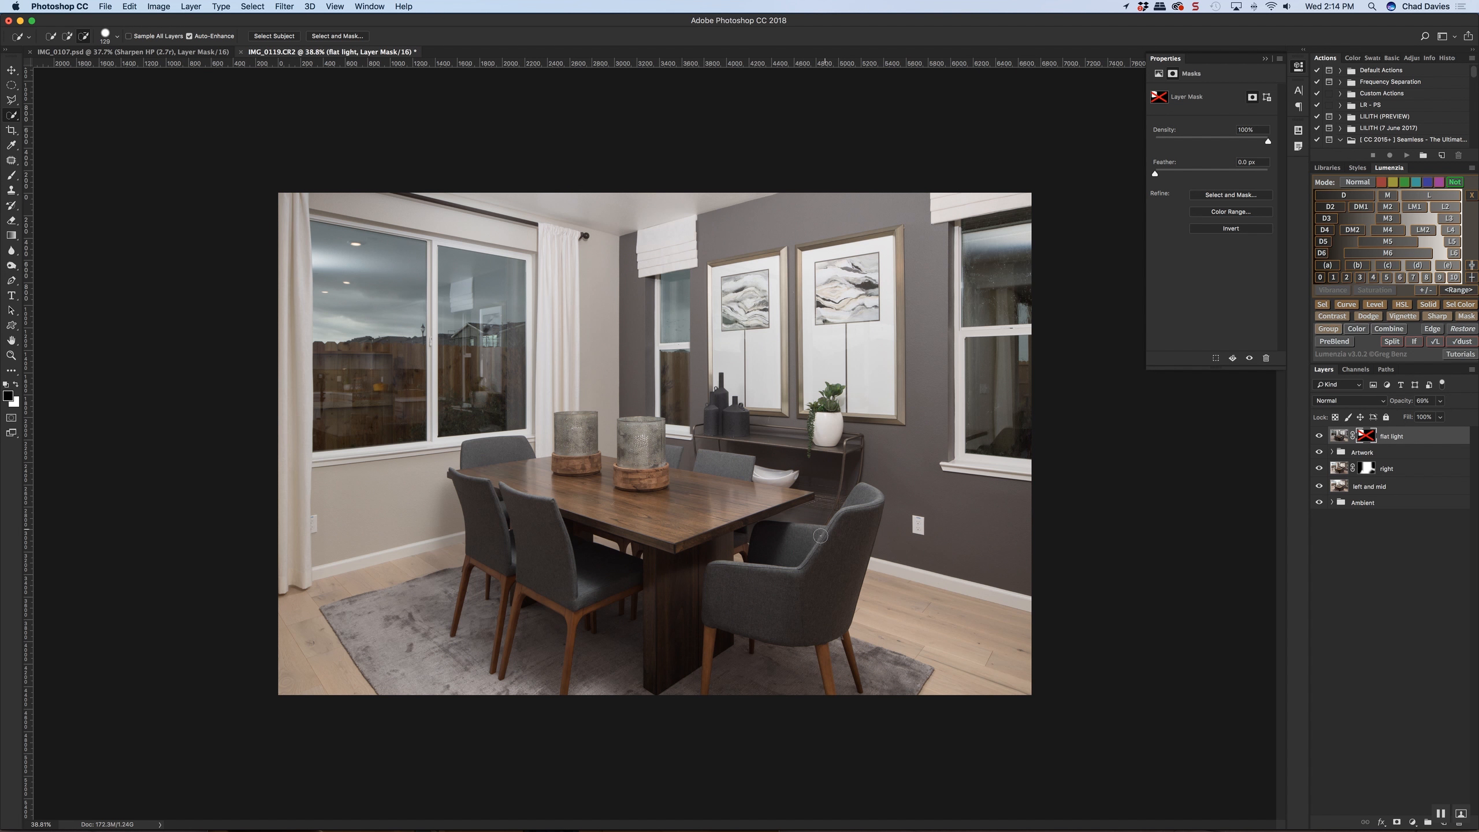
pyautogui.keyDown('shift'); pyautogui.click(1367, 439); pyautogui.keyUp('shift')
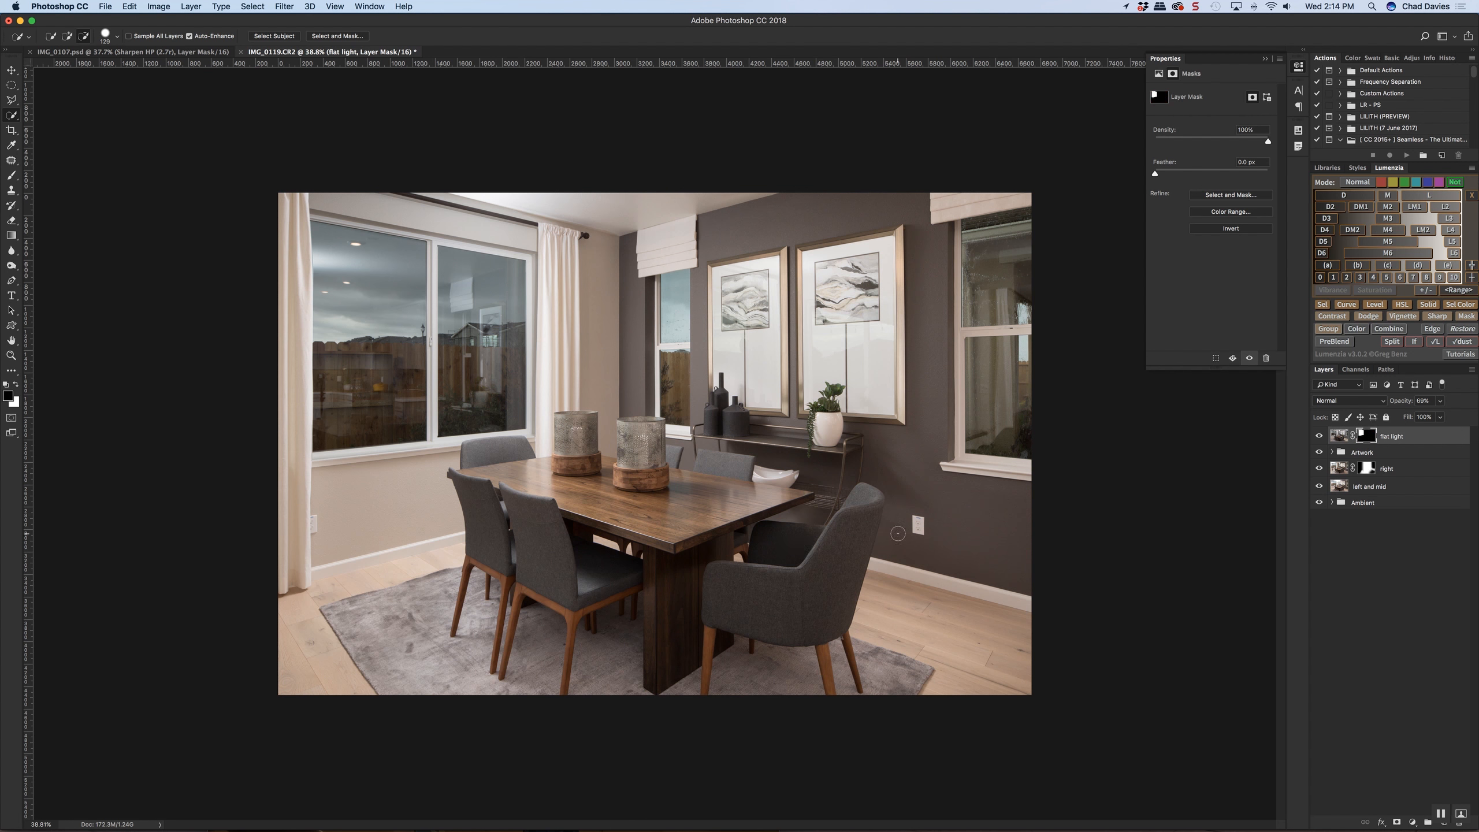
# Duplicate the "flat light" layer and delete the copy's layer mask
pyautogui.press('super+j')
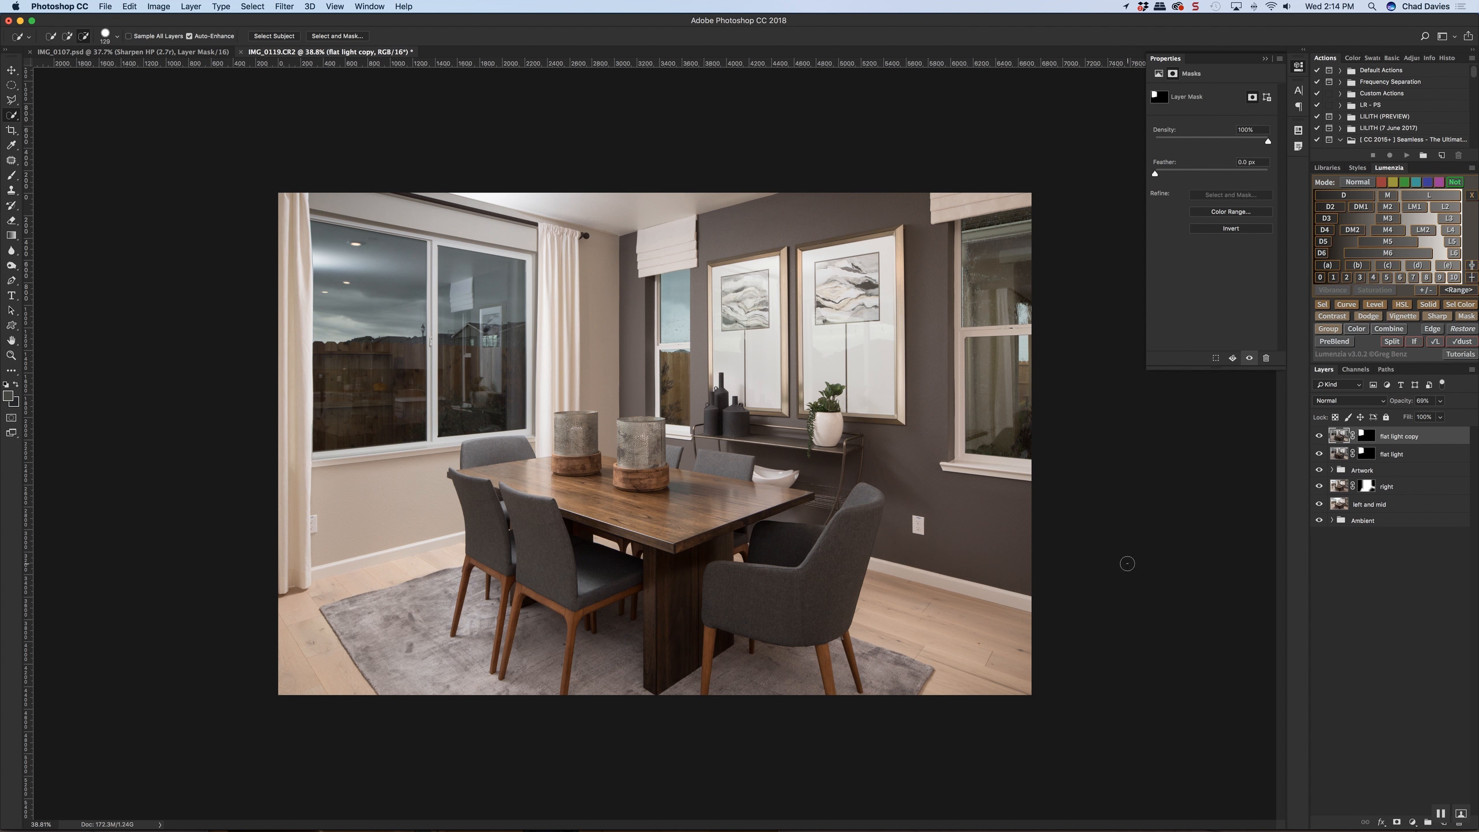
pyautogui.click(1363, 437)
pyautogui.rightClick(1383, 443)
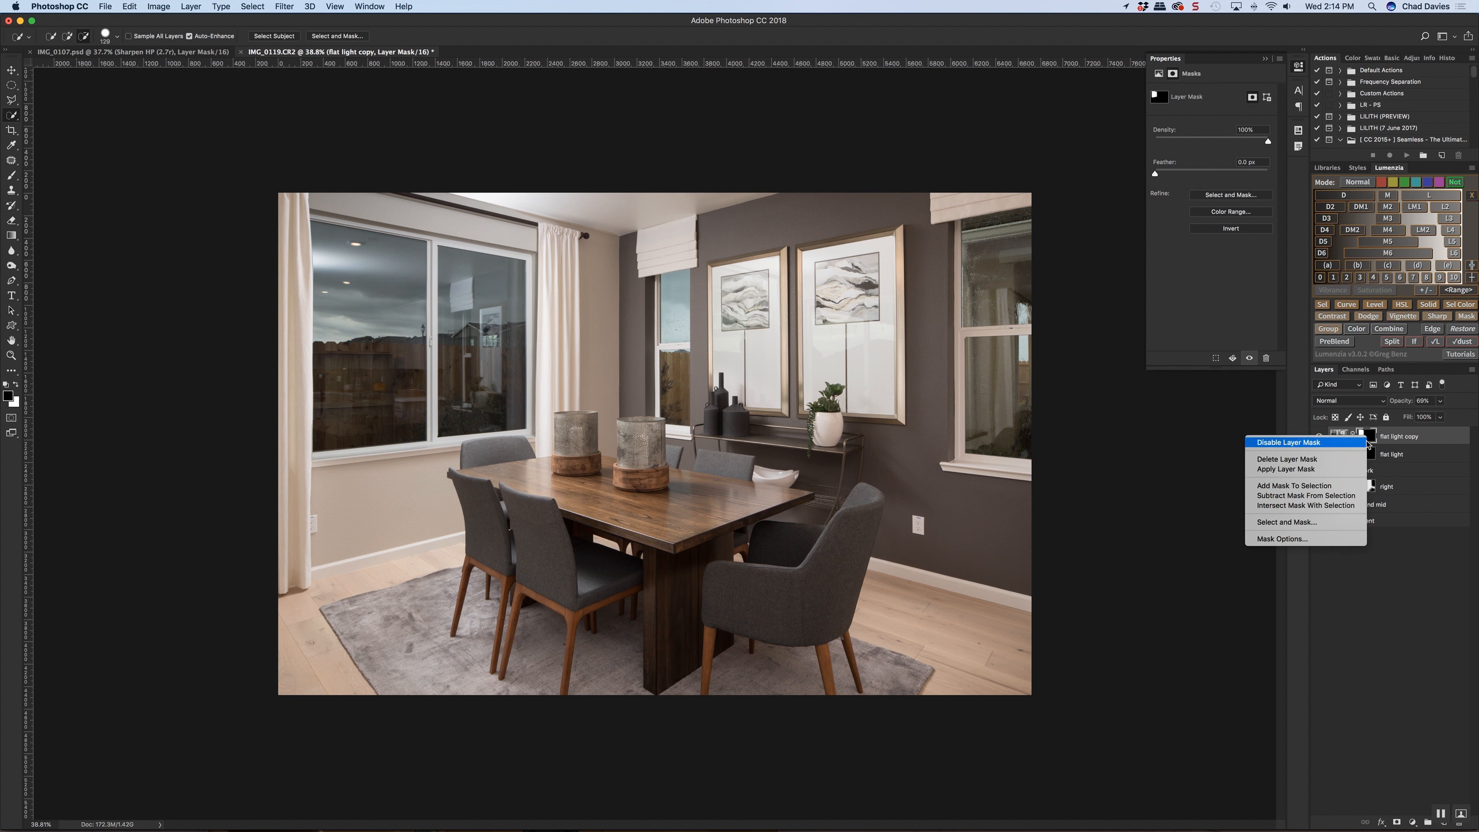
pyautogui.click(1299, 463)
# Set the "flat light copy" layer's blend mode to Lighter Color and add a black layer mask to it
pyautogui.click(1354, 402)
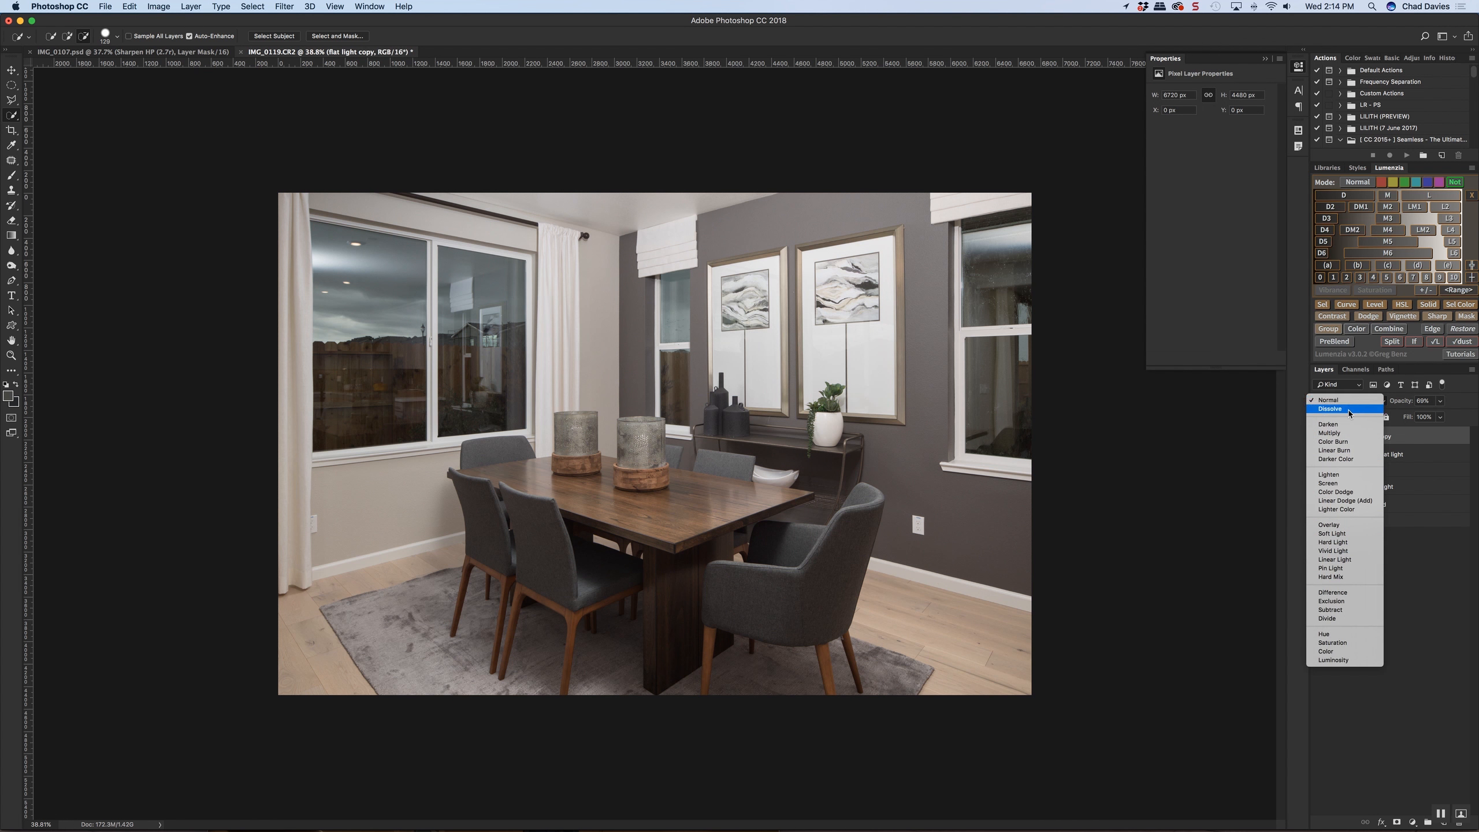
pyautogui.click(1338, 509)
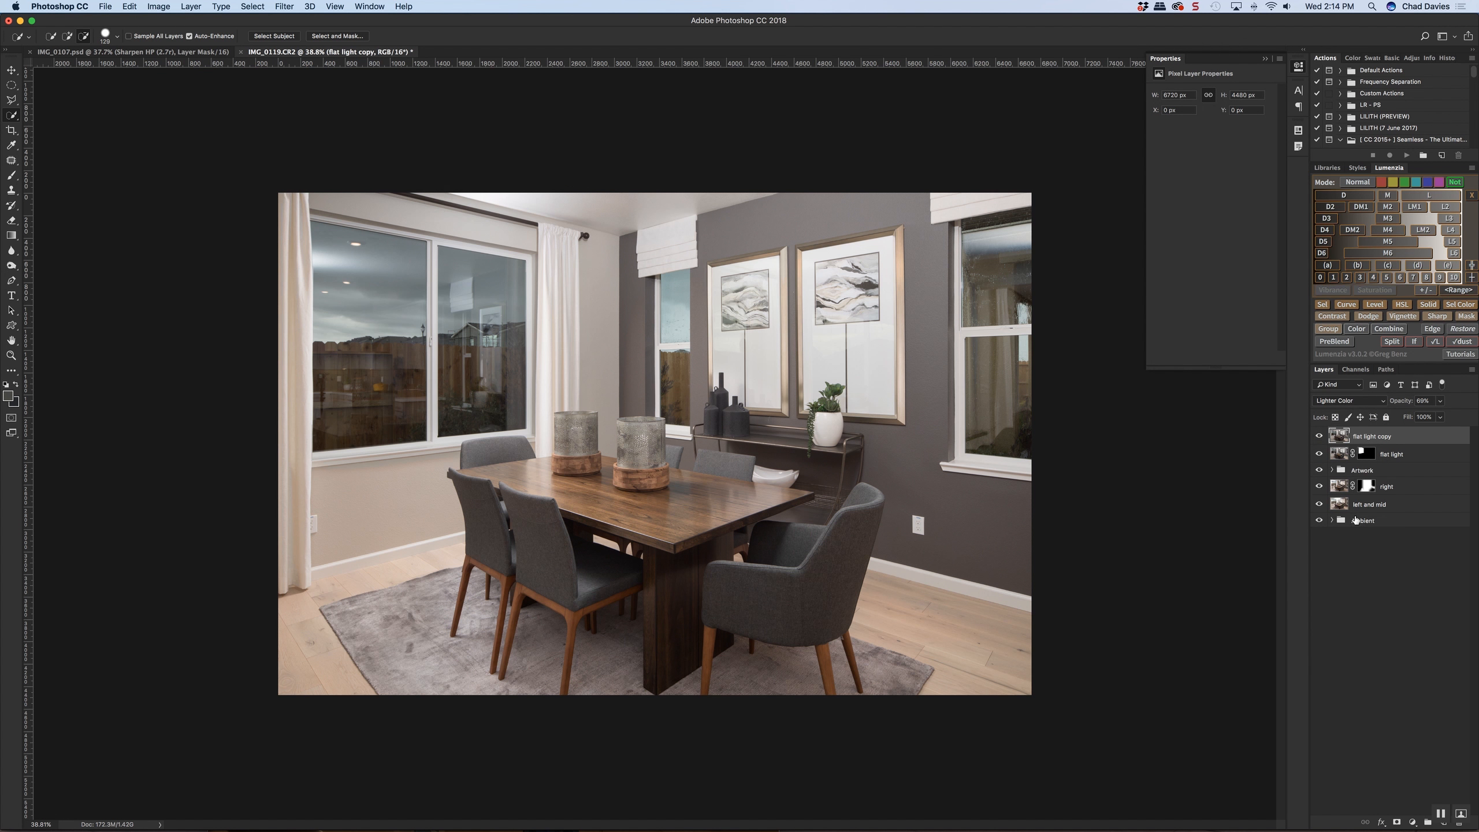
pyautogui.keyDown('alt'); pyautogui.click(1396, 822); pyautogui.keyUp('alt')
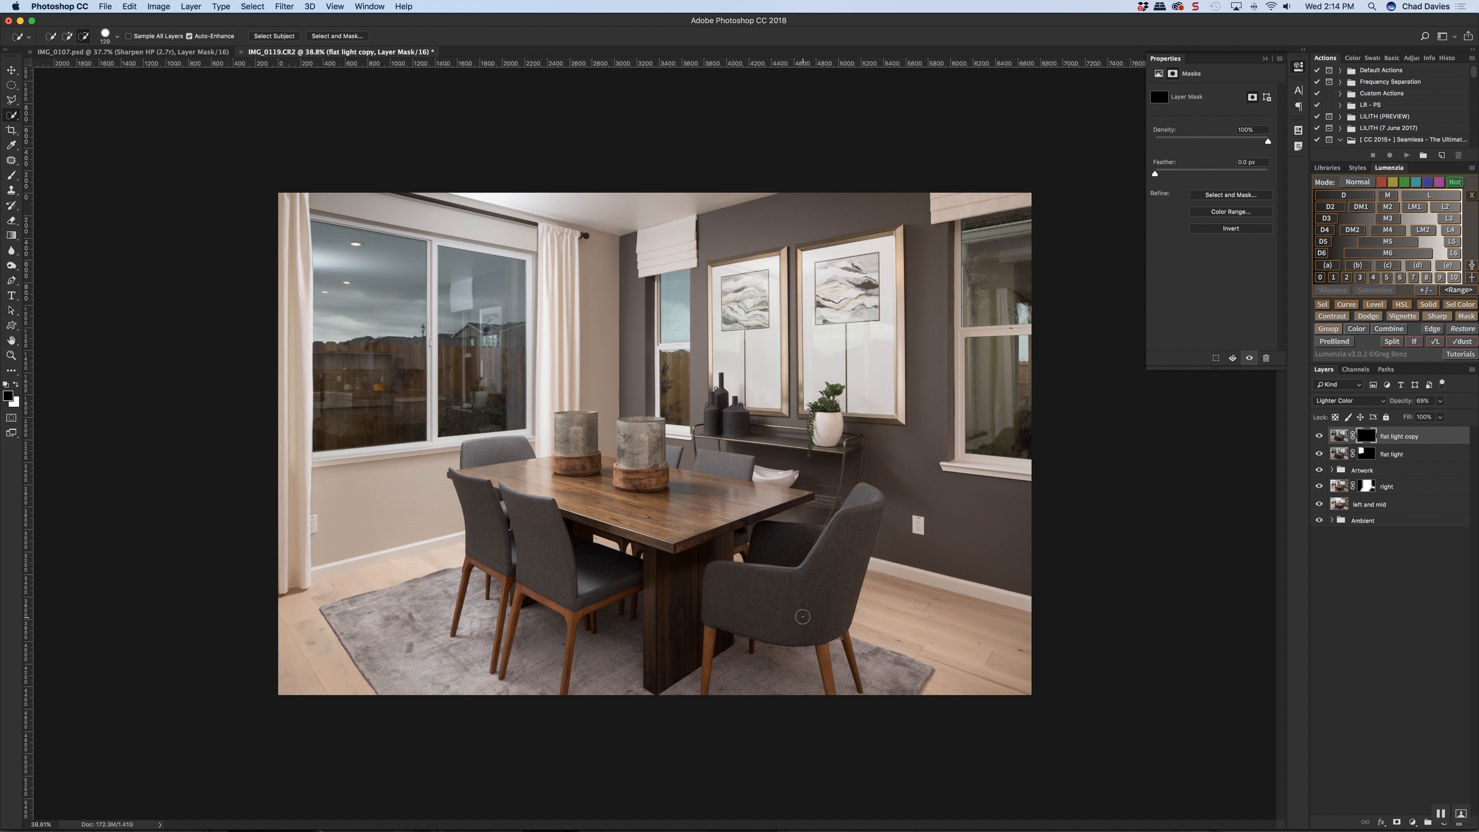
# Paint white on the "flat light copy" mask over the gray armchair and compare the layer on and off
pyautogui.press('b')
pyautogui.moveTo(786, 575)
pyautogui.mouseDown()
pyautogui.moveTo(724, 562)
pyautogui.moveTo(803, 557)
pyautogui.moveTo(719, 567)
pyautogui.moveTo(811, 552)
pyautogui.moveTo(771, 562)
pyautogui.mouseUp()
pyautogui.press('x')
pyautogui.moveTo(780, 548); pyautogui.dragTo(822, 527)
pyautogui.moveTo(835, 527); pyautogui.dragTo(872, 504)
pyautogui.moveTo(871, 509)
pyautogui.mouseDown()
pyautogui.moveTo(773, 571)
pyautogui.moveTo(722, 577)
pyautogui.moveTo(764, 536)
pyautogui.moveTo(859, 529)
pyautogui.mouseUp()
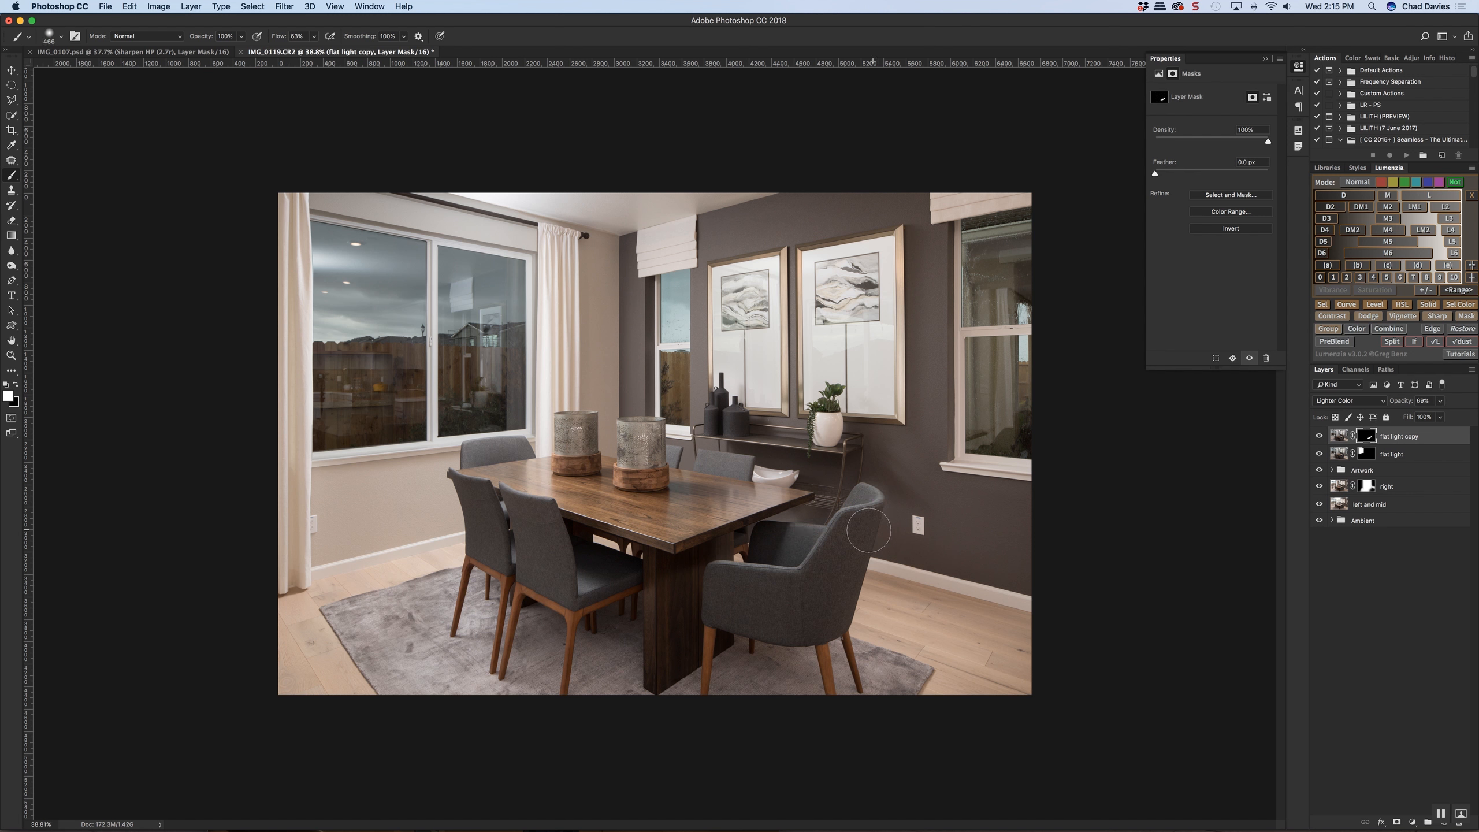
pyautogui.click(1319, 436)
pyautogui.click(1319, 437)
pyautogui.click(1320, 438)
# Clean up the "flat light copy" mask on the dark wall beside the armchair's back using a quick selection
pyautogui.scroll(5, 931, 482)
pyautogui.click(13, 117)
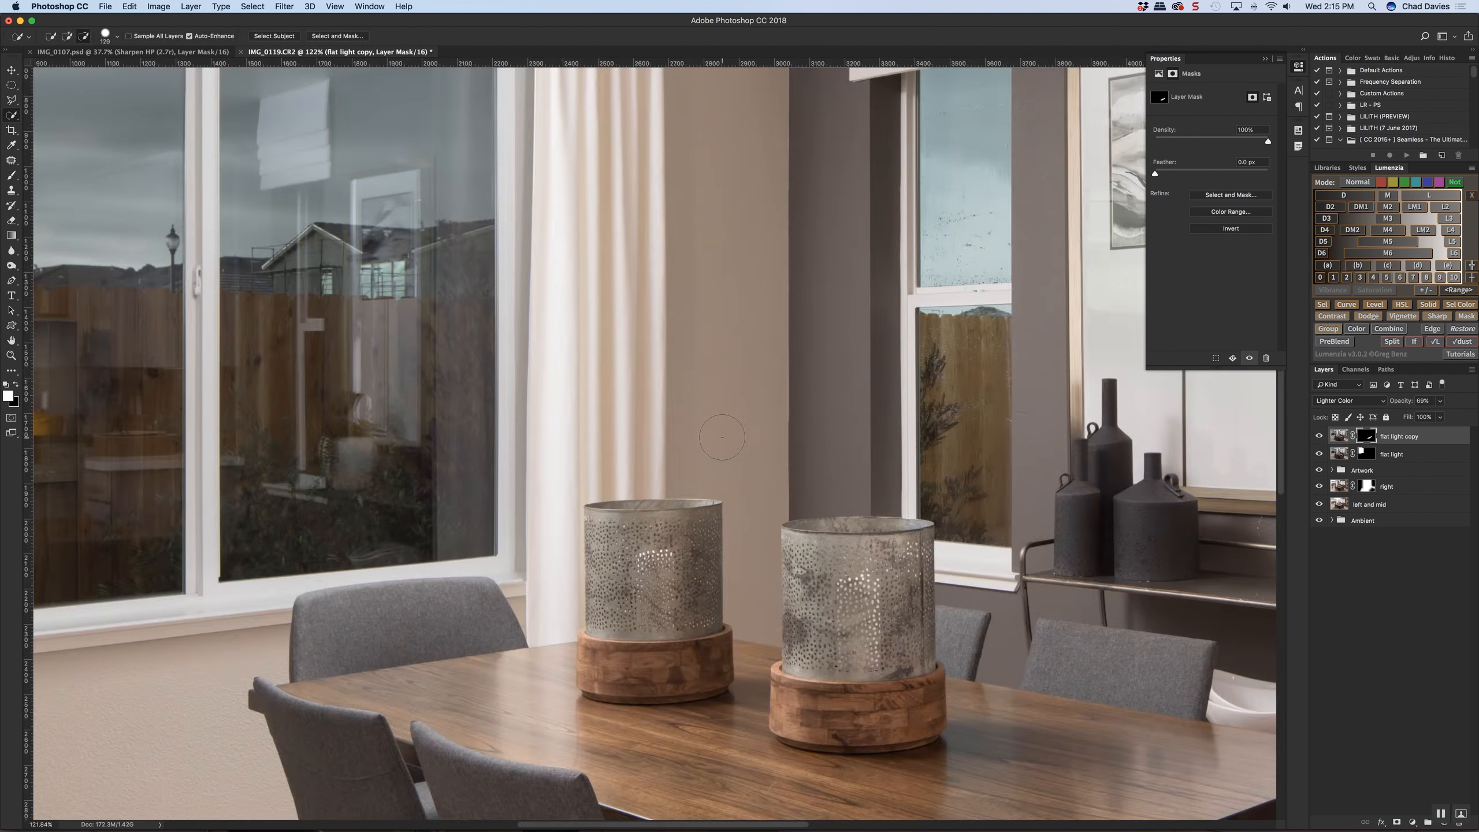
pyautogui.scroll(-3, 723, 438)
pyautogui.hscroll(5, 1215, 635)
pyautogui.click(1088, 601)
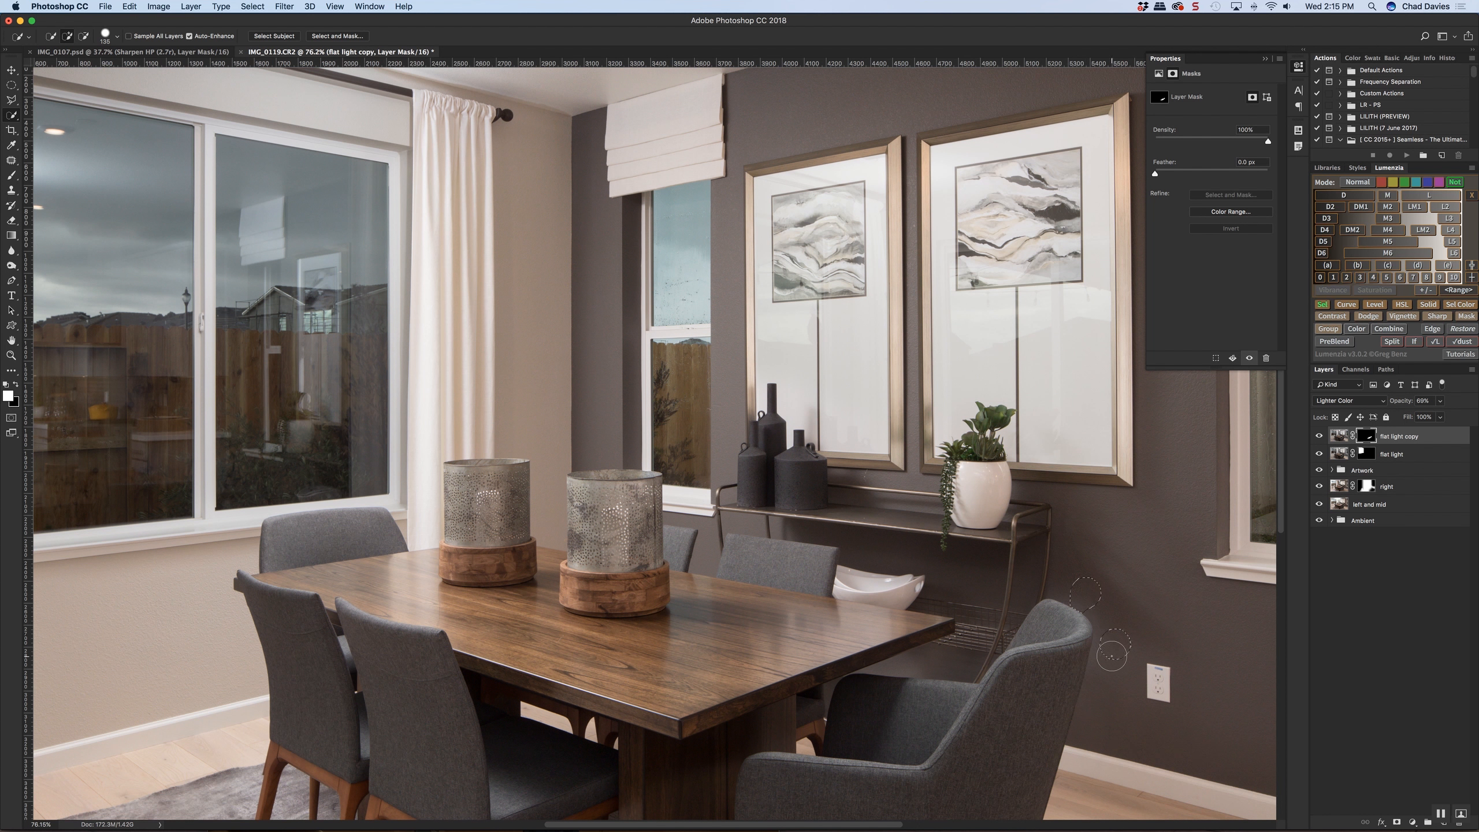
pyautogui.click(1113, 622)
pyautogui.press('super+d')
# Quick-select the far chair behind the table, brush the "flat light copy" mask over it, and compare the layer on and off
pyautogui.keyDown('ctrl'); pyautogui.keyDown('alt'); pyautogui.moveTo(716, 551); pyautogui.dragTo(761, 571); pyautogui.keyUp('alt'); pyautogui.keyUp('ctrl')
pyautogui.keyDown('ctrl'); pyautogui.keyDown('alt'); pyautogui.moveTo(763, 568); pyautogui.dragTo(734, 552); pyautogui.keyUp('alt'); pyautogui.keyUp('ctrl')
pyautogui.moveTo(735, 550); pyautogui.dragTo(808, 573)
pyautogui.press('super+d')
pyautogui.press('b')
pyautogui.keyDown('ctrl'); pyautogui.keyDown('alt'); pyautogui.moveTo(825, 586); pyautogui.dragTo(761, 555); pyautogui.keyUp('alt'); pyautogui.keyUp('ctrl')
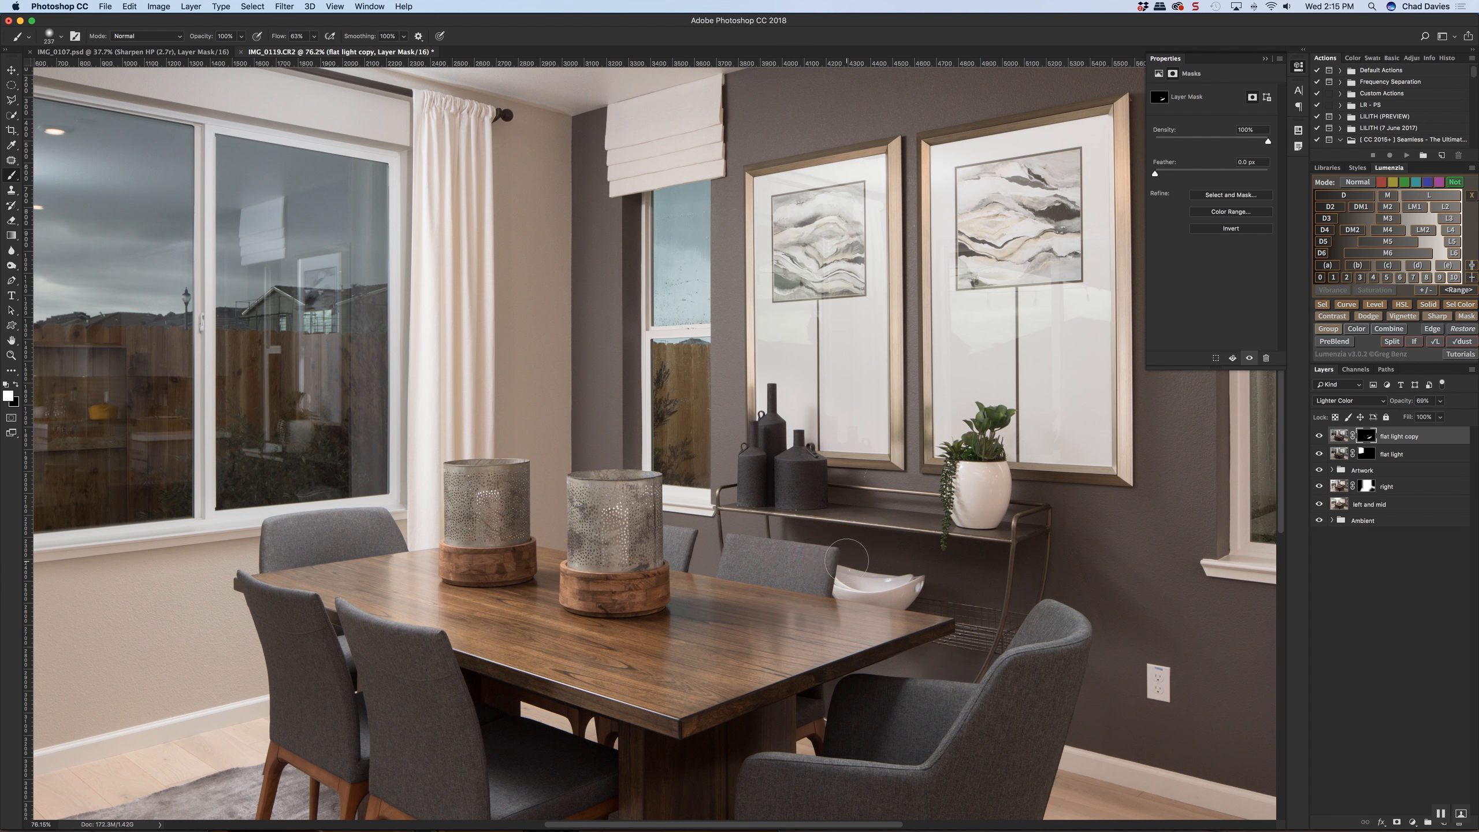
pyautogui.scroll(-5, 1108, 572)
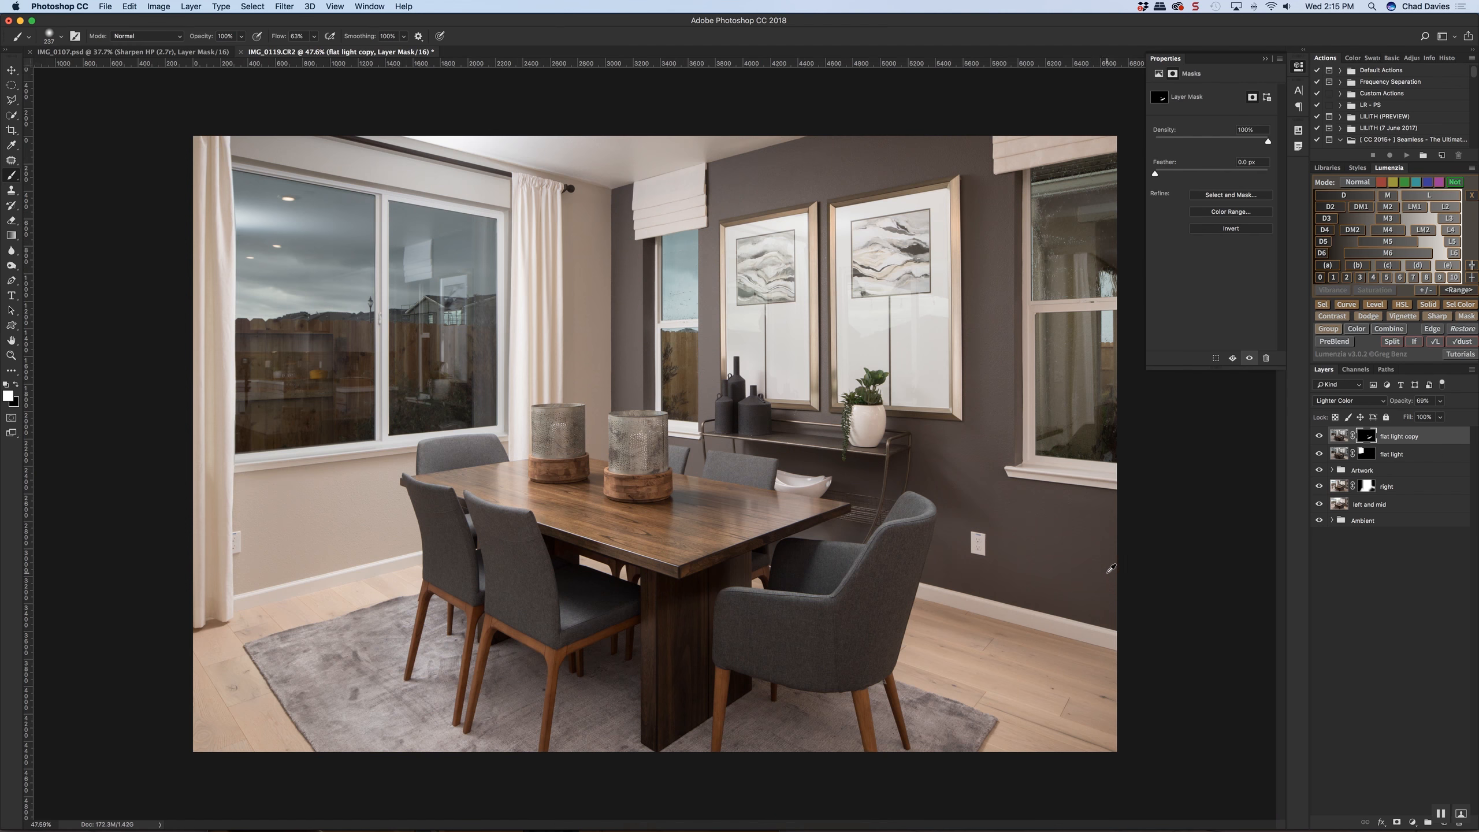
pyautogui.click(1318, 437)
pyautogui.click(1319, 437)
pyautogui.click(1319, 437)
pyautogui.click(1319, 436)
# Paint white on the "flat light copy" mask over the potted plant, bottles, table lanterns, remaining chairs and rug
pyautogui.moveTo(868, 435); pyautogui.dragTo(872, 435)
pyautogui.moveTo(738, 386); pyautogui.dragTo(736, 387)
pyautogui.moveTo(678, 454); pyautogui.dragTo(687, 453)
pyautogui.moveTo(540, 416)
pyautogui.mouseDown()
pyautogui.moveTo(542, 472)
pyautogui.moveTo(576, 473)
pyautogui.mouseUp()
pyautogui.press('super+z')
pyautogui.moveTo(672, 487); pyautogui.dragTo(670, 487)
pyautogui.moveTo(500, 608); pyautogui.dragTo(488, 611)
pyautogui.scroll(-5, 662, 522)
pyautogui.moveTo(831, 605); pyautogui.dragTo(841, 605)
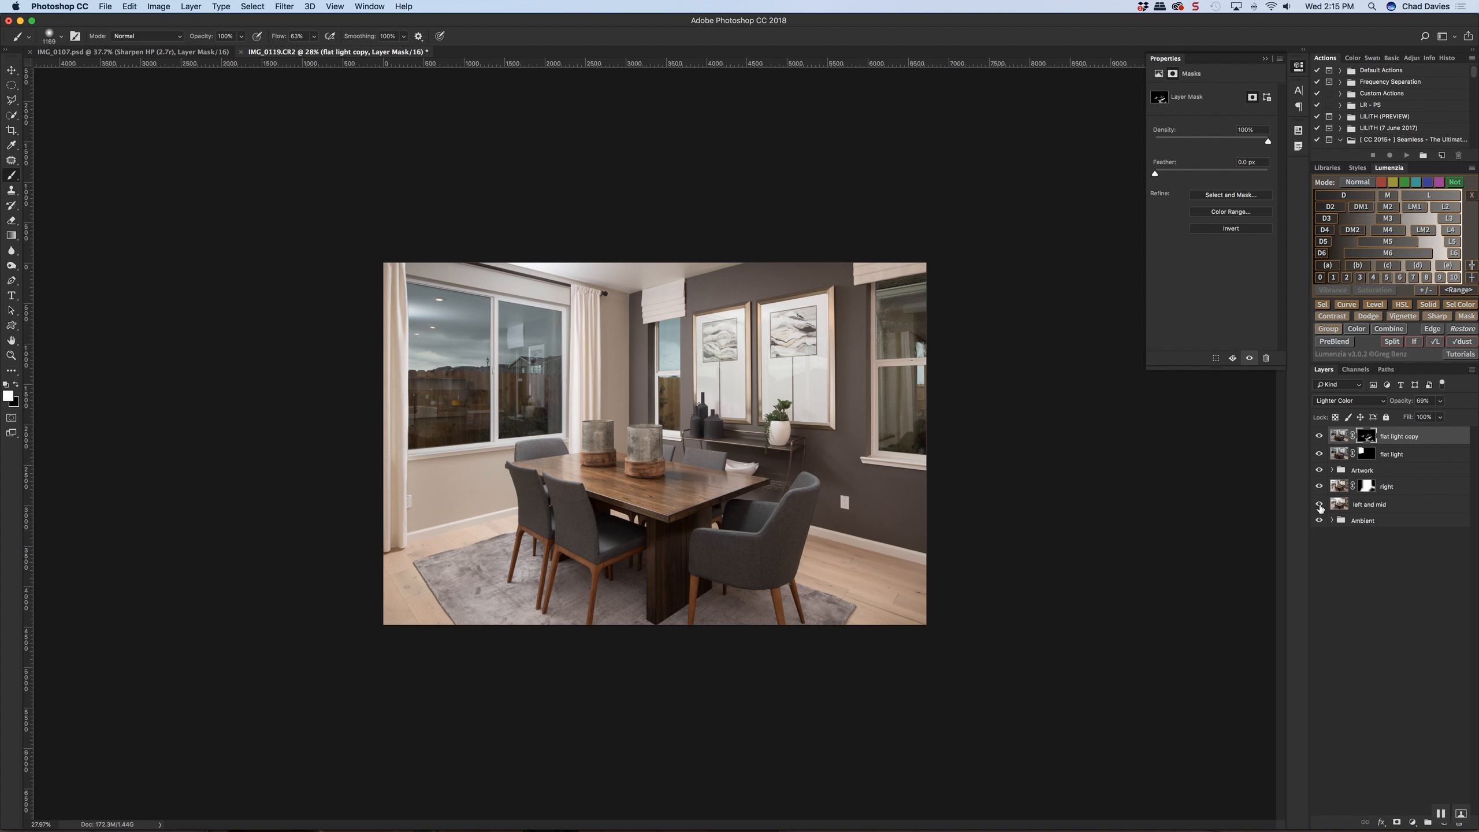
# Expand the Artwork group to review the layers inside it
pyautogui.click(1332, 470)
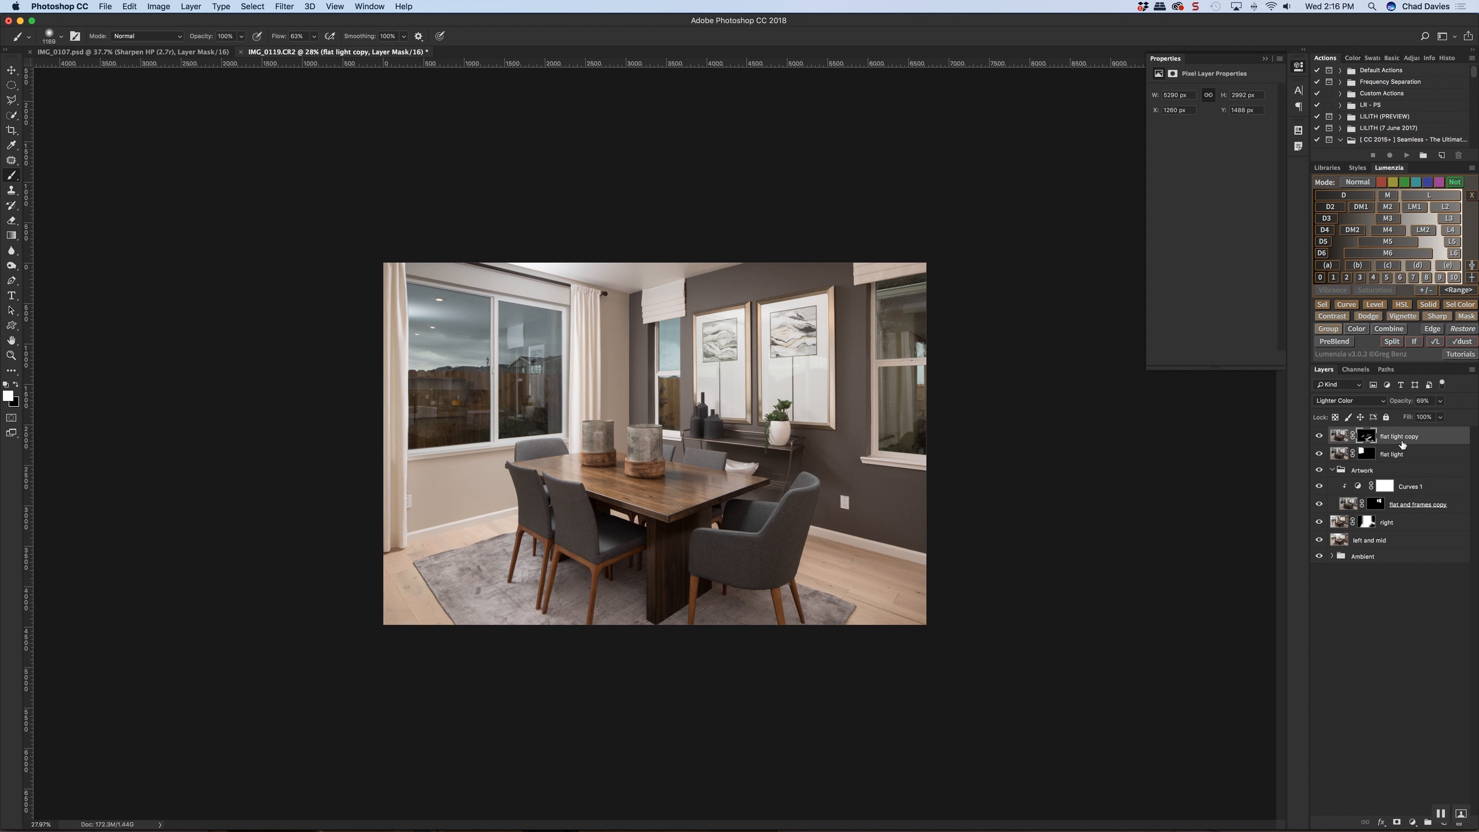
# Review the "flat light", Artwork, "Curves 1", "flat and frames copy" and "left and mid" layers one by one
pyautogui.click(1400, 455)
pyautogui.click(1402, 472)
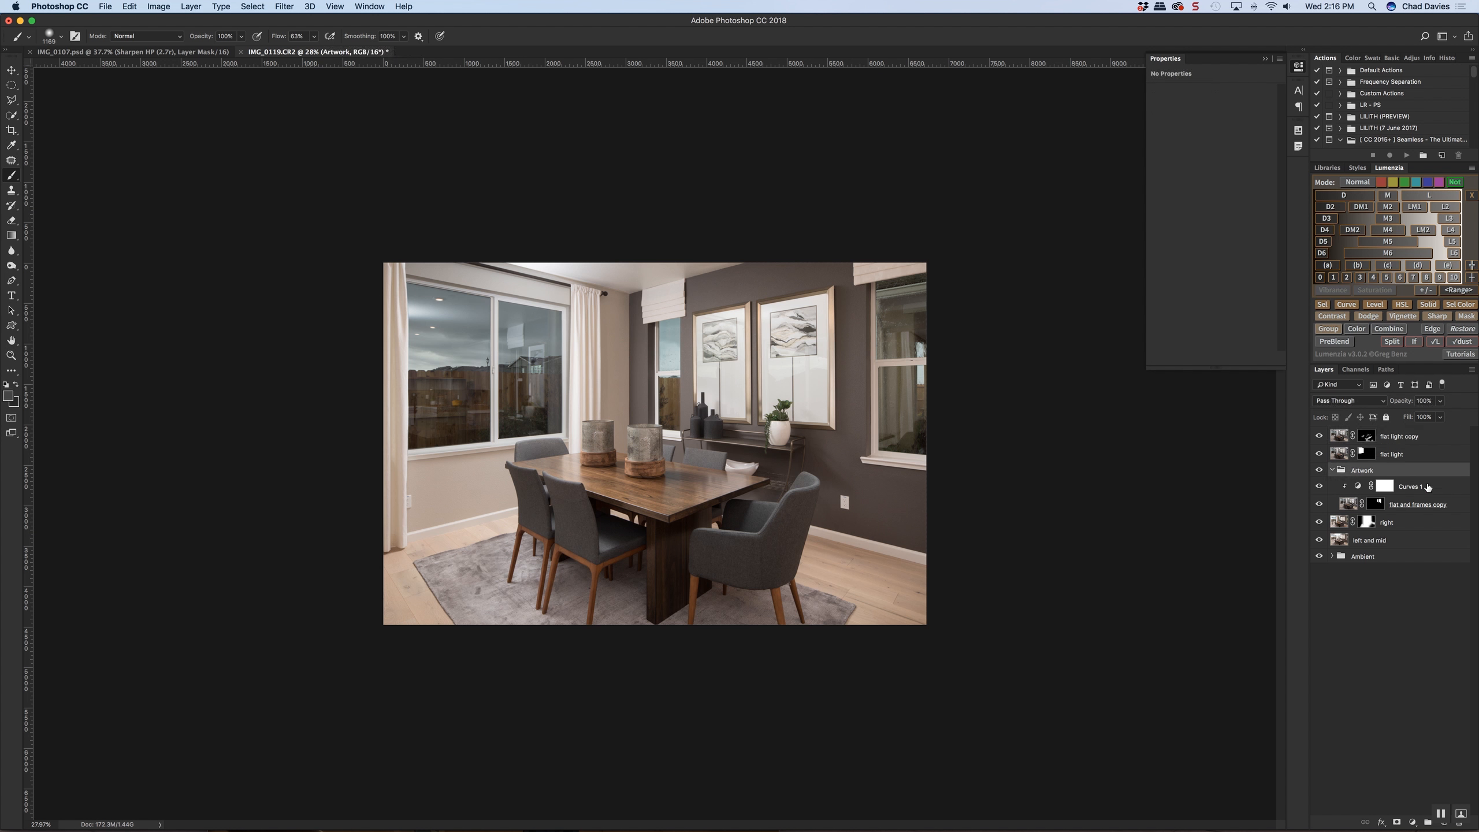
pyautogui.click(1422, 487)
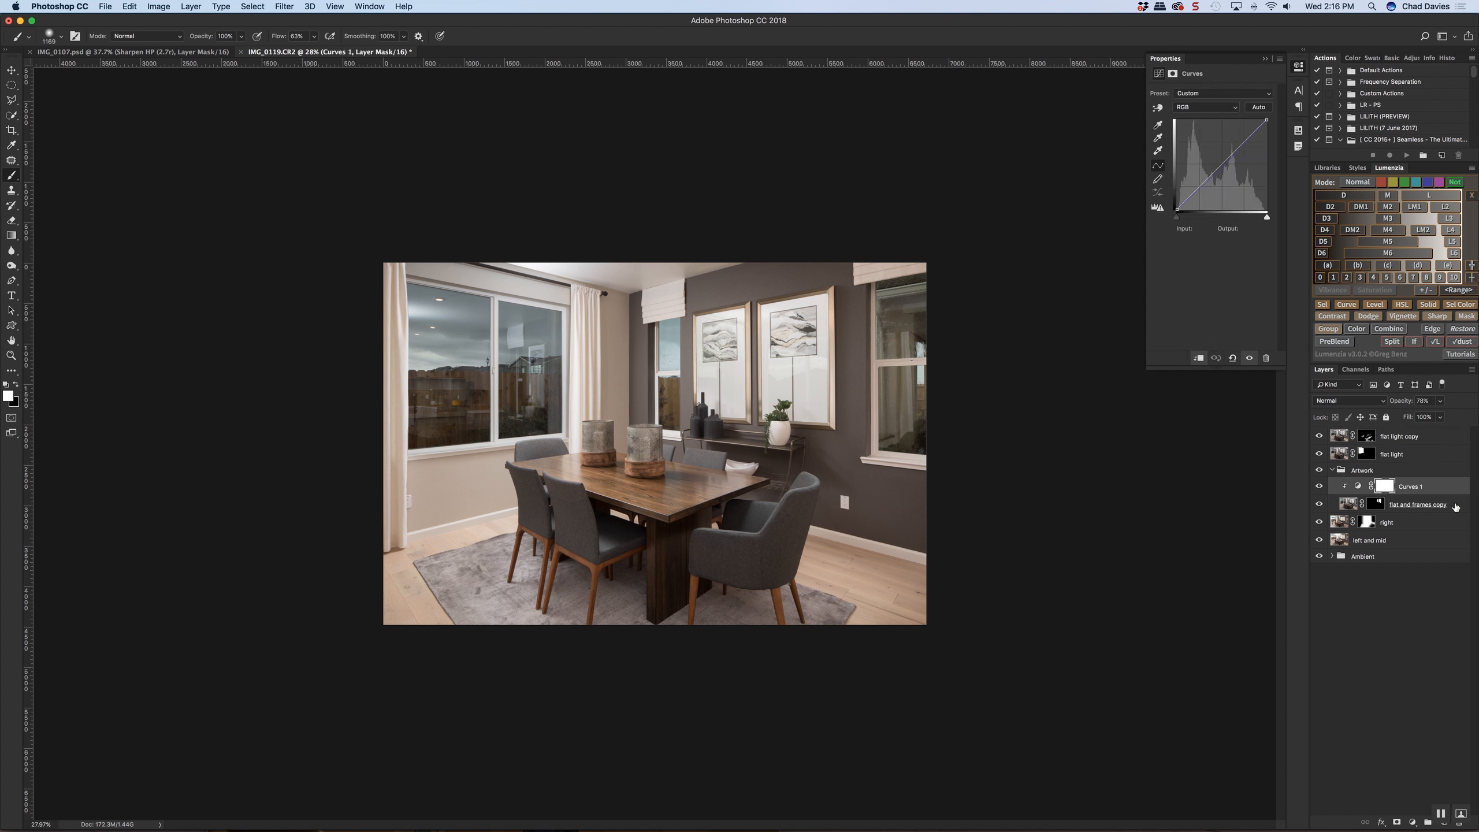
pyautogui.click(1454, 507)
pyautogui.click(1412, 537)
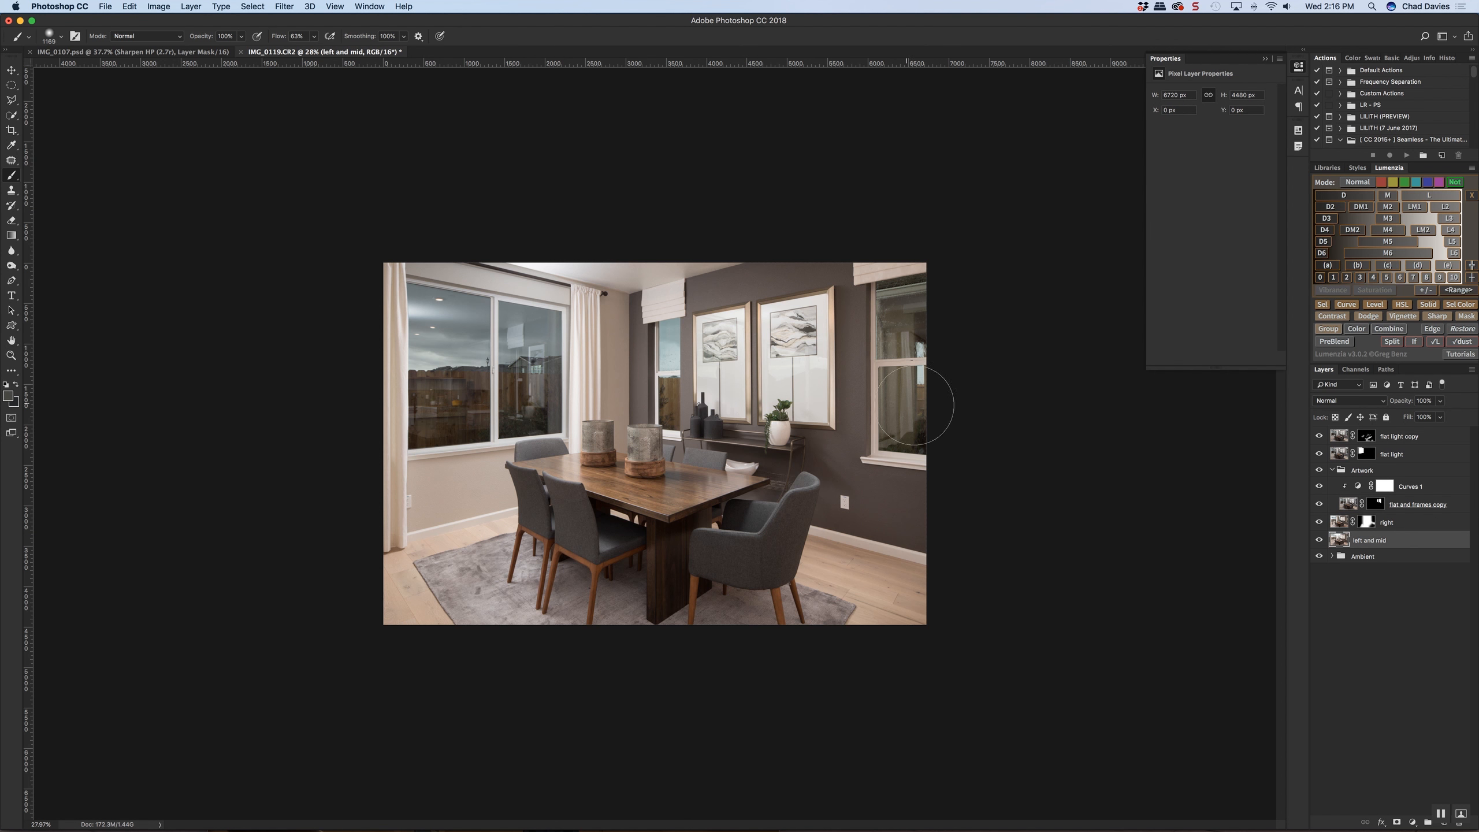
# Compare the "flat light copy" layer with its mask disabled and enabled, examining the window beside the framed art
pyautogui.click(1401, 437)
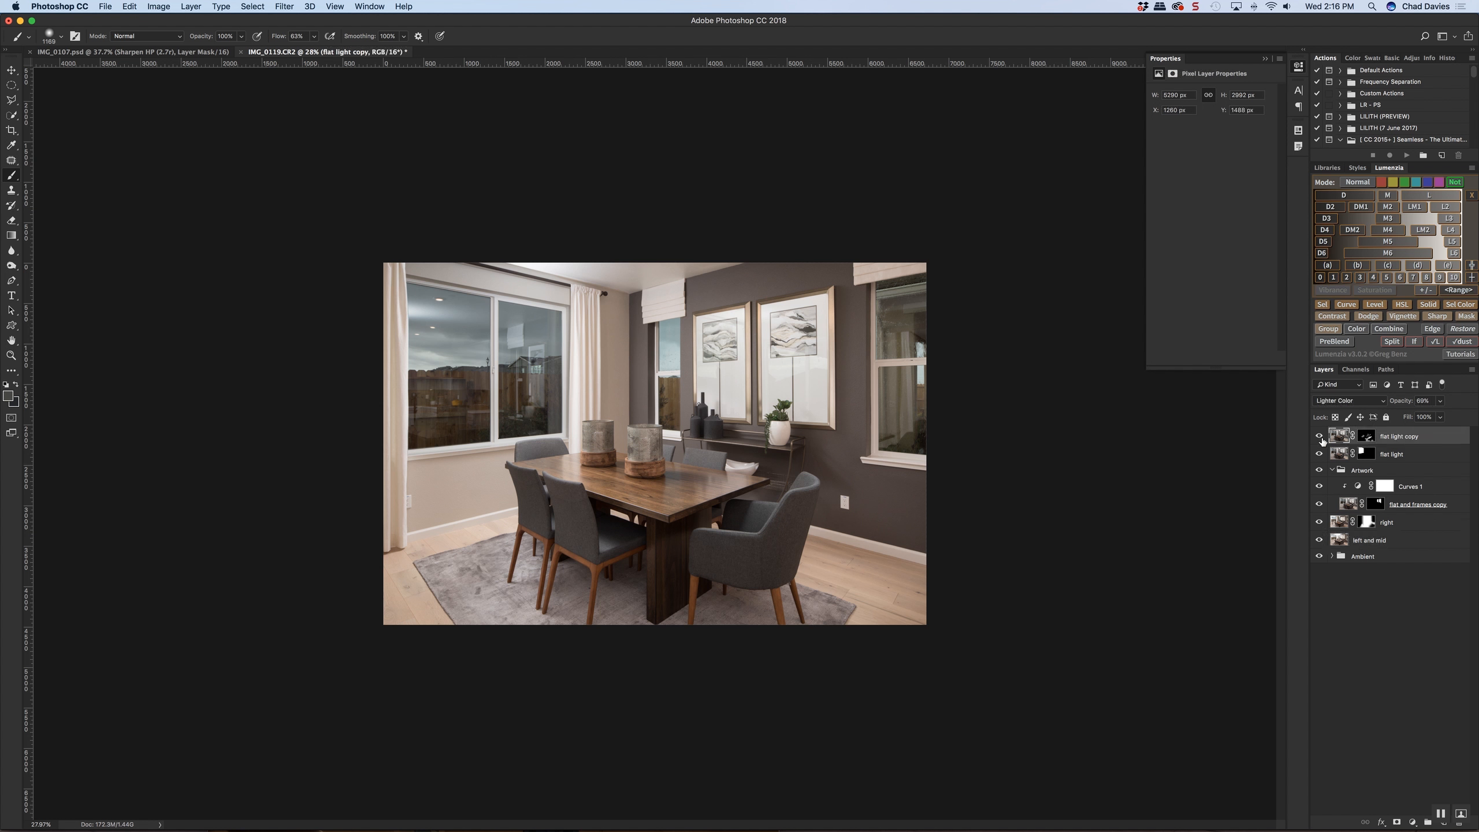
pyautogui.keyDown('shift'); pyautogui.click(1363, 438); pyautogui.keyUp('shift')
pyautogui.keyDown('shift'); pyautogui.click(1362, 440); pyautogui.keyUp('shift')
pyautogui.keyDown('shift'); pyautogui.click(1363, 441); pyautogui.keyUp('shift')
pyautogui.keyDown('shift'); pyautogui.click(1364, 440); pyautogui.keyUp('shift')
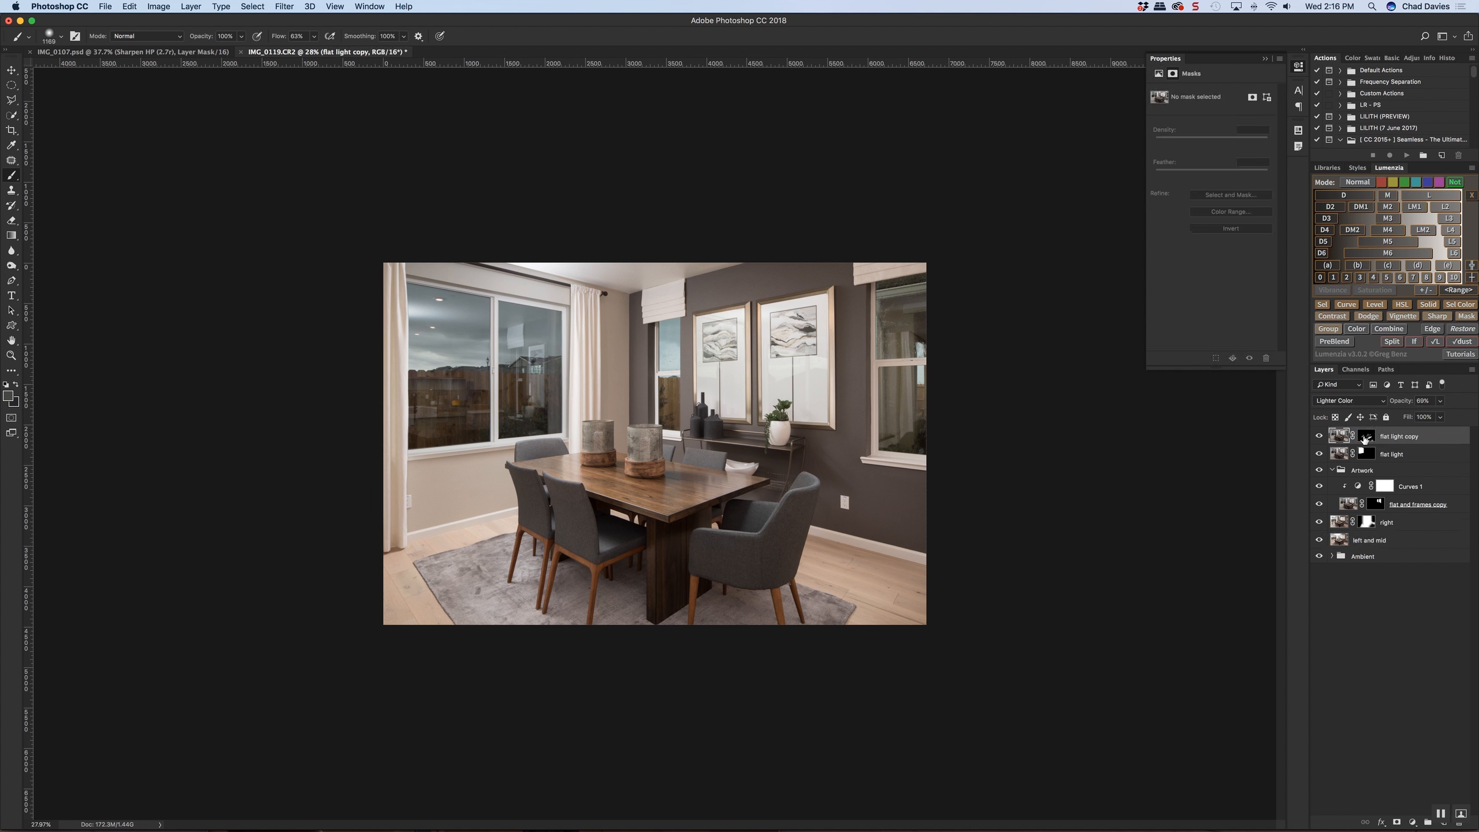
pyautogui.keyDown('shift'); pyautogui.click(1364, 440); pyautogui.keyUp('shift')
pyautogui.keyDown('shift'); pyautogui.click(1363, 439); pyautogui.keyUp('shift')
pyautogui.keyDown('shift'); pyautogui.click(1363, 440); pyautogui.keyUp('shift')
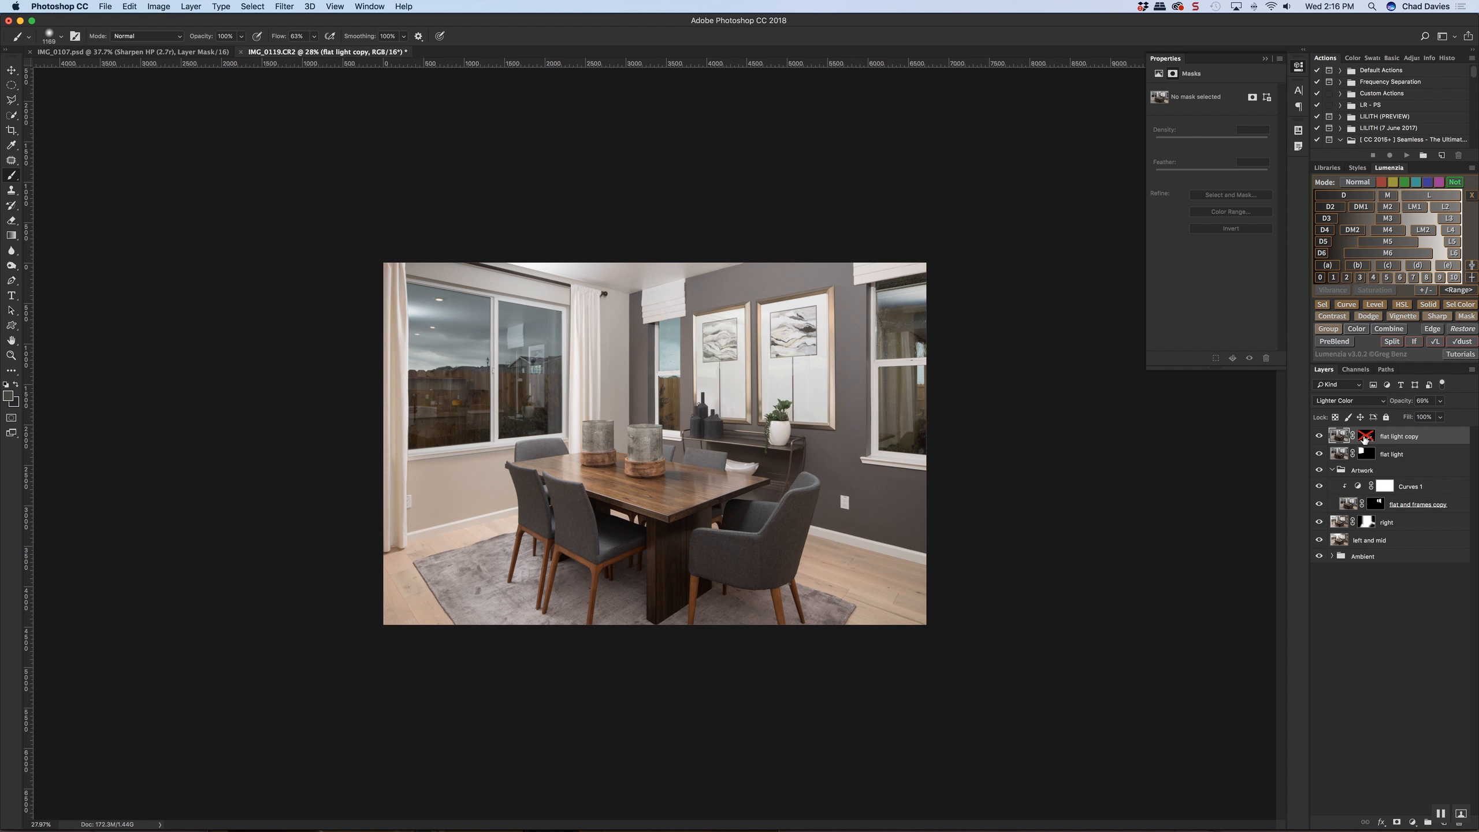
pyautogui.keyDown('shift'); pyautogui.click(1363, 440); pyautogui.keyUp('shift')
pyautogui.click(1364, 440)
# Brush the window beside the framed art into the "flat light copy" mask and rename the layer "lighten"
pyautogui.moveTo(875, 362); pyautogui.dragTo(852, 362)
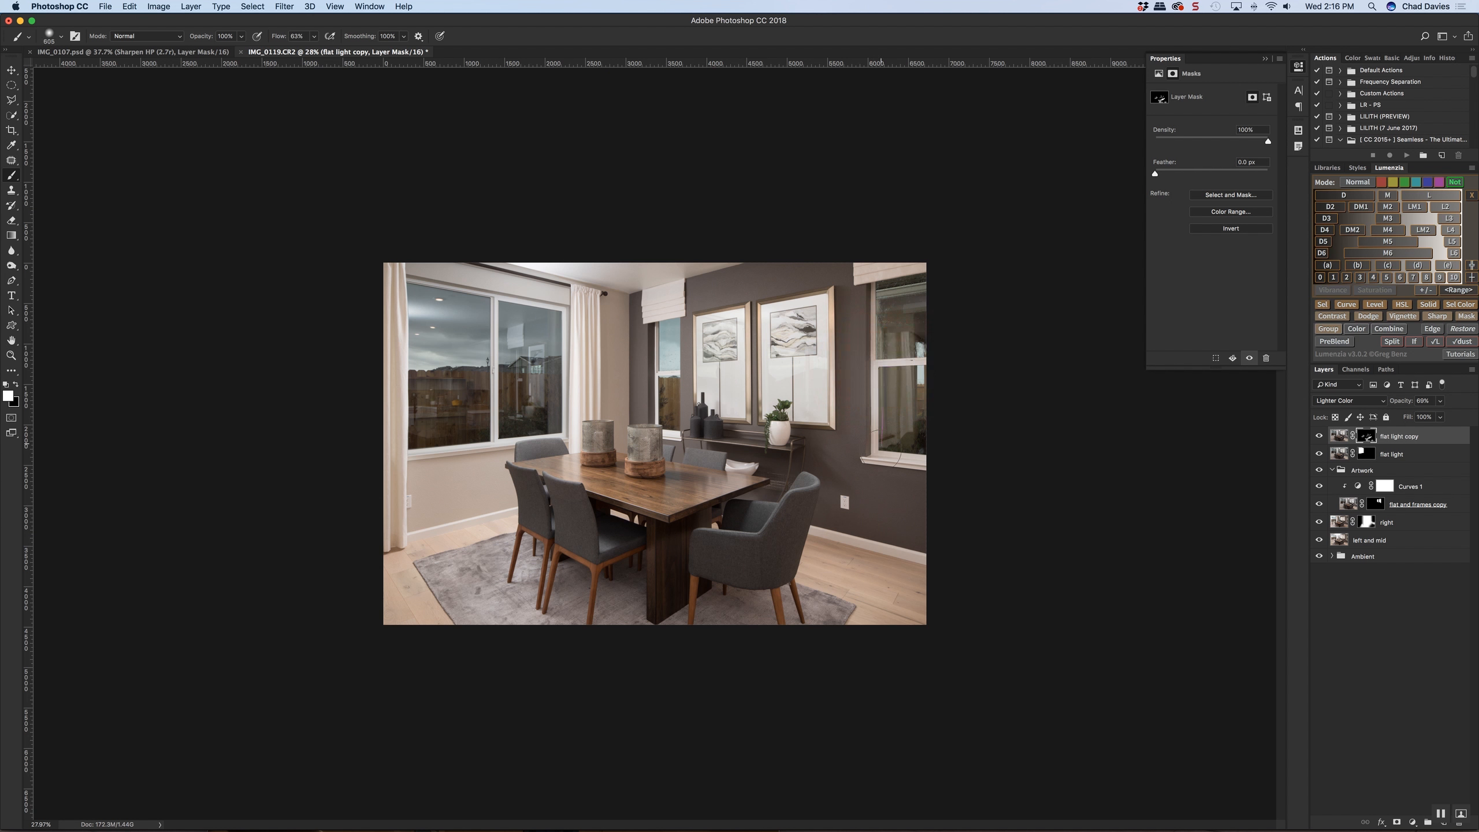
pyautogui.doubleClick(1390, 438)
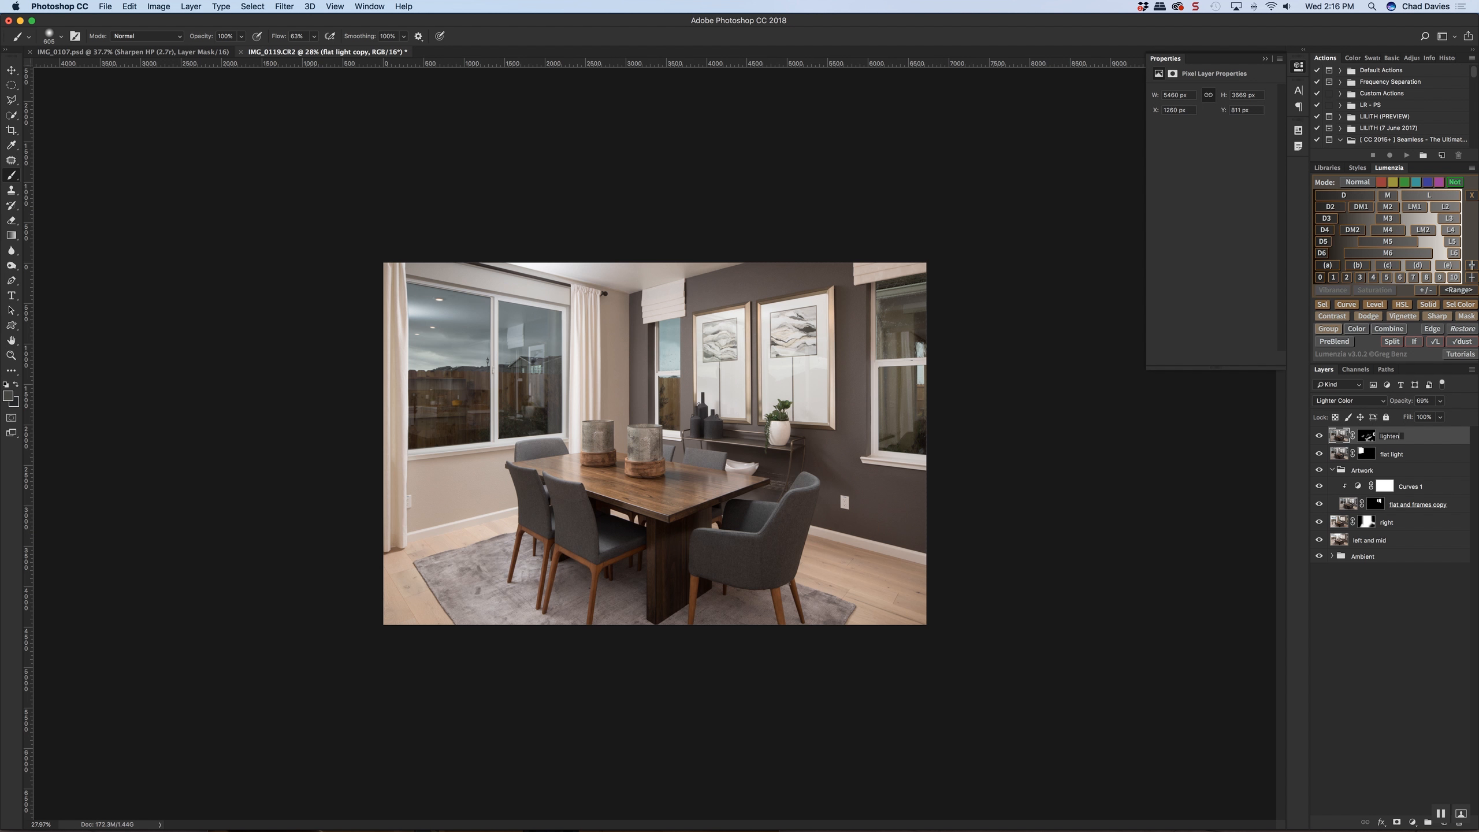
pyautogui.press('Return')
pyautogui.moveTo(918, 444); pyautogui.dragTo(889, 460)
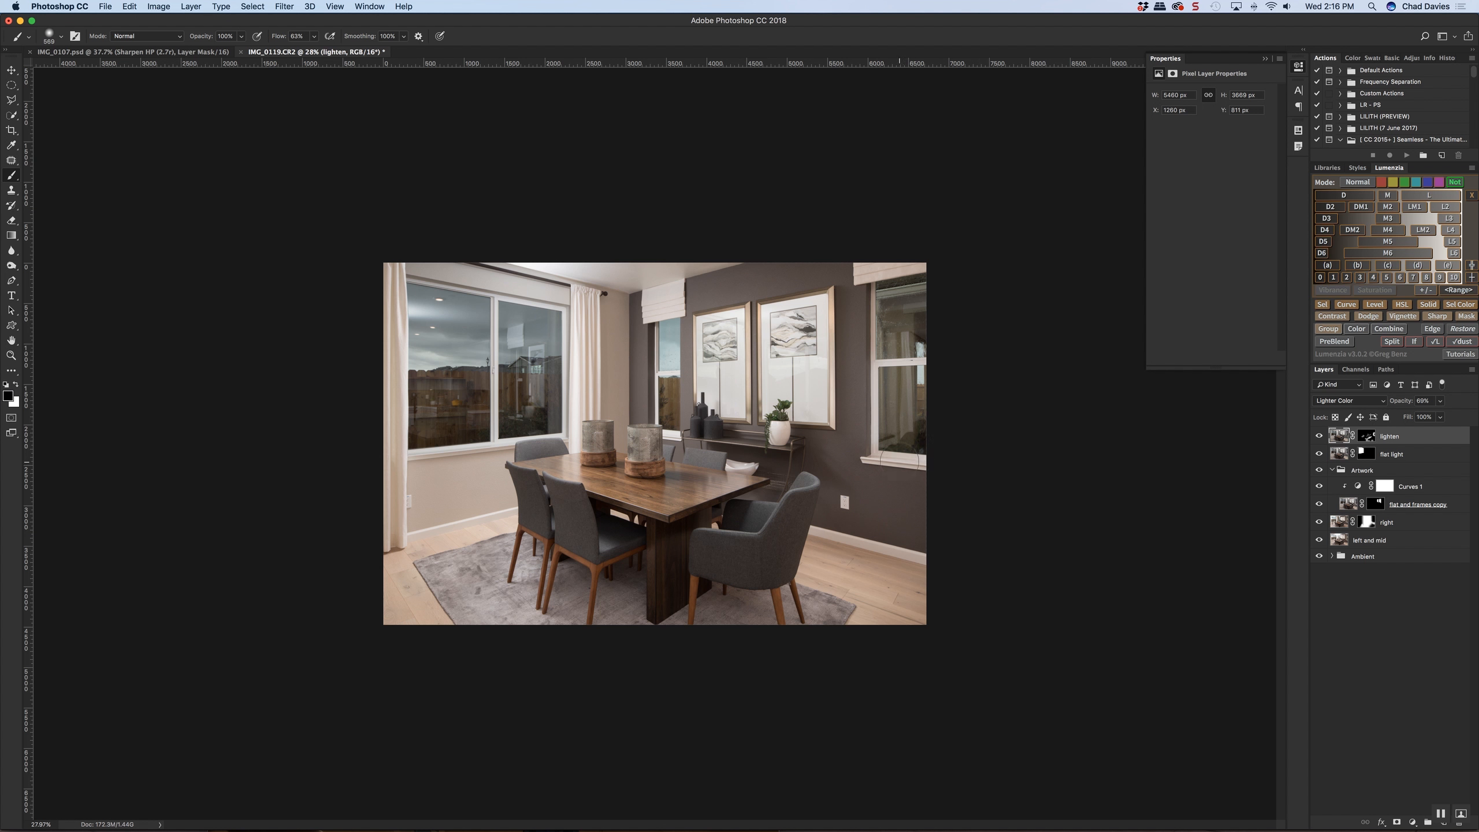
pyautogui.moveTo(906, 457); pyautogui.dragTo(910, 458)
# Quick-select the glass of the window beside the art, invert the selection and paint white over the window frame
pyautogui.click(12, 116)
pyautogui.moveTo(922, 435); pyautogui.dragTo(903, 338)
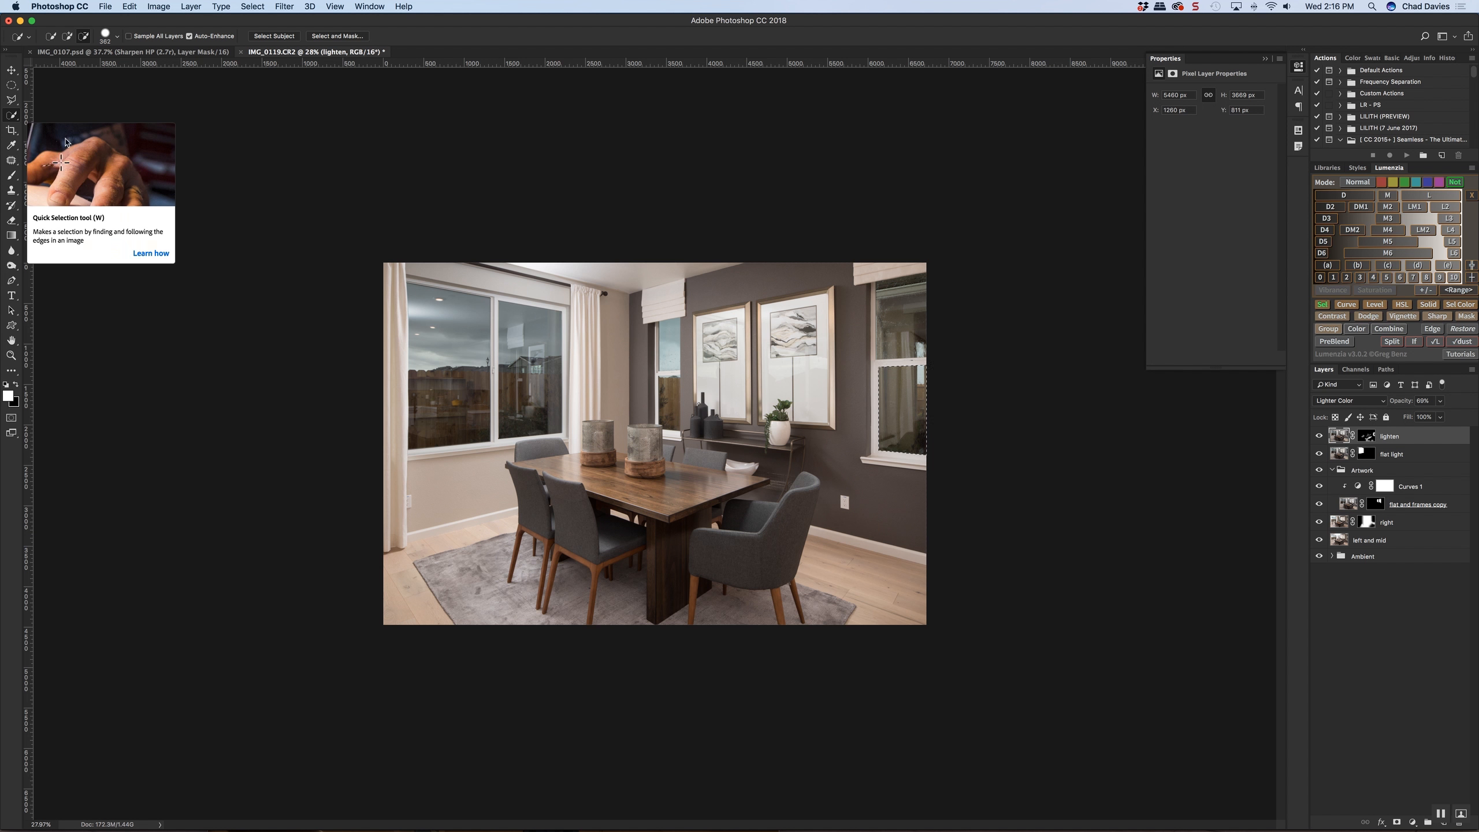
pyautogui.keyDown('ctrl'); pyautogui.keyDown('alt'); pyautogui.click(901, 334); pyautogui.keyUp('alt'); pyautogui.keyUp('ctrl')
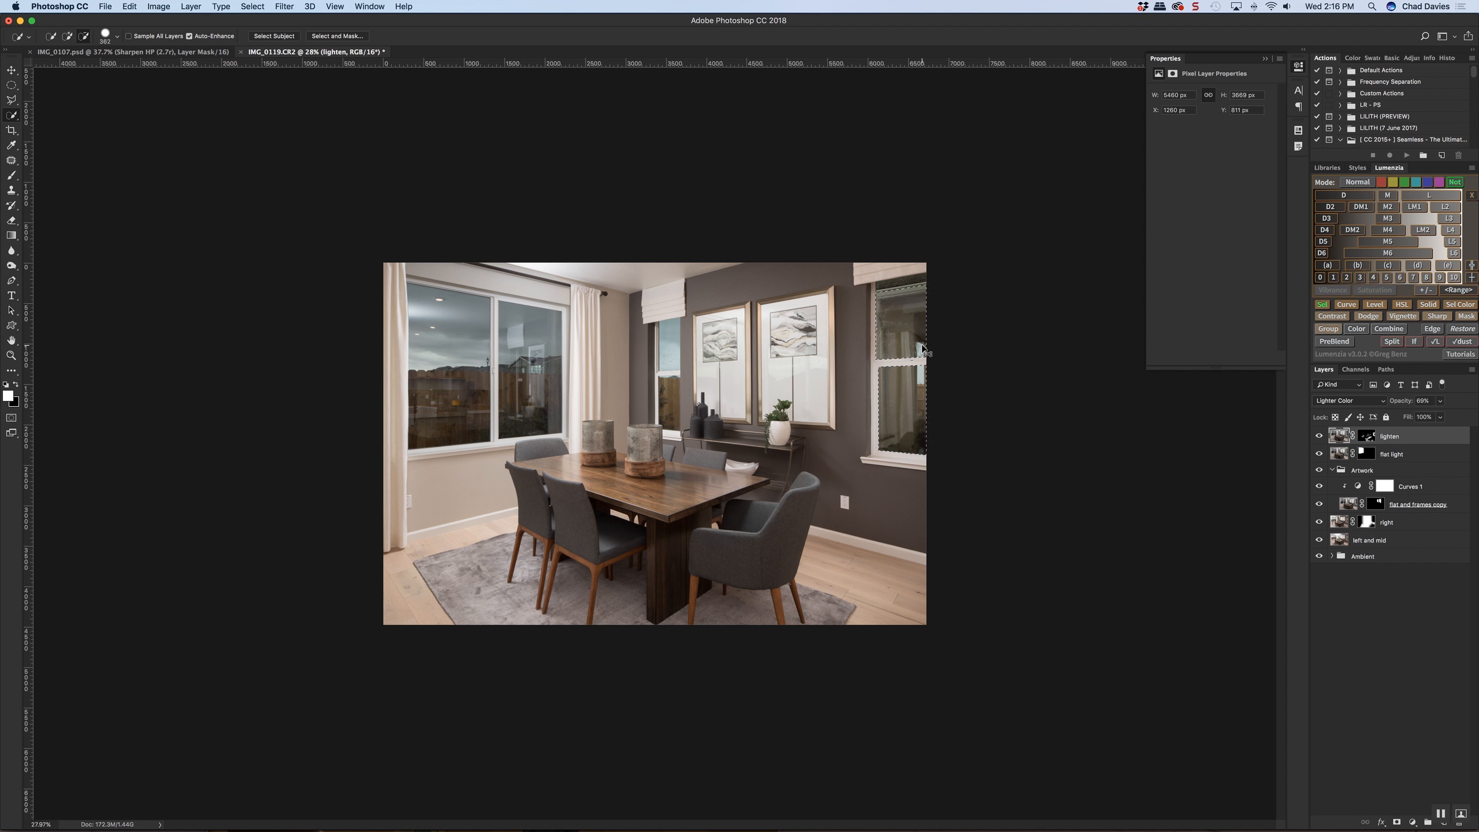
pyautogui.hotkey('ctrl', 'shift', 'i')
pyautogui.press('b')
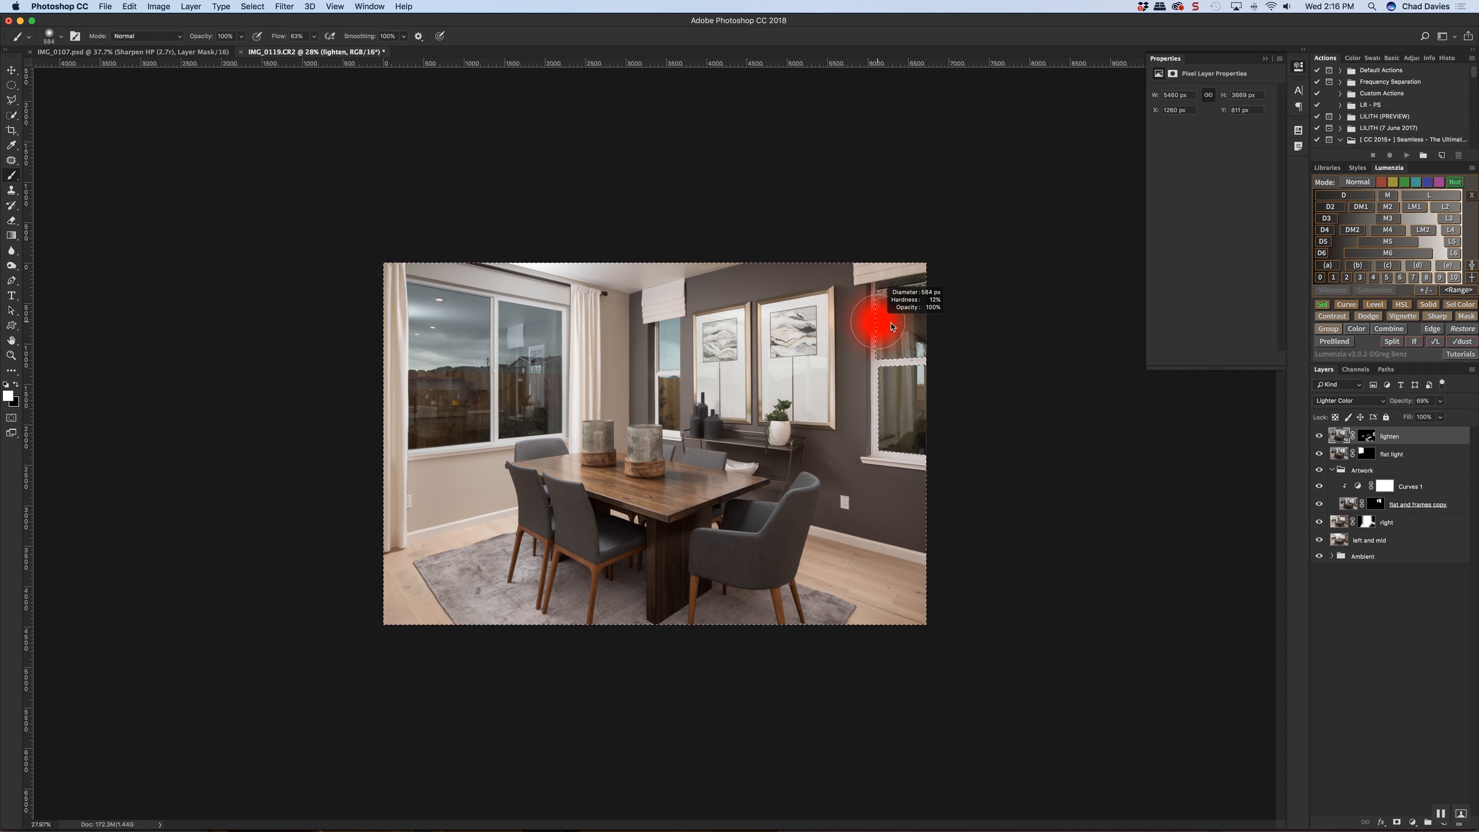
pyautogui.moveTo(908, 320); pyautogui.dragTo(871, 334)
pyautogui.press('x')
pyautogui.press('x')
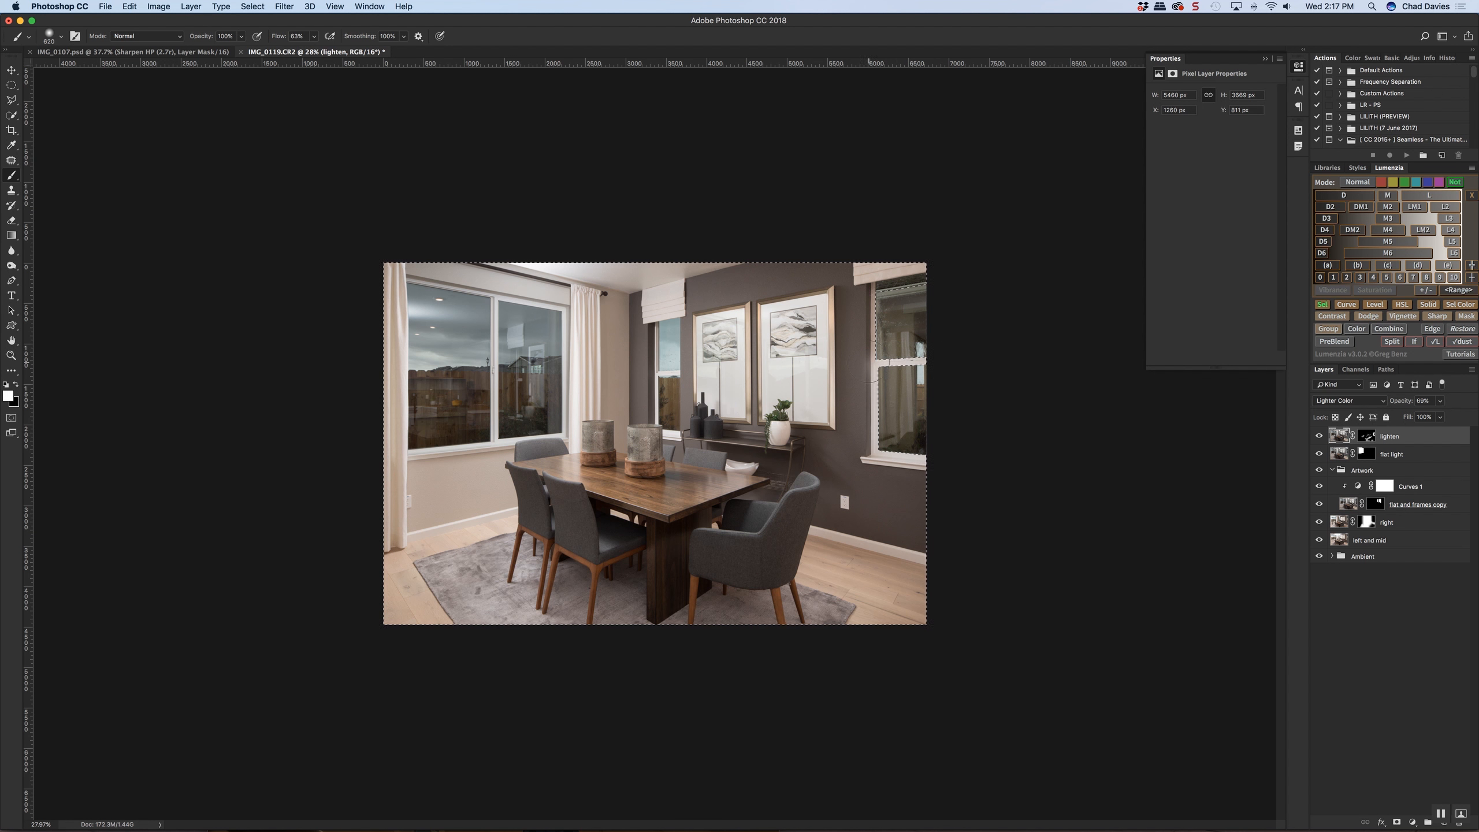
# Check the layer with its mask off and on, clear the selection and undo the window painting and layer rename
pyautogui.keyDown('shift'); pyautogui.click(1366, 441); pyautogui.keyUp('shift')
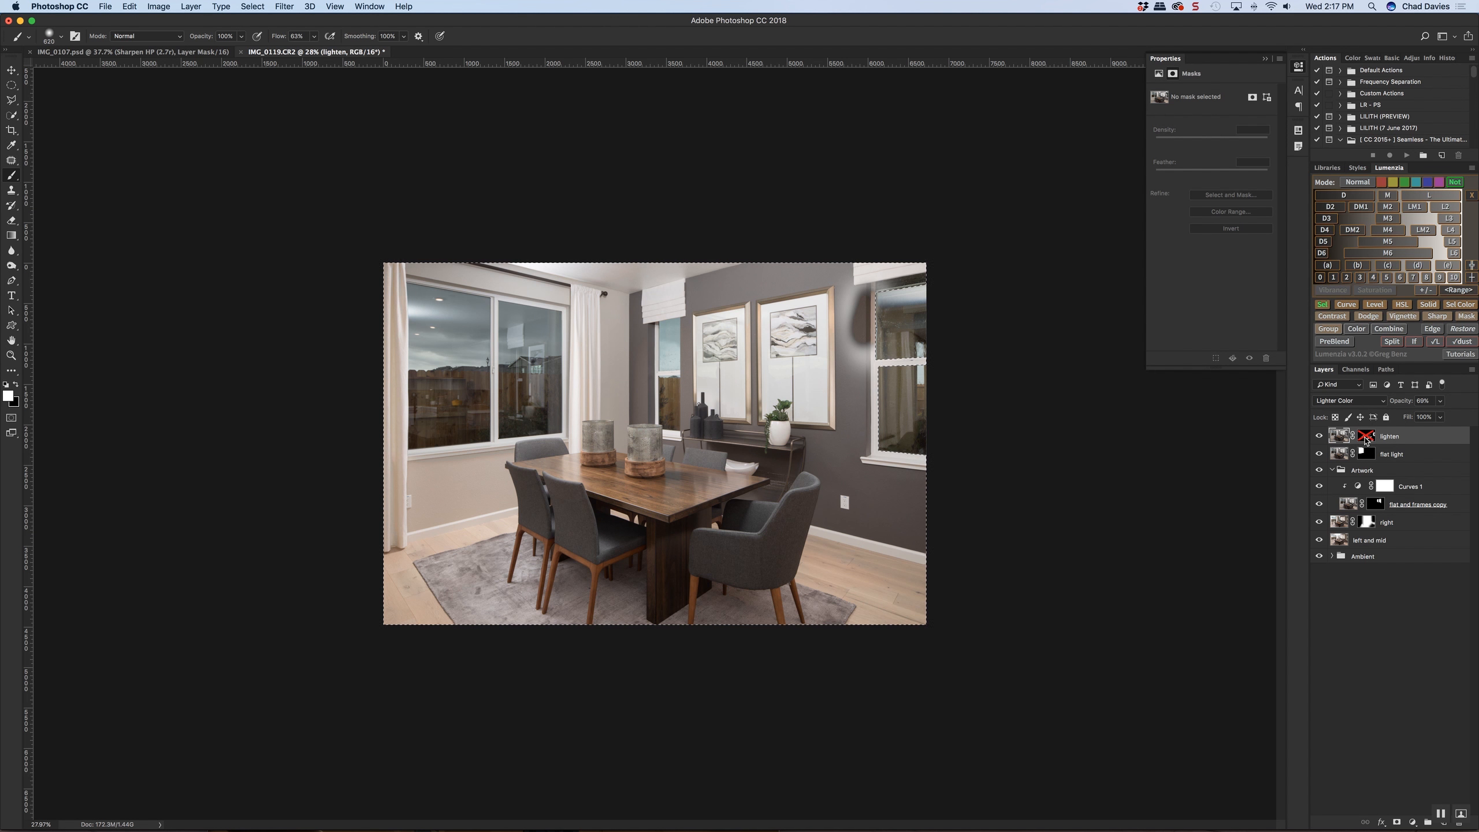
pyautogui.keyDown('shift'); pyautogui.click(1365, 441); pyautogui.keyUp('shift')
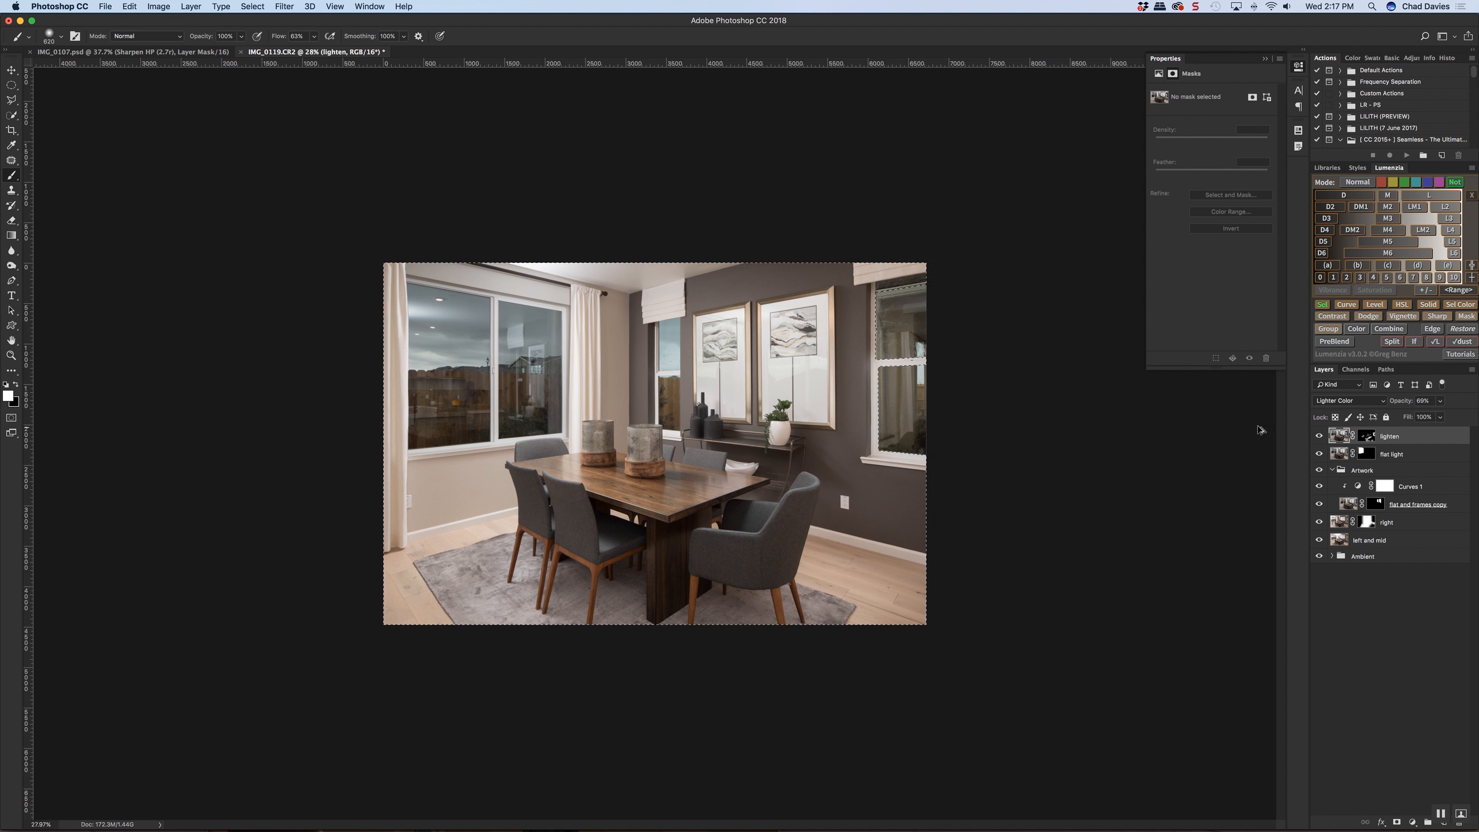
pyautogui.press('super+d')
pyautogui.press('alt+super+z')
pyautogui.press('alt+super+z')
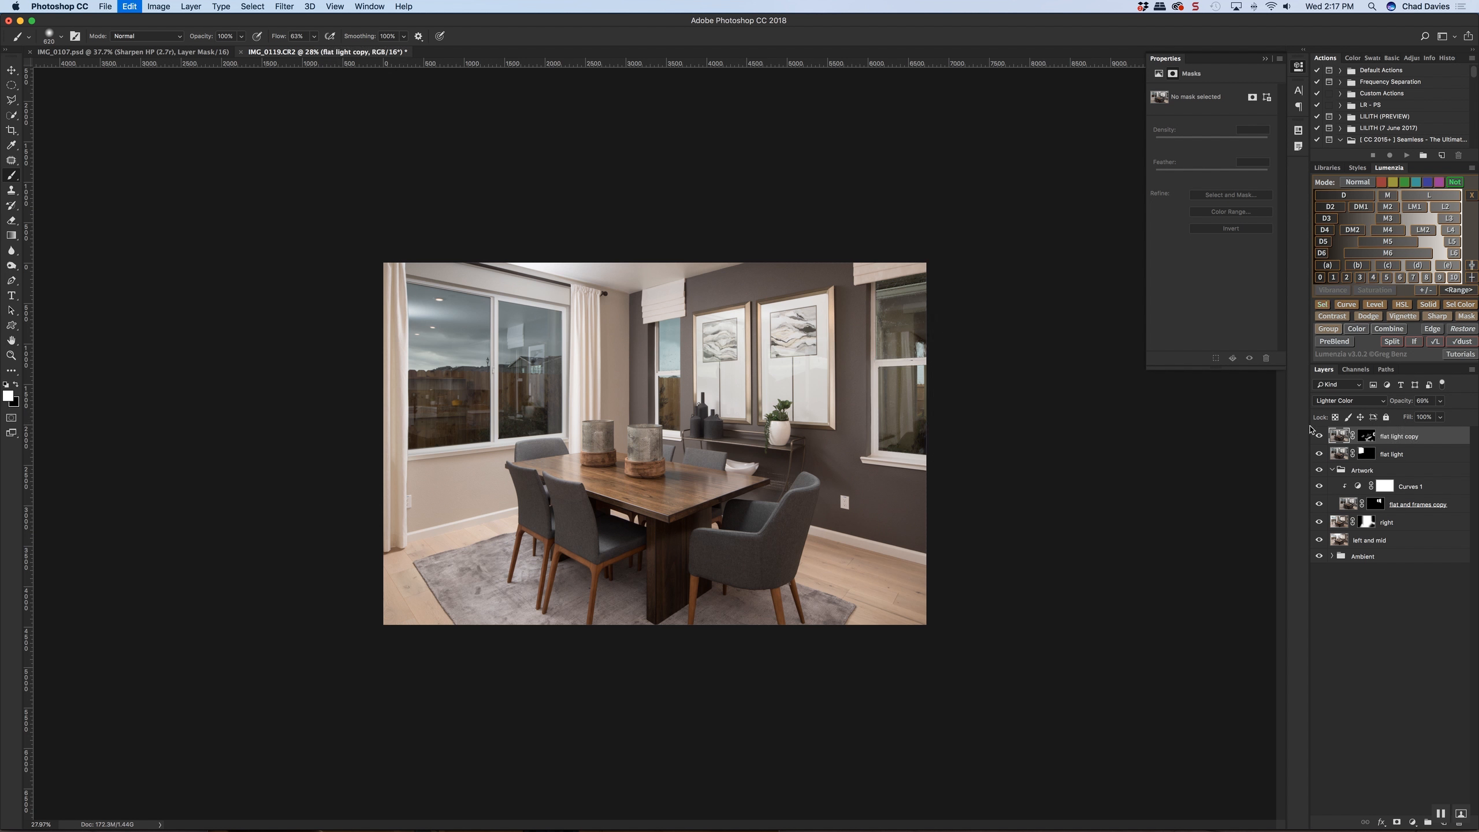
# Quick-select the glass panes of the window beside the framed art and invert the selection
pyautogui.keyDown('shift'); pyautogui.click(1366, 441); pyautogui.keyUp('shift')
pyautogui.keyDown('shift'); pyautogui.click(1366, 440); pyautogui.keyUp('shift')
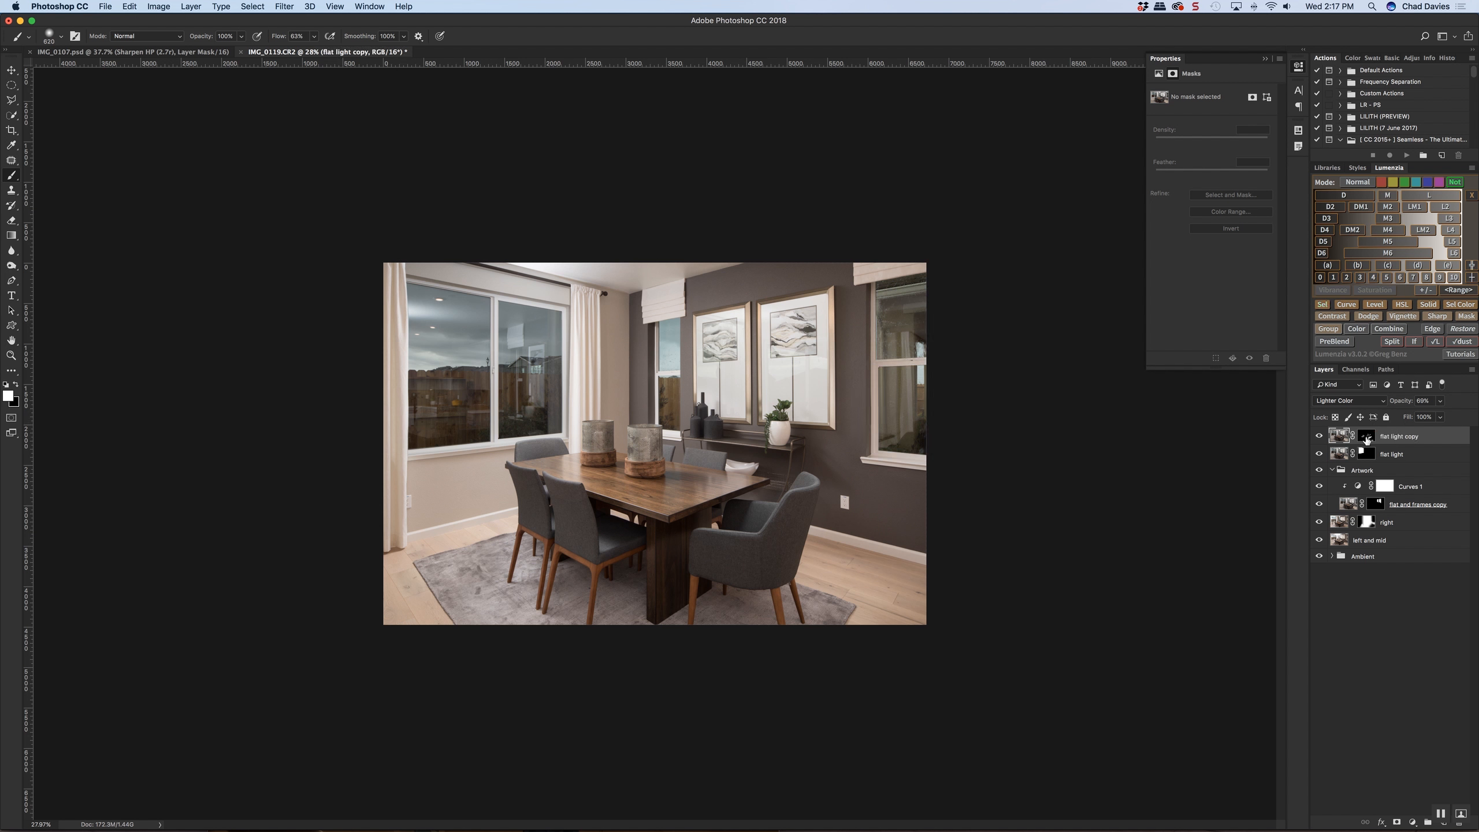
pyautogui.moveTo(926, 410); pyautogui.dragTo(911, 410)
pyautogui.click(17, 117)
pyautogui.moveTo(918, 403); pyautogui.dragTo(920, 407)
pyautogui.click(919, 407)
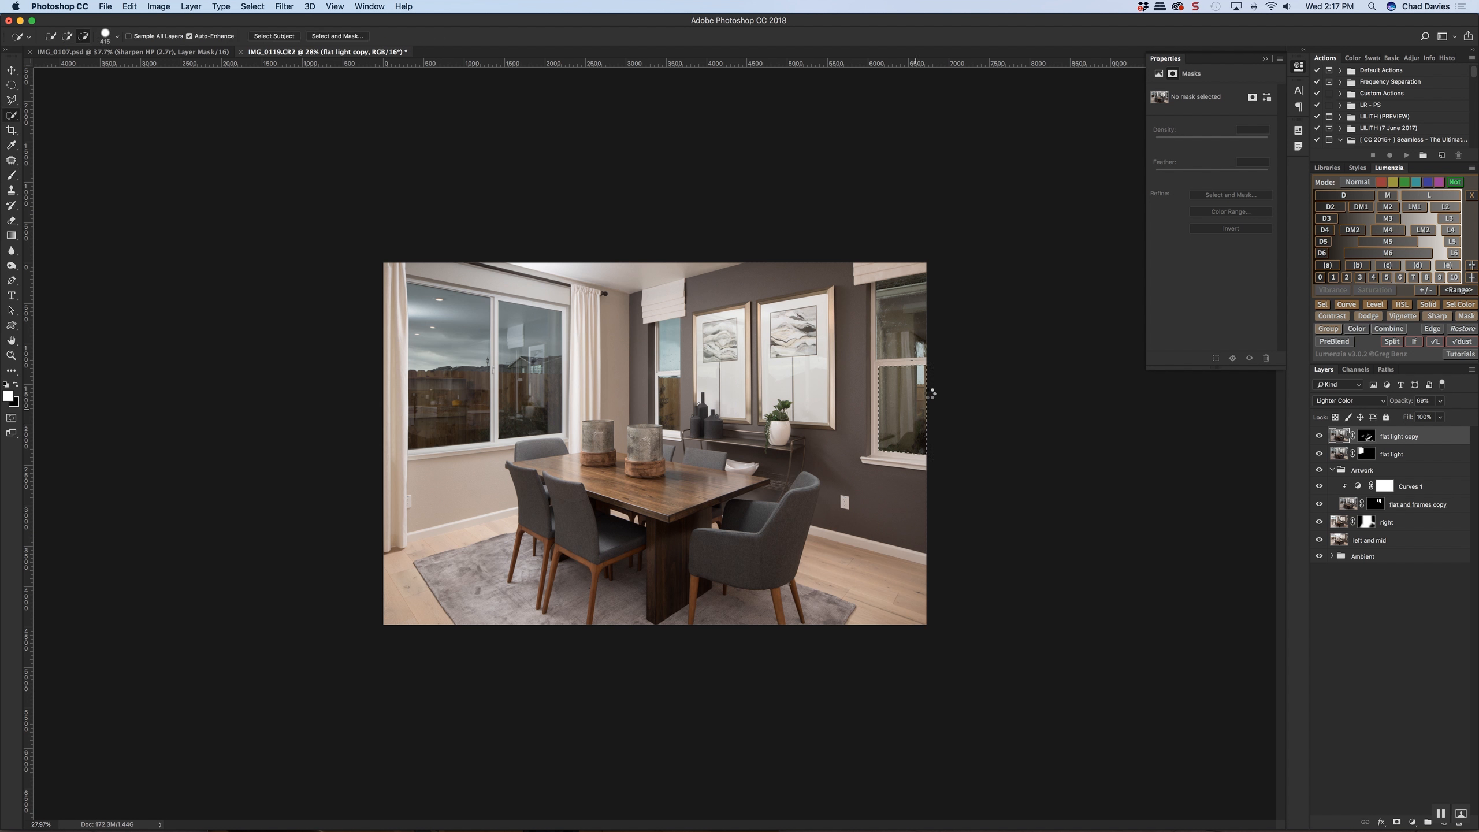
pyautogui.press('super+shift+i')
# Paint white on the "flat light copy" mask over that window's frame, sill and shade, keeping the glass protected, and deselect
pyautogui.click(1366, 436)
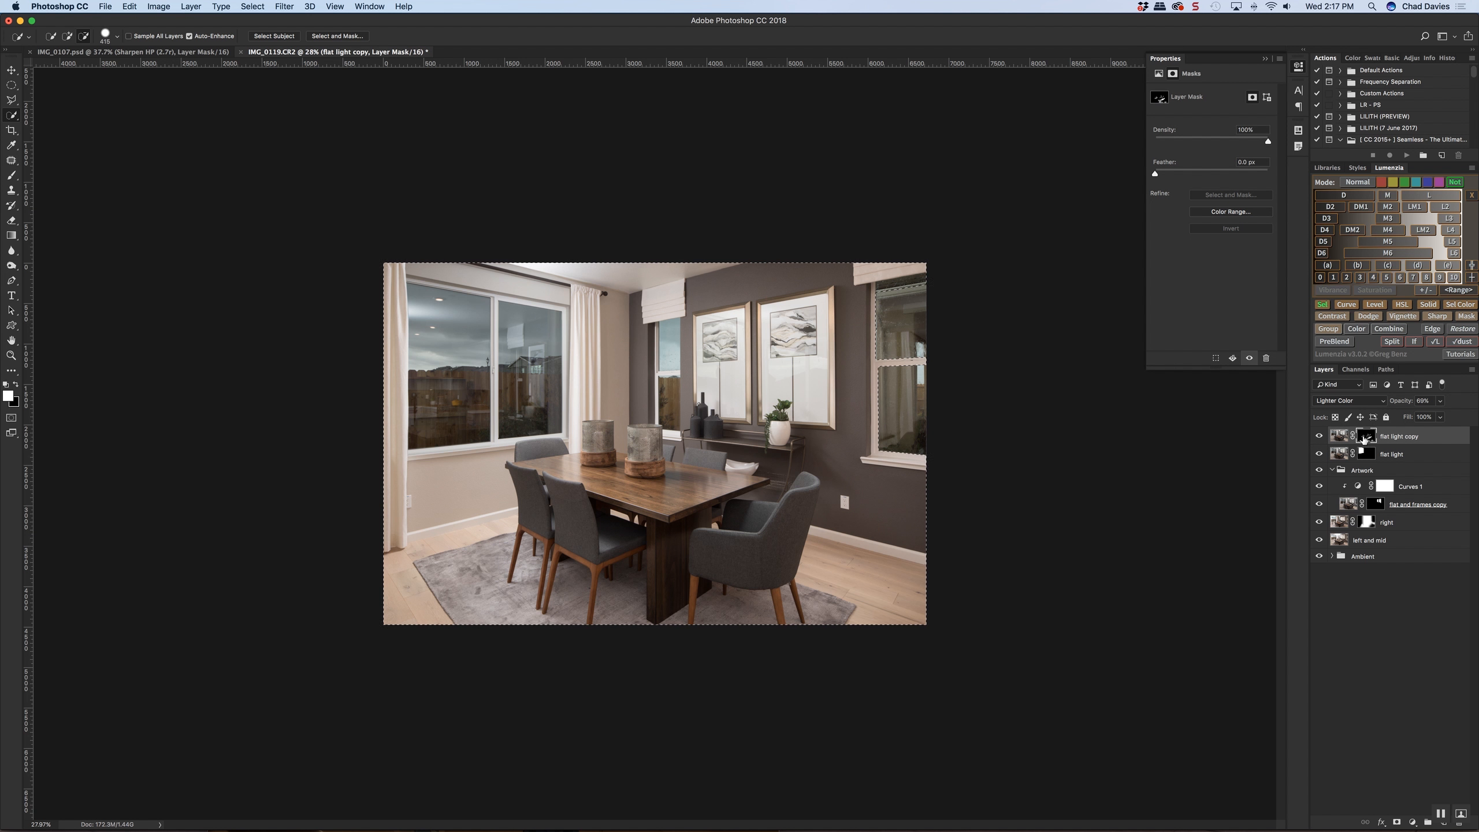
pyautogui.press('b')
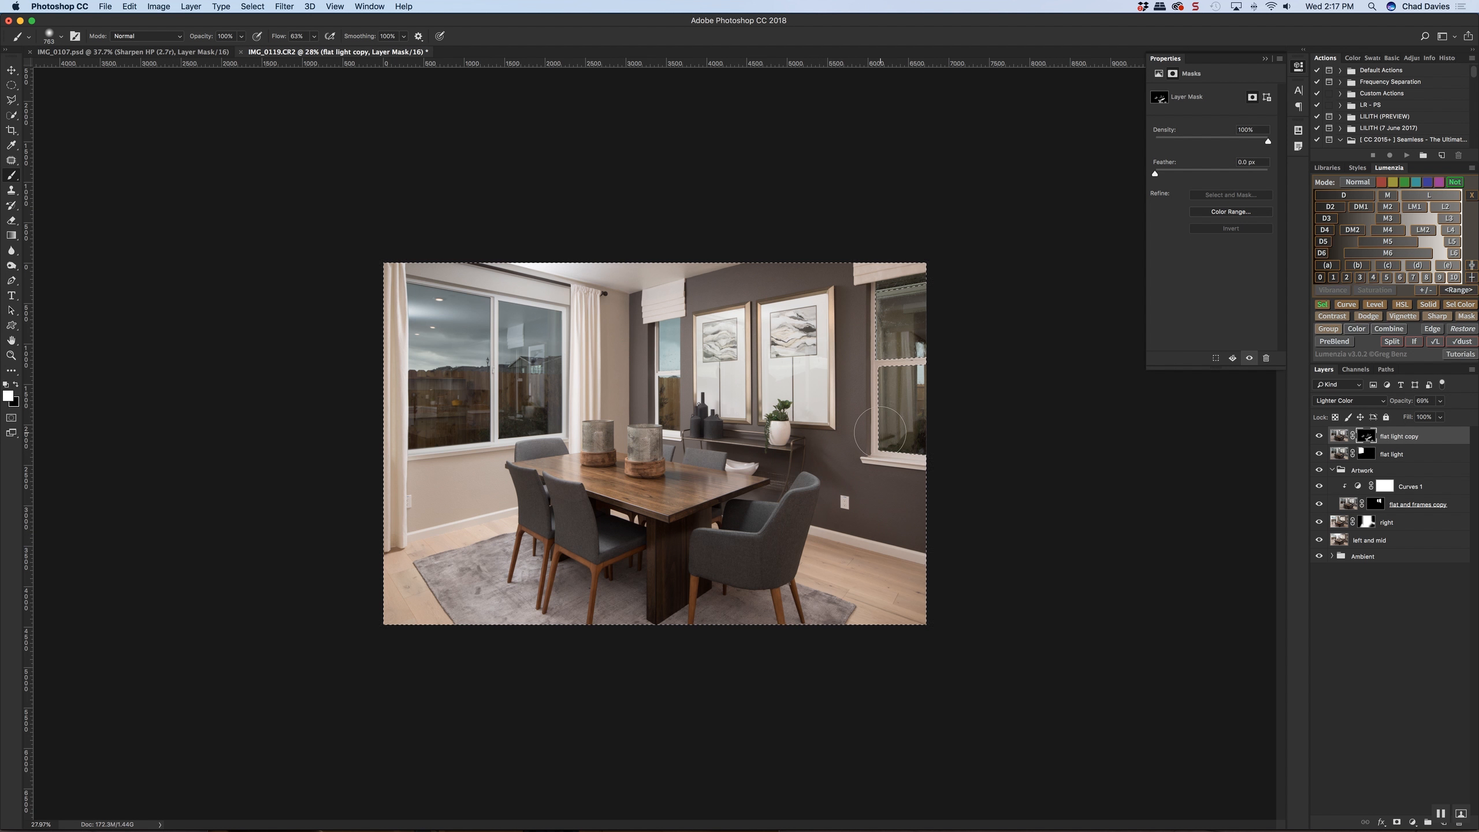
pyautogui.moveTo(891, 433)
pyautogui.mouseDown()
pyautogui.moveTo(931, 455)
pyautogui.moveTo(892, 455)
pyautogui.moveTo(869, 294)
pyautogui.mouseUp()
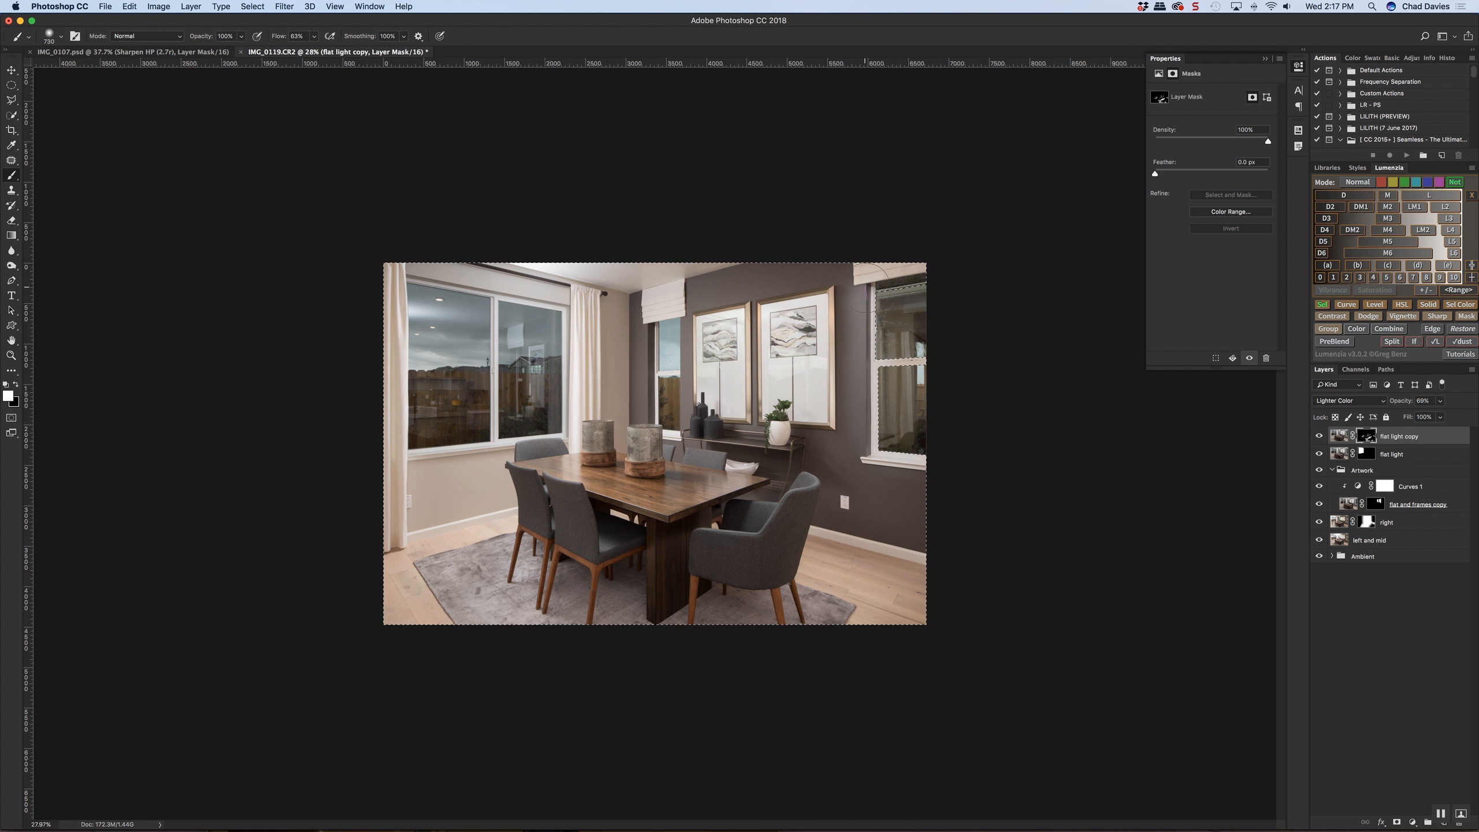
pyautogui.moveTo(874, 368); pyautogui.dragTo(1022, 363)
pyautogui.press('super+d')
pyautogui.moveTo(874, 365); pyautogui.dragTo(868, 391)
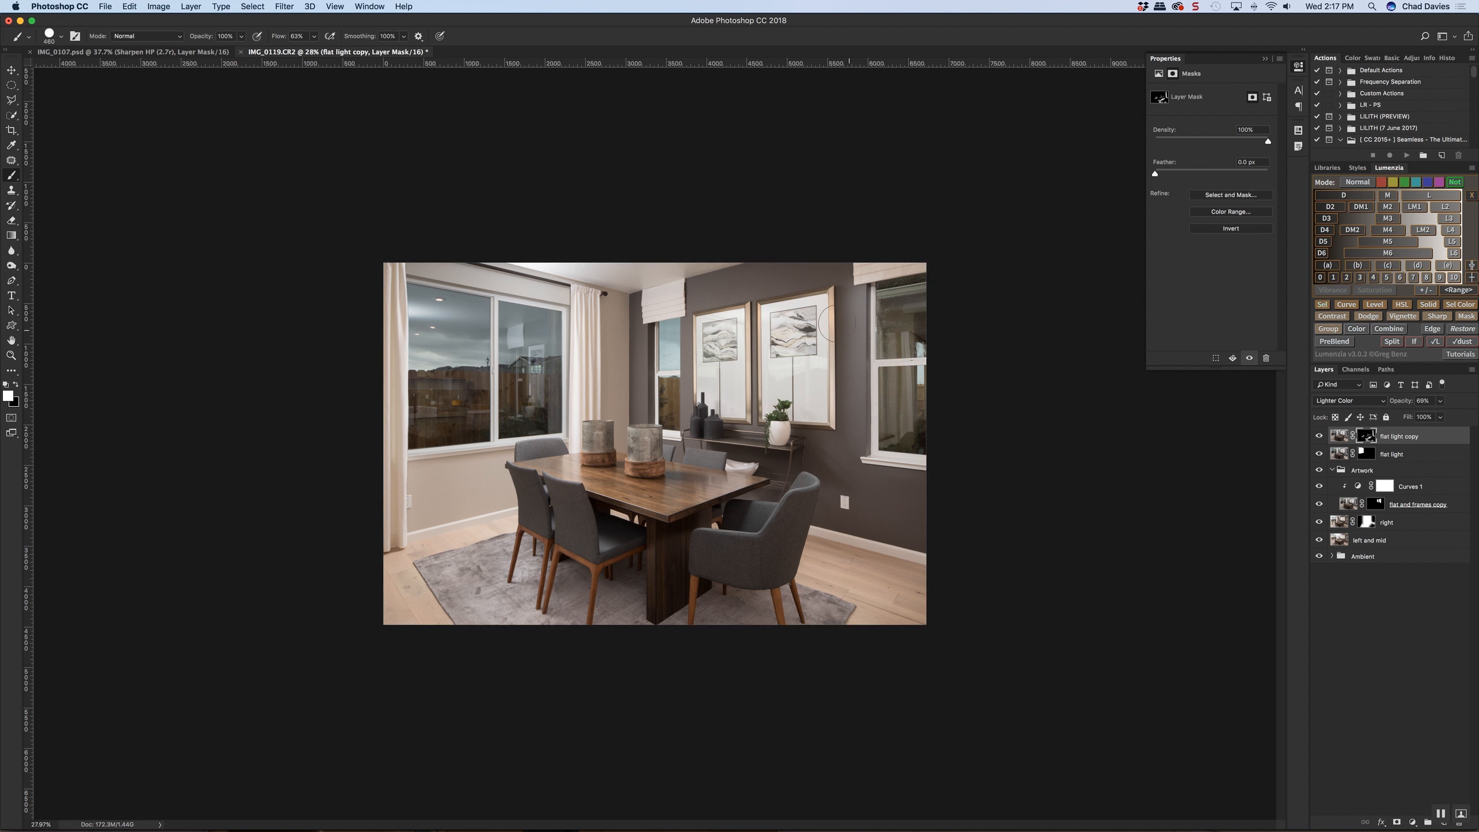
# Outline the dark wall between the framed art and the window with a polygonal selection for mask cleanup, and clear the selection
pyautogui.click(11, 99)
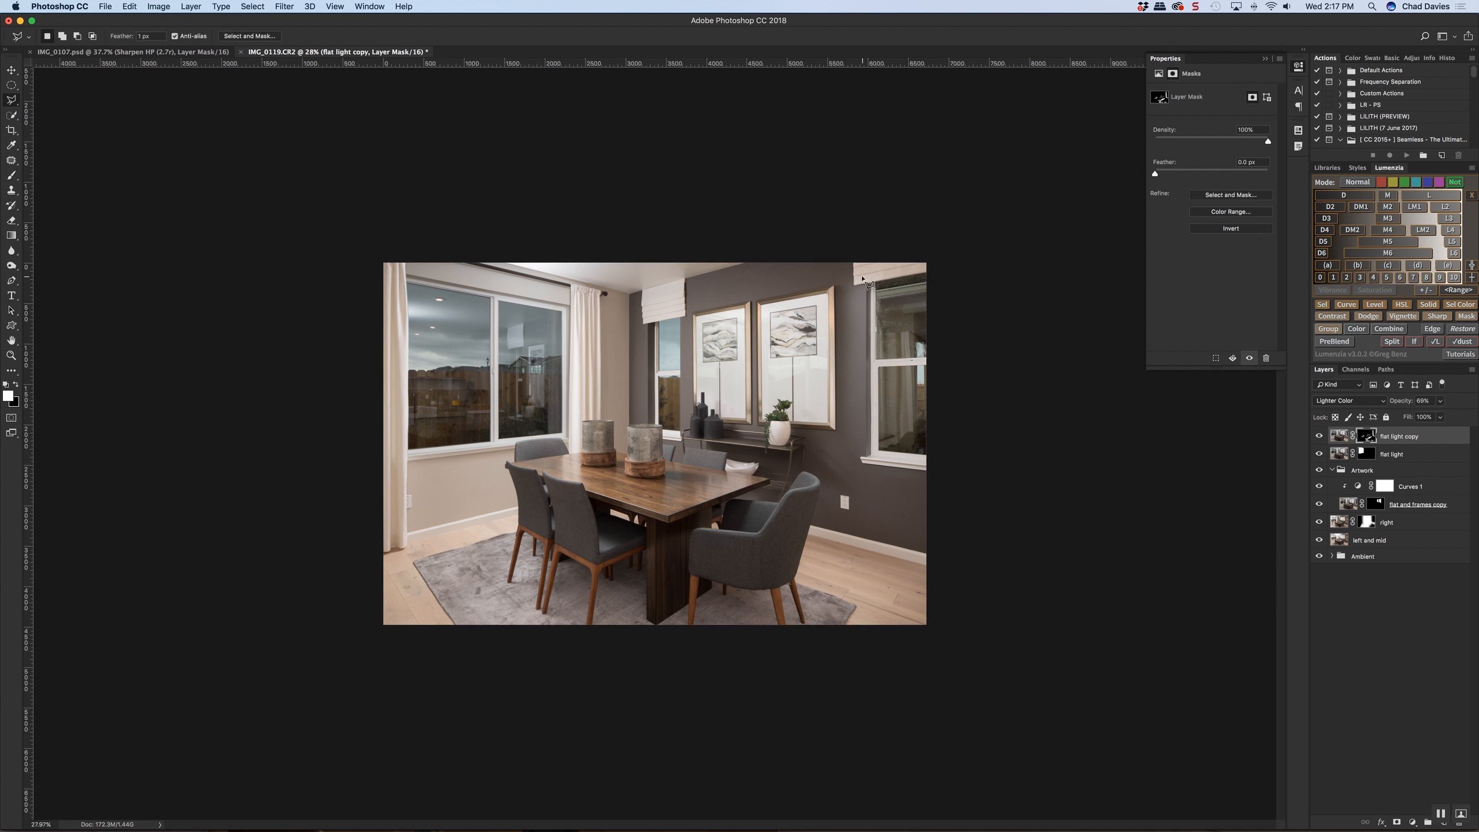
pyautogui.press('super+equal')
pyautogui.click(1005, 181)
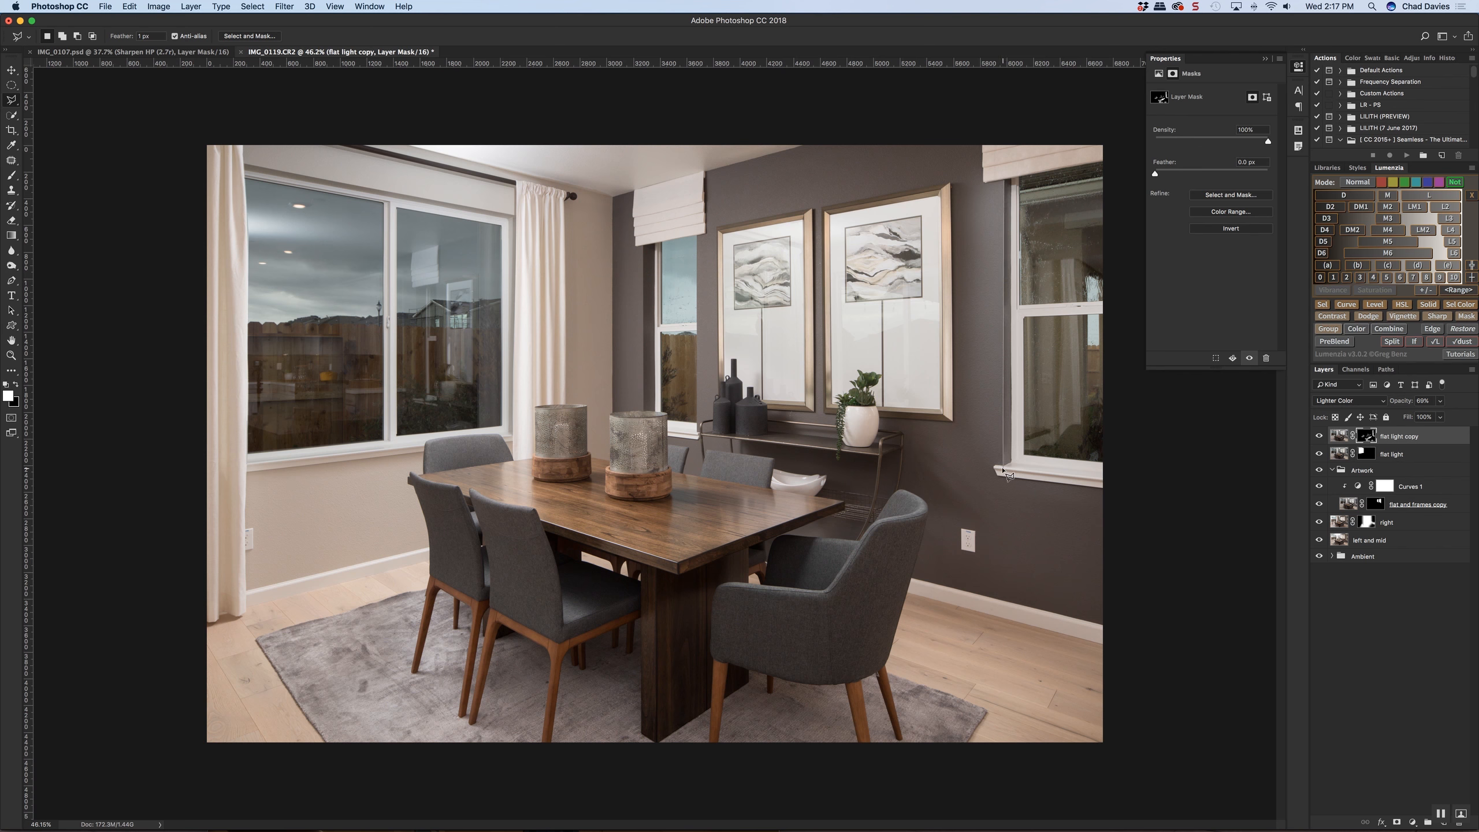
pyautogui.scroll(5, 1009, 468)
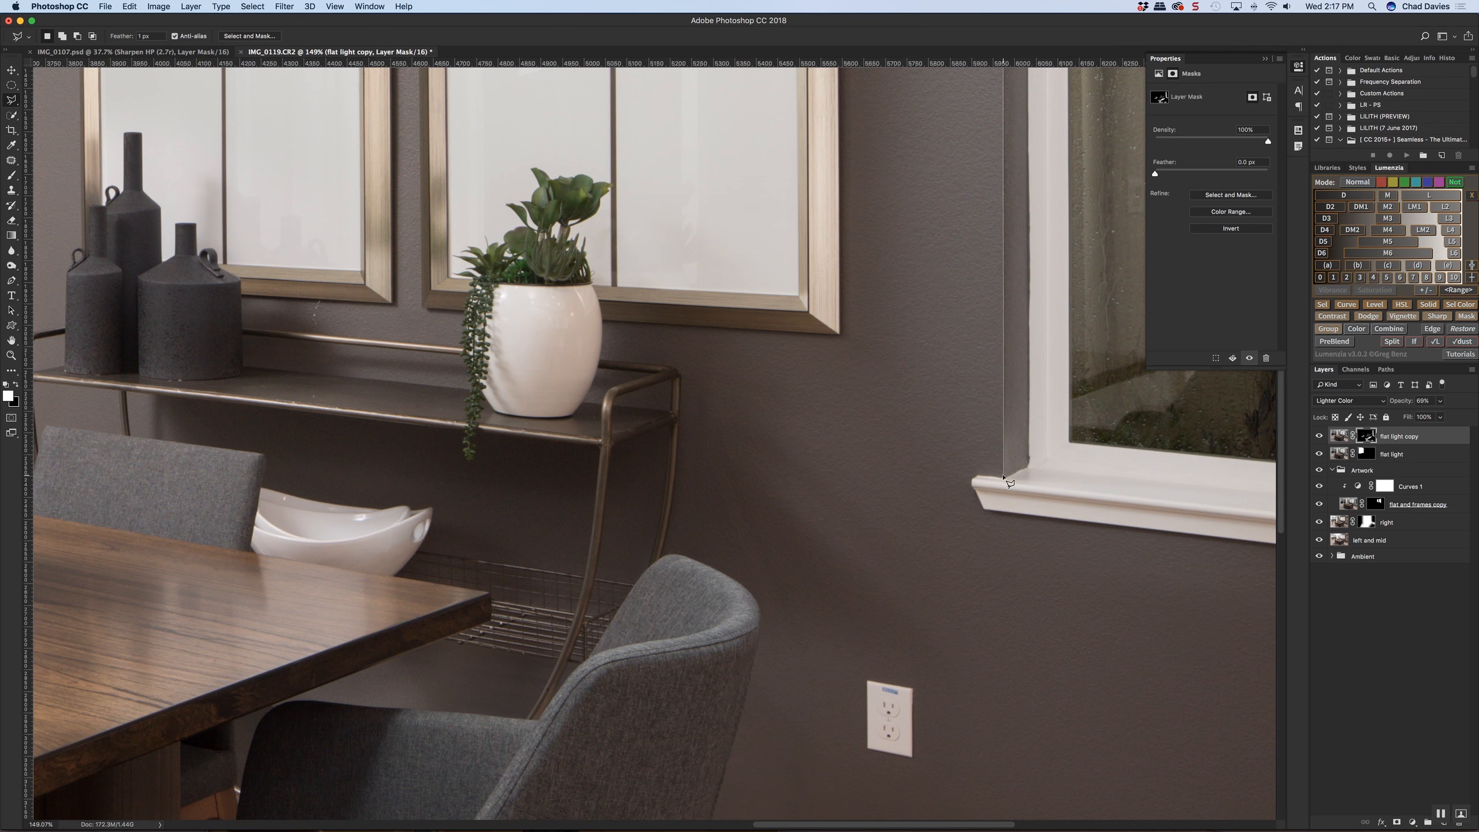
pyautogui.scroll(-2, 1004, 478)
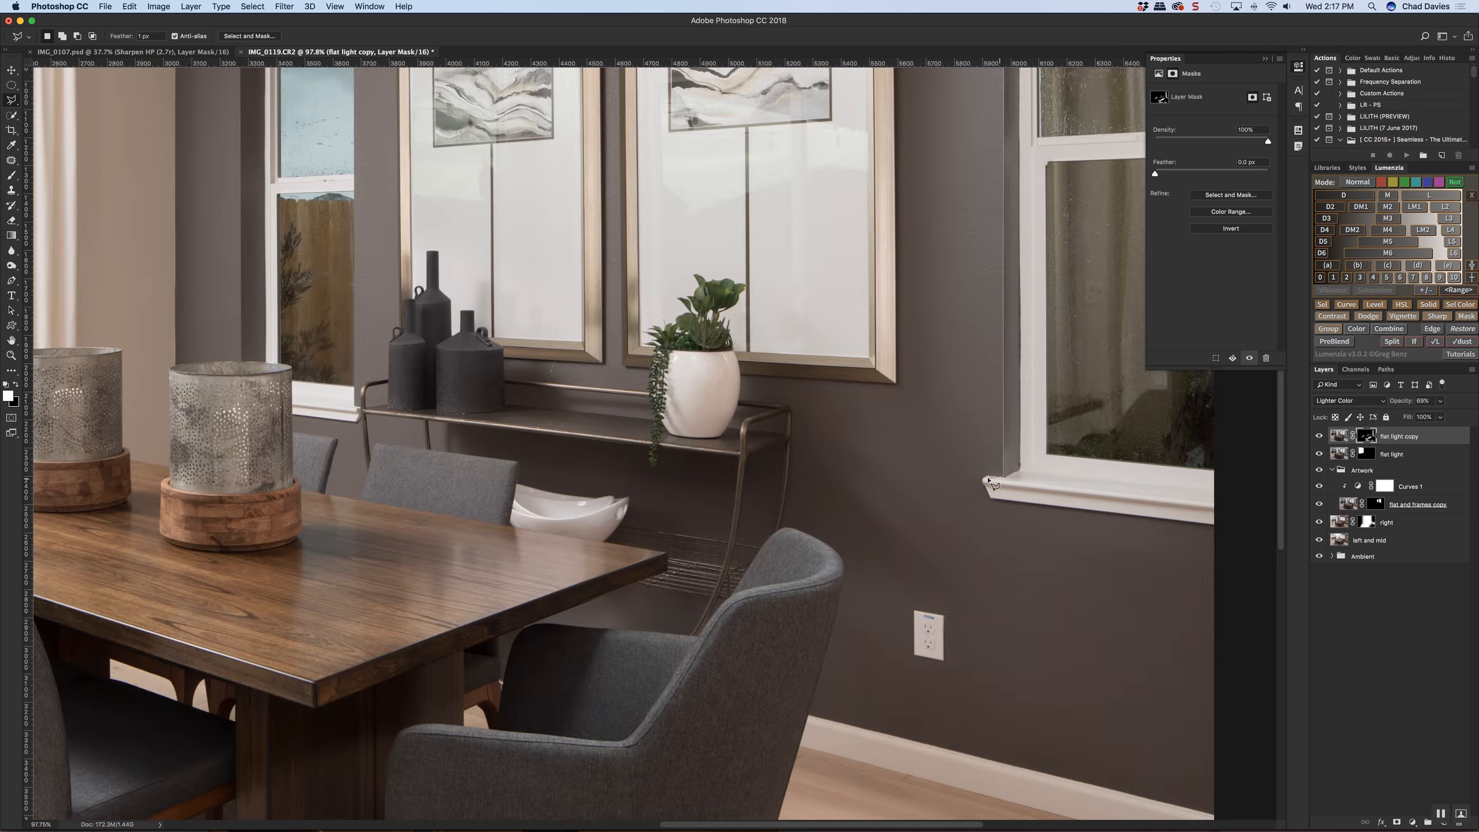
pyautogui.click(1004, 479)
pyautogui.click(984, 484)
pyautogui.scroll(-2, 992, 501)
pyautogui.click(1067, 610)
pyautogui.click(899, 321)
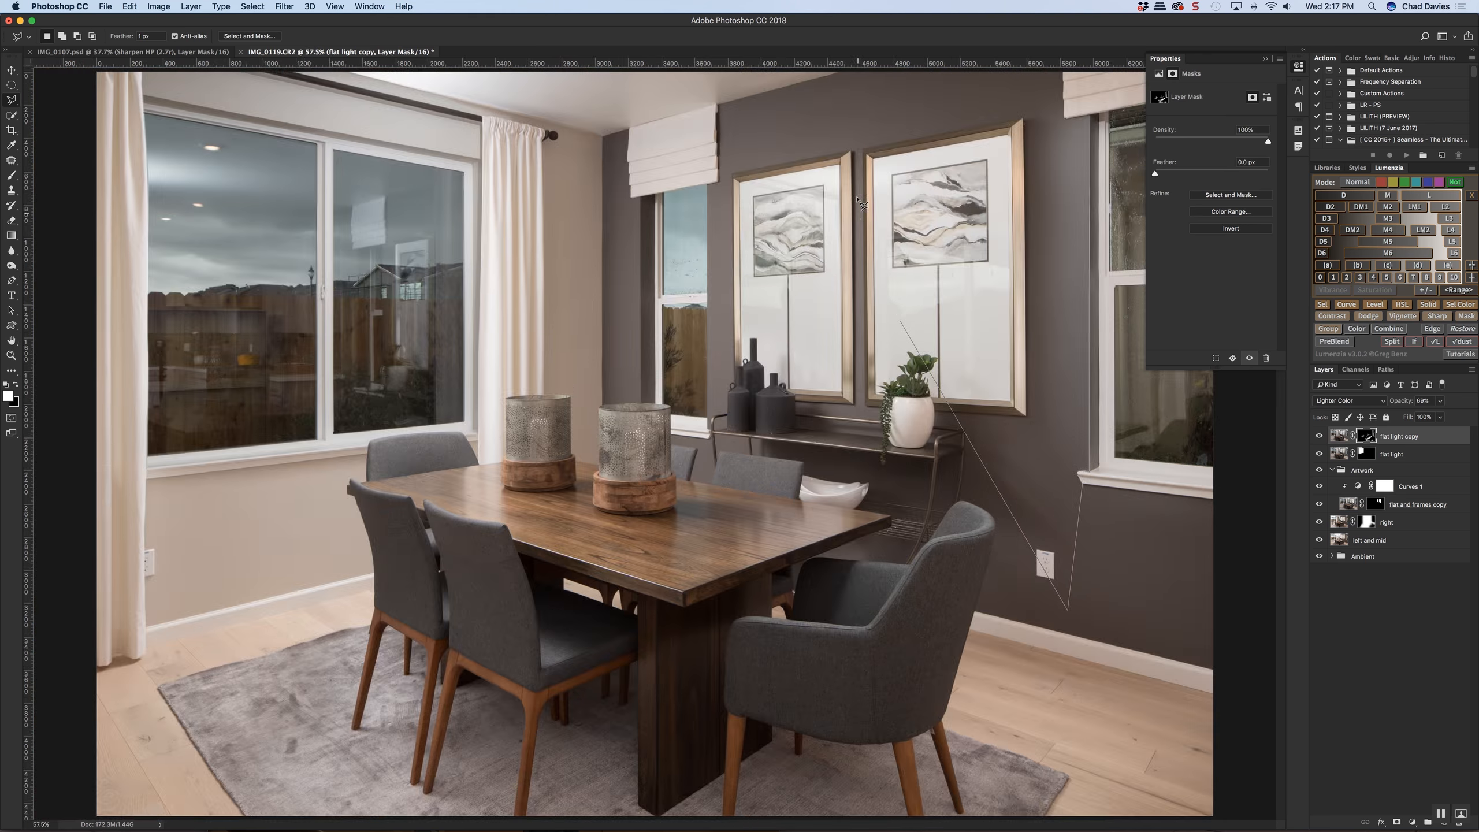
pyautogui.click(964, 108)
pyautogui.click(1087, 90)
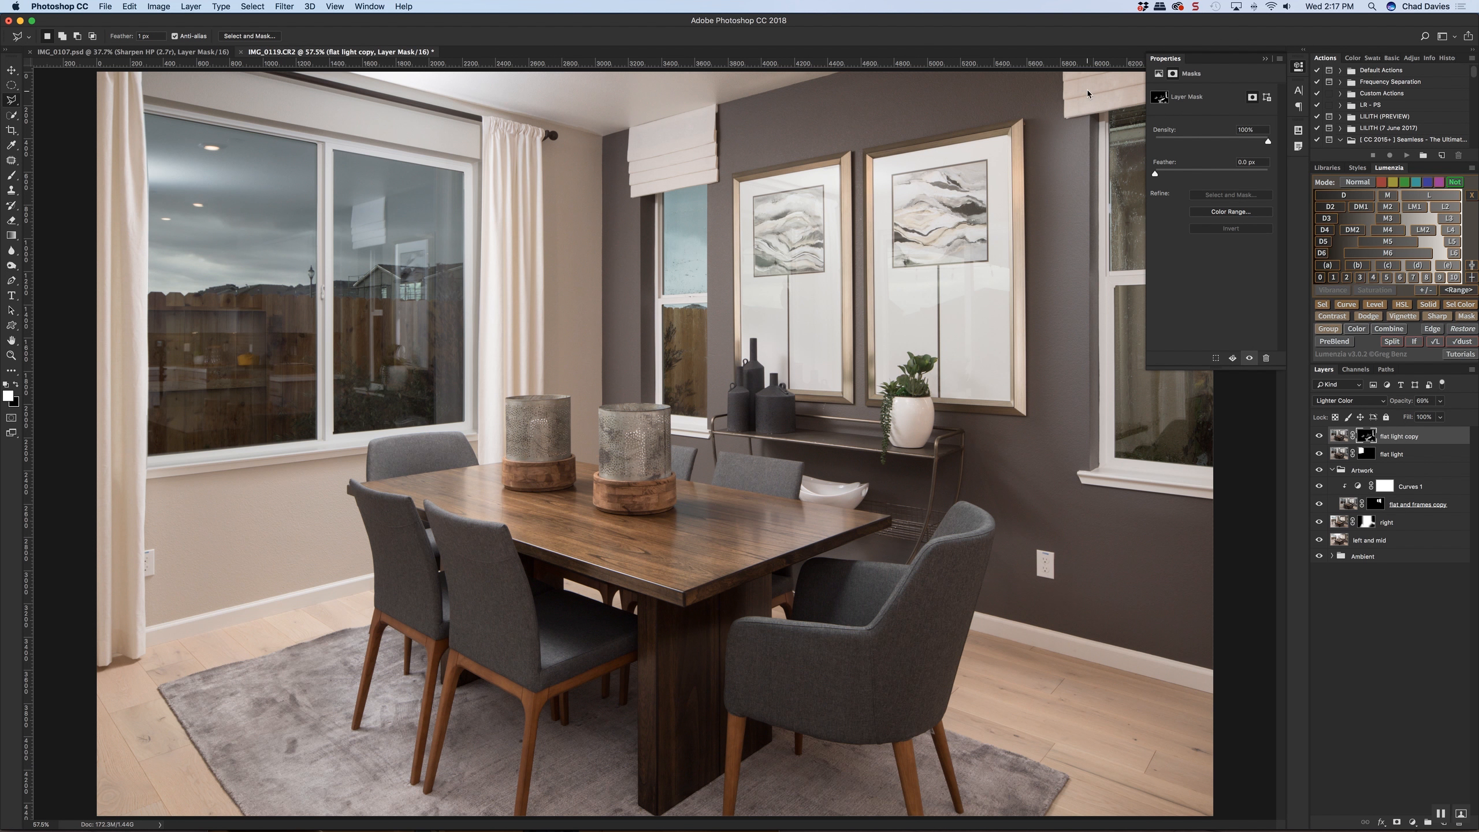
pyautogui.press('super+d')
# Check the visibility of "flat light copy" and lower the layer's opacity to 78%
pyautogui.scroll(-2, 1075, 343)
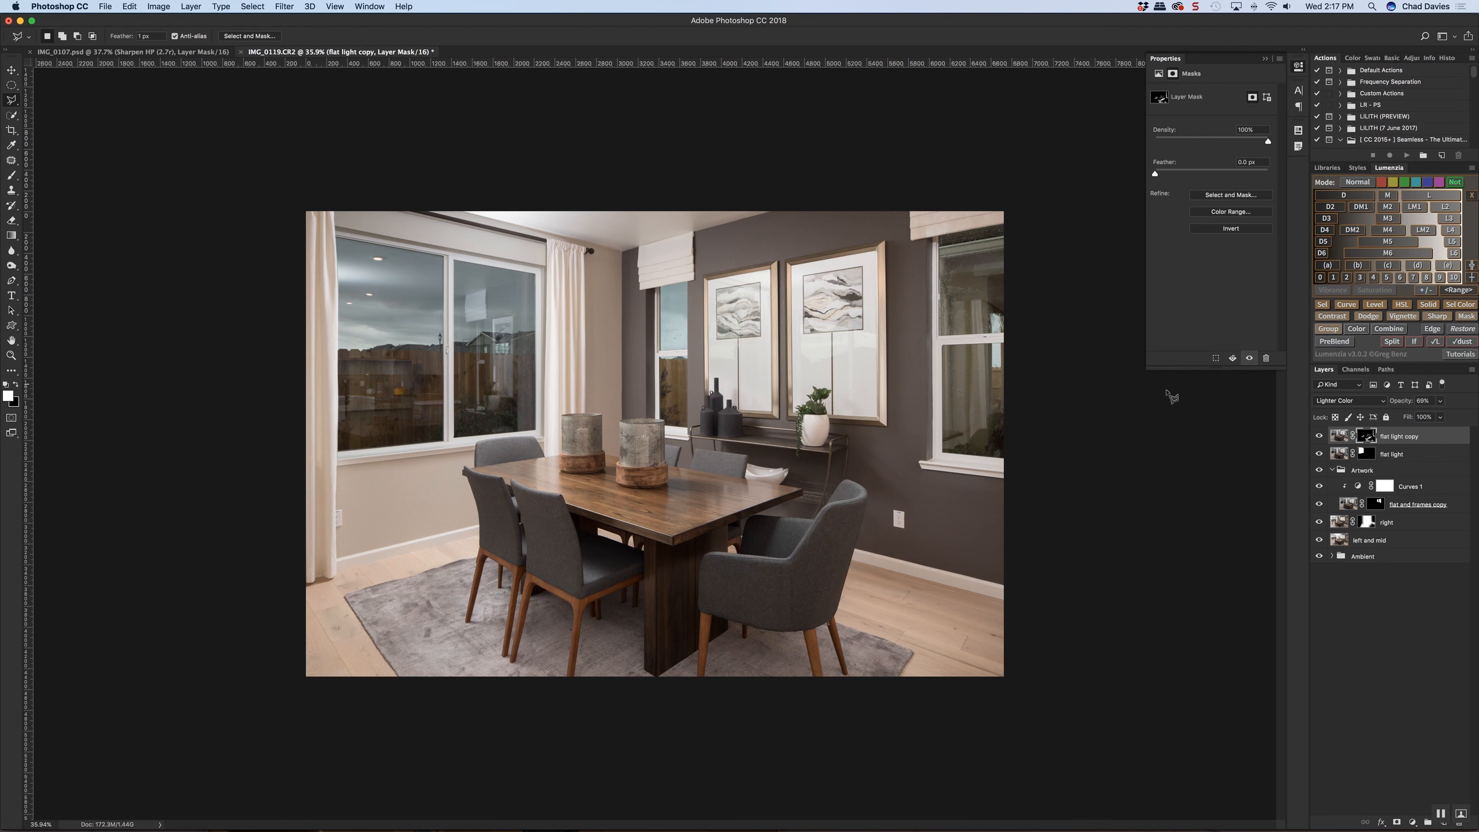
pyautogui.click(1319, 436)
pyautogui.click(1318, 436)
pyautogui.moveTo(1405, 404); pyautogui.dragTo(1411, 402)
# Soften the "flat light copy" mask around the window and dark wall with a large black brush at a lower flow
pyautogui.press('b')
pyautogui.moveTo(936, 444)
pyautogui.mouseDown()
pyautogui.moveTo(956, 438)
pyautogui.moveTo(943, 253)
pyautogui.mouseUp()
pyautogui.press('x')
pyautogui.moveTo(280, 38); pyautogui.dragTo(260, 43)
pyautogui.moveTo(890, 387); pyautogui.dragTo(938, 286)
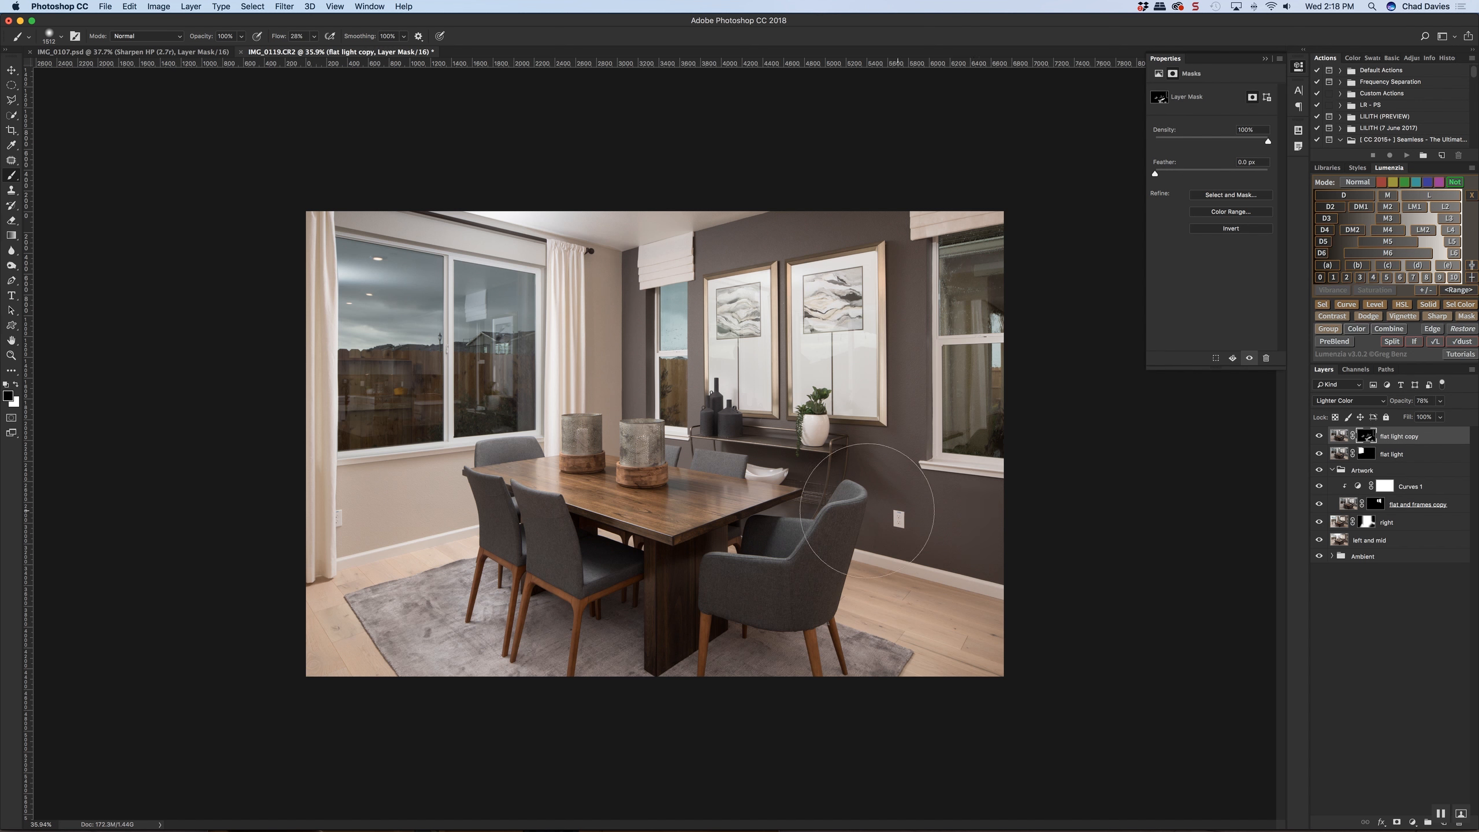
# Compare the "left and mid" exposure shown alone against the full layered blend
pyautogui.scroll(-5, 969, 490)
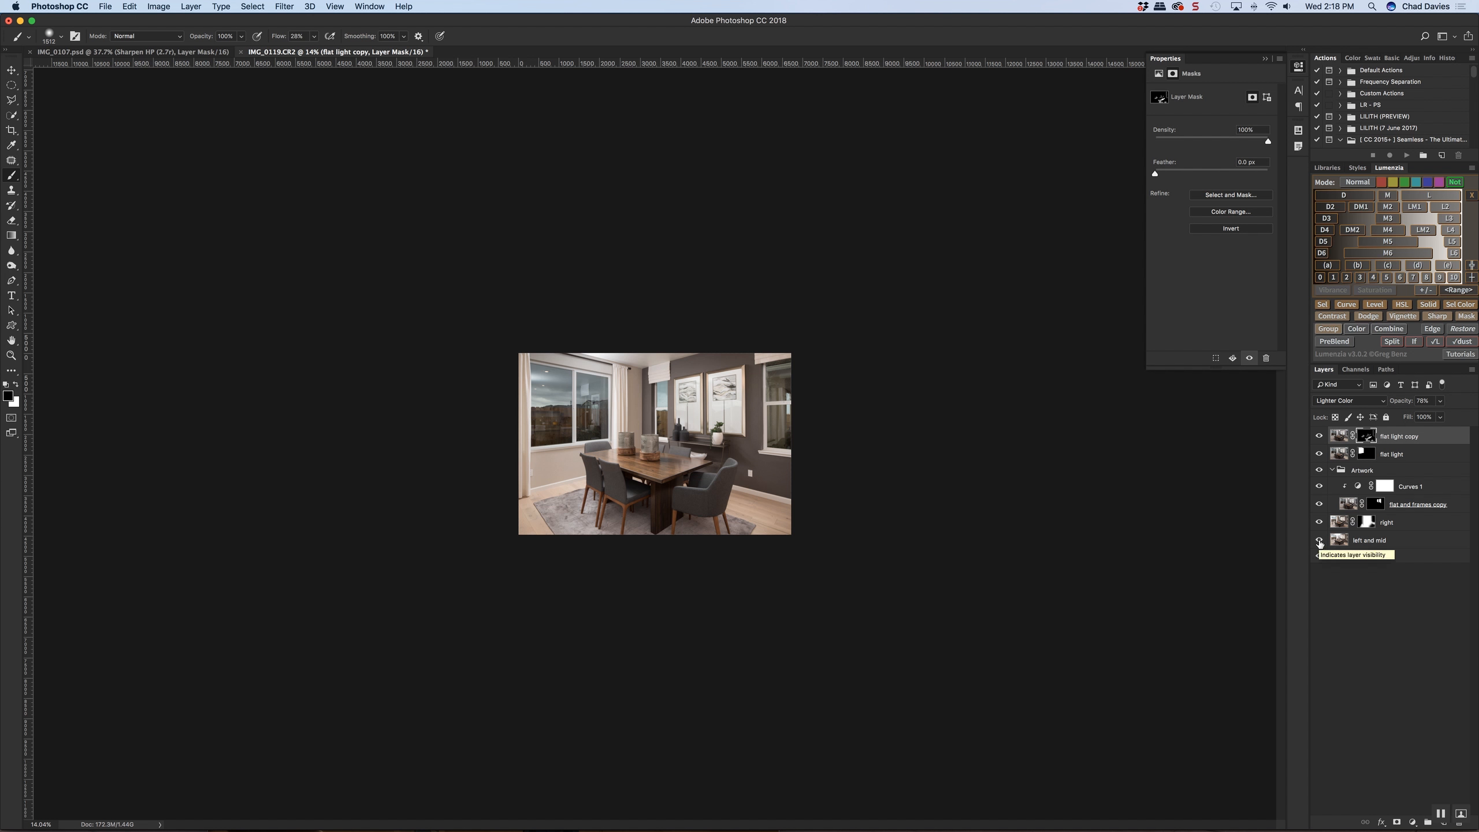
pyautogui.keyDown('alt'); pyautogui.click(1319, 542); pyautogui.keyUp('alt')
pyautogui.keyDown('alt'); pyautogui.click(1319, 542); pyautogui.keyUp('alt')
pyautogui.keyDown('alt'); pyautogui.click(1319, 542); pyautogui.keyUp('alt')
pyautogui.keyDown('alt'); pyautogui.click(1320, 542); pyautogui.keyUp('alt')
pyautogui.keyDown('alt'); pyautogui.click(1319, 542); pyautogui.keyUp('alt')
pyautogui.keyDown('alt'); pyautogui.click(1319, 542); pyautogui.keyUp('alt')
pyautogui.keyDown('alt'); pyautogui.click(1319, 542); pyautogui.keyUp('alt')
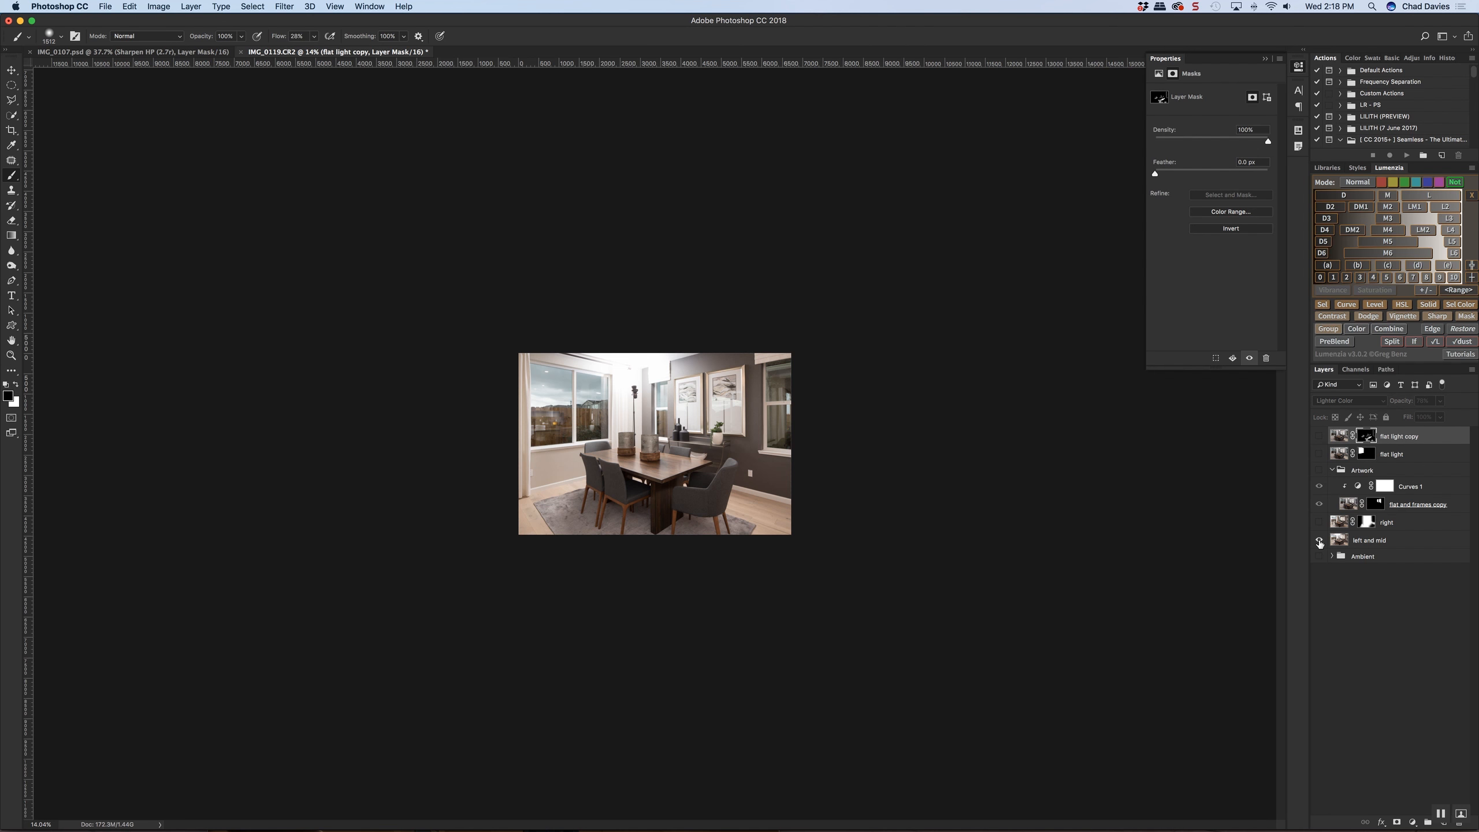
pyautogui.keyDown('alt'); pyautogui.click(1320, 542); pyautogui.keyUp('alt')
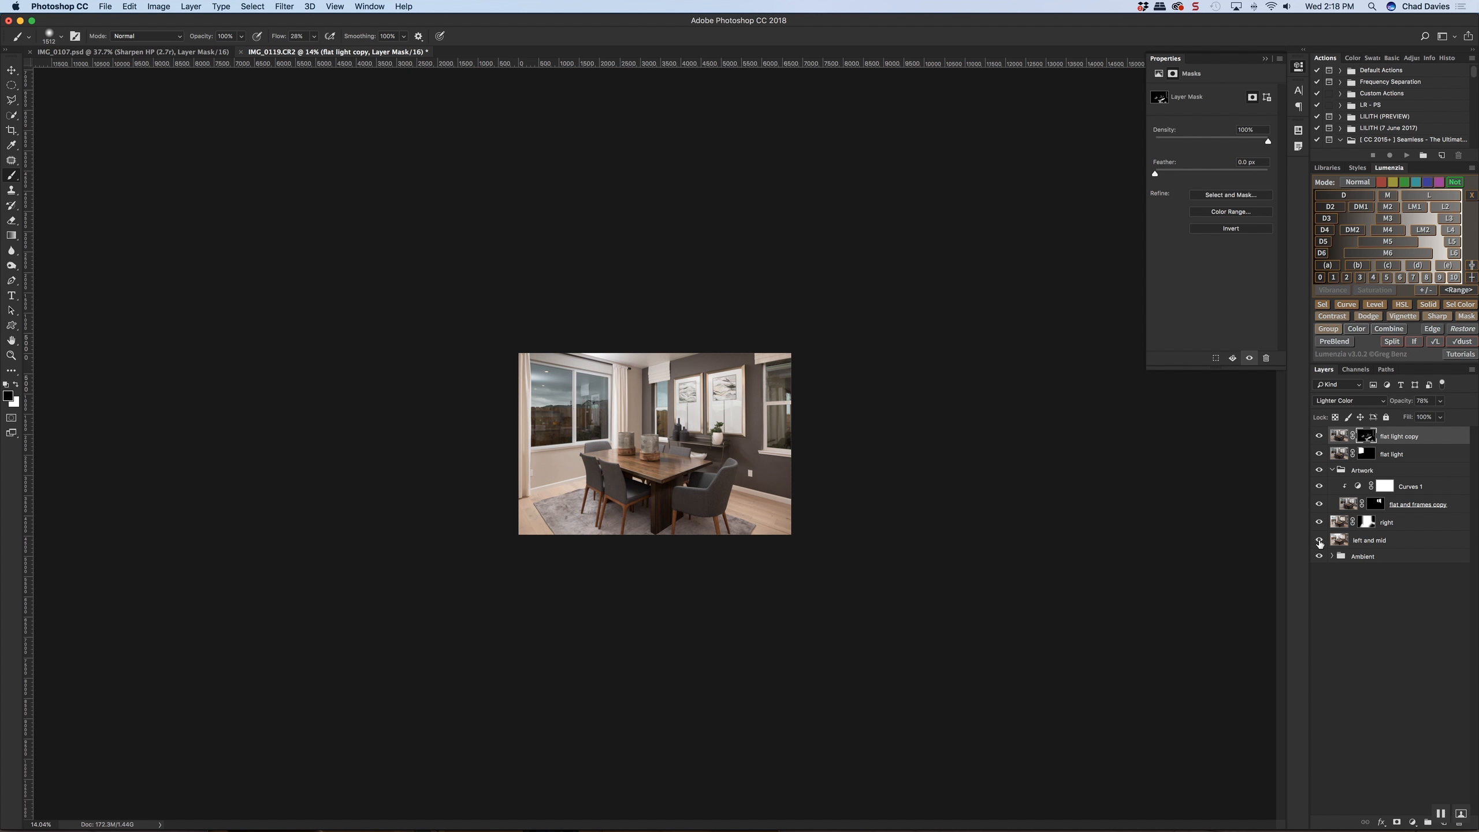
# Move the Ambient group to the top of the layer stack and group all the remaining layers as "Flash"
pyautogui.moveTo(1380, 556); pyautogui.dragTo(1416, 430)
pyautogui.click(1397, 450)
pyautogui.keyDown('shift'); pyautogui.click(1399, 556); pyautogui.keyUp('shift')
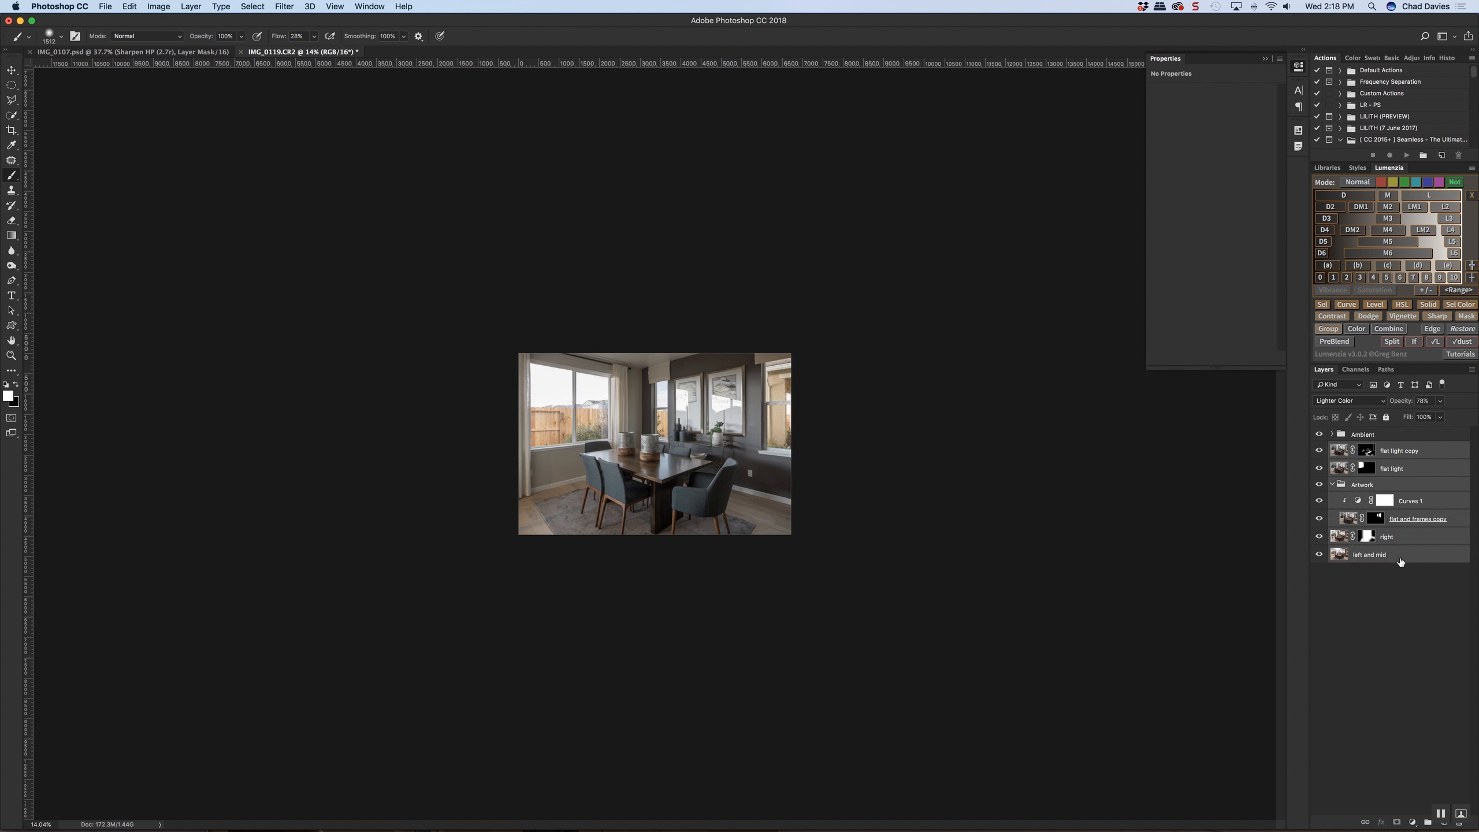
pyautogui.press('super+g')
pyautogui.doubleClick(1365, 449)
pyautogui.write('Flash')
pyautogui.press('Return')
# Expand the Ambient group to work with the exposures inside it
pyautogui.click(1333, 435)
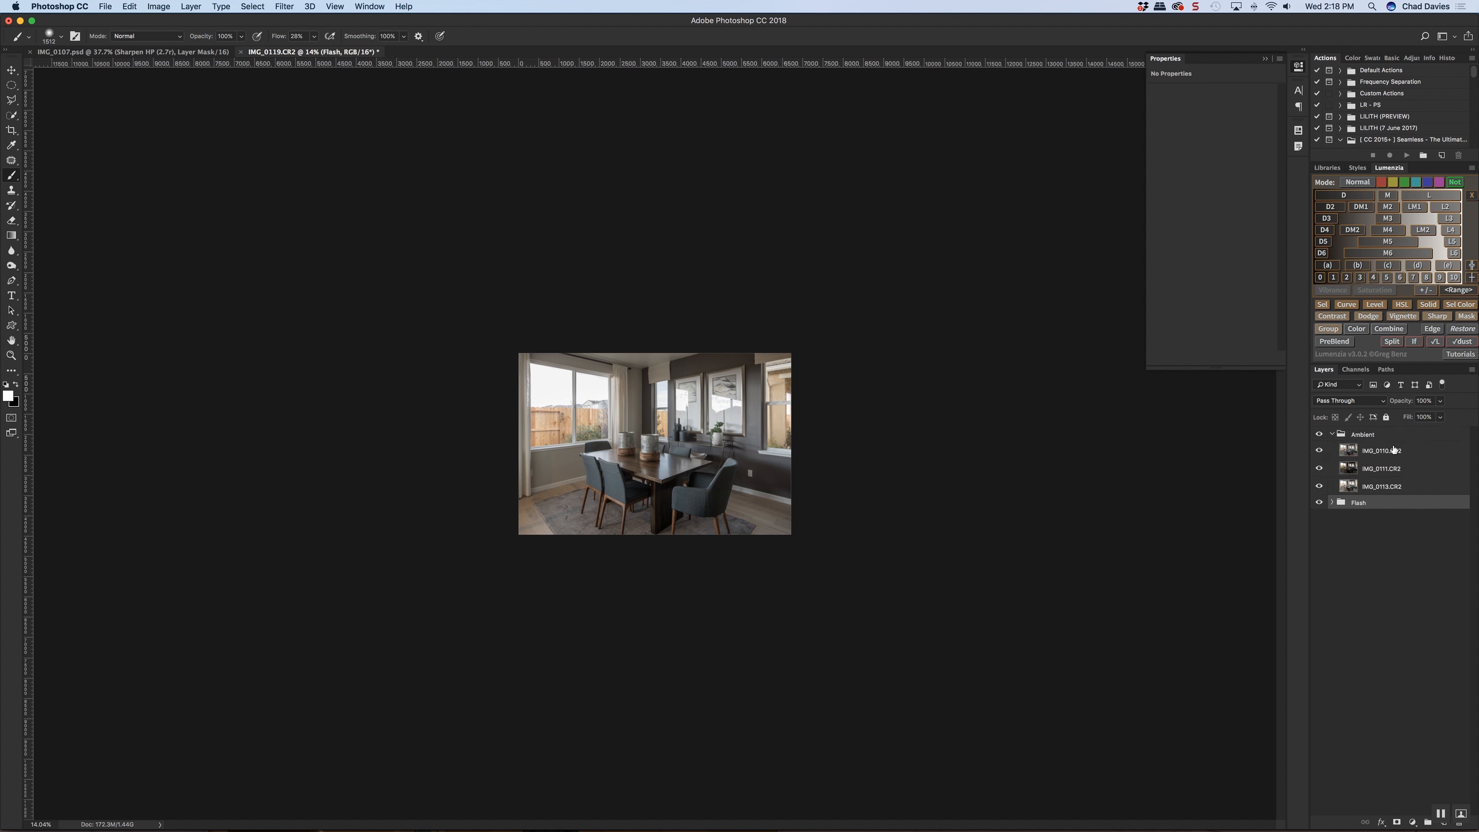
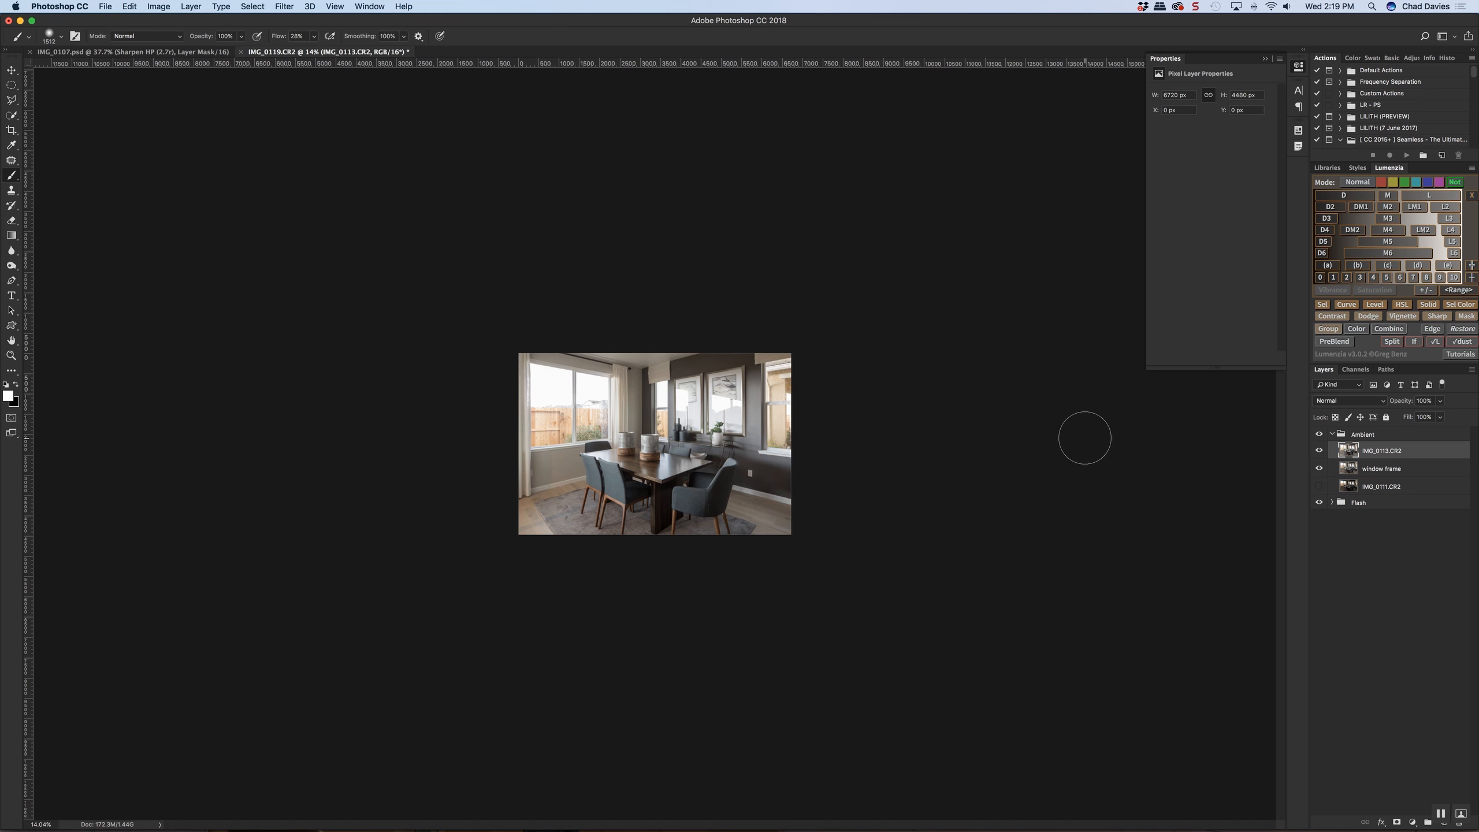
# Compare the room with the ambient exposure IMG_0113.CR2 shown and hidden
pyautogui.scroll(10, 723, 429)
pyautogui.scroll(3, 726, 423)
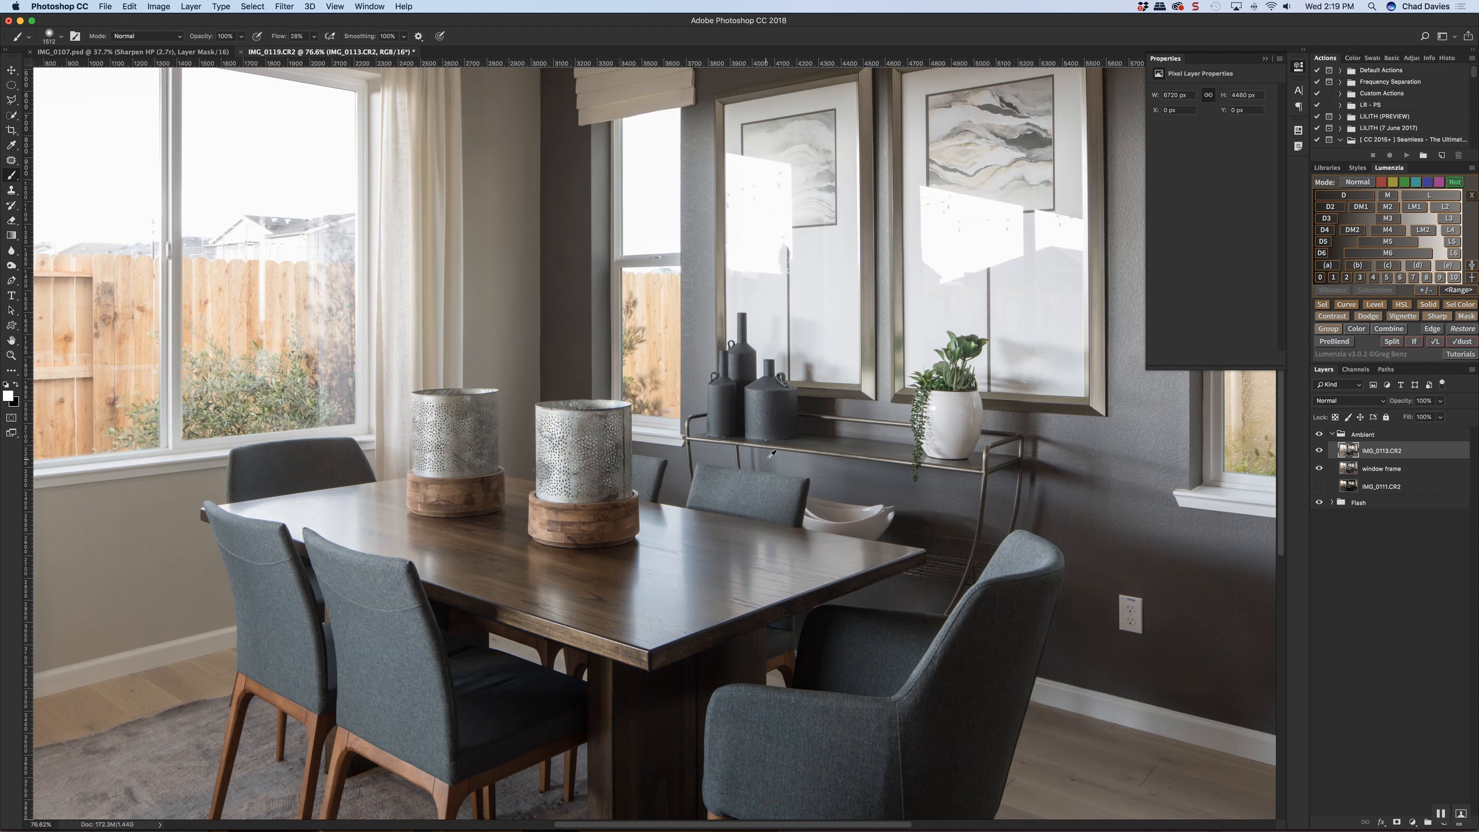
pyautogui.scroll(-3, 726, 423)
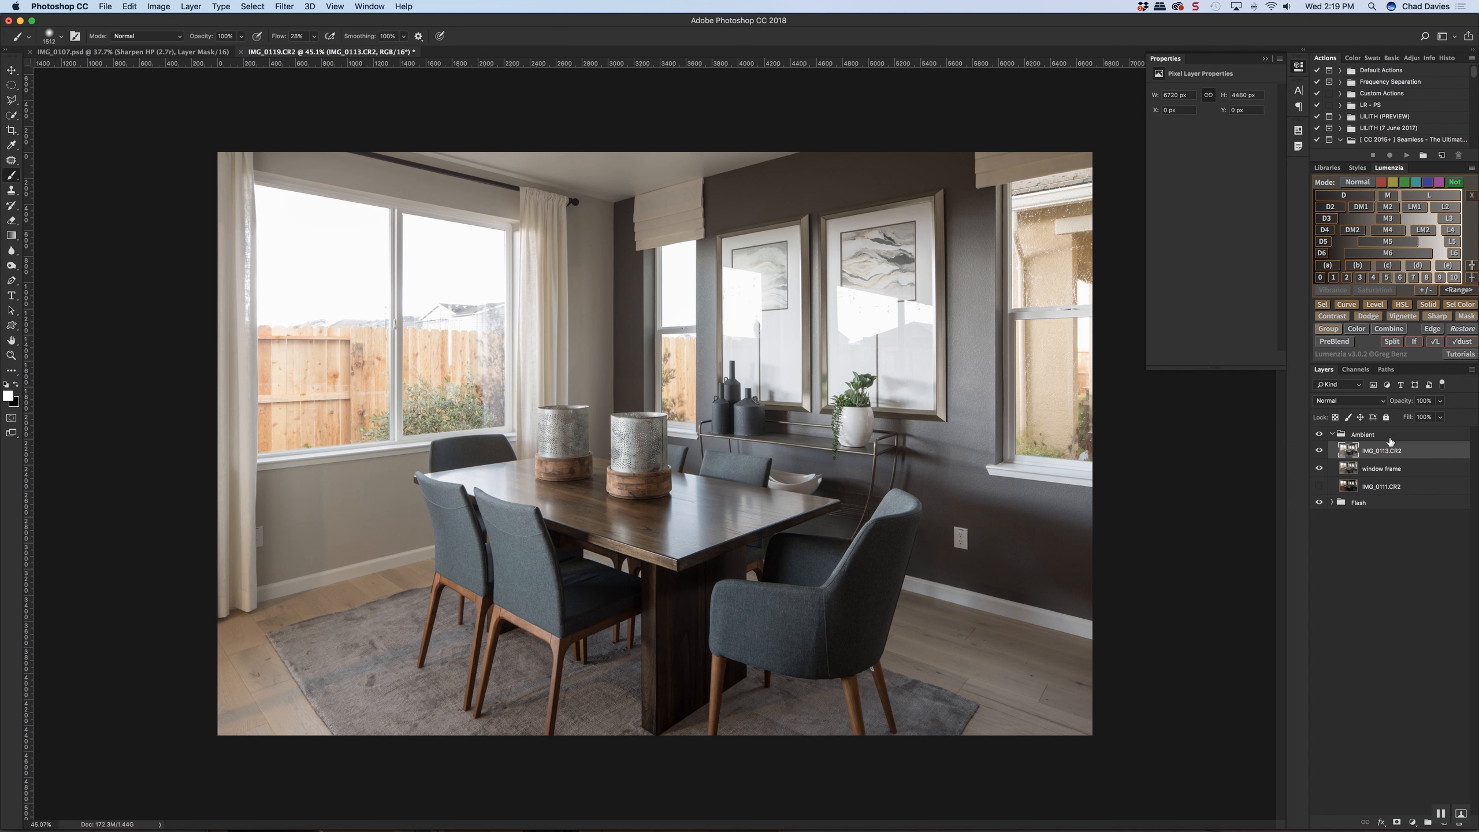
pyautogui.click(1319, 452)
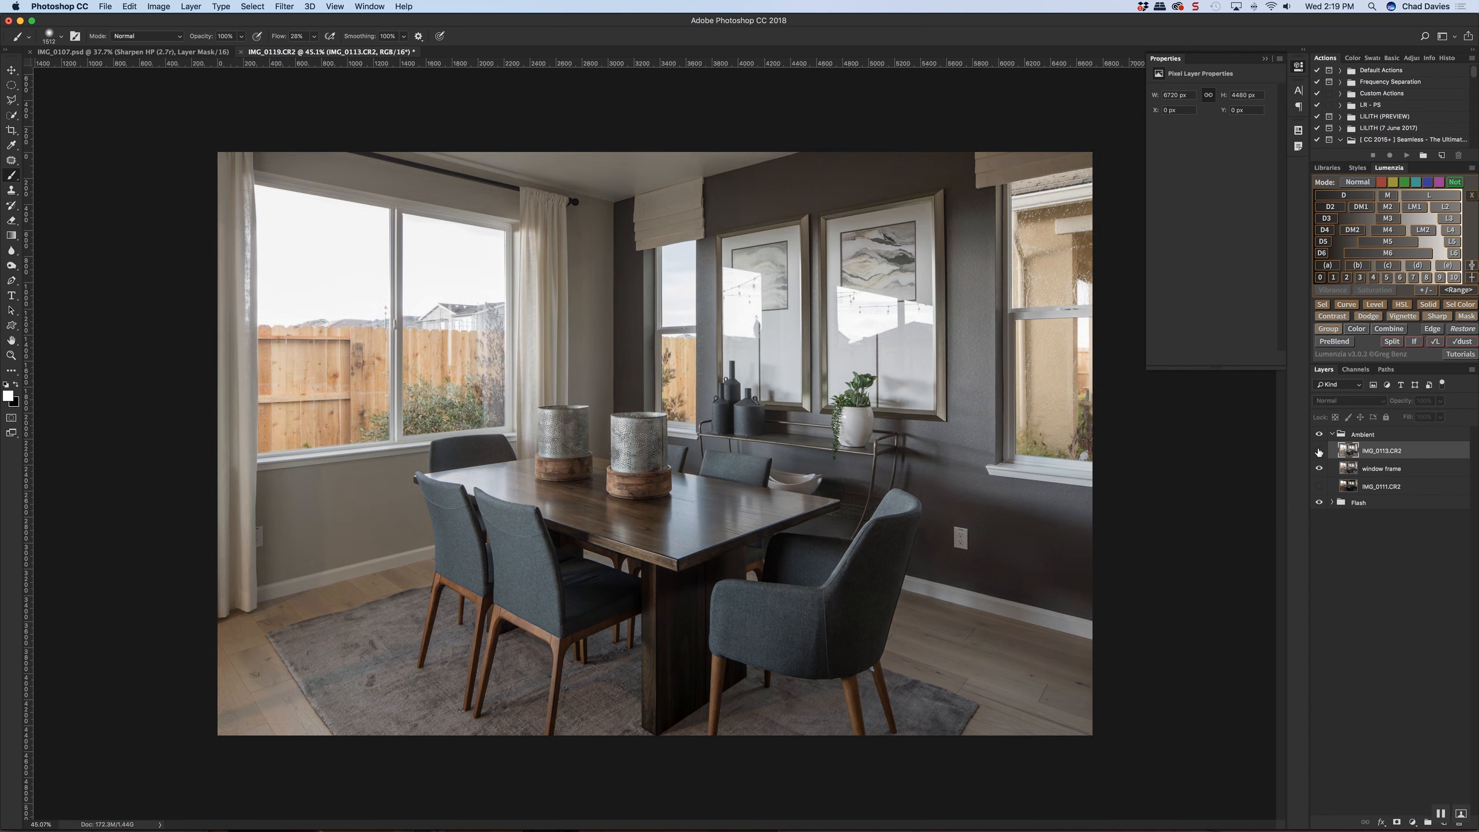
pyautogui.click(1318, 452)
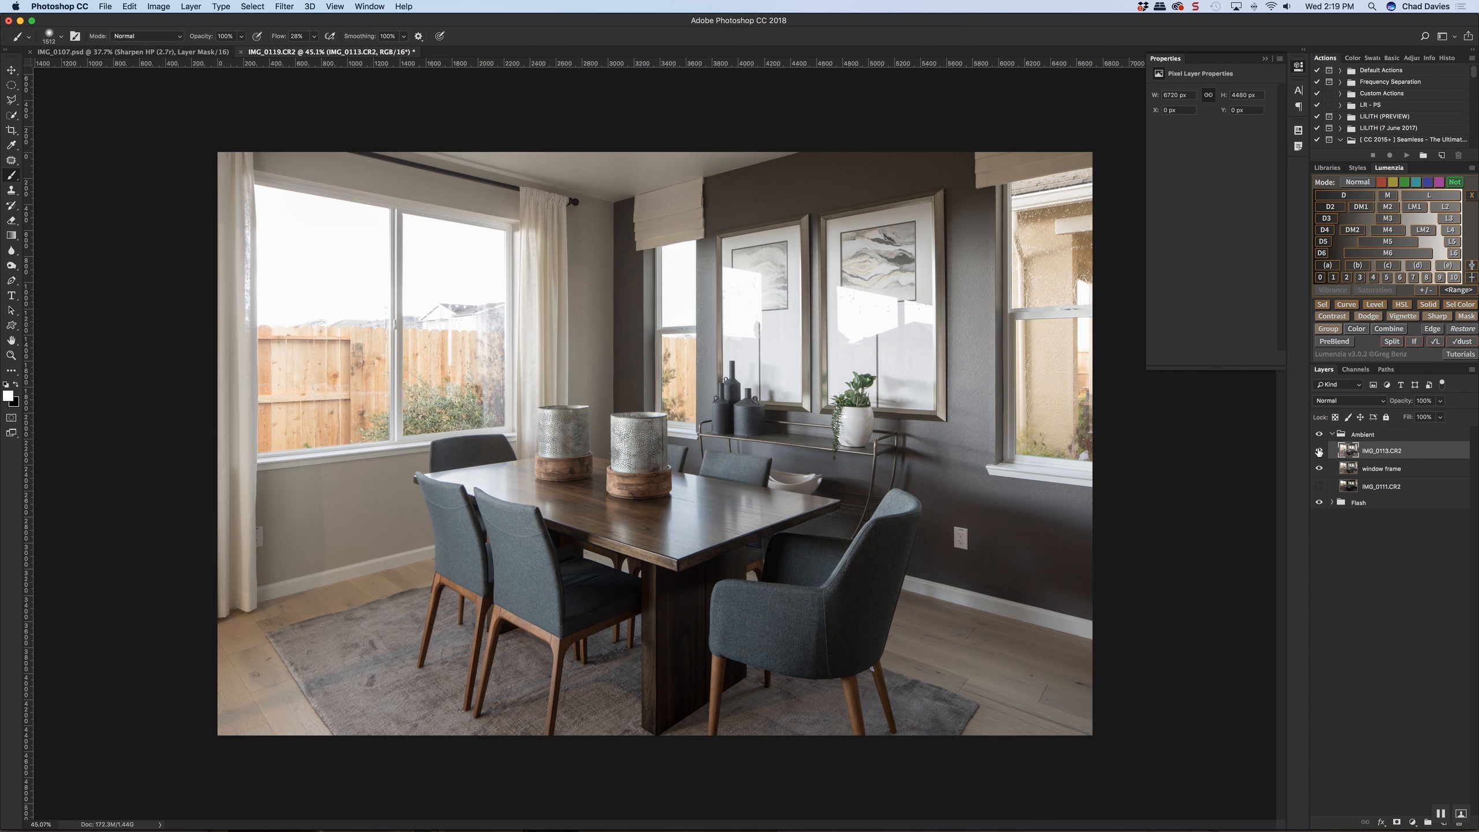
pyautogui.click(1318, 452)
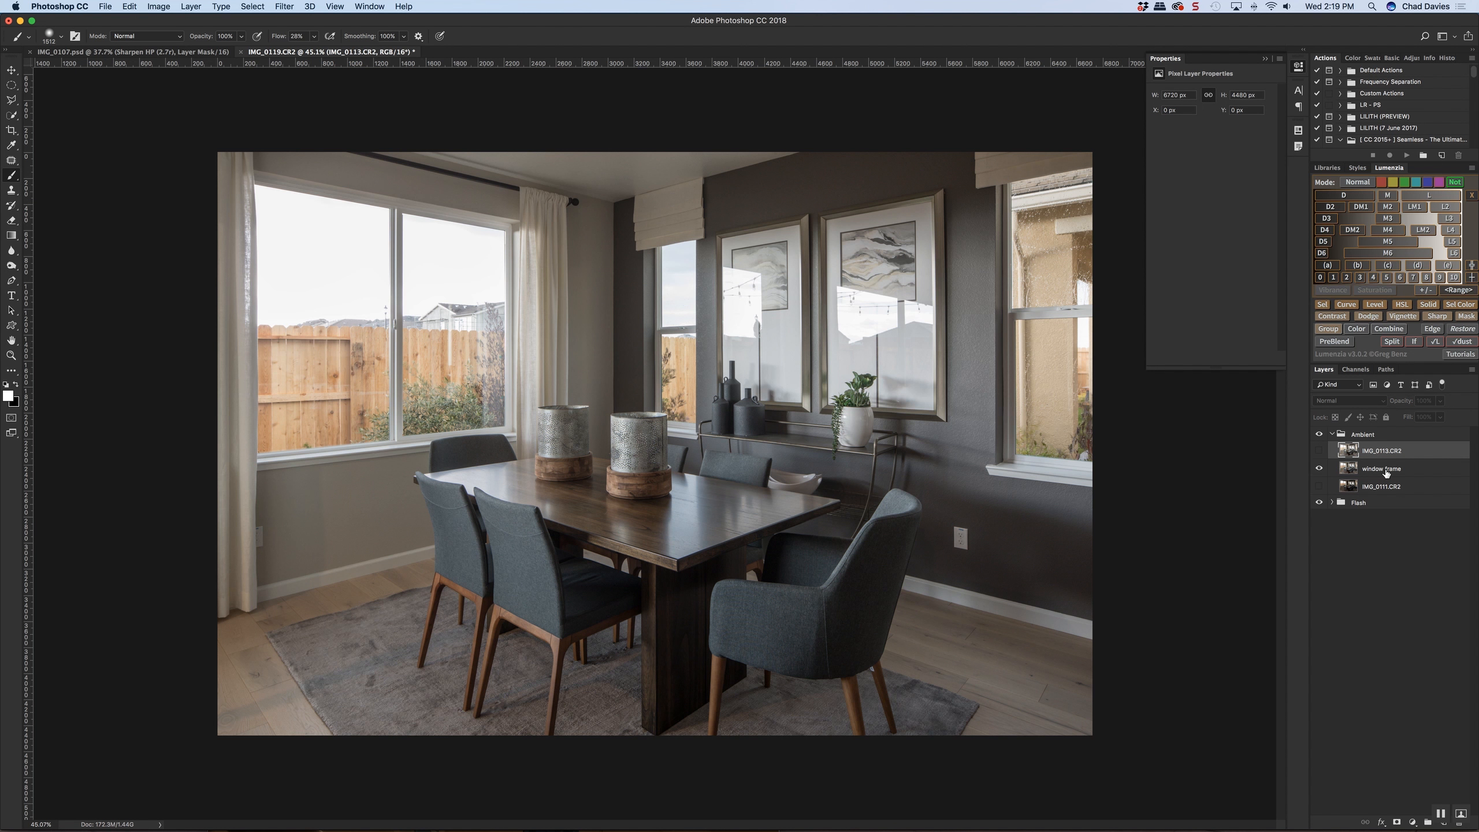
pyautogui.click(1320, 453)
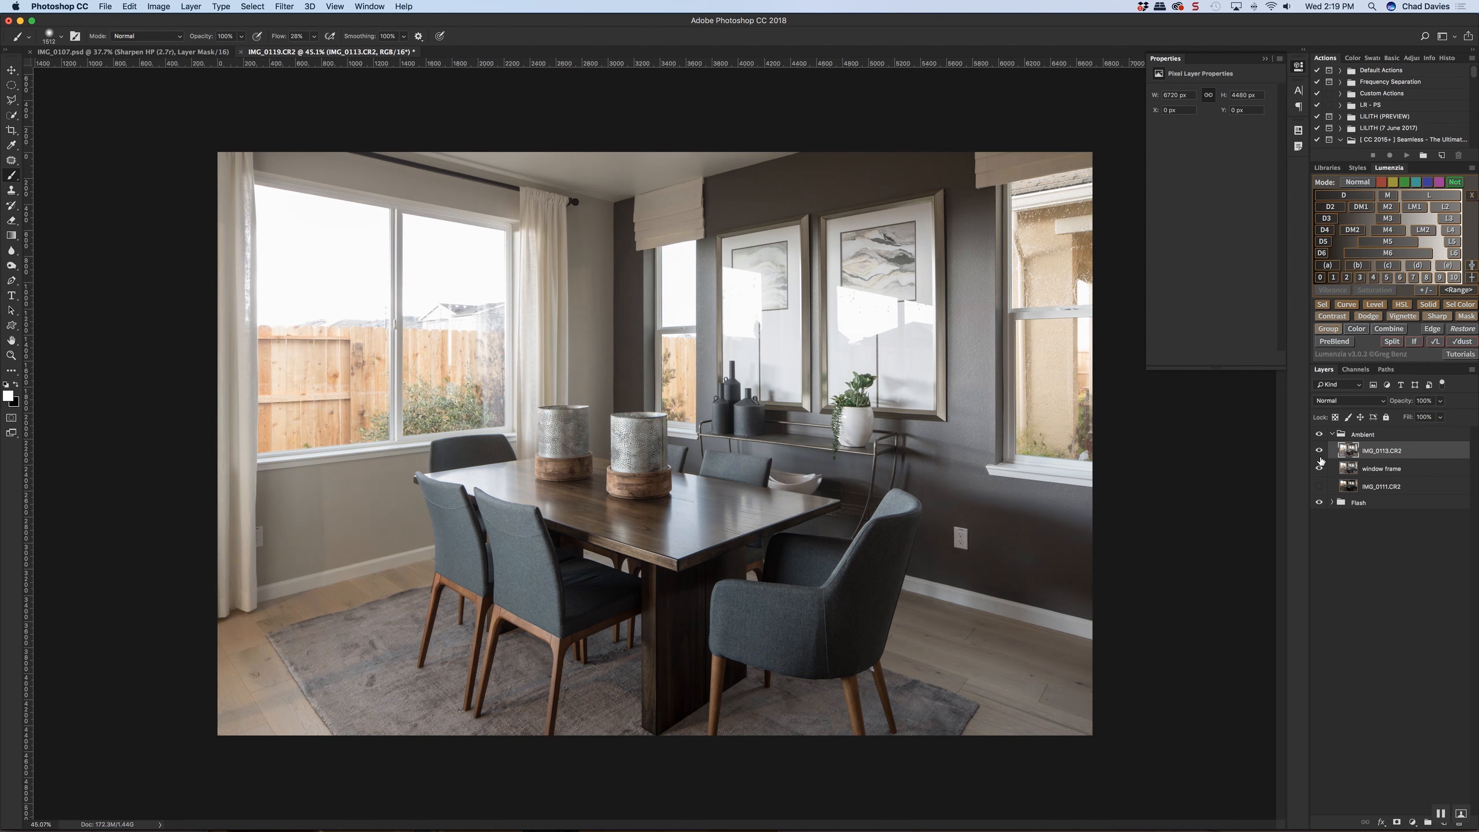
# Hide the "window frame" layer and move IMG_0113.CR2 out of the Ambient group to just above the Flash group
pyautogui.click(1319, 469)
pyautogui.moveTo(1388, 458); pyautogui.dragTo(1389, 500)
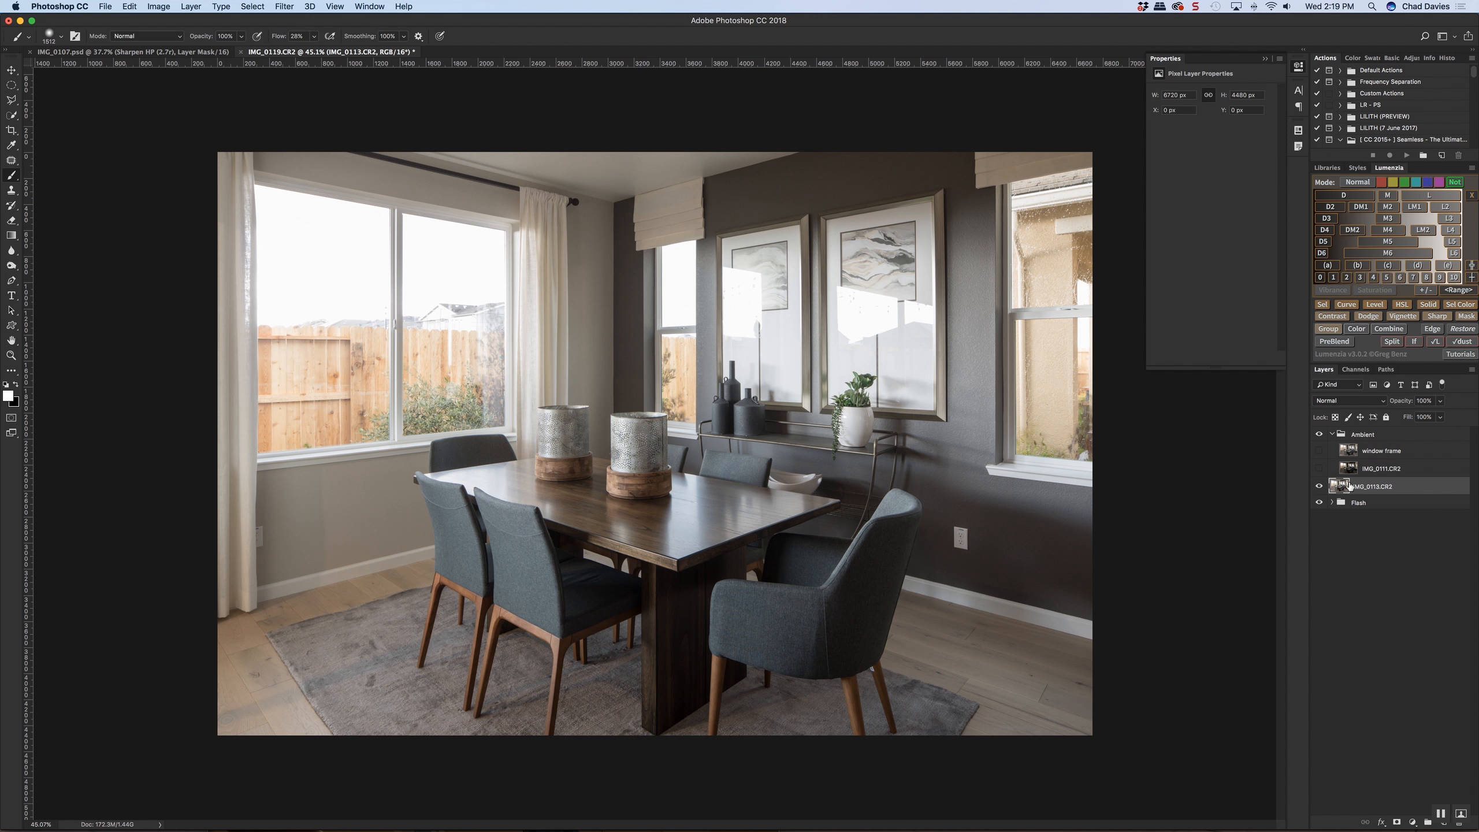
# Add a black layer mask to IMG_0113.CR2 and paint white at 42% flow with a large brush over the chairs and rug
pyautogui.press('super+minus')
pyautogui.press('super+minus')
pyautogui.press('super+minus')
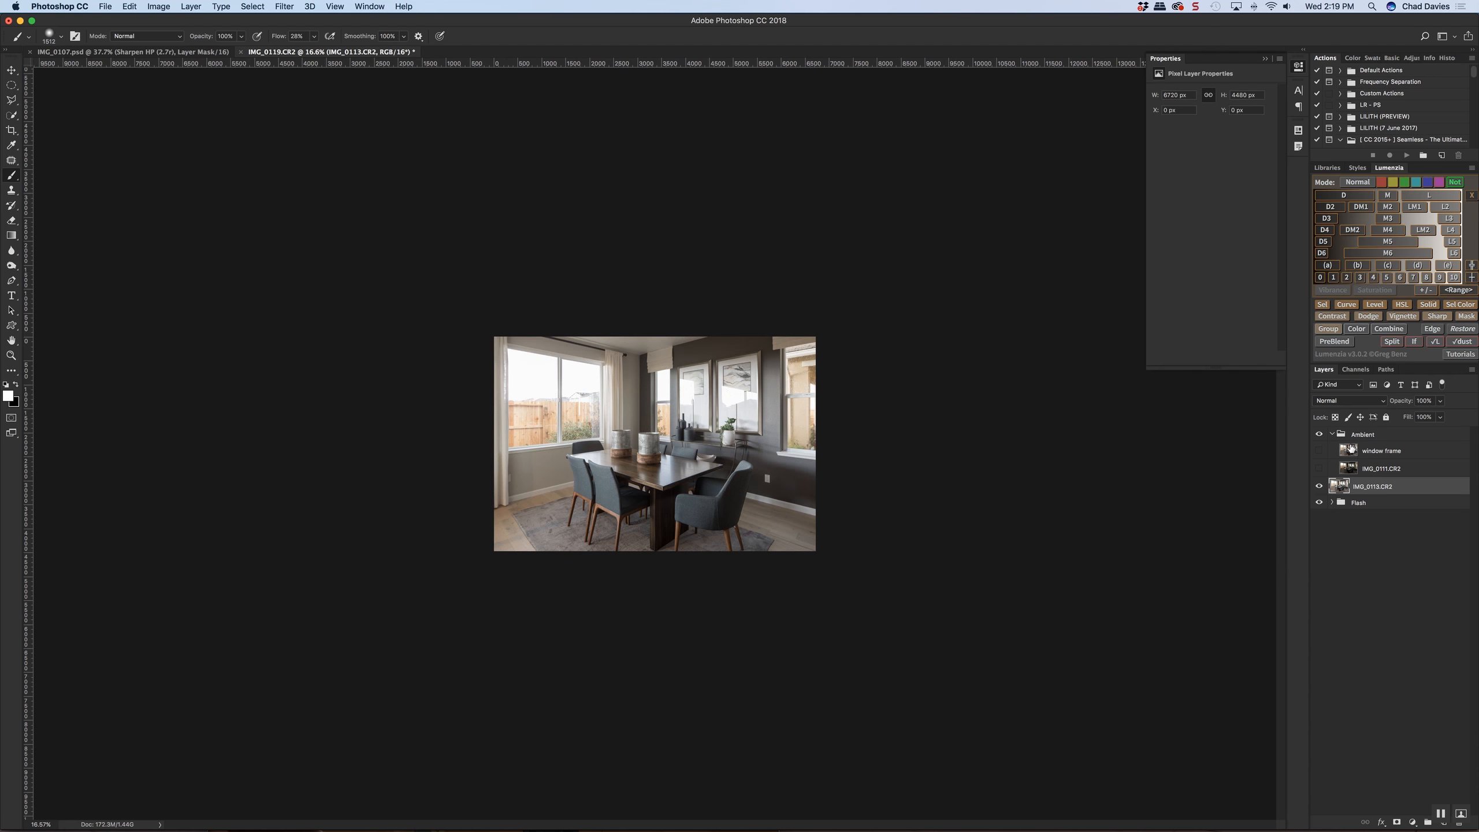
pyautogui.keyDown('alt'); pyautogui.click(1396, 822); pyautogui.keyUp('alt')
pyautogui.moveTo(526, 506)
pyautogui.mouseDown()
pyautogui.moveTo(549, 368)
pyautogui.moveTo(592, 496)
pyautogui.mouseUp()
pyautogui.press('x')
pyautogui.moveTo(274, 37); pyautogui.dragTo(268, 38)
pyautogui.moveTo(539, 493)
pyautogui.mouseDown()
pyautogui.moveTo(513, 513)
pyautogui.moveTo(563, 512)
pyautogui.mouseUp()
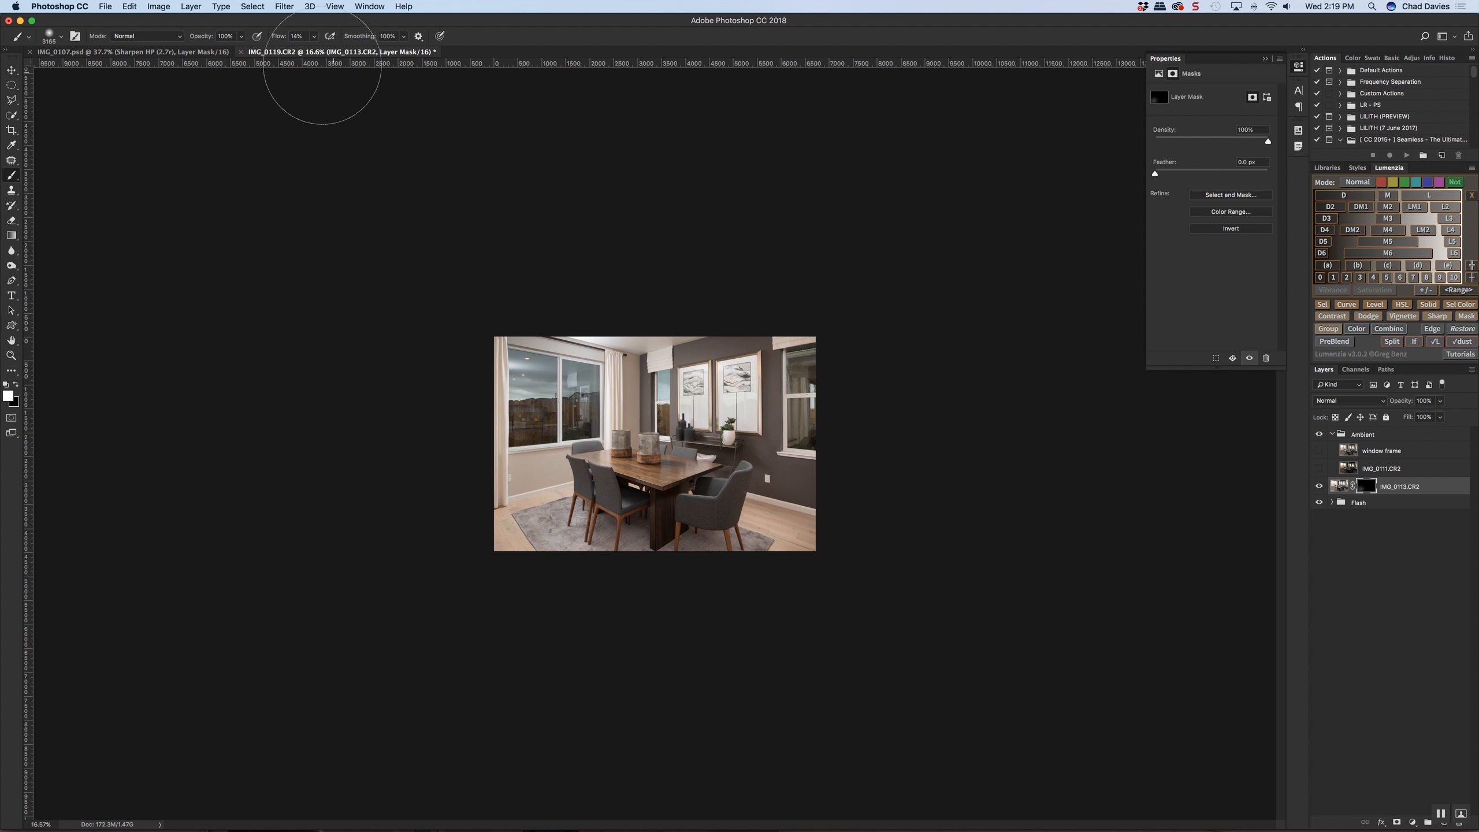
pyautogui.moveTo(278, 38); pyautogui.dragTo(291, 39)
pyautogui.moveTo(600, 507); pyautogui.dragTo(559, 509)
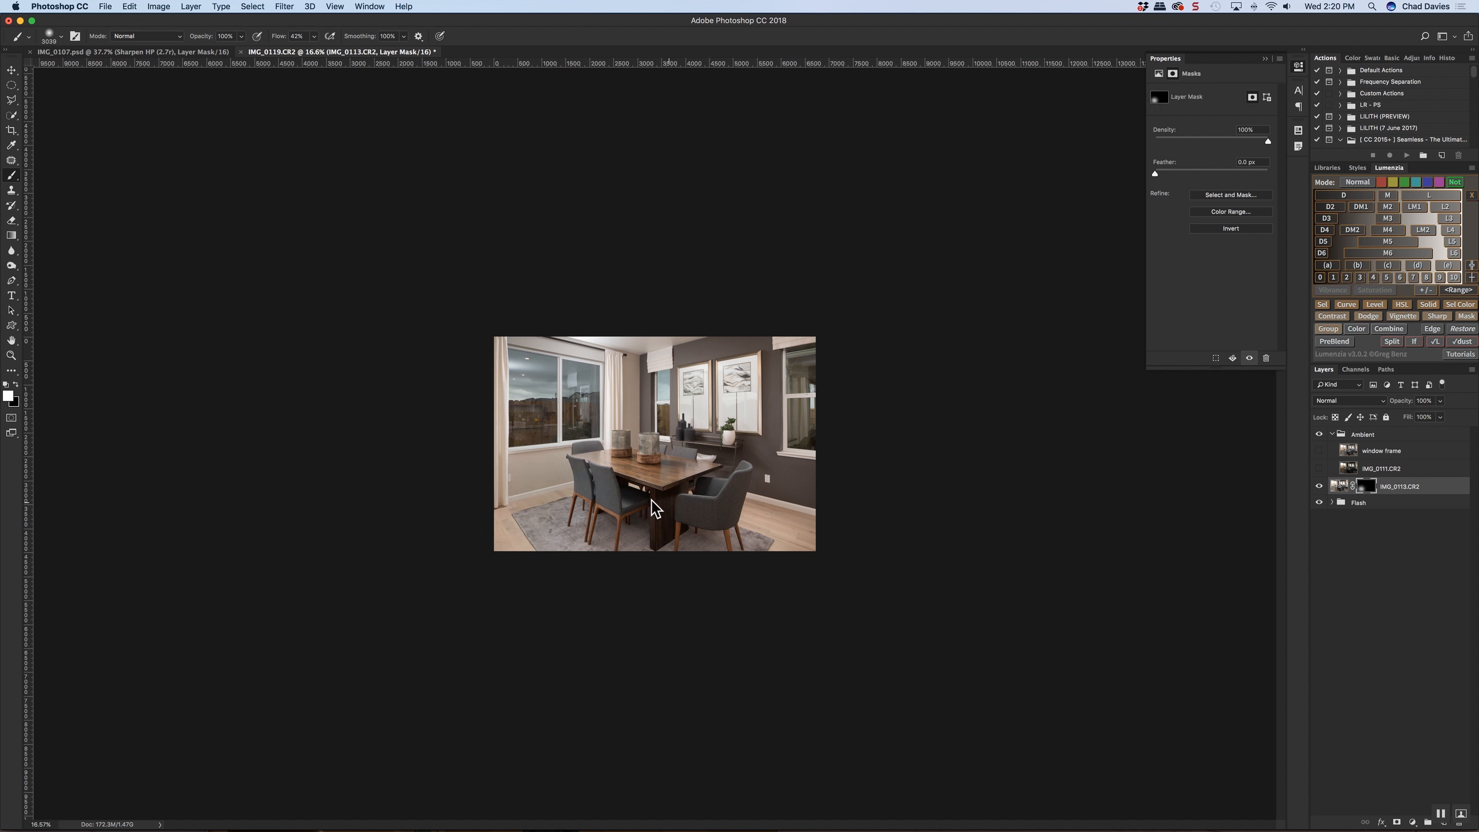
# Set the blend mode of IMG_0113.CR2 to Luminosity
pyautogui.click(1362, 401)
pyautogui.press('l')
pyautogui.press('u')
pyautogui.press('Return')
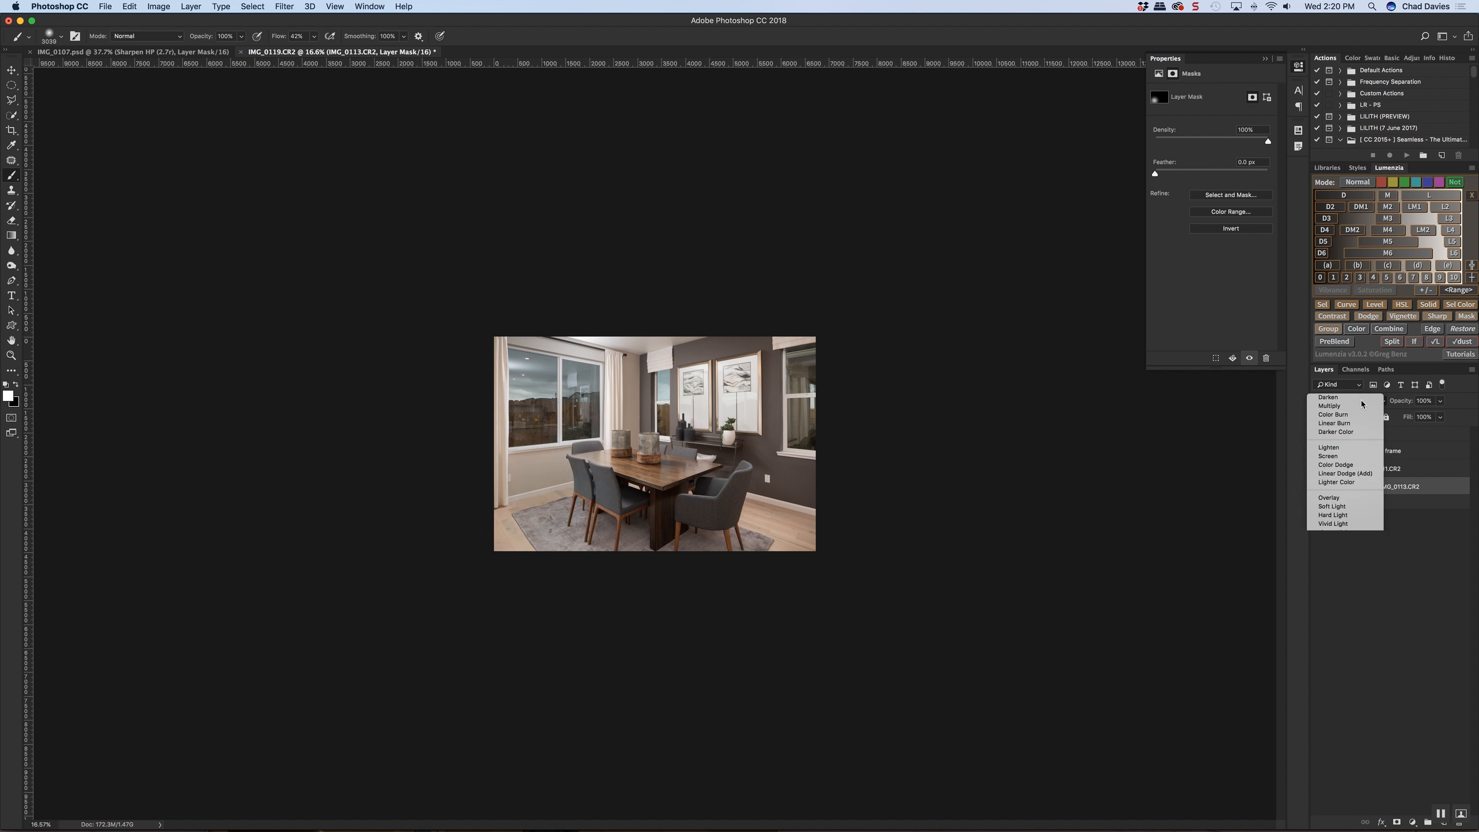
# Compare the flash image with and without the masked Luminosity layer IMG_0113.CR2
pyautogui.click(1319, 487)
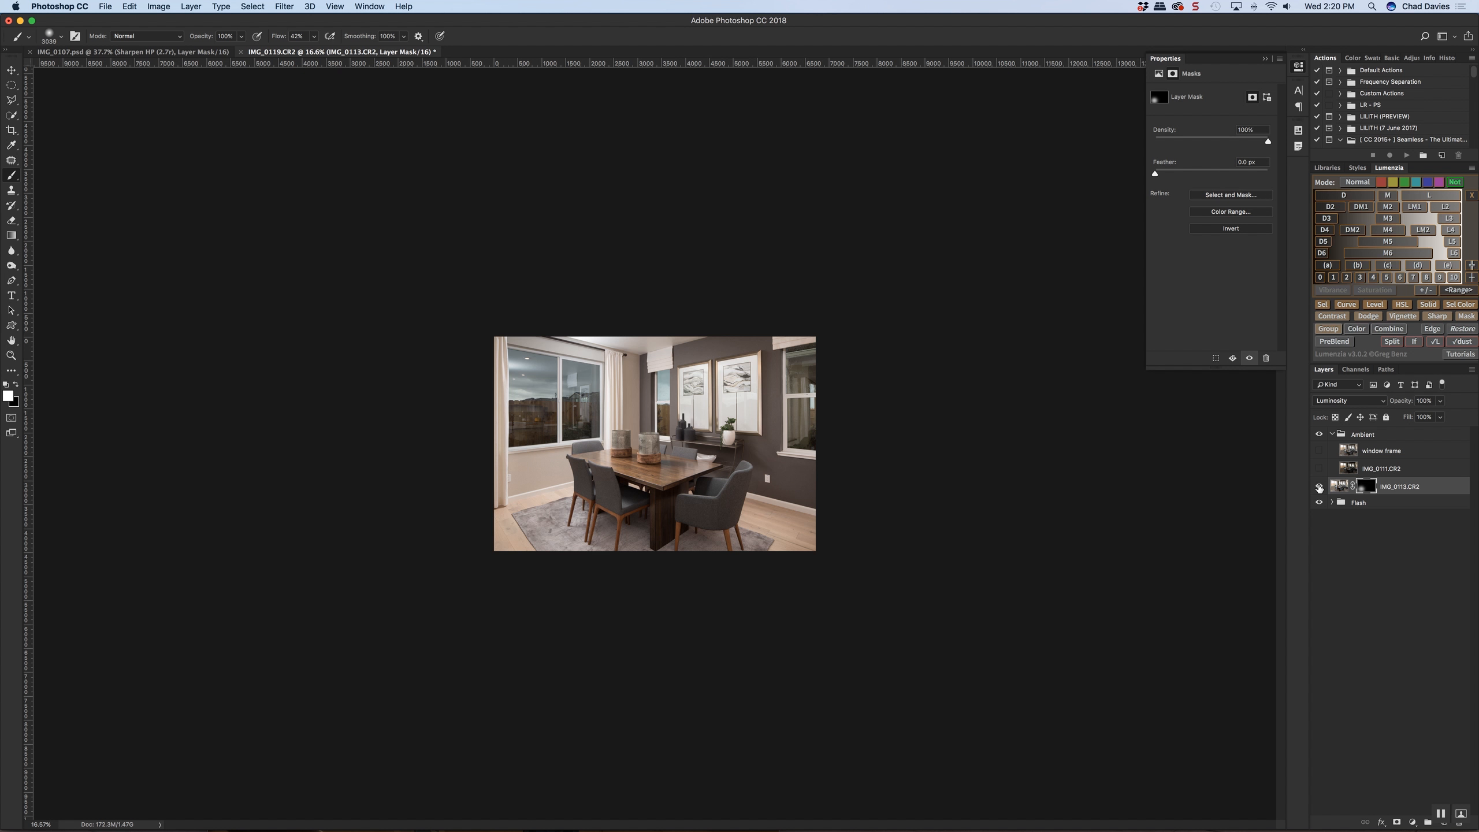
pyautogui.click(1319, 487)
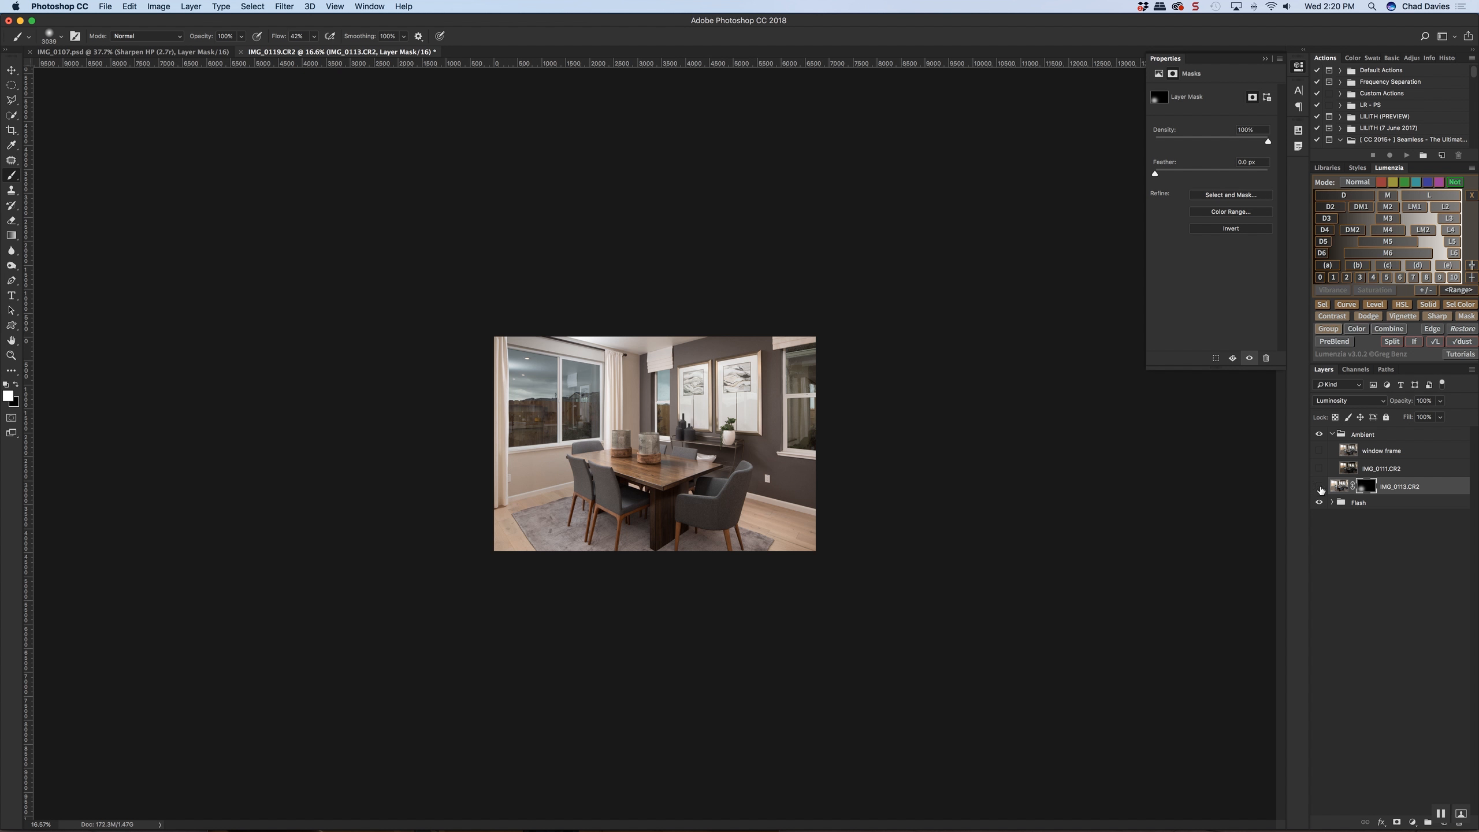
pyautogui.click(1319, 488)
pyautogui.click(1320, 488)
pyautogui.click(1320, 488)
pyautogui.click(1319, 488)
pyautogui.click(1319, 488)
pyautogui.click(1319, 489)
pyautogui.click(1319, 488)
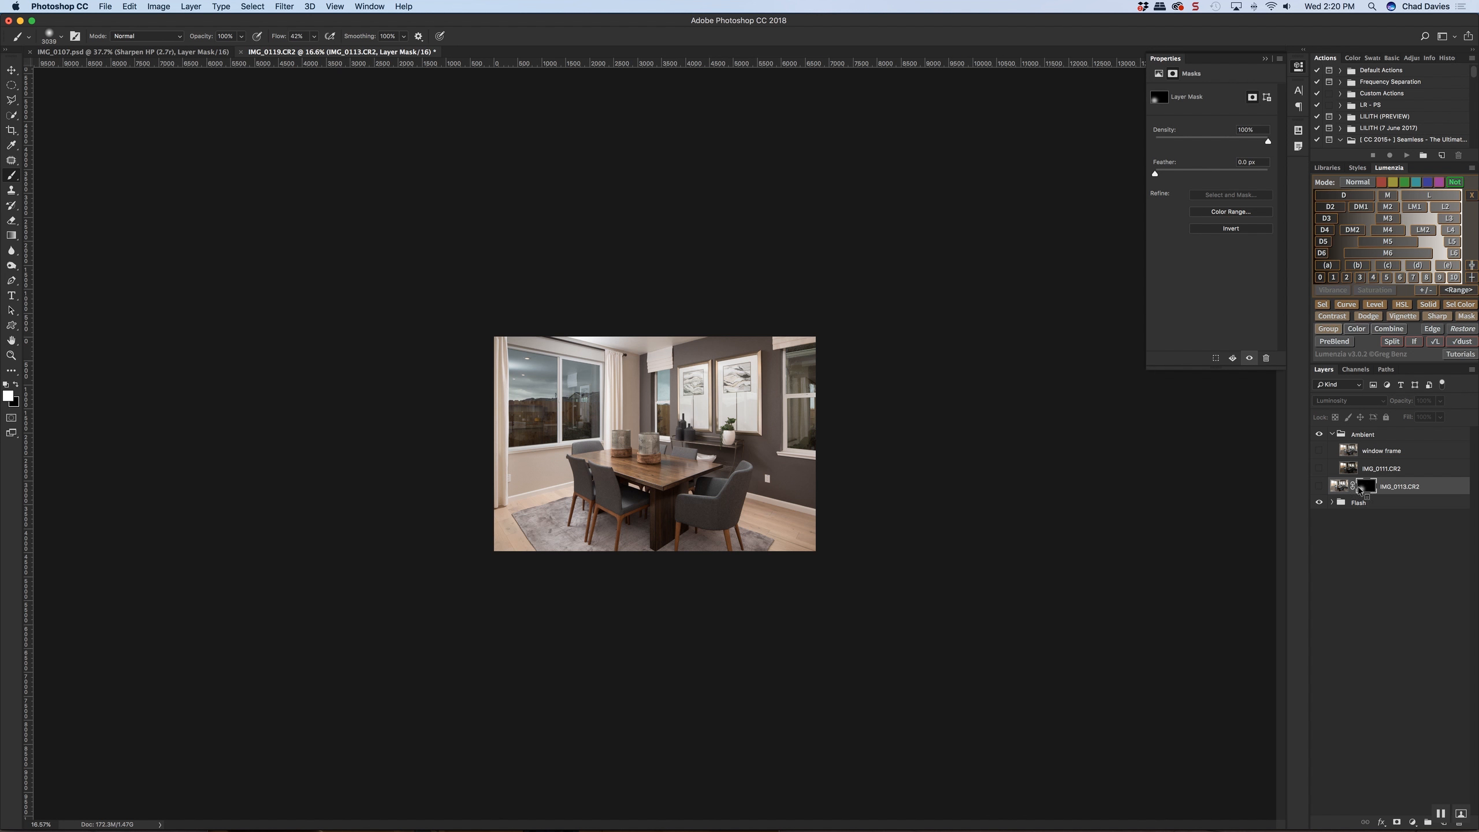
# Disable the mask on IMG_0113.CR2 and compare the unmasked Luminosity layer against the flash image
pyautogui.rightClick(1359, 491)
pyautogui.click(1361, 492)
pyautogui.click(1320, 488)
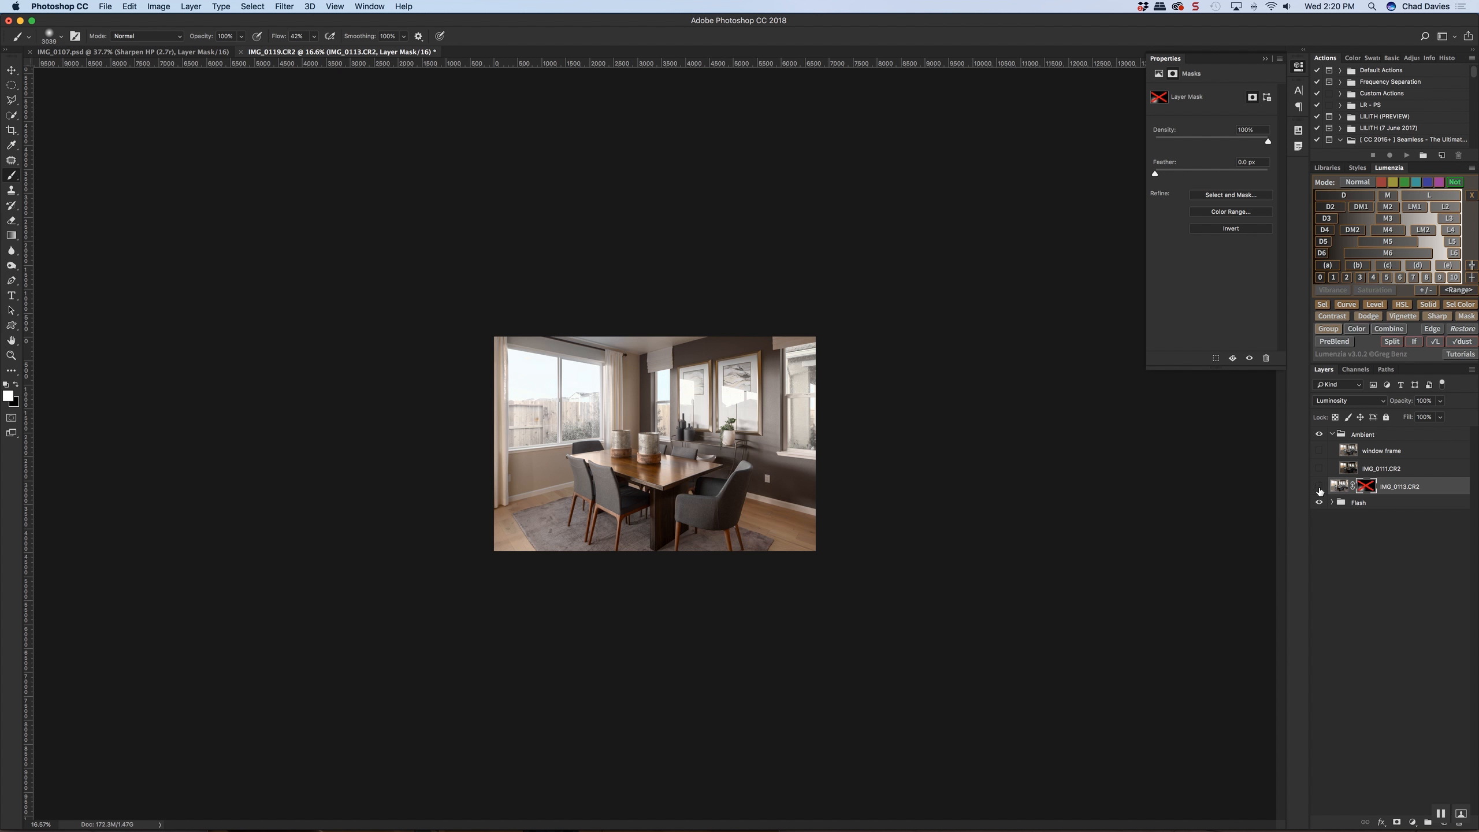
pyautogui.click(1319, 488)
pyautogui.click(1319, 488)
pyautogui.click(1320, 488)
pyautogui.click(1319, 489)
pyautogui.moveTo(651, 446); pyautogui.dragTo(585, 446)
pyautogui.scroll(5, 617, 444)
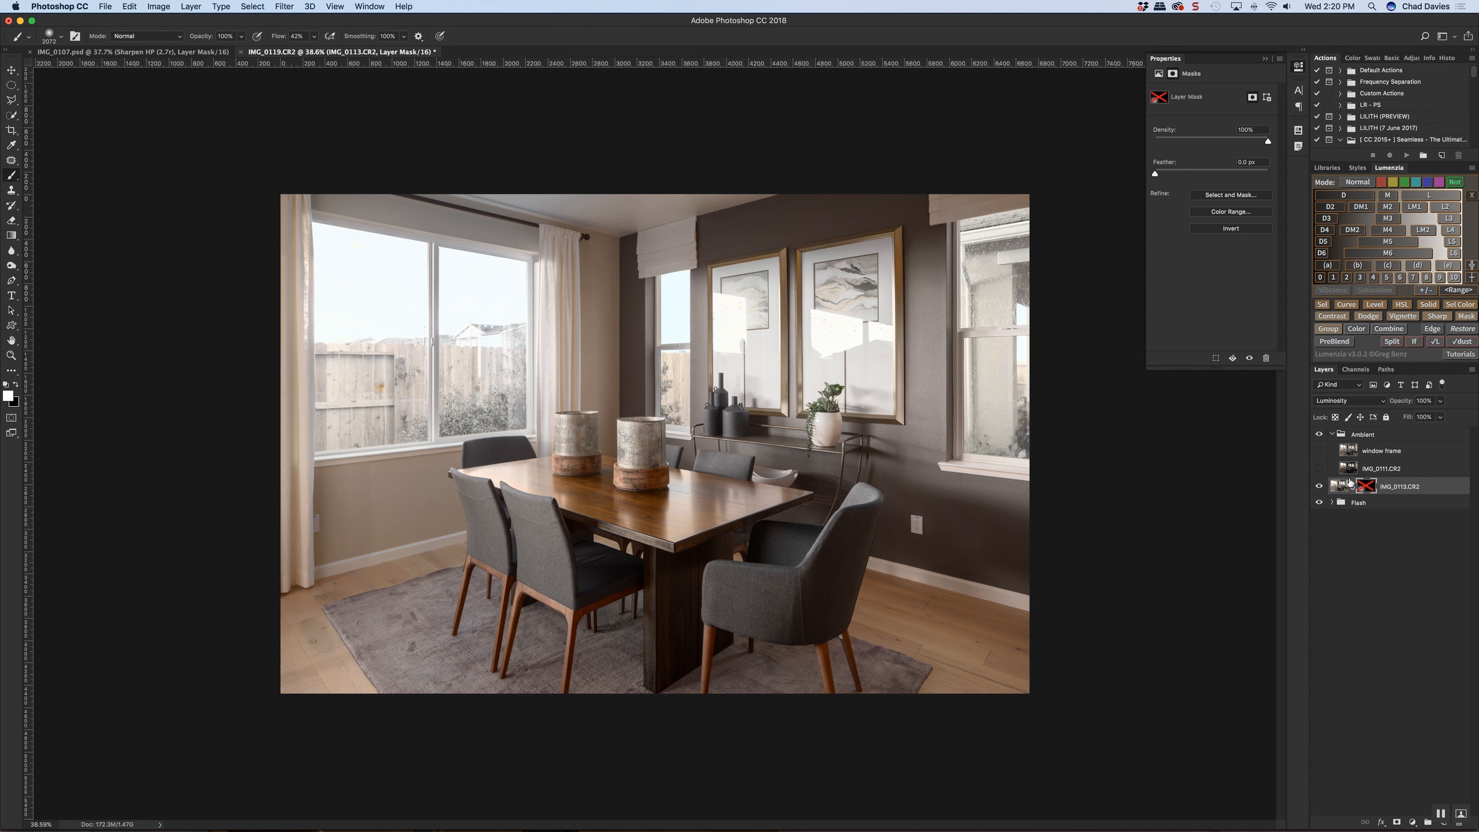
# Delete the layer mask on IMG_0113.CR2, add a new black mask, and reduce the brush size
pyautogui.keyDown('shift'); pyautogui.click(1367, 488); pyautogui.keyUp('shift')
pyautogui.rightClick(1366, 486)
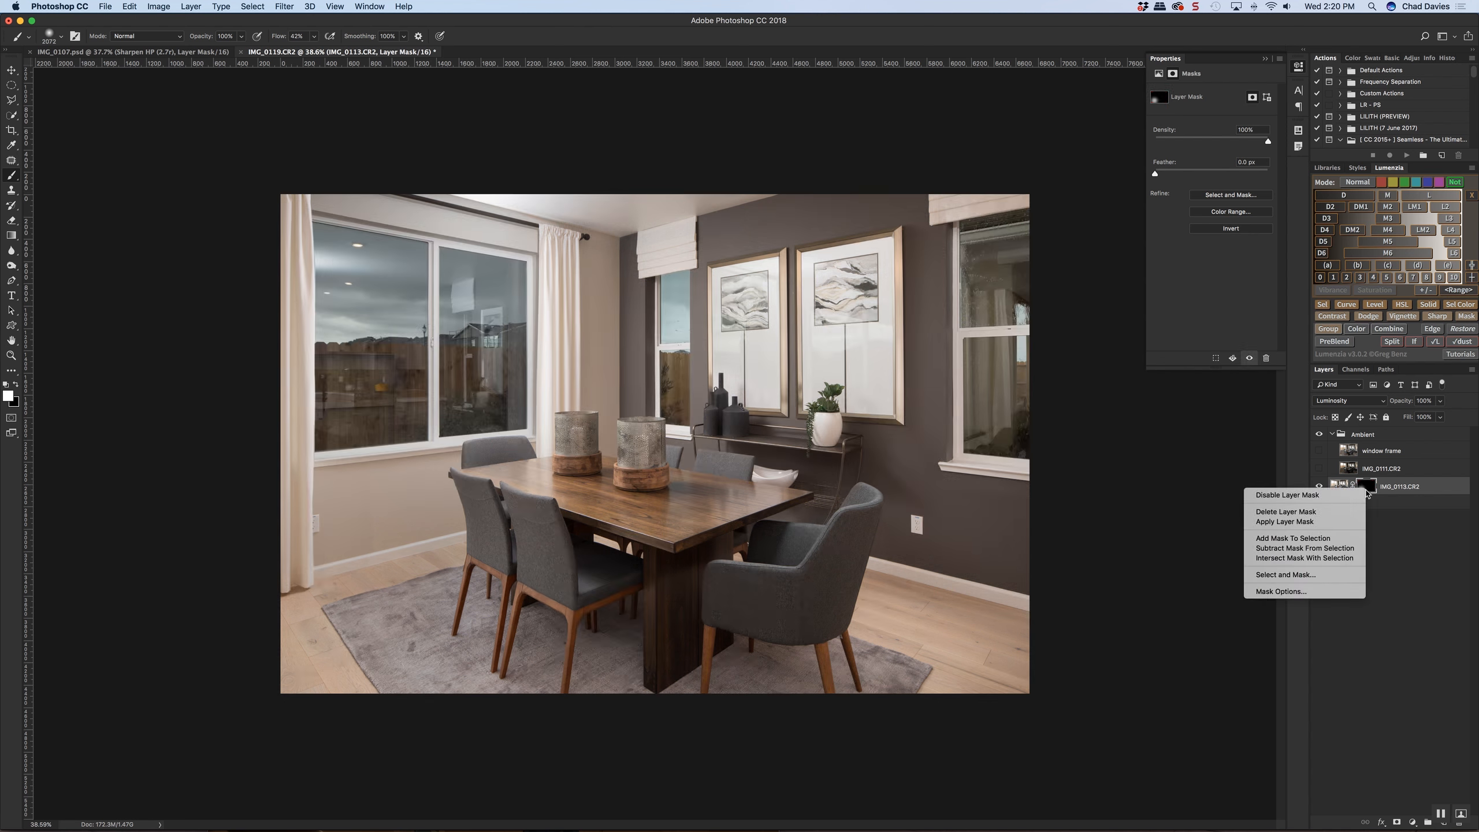
pyautogui.click(1304, 510)
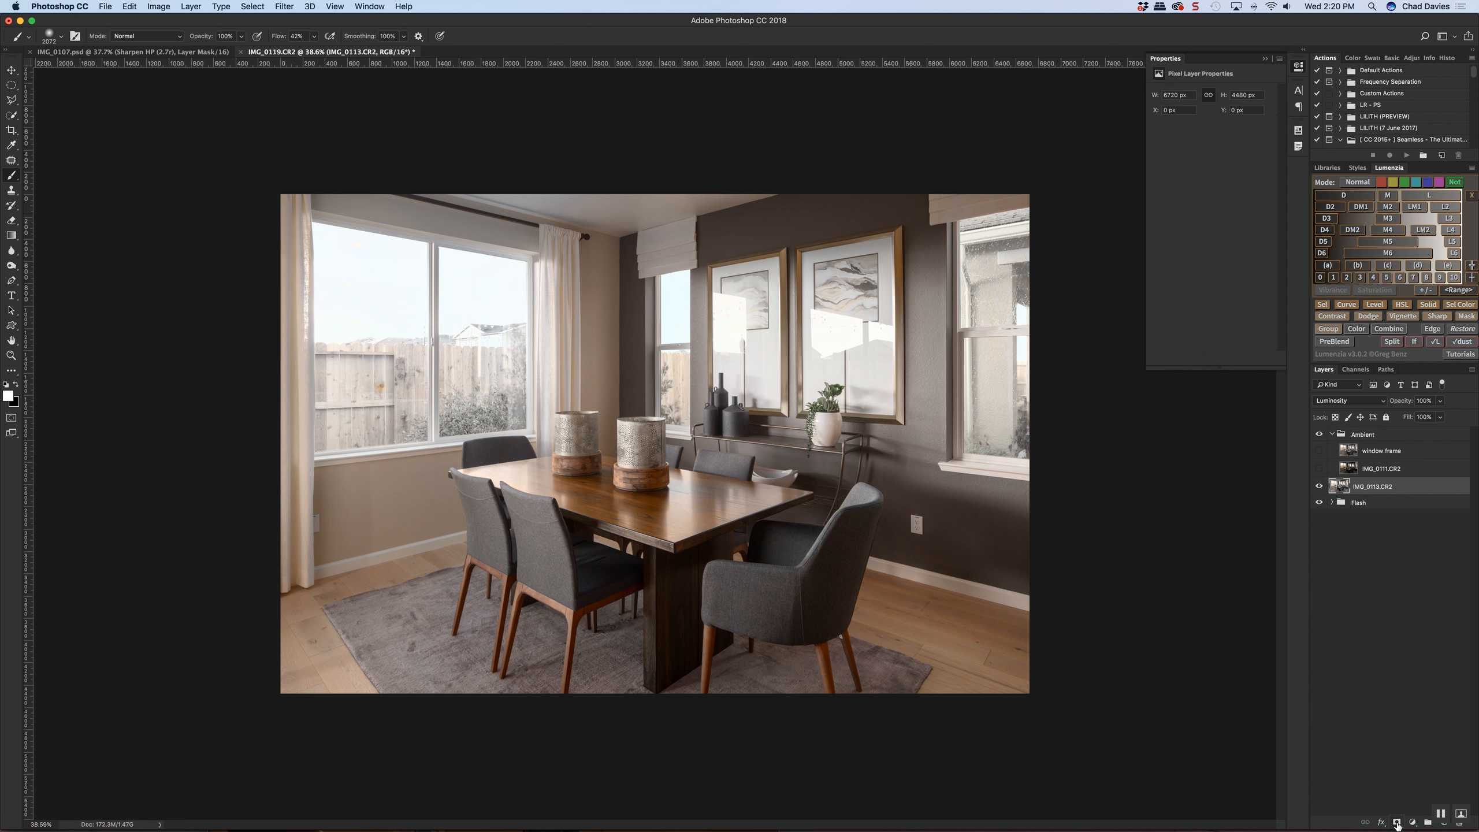
pyautogui.keyDown('alt'); pyautogui.click(1398, 823); pyautogui.keyUp('alt')
pyautogui.moveTo(547, 239); pyautogui.dragTo(364, 216)
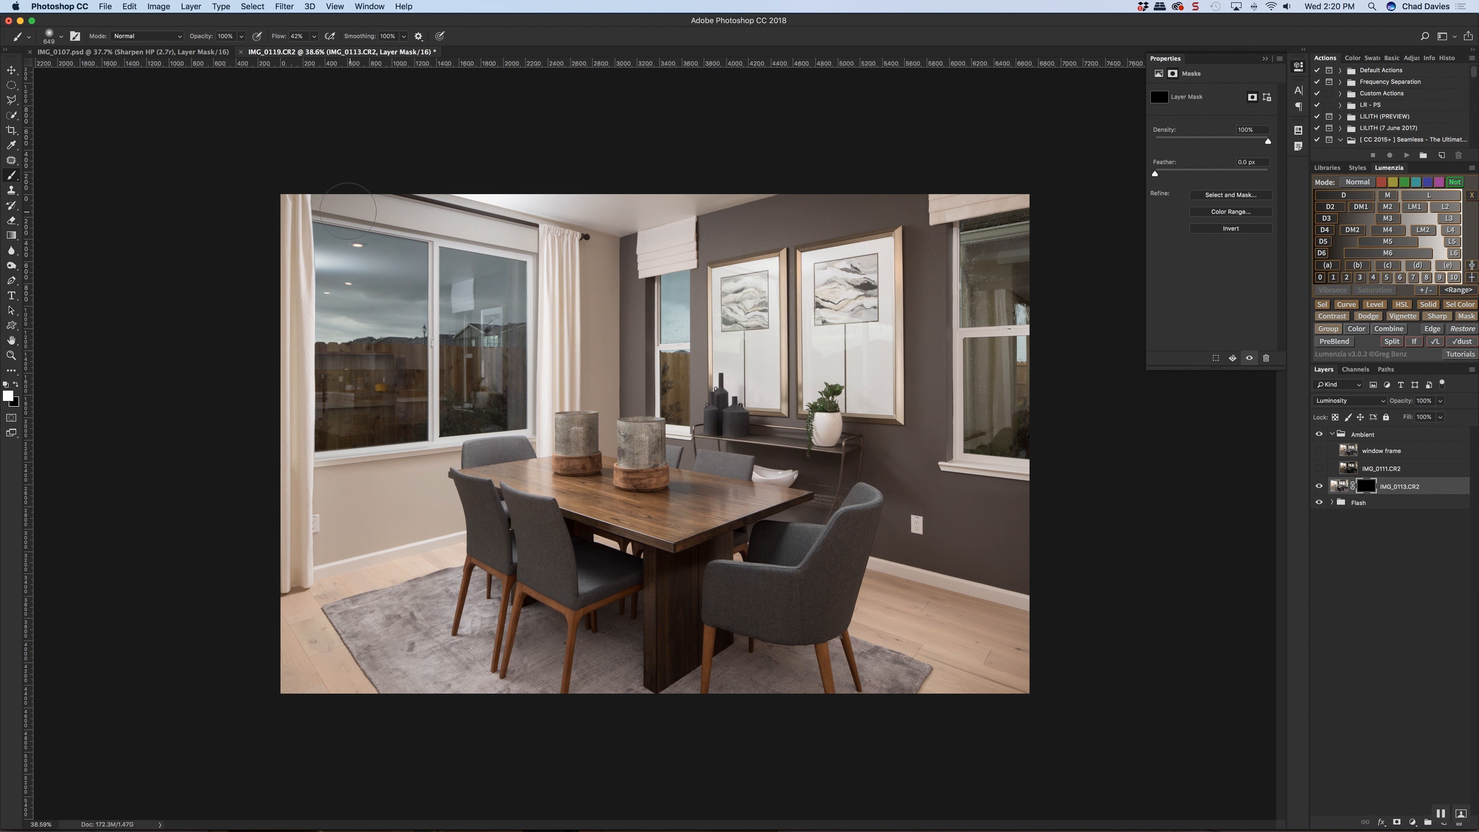
pyautogui.click(11, 100)
pyautogui.scroll(5, 313, 212)
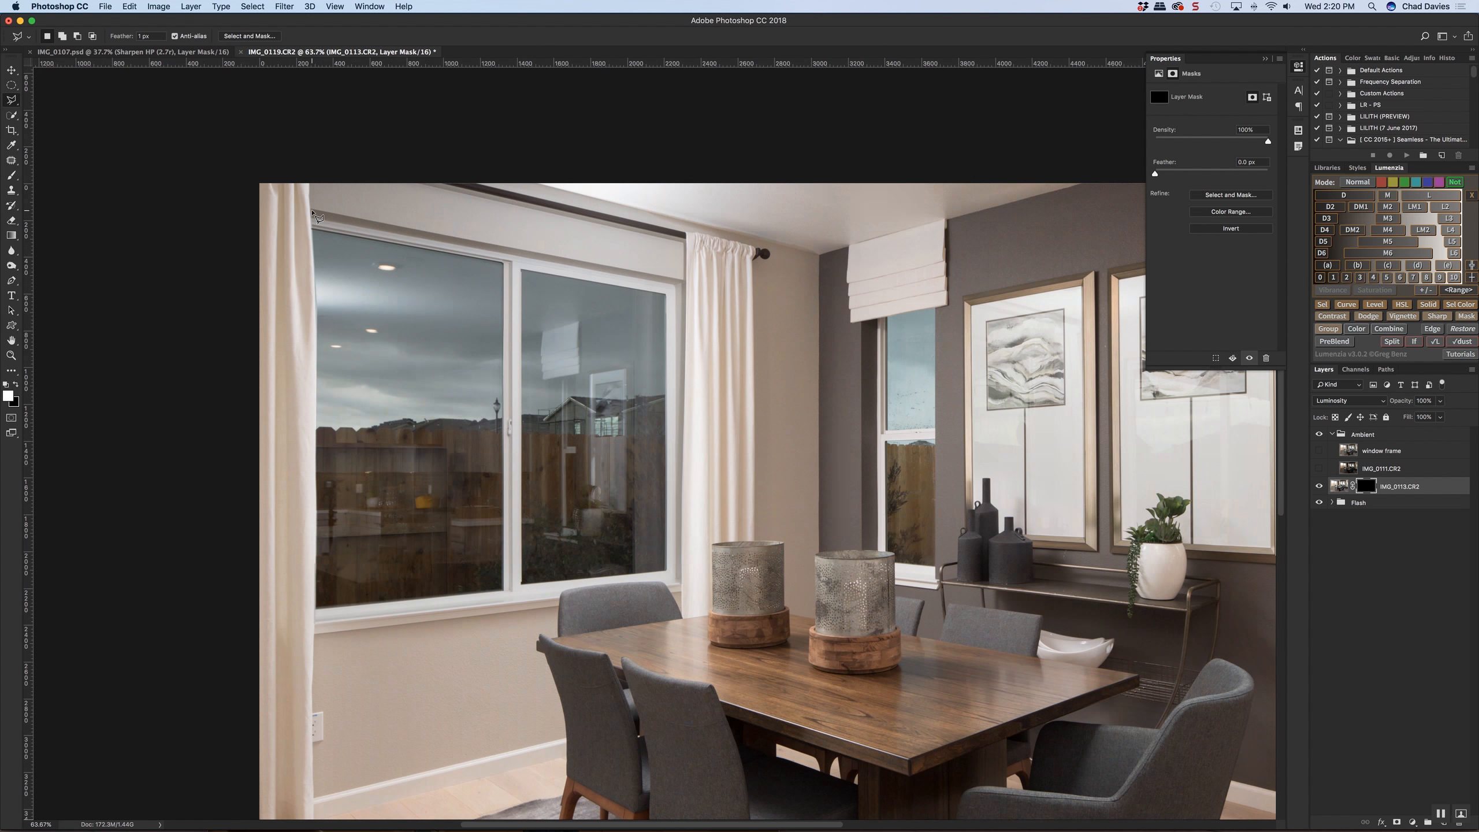
pyautogui.scroll(3, 315, 216)
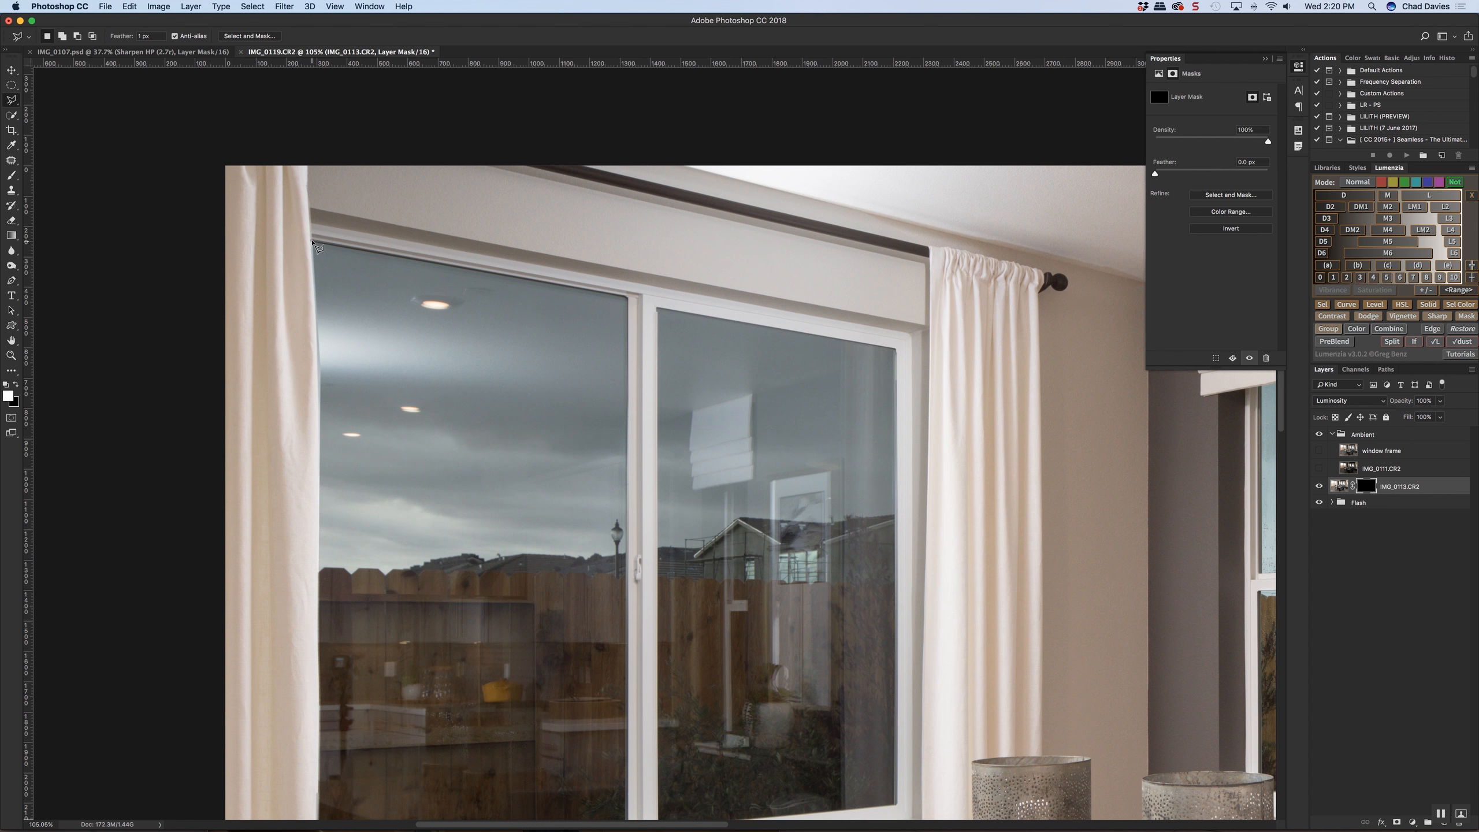
pyautogui.click(310, 224)
pyautogui.click(912, 337)
pyautogui.scroll(-3, 907, 479)
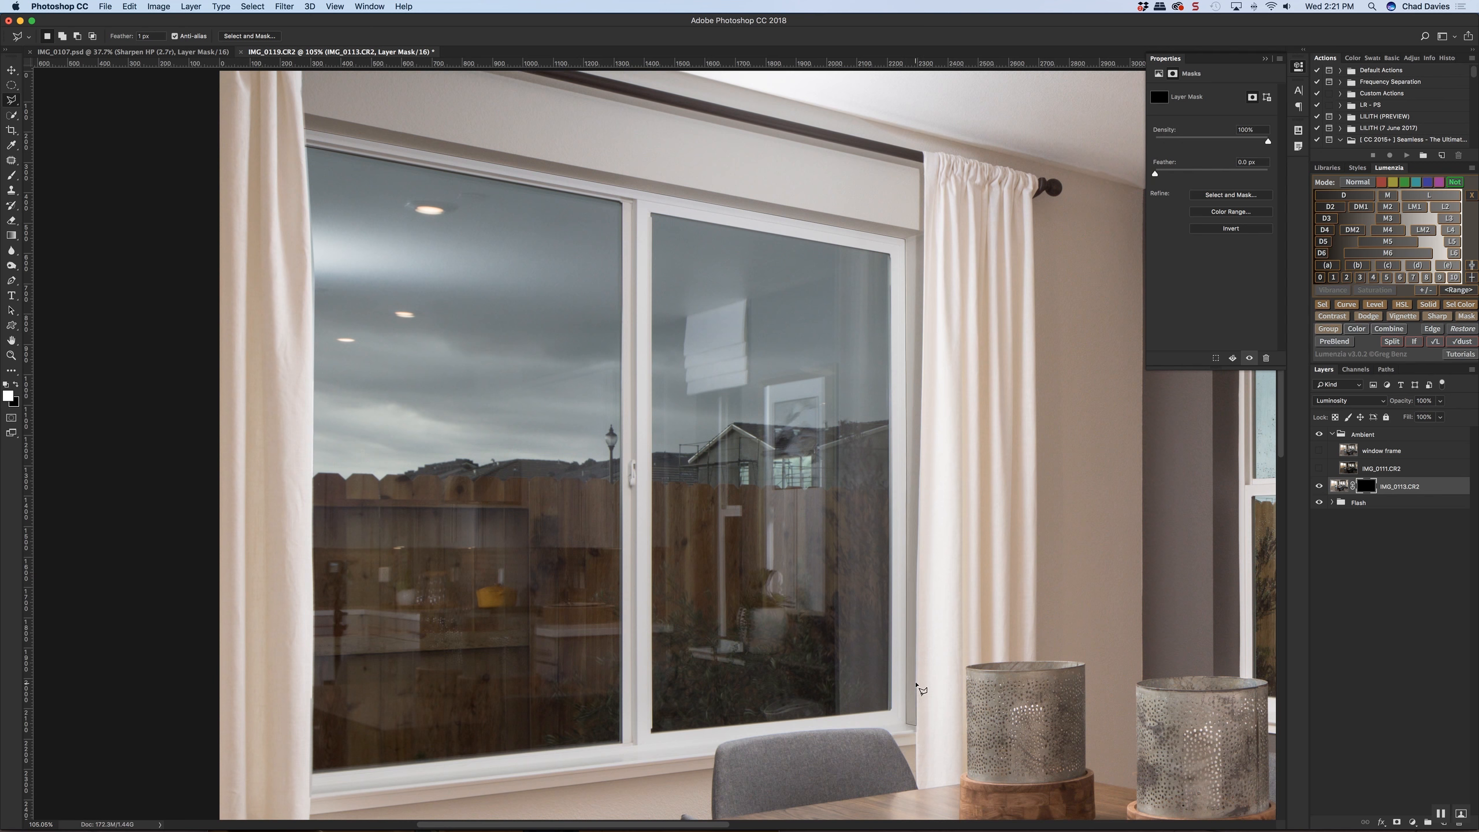
pyautogui.press('Escape')
# Start a Pen path at the large window's lower corner beside the chair and trace up the curtain's inner edge
pyautogui.press('p')
pyautogui.scroll(3, 914, 738)
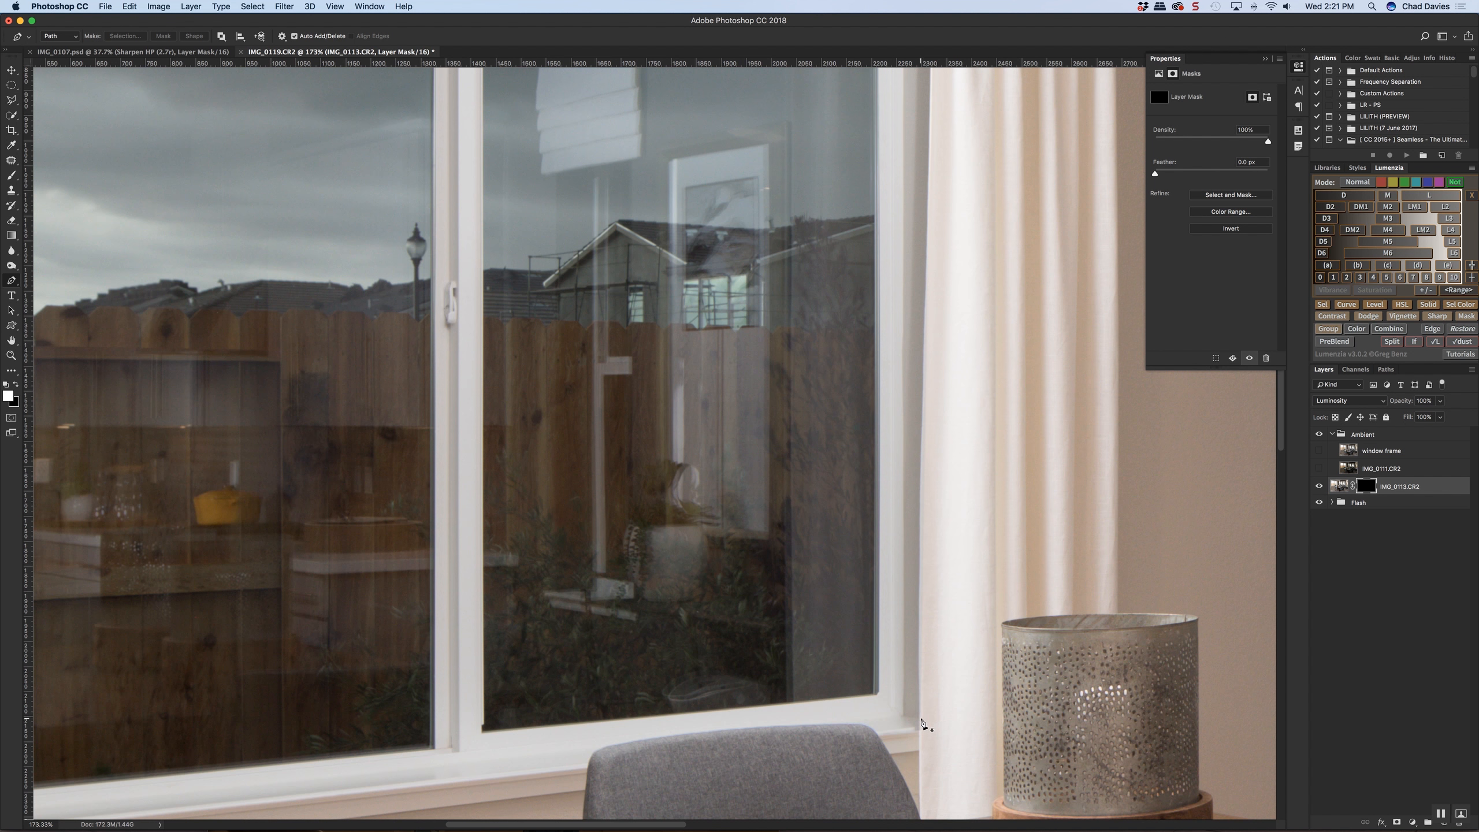
pyautogui.click(918, 717)
pyautogui.scroll(-1, 920, 678)
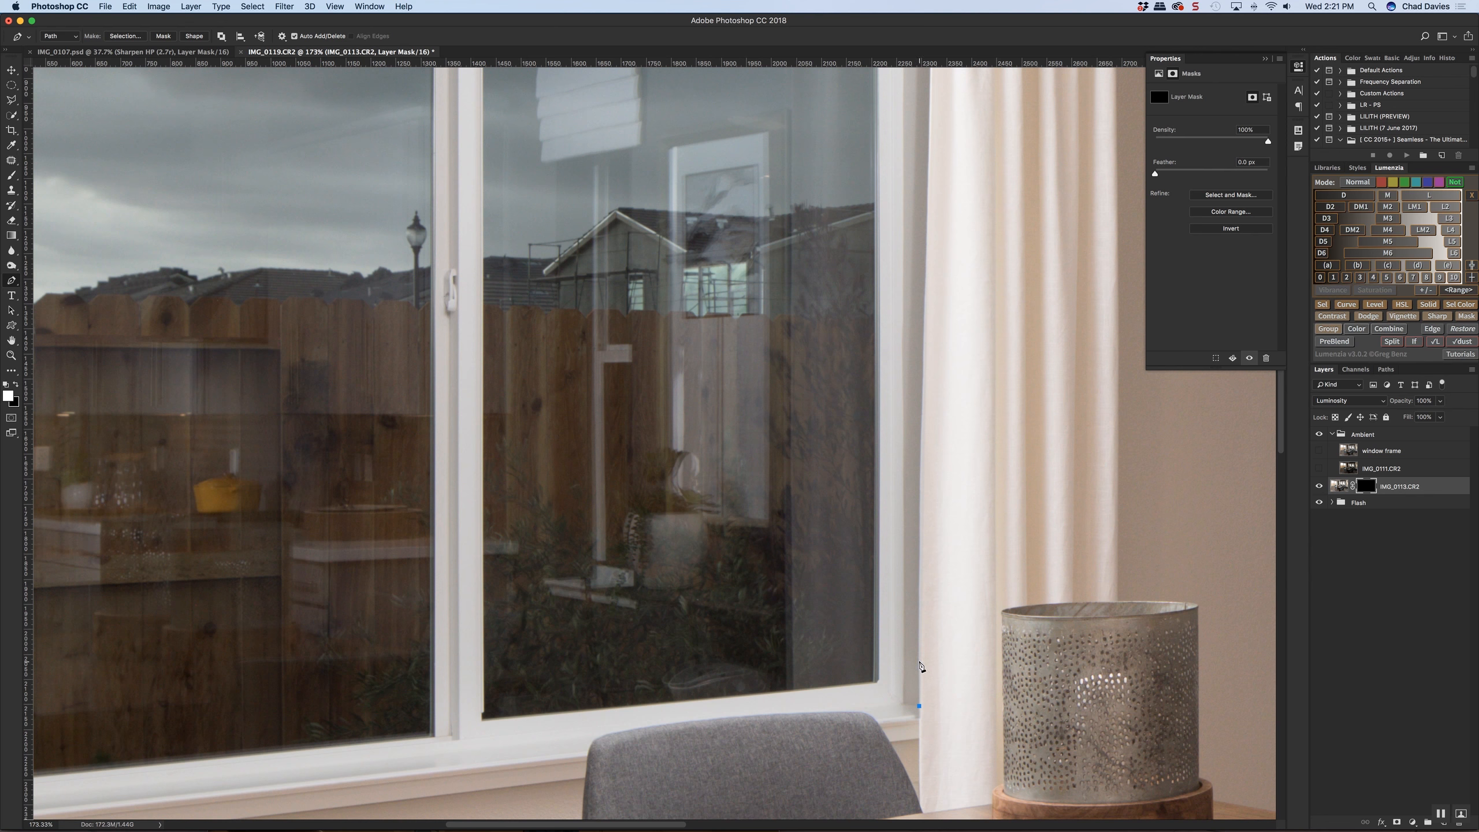
pyautogui.click(919, 518)
pyautogui.click(923, 385)
pyautogui.moveTo(927, 346); pyautogui.dragTo(911, 431)
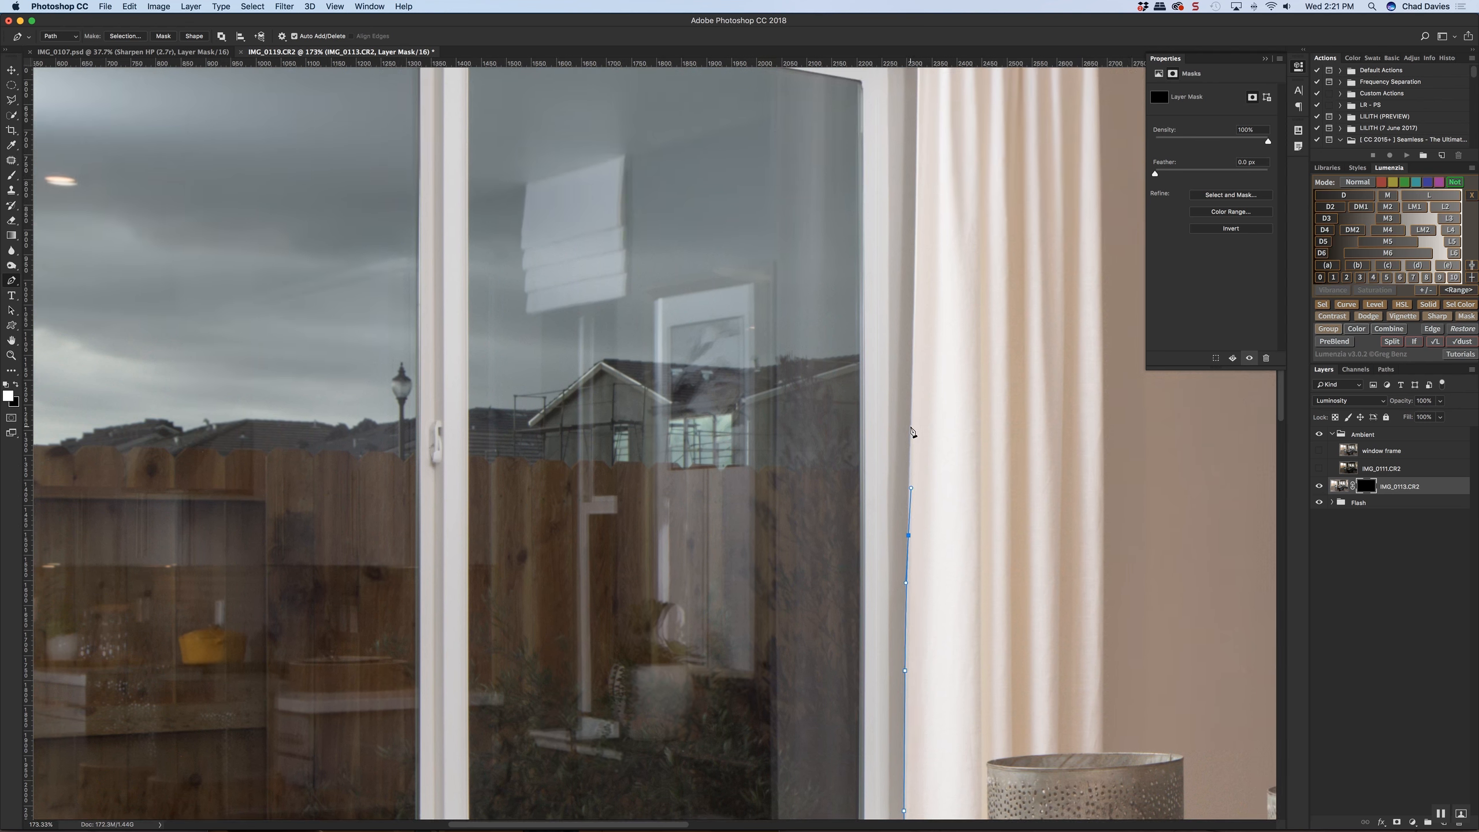
pyautogui.press('super+z')
# Continue the Pen path up the curtain's inner edge to the curtain rod
pyautogui.keyDown('alt'); pyautogui.click(908, 535); pyautogui.keyUp('alt')
pyautogui.click(911, 421)
pyautogui.moveTo(910, 415); pyautogui.dragTo(894, 542)
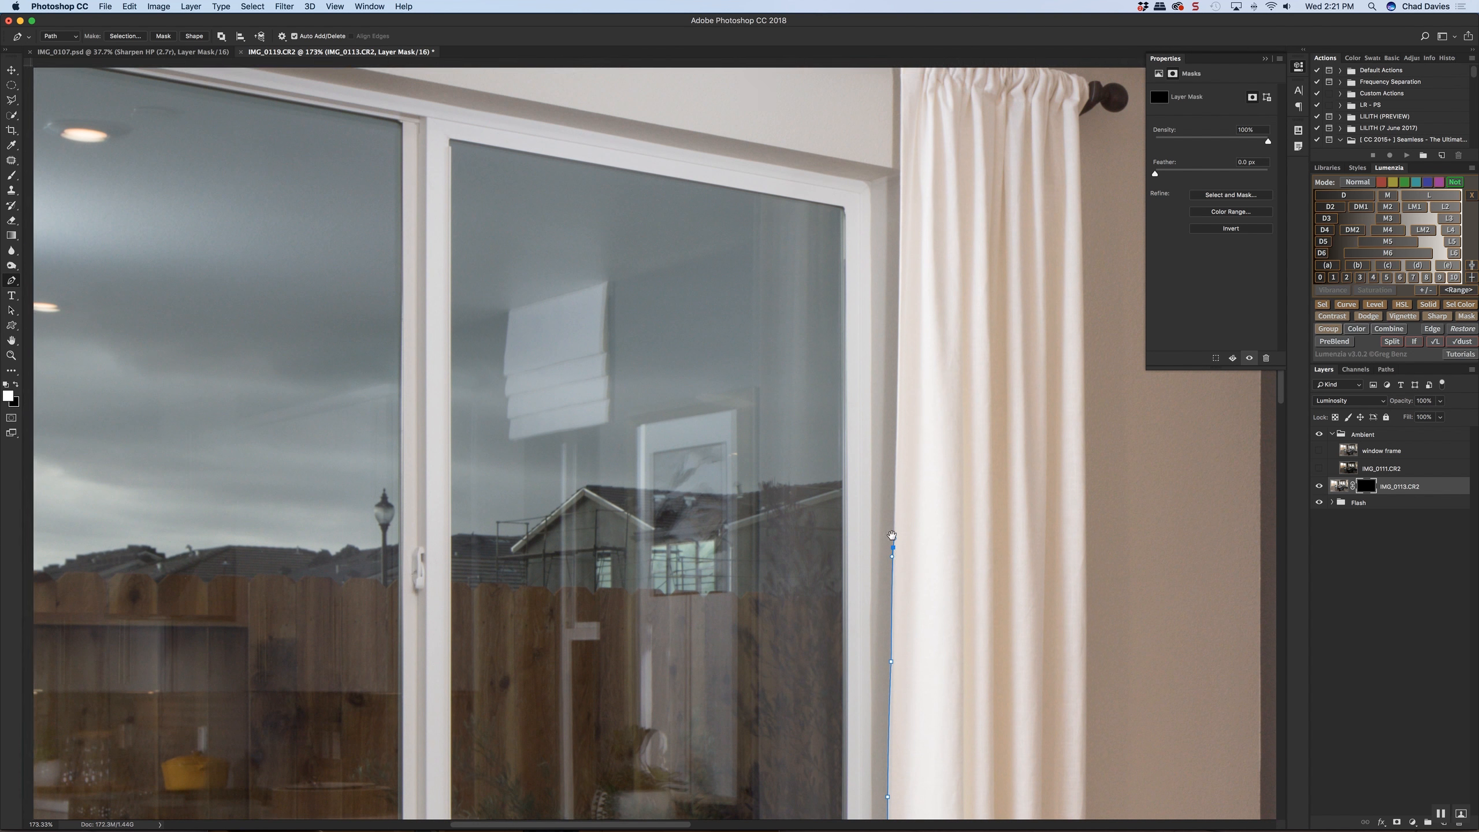
pyautogui.click(897, 408)
pyautogui.moveTo(896, 408); pyautogui.dragTo(884, 535)
pyautogui.click(886, 408)
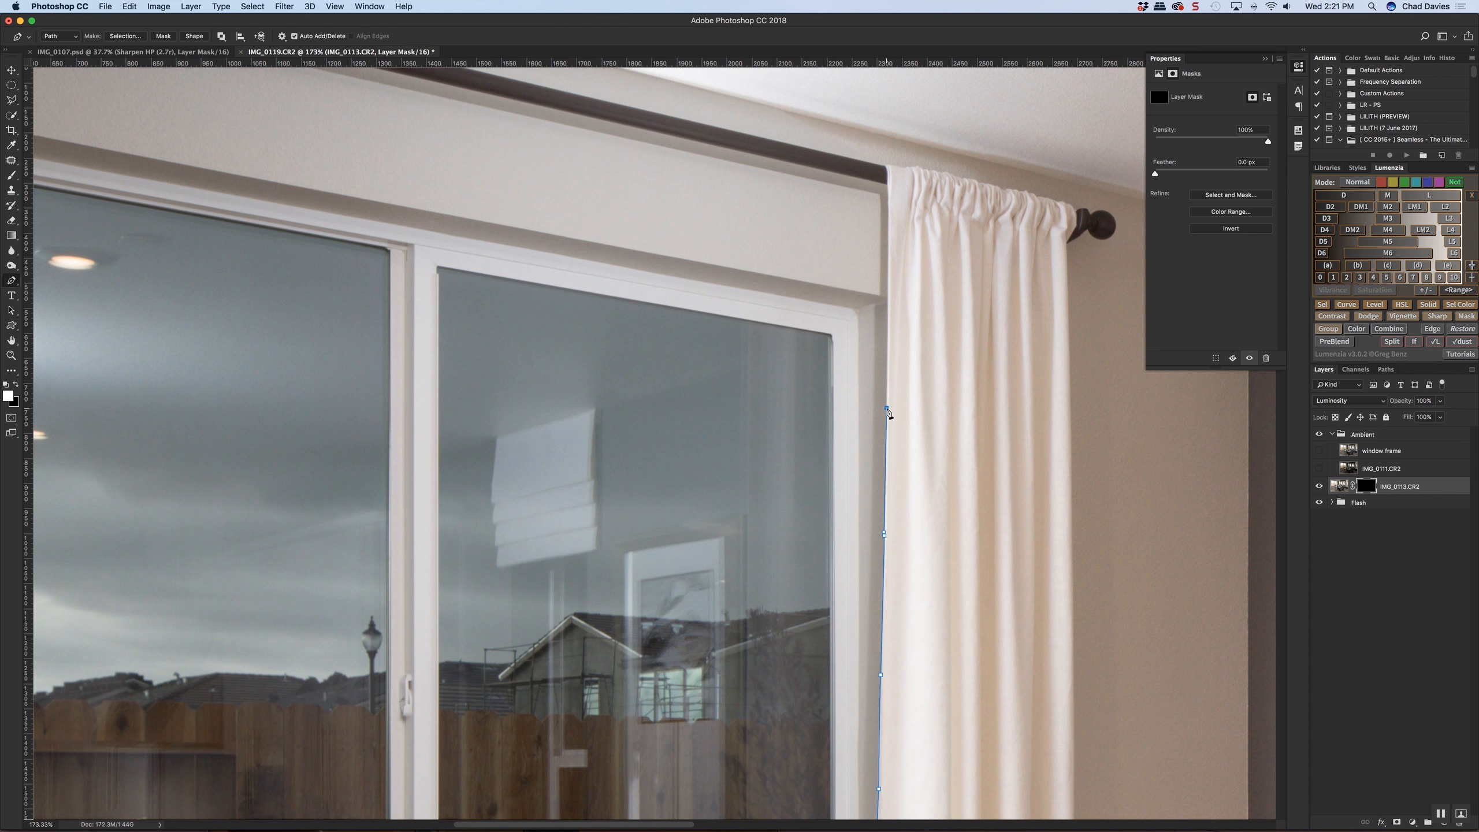
pyautogui.moveTo(885, 390); pyautogui.dragTo(871, 566)
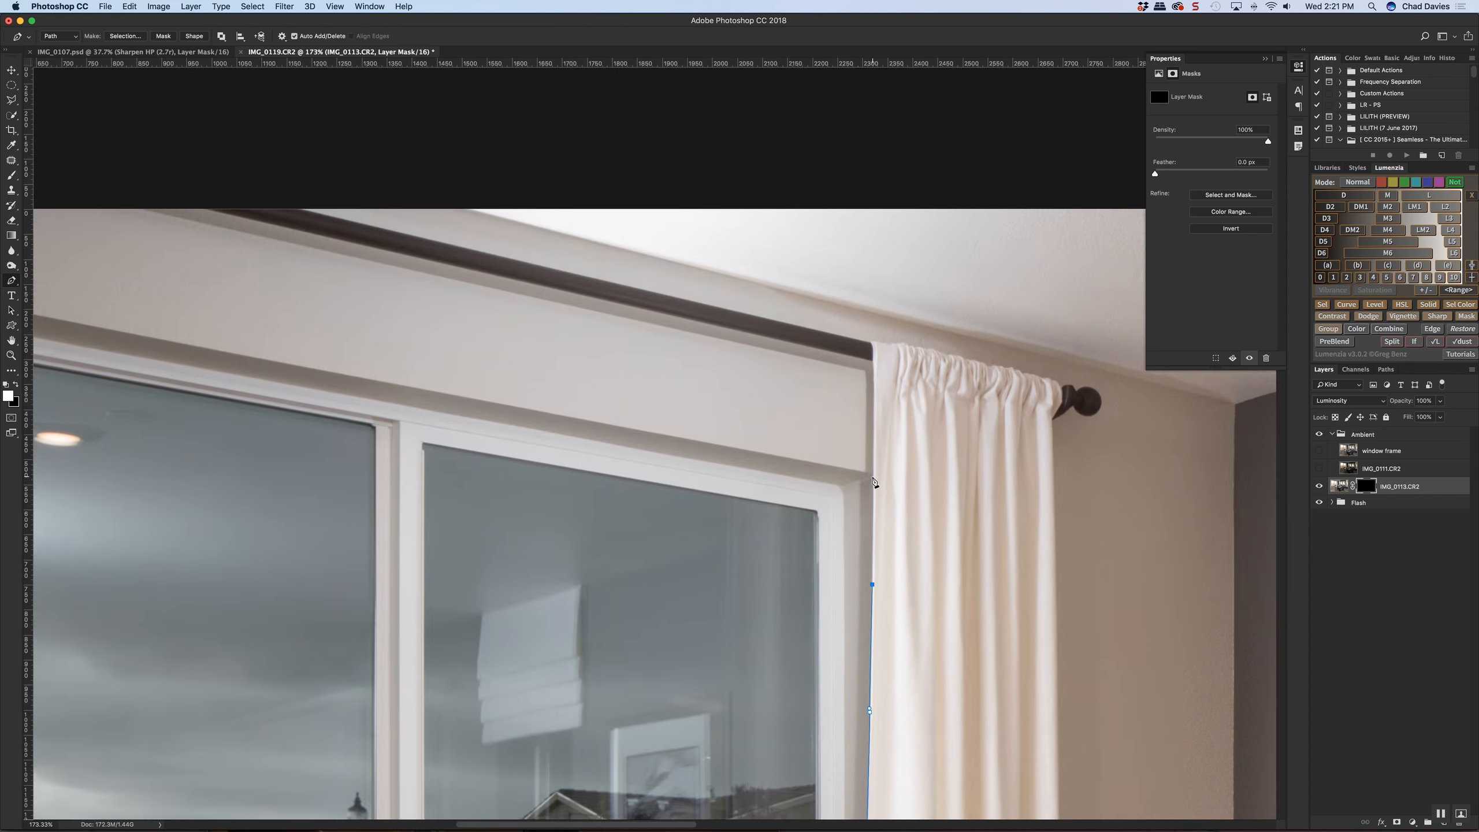
pyautogui.click(874, 476)
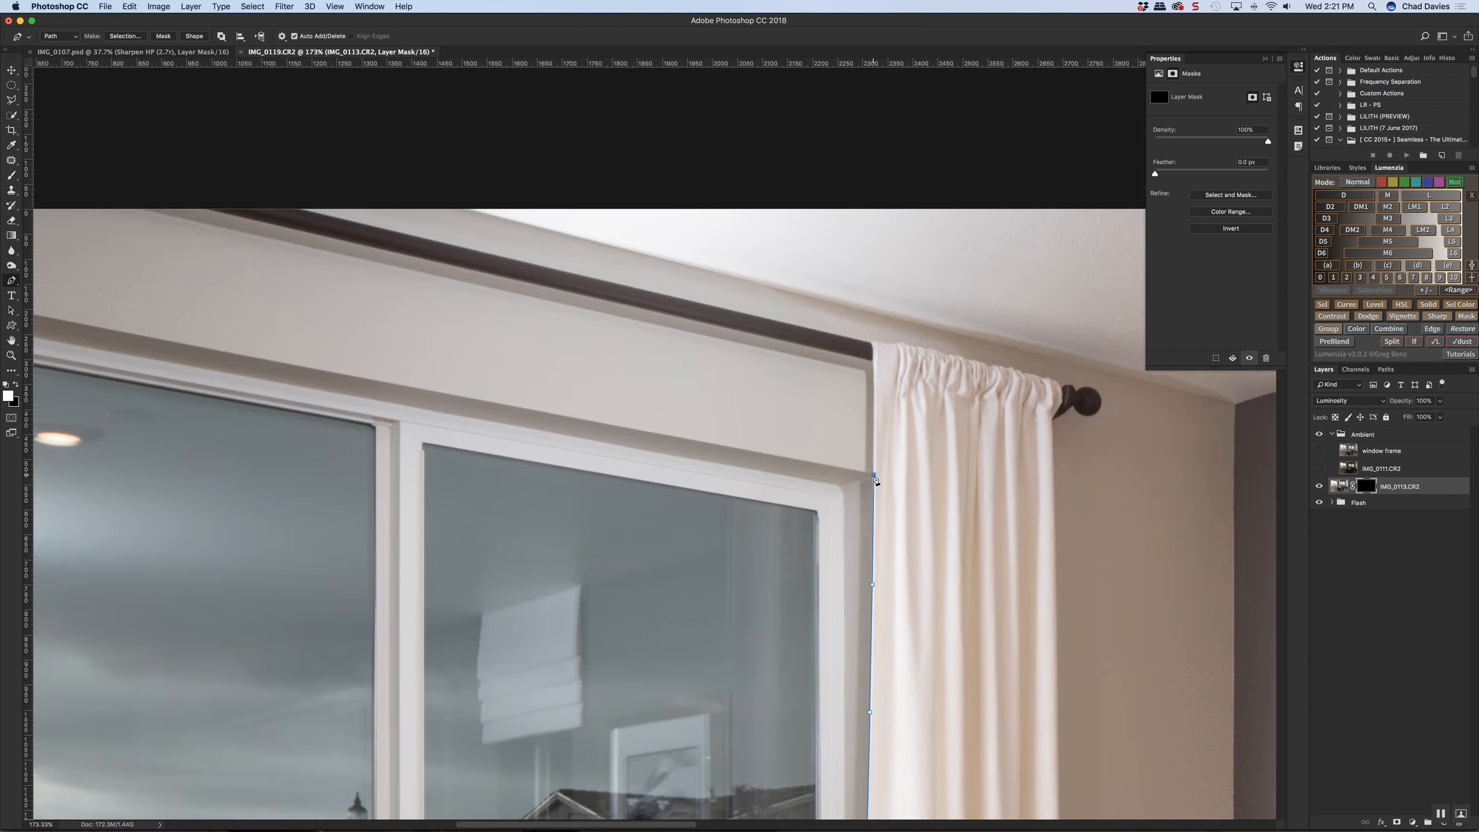
pyautogui.click(874, 379)
pyautogui.moveTo(870, 342); pyautogui.dragTo(865, 337)
# Extend the path across the curtain top to the corner where the light wall, dark wall and ceiling meet
pyautogui.scroll(-3, 874, 344)
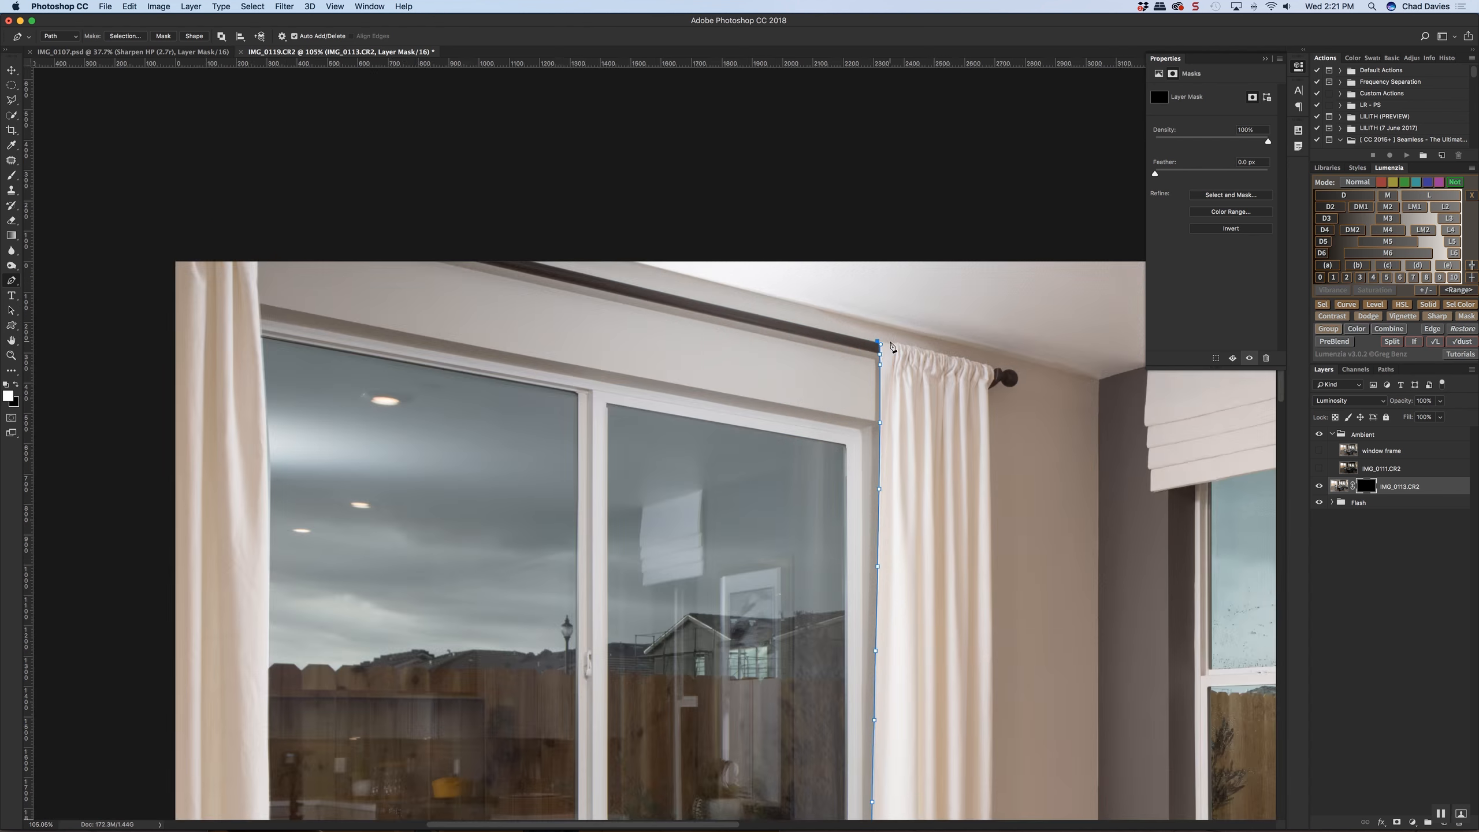
pyautogui.click(995, 370)
pyautogui.click(1101, 383)
pyautogui.hscroll(8, 1063, 373)
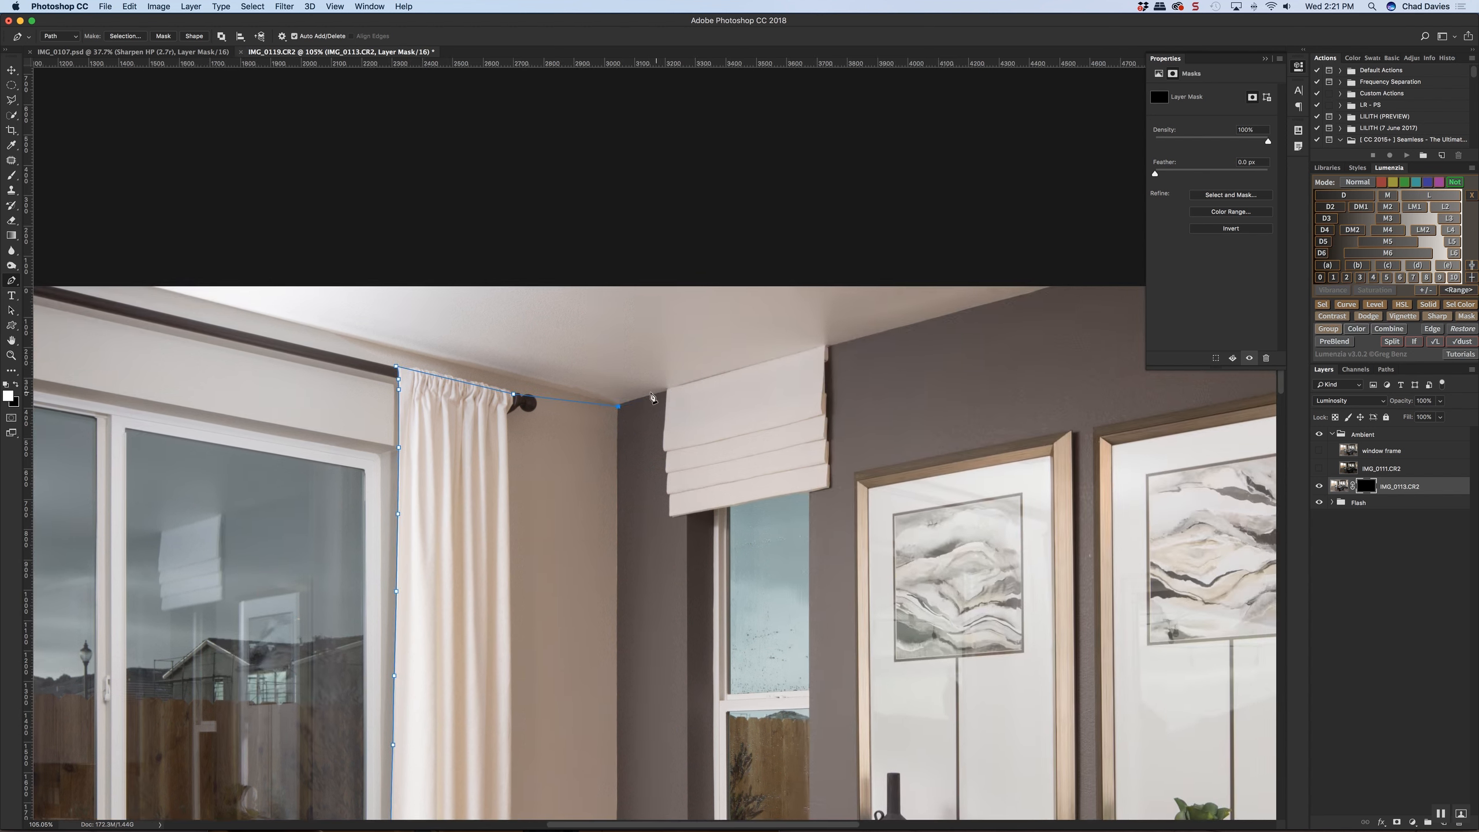
pyautogui.scroll(6, 619, 408)
pyautogui.press('super+z')
pyautogui.click(628, 414)
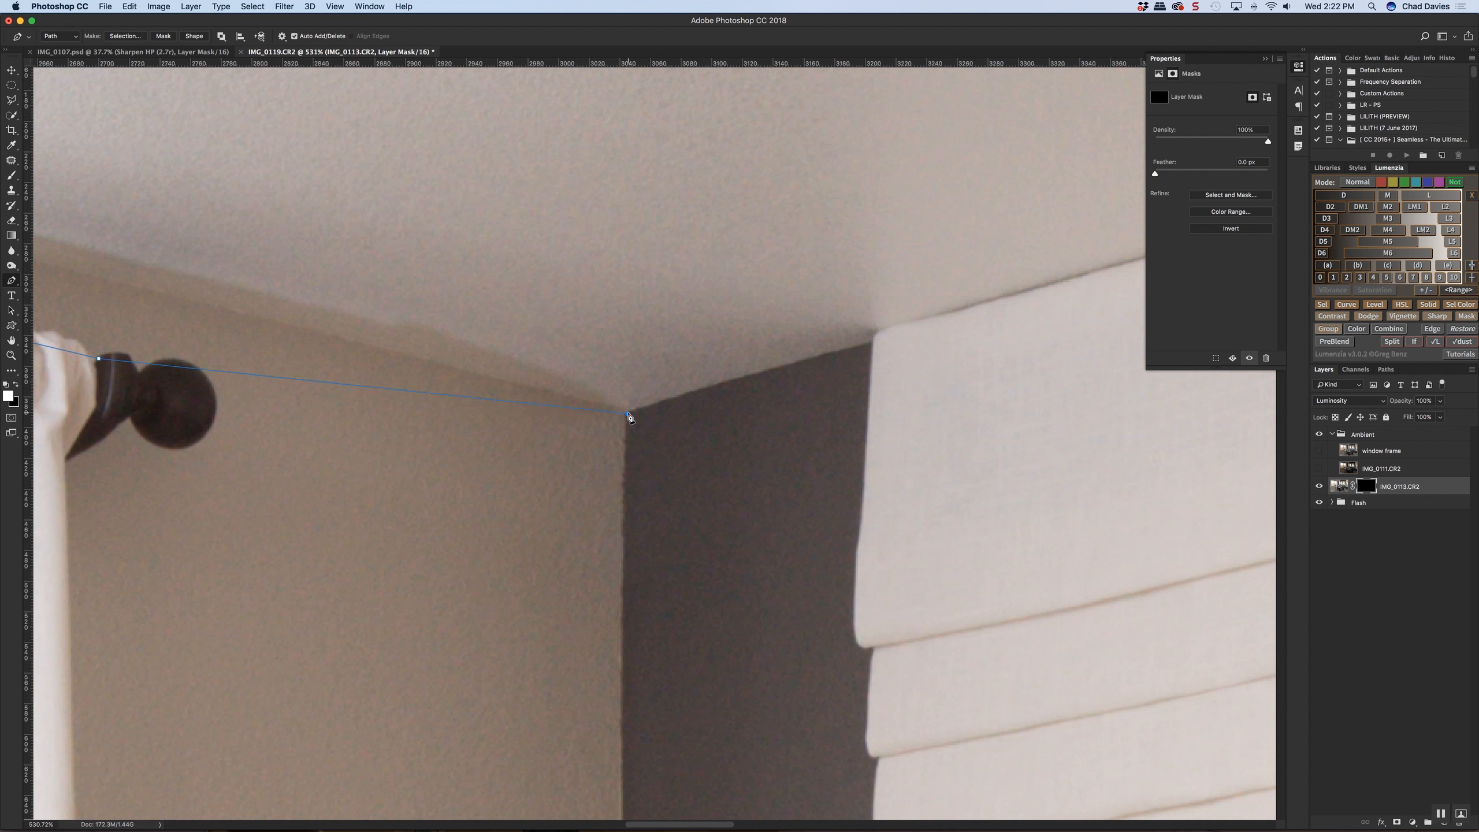
# Trace the path along the dark wall's ceiling line and onto the upper edge of the white window shade
pyautogui.press('super+z')
pyautogui.click(872, 344)
pyautogui.click(900, 324)
pyautogui.moveTo(963, 321); pyautogui.dragTo(595, 551)
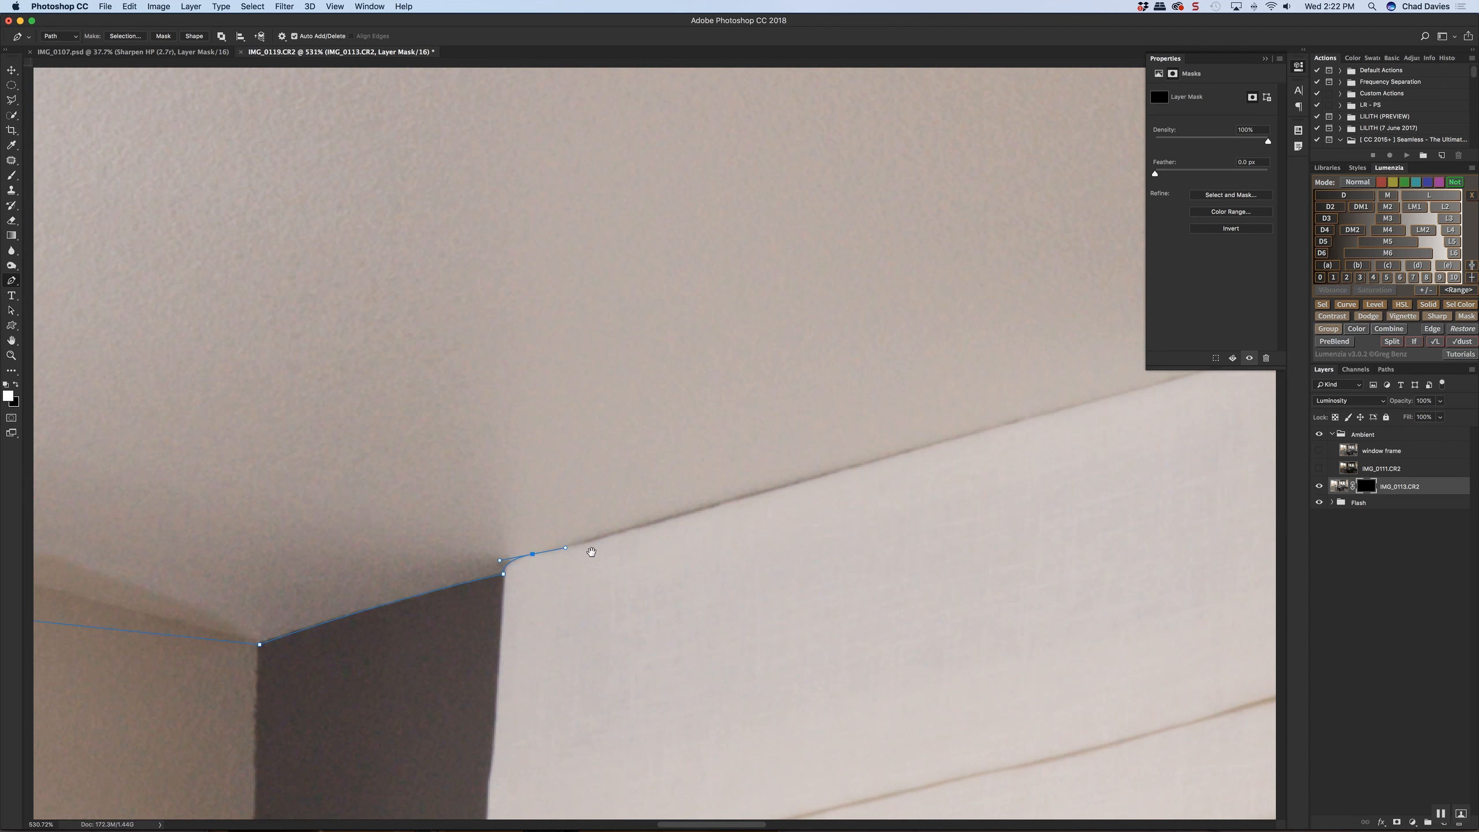
pyautogui.click(715, 504)
pyautogui.click(1015, 422)
# Carry the path along the rest of the shade's upper edge and around its far corner to the dark wall
pyautogui.hscroll(10, 1013, 426)
pyautogui.scroll(3, 1014, 426)
pyautogui.click(821, 466)
pyautogui.click(874, 447)
pyautogui.click(908, 454)
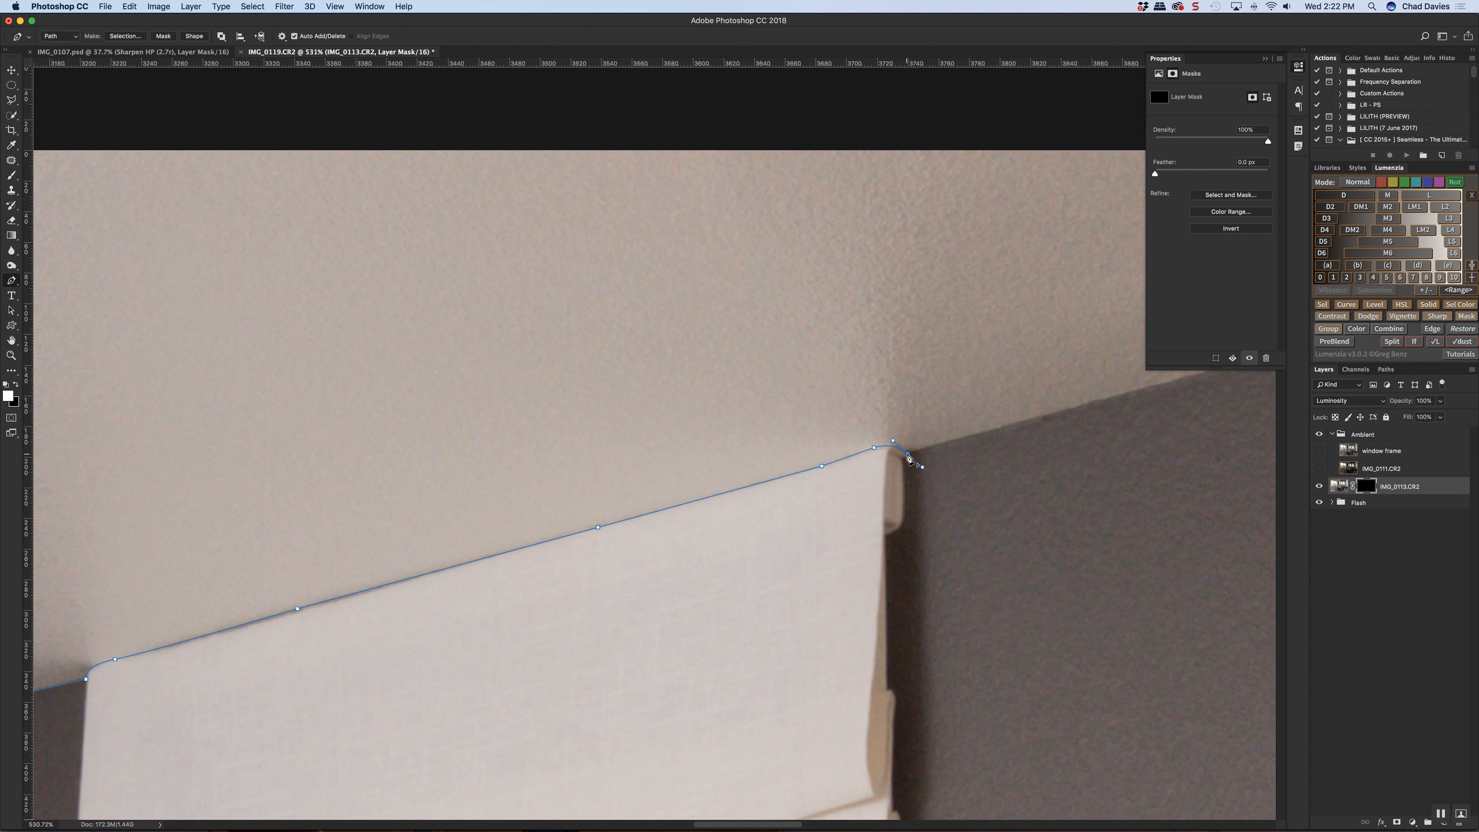
# Extend the path along the dark wall's ceiling line until it passes the image's upper boundary
pyautogui.hscroll(8, 865, 489)
pyautogui.scroll(3, 864, 490)
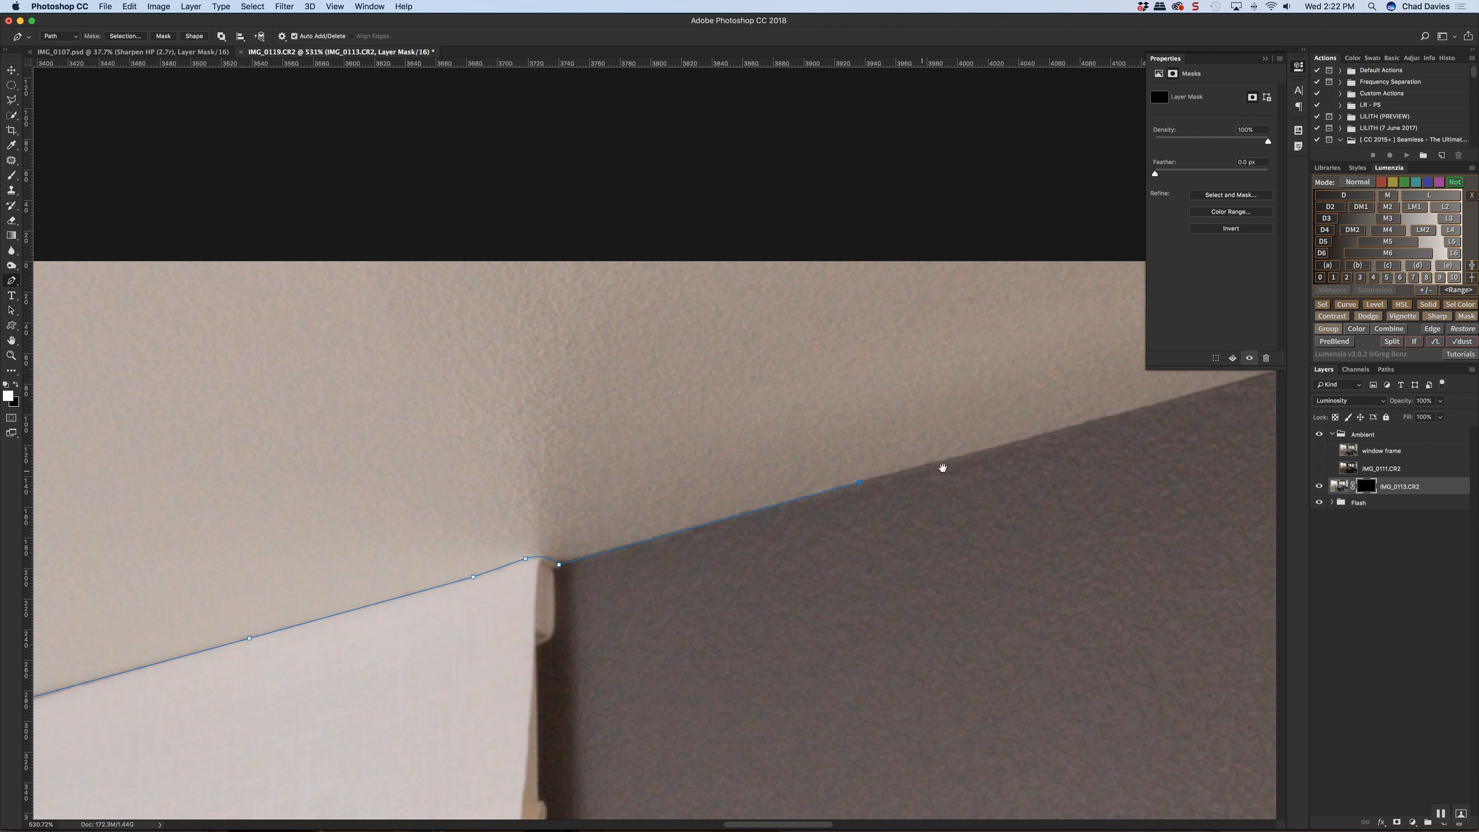
pyautogui.hscroll(10, 862, 495)
pyautogui.scroll(3, 862, 496)
pyautogui.click(1037, 432)
pyautogui.hscroll(7, 914, 491)
pyautogui.scroll(3, 914, 491)
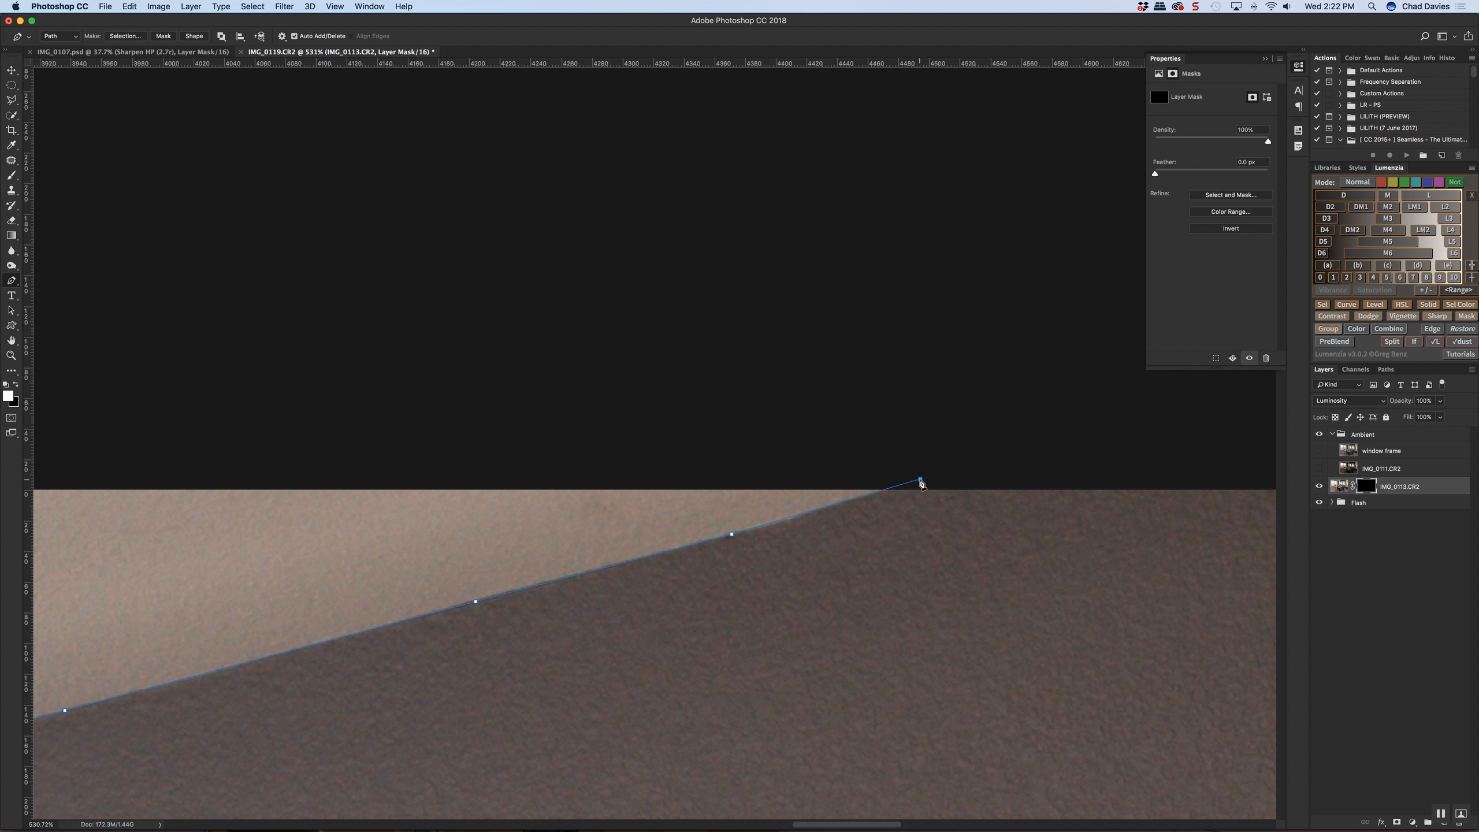
# Route the path outside the image above its upper boundary and back to the top of the left curtain's inner edge
pyautogui.click(920, 485)
pyautogui.scroll(-8, 913, 491)
pyautogui.moveTo(542, 453); pyautogui.dragTo(1048, 494)
pyautogui.moveTo(314, 417); pyautogui.dragTo(957, 493)
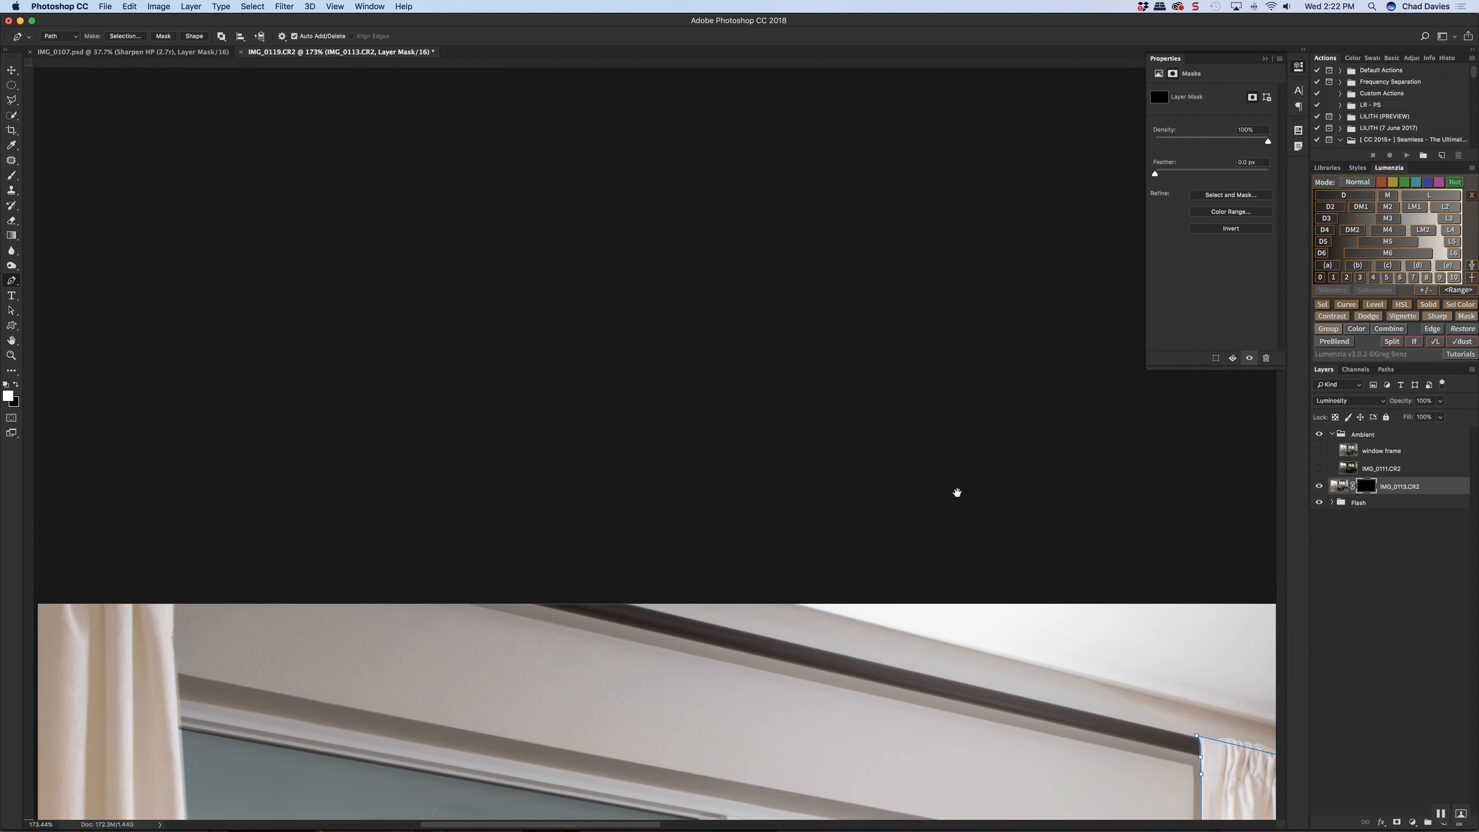
pyautogui.click(291, 524)
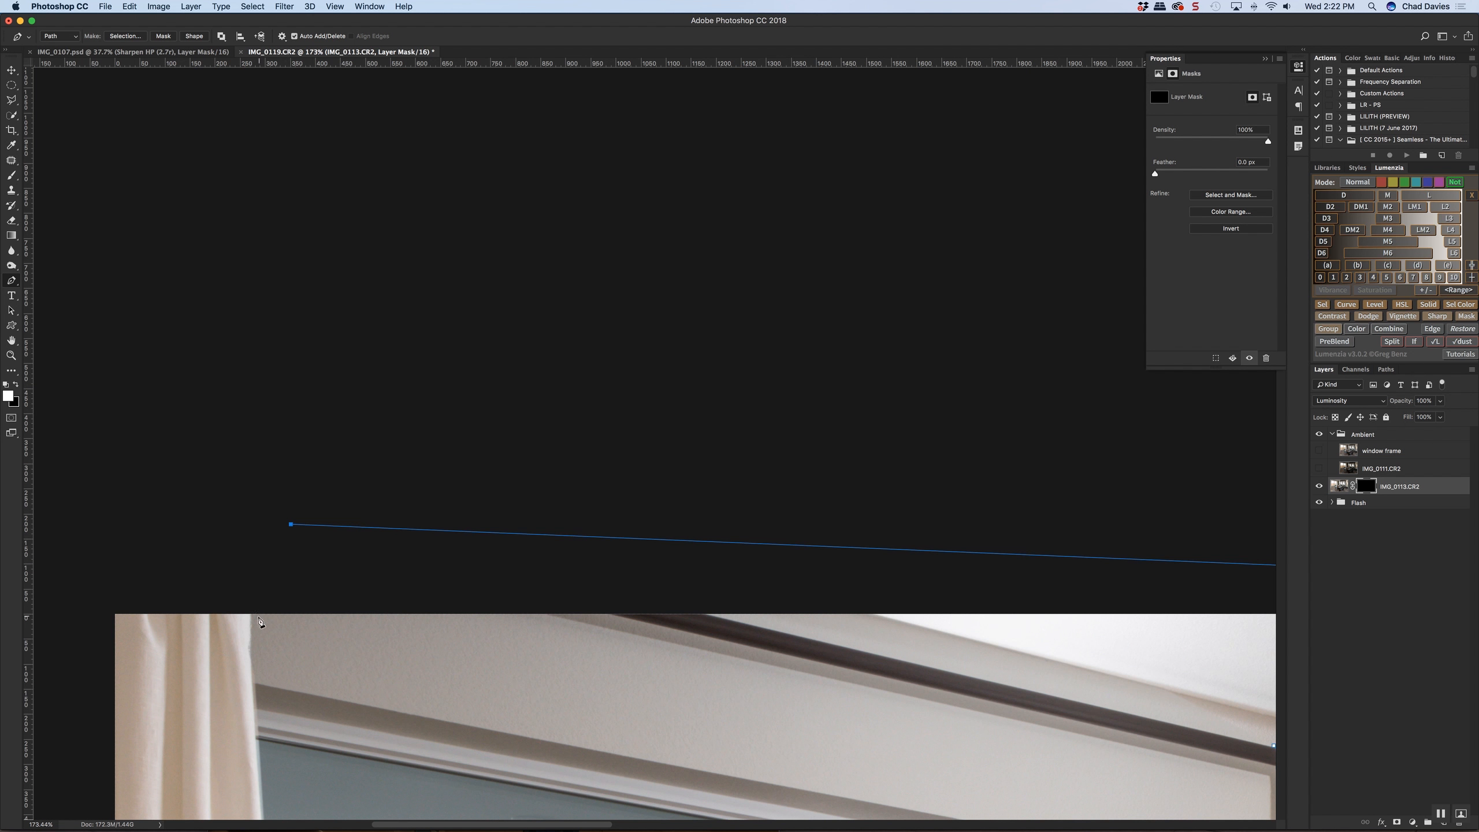
pyautogui.click(251, 619)
# Trace the path down the upper part of the left curtain's inner edge, following its curve past the wall and window frame
pyautogui.scroll(4, 252, 618)
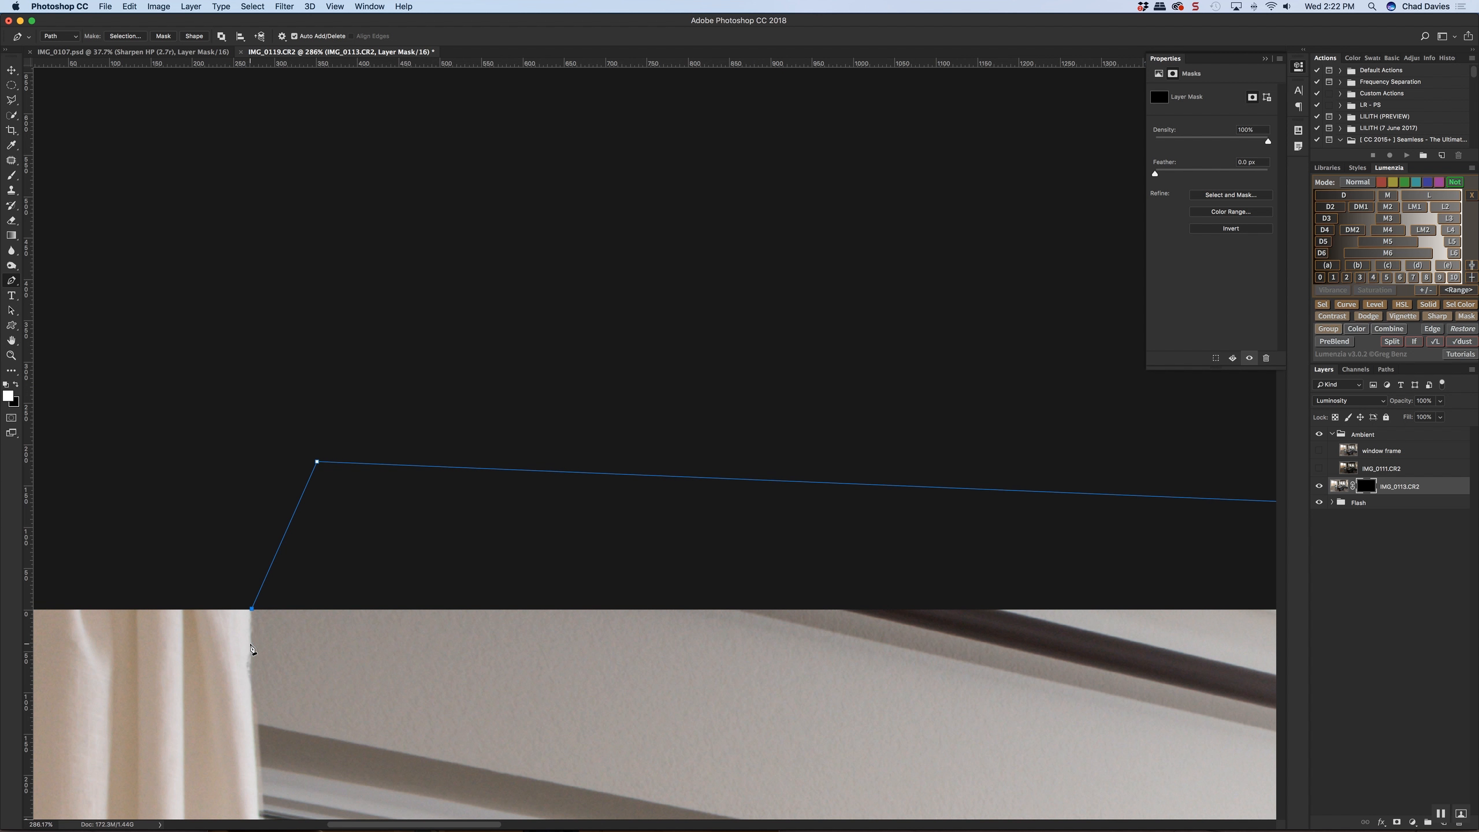
pyautogui.moveTo(249, 674); pyautogui.dragTo(250, 682)
pyautogui.click(256, 734)
pyautogui.moveTo(254, 750); pyautogui.dragTo(256, 761)
pyautogui.scroll(-10, 296, 535)
pyautogui.hscroll(-3, 395, 530)
pyautogui.click(389, 535)
pyautogui.scroll(-10, 361, 232)
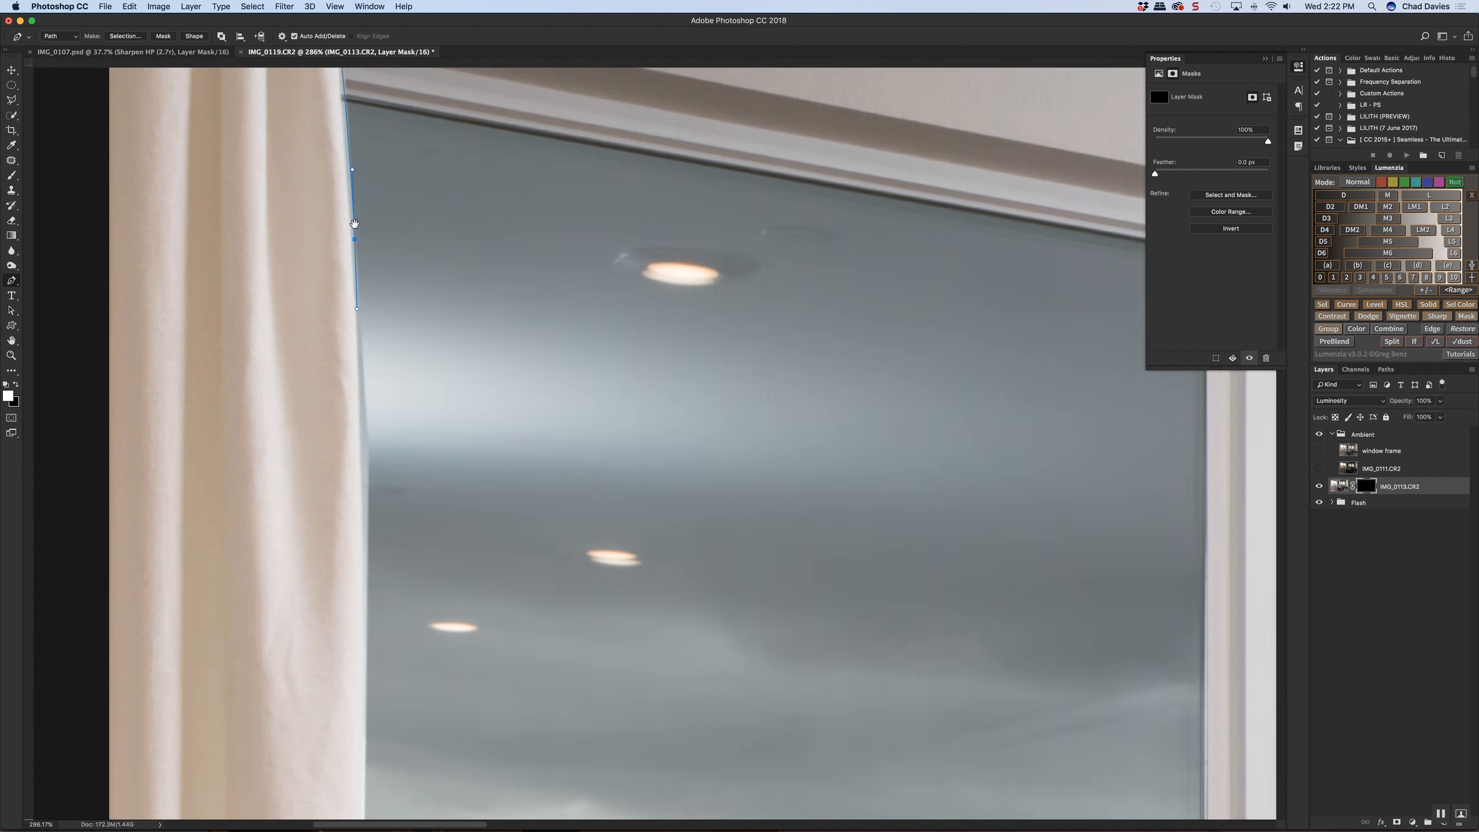
pyautogui.moveTo(385, 288); pyautogui.dragTo(386, 319)
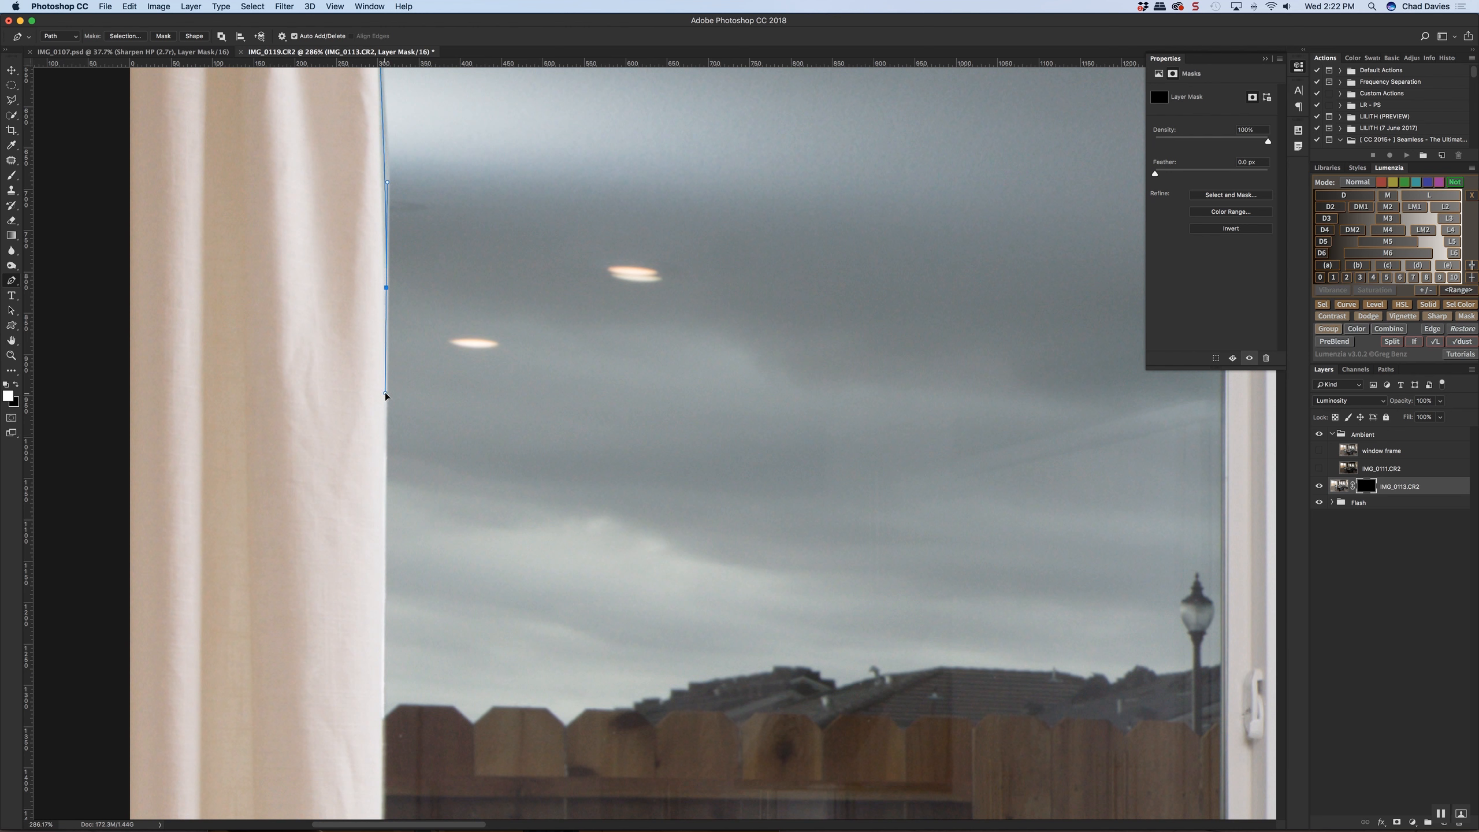
# Continue the path down the left curtain's edge to the lower corner of the large window's left pane
pyautogui.scroll(-3, 387, 394)
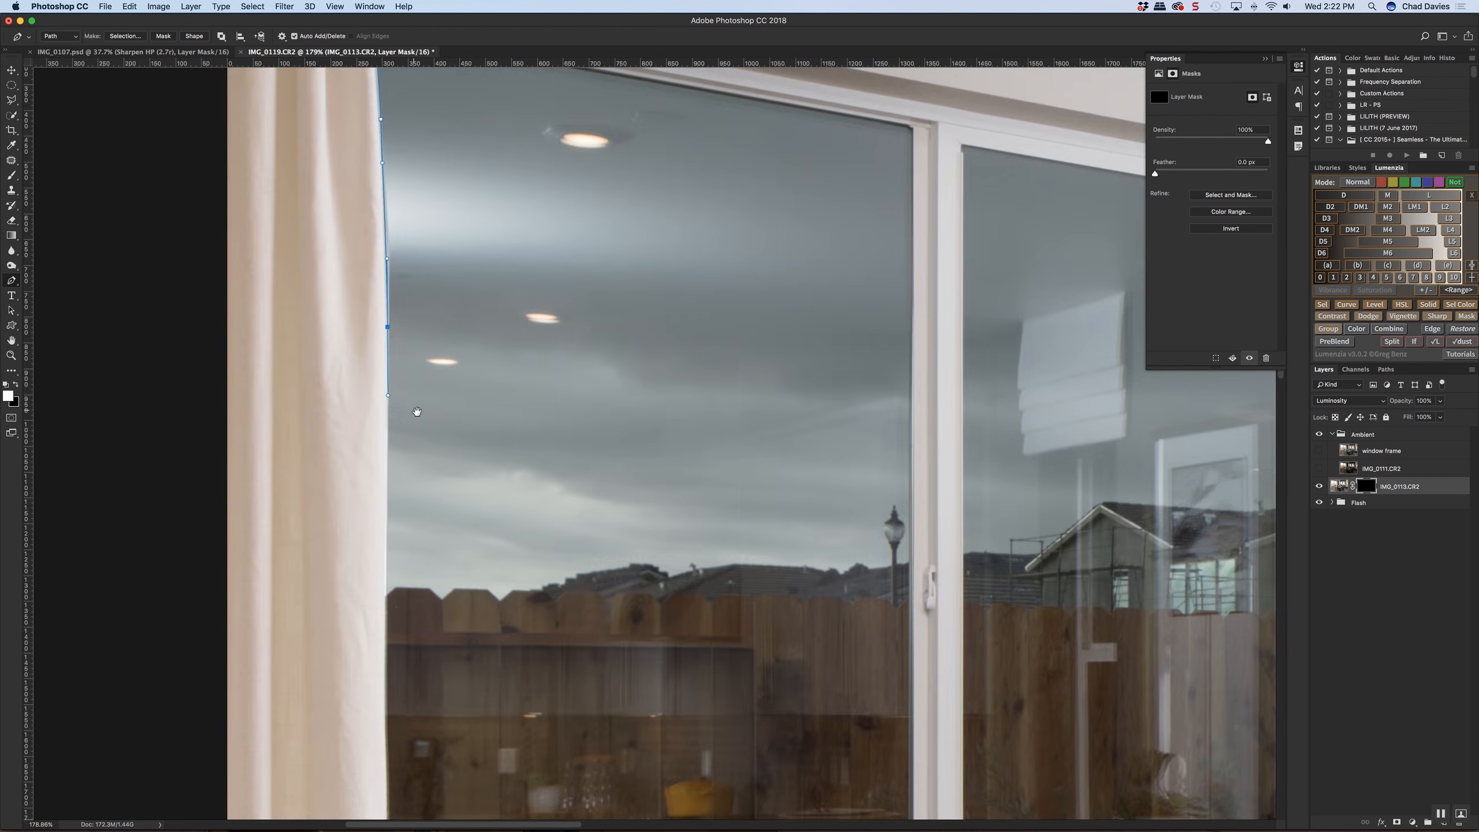
pyautogui.scroll(-5, 417, 411)
pyautogui.hscroll(-1, 417, 412)
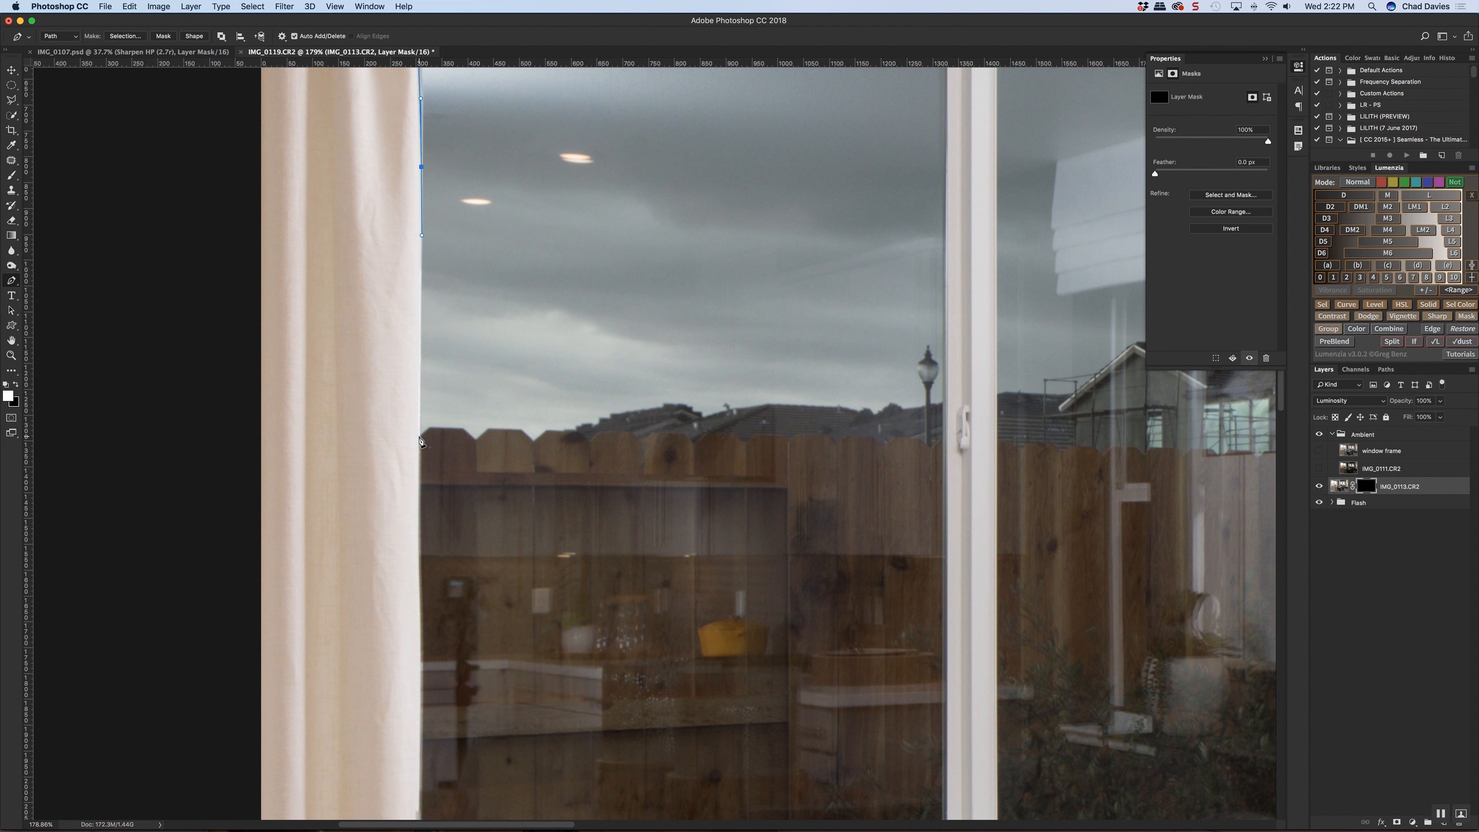
pyautogui.scroll(-9, 466, 505)
pyautogui.hscroll(-2, 465, 504)
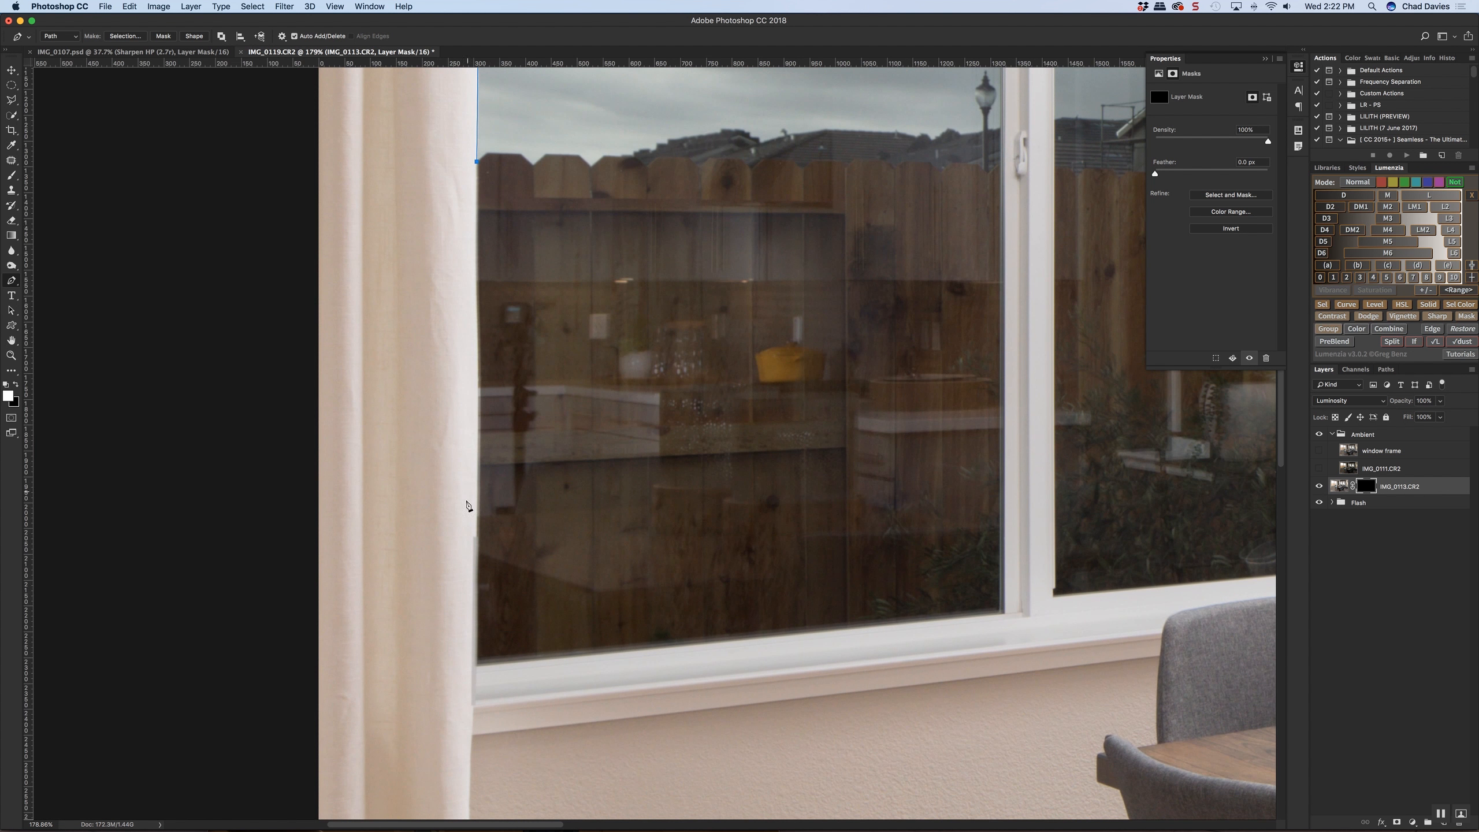
pyautogui.click(477, 666)
pyautogui.click(478, 757)
pyautogui.scroll(-3, 472, 762)
pyautogui.hscroll(-2, 471, 762)
pyautogui.keyDown('alt'); pyautogui.click(529, 569); pyautogui.keyUp('alt')
pyautogui.moveTo(615, 554); pyautogui.dragTo(448, 581)
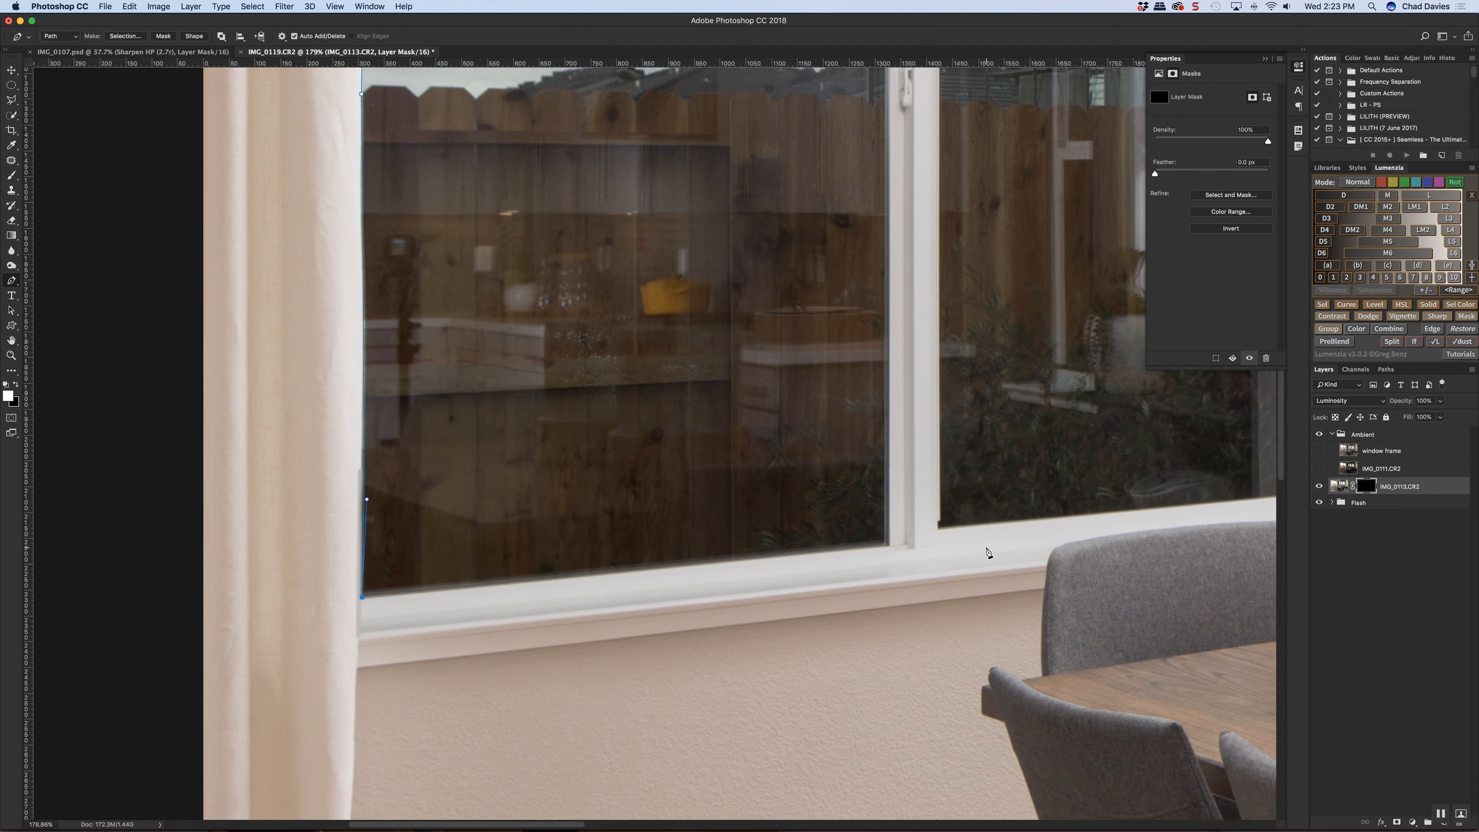
# Run the path along the left pane's lower edge and up the window divider to the pane's upper corner
pyautogui.click(890, 547)
pyautogui.moveTo(878, 429); pyautogui.dragTo(846, 489)
pyautogui.press('super+r')
pyautogui.click(864, 635)
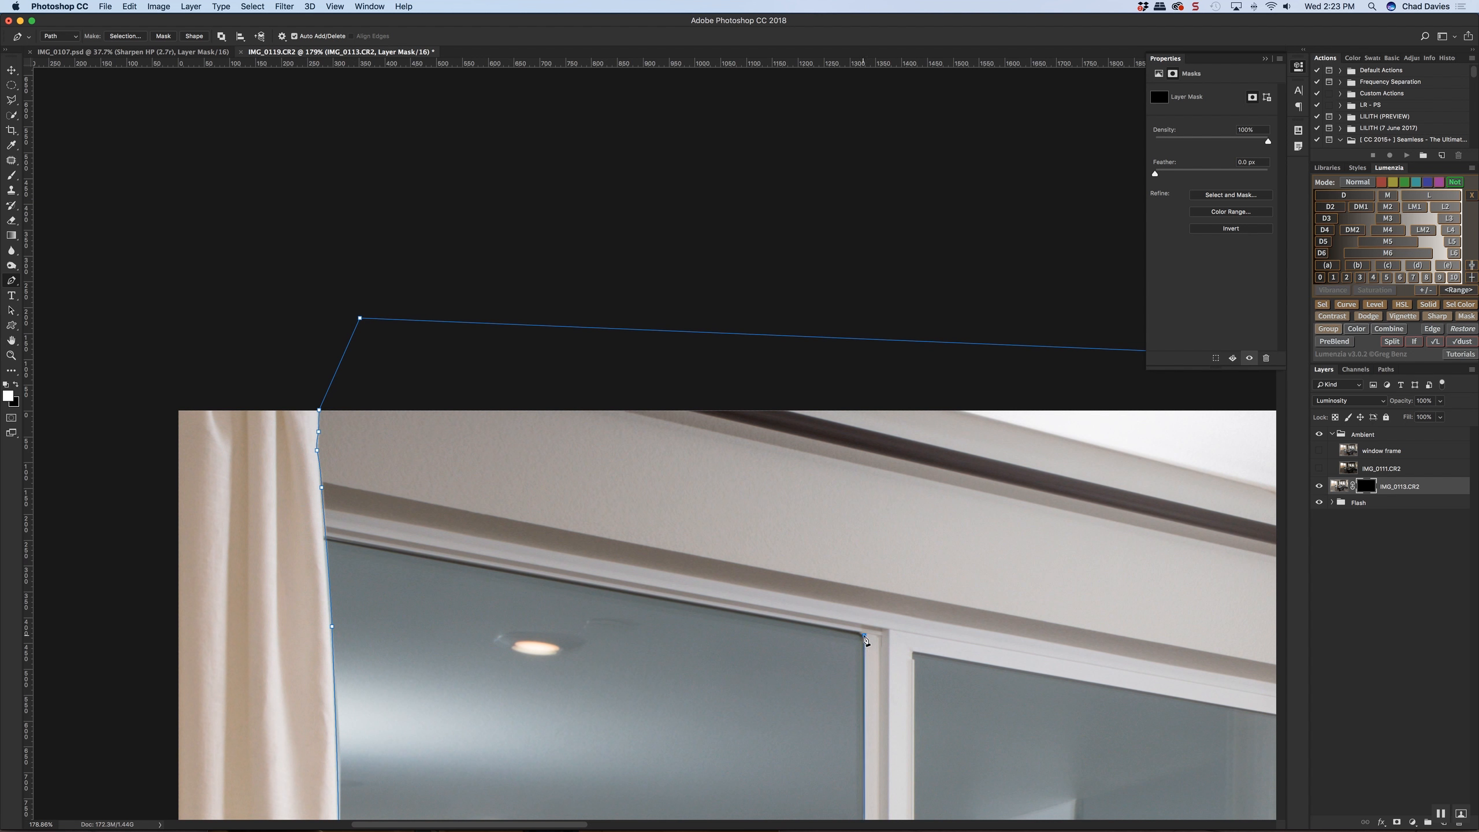
# Carry the path across the window divider and around the corners of the large window's right pane
pyautogui.click(914, 654)
pyautogui.moveTo(891, 611); pyautogui.dragTo(835, 262)
pyautogui.moveTo(858, 768); pyautogui.dragTo(831, 417)
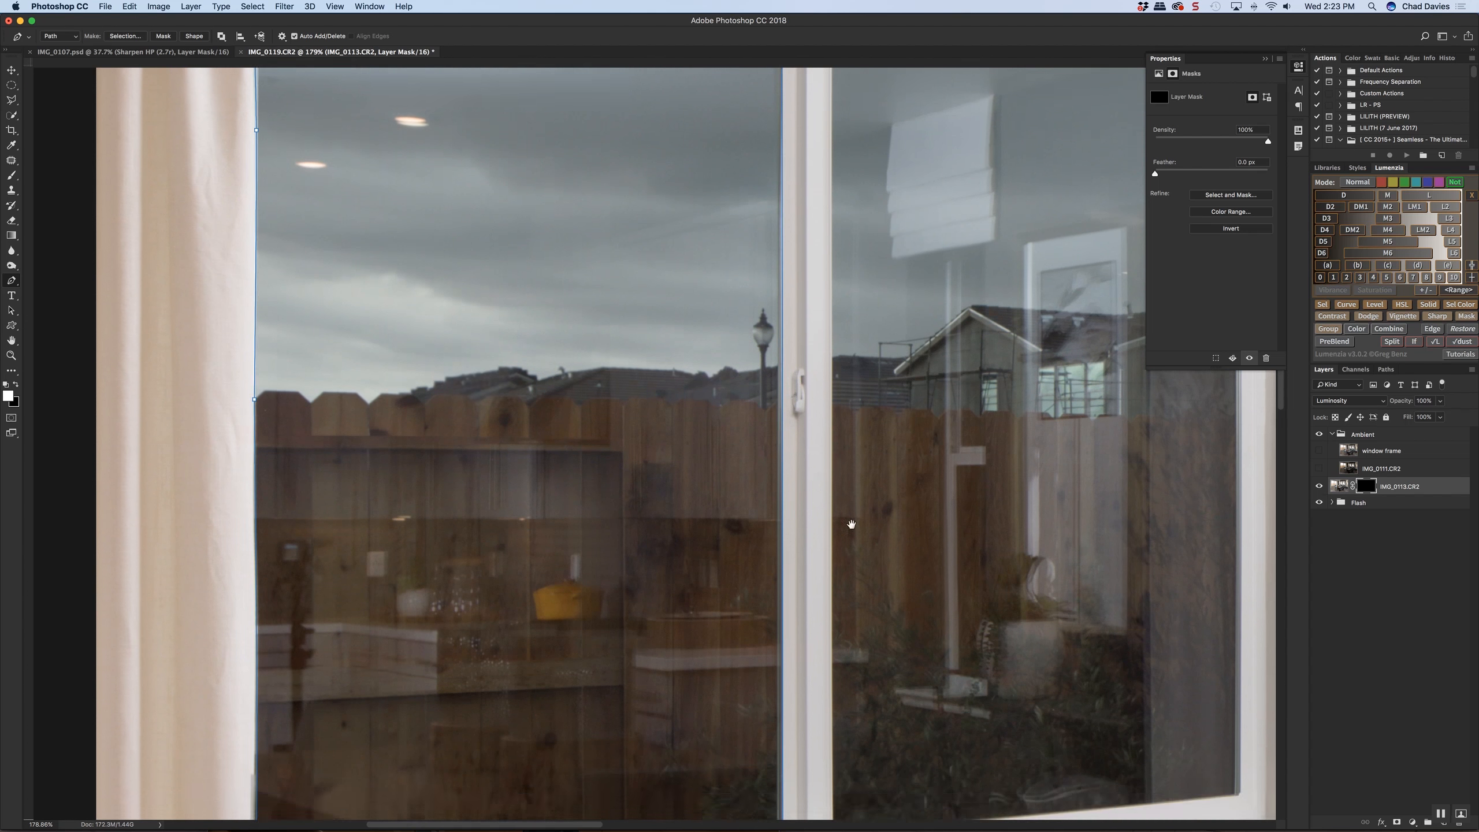
pyautogui.moveTo(850, 542); pyautogui.dragTo(811, 266)
pyautogui.press('super+r')
pyautogui.click(793, 559)
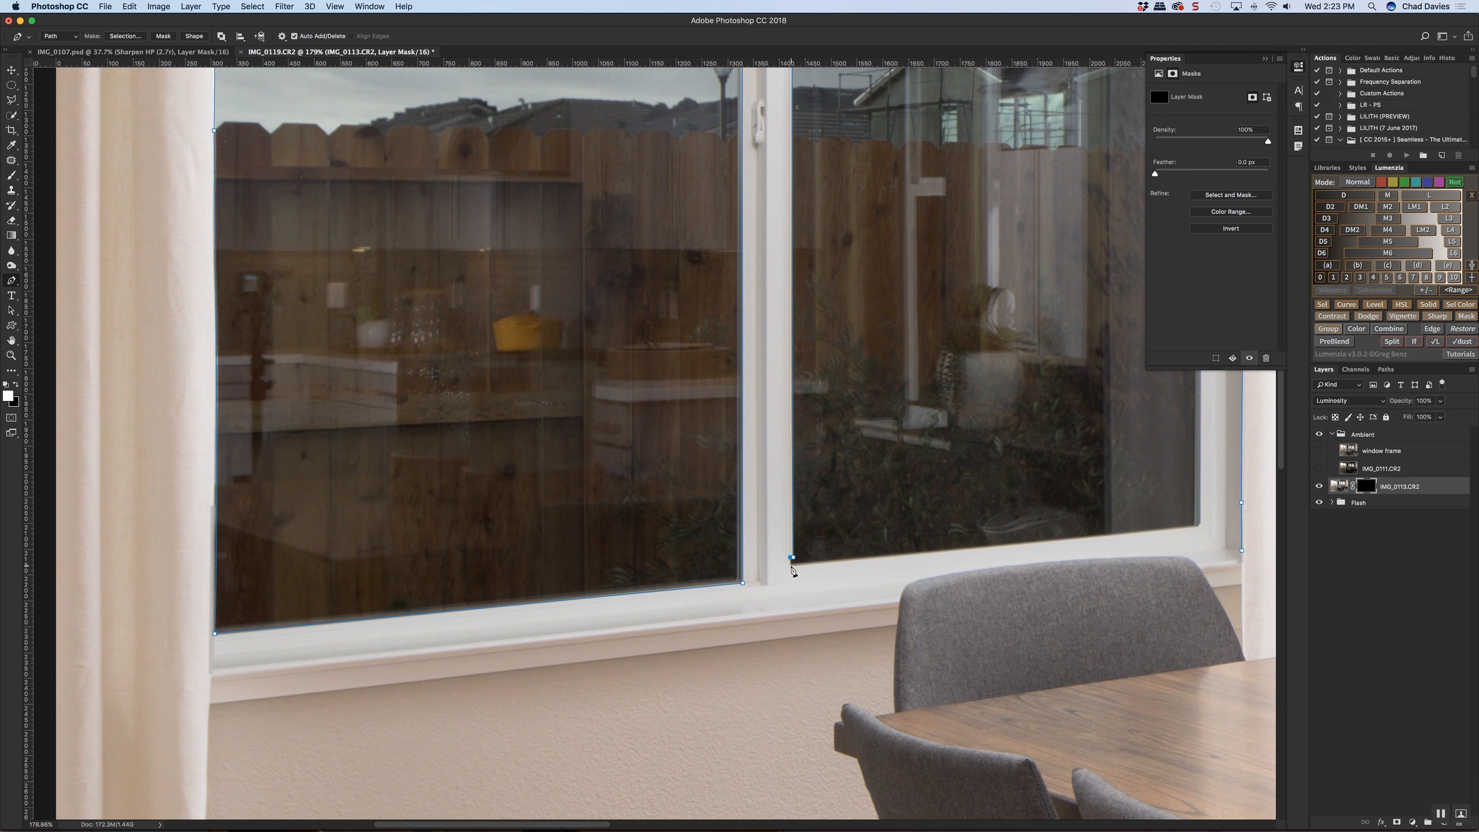
pyautogui.hscroll(5, 815, 568)
pyautogui.scroll(10, 1005, 576)
pyautogui.hscroll(3, 1005, 575)
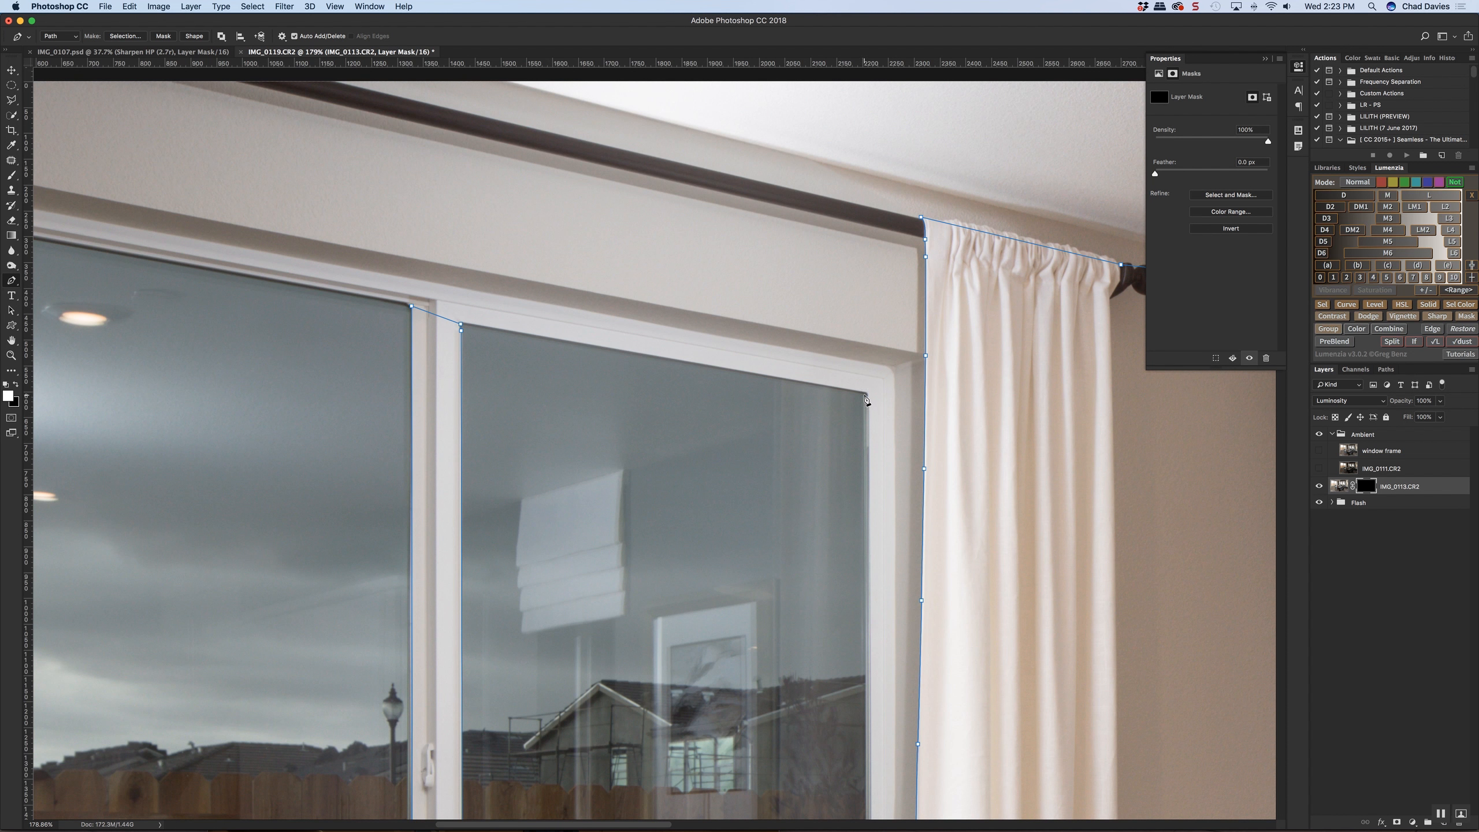
pyautogui.click(867, 395)
# Close the path at the lower end of the right curtain's edge and turn it into a feathered selection
pyautogui.scroll(-5, 889, 402)
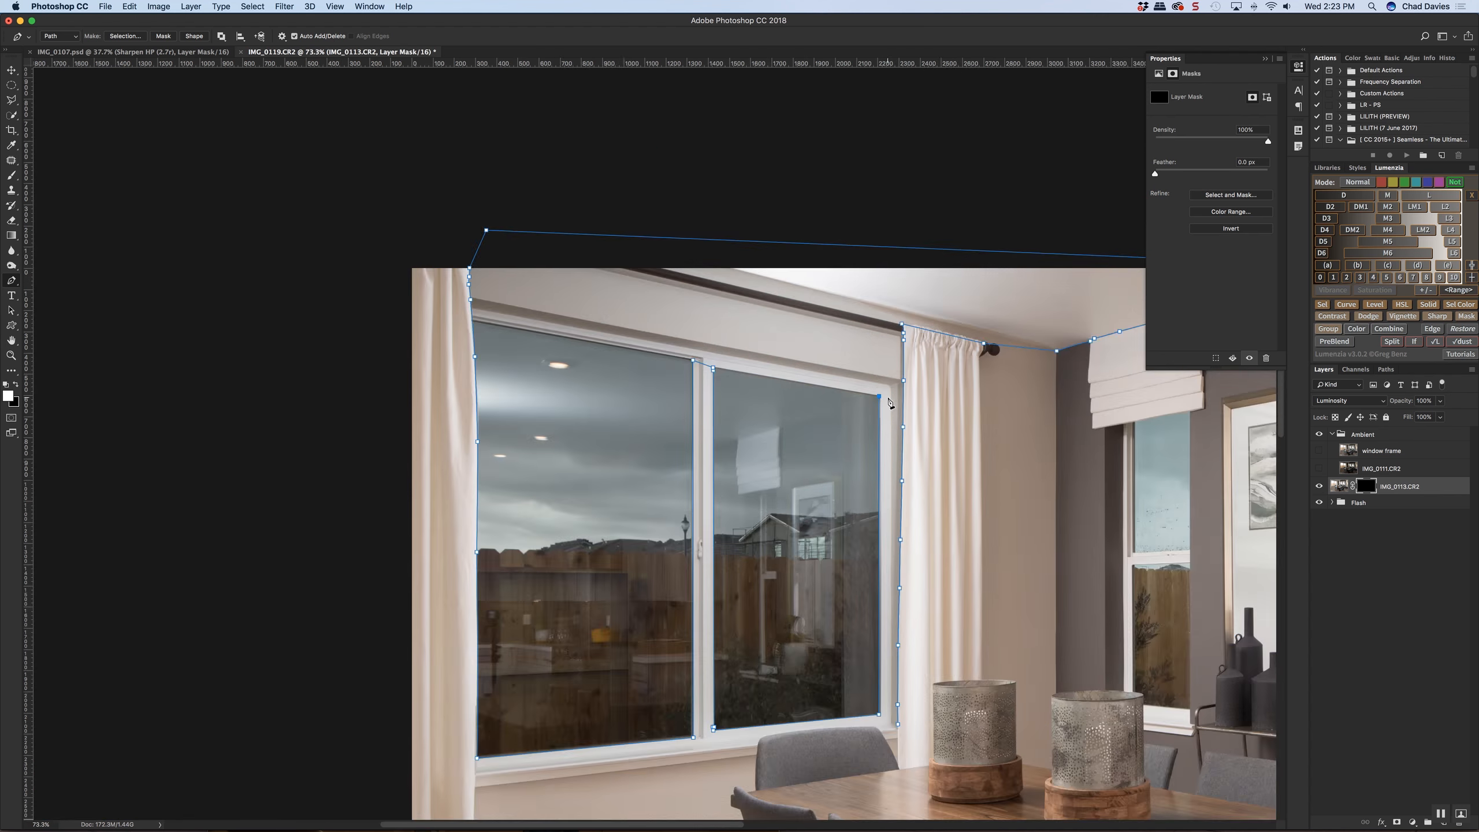
pyautogui.click(898, 724)
pyautogui.press('super+Return')
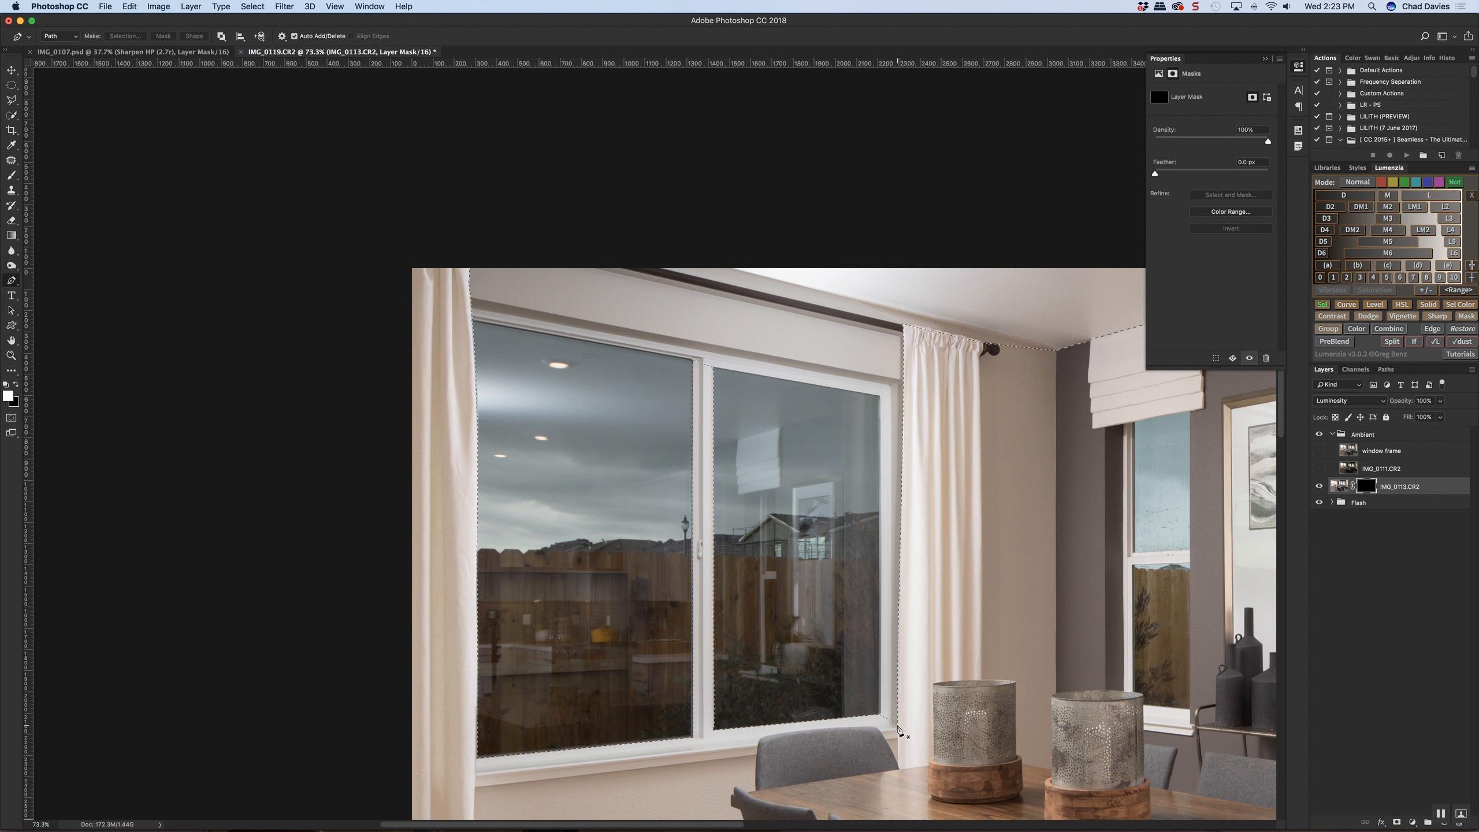
pyautogui.hotkey('shift', 'F6')
pyautogui.press('Return')
# Paint white on the IMG_0113.CR2 mask over the large window inside the selection, using the Brush at 42% flow
pyautogui.press('b')
pyautogui.moveTo(537, 561); pyautogui.dragTo(608, 577)
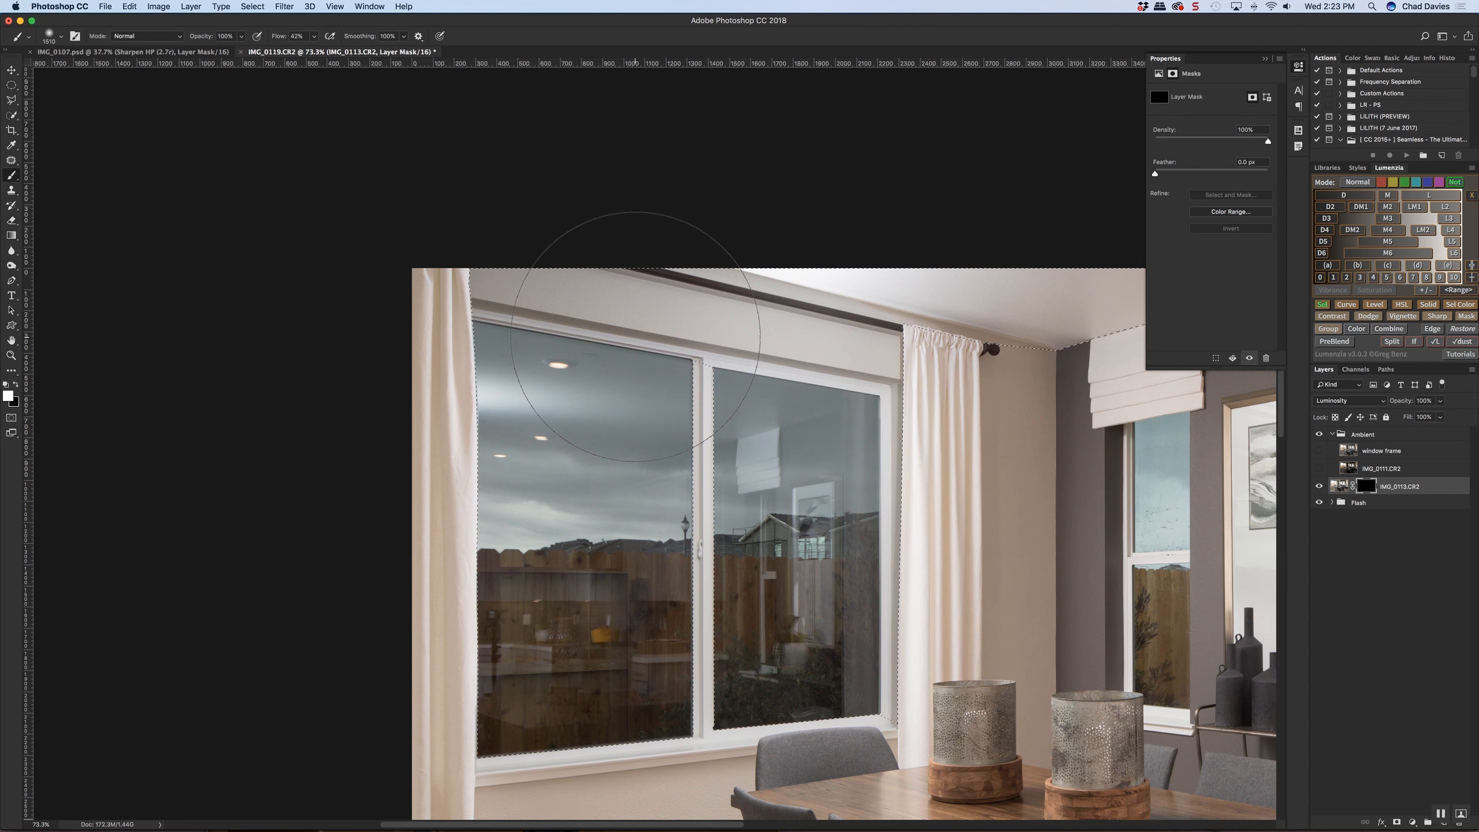
pyautogui.moveTo(636, 330)
pyautogui.mouseDown()
pyautogui.moveTo(582, 396)
pyautogui.moveTo(553, 688)
pyautogui.moveTo(641, 469)
pyautogui.moveTo(759, 463)
pyautogui.moveTo(765, 489)
pyautogui.moveTo(841, 472)
pyautogui.moveTo(815, 588)
pyautogui.mouseUp()
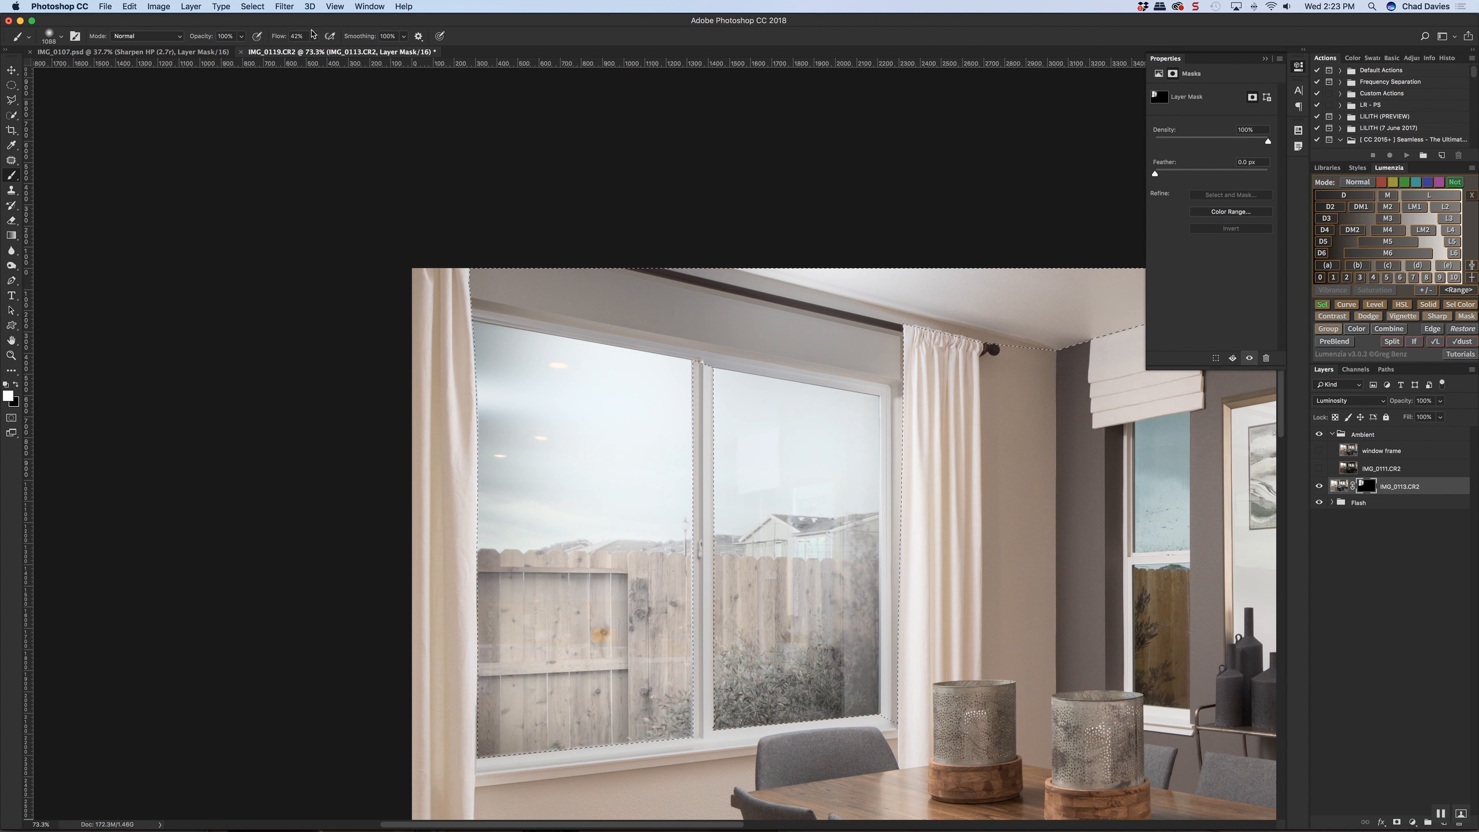
# Set the brush flow to 100% and paint the mask white over the large window, the wall above it and the adjoining ceiling
pyautogui.moveTo(282, 37); pyautogui.dragTo(455, 65)
pyautogui.keyDown('ctrl'); pyautogui.keyDown('alt'); pyautogui.moveTo(556, 618); pyautogui.dragTo(533, 618); pyautogui.keyUp('alt'); pyautogui.keyUp('ctrl')
pyautogui.moveTo(495, 564)
pyautogui.mouseDown()
pyautogui.moveTo(482, 750)
pyautogui.moveTo(460, 599)
pyautogui.moveTo(666, 422)
pyautogui.moveTo(627, 431)
pyautogui.mouseUp()
pyautogui.moveTo(465, 297)
pyautogui.mouseDown()
pyautogui.moveTo(865, 334)
pyautogui.moveTo(844, 524)
pyautogui.mouseUp()
pyautogui.keyDown('ctrl'); pyautogui.keyDown('alt'); pyautogui.moveTo(853, 686); pyautogui.dragTo(714, 688); pyautogui.keyUp('alt'); pyautogui.keyUp('ctrl')
pyautogui.moveTo(629, 704)
pyautogui.mouseDown()
pyautogui.moveTo(565, 710)
pyautogui.moveTo(489, 746)
pyautogui.moveTo(498, 530)
pyautogui.moveTo(867, 331)
pyautogui.moveTo(906, 327)
pyautogui.mouseUp()
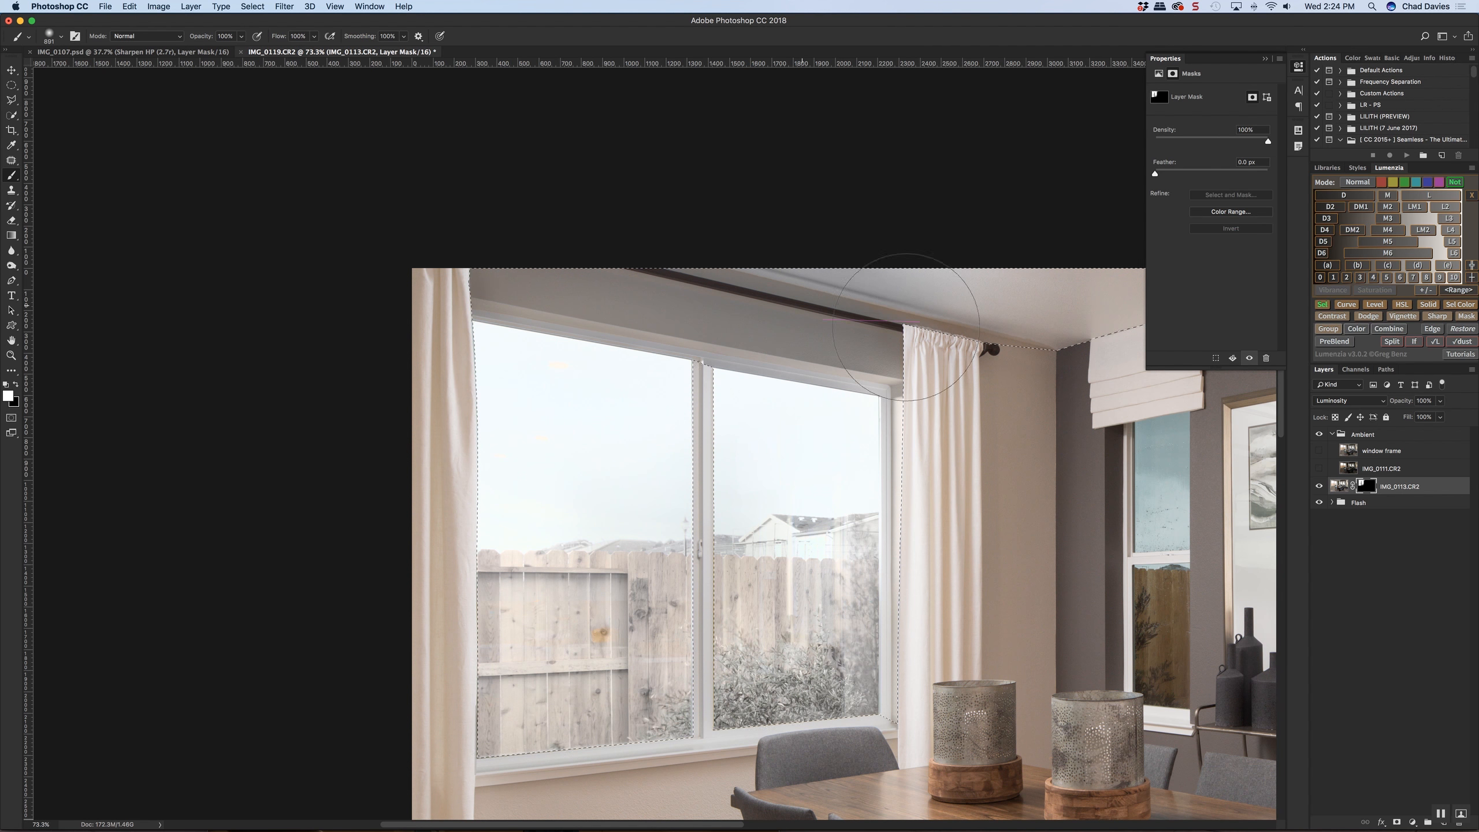
# Enlarge the brush and paint another white pass over the large window on the mask, undoing the stray stroke toward the ceiling
pyautogui.press('super+0')
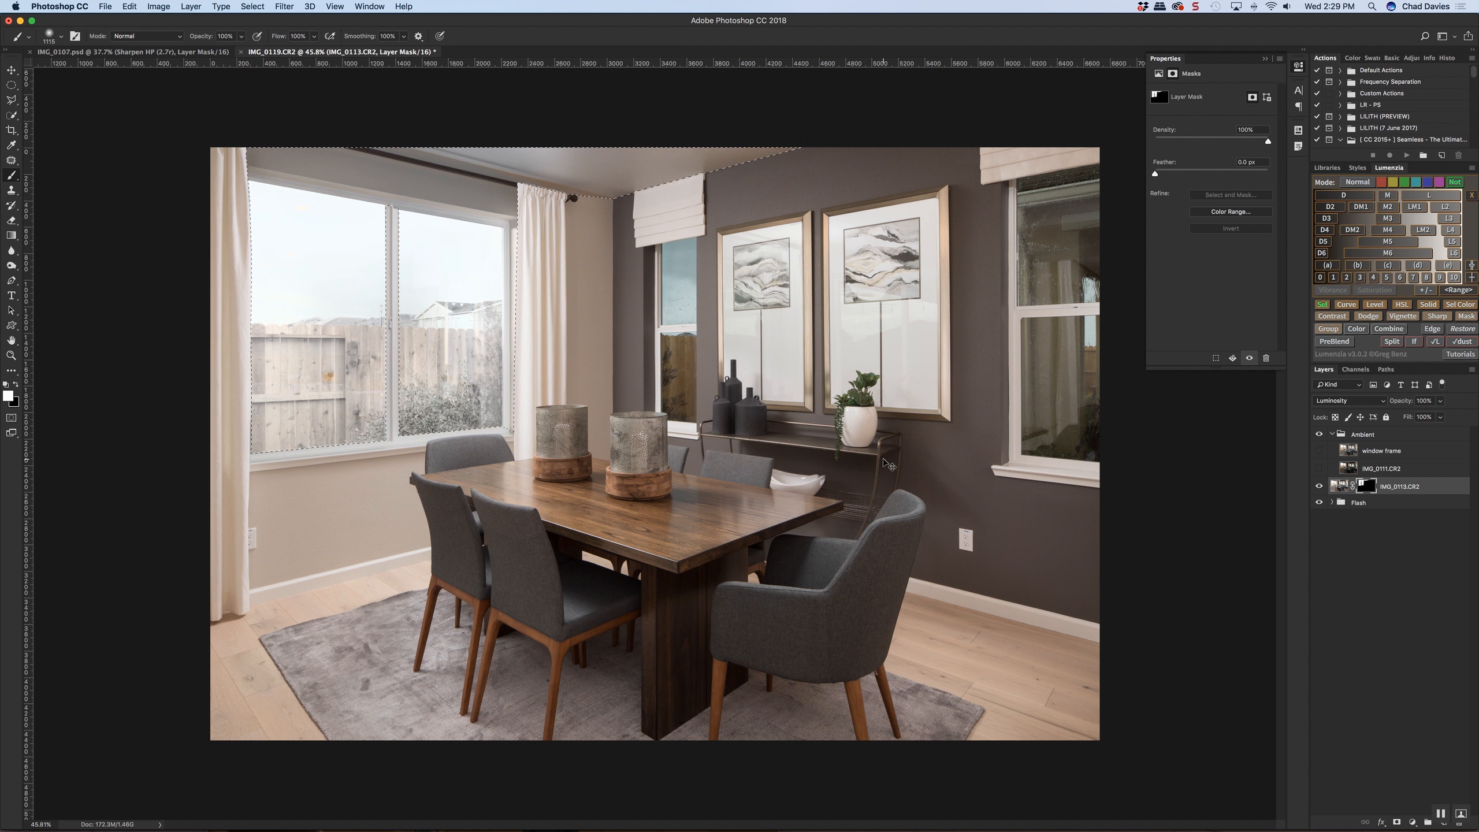
pyautogui.press('super+equal')
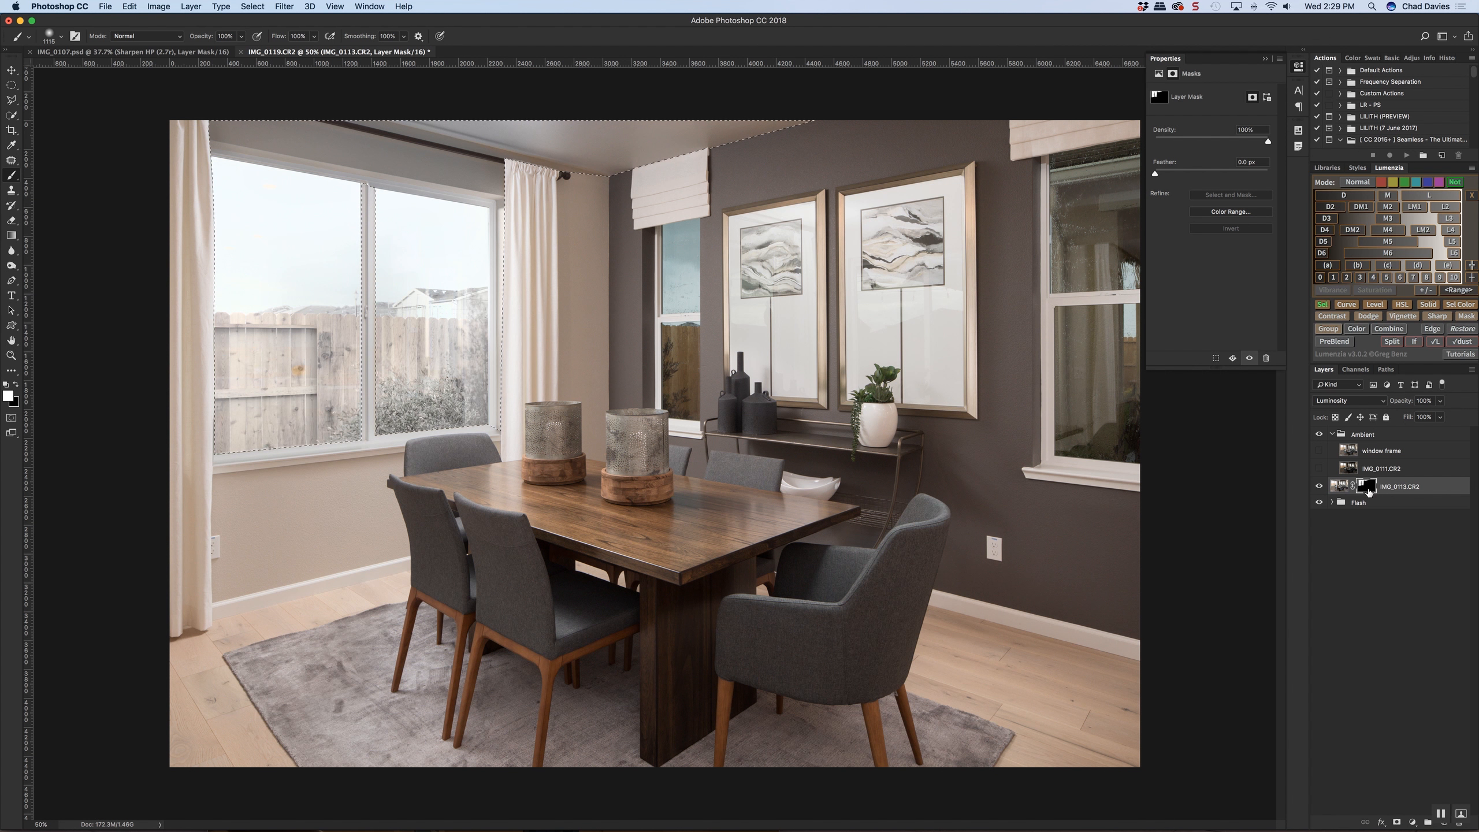
pyautogui.moveTo(405, 251); pyautogui.dragTo(480, 263)
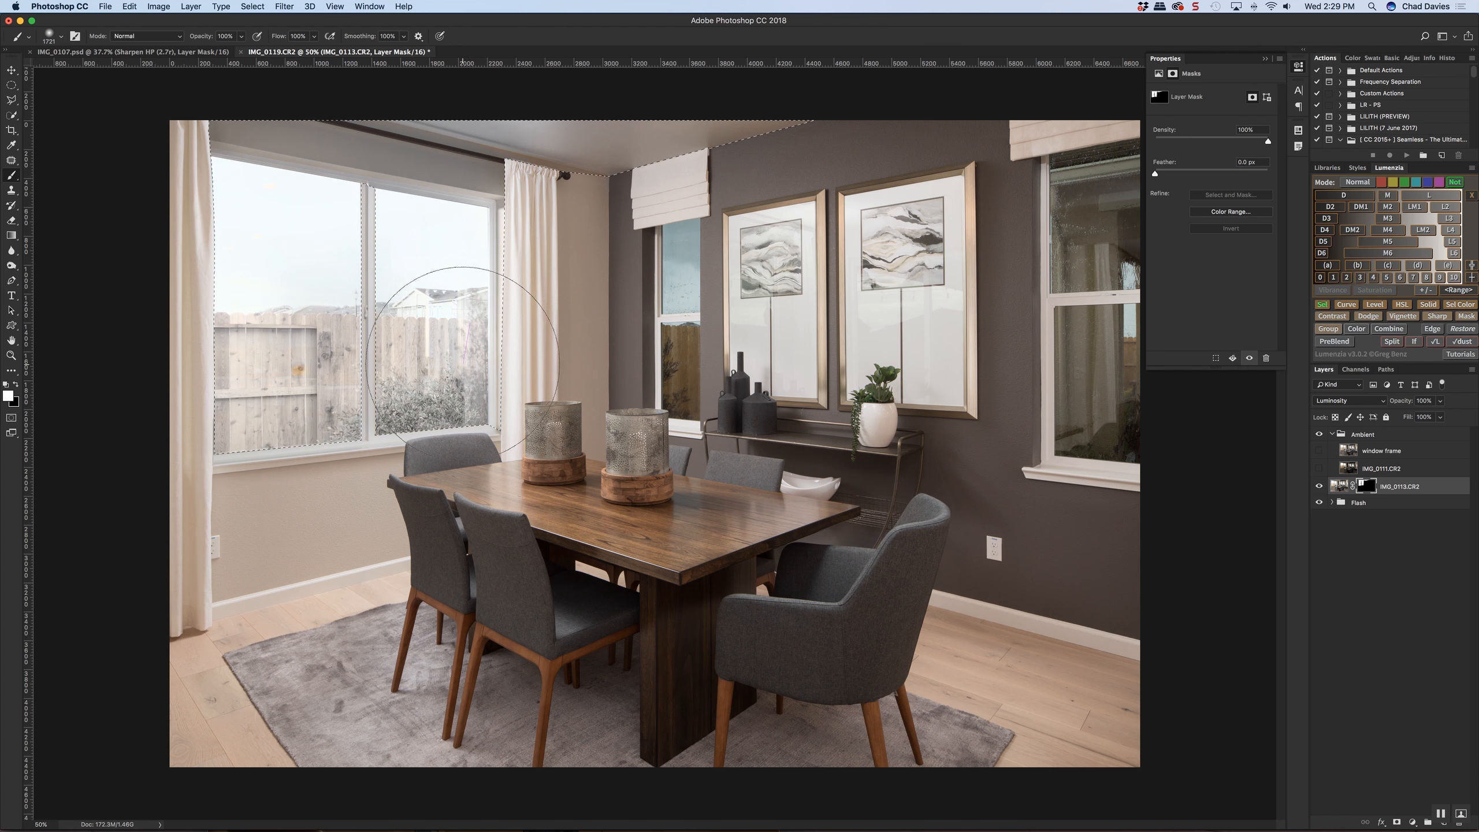
pyautogui.moveTo(462, 382)
pyautogui.mouseDown()
pyautogui.moveTo(290, 328)
pyautogui.moveTo(332, 234)
pyautogui.moveTo(713, 126)
pyautogui.mouseUp()
pyautogui.press('super+z')
pyautogui.moveTo(376, 408)
pyautogui.mouseDown()
pyautogui.moveTo(408, 409)
pyautogui.moveTo(341, 395)
pyautogui.moveTo(364, 272)
pyautogui.moveTo(441, 281)
pyautogui.moveTo(408, 251)
pyautogui.mouseUp()
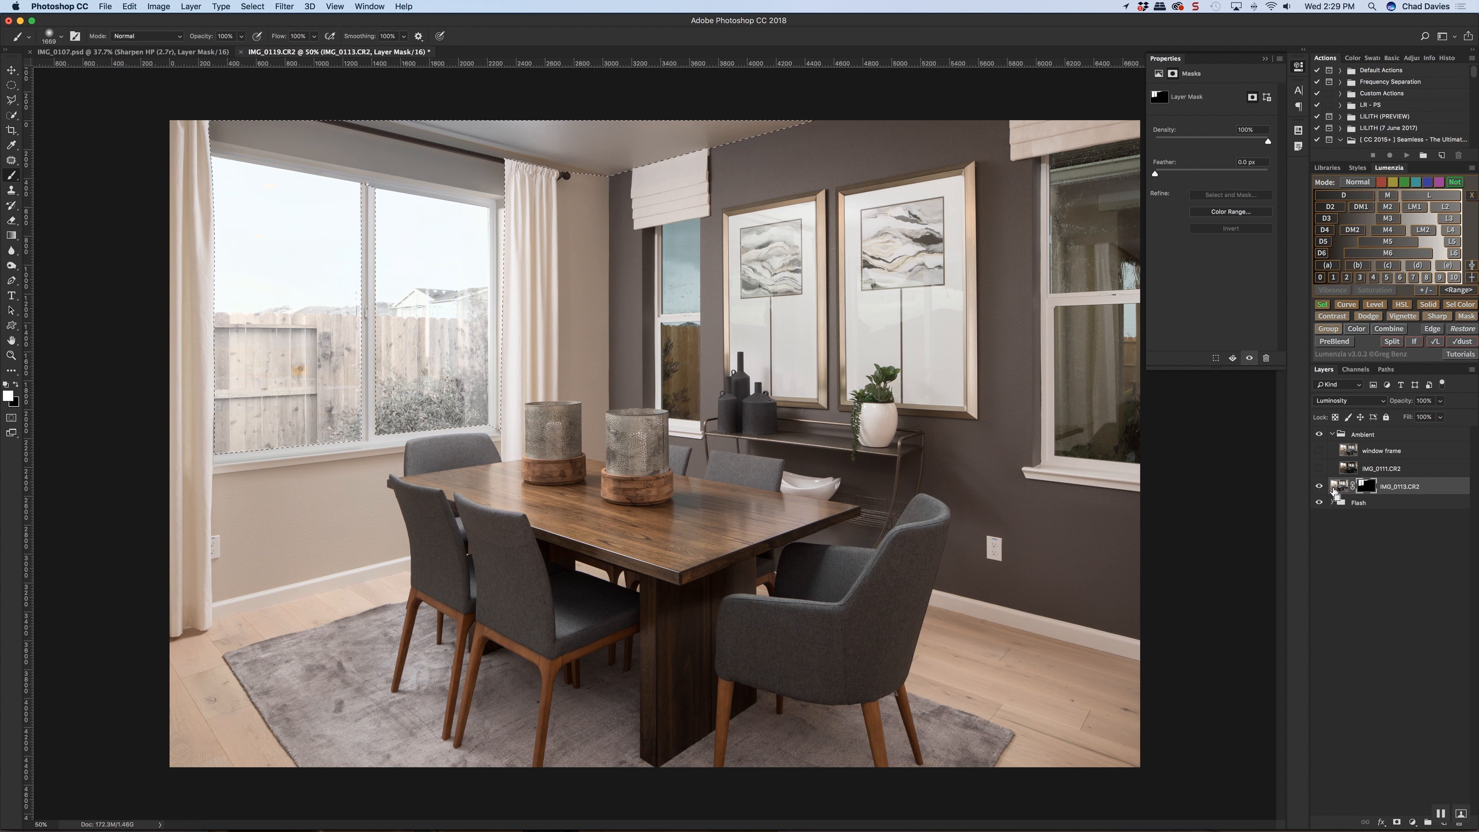
# Clear the selection and set the IMG_0113.CR2 layer's blend mode to Normal
pyautogui.press('super+d')
pyautogui.click(1363, 401)
pyautogui.click(1332, 141)
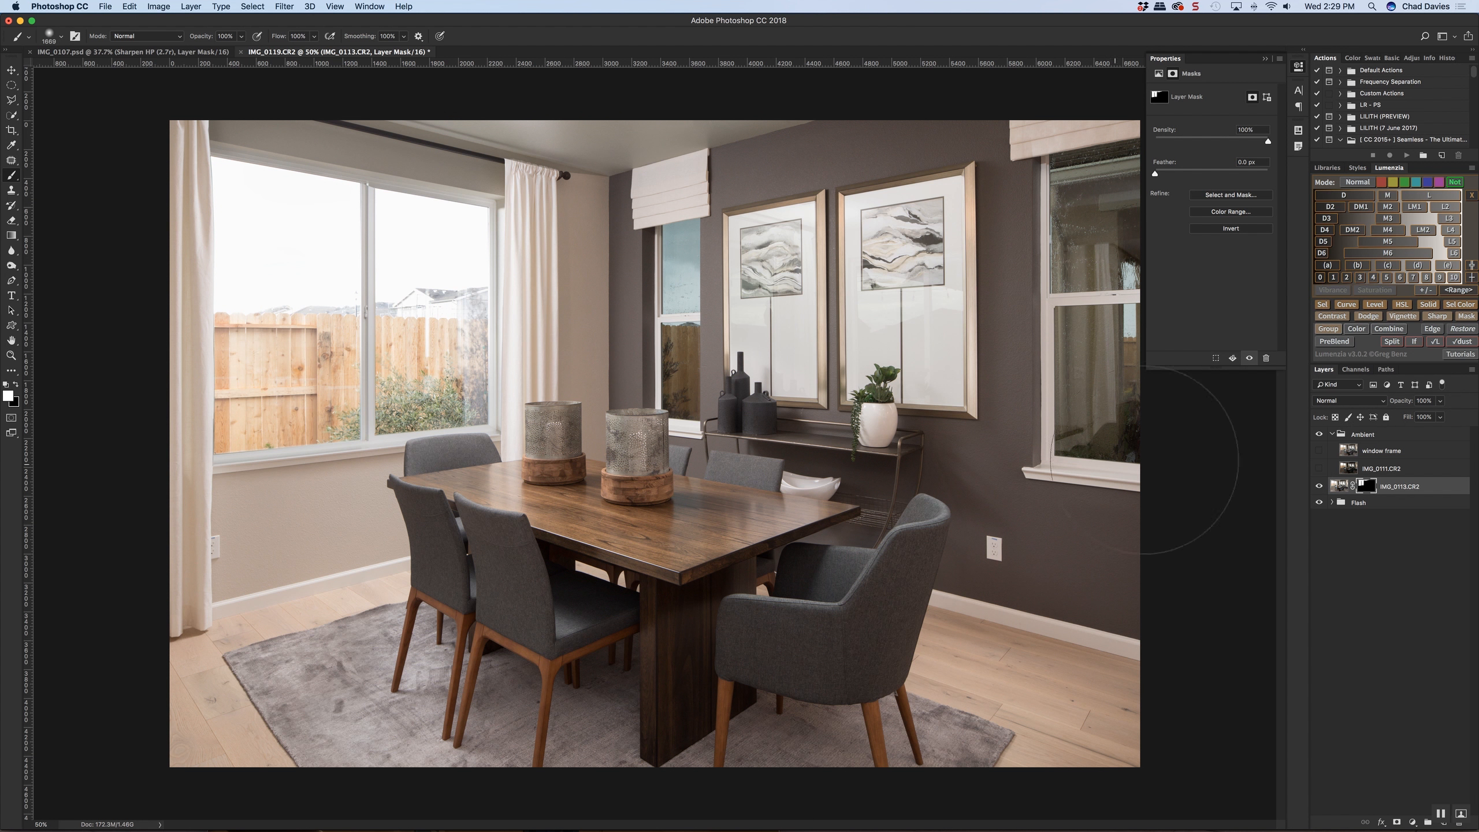
# Compare the room with and without the masked IMG_0113.CR2 ambient layer by toggling the layer's visibility
pyautogui.click(1318, 487)
pyautogui.click(1319, 487)
pyautogui.click(1318, 487)
pyautogui.click(1318, 487)
pyautogui.click(1318, 487)
pyautogui.click(1318, 487)
pyautogui.click(1318, 487)
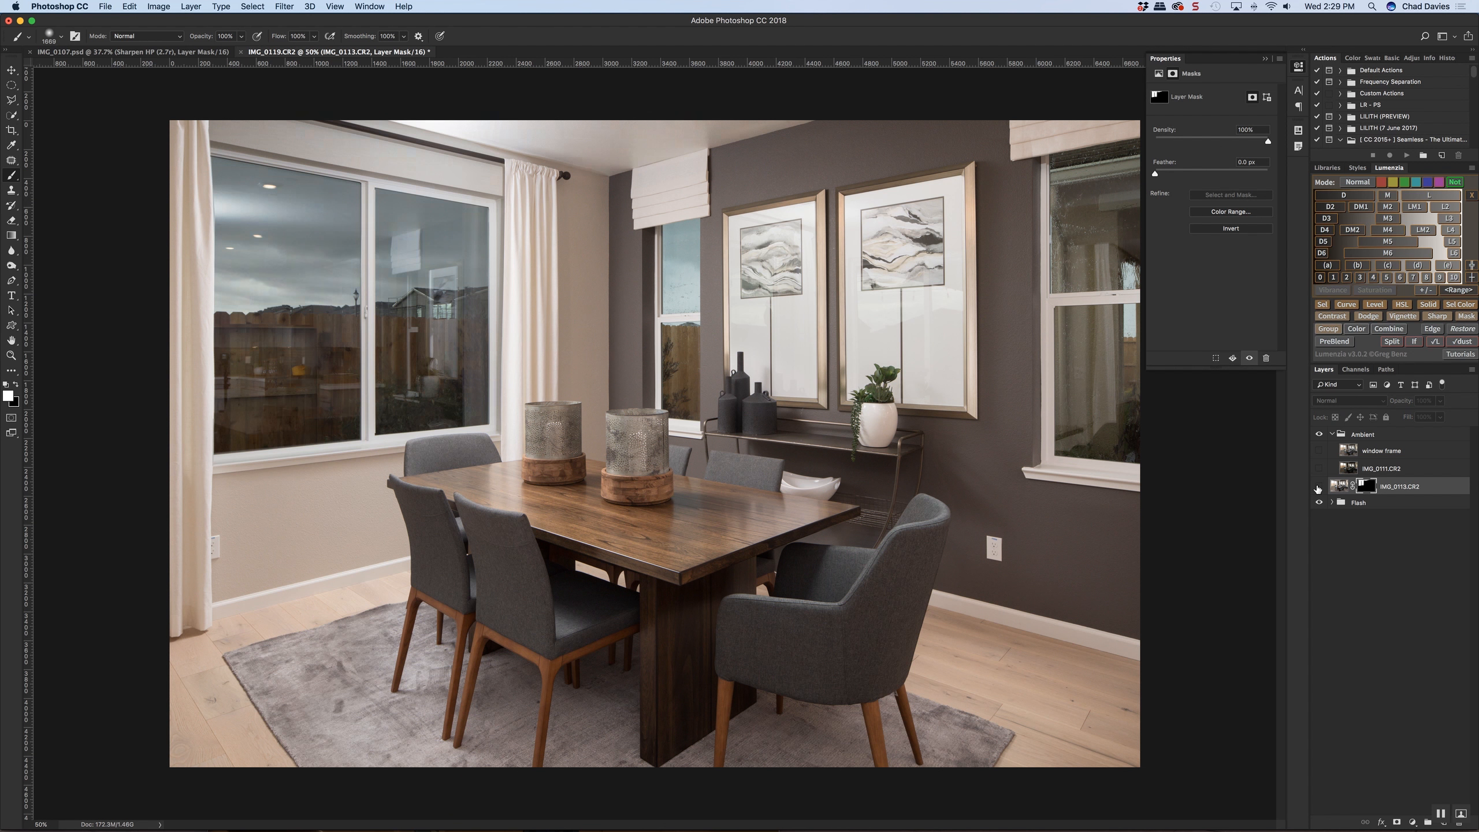
pyautogui.click(1319, 487)
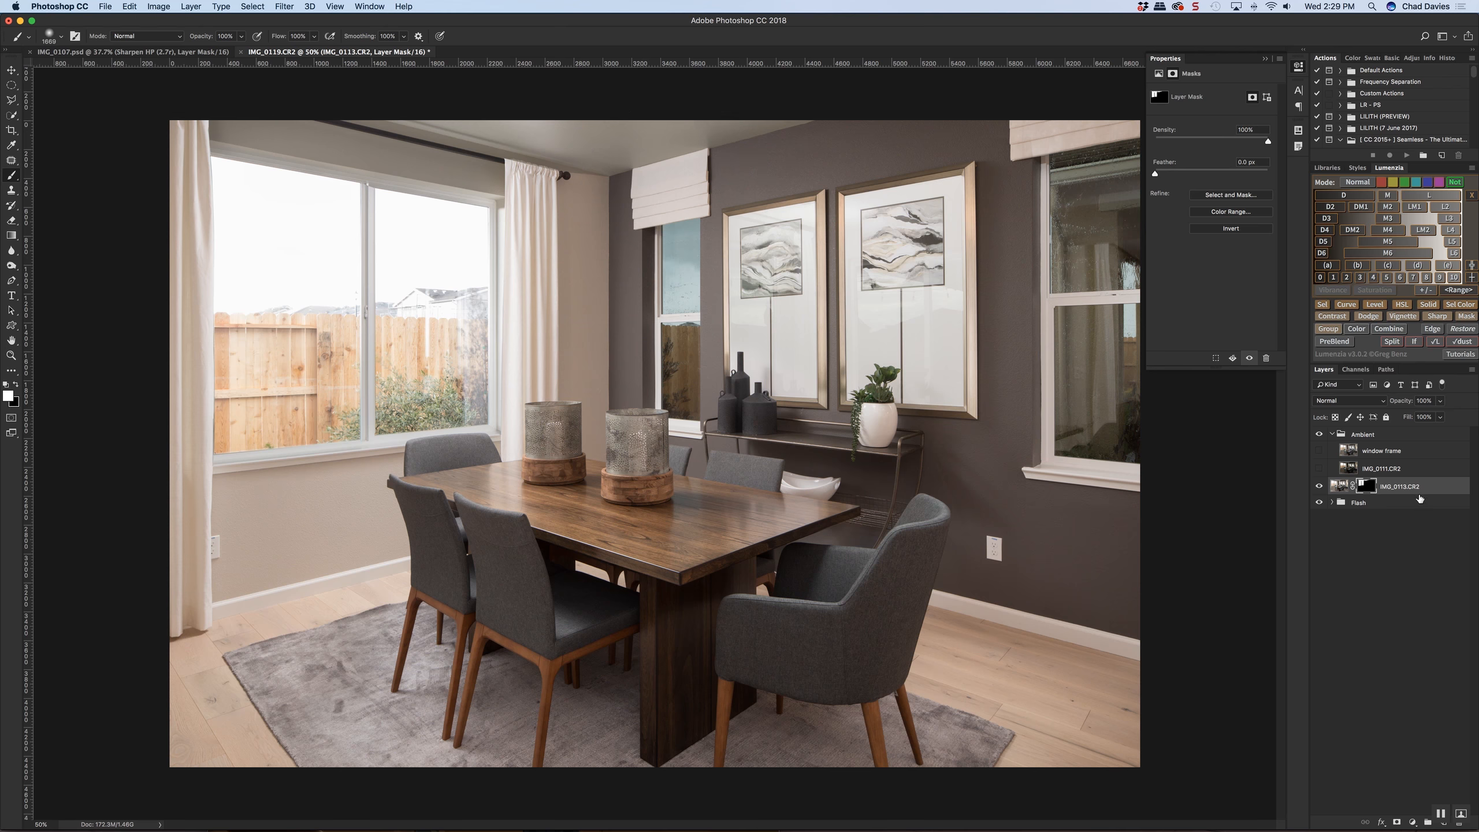
pyautogui.click(1319, 489)
pyautogui.click(1321, 489)
# Compare the full ambient exposure with the masked blend by disabling and re-enabling the IMG_0113.CR2 layer mask
pyautogui.keyDown('shift'); pyautogui.click(1365, 491); pyautogui.keyUp('shift')
pyautogui.keyDown('shift'); pyautogui.click(1366, 491); pyautogui.keyUp('shift')
pyautogui.keyDown('shift'); pyautogui.click(1366, 491); pyautogui.keyUp('shift')
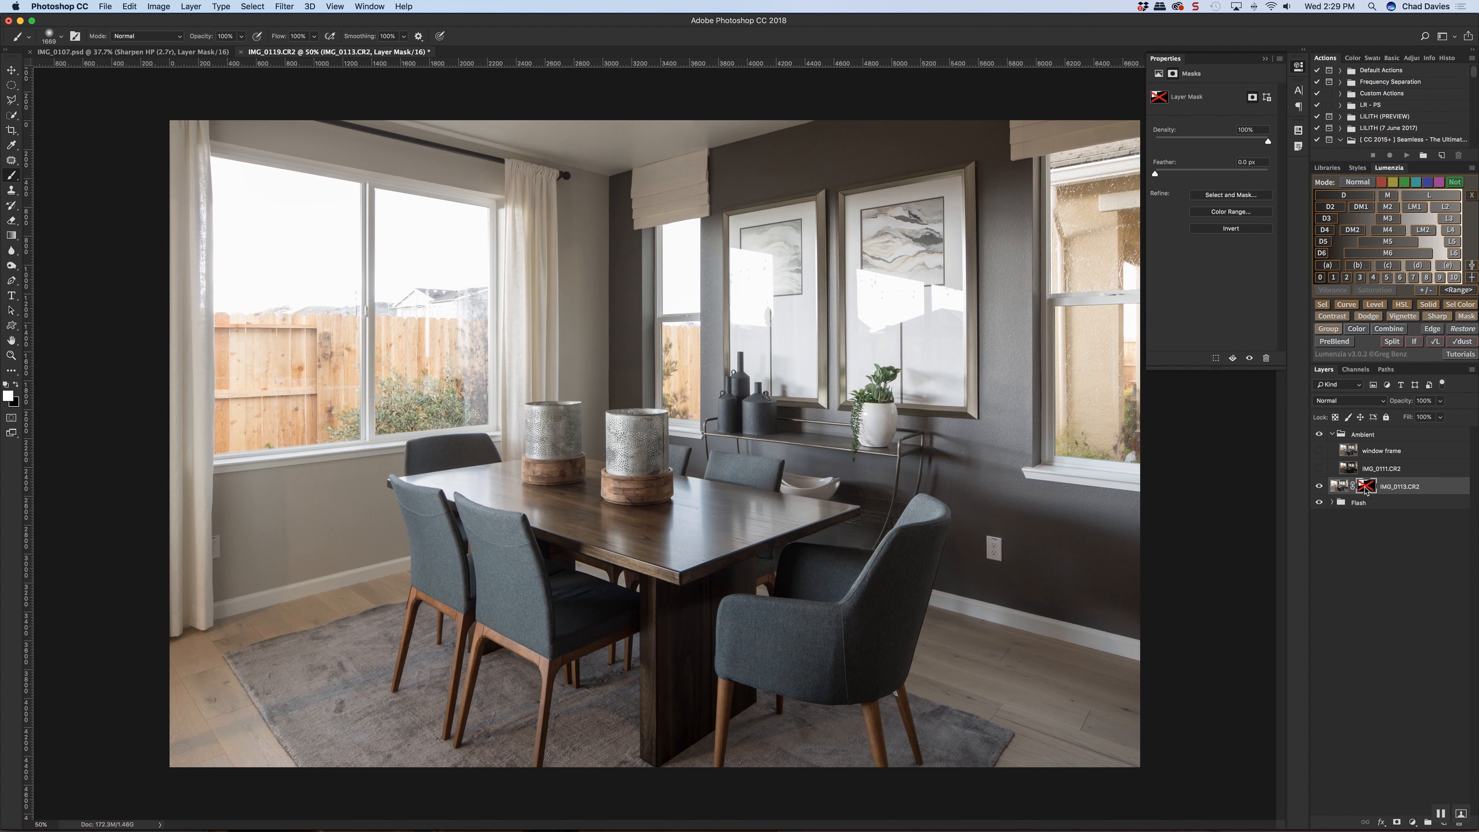
pyautogui.keyDown('shift'); pyautogui.click(1365, 491); pyautogui.keyUp('shift')
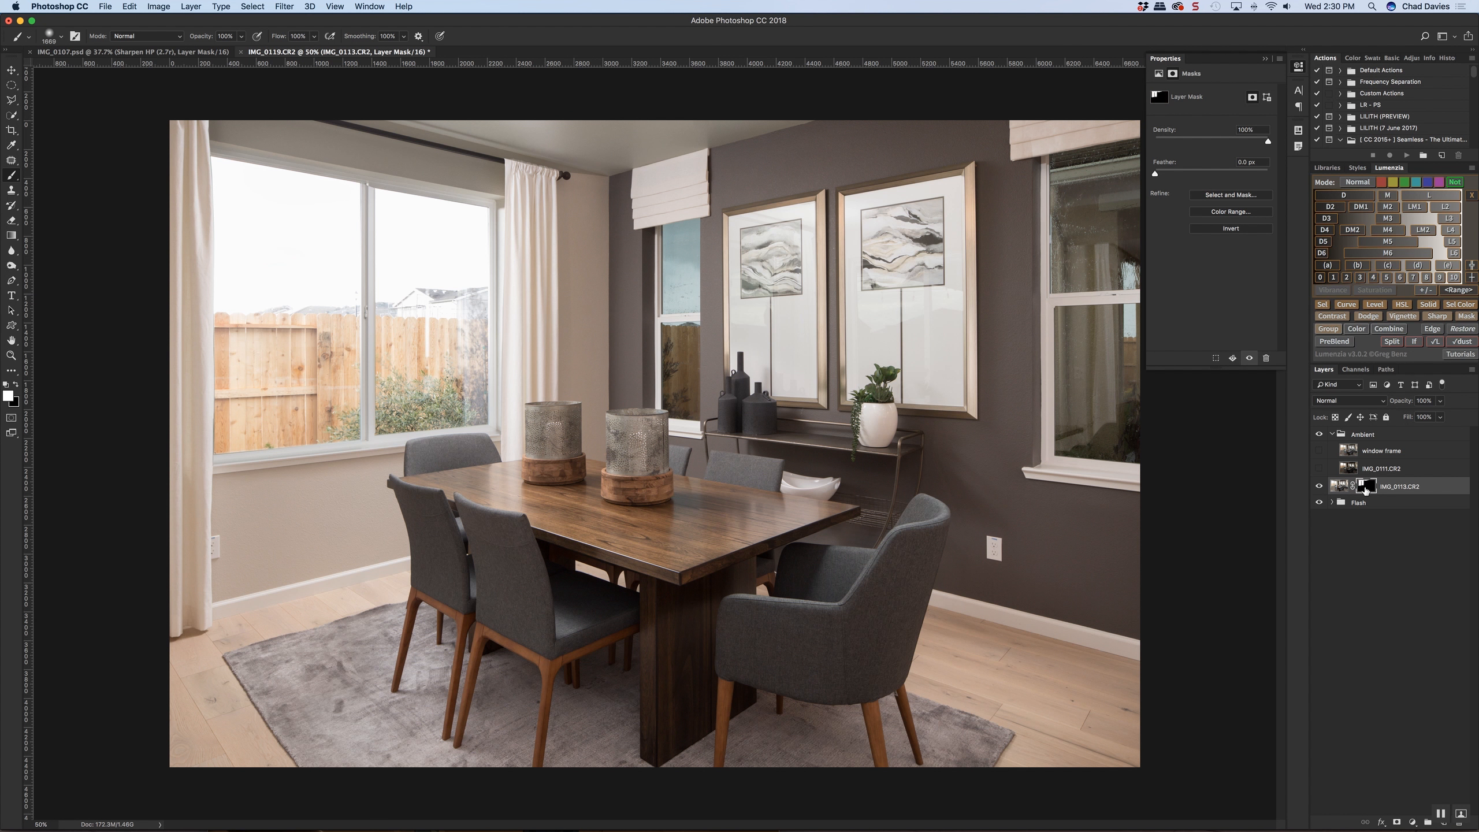
pyautogui.keyDown('shift'); pyautogui.click(1366, 491); pyautogui.keyUp('shift')
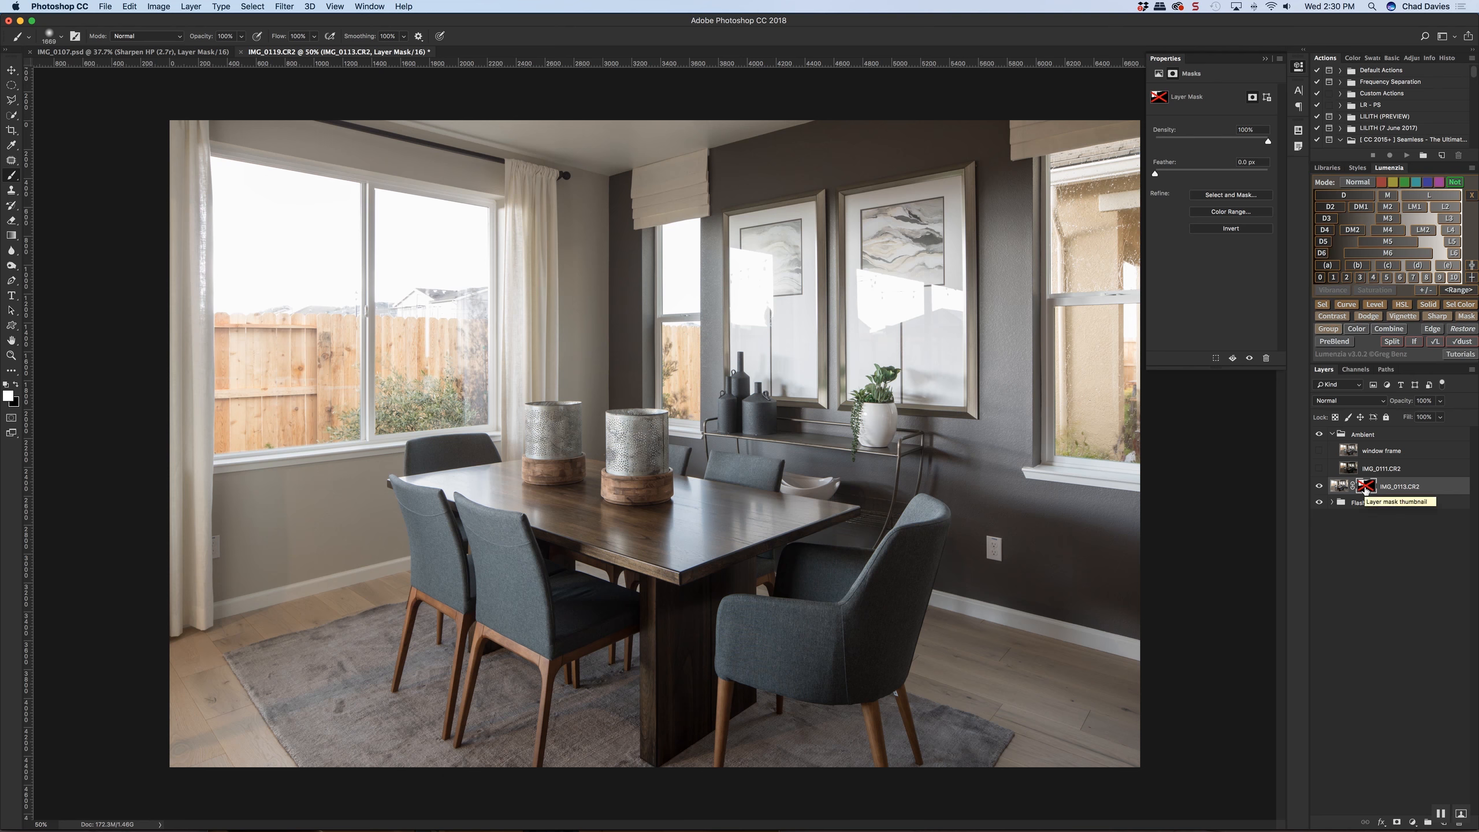
pyautogui.keyDown('shift'); pyautogui.click(1366, 491); pyautogui.keyUp('shift')
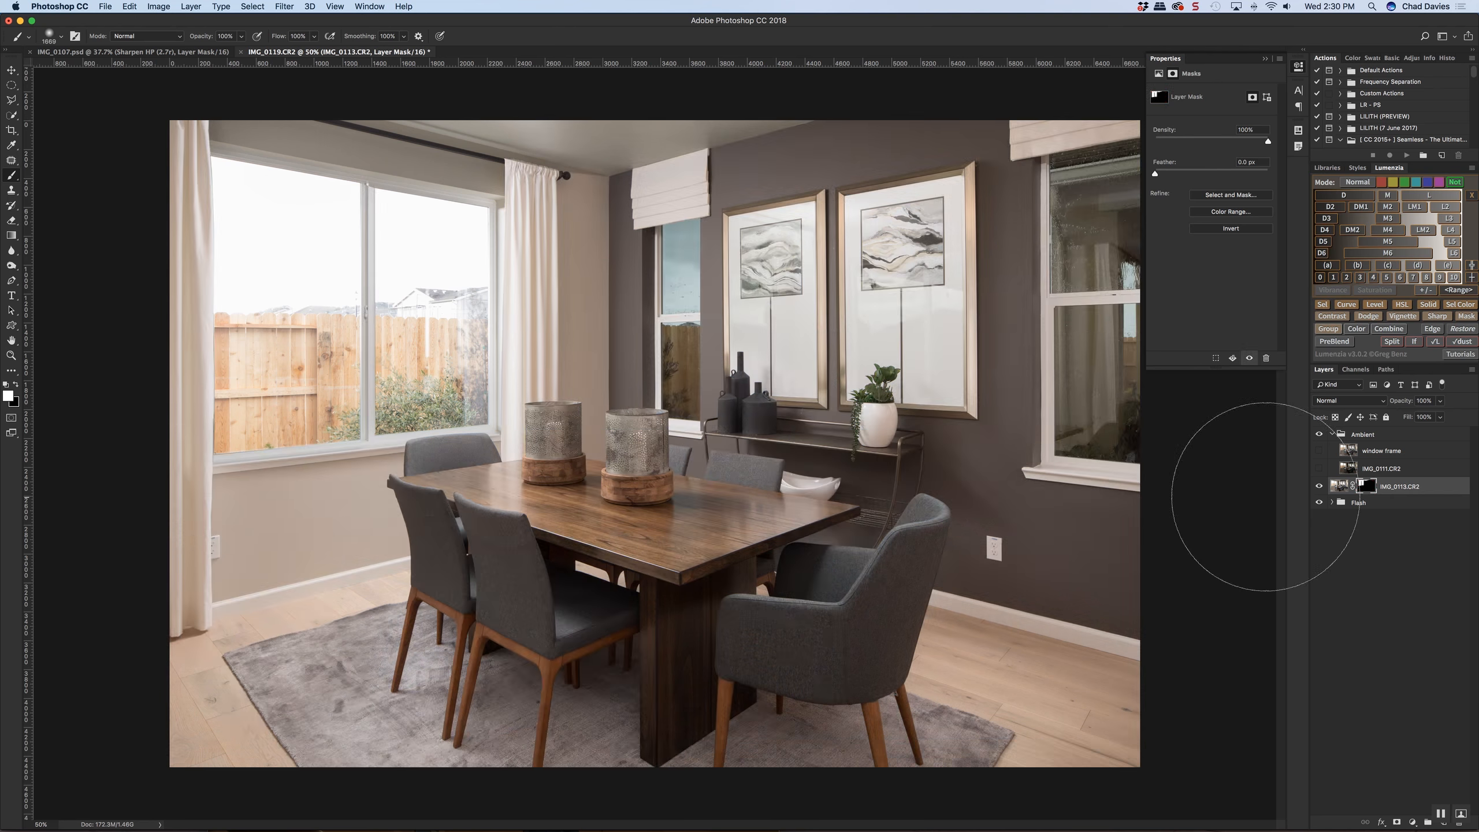
# Select the two dark-wall windows together with their white shades using the Quick Selection tool
pyautogui.press('l')
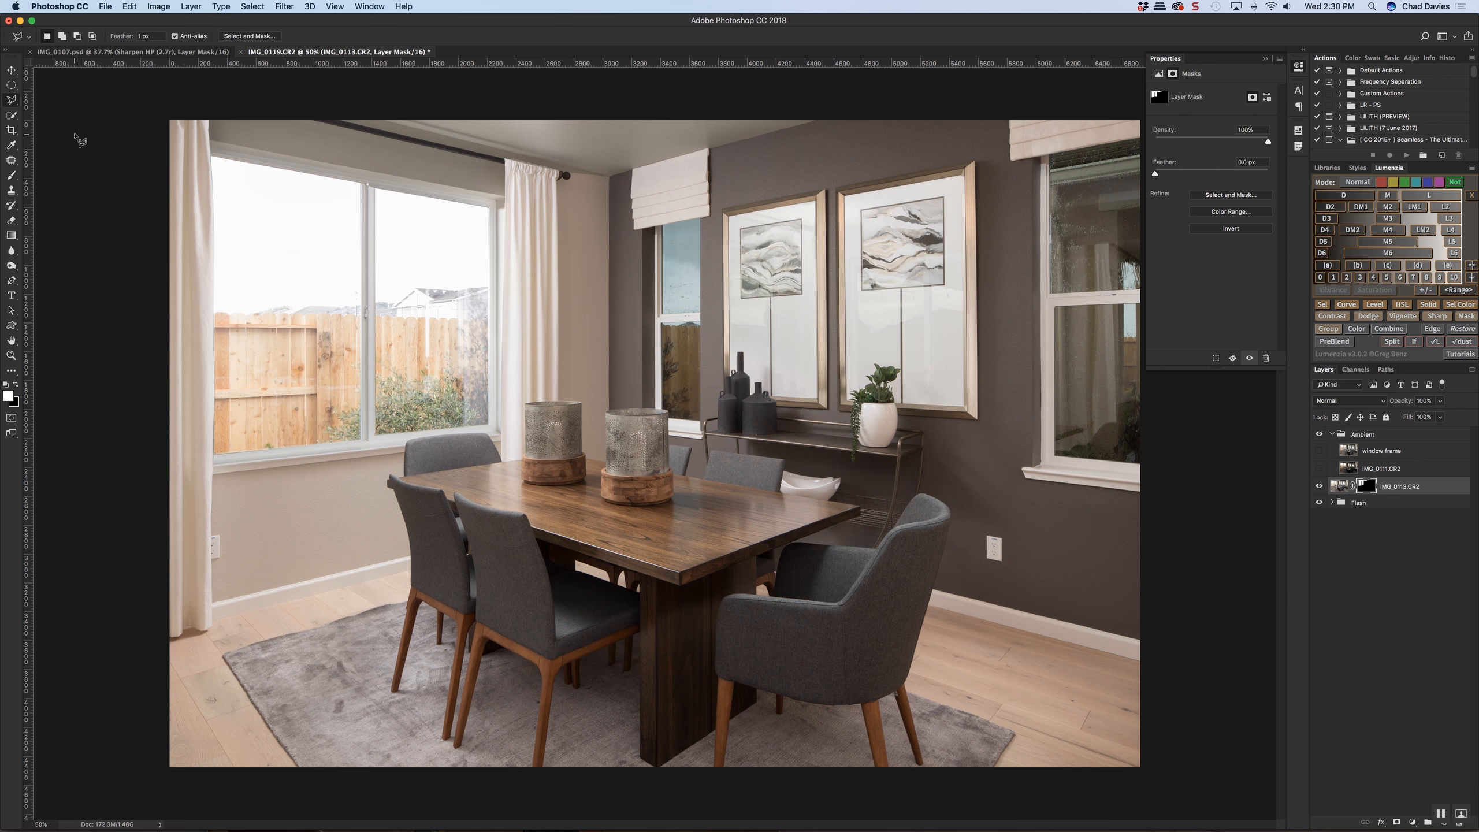
pyautogui.click(11, 115)
pyautogui.click(678, 276)
pyautogui.moveTo(679, 276)
pyautogui.mouseDown()
pyautogui.moveTo(663, 275)
pyautogui.moveTo(669, 360)
pyautogui.mouseUp()
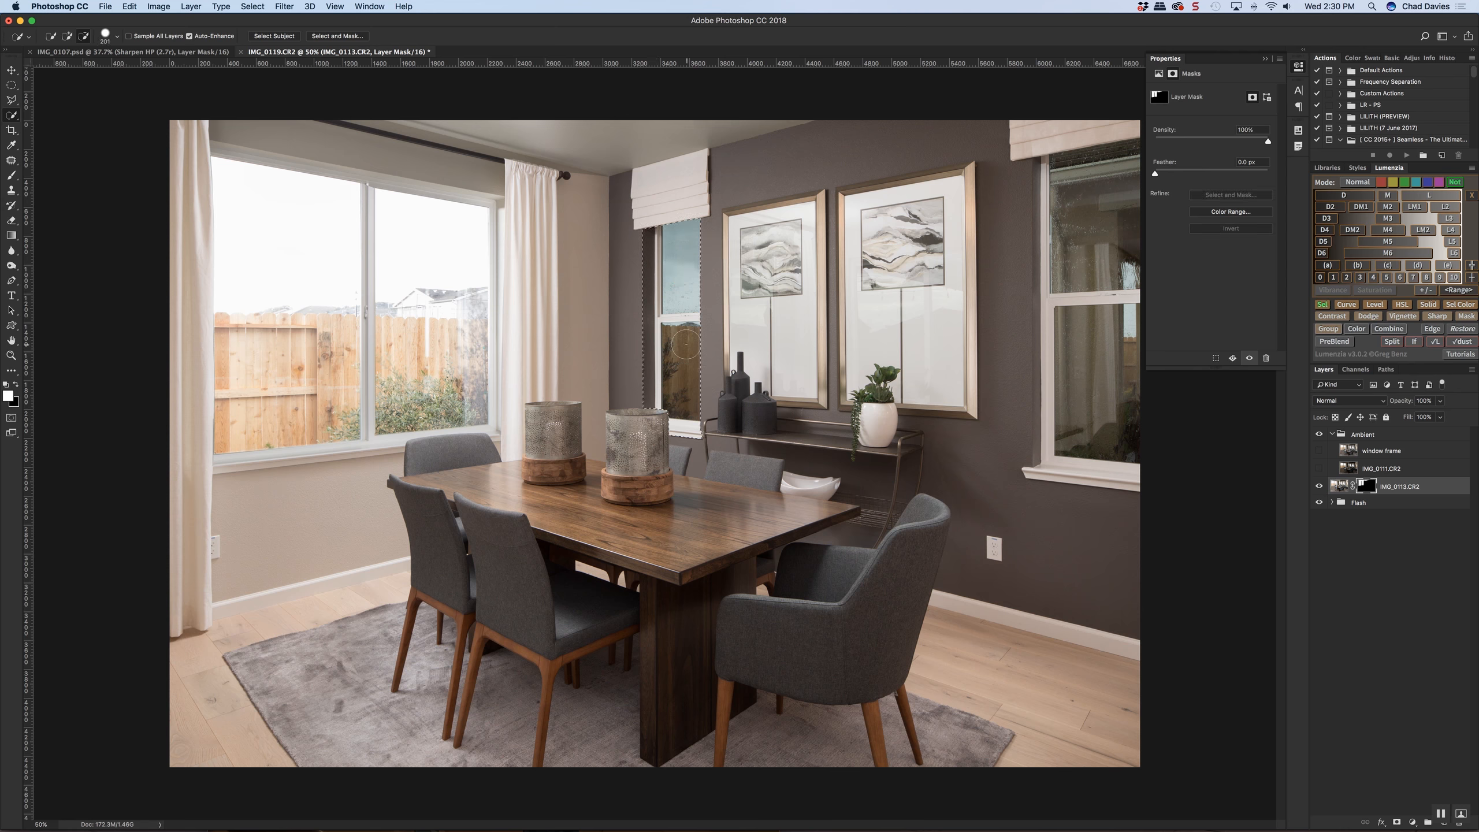
pyautogui.moveTo(1087, 192); pyautogui.dragTo(1063, 448)
pyautogui.moveTo(1057, 182)
pyautogui.mouseDown()
pyautogui.moveTo(1061, 377)
pyautogui.moveTo(1104, 418)
pyautogui.moveTo(1129, 373)
pyautogui.moveTo(1121, 161)
pyautogui.moveTo(1048, 178)
pyautogui.mouseUp()
# Subtract the stray patch of dark wall beside the right window's frame from the selection with the Polygonal Lasso
pyautogui.press('l')
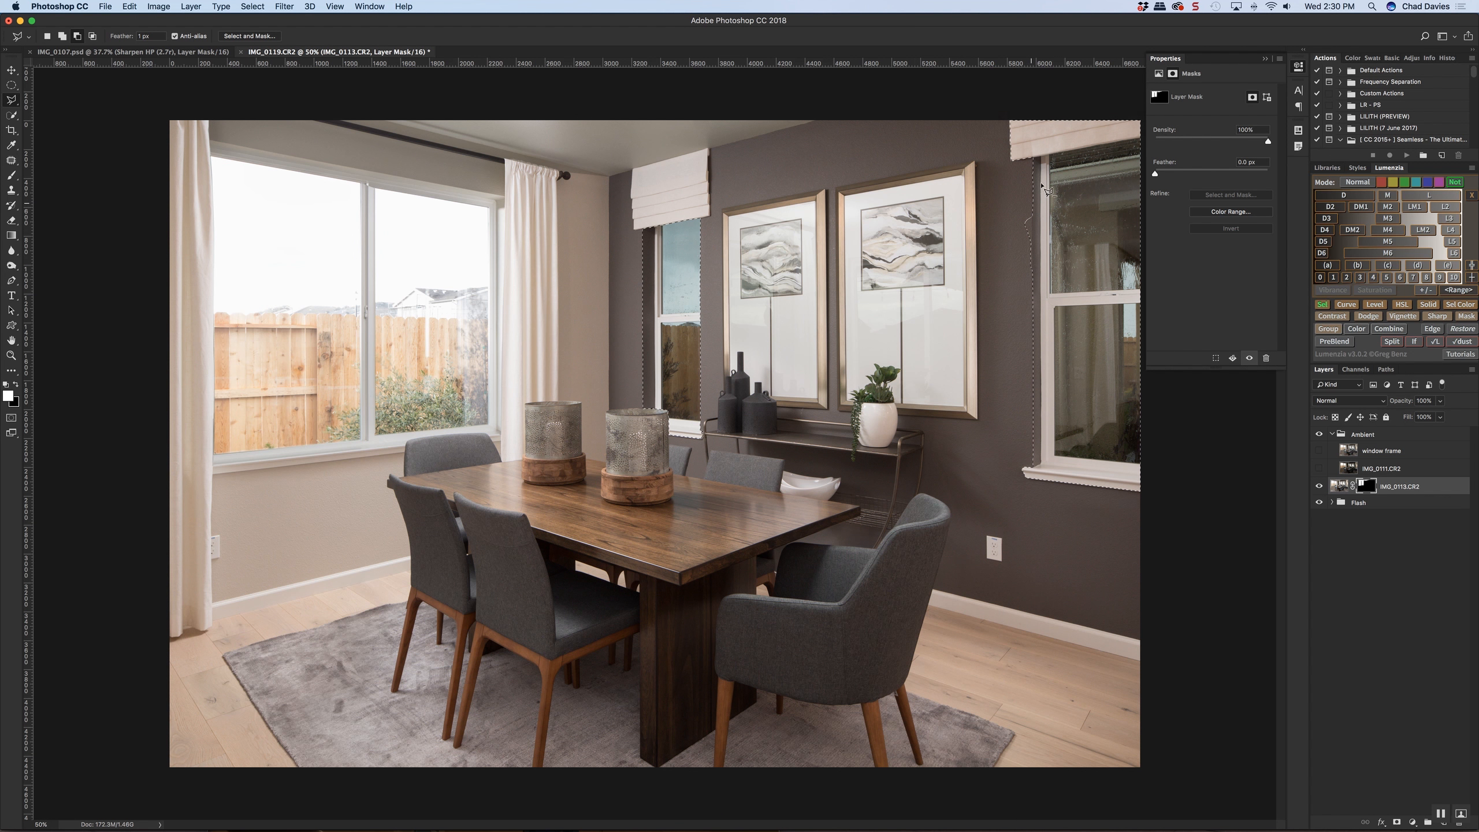
pyautogui.scroll(3, 1036, 209)
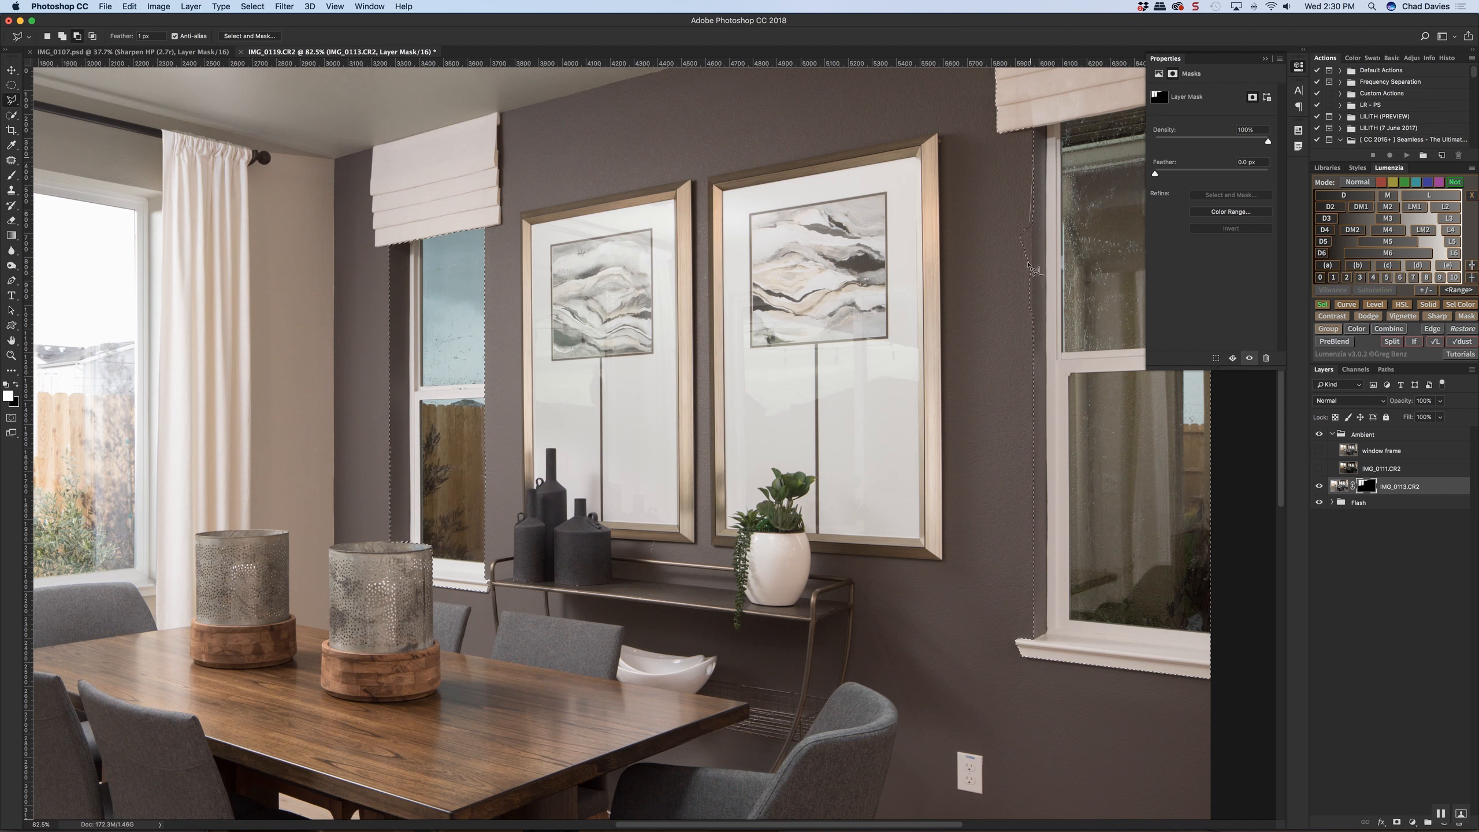
pyautogui.keyDown('alt'); pyautogui.click(1033, 571); pyautogui.keyUp('alt')
pyautogui.keyDown('alt'); pyautogui.click(990, 440); pyautogui.keyUp('alt')
pyautogui.keyDown('alt'); pyautogui.doubleClick(995, 163); pyautogui.keyUp('alt')
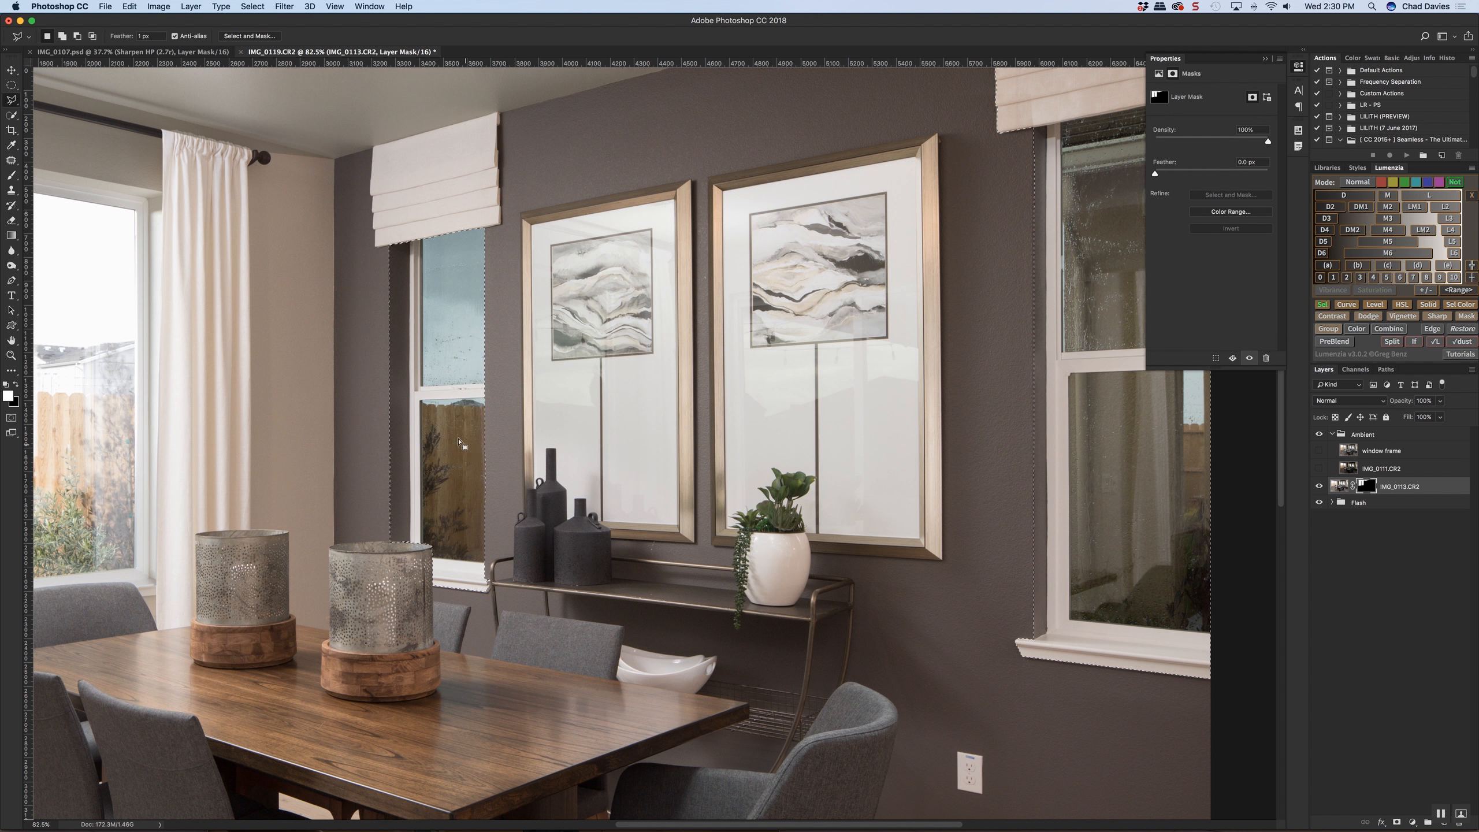
pyautogui.press('super+0')
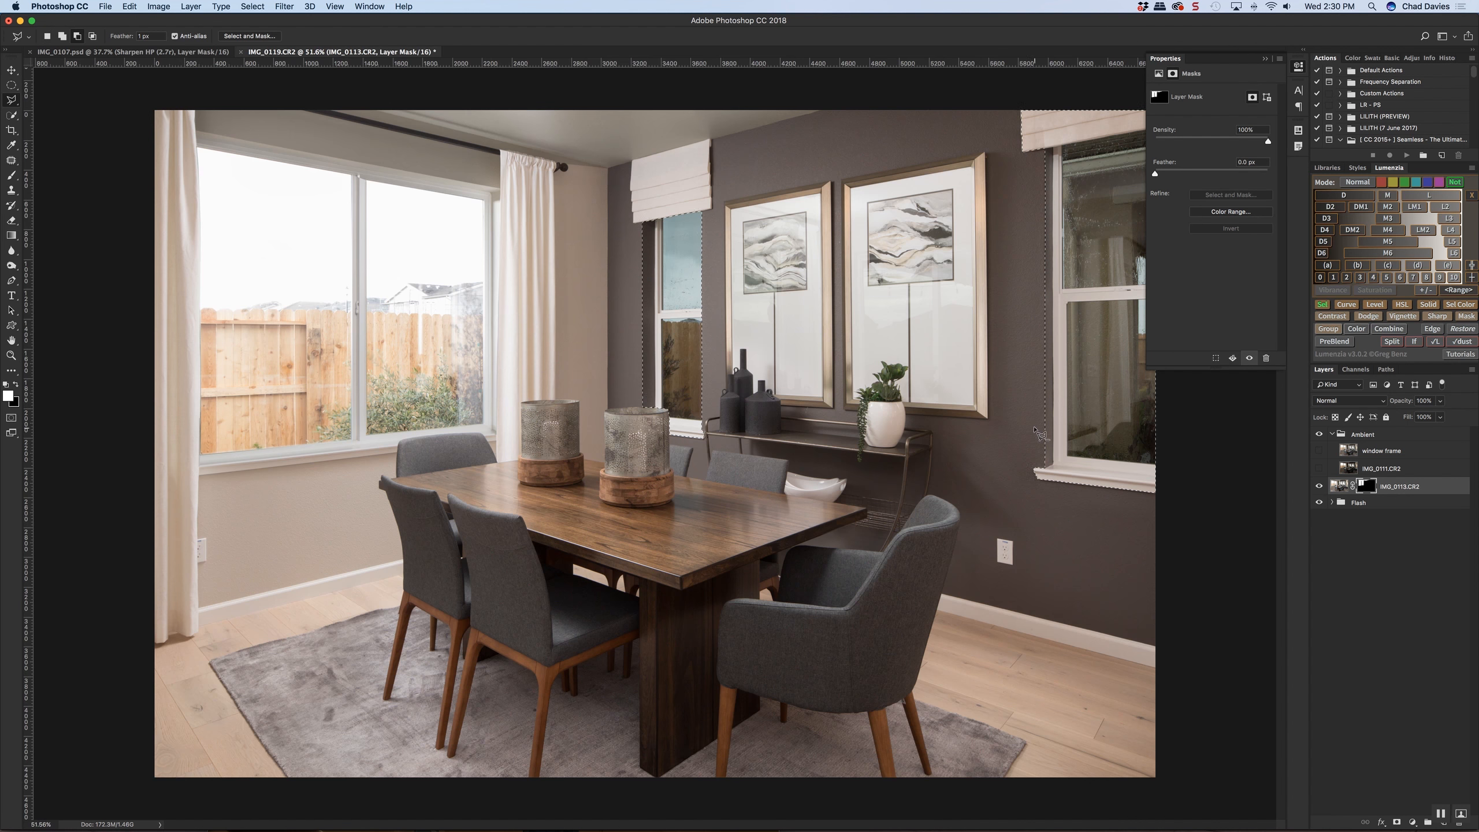
pyautogui.scroll(-5, 1038, 430)
pyautogui.press('super+0')
pyautogui.scroll(-3, 1038, 434)
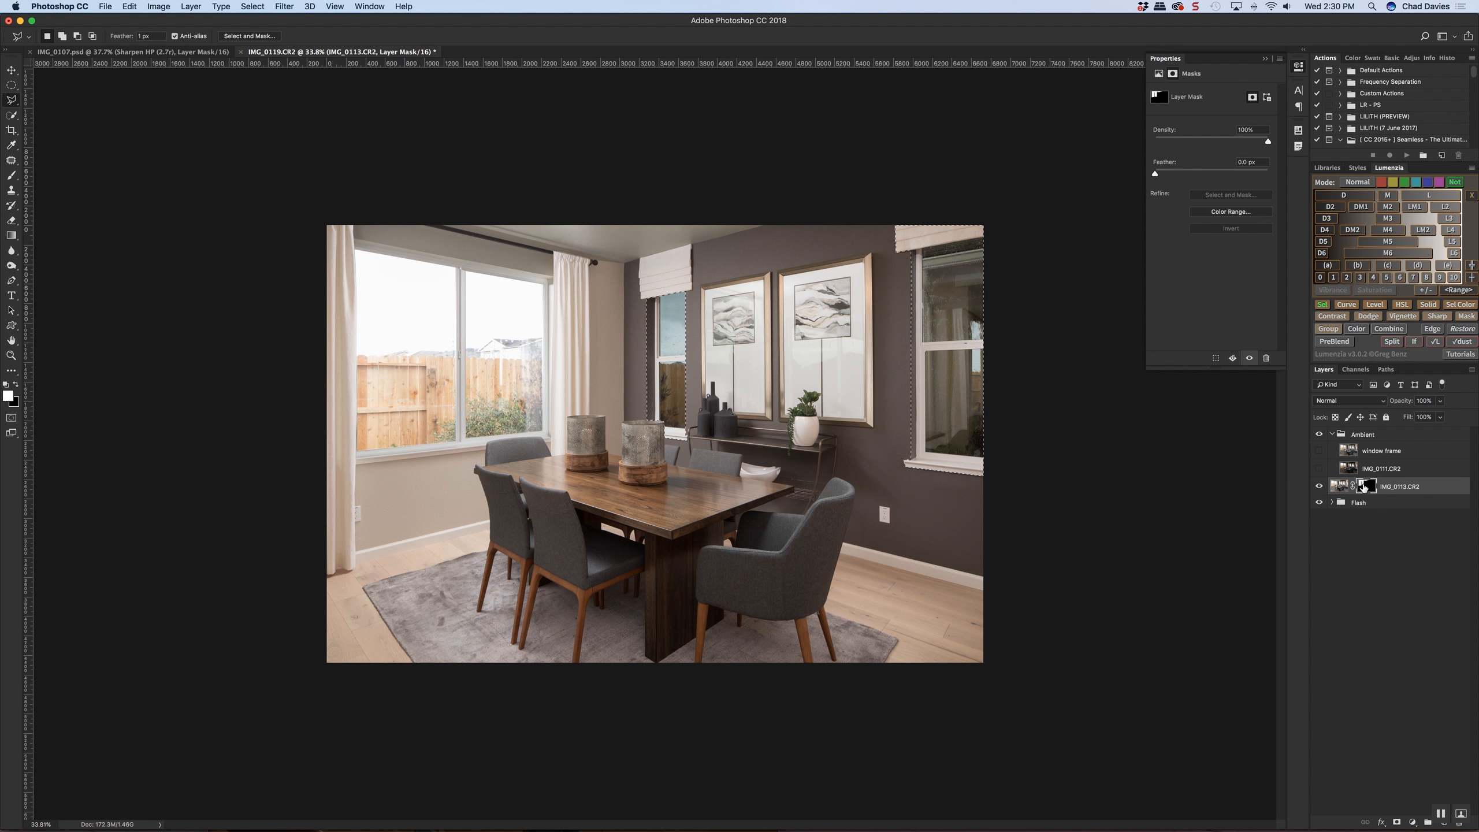
# Paint white inside the selection on the IMG_0113.CR2 layer mask to reveal both dark-wall windows, and deselect
pyautogui.press('b')
pyautogui.moveTo(755, 336)
pyautogui.mouseDown()
pyautogui.moveTo(769, 340)
pyautogui.moveTo(751, 337)
pyautogui.mouseUp()
pyautogui.moveTo(659, 337)
pyautogui.mouseDown()
pyautogui.moveTo(672, 398)
pyautogui.moveTo(681, 336)
pyautogui.moveTo(665, 345)
pyautogui.moveTo(672, 402)
pyautogui.mouseUp()
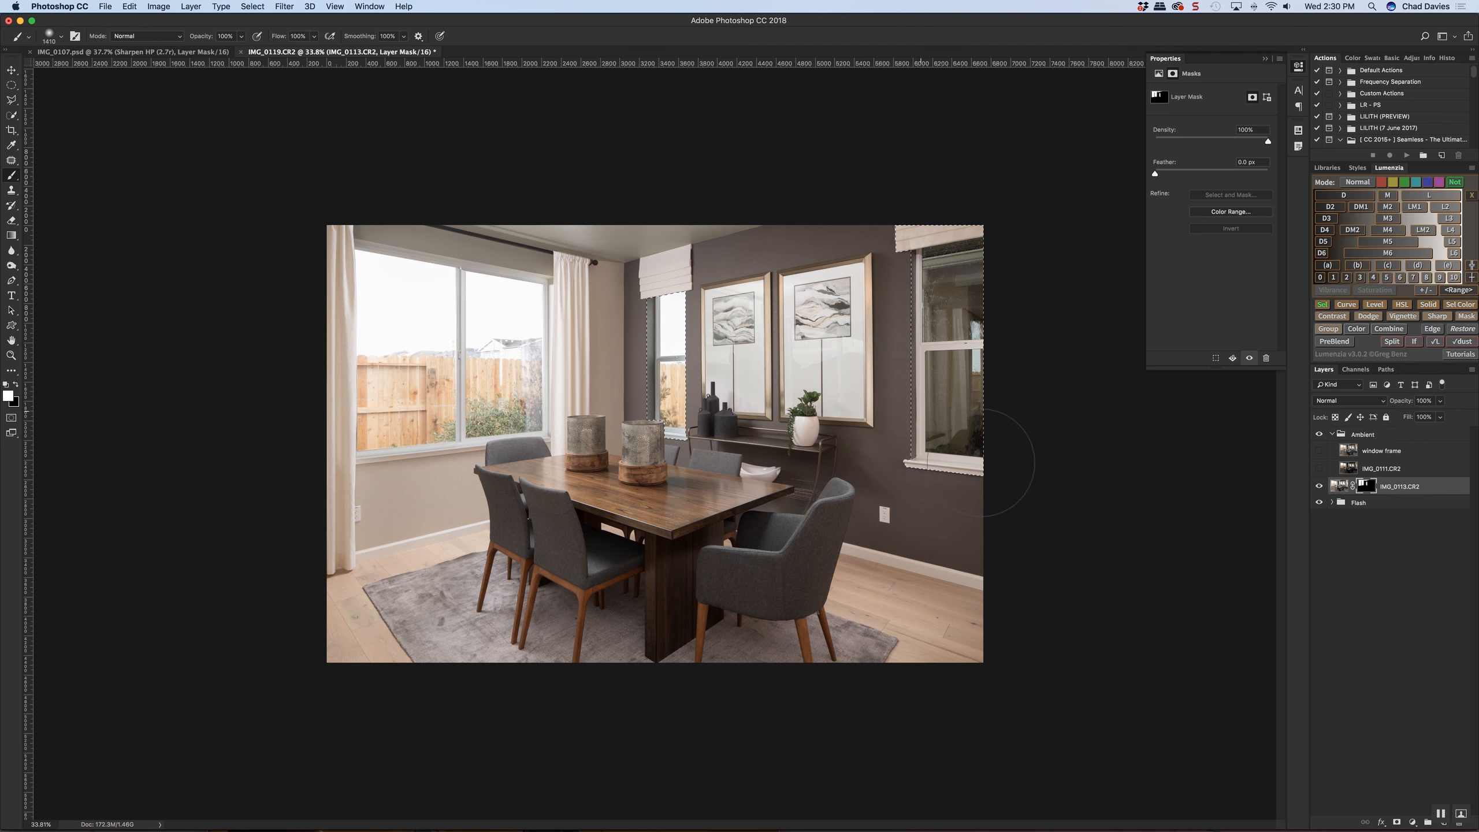
pyautogui.moveTo(928, 399)
pyautogui.mouseDown()
pyautogui.moveTo(944, 401)
pyautogui.moveTo(937, 378)
pyautogui.moveTo(1020, 267)
pyautogui.moveTo(922, 237)
pyautogui.moveTo(1000, 425)
pyautogui.moveTo(937, 333)
pyautogui.moveTo(957, 307)
pyautogui.moveTo(1037, 407)
pyautogui.moveTo(981, 370)
pyautogui.moveTo(984, 327)
pyautogui.mouseUp()
pyautogui.press('super+d')
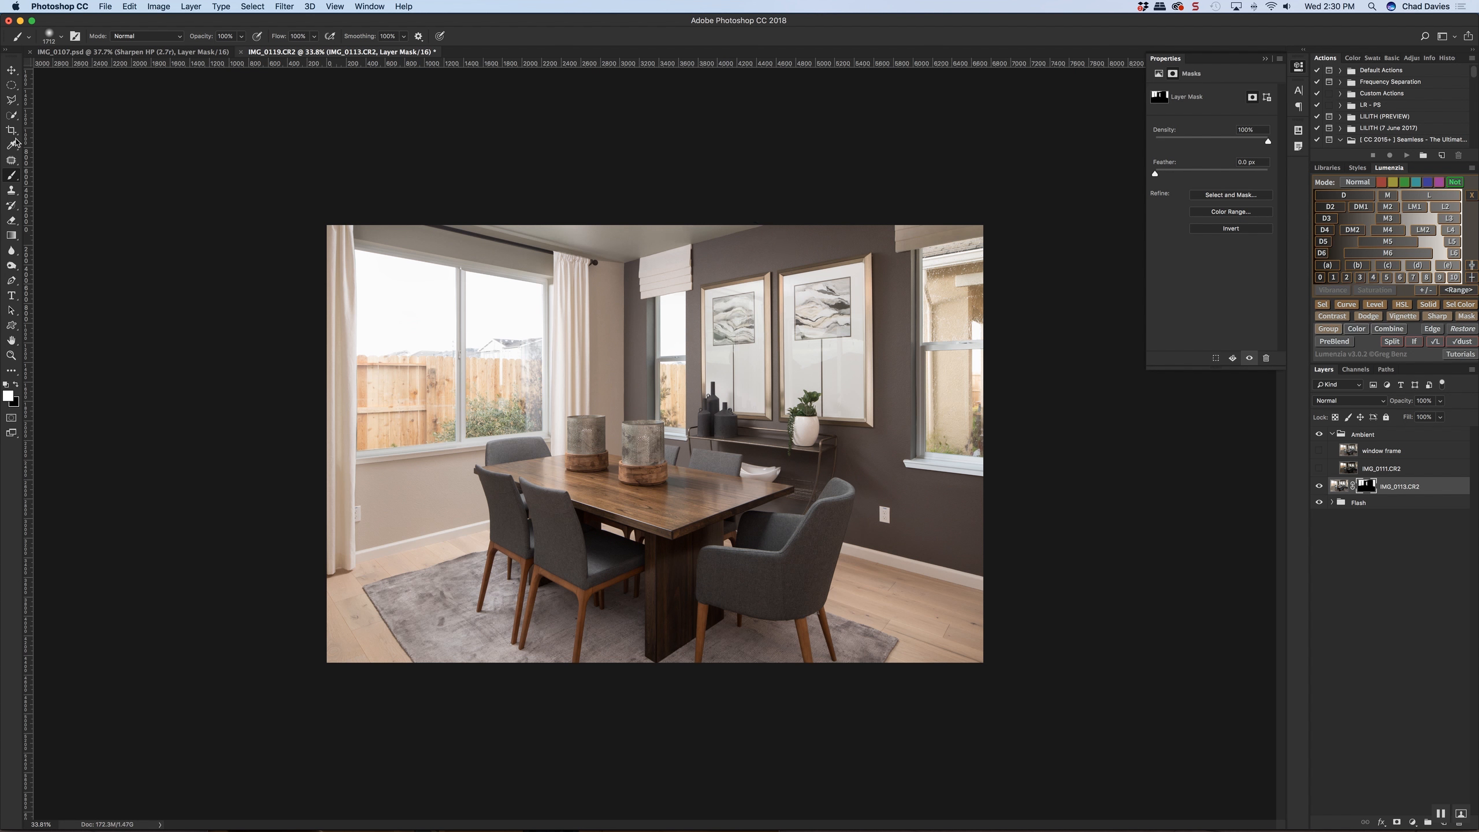
# Quick-select the right window's shade, fill it with black on the IMG_0113.CR2 mask, and deselect
pyautogui.click(11, 114)
pyautogui.keyDown('ctrl'); pyautogui.keyDown('alt'); pyautogui.moveTo(923, 236); pyautogui.dragTo(939, 233); pyautogui.keyUp('alt'); pyautogui.keyUp('ctrl')
pyautogui.hotkey('alt', 'BackSpace')
pyautogui.press('super+BackSpace')
pyautogui.press('super+d')
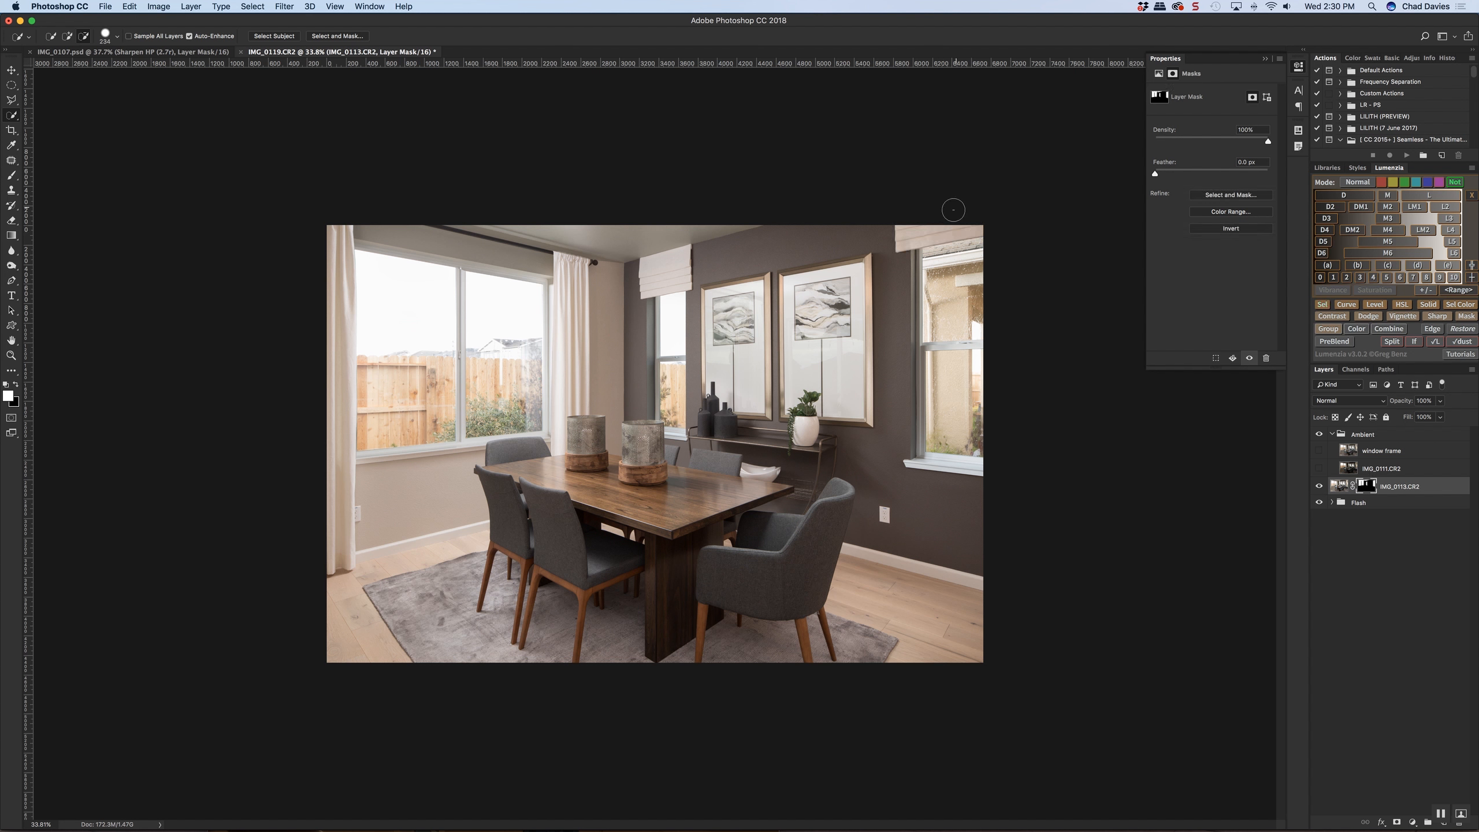
# Examine the mask edge along the right window's shade and upper frame up close
pyautogui.keyDown('super'); pyautogui.click(938, 228); pyautogui.keyUp('super')
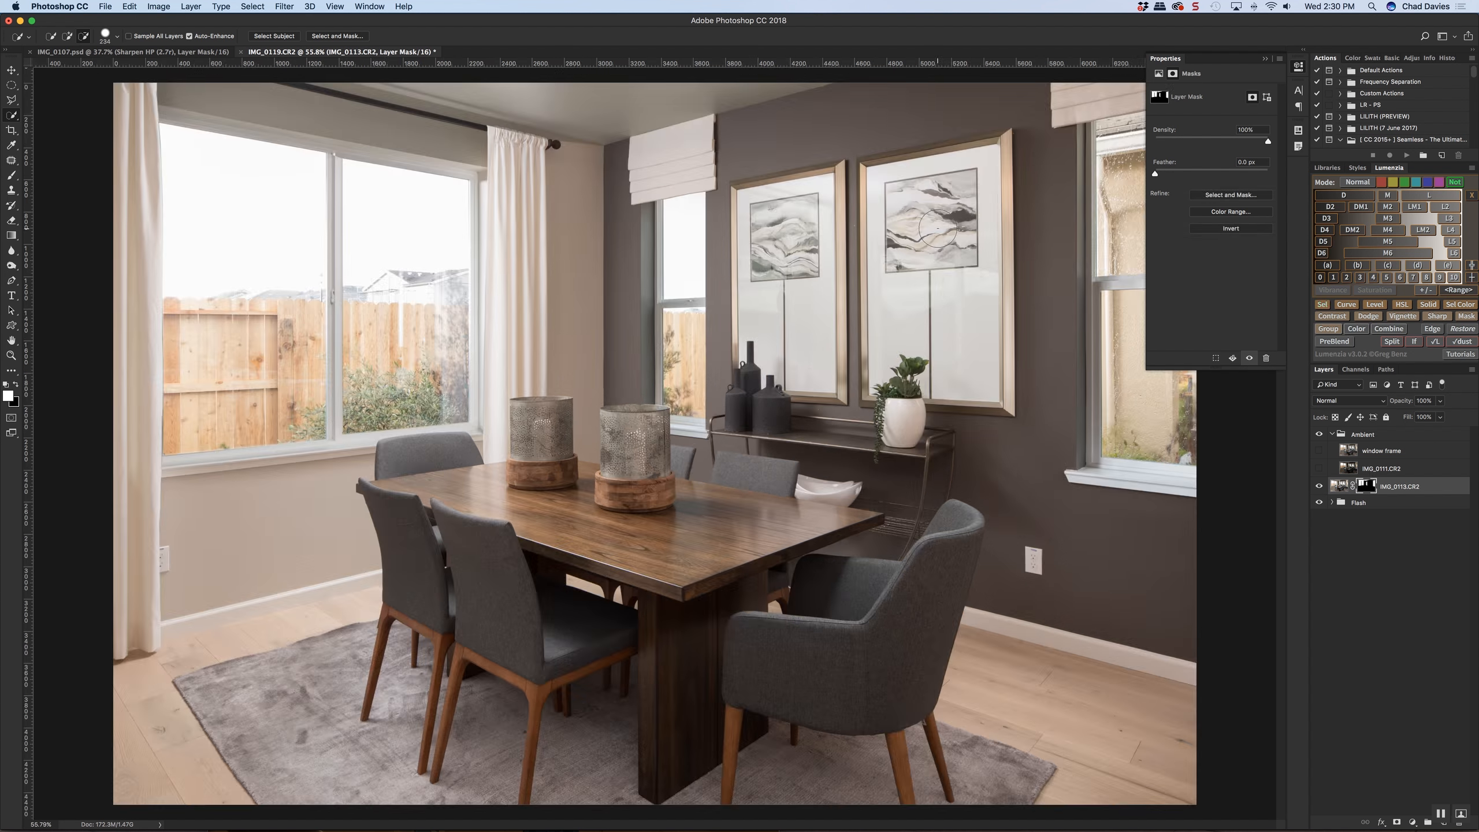
pyautogui.keyDown('super'); pyautogui.click(1046, 148); pyautogui.keyUp('super')
pyautogui.moveTo(1048, 145); pyautogui.dragTo(737, 346)
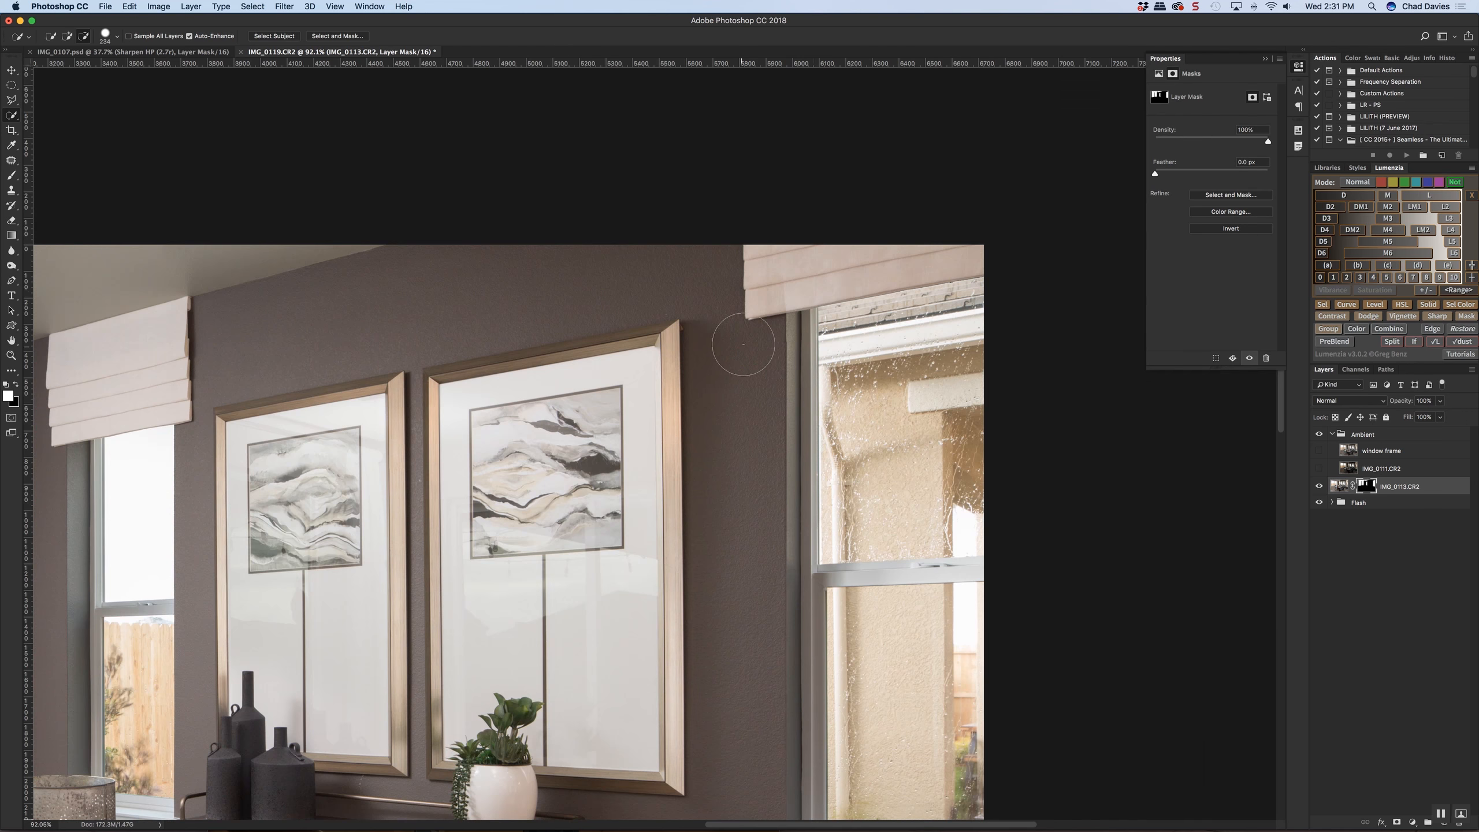
pyautogui.keyDown('super'); pyautogui.click(812, 290); pyautogui.keyUp('super')
pyautogui.keyDown('super'); pyautogui.click(812, 290); pyautogui.keyUp('super')
pyautogui.keyDown('alt'); pyautogui.keyDown('super'); pyautogui.click(812, 290); pyautogui.keyUp('super'); pyautogui.keyUp('alt')
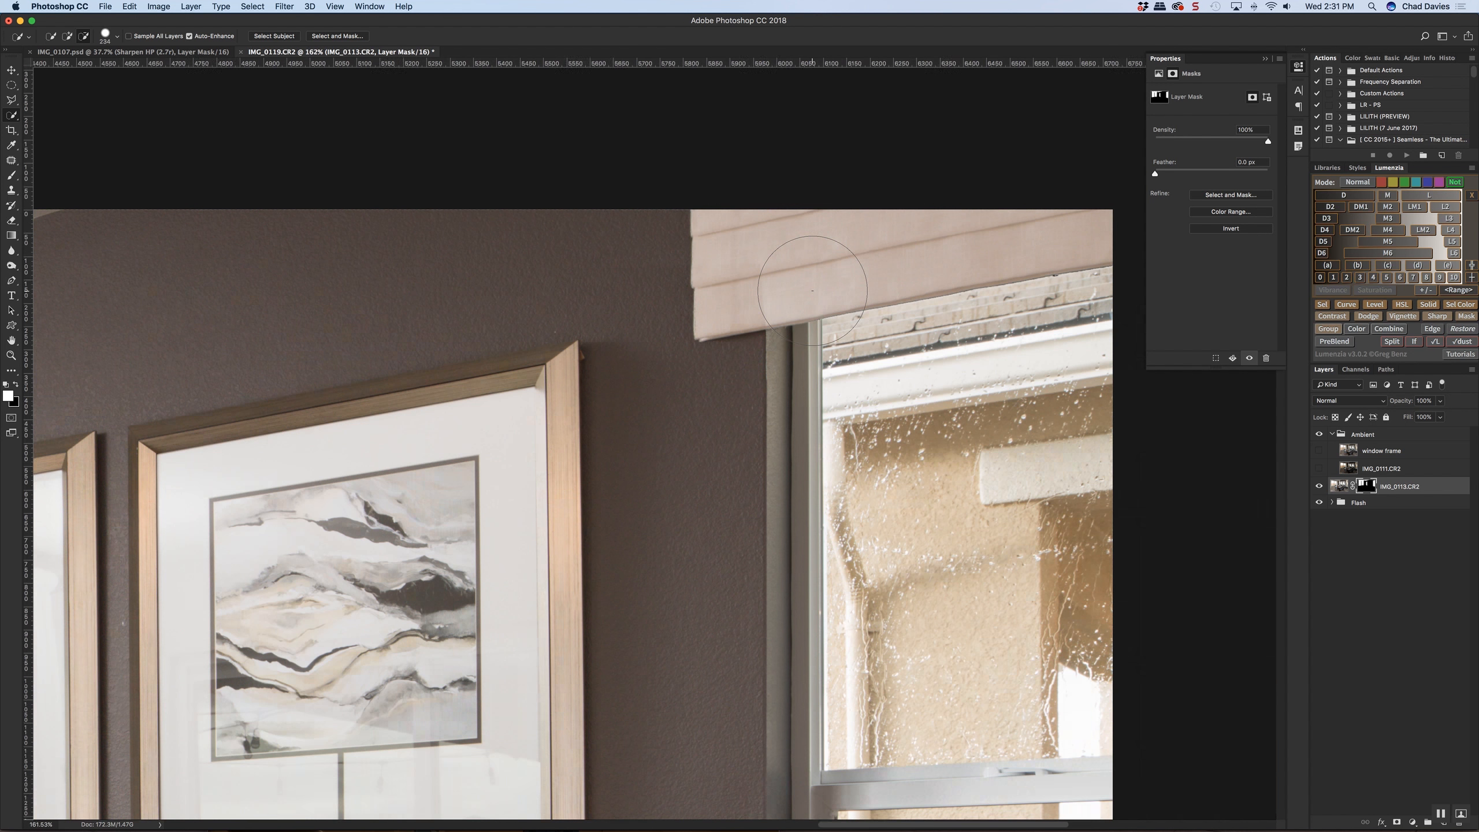
pyautogui.keyDown('alt'); pyautogui.keyDown('super'); pyautogui.click(812, 290); pyautogui.keyUp('super'); pyautogui.keyUp('alt')
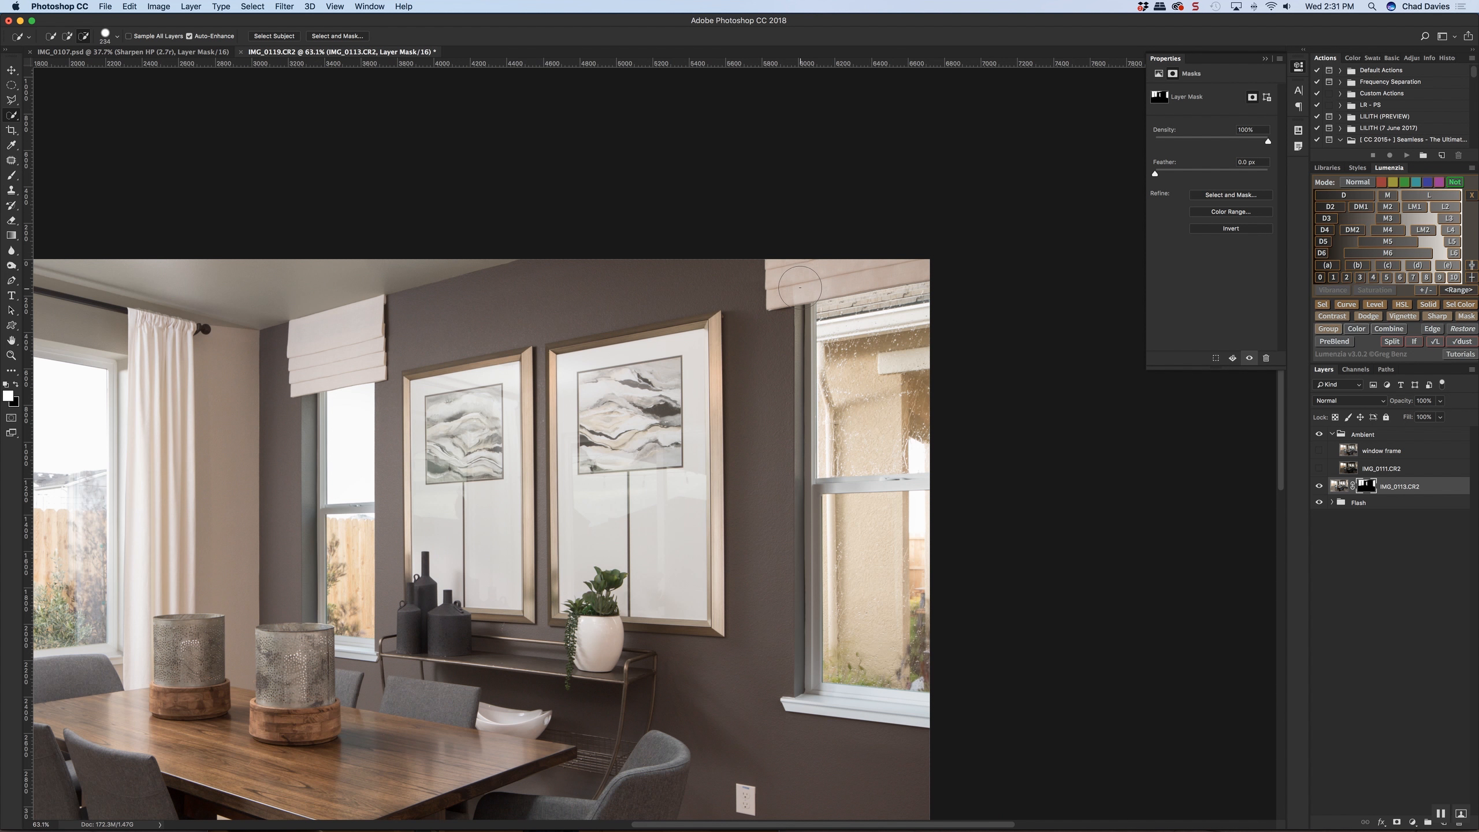
pyautogui.scroll(-3, 667, 368)
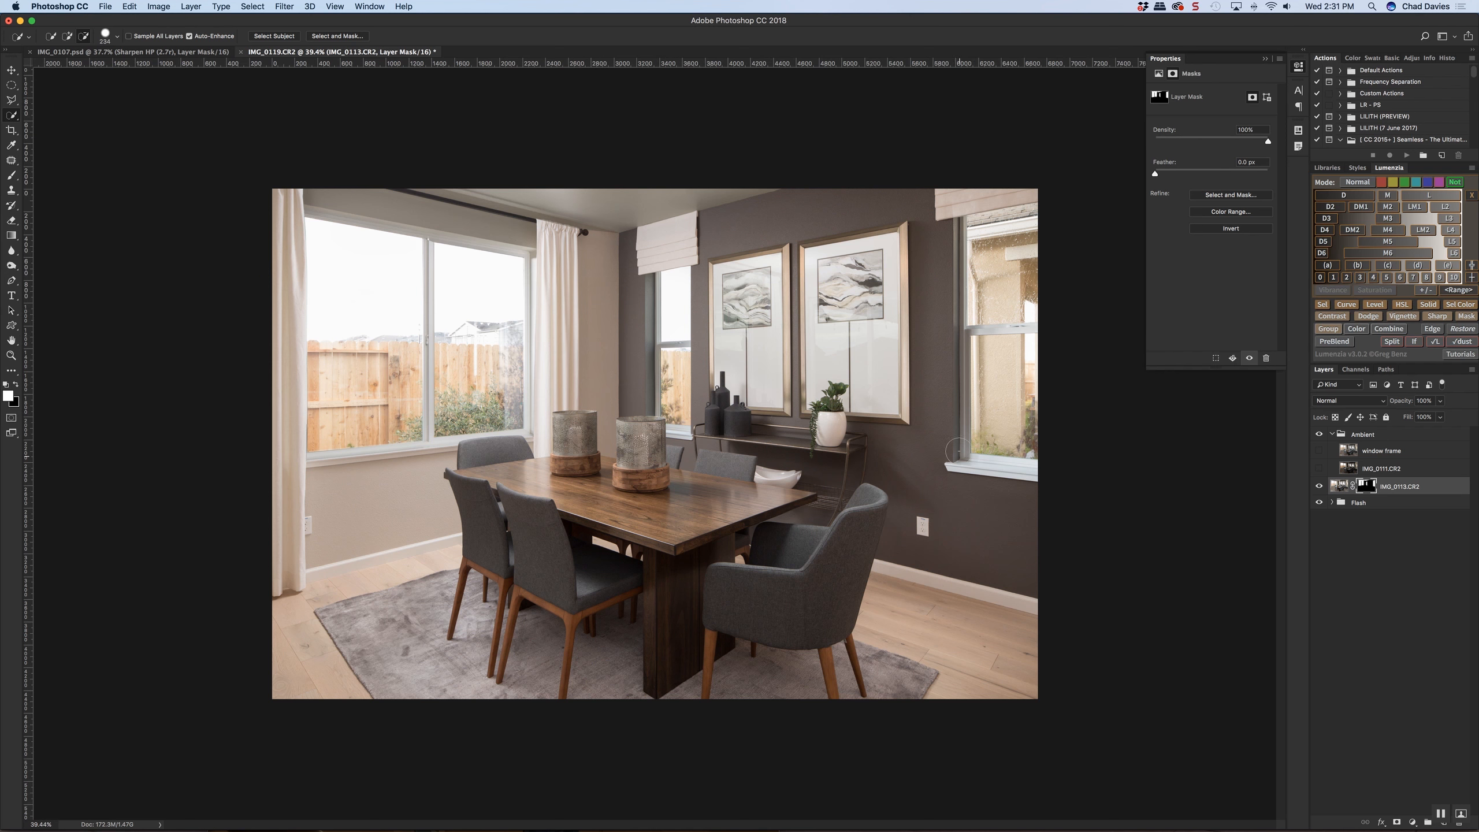
# Try to brush the ambient window light onto the dark wall, artwork and console on the IMG_0113.CR2 mask
pyautogui.press('b')
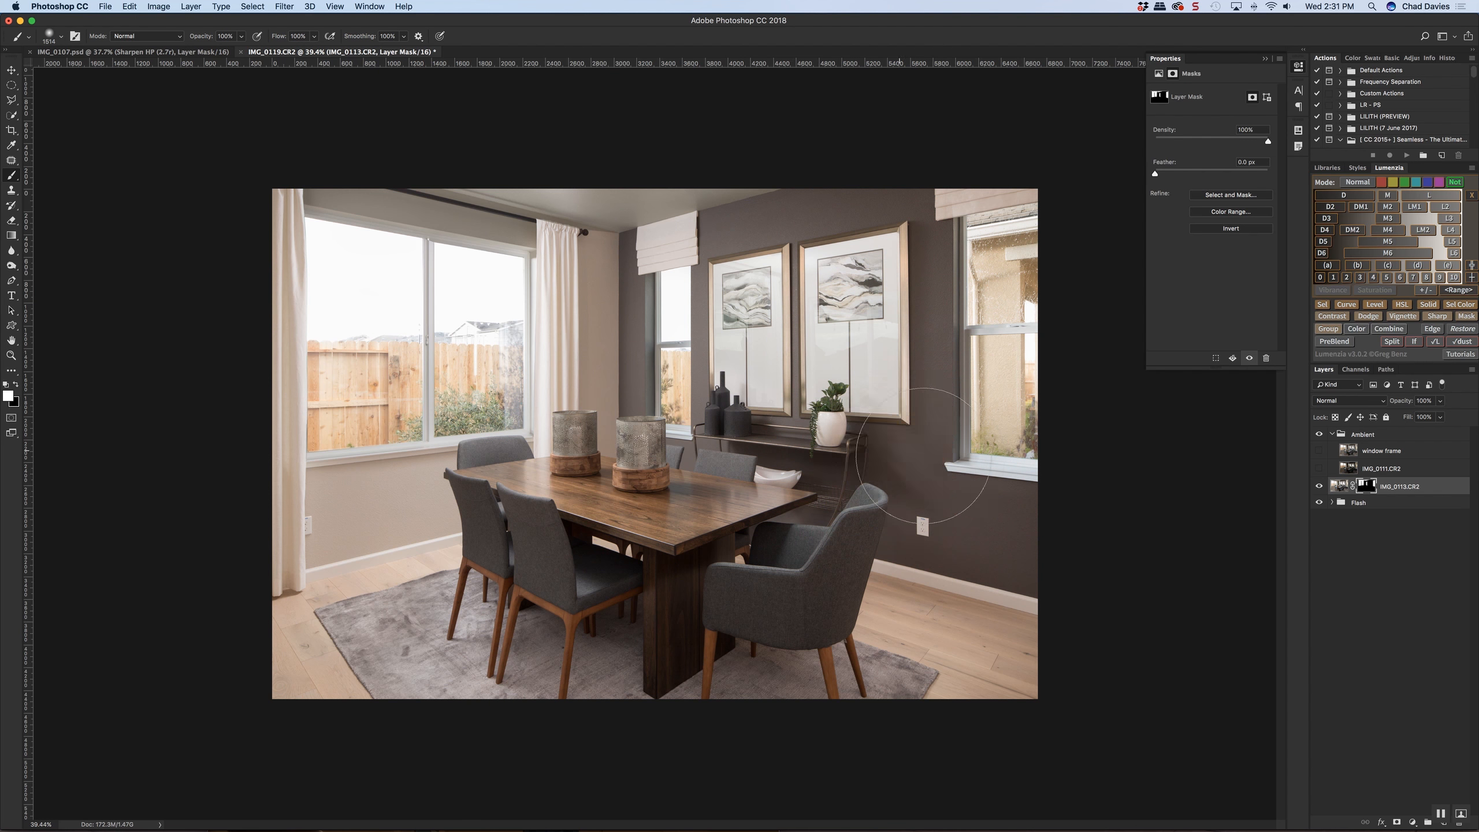
pyautogui.click(892, 438)
pyautogui.press('super+z')
pyautogui.moveTo(925, 423)
pyautogui.keyDown('ctrl'); pyautogui.keyDown('alt'); pyautogui.mouseDown()
pyautogui.moveTo(938, 423)
pyautogui.moveTo(906, 256)
pyautogui.moveTo(863, 247)
pyautogui.moveTo(693, 362)
pyautogui.mouseUp(); pyautogui.keyUp('alt'); pyautogui.keyUp('ctrl')
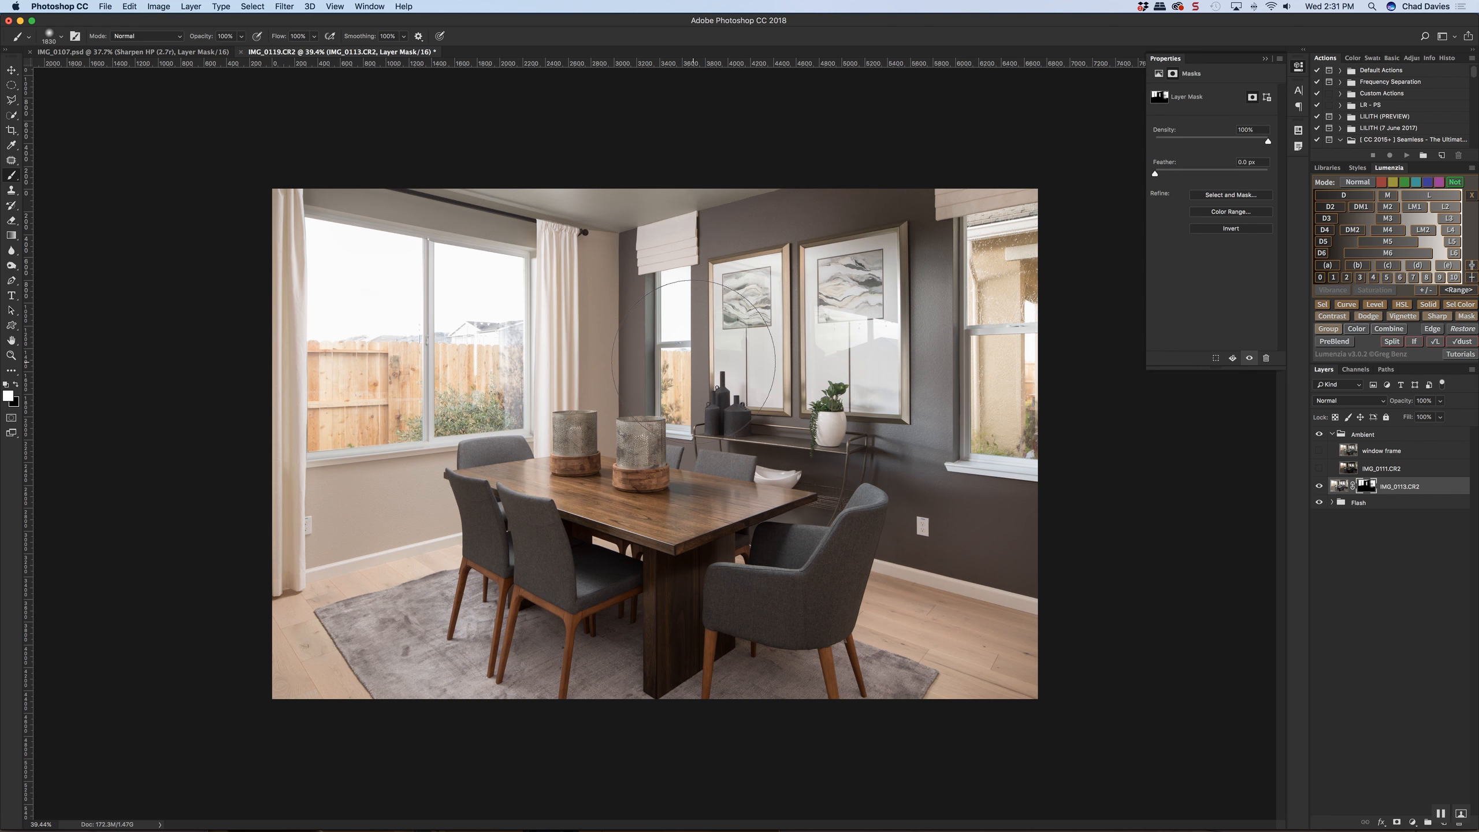
pyautogui.click(693, 354)
pyautogui.click(815, 385)
pyautogui.moveTo(737, 264)
pyautogui.mouseDown()
pyautogui.moveTo(832, 275)
pyautogui.moveTo(626, 292)
pyautogui.moveTo(635, 408)
pyautogui.mouseUp()
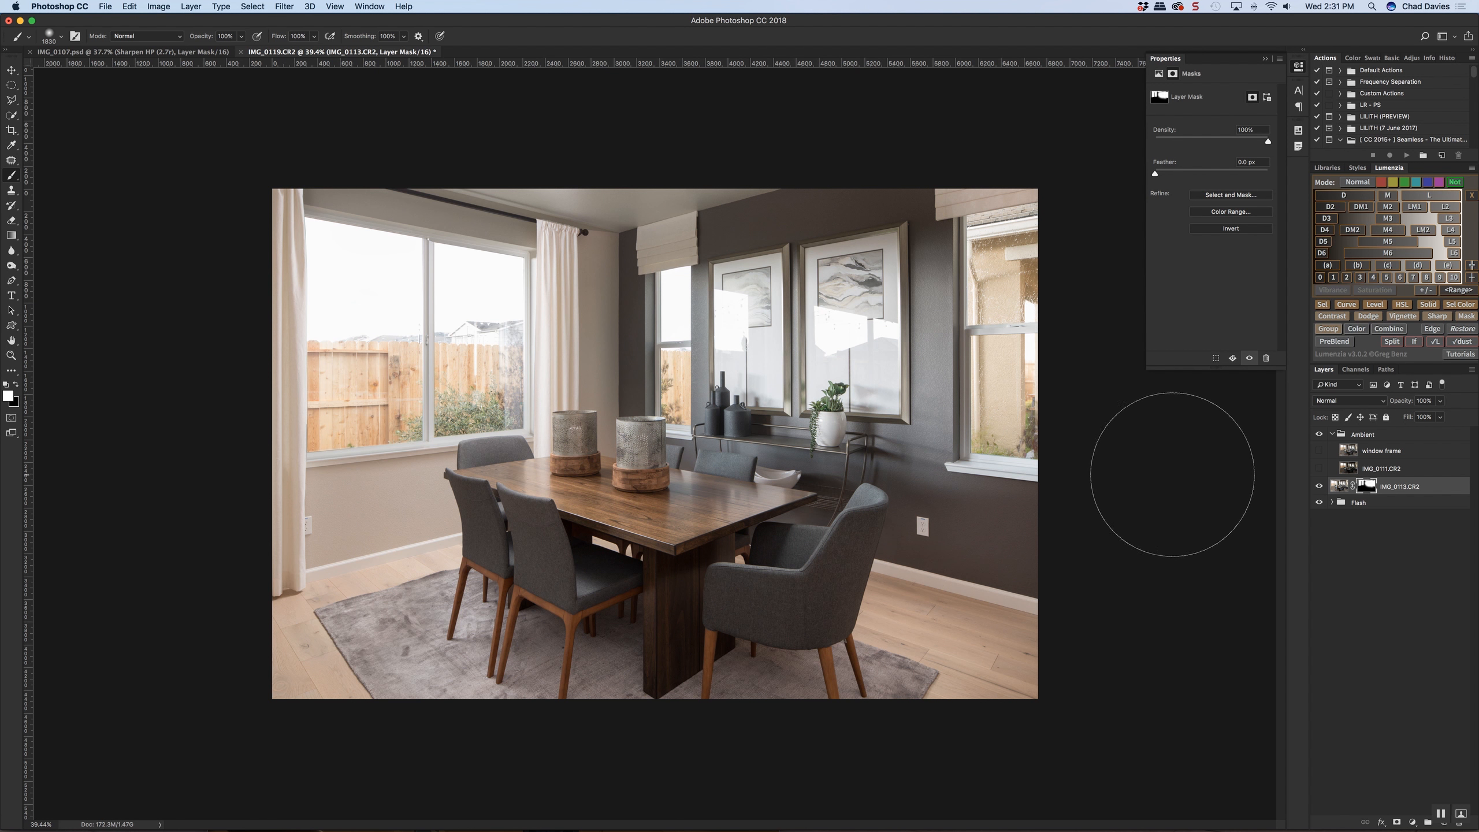
# Undo the brush strokes over the dark wall on the IMG_0113.CR2 mask
pyautogui.press('super+z')
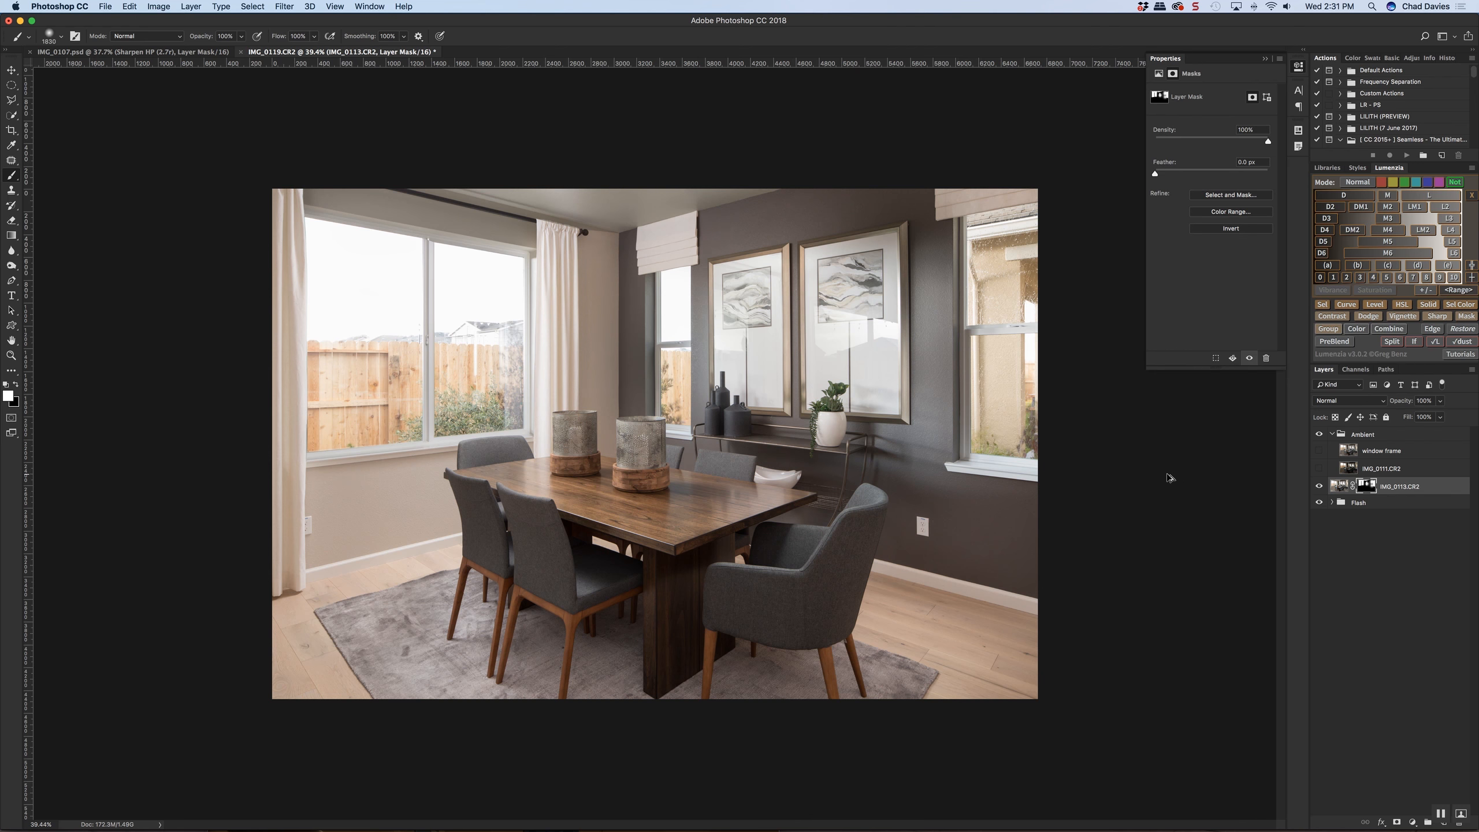
pyautogui.press('alt+super+z')
pyautogui.press('alt+super+z')
pyautogui.press('alt+super+z')
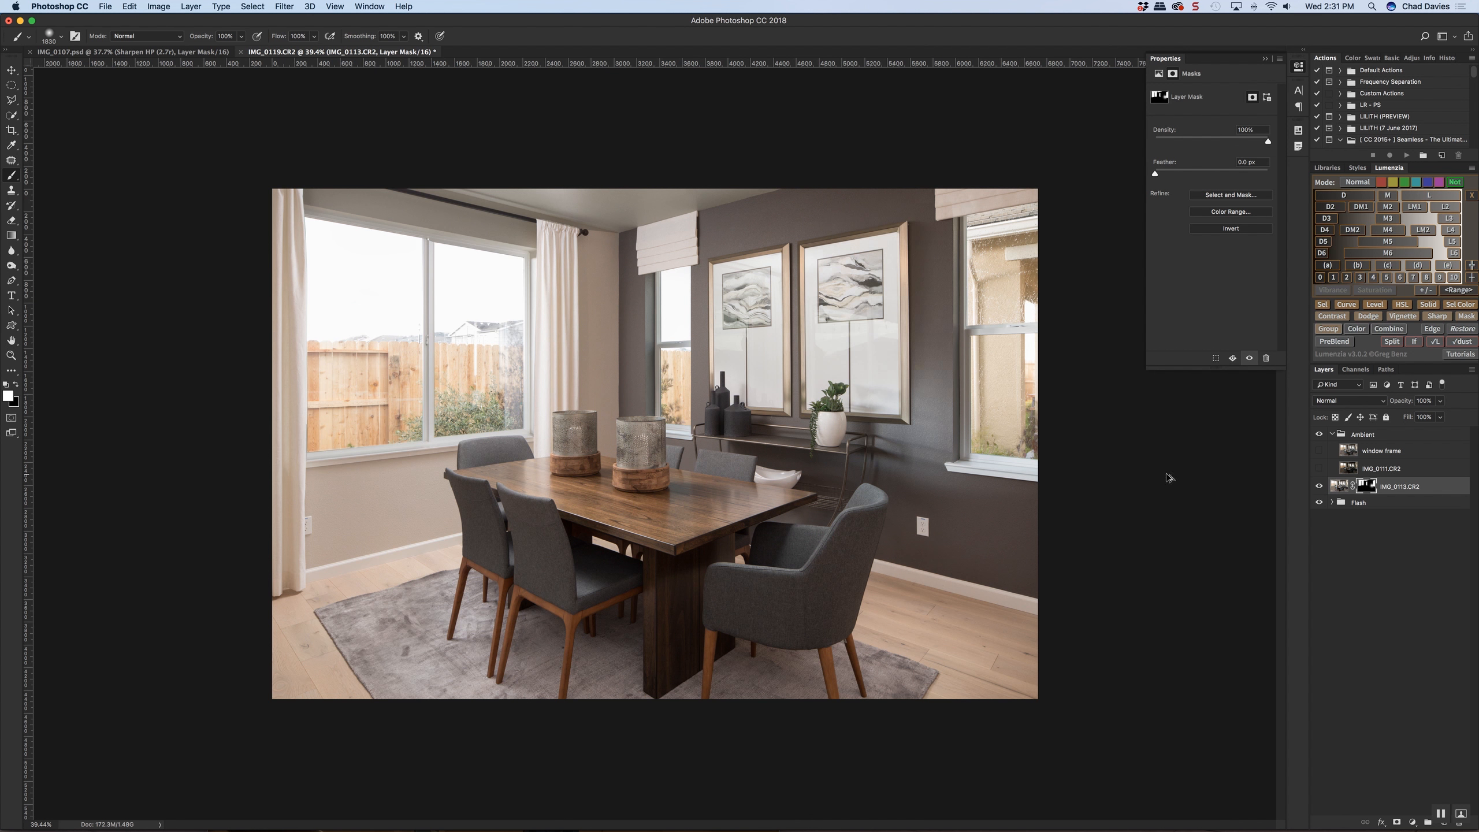
pyautogui.press('alt+super+z')
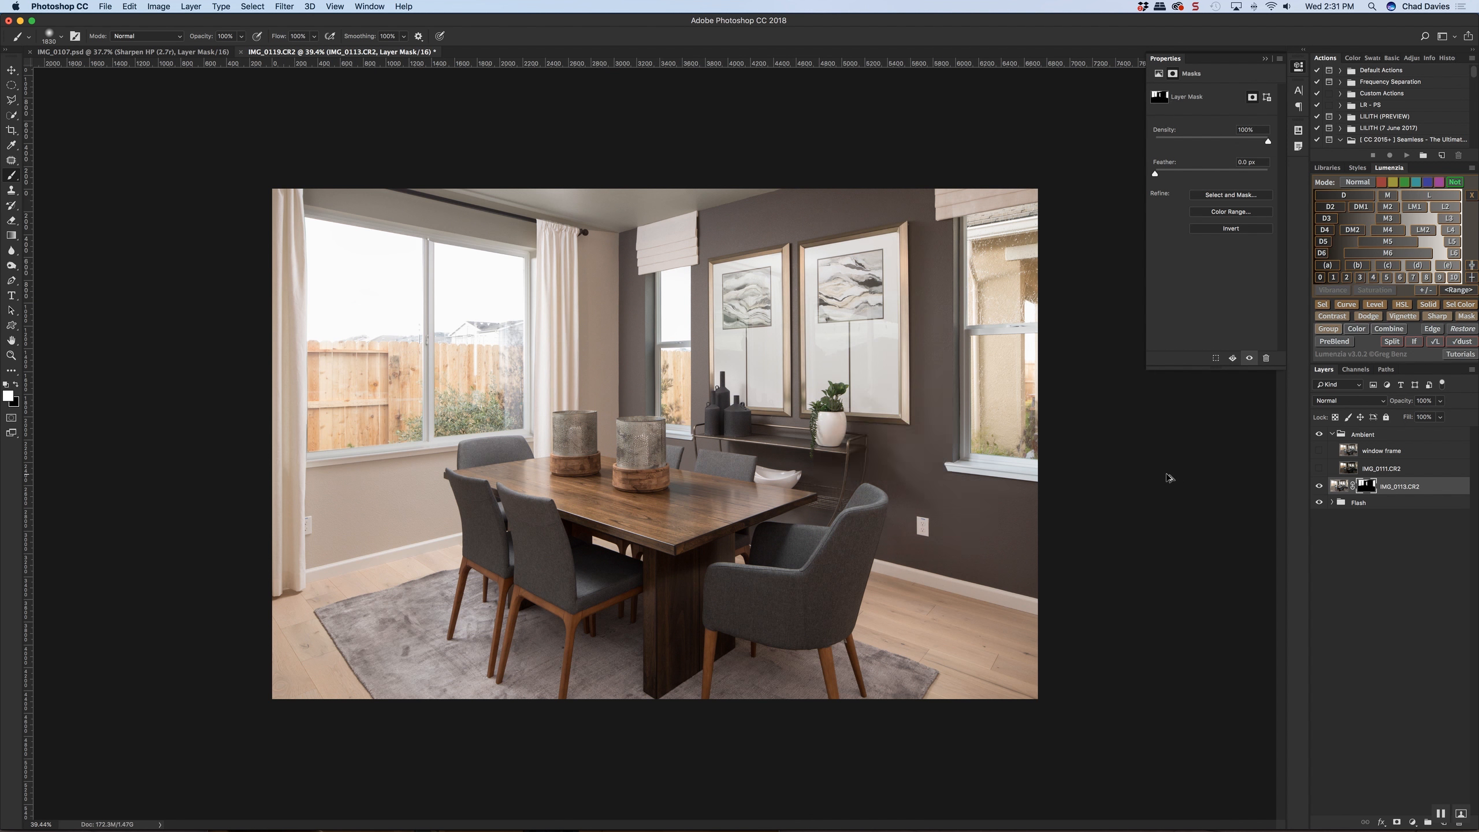
# Duplicate the IMG_0113.CR2 layer as a Luminosity-mode copy whose existing mask is replaced with a black one
pyautogui.press('super+j')
pyautogui.rightClick(1365, 490)
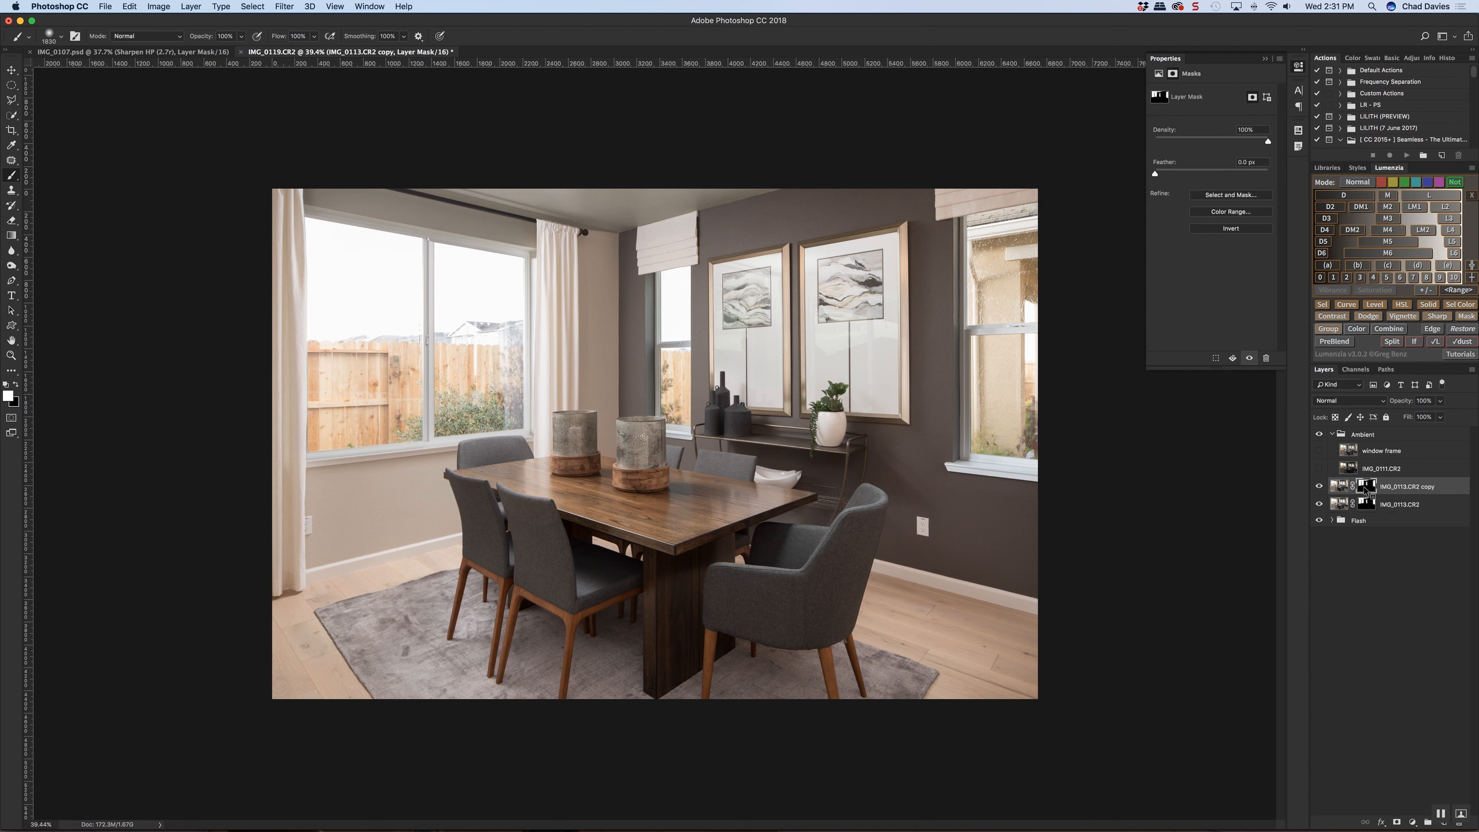
pyautogui.click(1328, 510)
pyautogui.click(1347, 401)
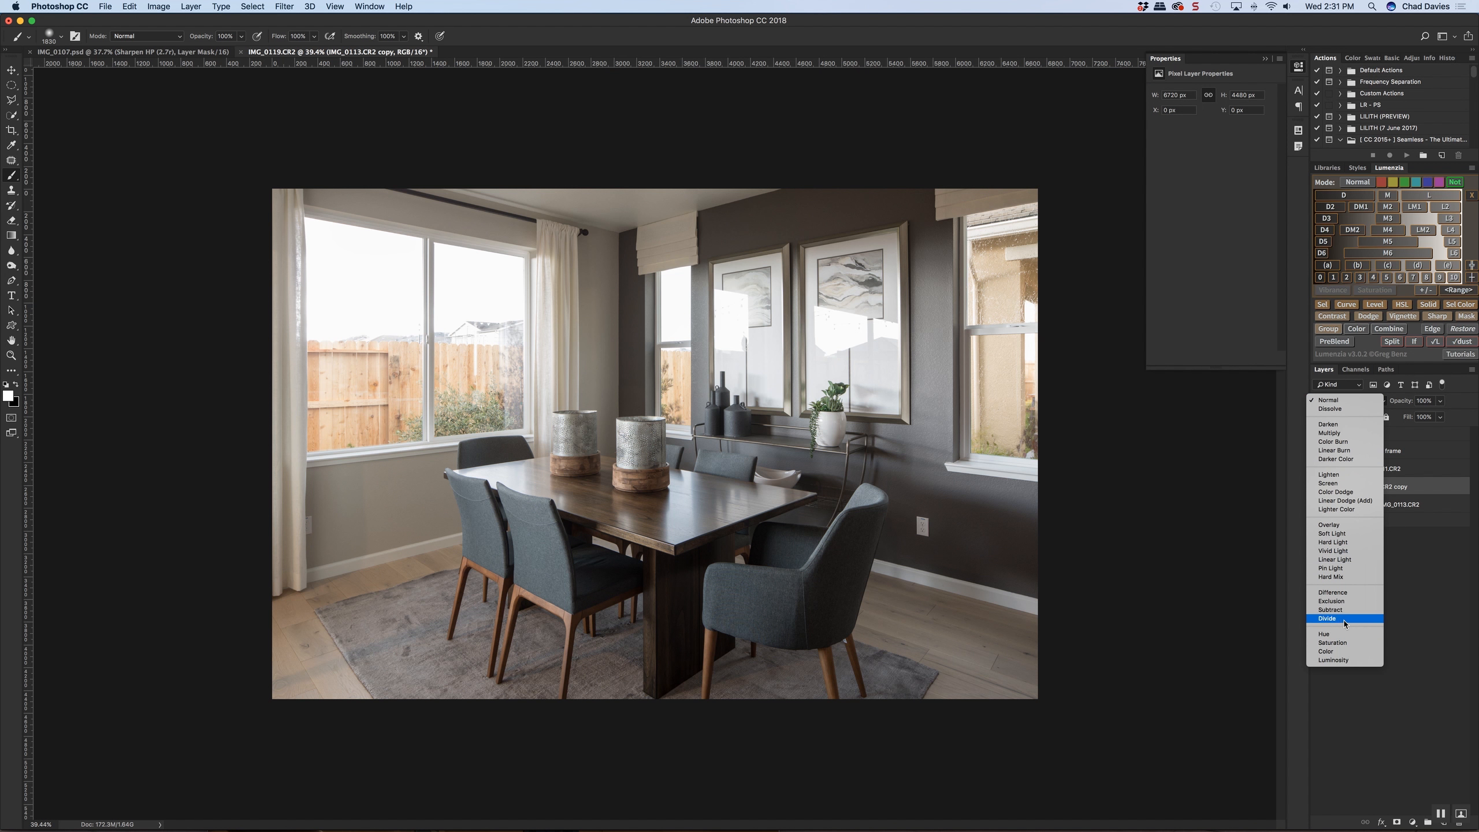
pyautogui.click(1346, 660)
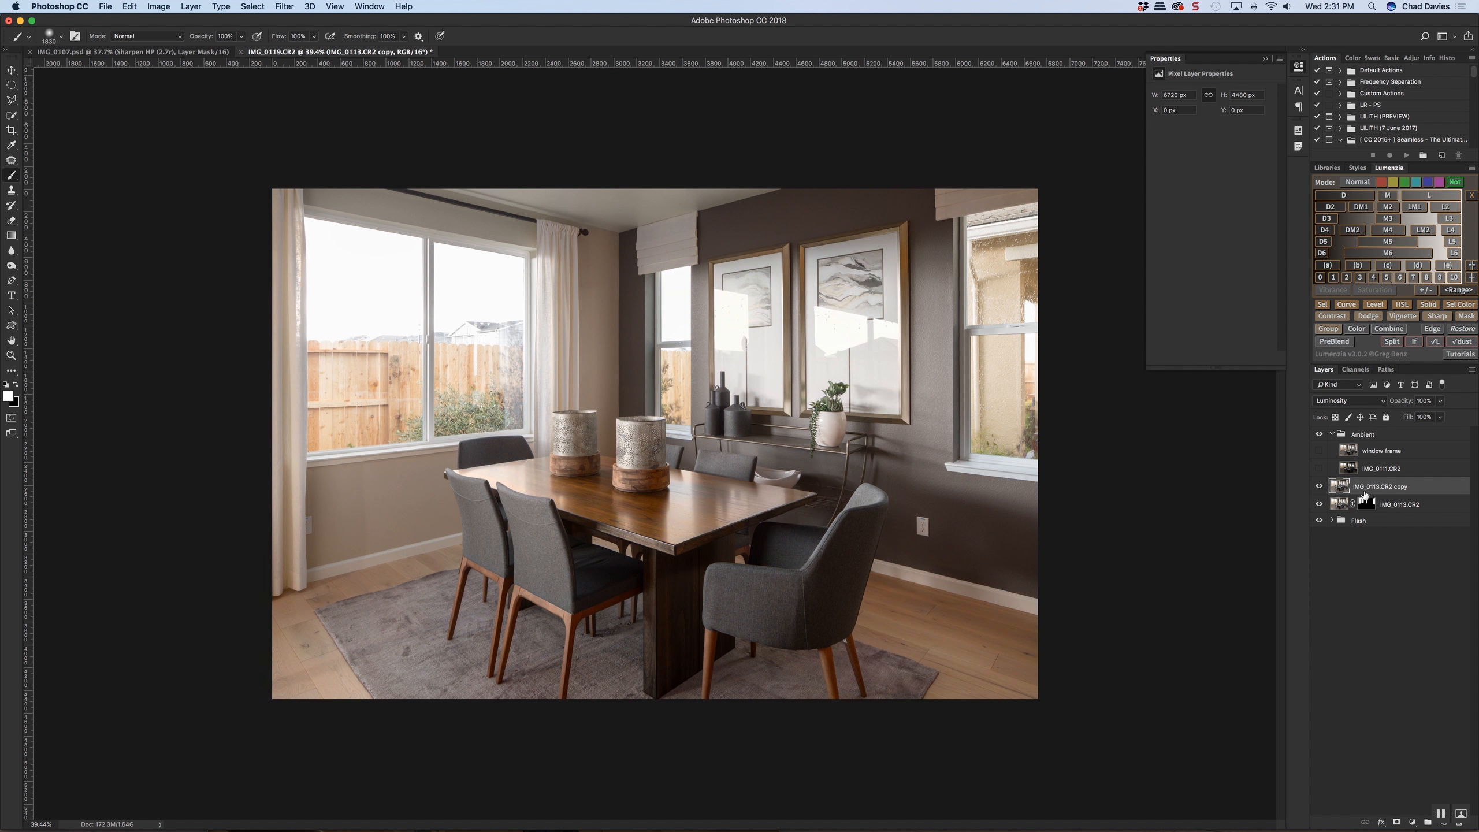
pyautogui.keyDown('alt'); pyautogui.click(1397, 823); pyautogui.keyUp('alt')
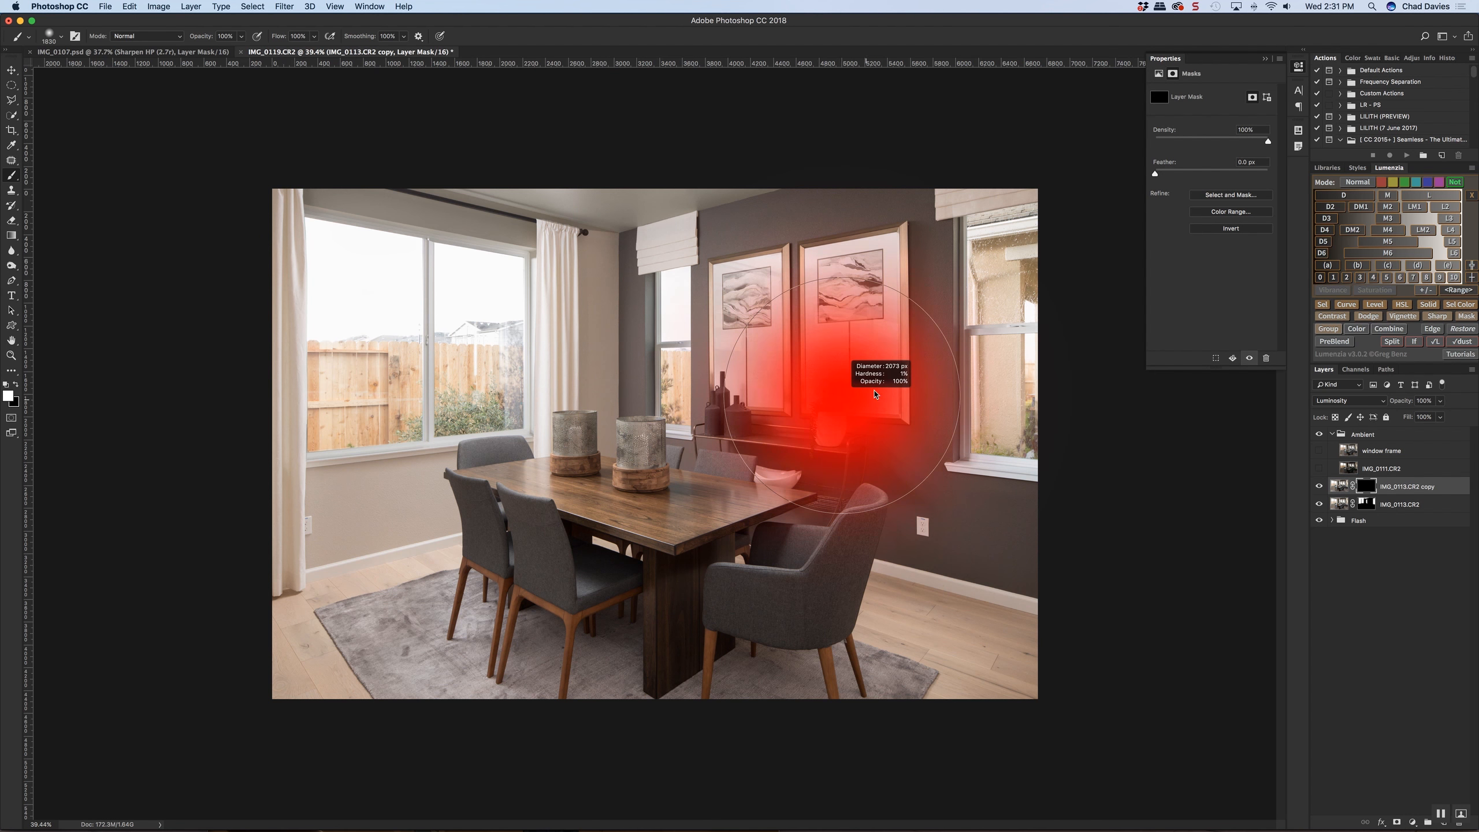
# Paint soft window light onto the dark wall and artwork on the copy's mask with a large white brush at 16% flow
pyautogui.hotkey('shift', '1')
pyautogui.hotkey('shift', '7')
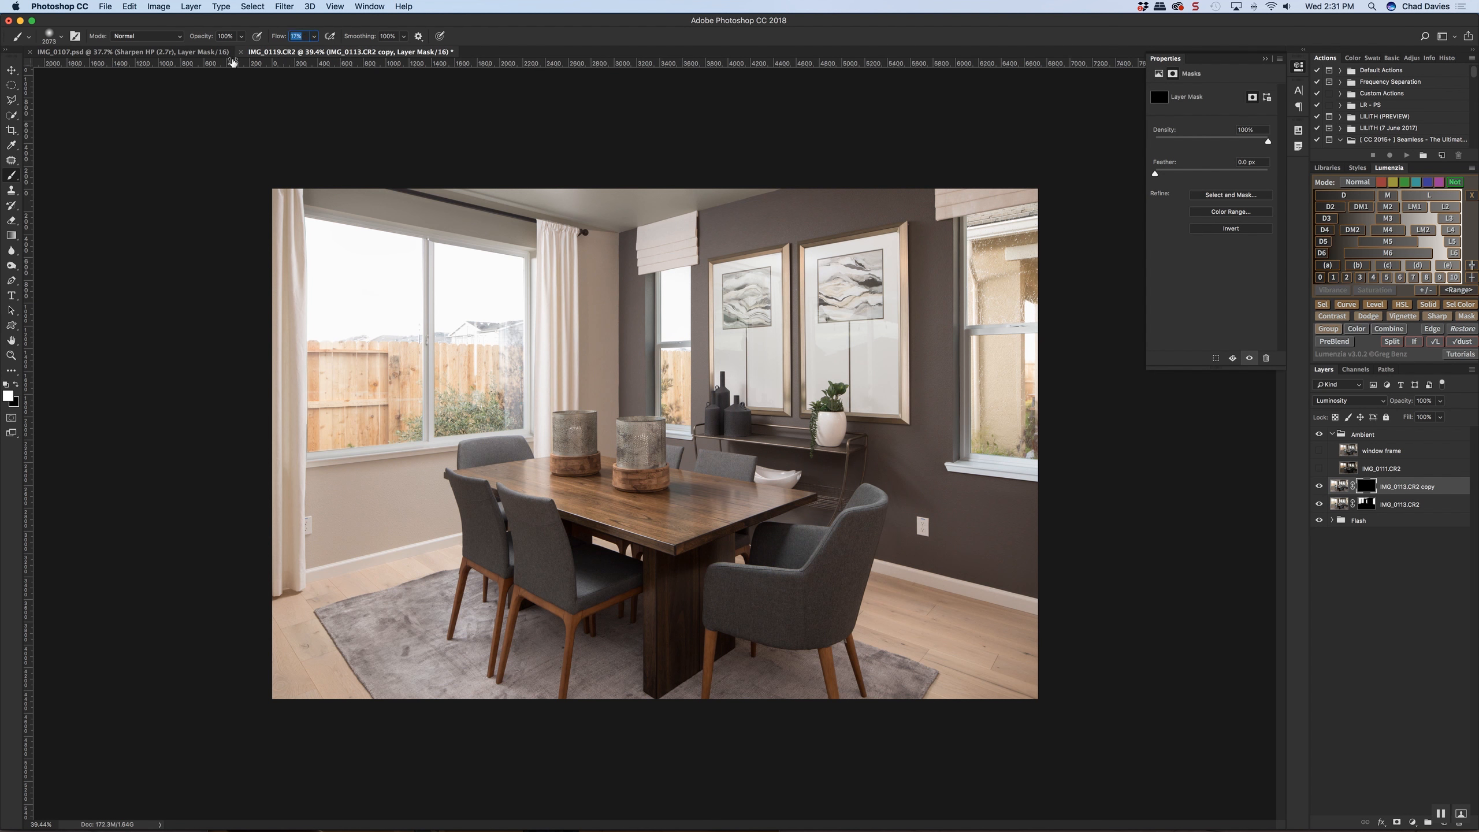
pyautogui.moveTo(974, 447); pyautogui.dragTo(956, 444)
pyautogui.moveTo(926, 321); pyautogui.dragTo(927, 408)
pyautogui.moveTo(930, 460)
pyautogui.mouseDown()
pyautogui.moveTo(975, 490)
pyautogui.moveTo(877, 456)
pyautogui.mouseUp()
pyautogui.moveTo(762, 427)
pyautogui.mouseDown()
pyautogui.moveTo(728, 396)
pyautogui.moveTo(838, 498)
pyautogui.moveTo(690, 400)
pyautogui.moveTo(713, 393)
pyautogui.moveTo(703, 372)
pyautogui.moveTo(694, 410)
pyautogui.mouseUp()
pyautogui.moveTo(675, 367)
pyautogui.mouseDown()
pyautogui.moveTo(802, 334)
pyautogui.moveTo(708, 349)
pyautogui.moveTo(882, 344)
pyautogui.mouseUp()
pyautogui.moveTo(896, 357); pyautogui.dragTo(902, 354)
pyautogui.moveTo(905, 341); pyautogui.dragTo(984, 350)
pyautogui.moveTo(920, 466); pyautogui.dragTo(903, 468)
pyautogui.moveTo(952, 498)
pyautogui.mouseDown()
pyautogui.moveTo(920, 487)
pyautogui.moveTo(982, 543)
pyautogui.mouseUp()
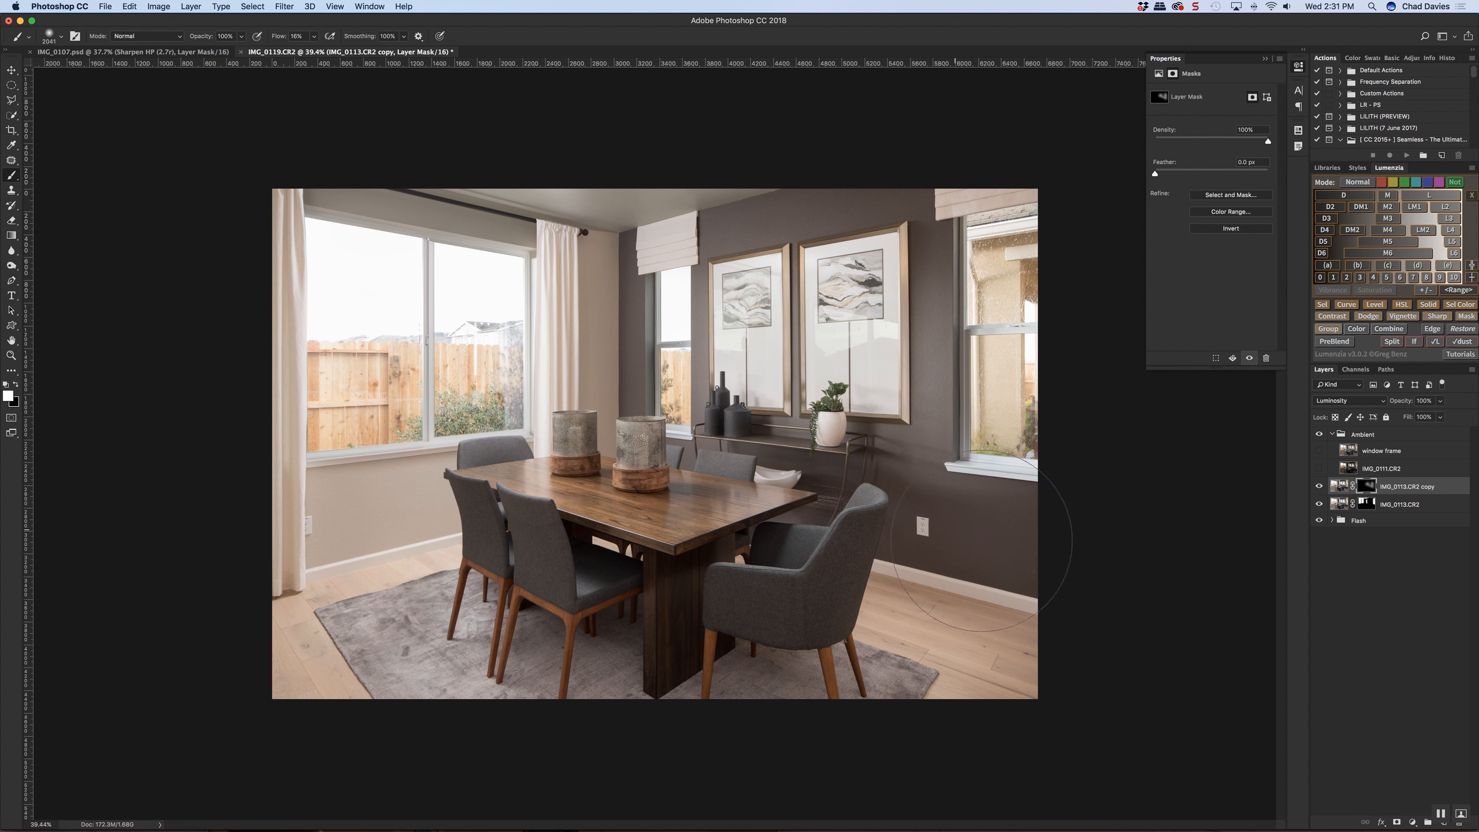
pyautogui.moveTo(932, 374)
pyautogui.mouseDown()
pyautogui.moveTo(913, 373)
pyautogui.moveTo(983, 460)
pyautogui.moveTo(955, 502)
pyautogui.mouseUp()
pyautogui.click(1319, 486)
pyautogui.click(1318, 485)
pyautogui.moveTo(940, 545); pyautogui.dragTo(918, 547)
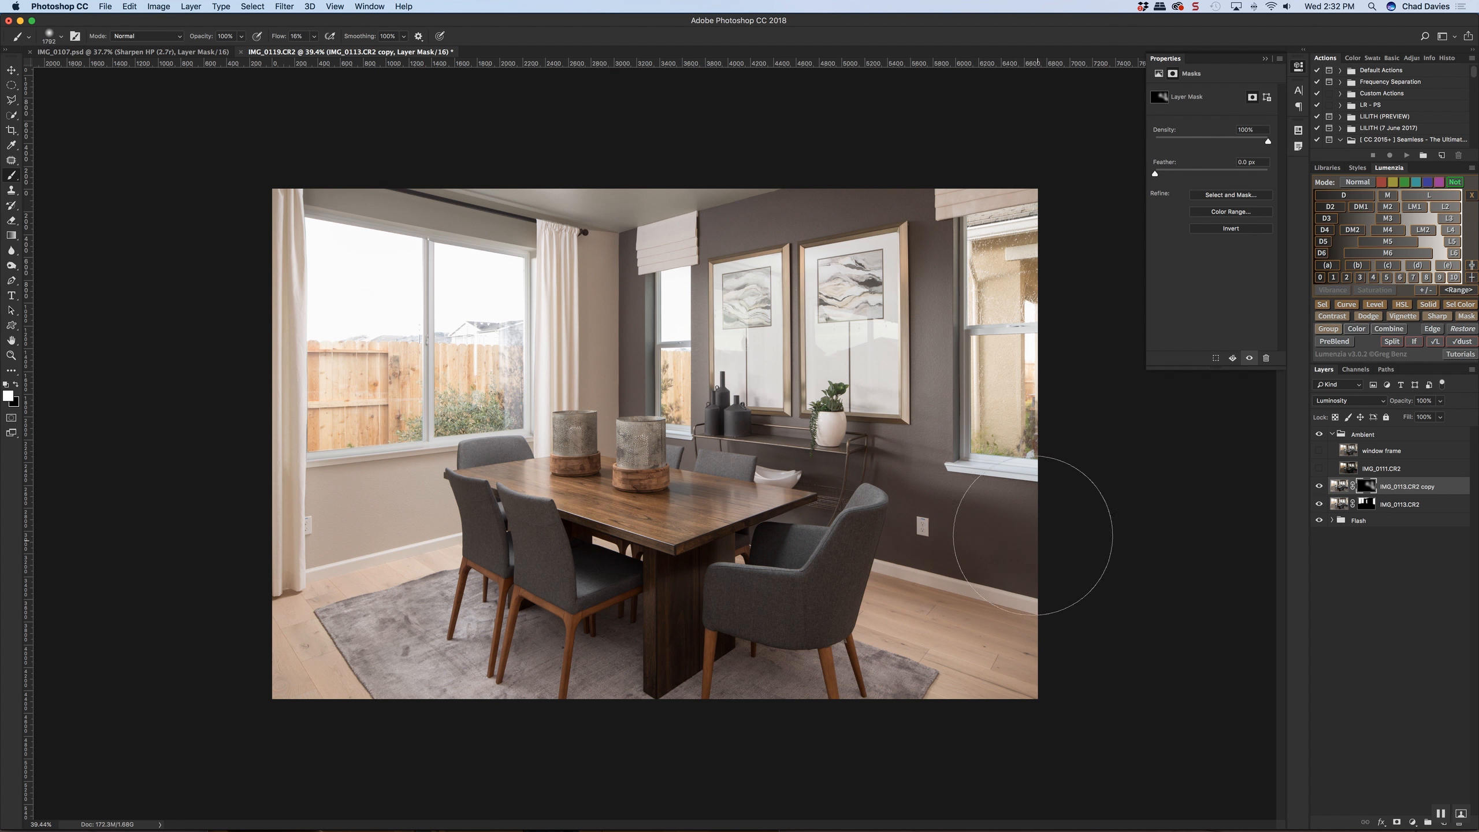
# Stamp the visible image onto a new layer above the IMG_0113.CR2 copy and set its blend mode to Lighter Color
pyautogui.press('super+alt+shift+n')
pyautogui.click(1350, 401)
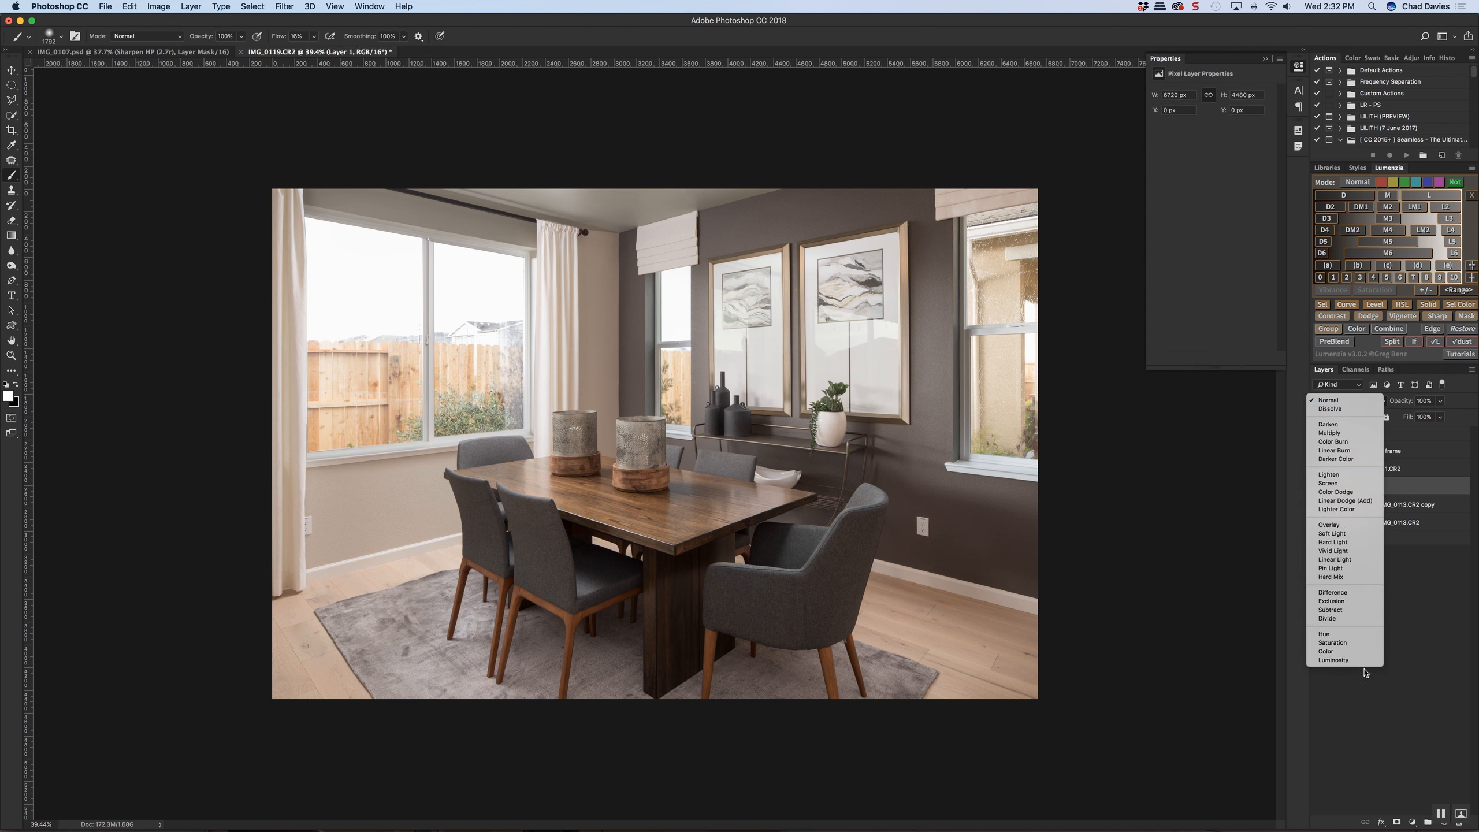
pyautogui.click(1337, 509)
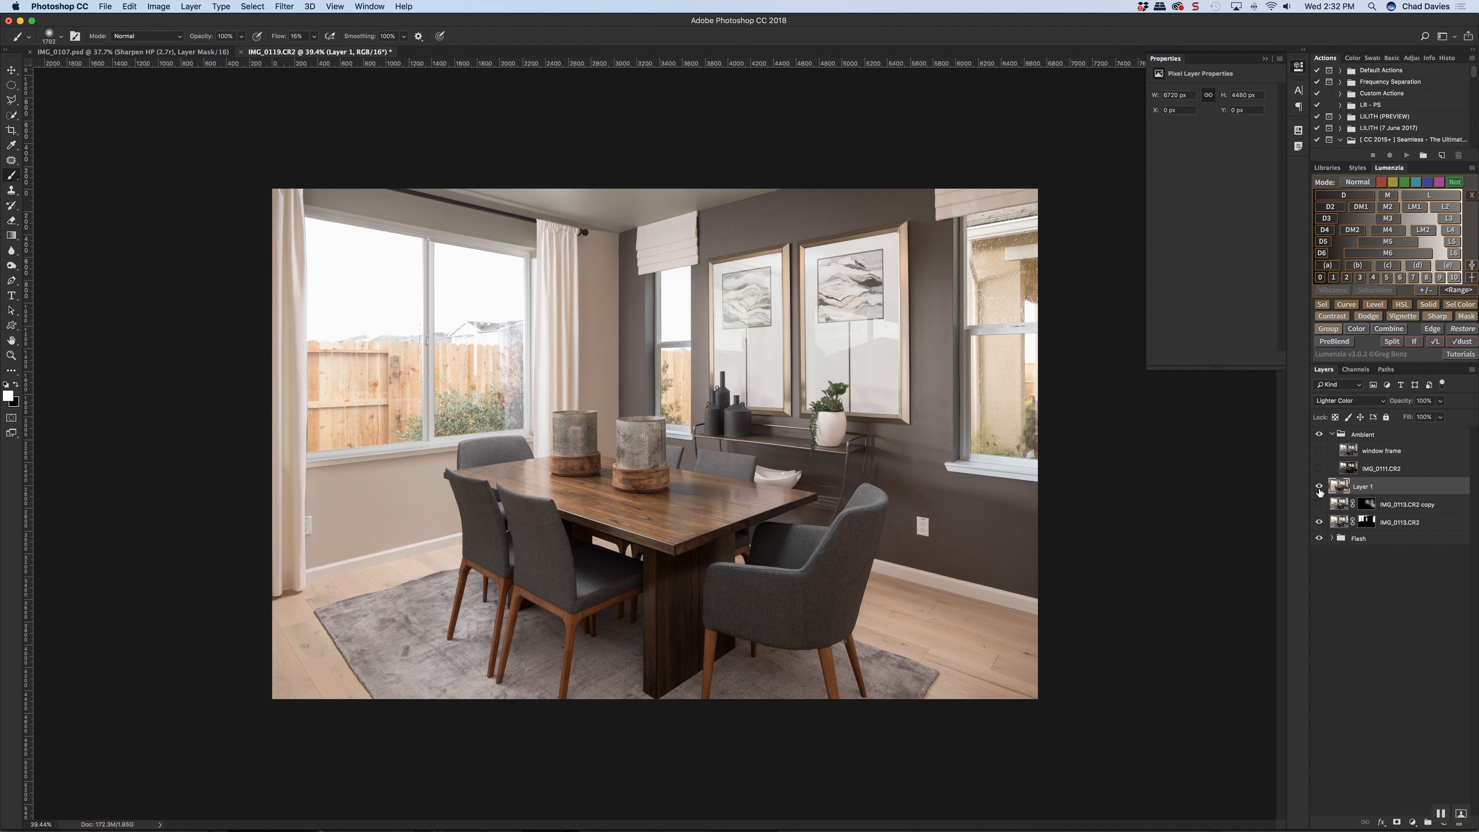
# Compare the Luminosity copy with the Lighter Color layer on the dark wall by toggling their visibility
pyautogui.click(1318, 495)
pyautogui.click(1319, 504)
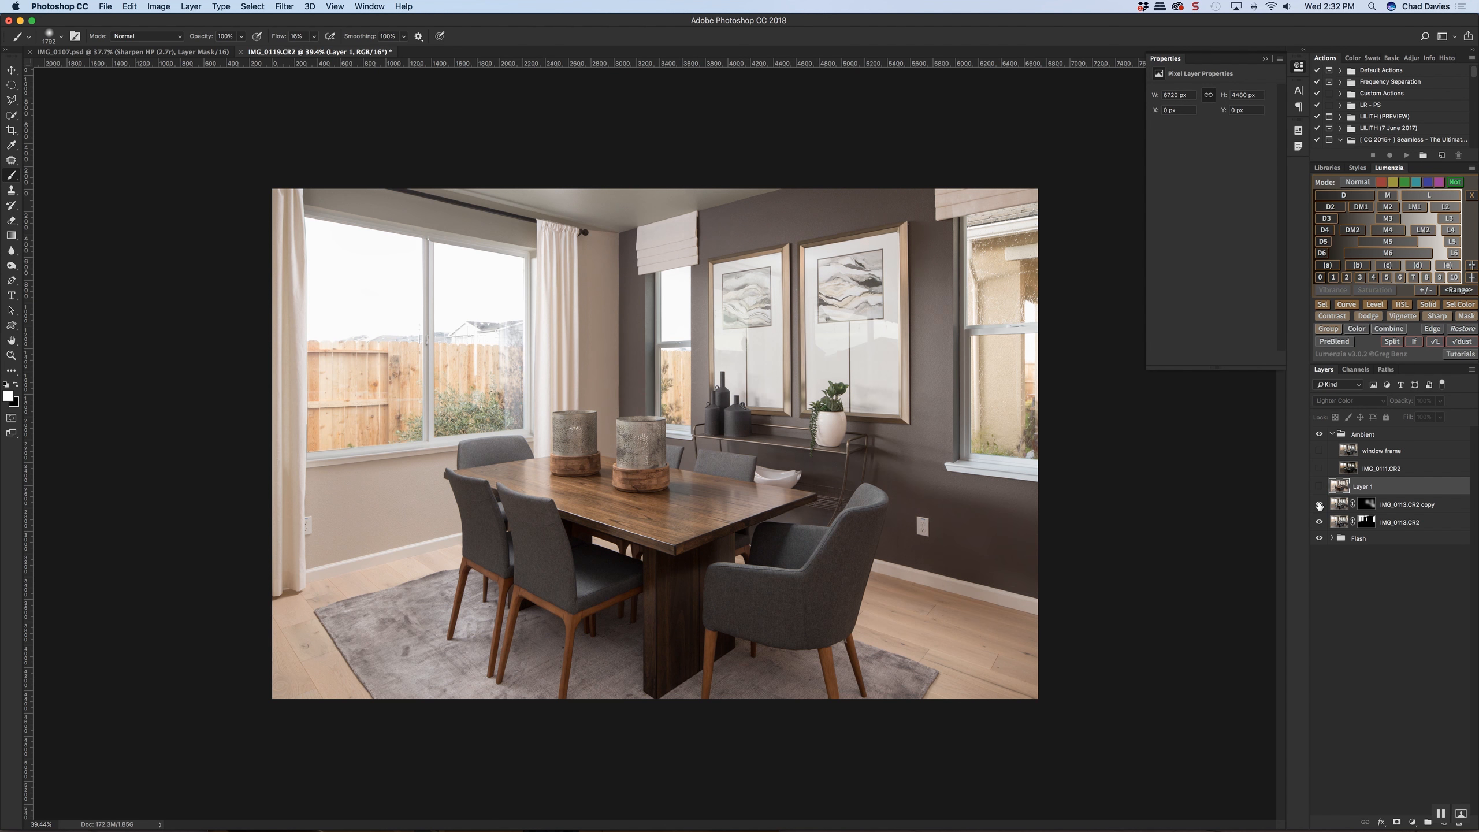
pyautogui.click(1319, 487)
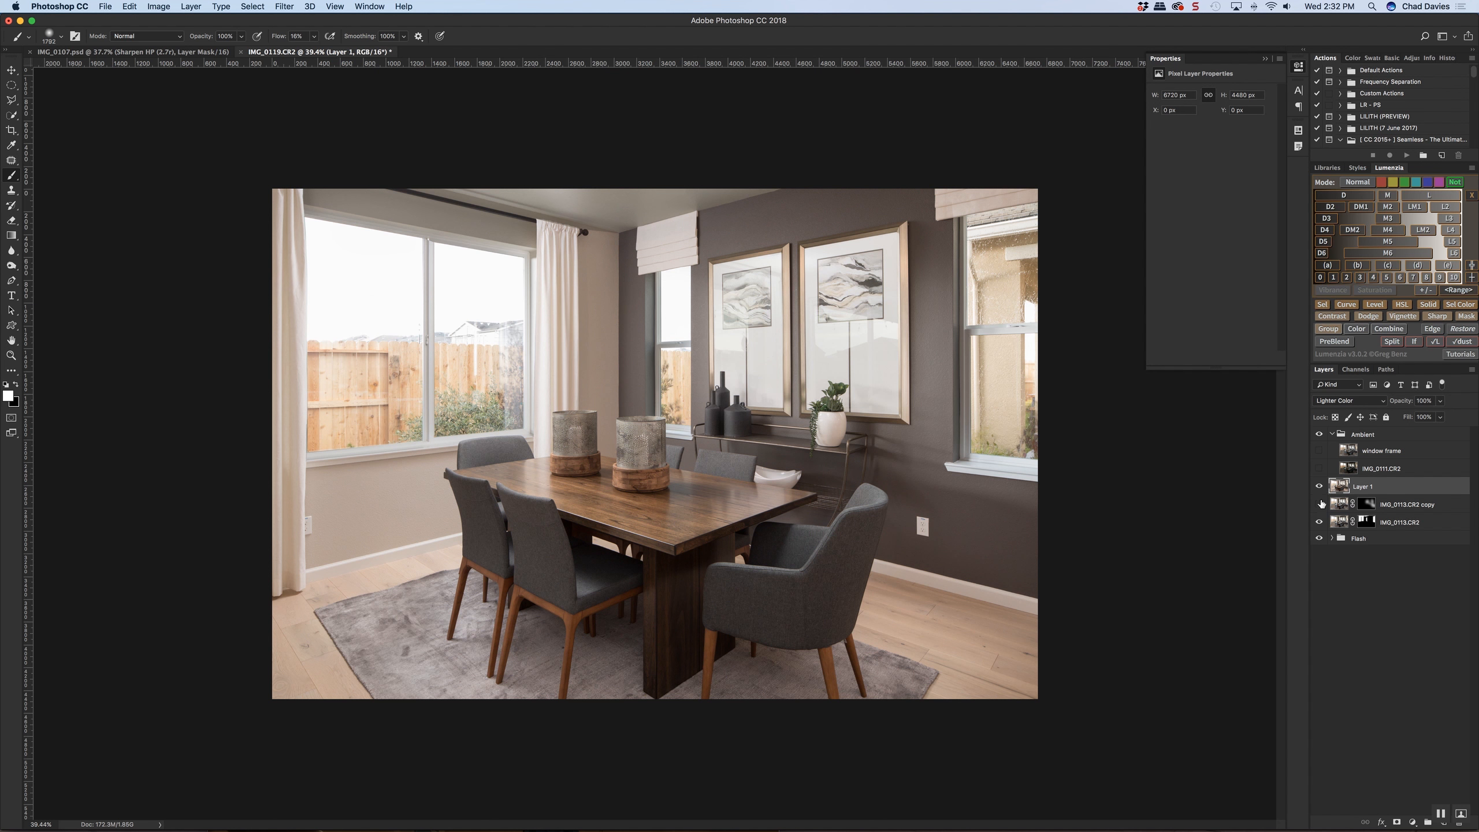
pyautogui.click(1319, 487)
pyautogui.click(1319, 487)
pyautogui.click(1319, 487)
pyautogui.click(1319, 487)
pyautogui.click(1319, 487)
pyautogui.click(1320, 487)
pyautogui.click(1319, 486)
pyautogui.click(1319, 487)
pyautogui.click(1320, 487)
pyautogui.click(1319, 487)
pyautogui.click(1319, 486)
pyautogui.click(1319, 504)
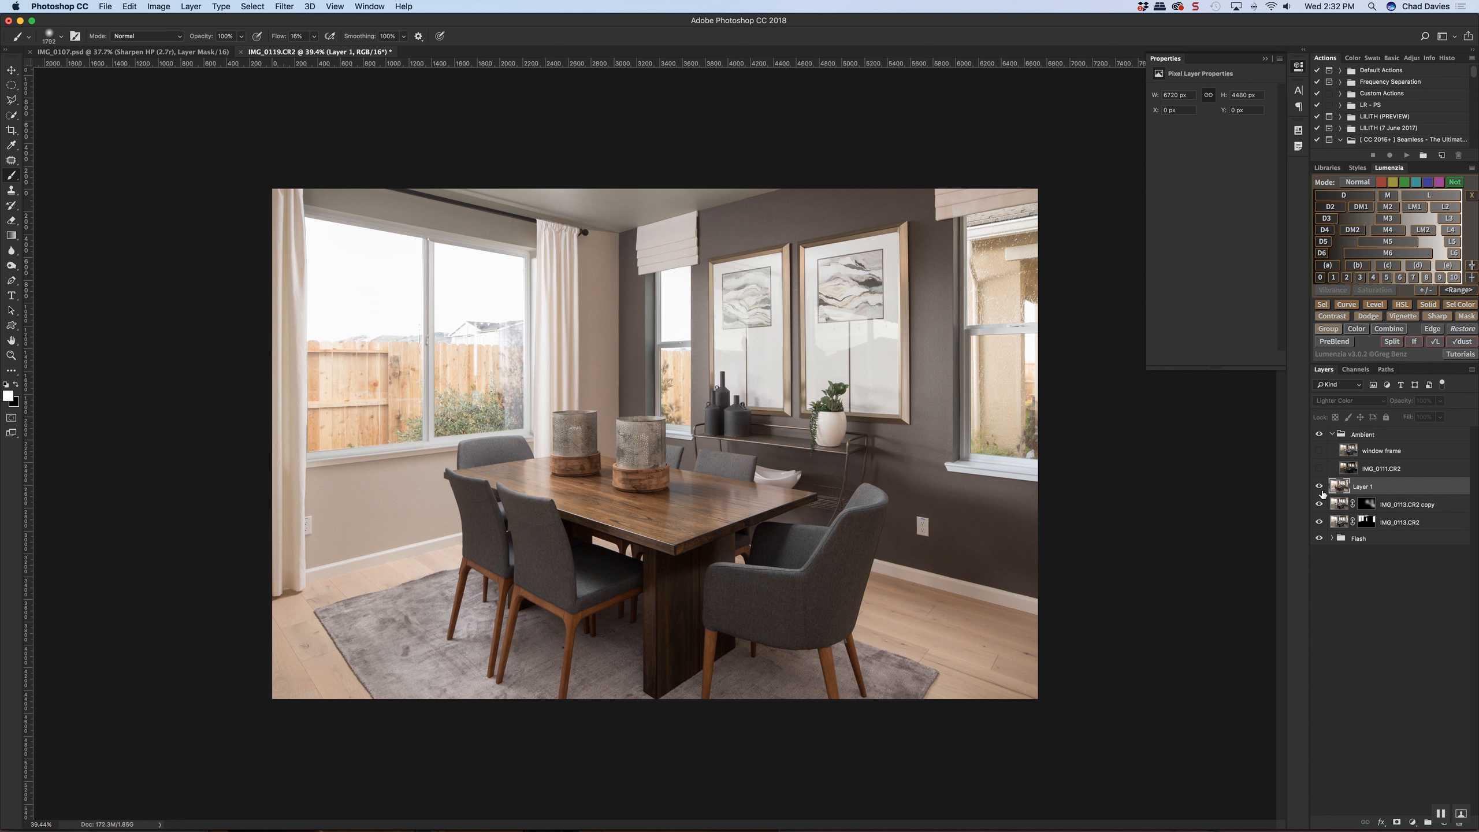
# Set the opacity of the IMG_0113.CR2 copy layer to 81%
pyautogui.click(1389, 505)
pyautogui.click(1399, 403)
pyautogui.moveTo(1383, 407); pyautogui.dragTo(1378, 409)
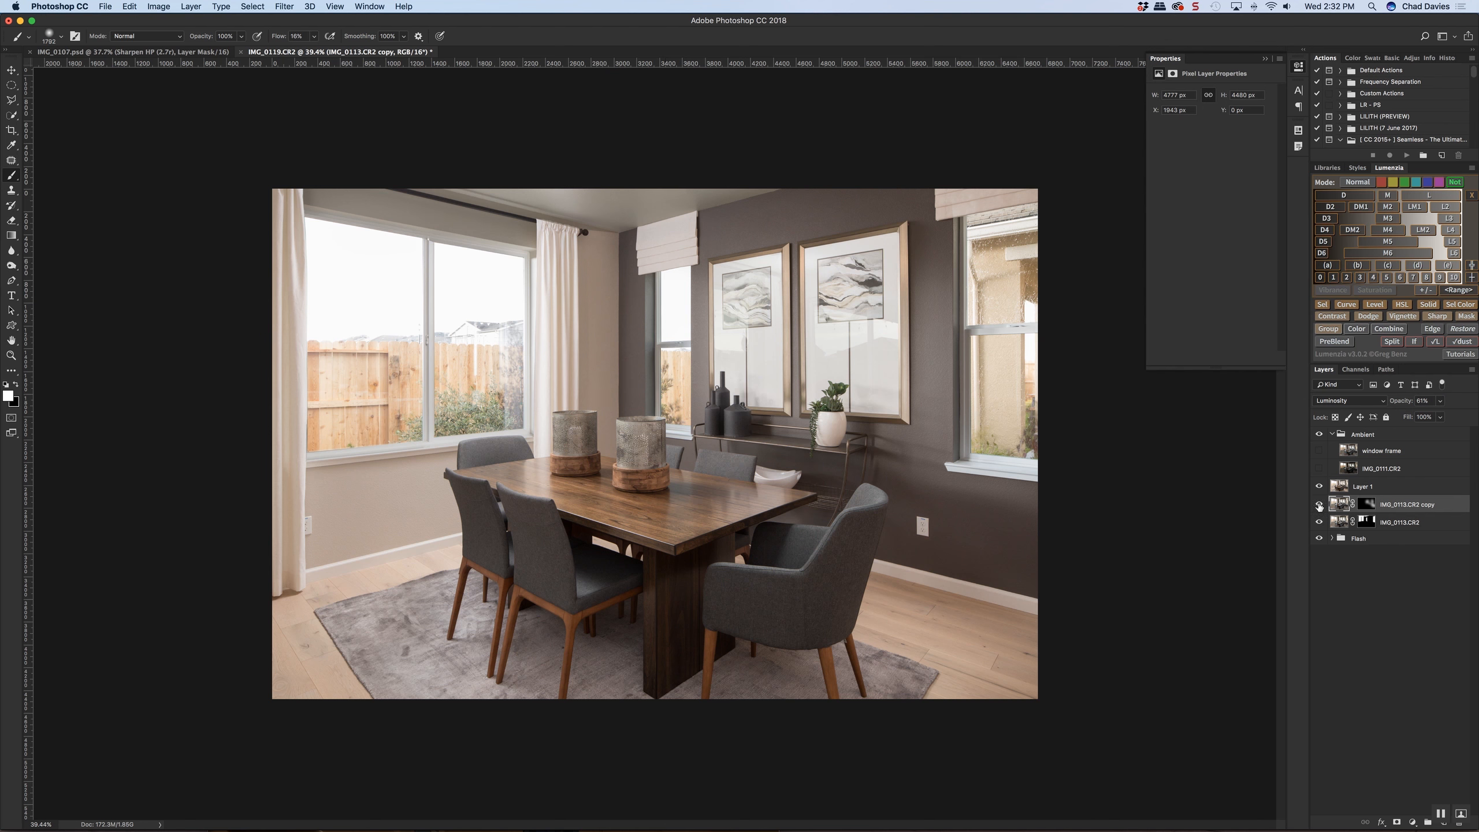
# Hide Layer 1 and the IMG_0113.CR2 copy, and rename the IMG_0113.CR2 layer as "ambient blend"
pyautogui.click(1391, 488)
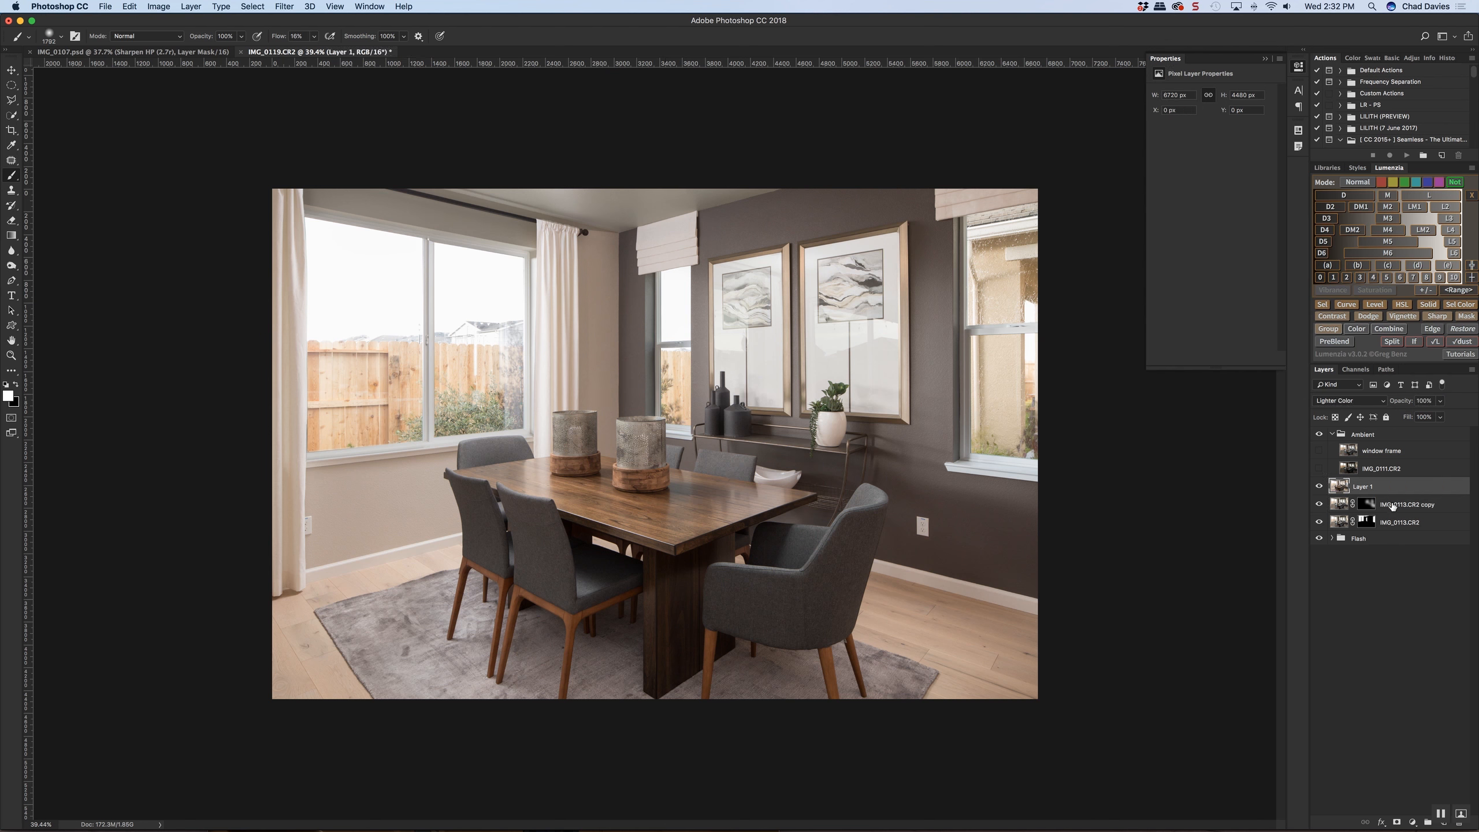
pyautogui.keyDown('shift'); pyautogui.click(1401, 508); pyautogui.keyUp('shift')
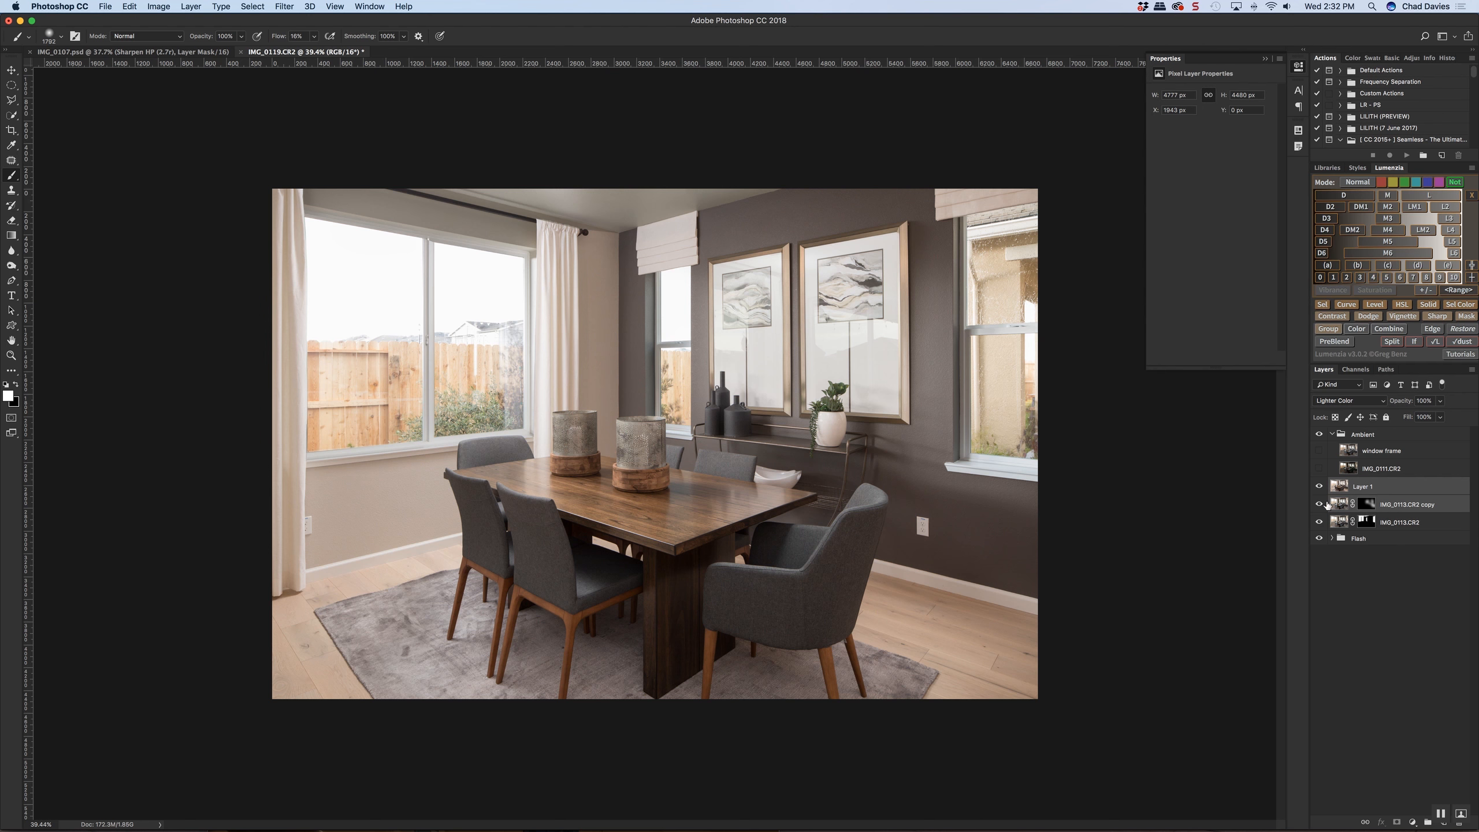
pyautogui.click(1319, 504)
pyautogui.click(1319, 485)
pyautogui.doubleClick(1400, 522)
pyautogui.write('ambient blend')
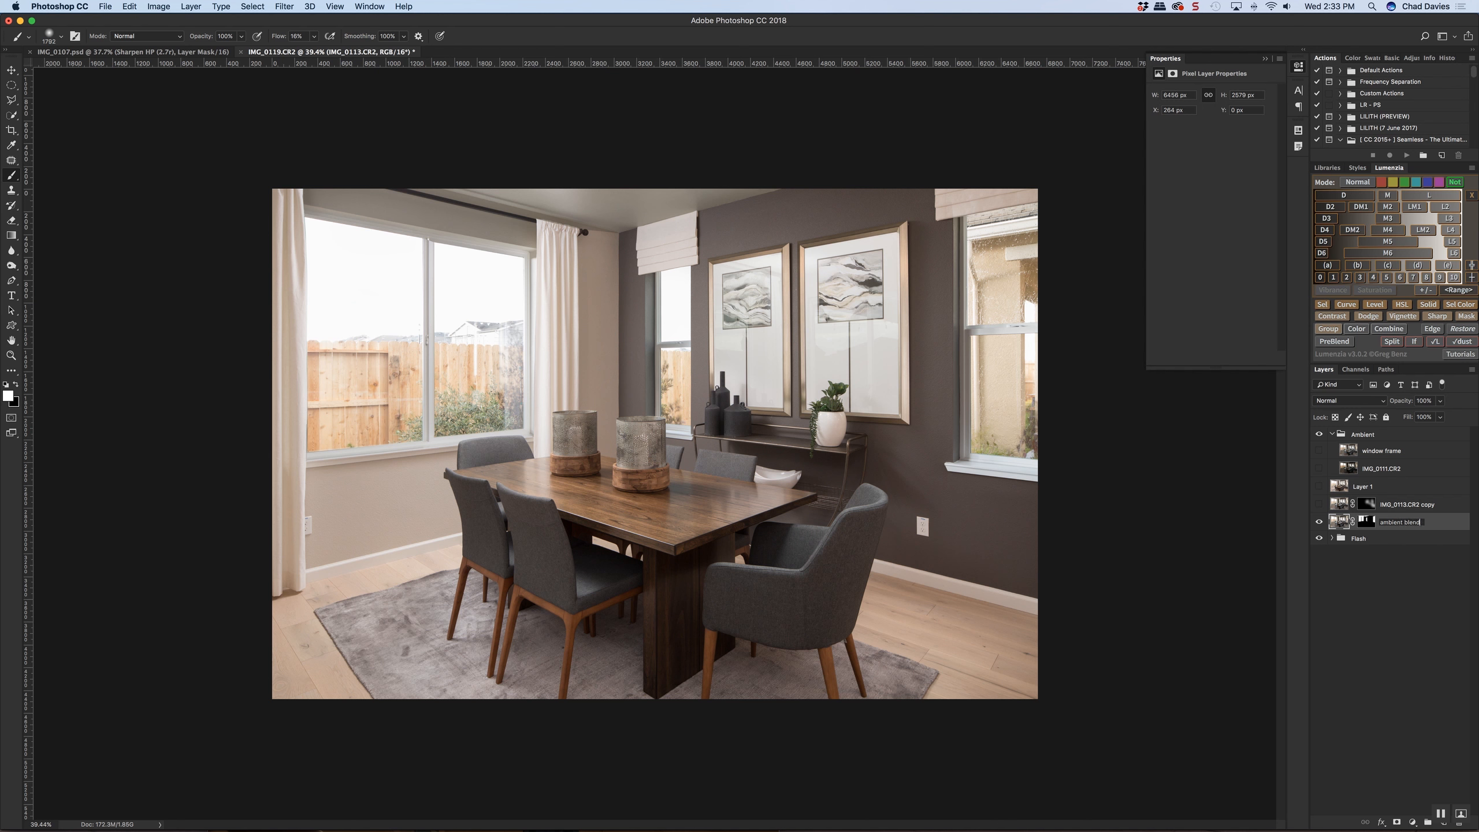
pyautogui.press('Return')
# Show the IMG_0113.CR2 copy layer and rename it as "window light"
pyautogui.click(1318, 505)
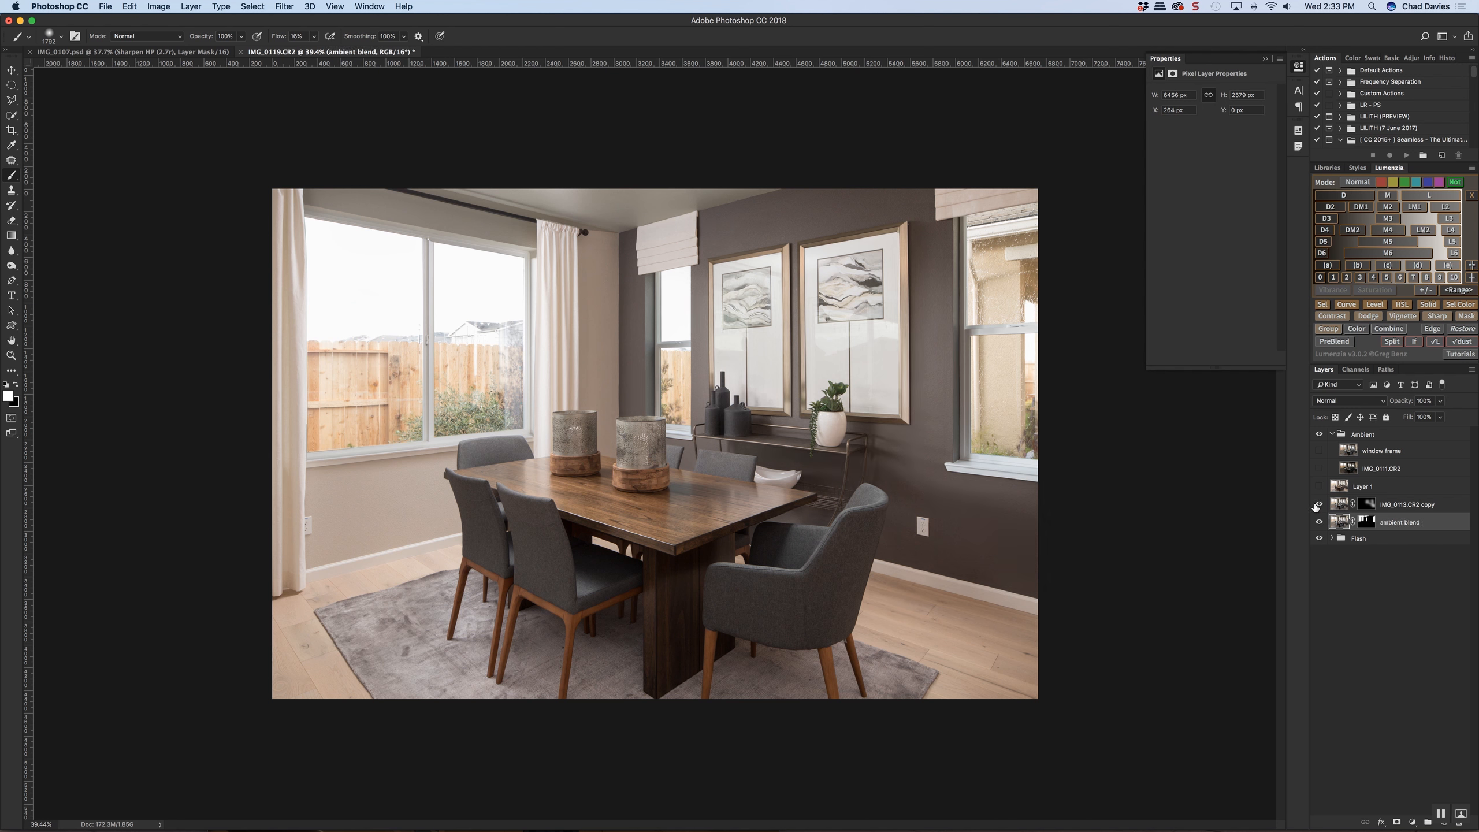
pyautogui.click(1339, 505)
pyautogui.doubleClick(1403, 504)
pyautogui.write('windo')
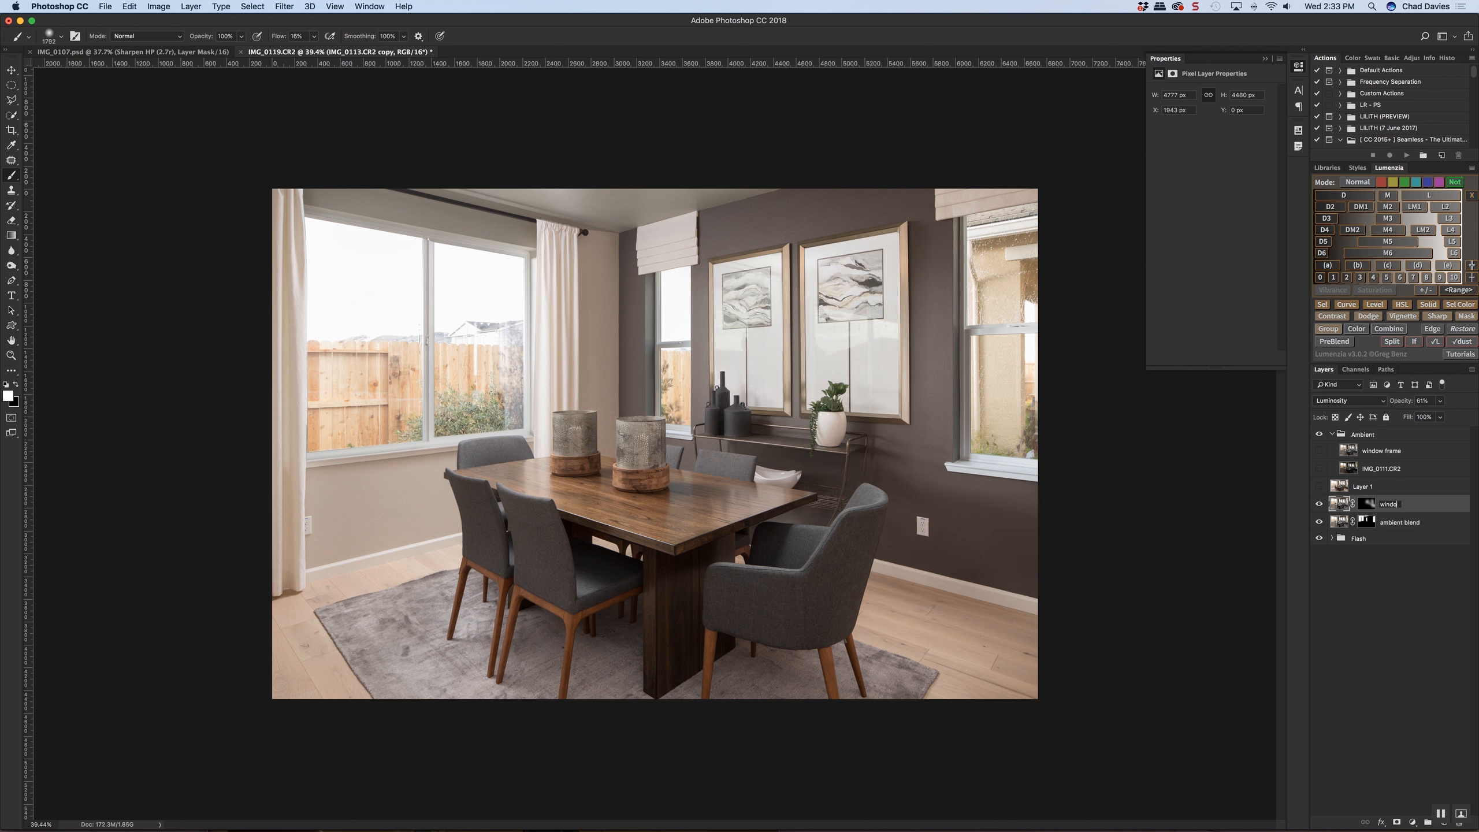
pyautogui.write('w light')
pyautogui.press('Return')
# Rename Layer 1 as "window lighten mode"
pyautogui.doubleClick(1372, 490)
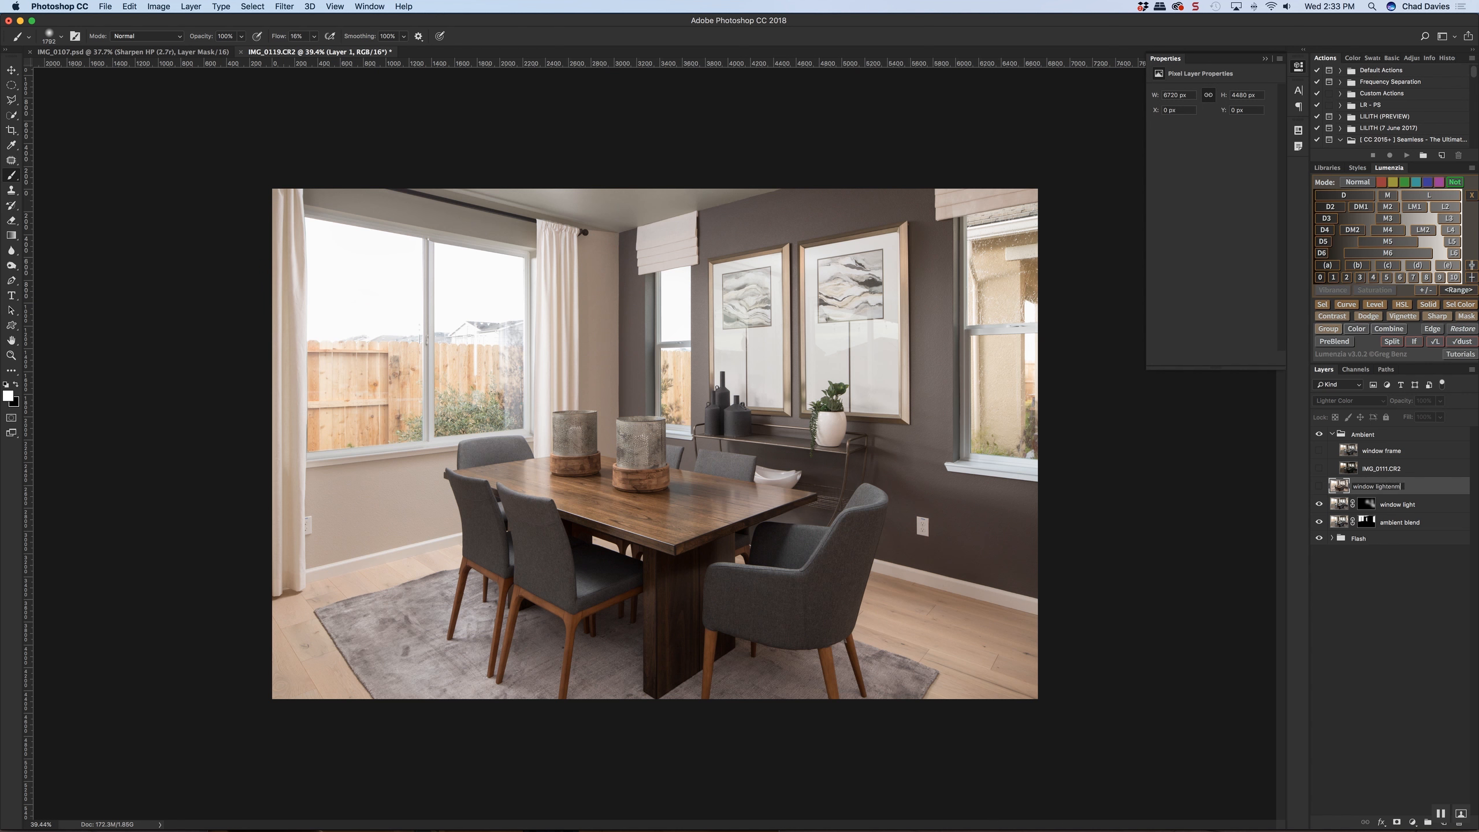
pyautogui.write('window lighten mode')
pyautogui.press('Return')
# Check the effect of the window light layers on the room by toggling their visibility
pyautogui.click(1319, 486)
pyautogui.moveTo(1319, 486); pyautogui.dragTo(1319, 524)
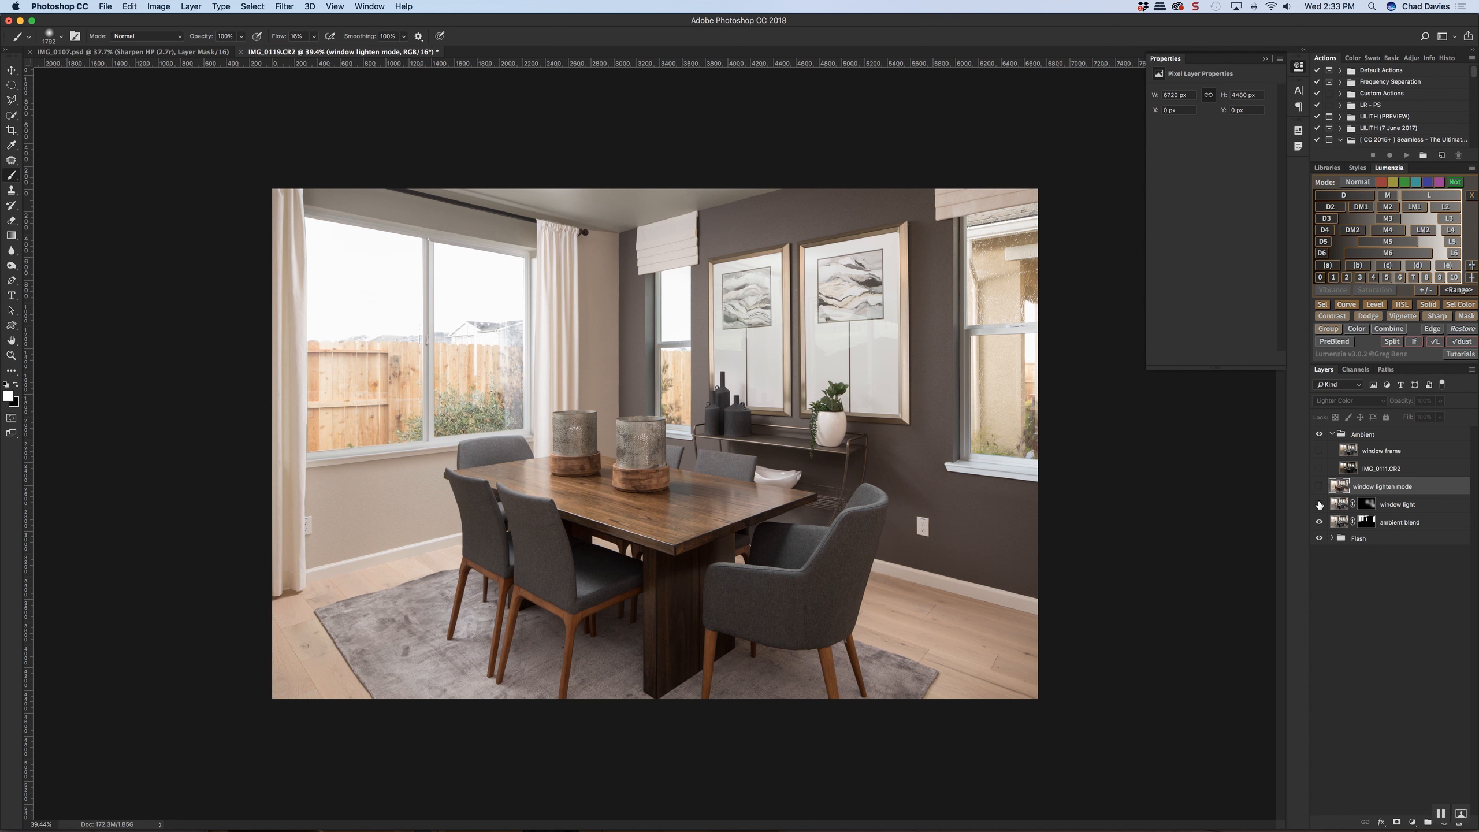
pyautogui.click(1320, 486)
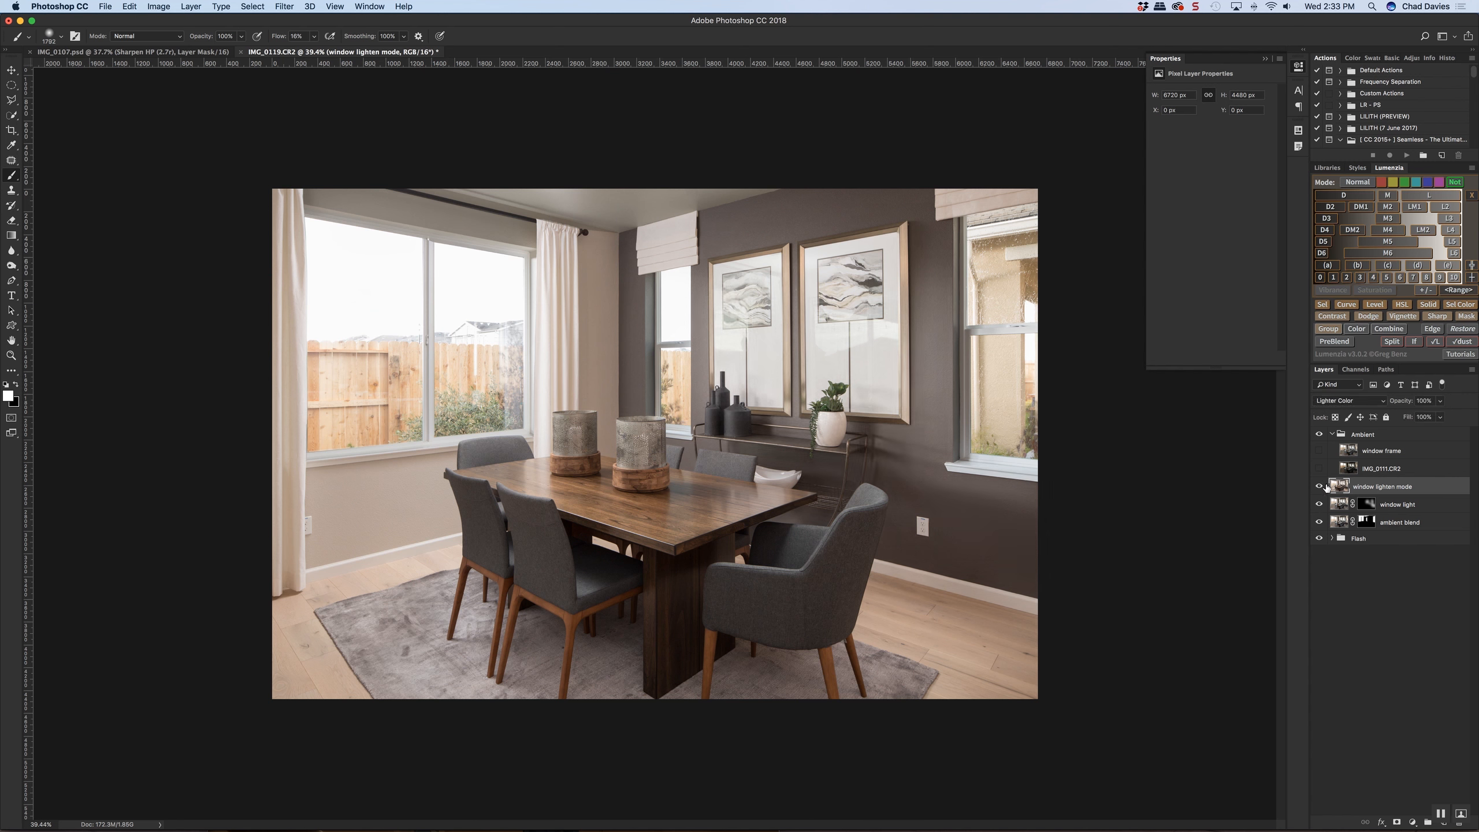
# Compare the window frame layer with the current blend by isolating it and restoring the other layers repeatedly
pyautogui.keyDown('alt'); pyautogui.click(1320, 452); pyautogui.keyUp('alt')
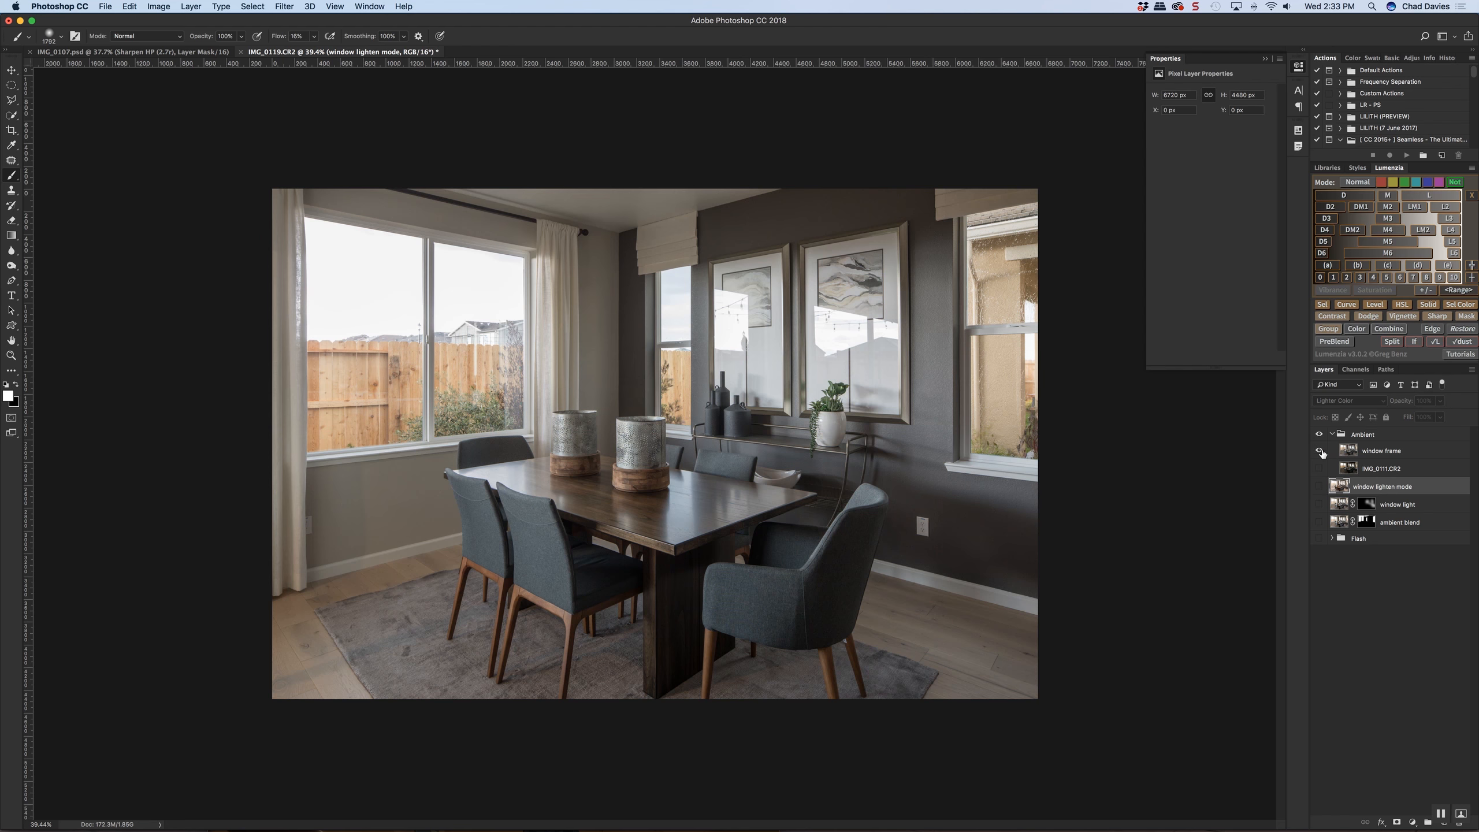
pyautogui.keyDown('alt'); pyautogui.click(1320, 451); pyautogui.keyUp('alt')
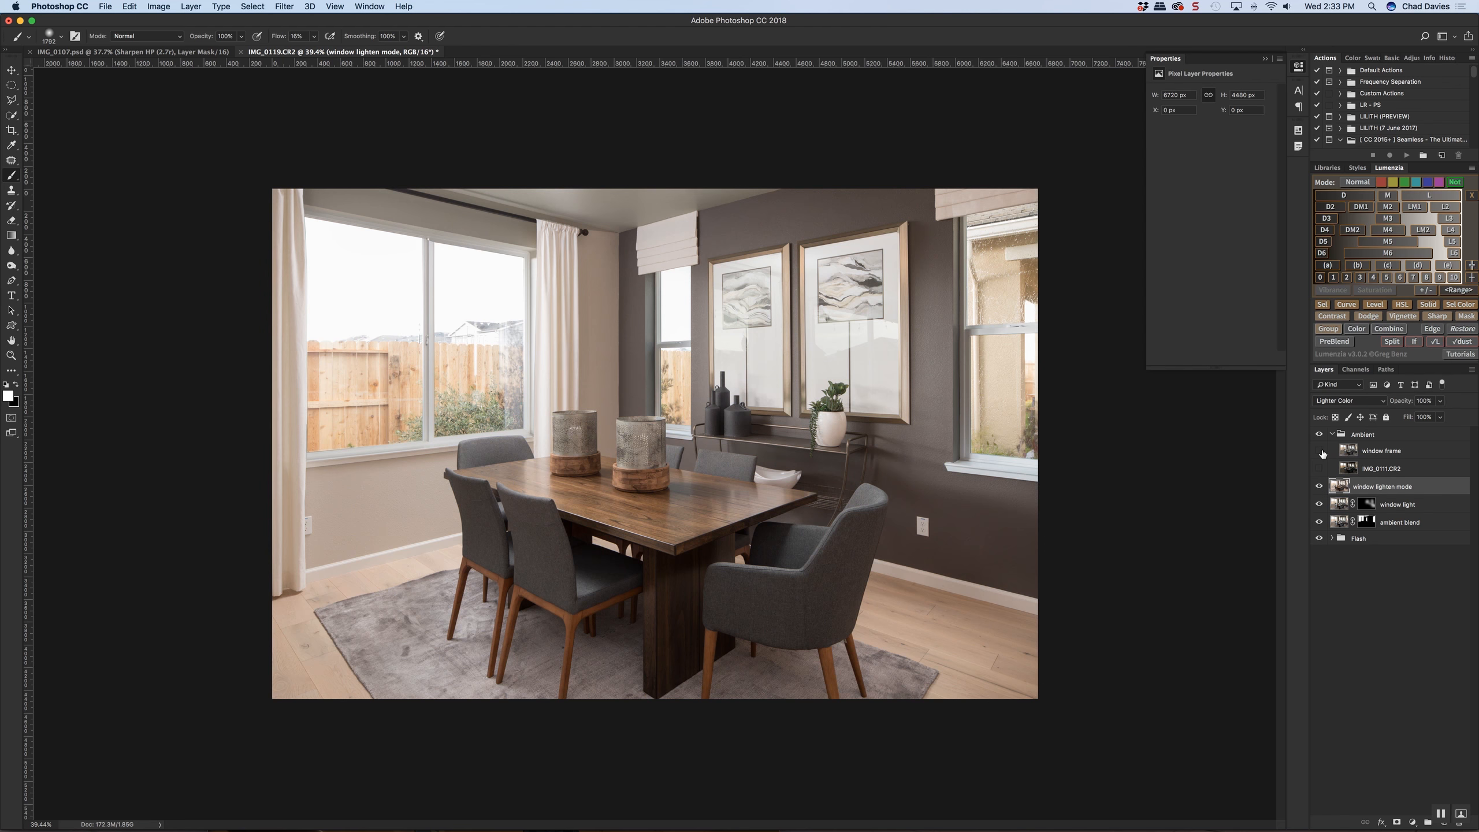
pyautogui.keyDown('alt'); pyautogui.click(1321, 452); pyautogui.keyUp('alt')
pyautogui.keyDown('alt'); pyautogui.click(1321, 451); pyautogui.keyUp('alt')
pyautogui.keyDown('alt'); pyautogui.click(1321, 452); pyautogui.keyUp('alt')
pyautogui.keyDown('alt'); pyautogui.click(1321, 452); pyautogui.keyUp('alt')
pyautogui.keyDown('alt'); pyautogui.click(1320, 451); pyautogui.keyUp('alt')
pyautogui.keyDown('alt'); pyautogui.click(1321, 452); pyautogui.keyUp('alt')
pyautogui.keyDown('alt'); pyautogui.click(1321, 452); pyautogui.keyUp('alt')
pyautogui.keyDown('alt'); pyautogui.click(1321, 452); pyautogui.keyUp('alt')
# Try to select the fence in the large window's left pane with Quick Selection
pyautogui.press('super+plus')
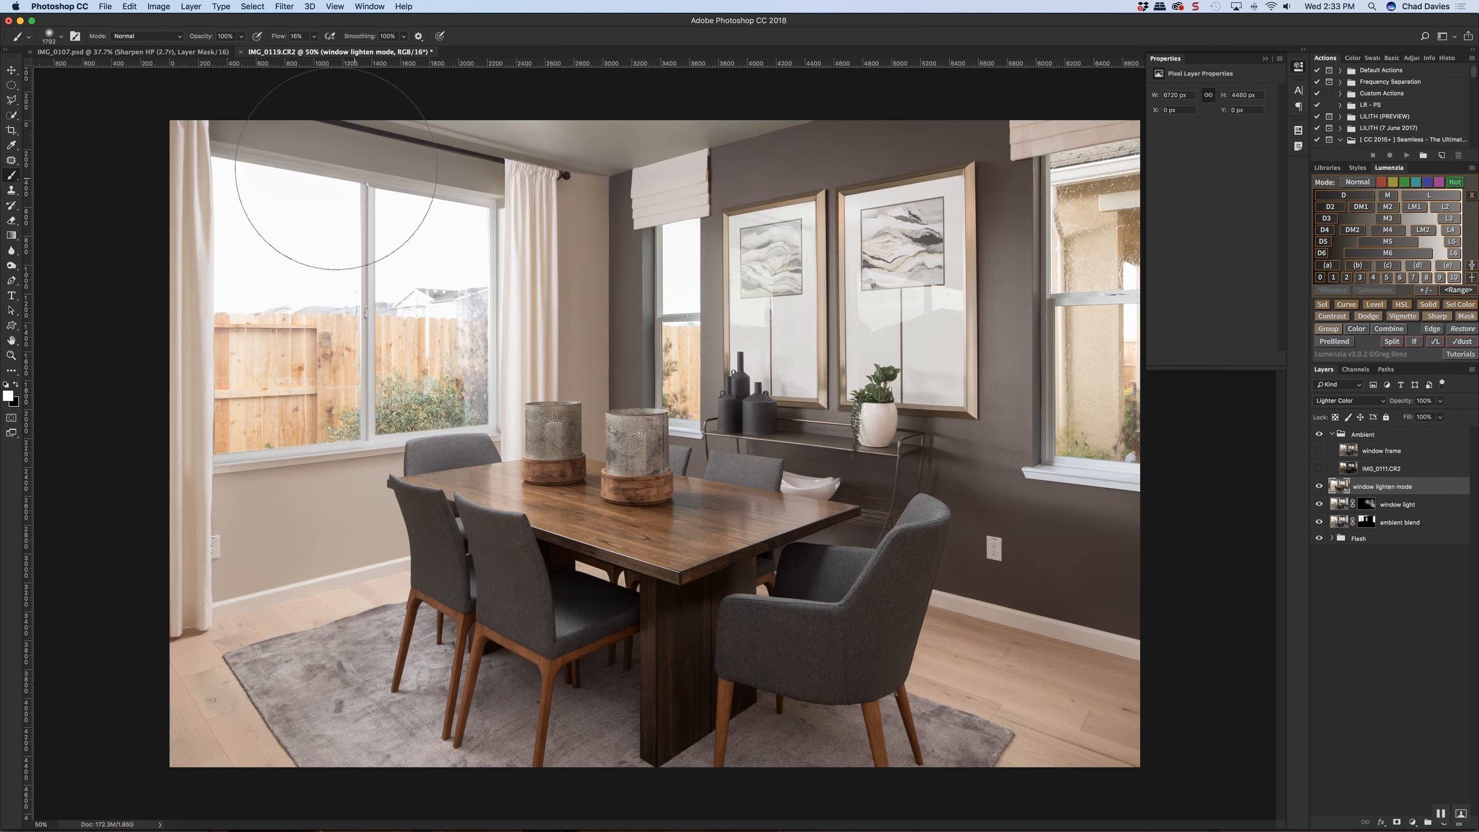
pyautogui.click(12, 117)
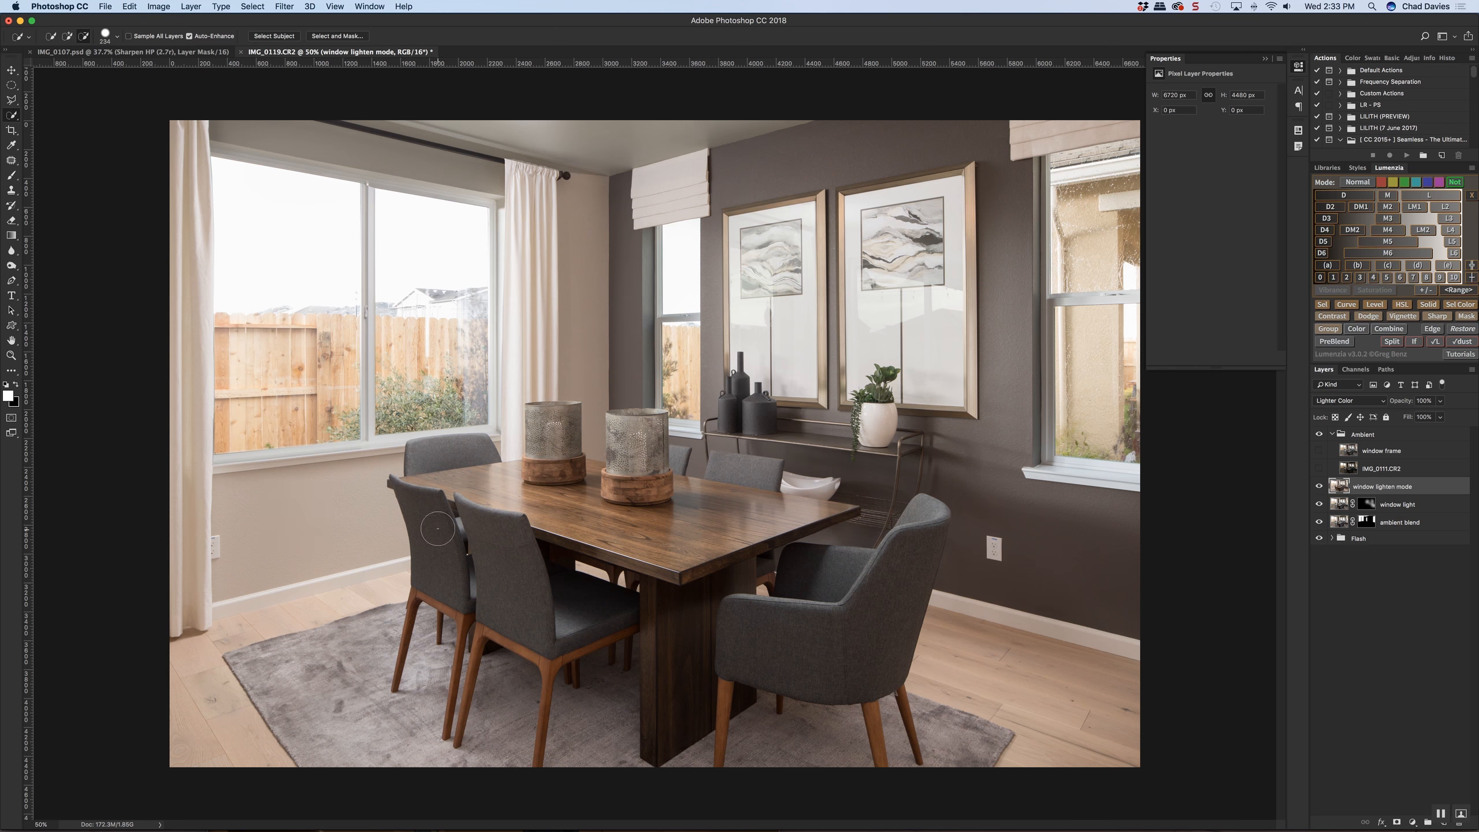
pyautogui.click(1331, 434)
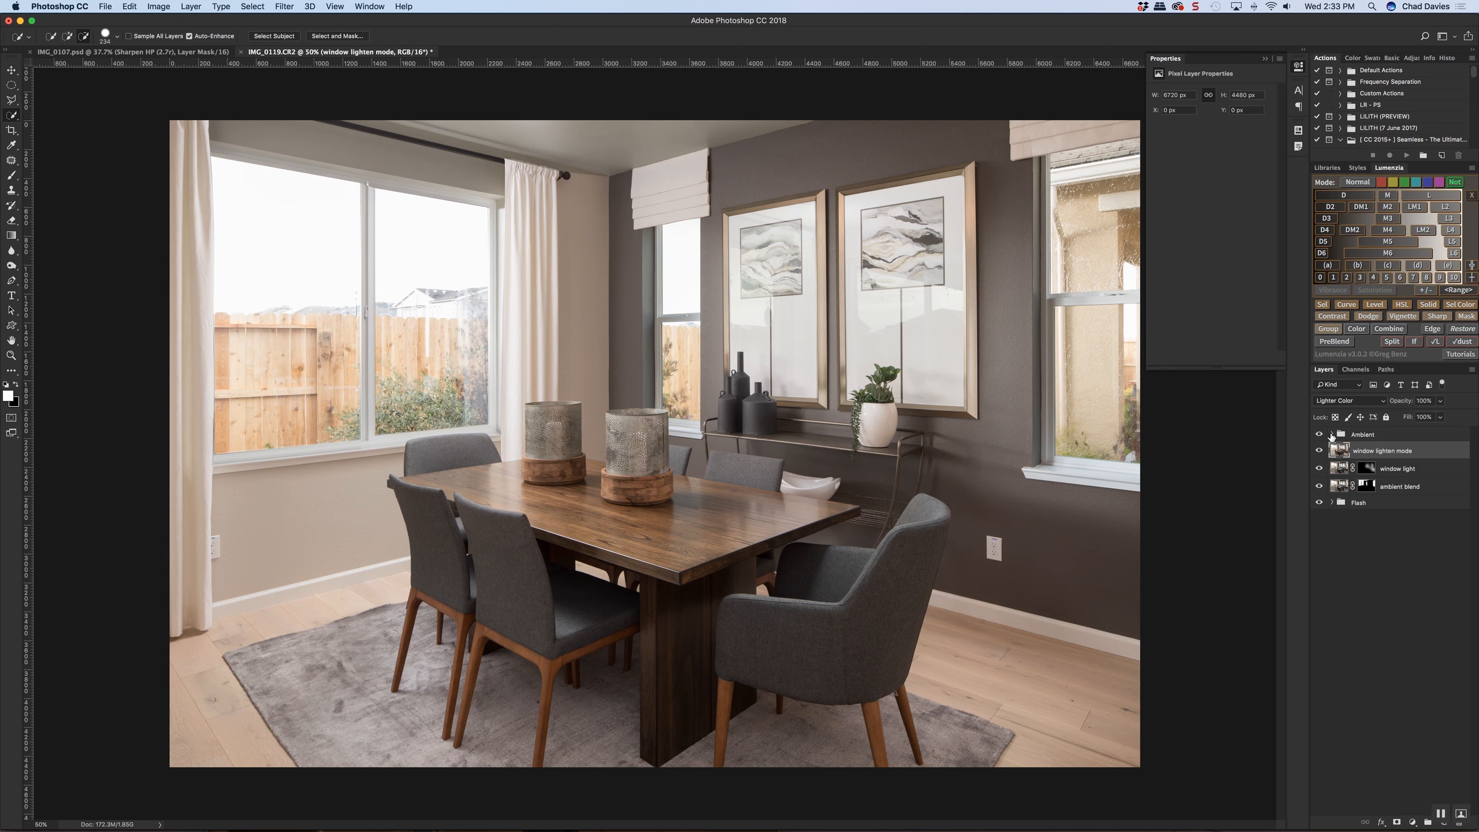
pyautogui.click(1332, 434)
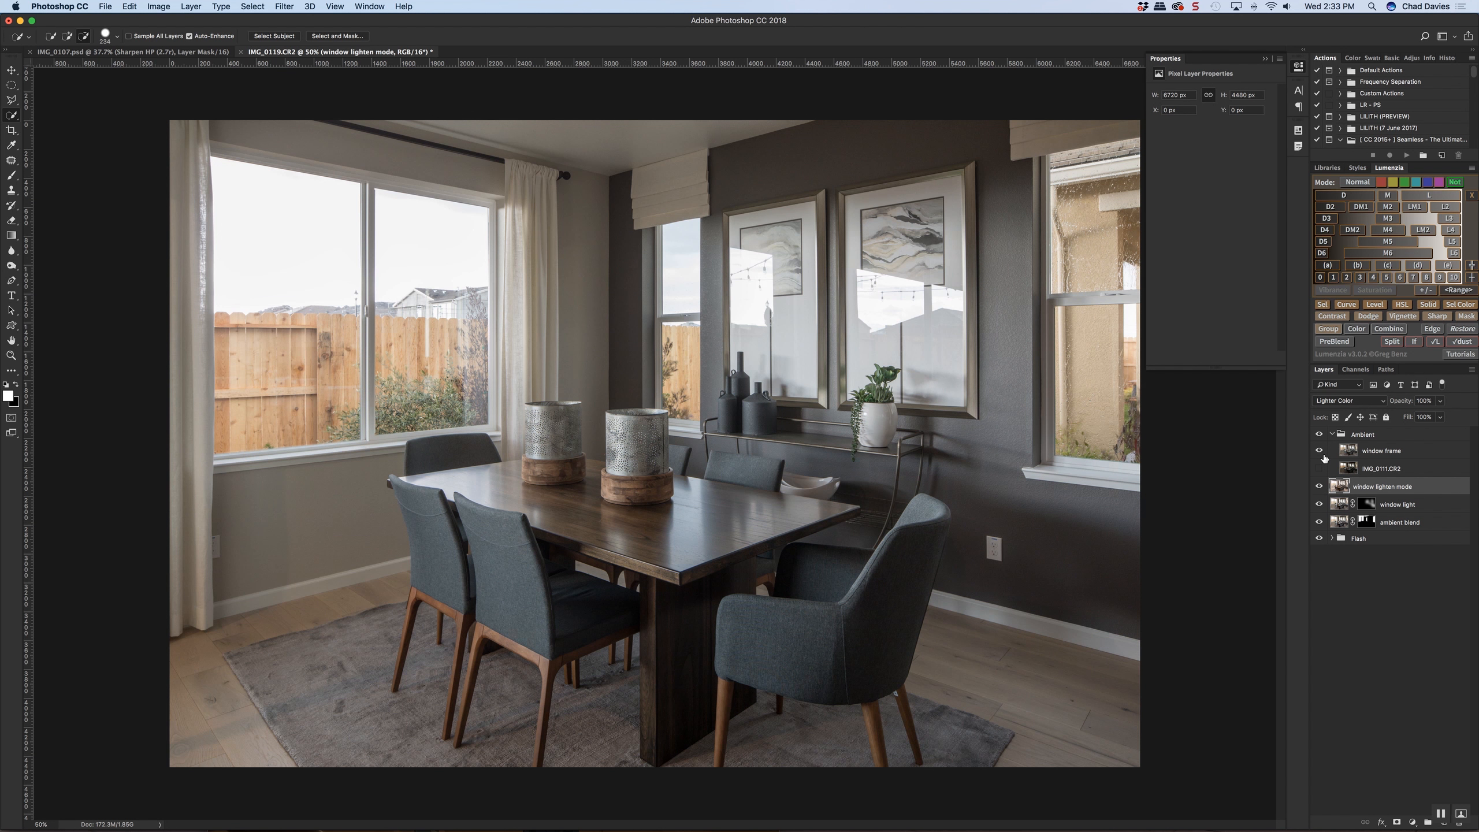
pyautogui.click(1320, 453)
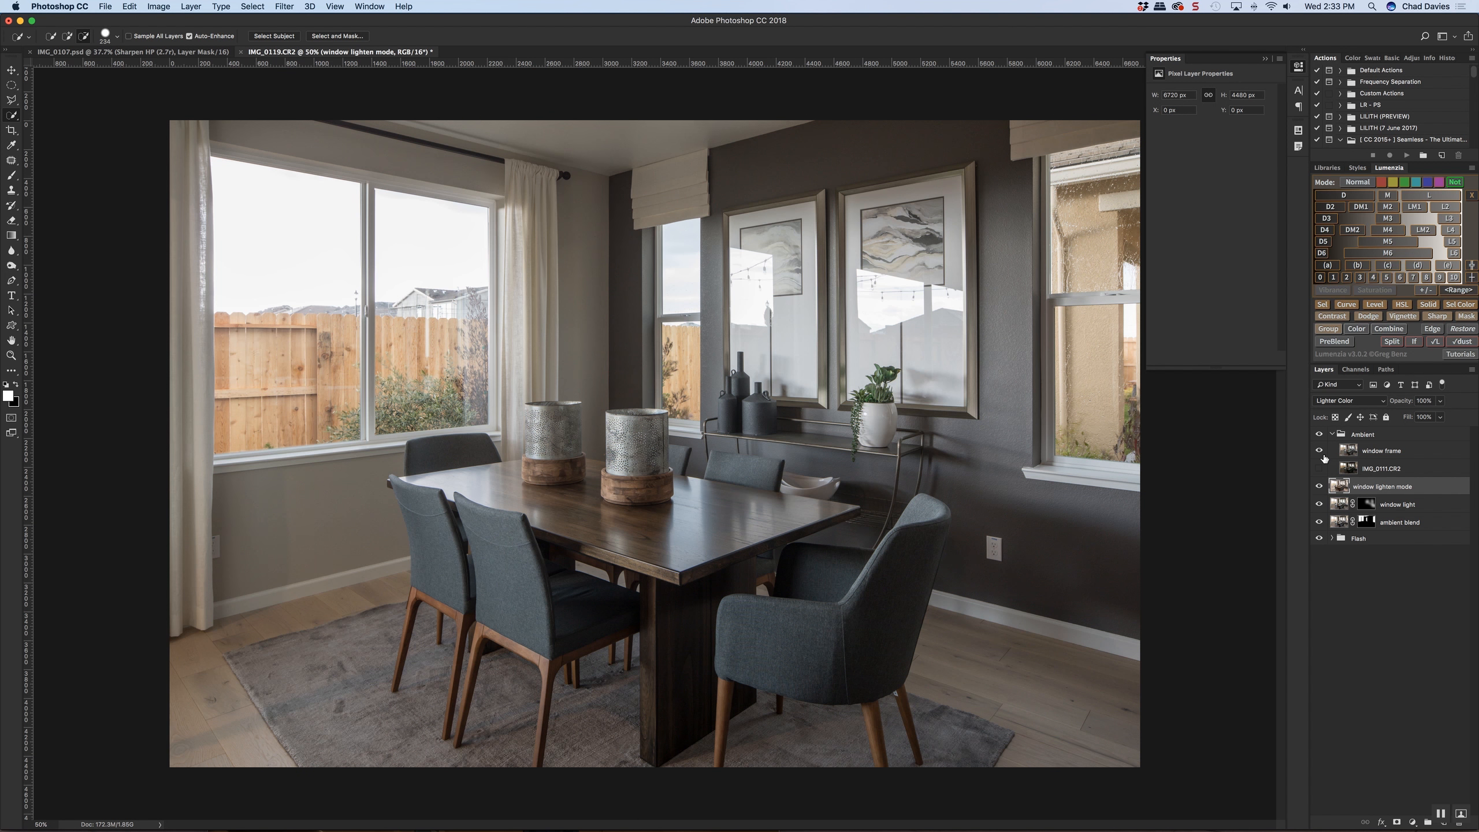
pyautogui.click(1321, 453)
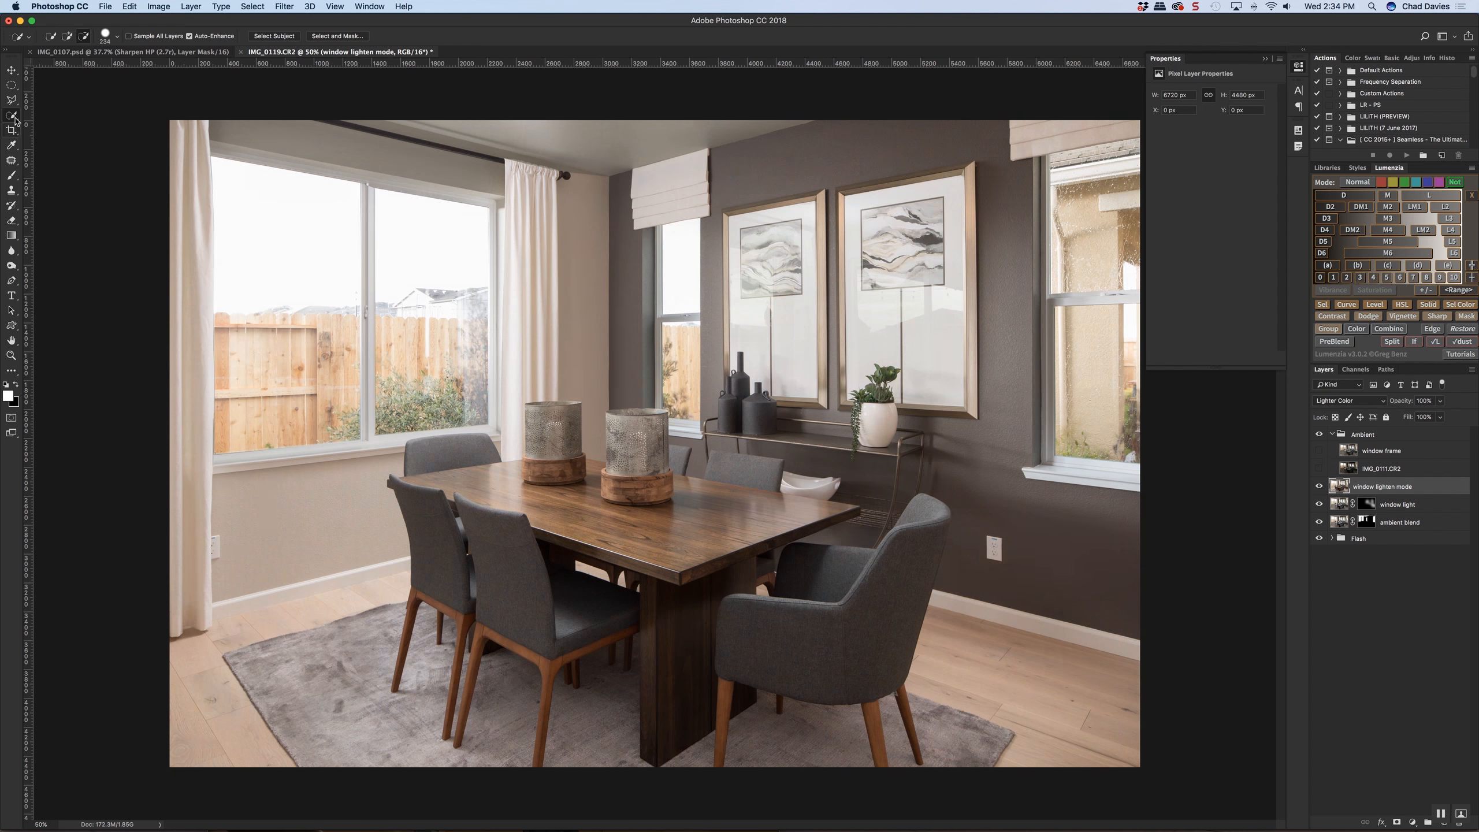
pyautogui.moveTo(246, 341); pyautogui.dragTo(294, 358)
pyautogui.press(']')
pyautogui.press('super+d')
# Outline the fence in the large window's left pane with the Polygonal Lasso and try filling it with white on the window lighten mode layer
pyautogui.press('l')
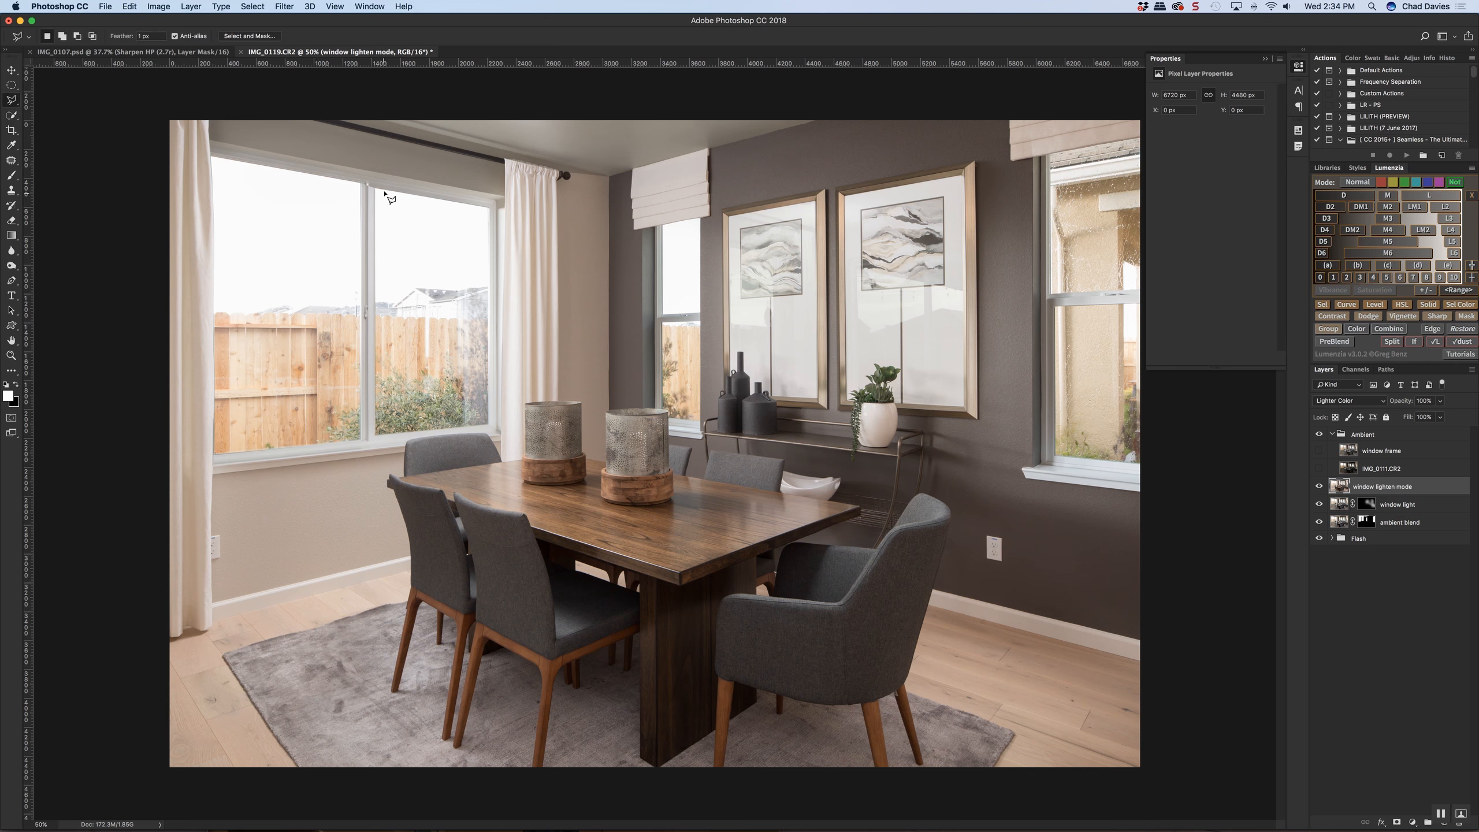
pyautogui.scroll(5, 385, 196)
pyautogui.scroll(-3, 385, 291)
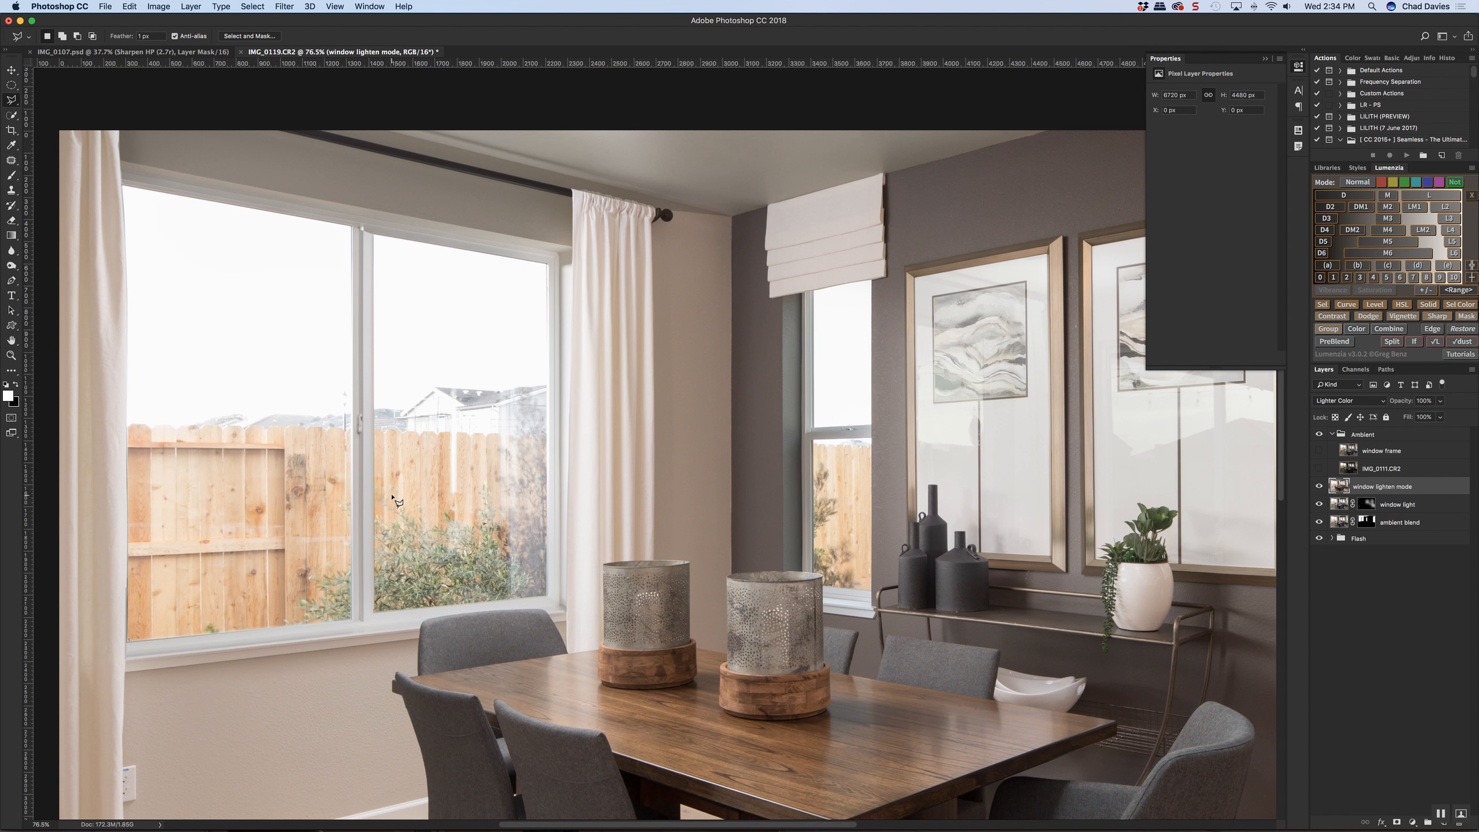
pyautogui.click(352, 620)
pyautogui.click(353, 424)
pyautogui.doubleClick(128, 642)
pyautogui.scroll(-3, 309, 604)
pyautogui.hotkey('alt', 'BackSpace')
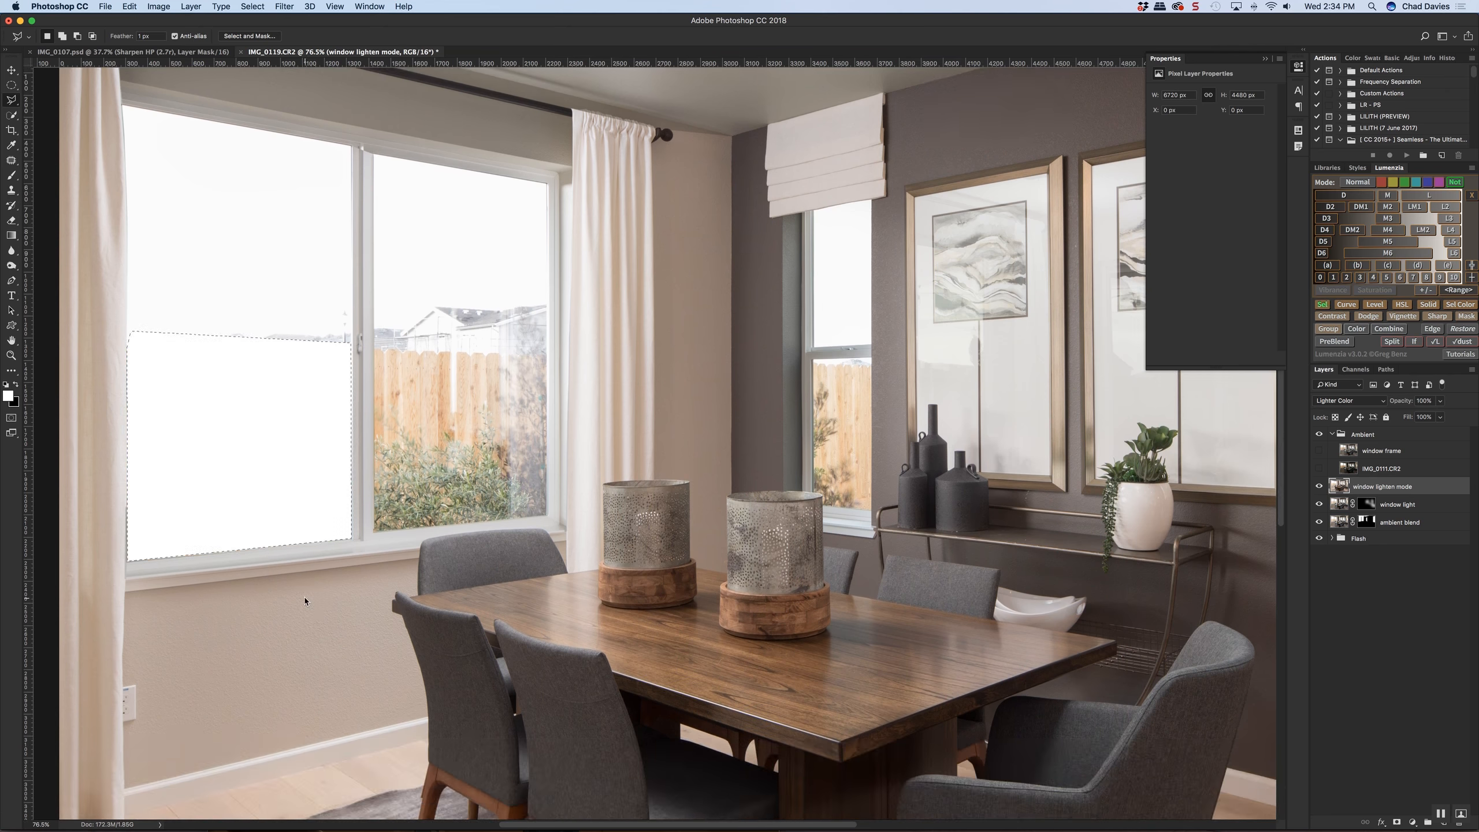
pyautogui.press('super+z')
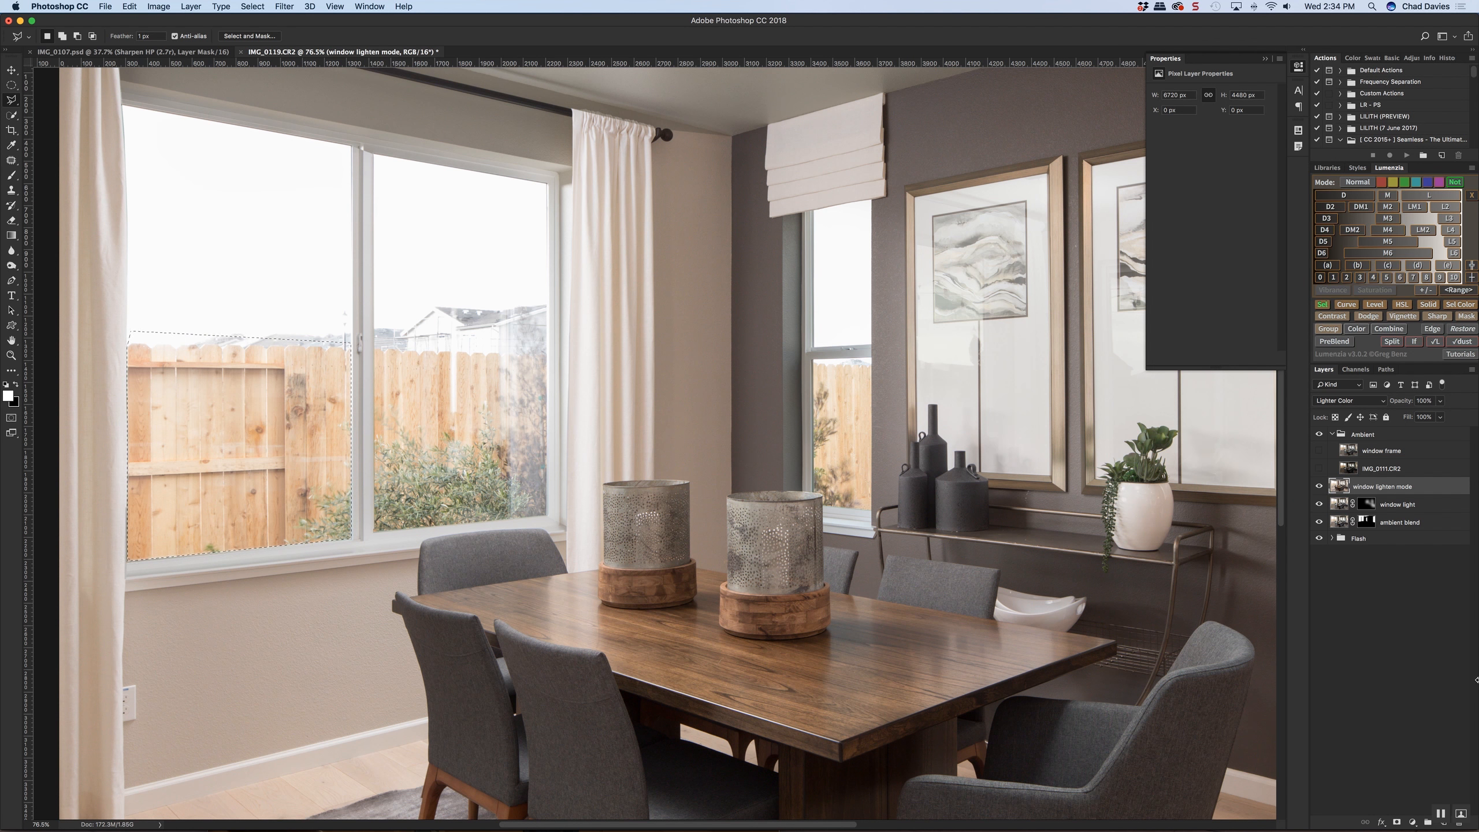
# Try masking the window lighten mode layer and the window frame layer to the selected fence area
pyautogui.click(1396, 822)
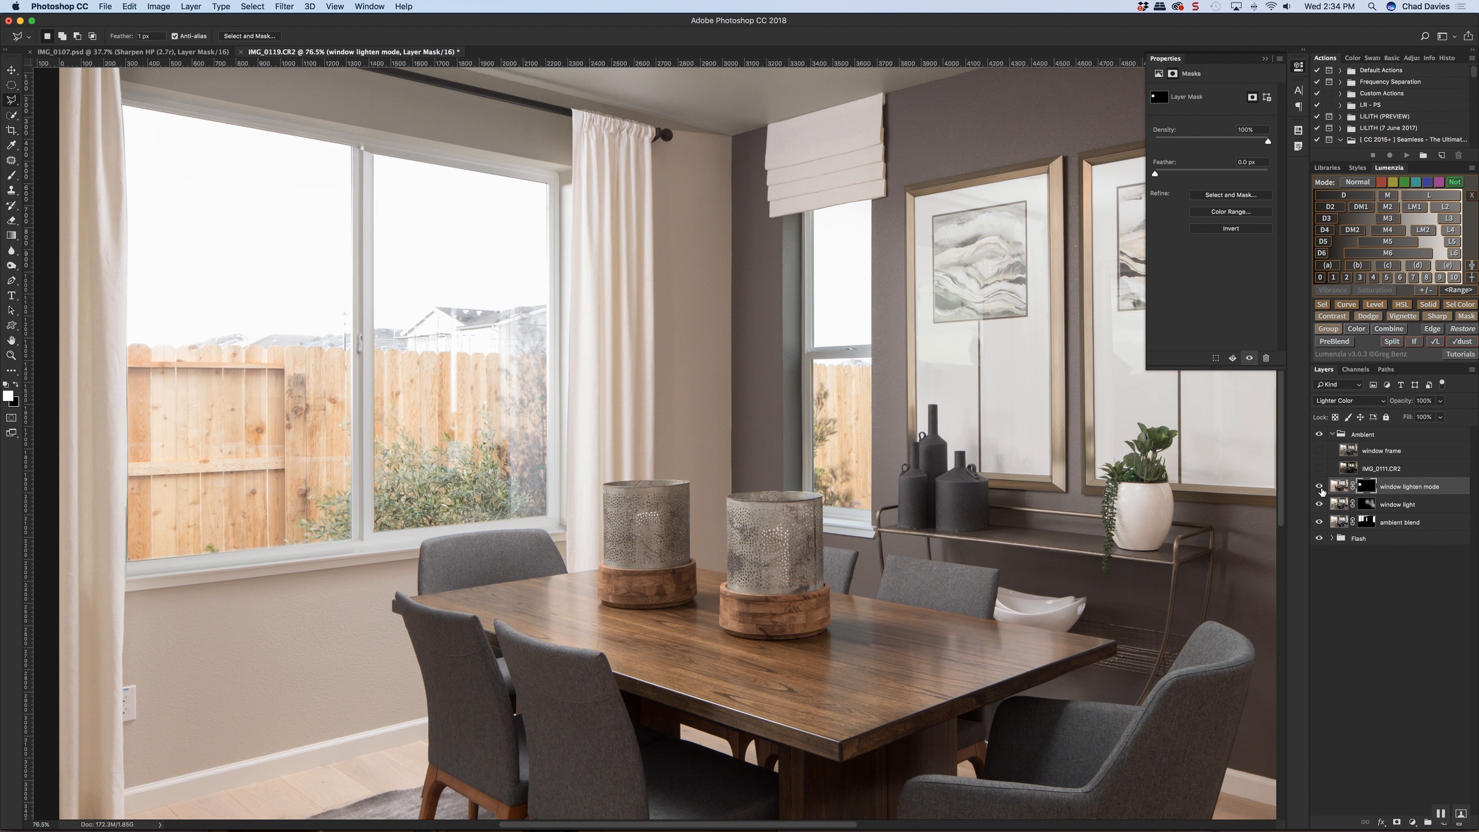
pyautogui.press('super+z')
pyautogui.click(1319, 451)
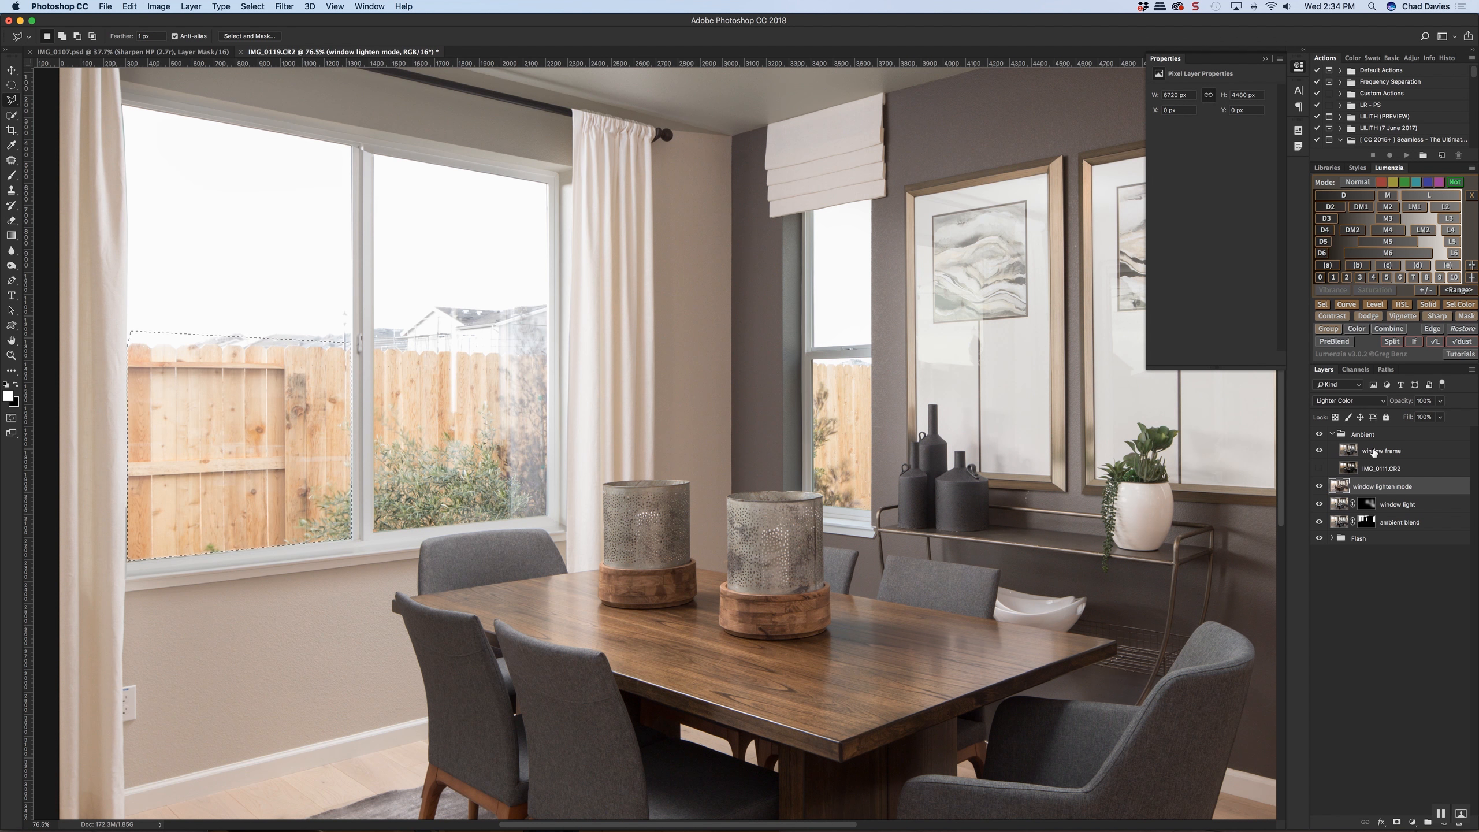
pyautogui.click(1374, 452)
pyautogui.click(1396, 822)
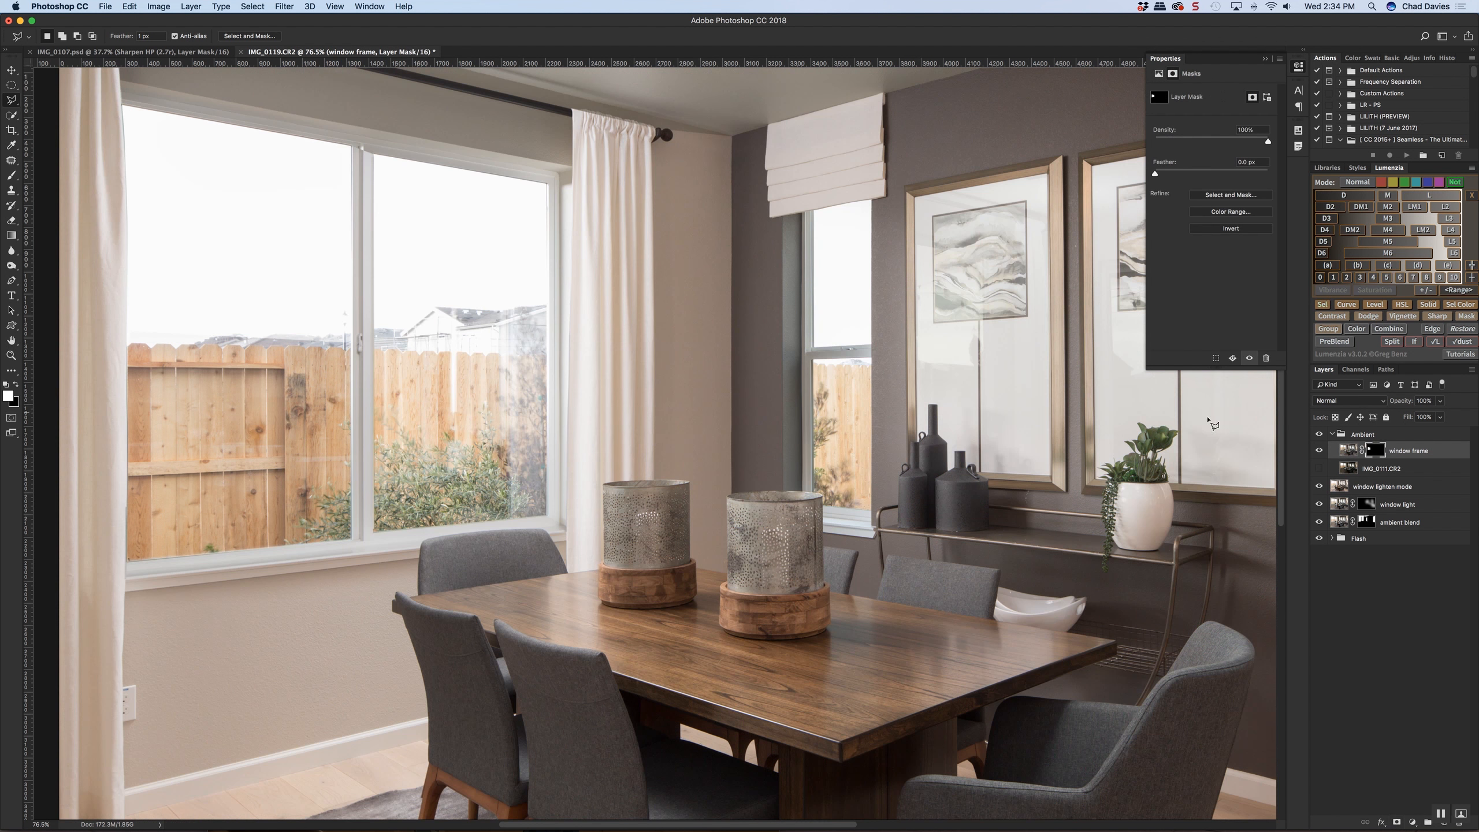
pyautogui.click(1321, 453)
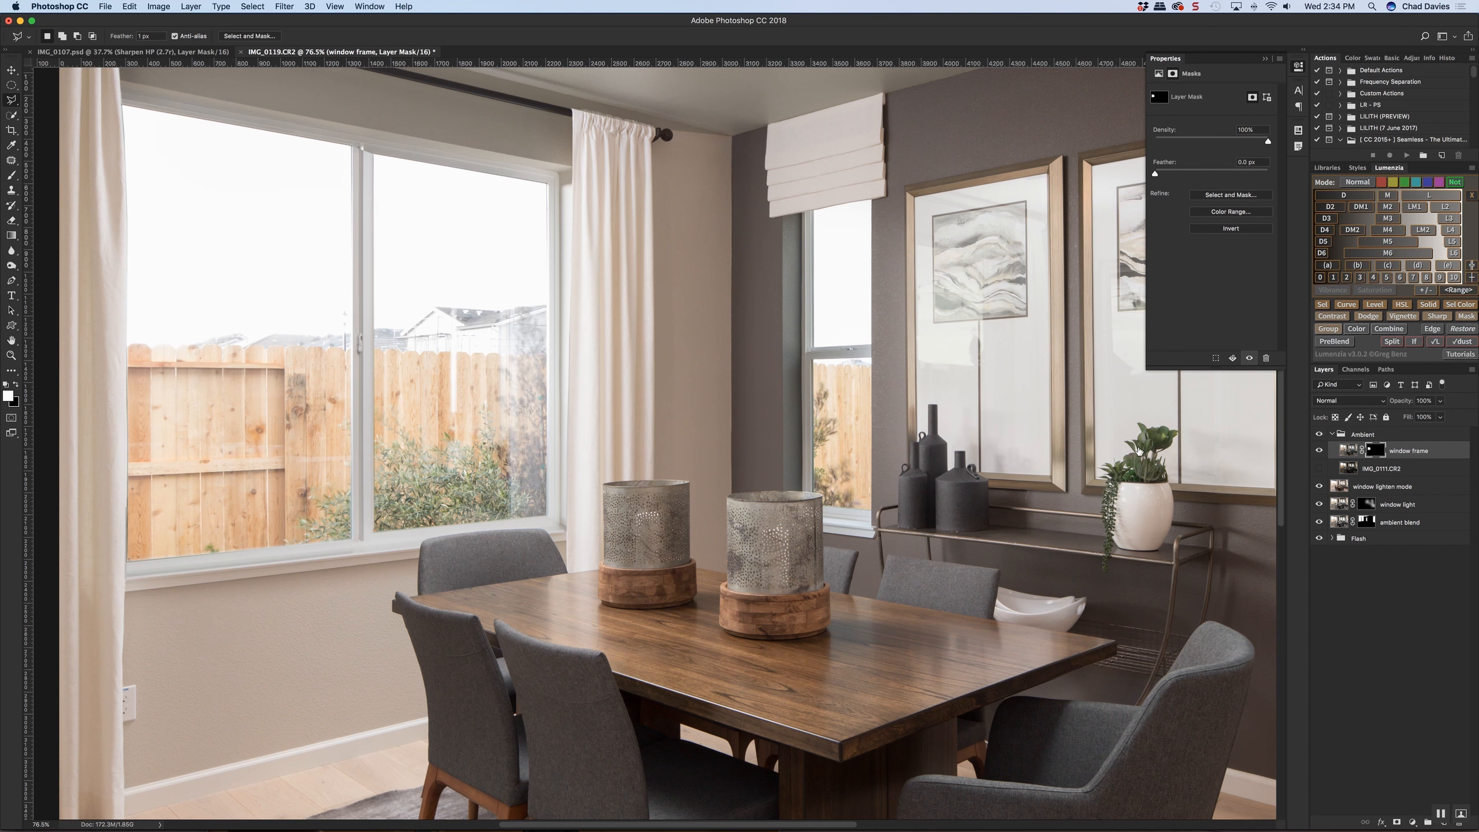
pyautogui.scroll(-5, 788, 435)
pyautogui.press('super+z')
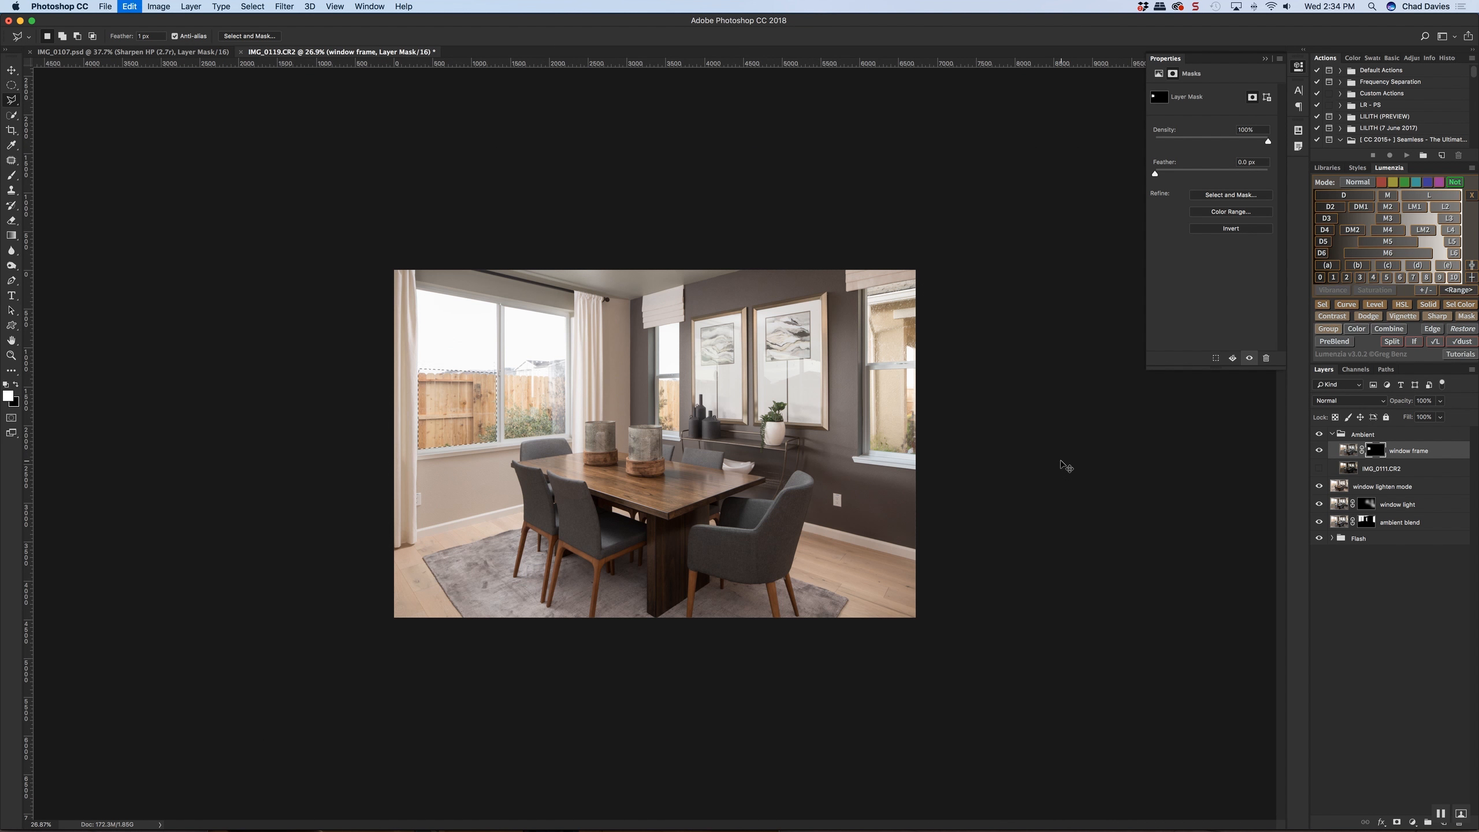
pyautogui.click(1321, 453)
# Paint white on the ambient blend layer's mask along the upper frame of the large window
pyautogui.click(1393, 493)
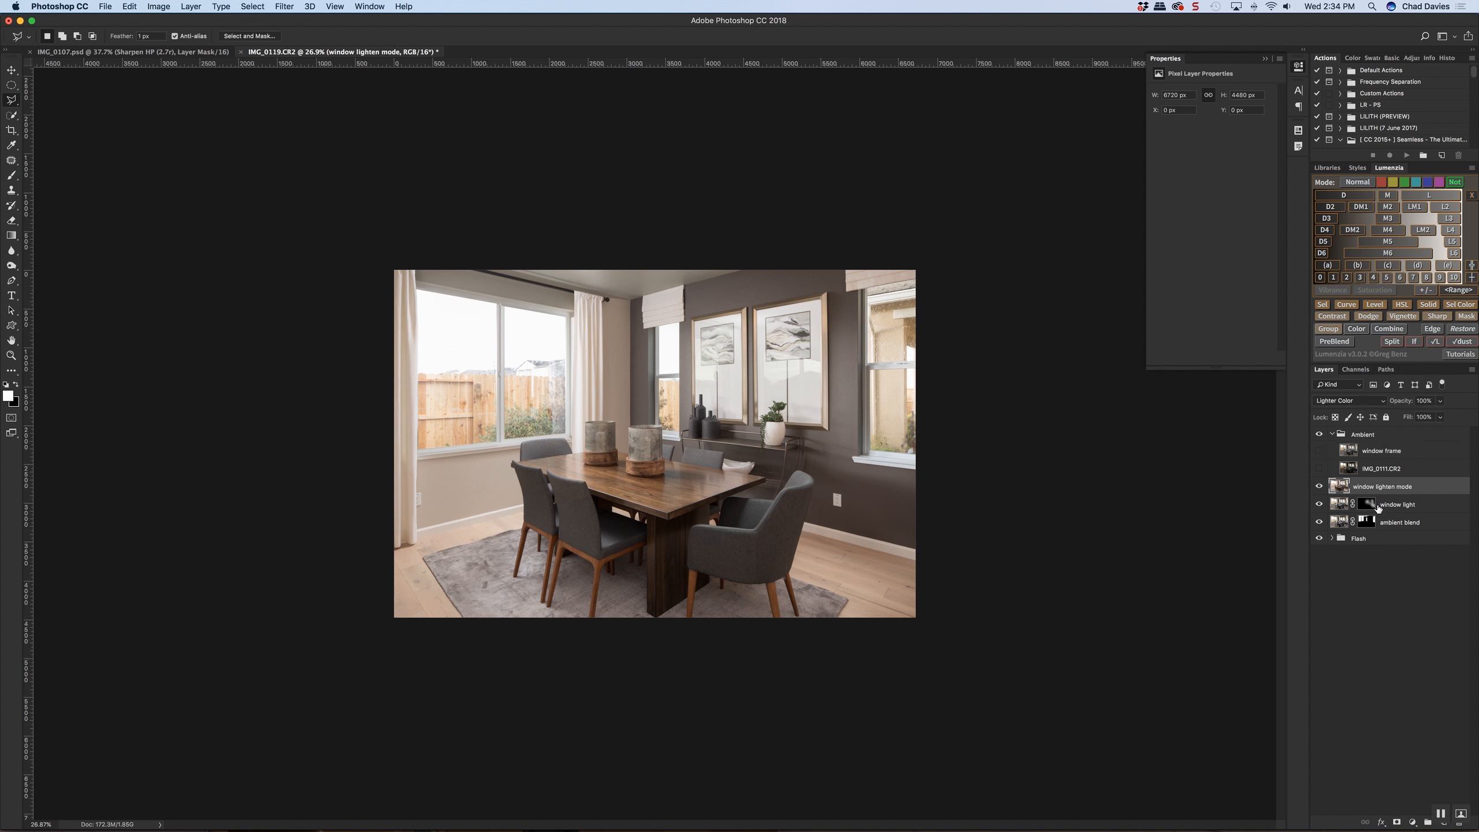
pyautogui.click(1366, 521)
pyautogui.press('super+equal')
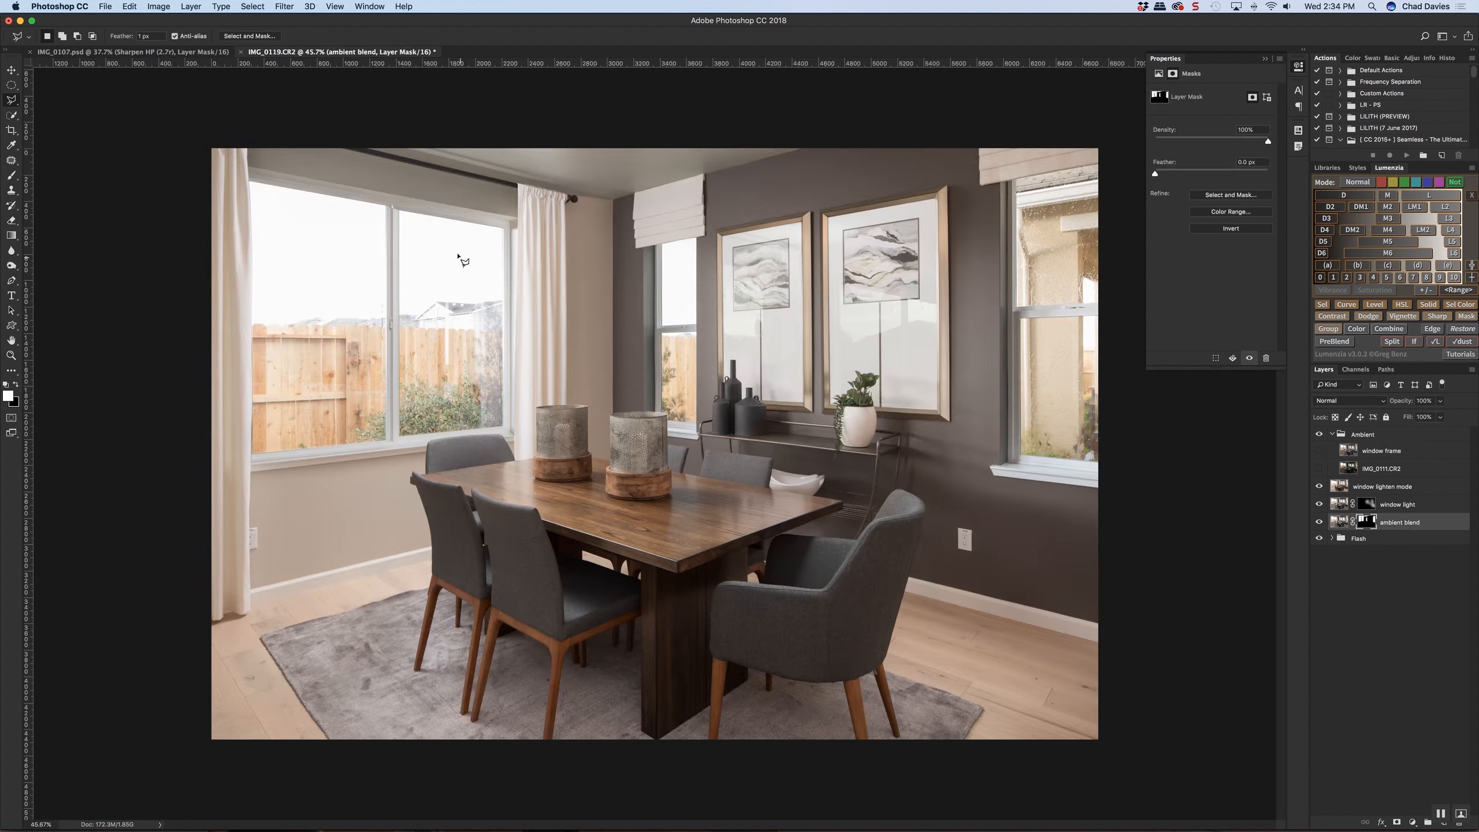
pyautogui.scroll(5, 395, 210)
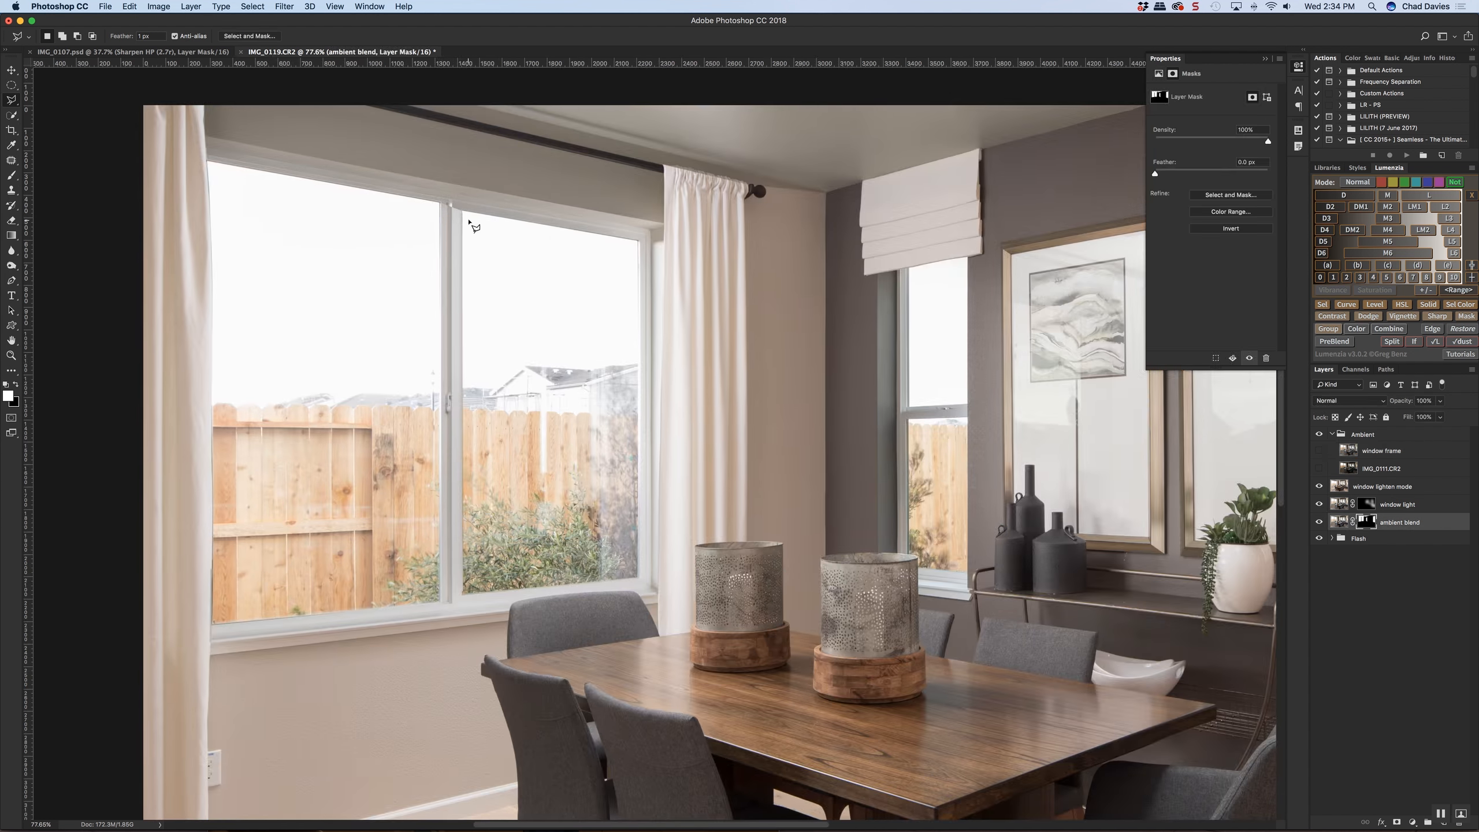
pyautogui.press('b')
pyautogui.moveTo(512, 227); pyautogui.dragTo(238, 219)
pyautogui.moveTo(448, 207)
pyautogui.mouseDown()
pyautogui.moveTo(366, 206)
pyautogui.moveTo(441, 207)
pyautogui.mouseUp()
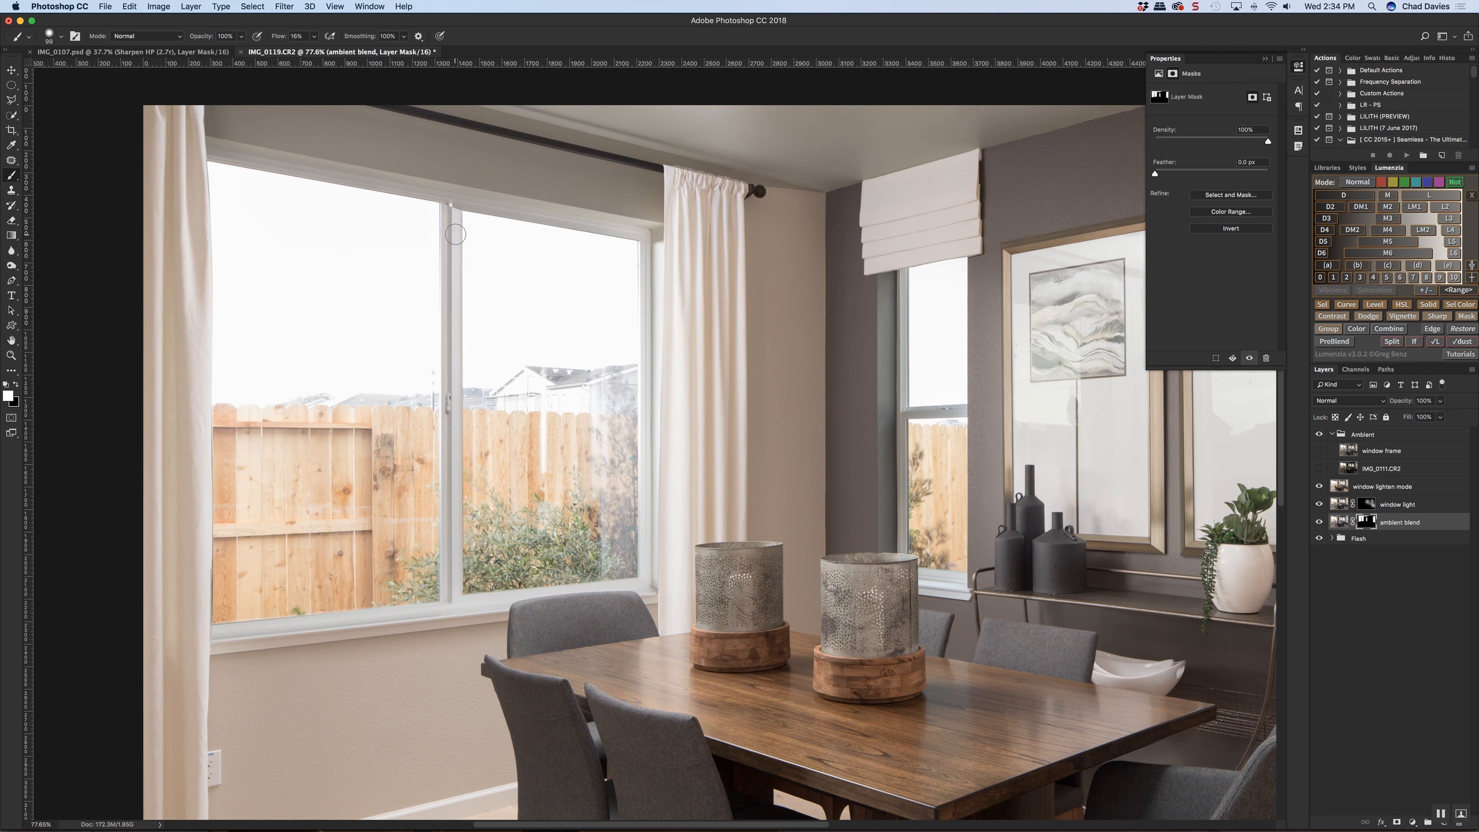
pyautogui.click(1319, 504)
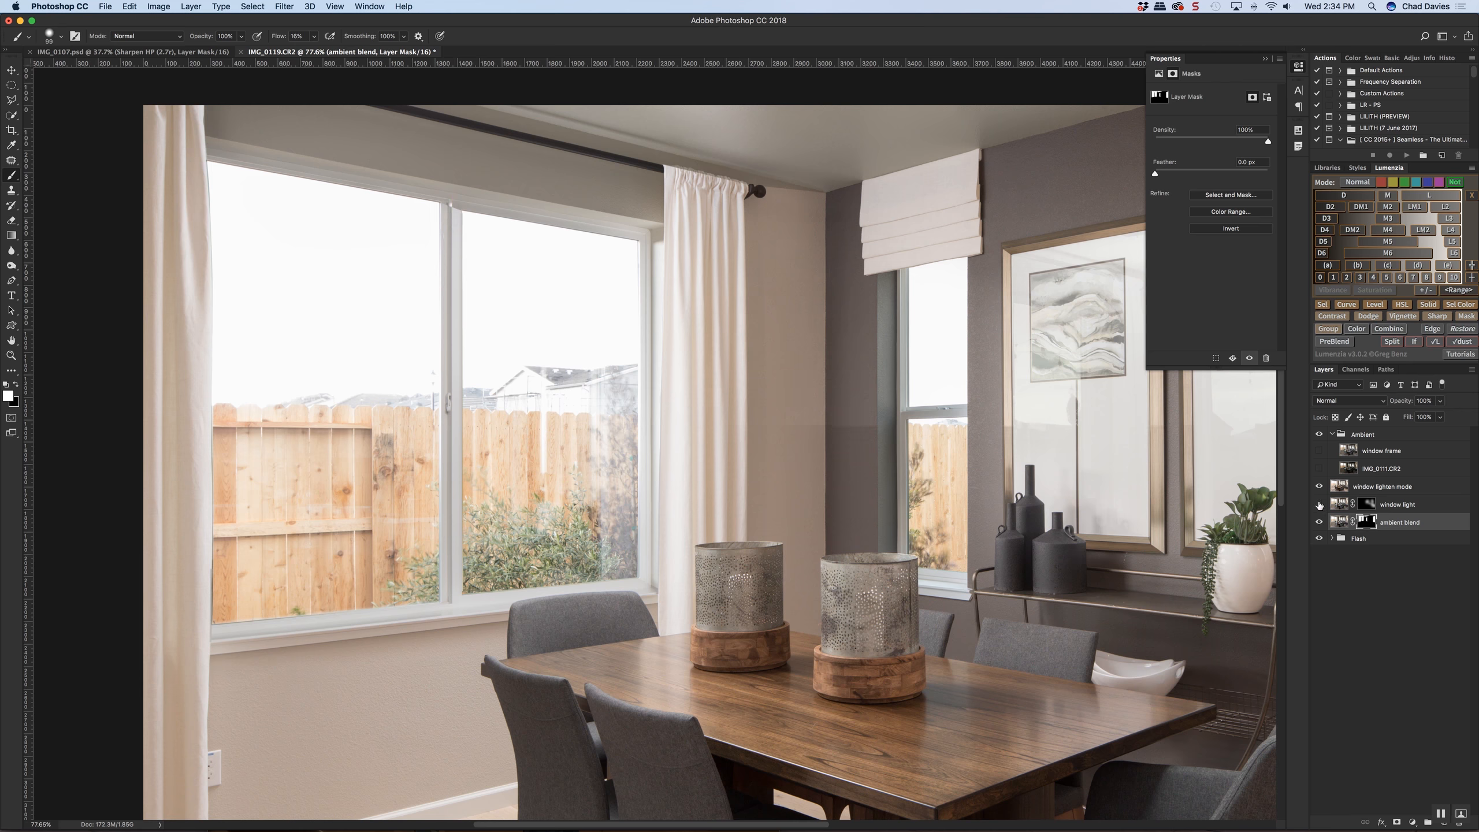
pyautogui.click(1319, 504)
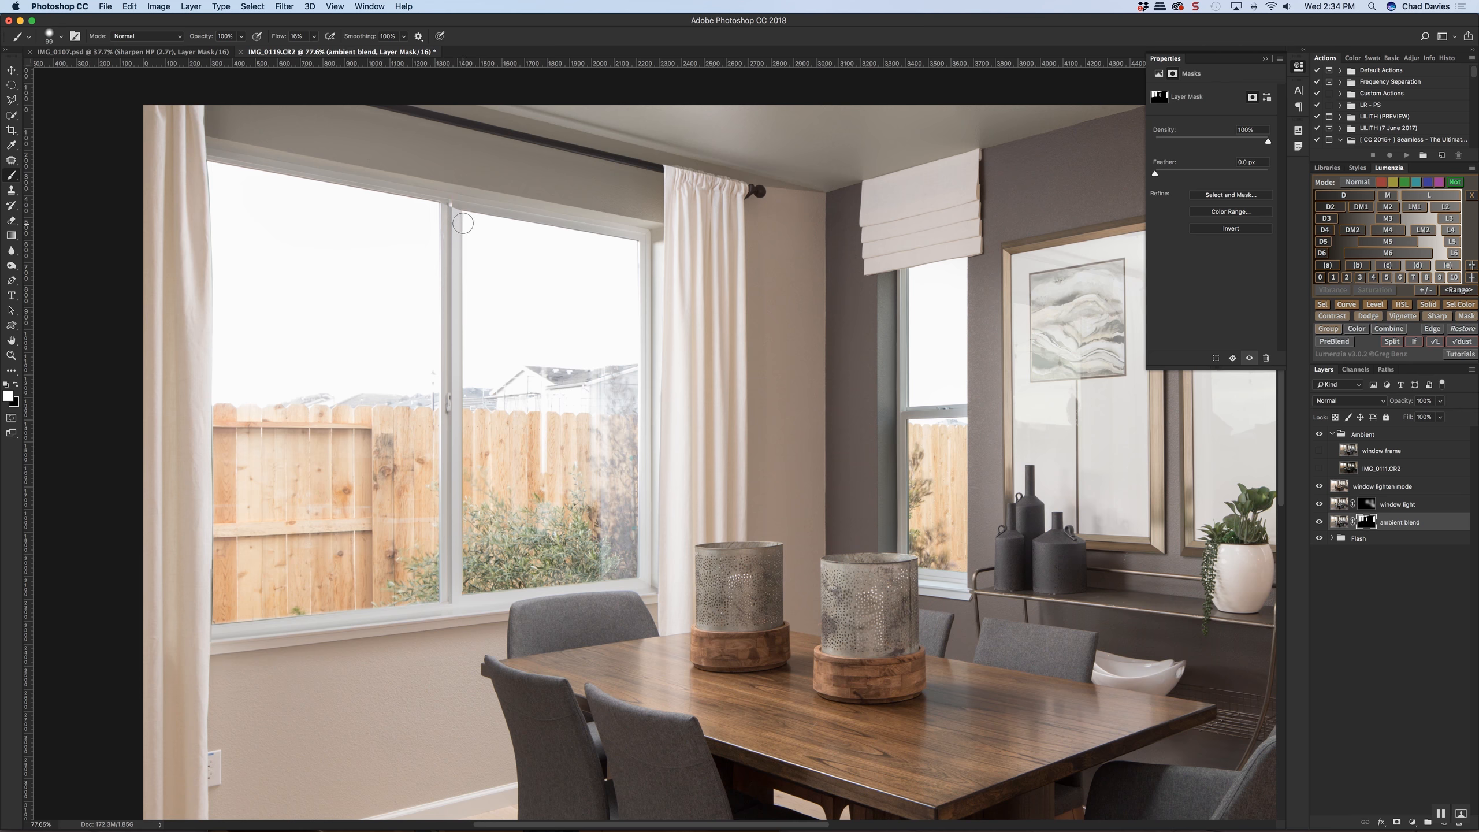
pyautogui.moveTo(461, 216); pyautogui.dragTo(452, 206)
# Select the sky in both panes of the large window with Quick Selection and invert the selection
pyautogui.press('x')
pyautogui.press('l')
pyautogui.click(11, 114)
pyautogui.click(314, 238)
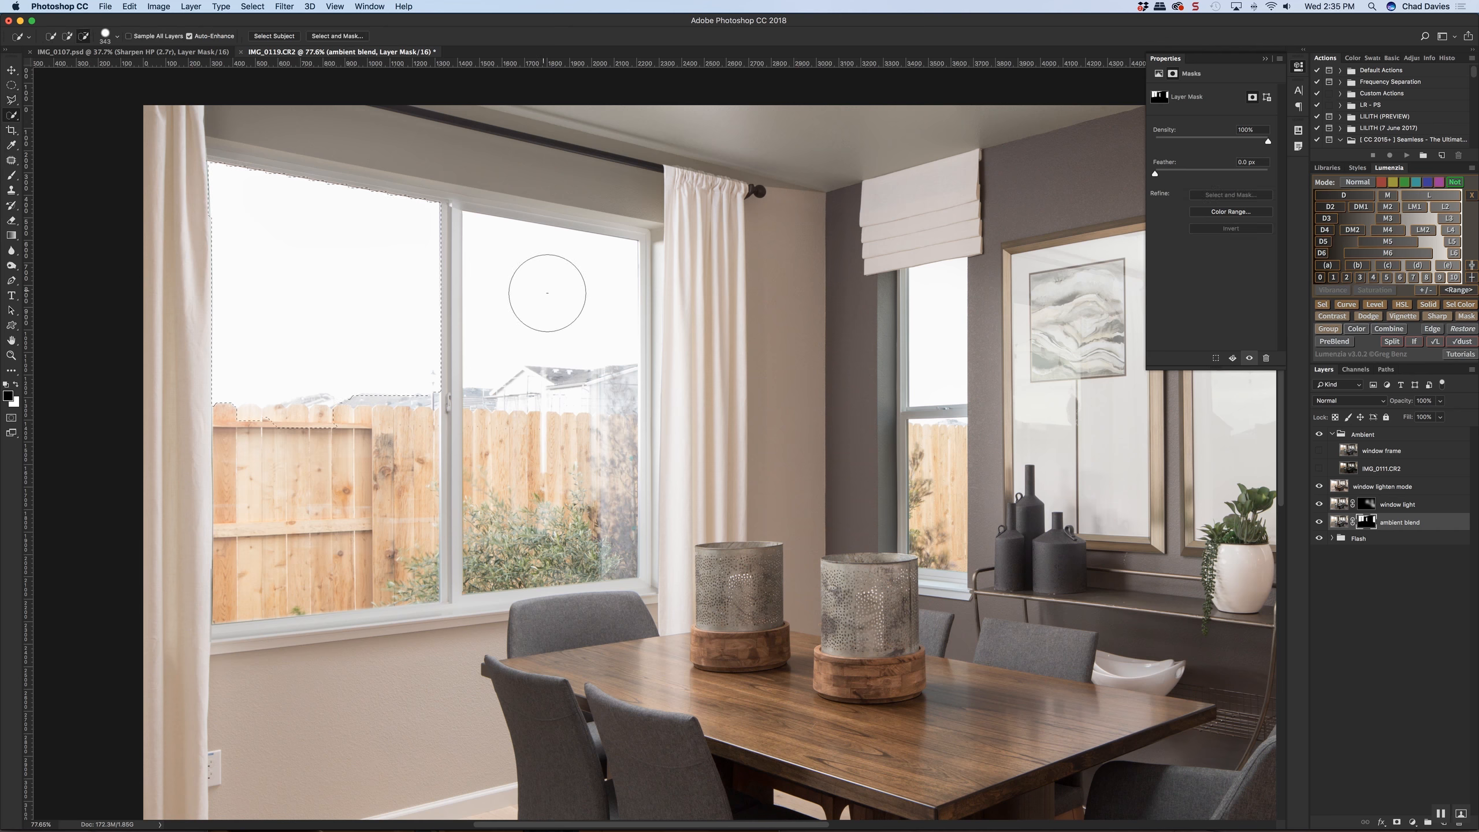
pyautogui.click(552, 293)
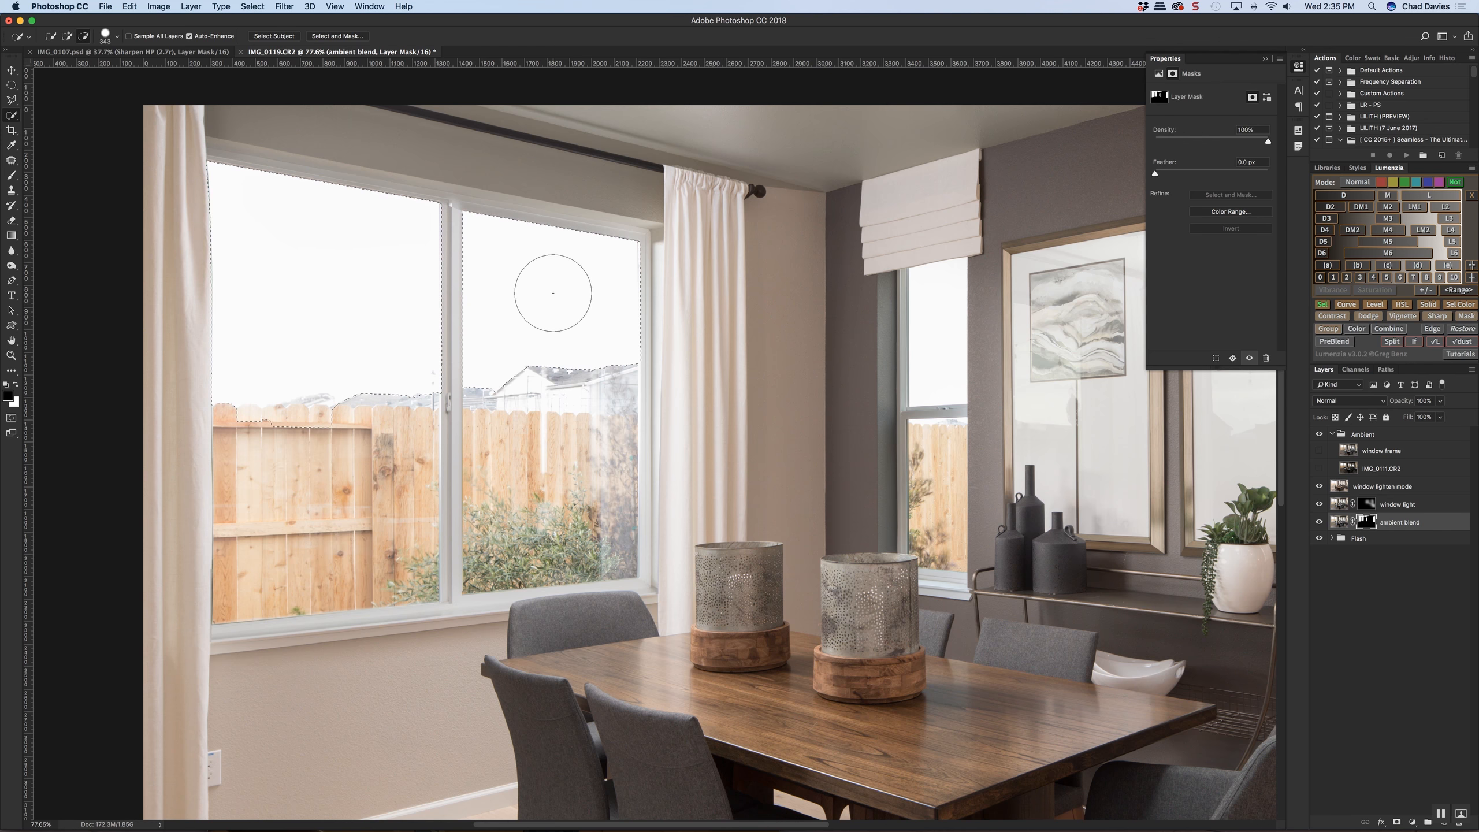
pyautogui.press('super+shift+i')
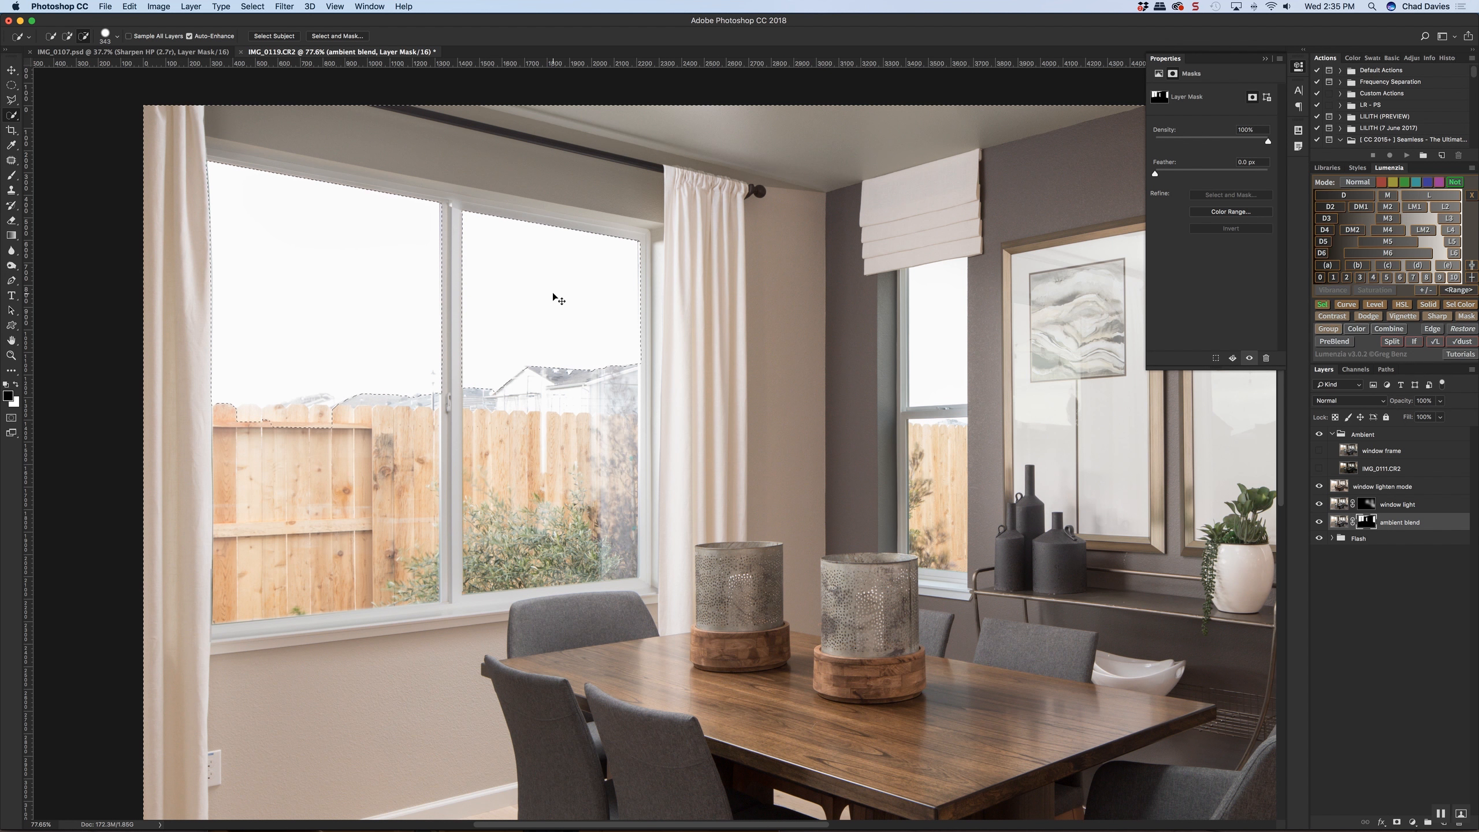
# Raise the brush flow and paint black on the ambient blend mask over the large window's frame, keeping the sky protected
pyautogui.press('b')
pyautogui.moveTo(446, 236); pyautogui.dragTo(481, 238)
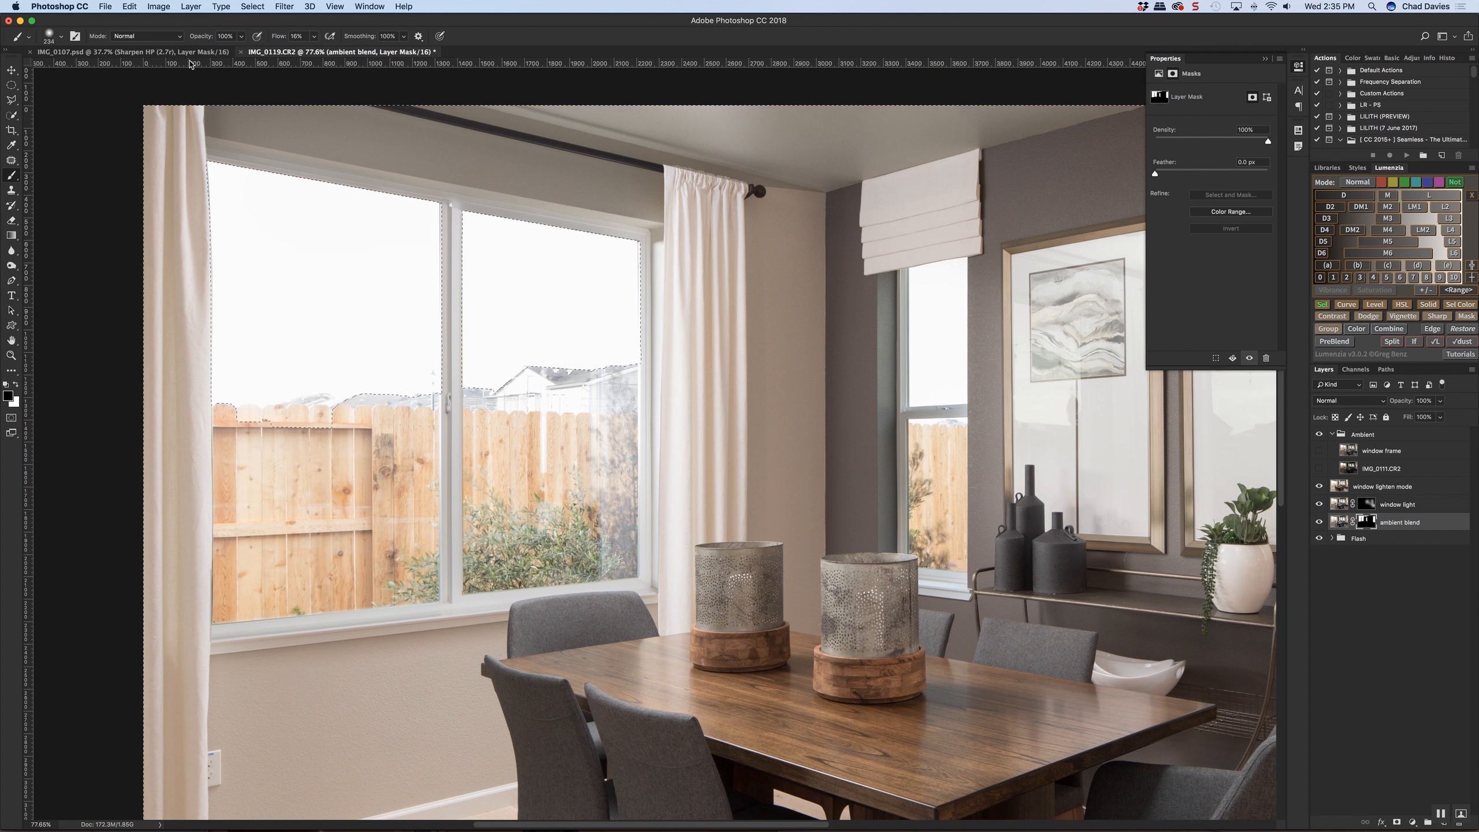
pyautogui.moveTo(279, 39); pyautogui.dragTo(282, 39)
pyautogui.moveTo(452, 242); pyautogui.dragTo(462, 212)
pyautogui.moveTo(462, 211)
pyautogui.mouseDown()
pyautogui.moveTo(632, 248)
pyautogui.moveTo(470, 227)
pyautogui.moveTo(223, 155)
pyautogui.moveTo(622, 249)
pyautogui.moveTo(630, 509)
pyautogui.mouseUp()
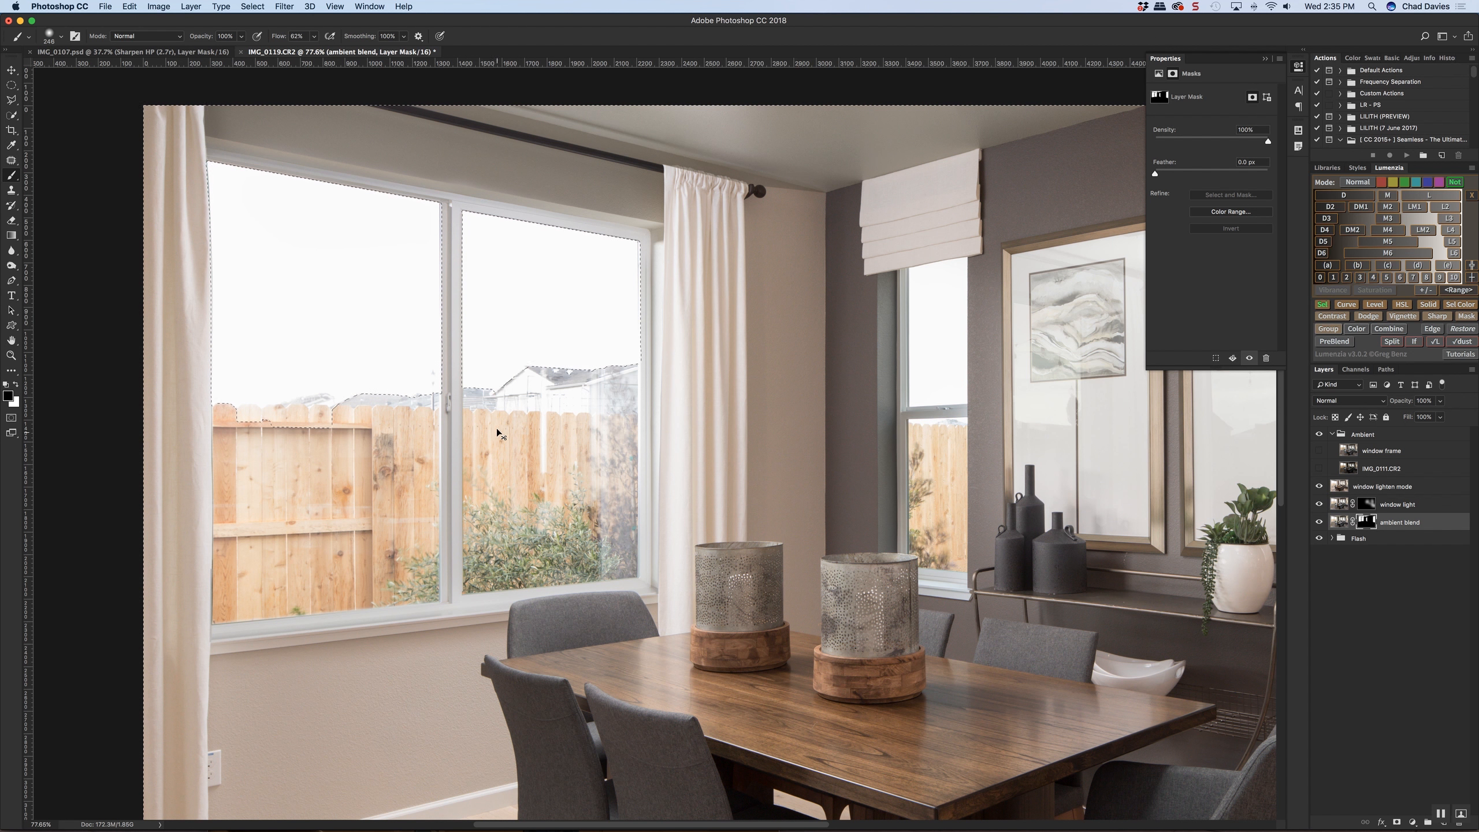
pyautogui.moveTo(504, 209)
pyautogui.keyDown('ctrl'); pyautogui.keyDown('alt'); pyautogui.mouseDown()
pyautogui.moveTo(400, 170)
pyautogui.moveTo(329, 192)
pyautogui.moveTo(352, 193)
pyautogui.mouseUp(); pyautogui.keyUp('alt'); pyautogui.keyUp('ctrl')
pyautogui.press('super+z')
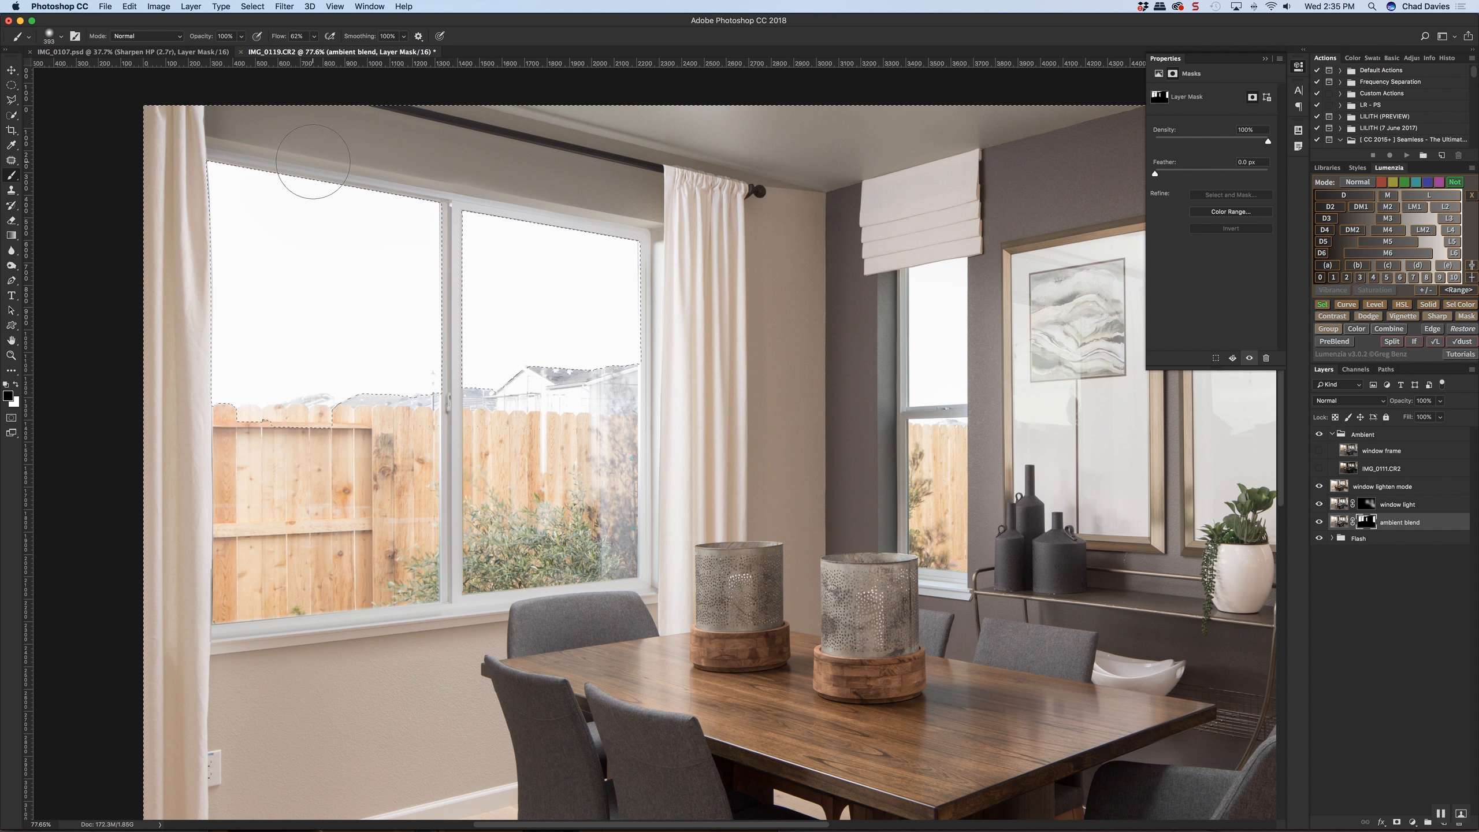
pyautogui.press('super+d')
# Outline the wall strip above the large window with the Polygonal Lasso, from the left curtain to the right curtain
pyautogui.press('l')
pyautogui.scroll(5, 233, 151)
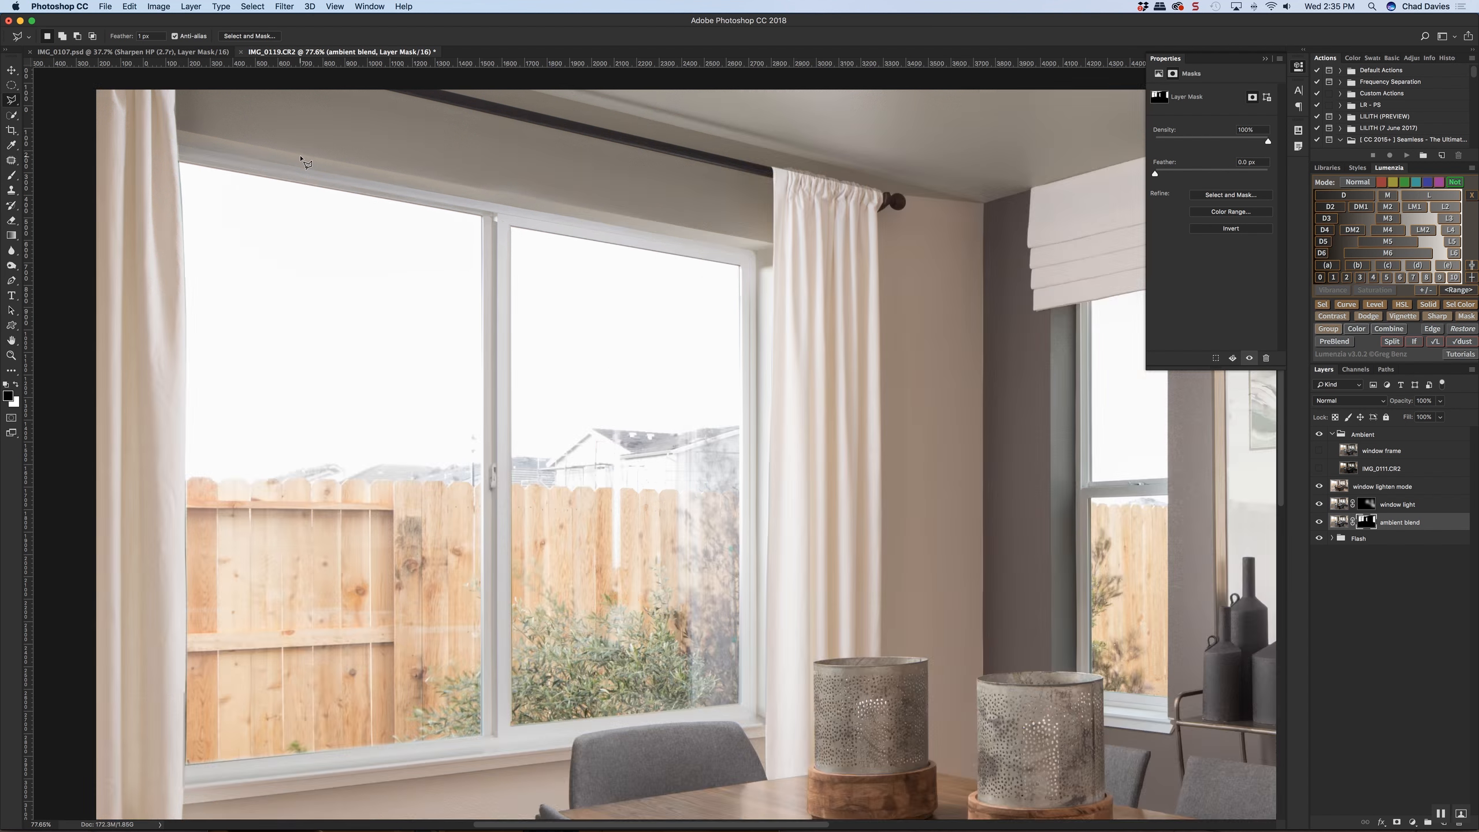
pyautogui.click(220, 165)
pyautogui.hscroll(5, 728, 321)
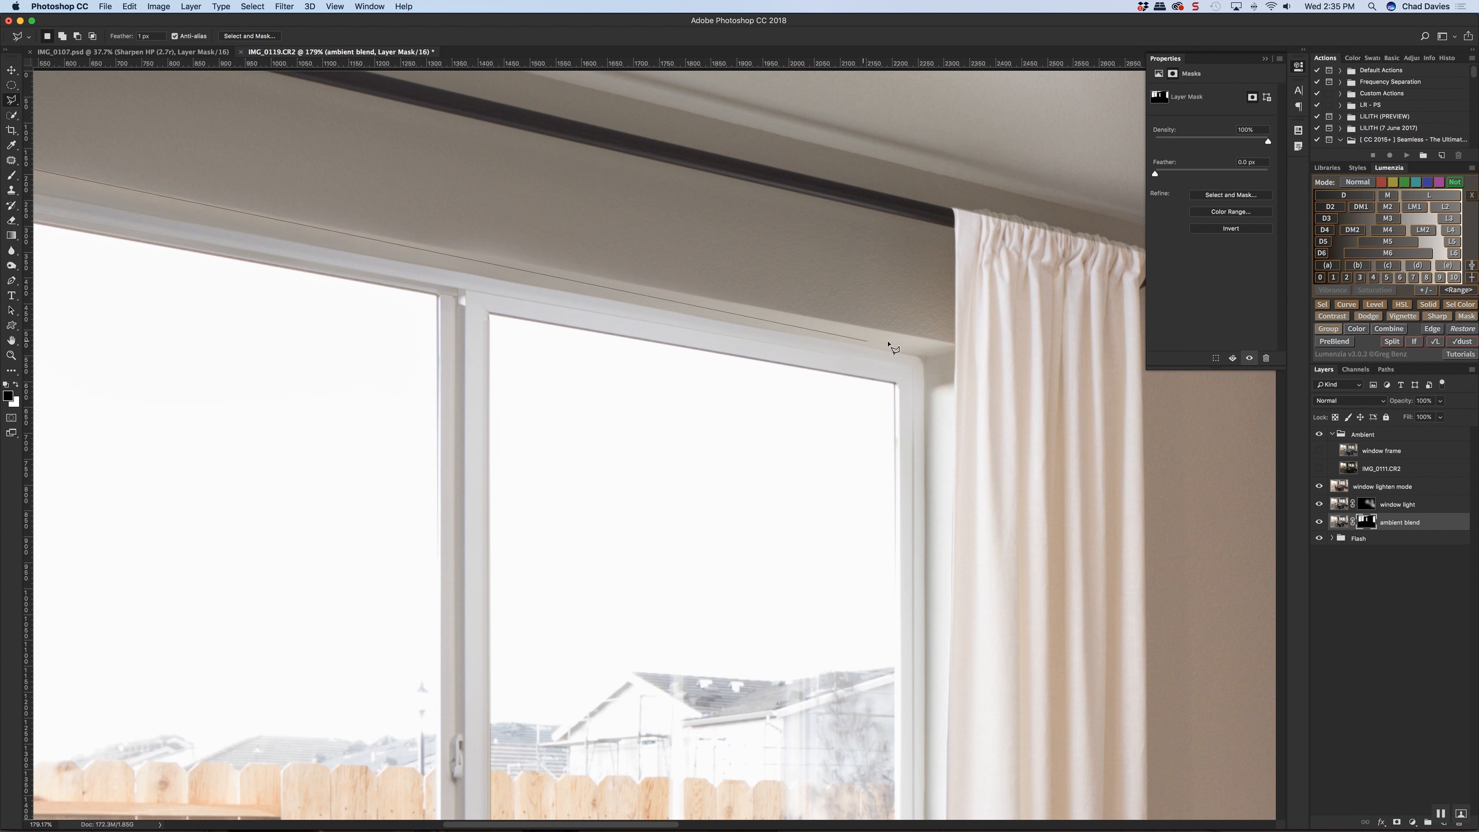
pyautogui.click(960, 345)
pyautogui.click(993, 303)
pyautogui.scroll(-3, 980, 294)
pyautogui.click(987, 231)
pyautogui.click(686, 152)
pyautogui.click(311, 164)
pyautogui.click(322, 201)
# Paint on the ambient blend mask inside the selected wall strip above the large window, and clear the selection
pyautogui.press('b')
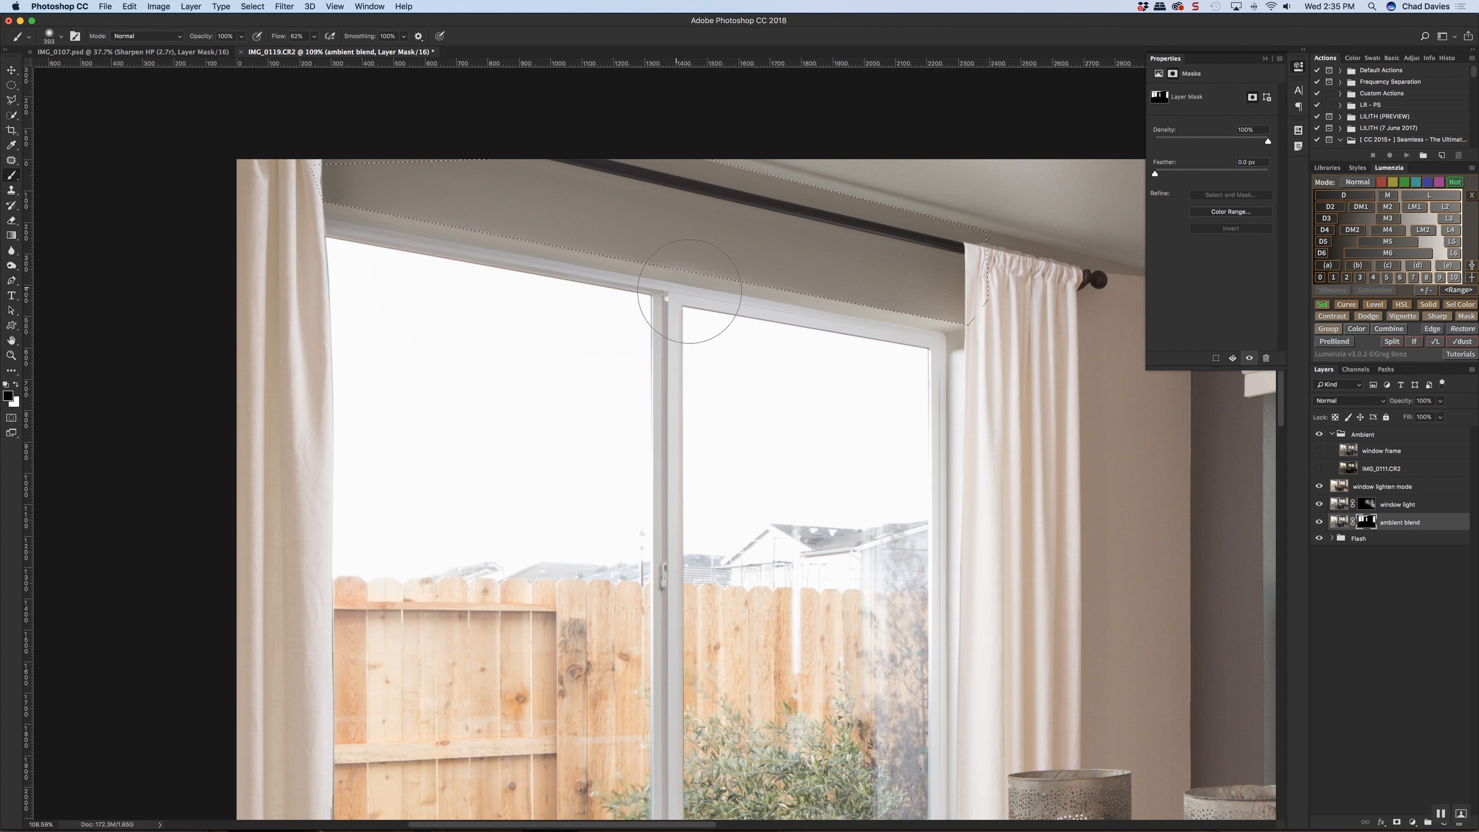
pyautogui.press('super+z')
pyautogui.moveTo(659, 268); pyautogui.dragTo(999, 324)
pyautogui.press('x')
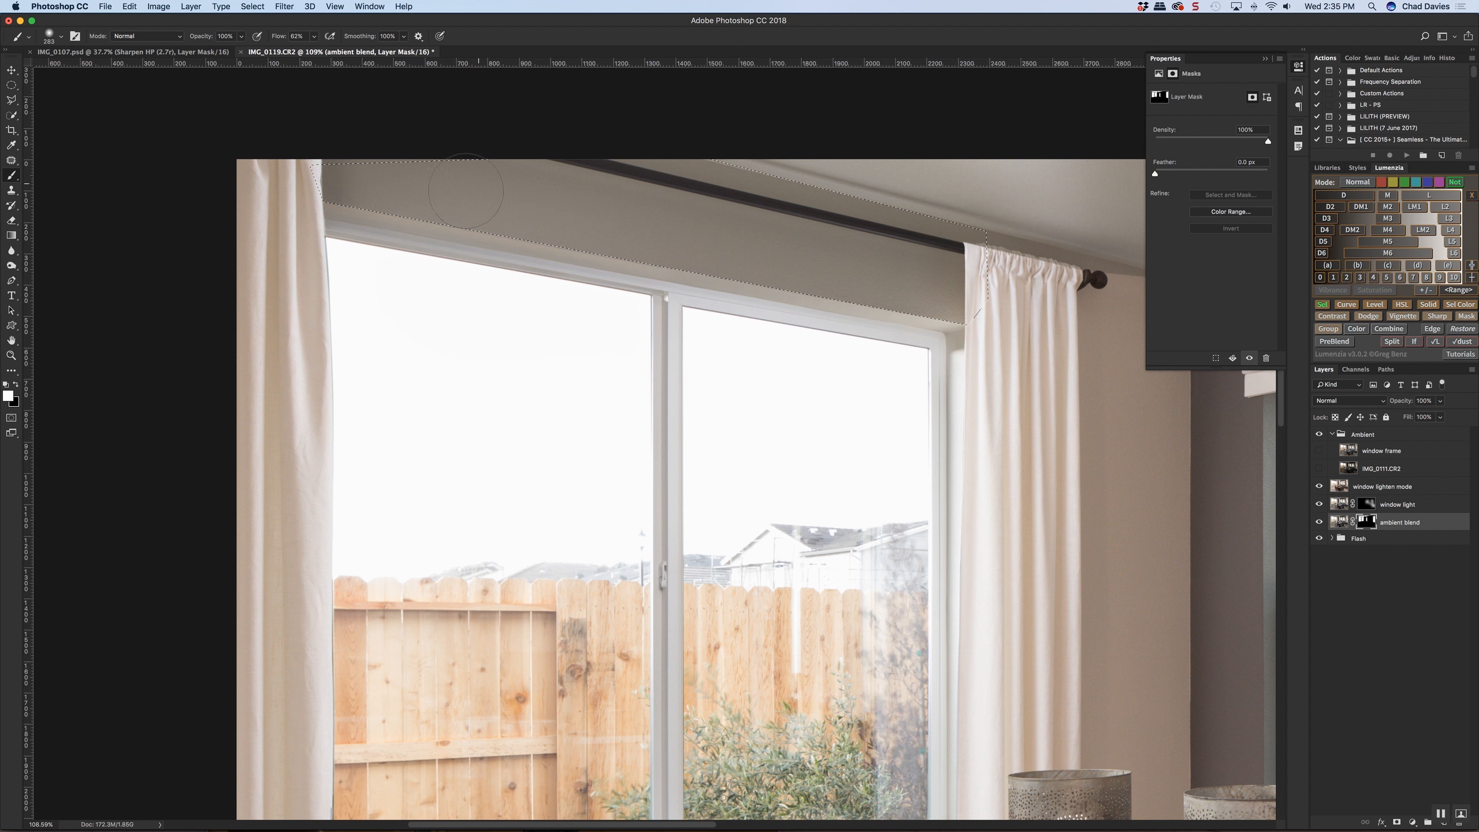
pyautogui.press('super+d')
pyautogui.scroll(-3, 831, 307)
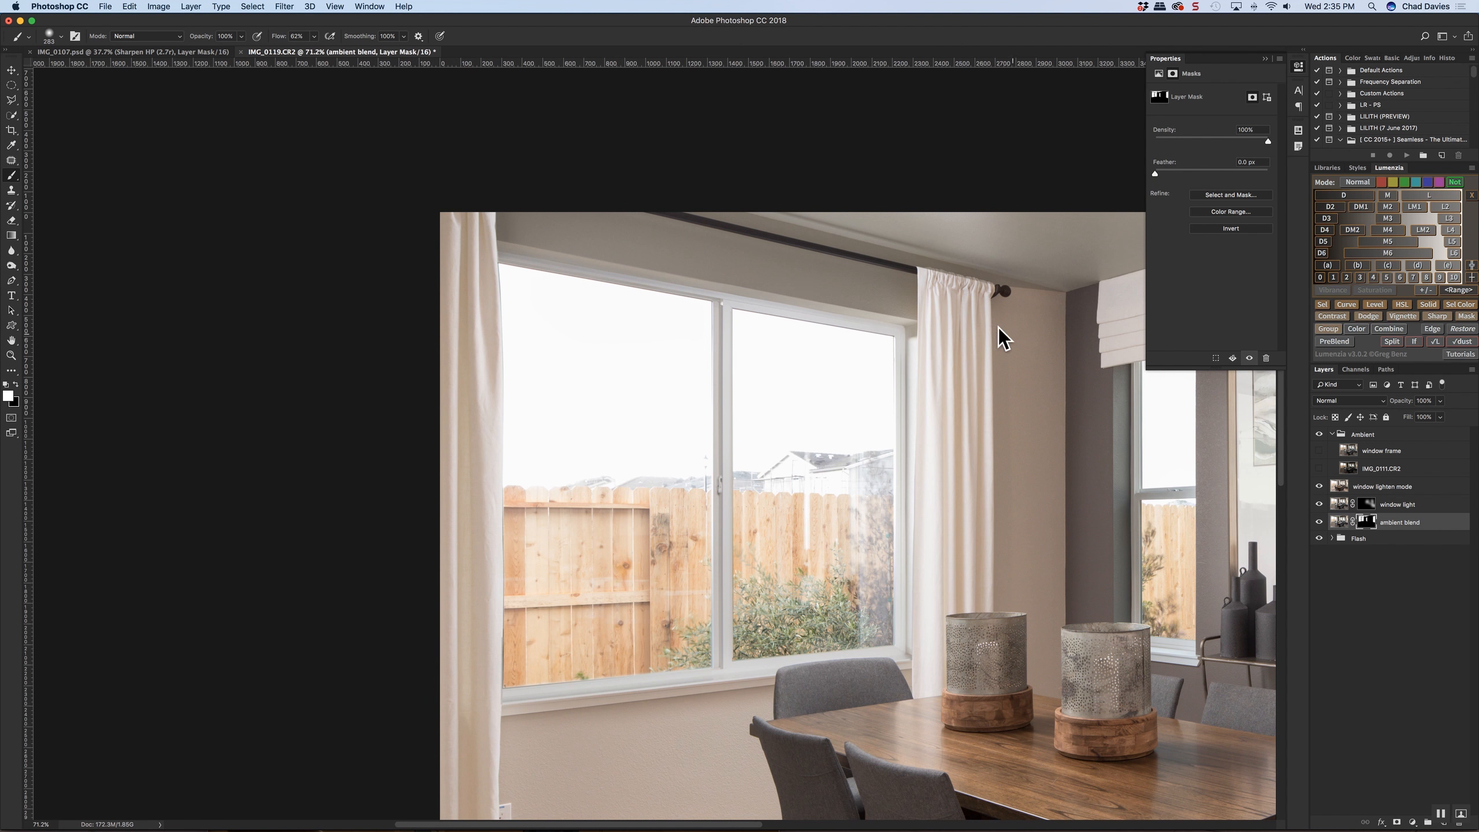
# Refine the ambient blend mask around the top of the right curtain with white and black brush strokes
pyautogui.keyDown('ctrl'); pyautogui.keyDown('alt'); pyautogui.moveTo(936, 308); pyautogui.dragTo(915, 308); pyautogui.keyUp('alt'); pyautogui.keyUp('ctrl')
pyautogui.click(1319, 522)
pyautogui.click(1318, 523)
pyautogui.keyDown('ctrl'); pyautogui.keyDown('alt'); pyautogui.moveTo(942, 286); pyautogui.dragTo(956, 286); pyautogui.keyUp('alt'); pyautogui.keyUp('ctrl')
pyautogui.press('x')
pyautogui.keyDown('ctrl'); pyautogui.keyDown('alt'); pyautogui.moveTo(937, 308); pyautogui.dragTo(946, 308); pyautogui.keyUp('alt'); pyautogui.keyUp('ctrl')
pyautogui.click(937, 307)
pyautogui.press('super+z')
# Compare the image with the window lighten mode and window light layers hidden and shown
pyautogui.click(1319, 501)
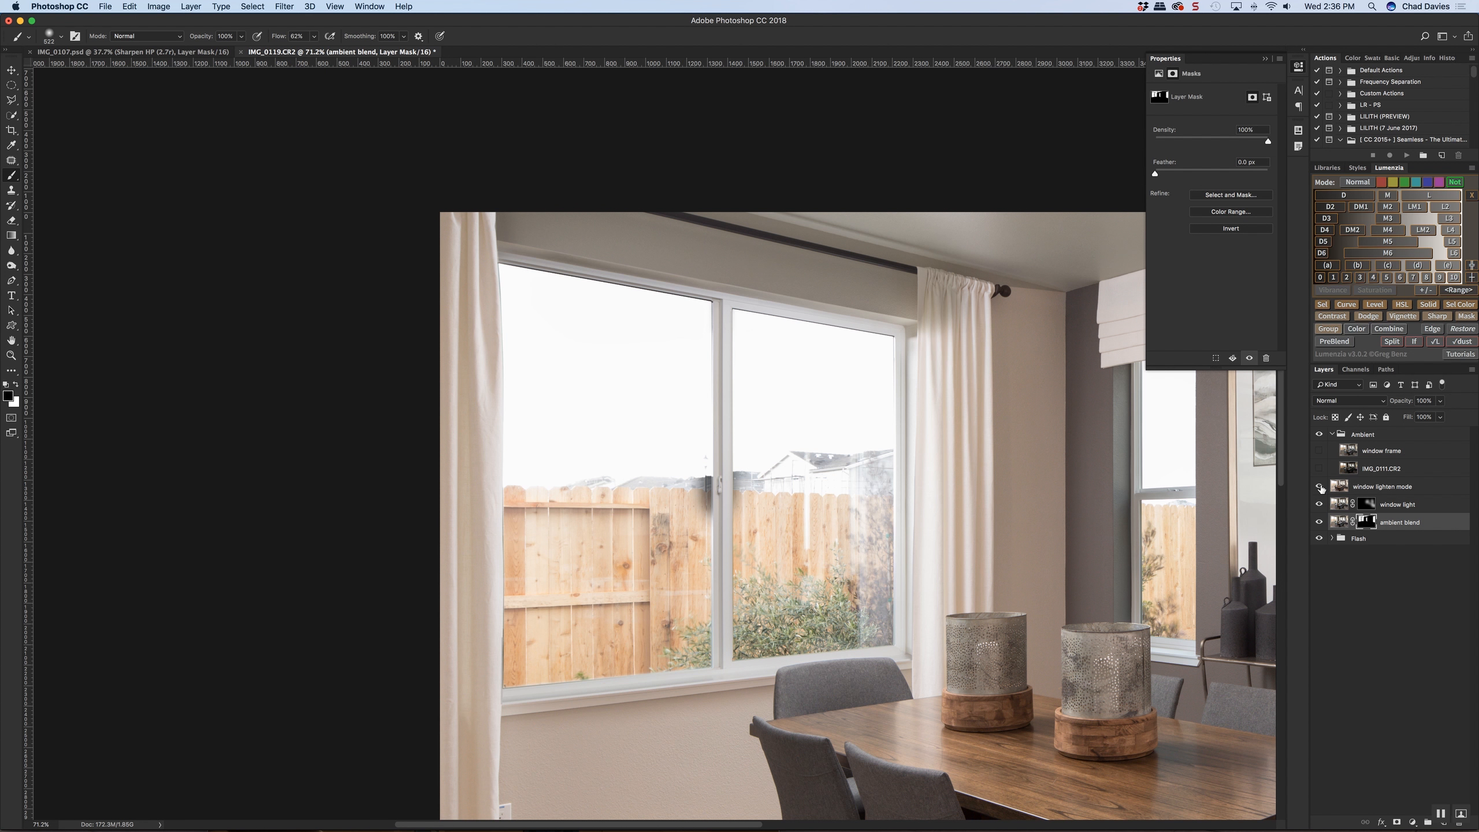
pyautogui.click(1320, 487)
pyautogui.click(1319, 504)
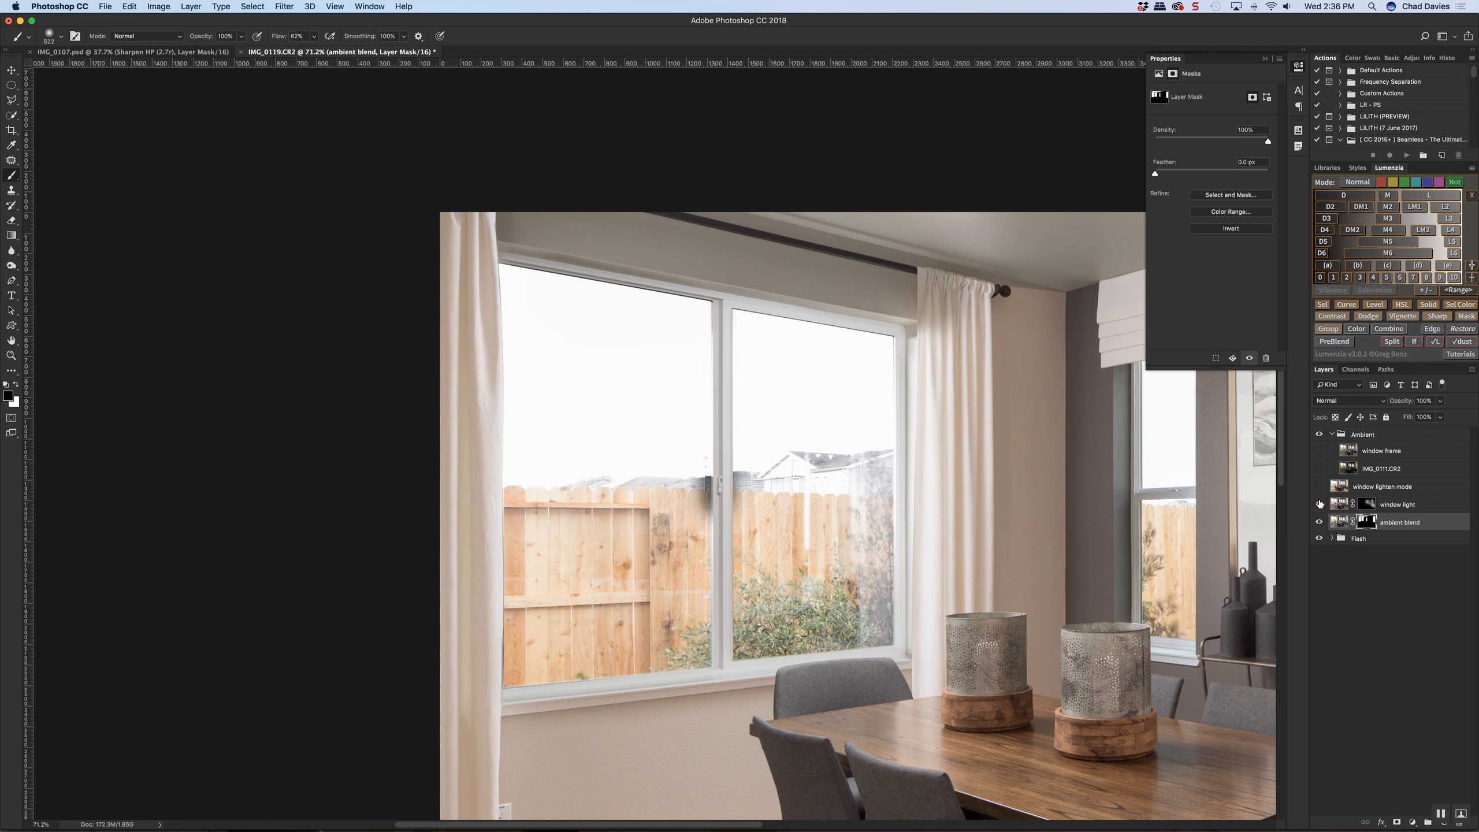
pyautogui.click(1320, 493)
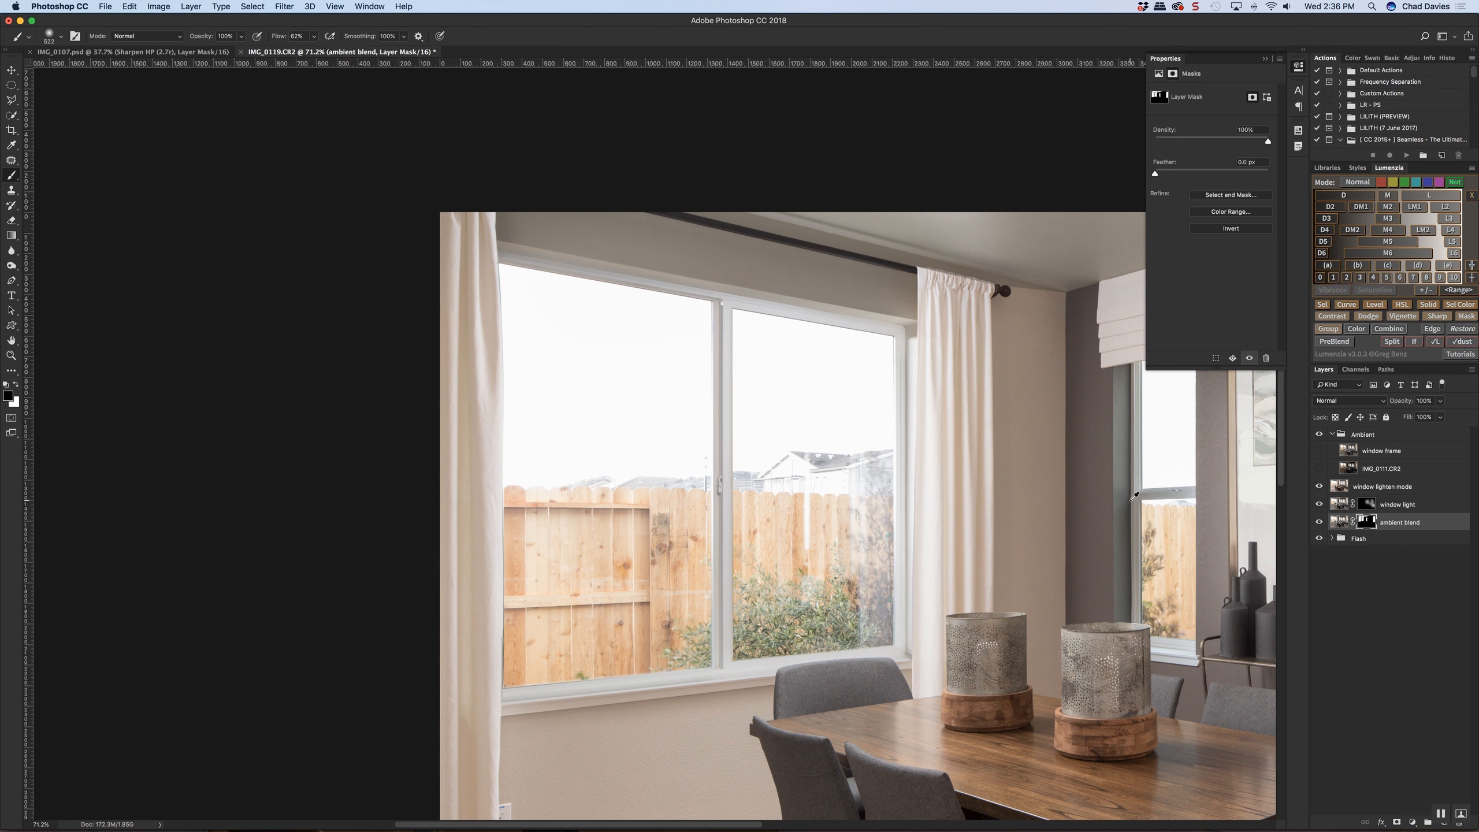
pyautogui.scroll(-5, 1131, 500)
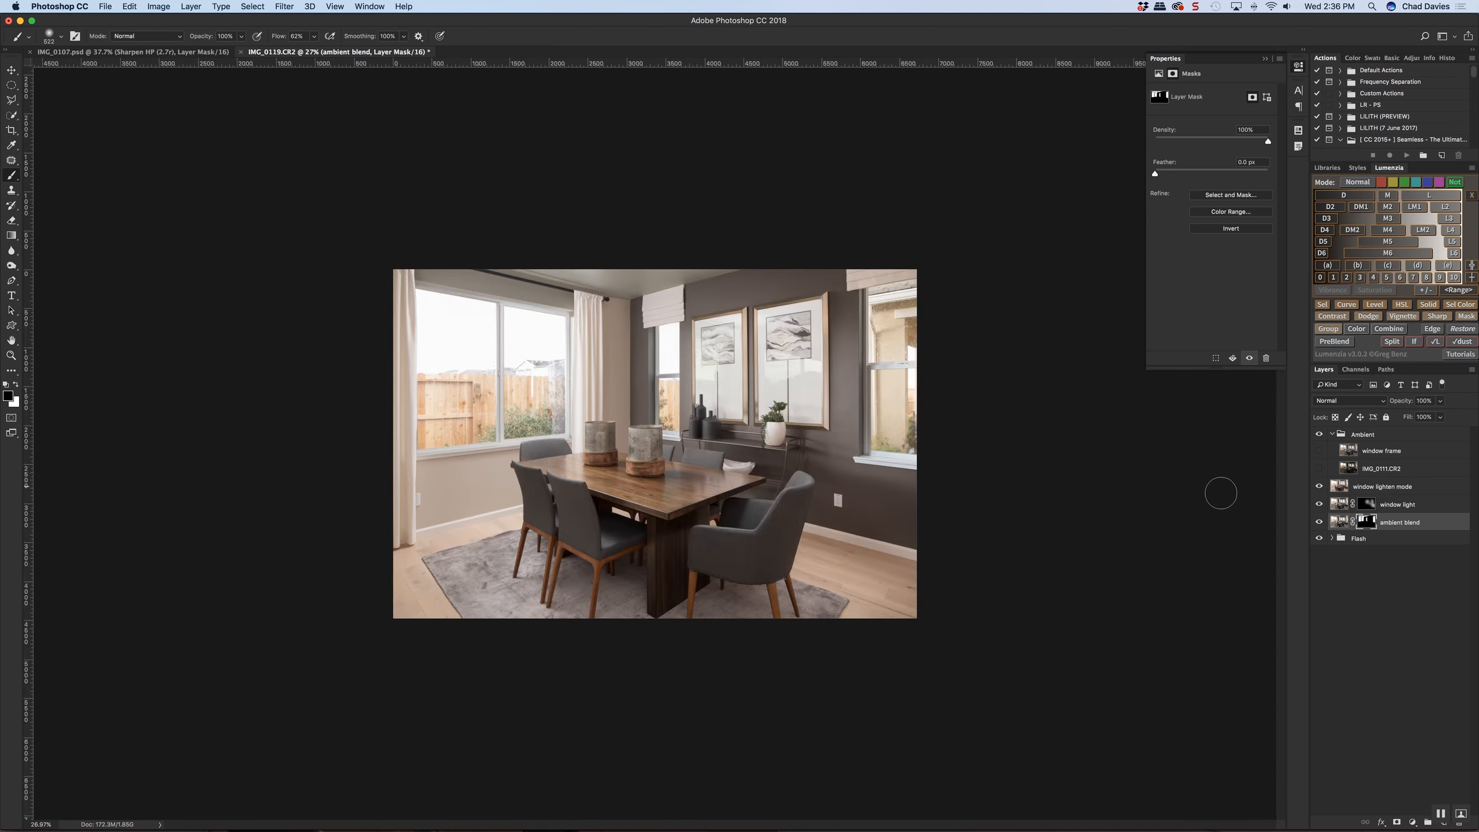
pyautogui.click(1319, 486)
pyautogui.click(1319, 487)
pyautogui.click(1320, 486)
pyautogui.click(1320, 486)
# Add a layer mask to the window lighten mode layer and, with a rectangular selection, black out the side containing the large window
pyautogui.click(1369, 494)
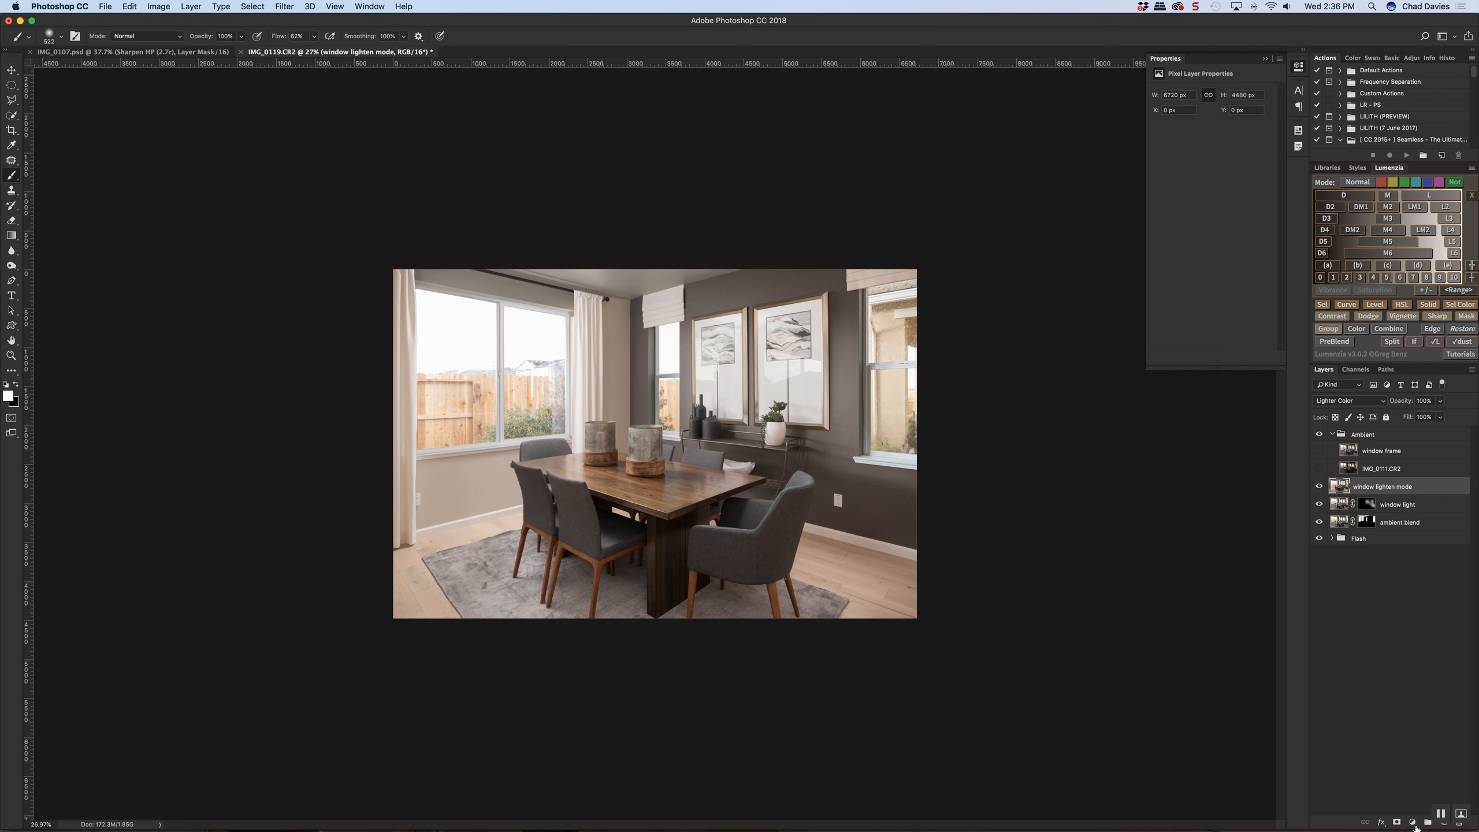
pyautogui.click(1396, 823)
pyautogui.click(11, 86)
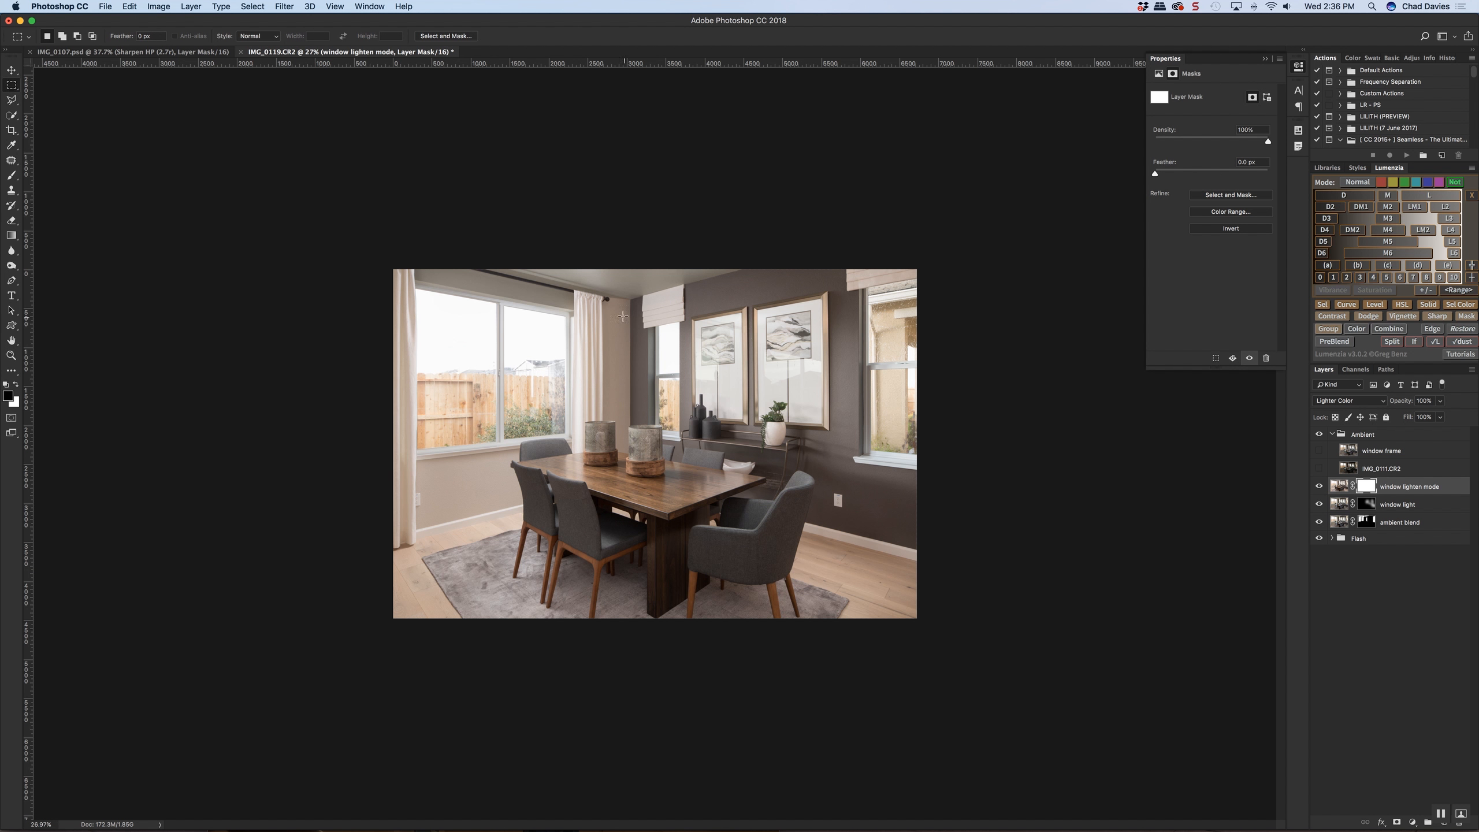
pyautogui.moveTo(622, 271); pyautogui.dragTo(1008, 582)
pyautogui.click(1397, 822)
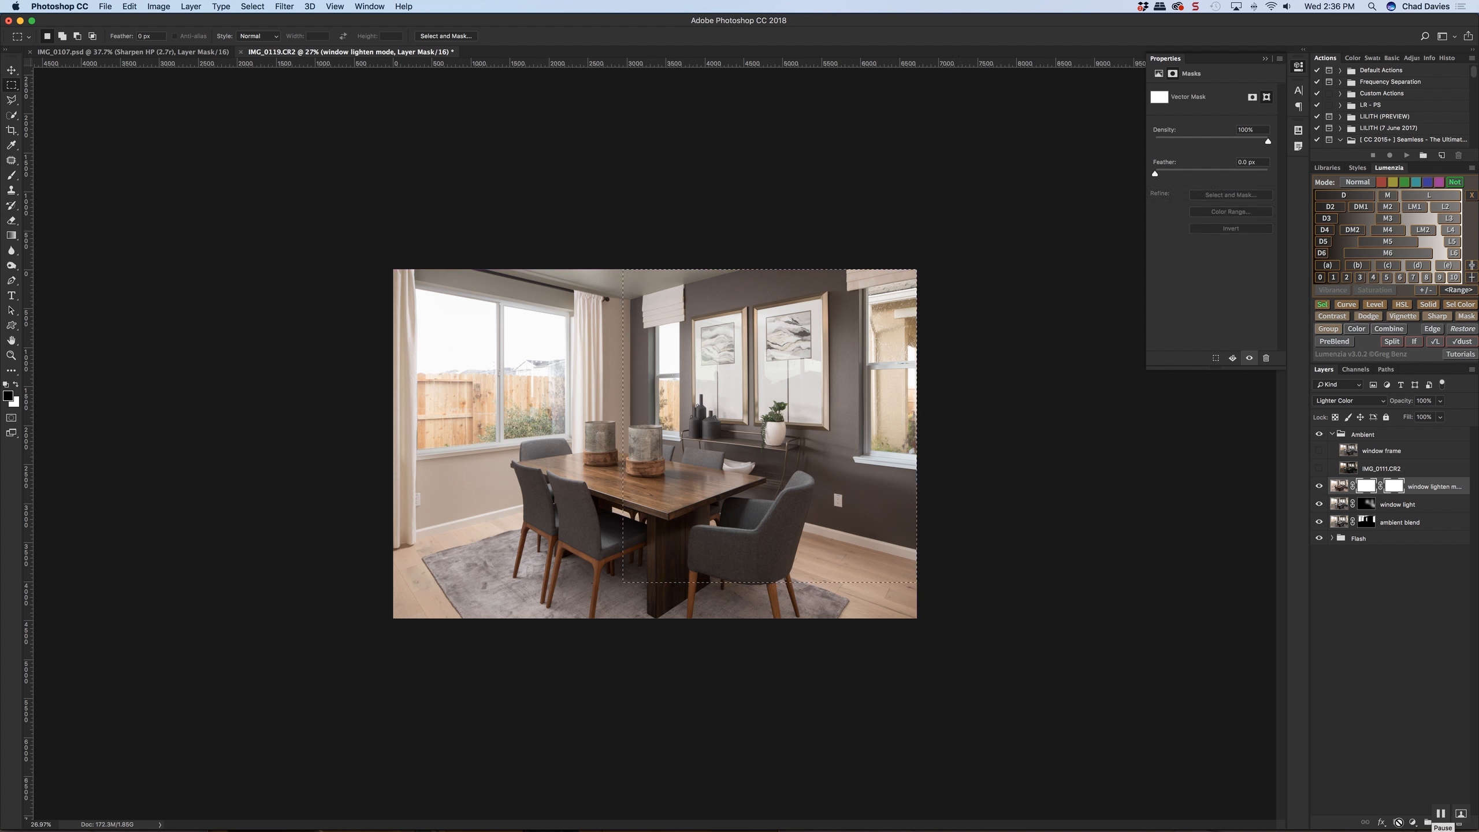
pyautogui.press('super+z')
pyautogui.hotkey('alt', 'BackSpace')
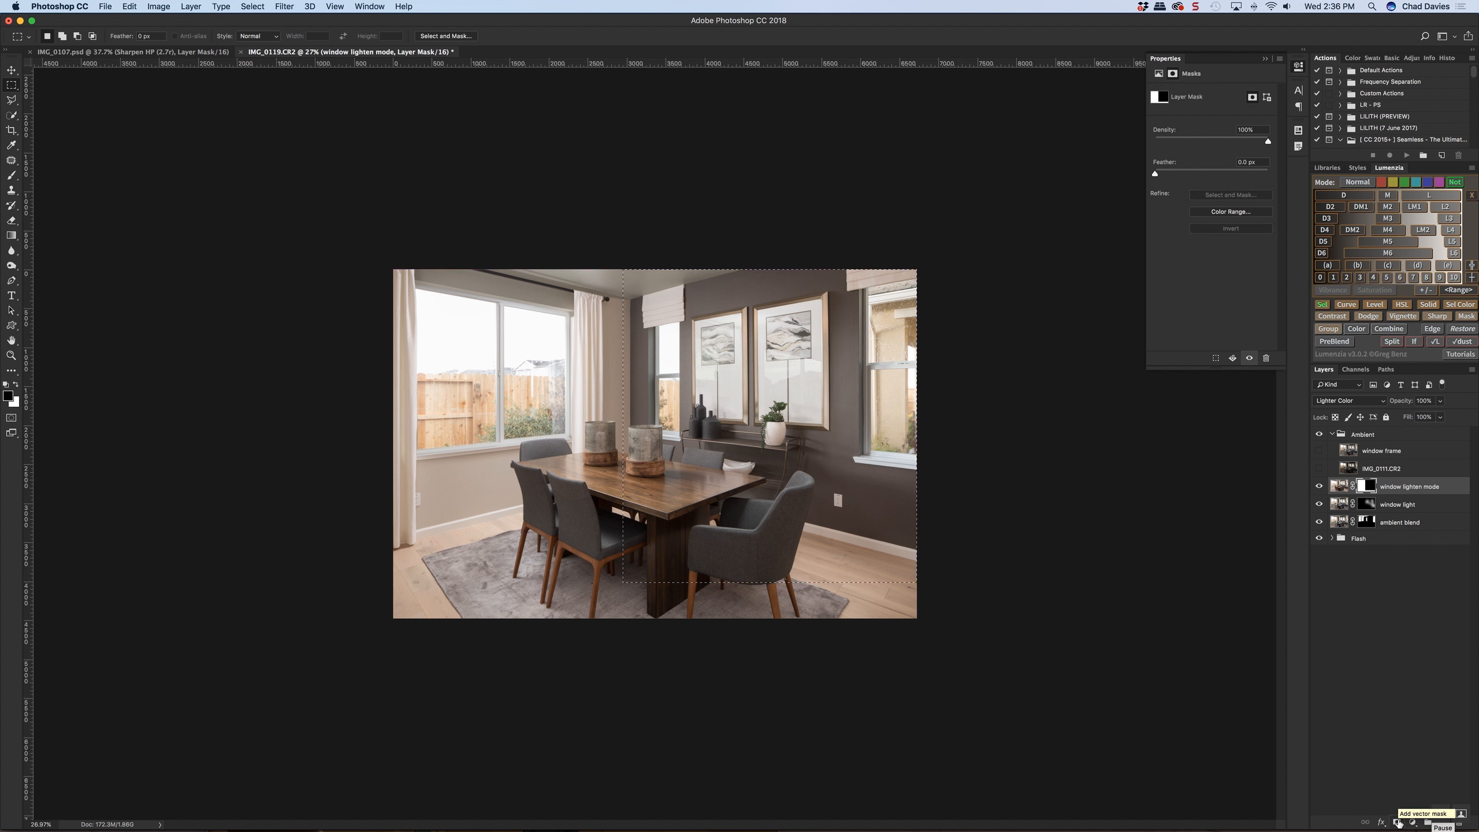
pyautogui.press('super+d')
pyautogui.press('super+i')
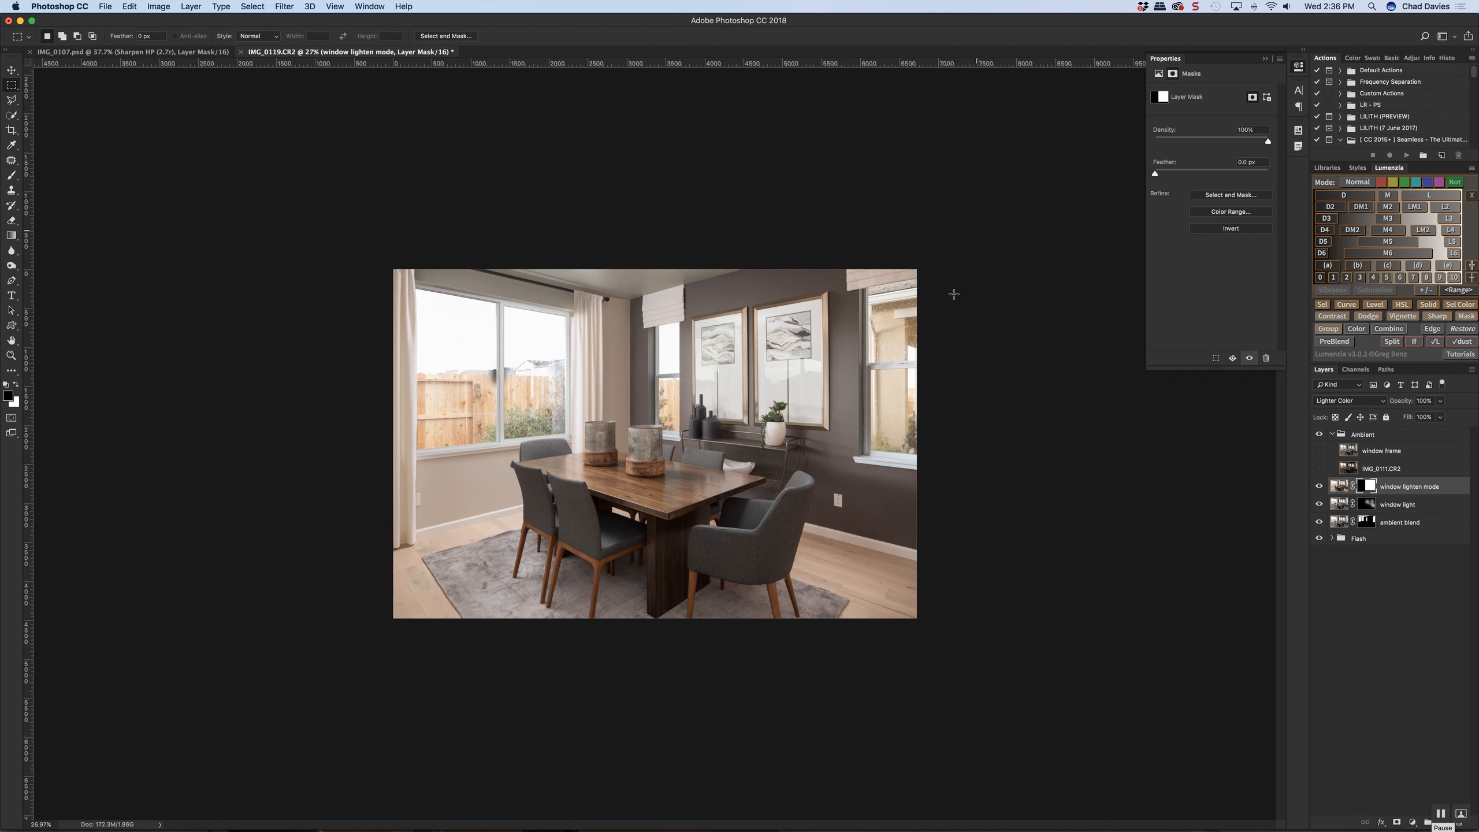
pyautogui.click(1366, 522)
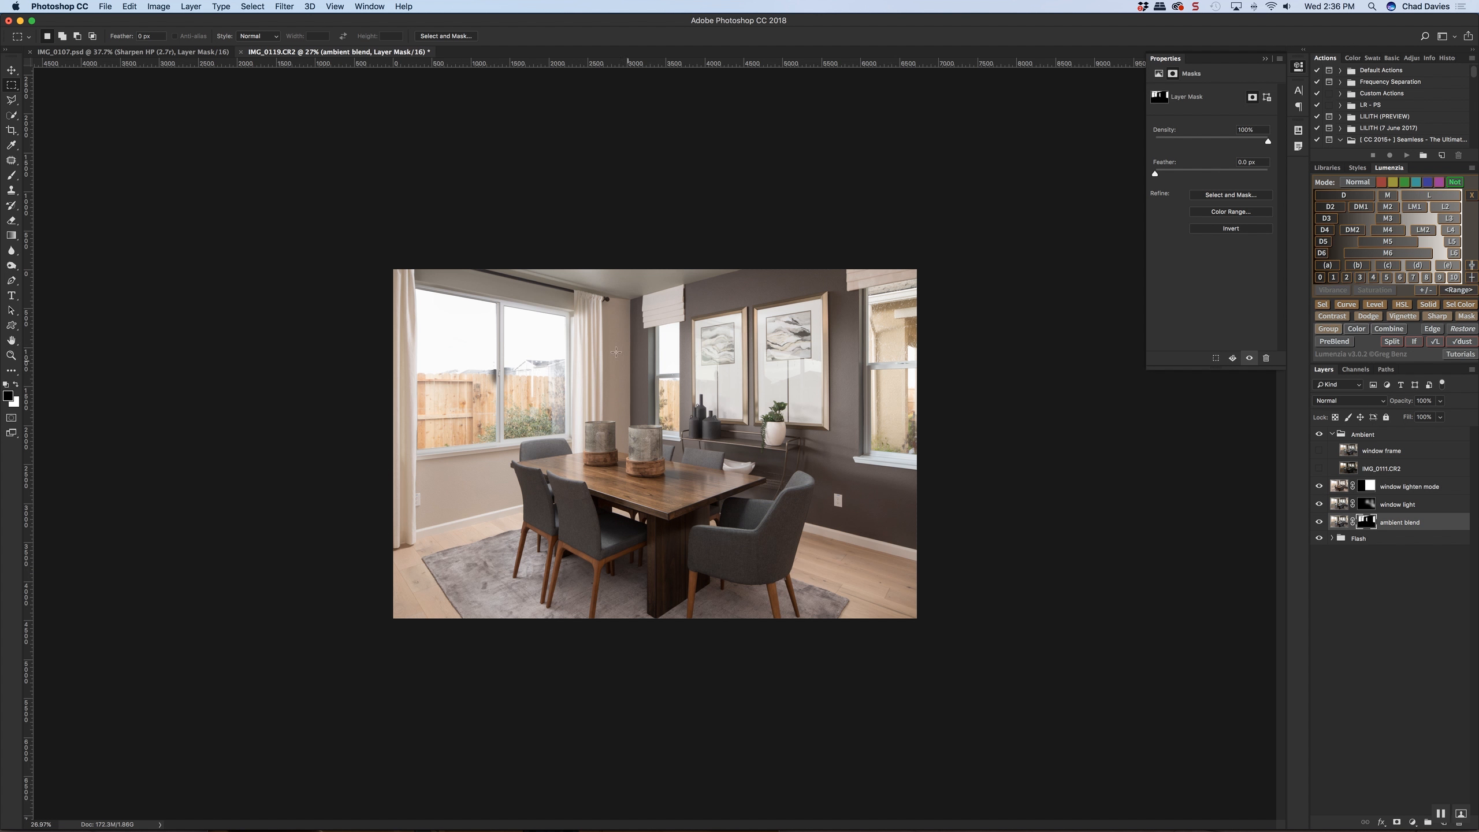
pyautogui.scroll(5, 598, 313)
pyautogui.press('b')
pyautogui.moveTo(528, 192); pyautogui.dragTo(537, 208)
pyautogui.click(539, 205)
pyautogui.press('super+z')
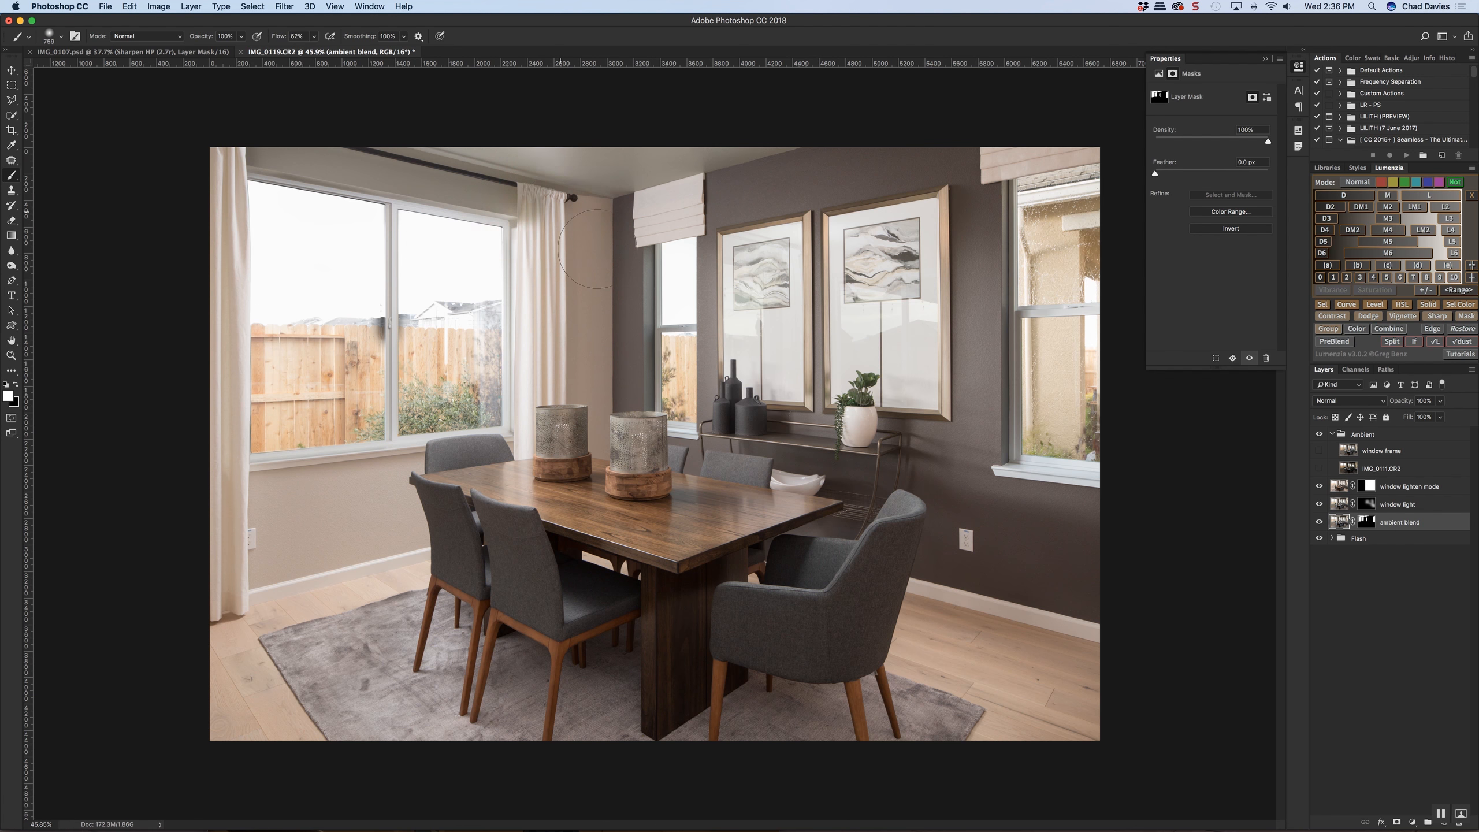
pyautogui.press('x')
pyautogui.click(548, 218)
pyautogui.press('super+z')
pyautogui.moveTo(541, 212); pyautogui.dragTo(506, 235)
pyautogui.click(523, 237)
pyautogui.press('super+z')
pyautogui.click(537, 207)
pyautogui.press('super+z')
# Activate the ambient blend layer's mask and step back through the misplaced brush strokes
pyautogui.keyDown('shift'); pyautogui.click(1361, 526); pyautogui.keyUp('shift')
pyautogui.keyDown('shift'); pyautogui.click(1361, 525); pyautogui.keyUp('shift')
pyautogui.click(1365, 526)
pyautogui.press('alt+super+z')
pyautogui.press('alt+super+z')
# Paint black on the ambient blend mask over the tops of the large window's right and left curtains
pyautogui.moveTo(528, 214)
pyautogui.mouseDown()
pyautogui.moveTo(543, 215)
pyautogui.moveTo(508, 214)
pyautogui.mouseUp()
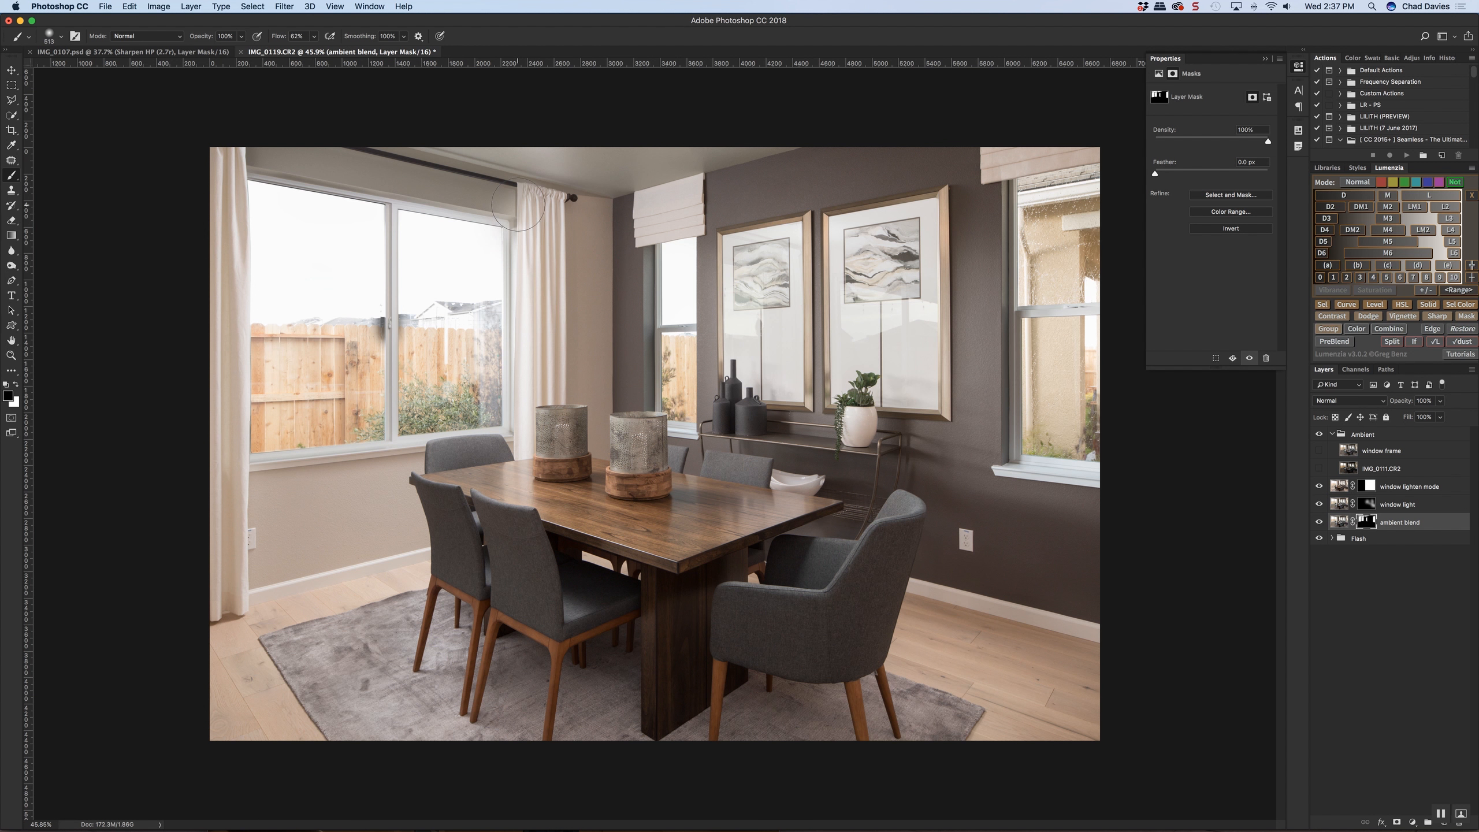
pyautogui.click(528, 206)
pyautogui.keyDown('shift'); pyautogui.click(262, 159); pyautogui.keyUp('shift')
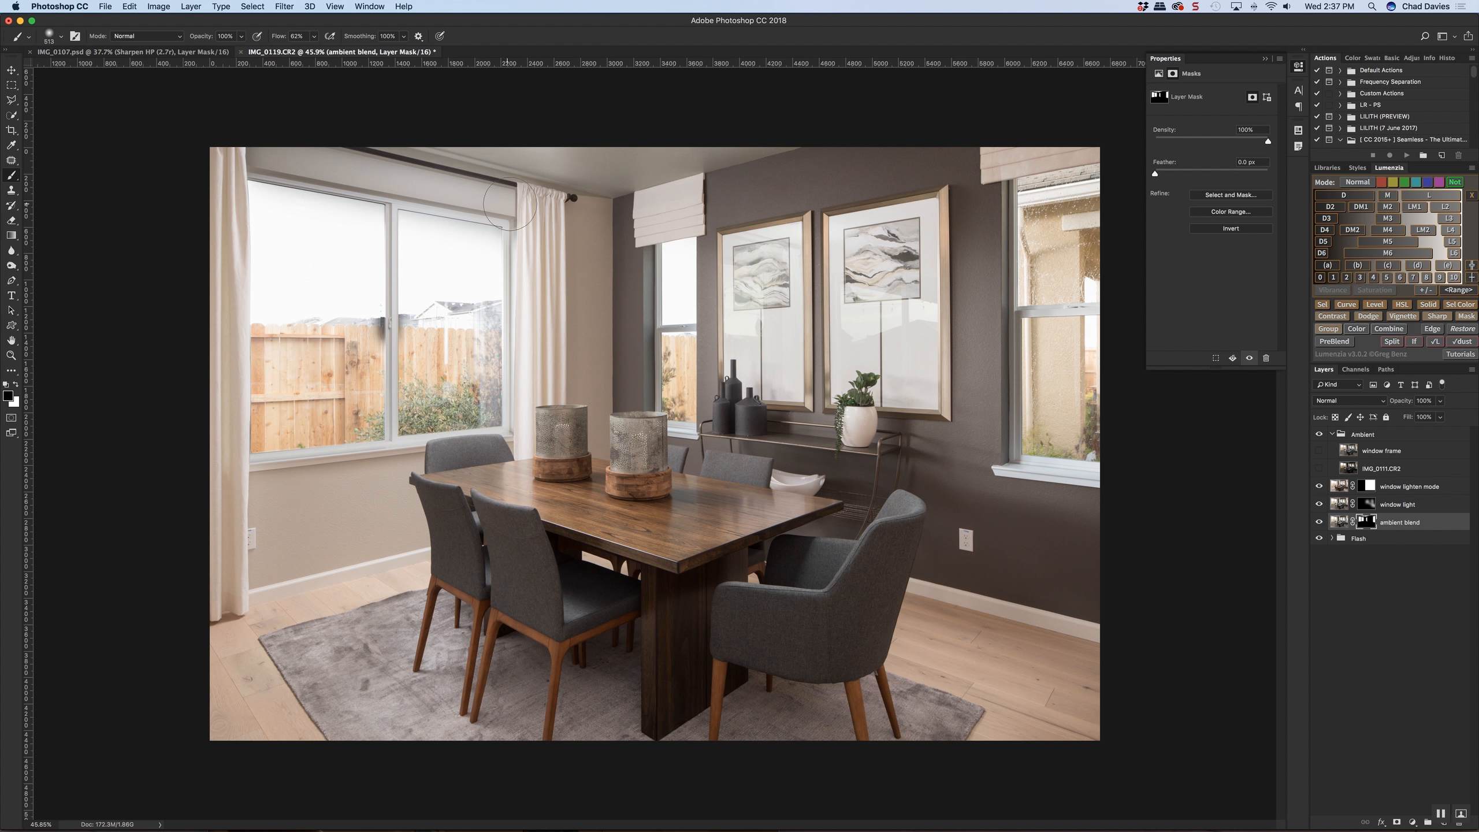
pyautogui.press('alt+super+z')
pyautogui.moveTo(527, 197); pyautogui.dragTo(535, 197)
pyautogui.click(535, 197)
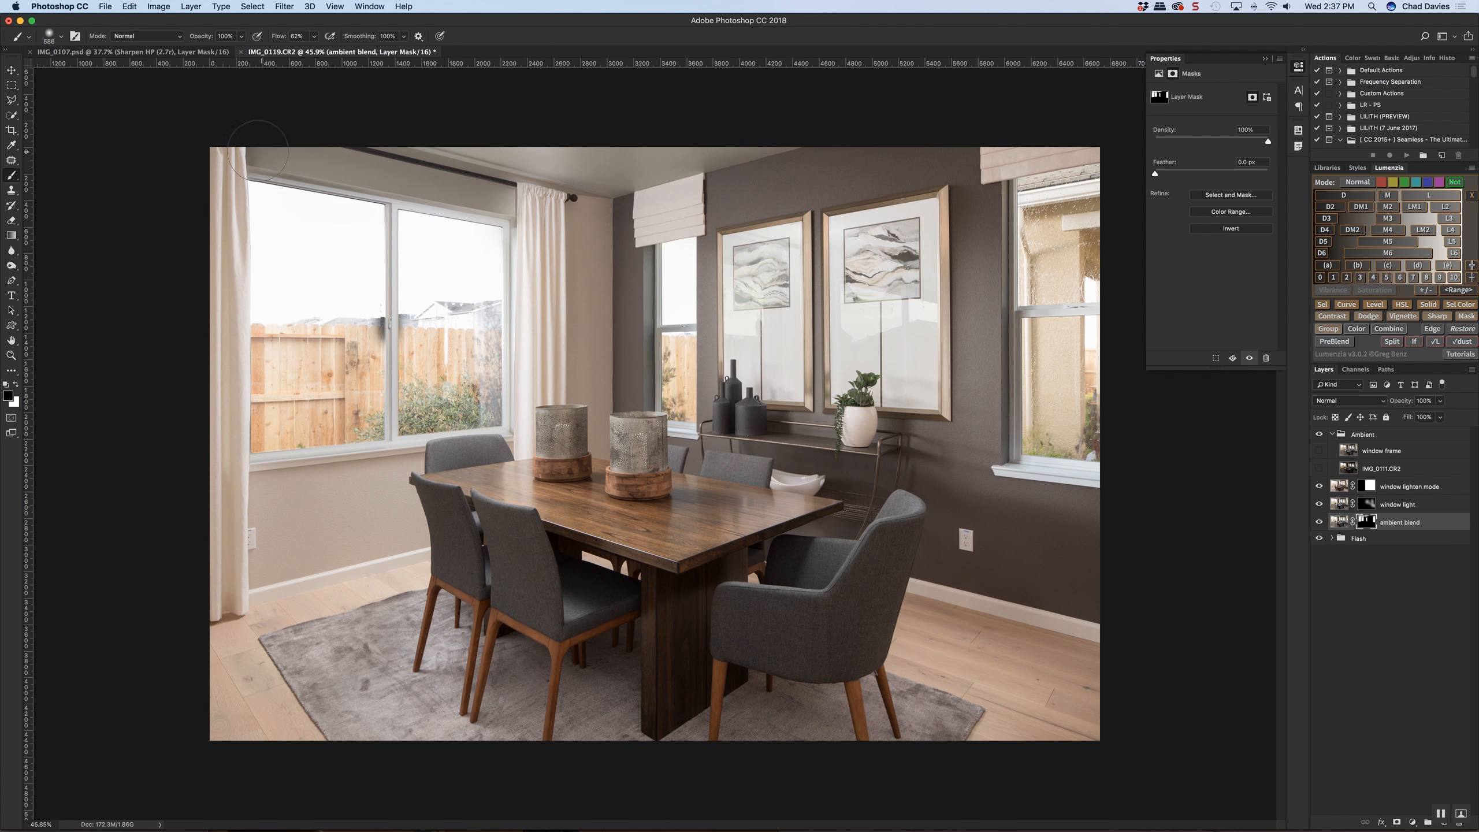
pyautogui.keyDown('shift'); pyautogui.click(249, 141); pyautogui.keyUp('shift')
pyautogui.press('super+z')
pyautogui.press('super+z')
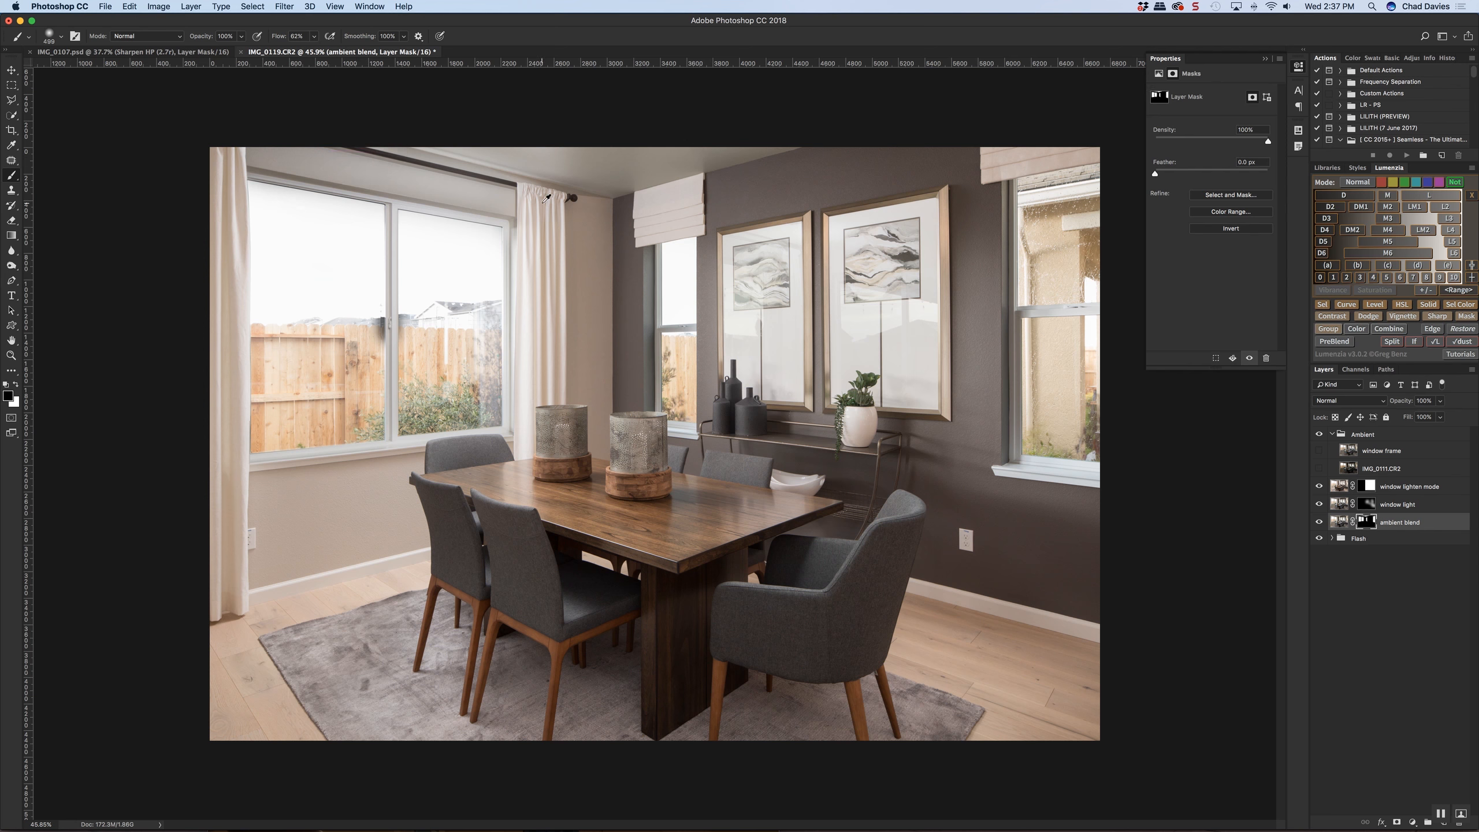
# Refine the ambient blend mask around the right curtain's top and the adjoining wall with large black and white brush strokes
pyautogui.scroll(5, 546, 199)
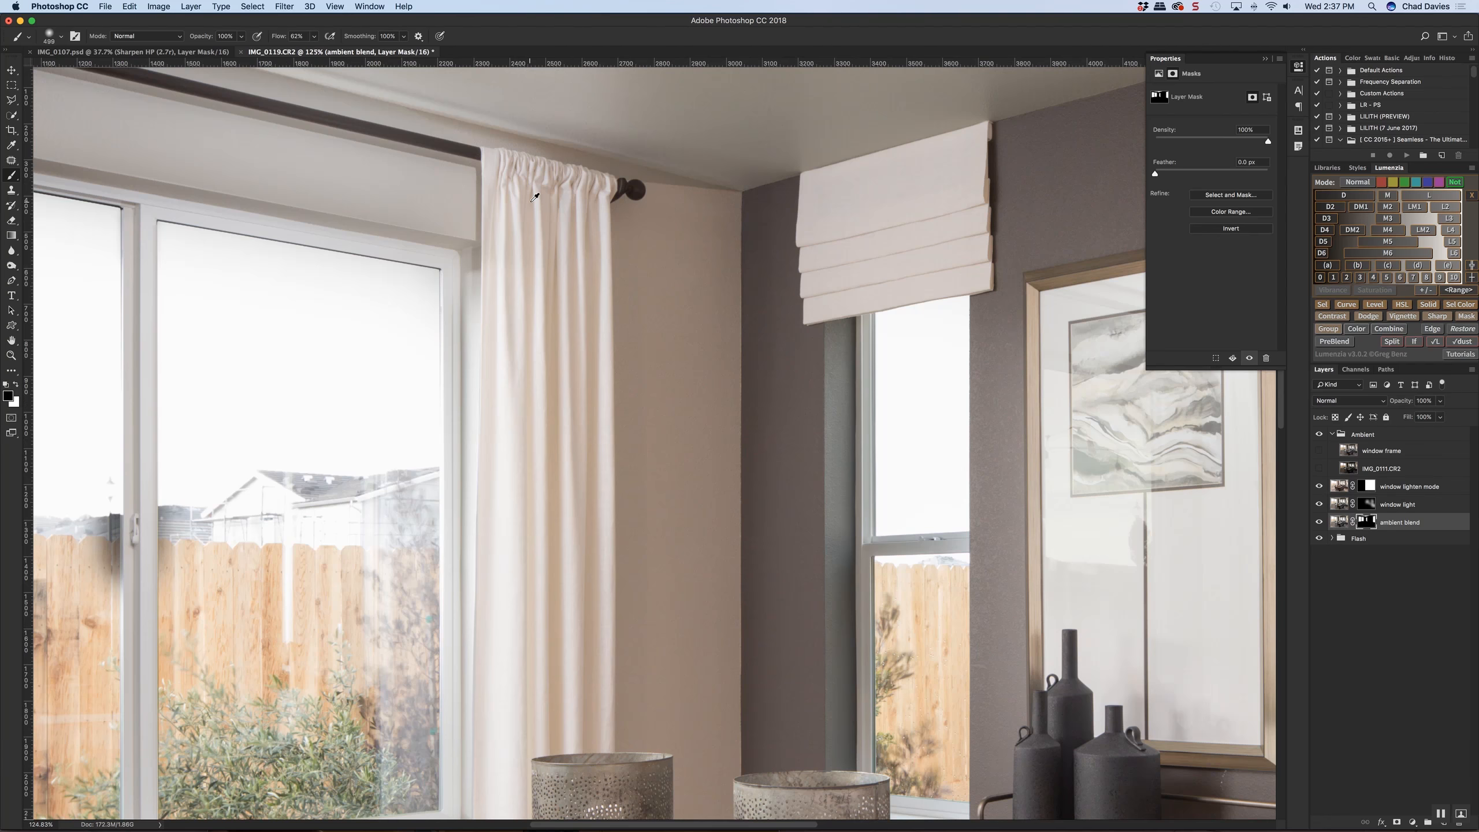
pyautogui.scroll(-5, 535, 198)
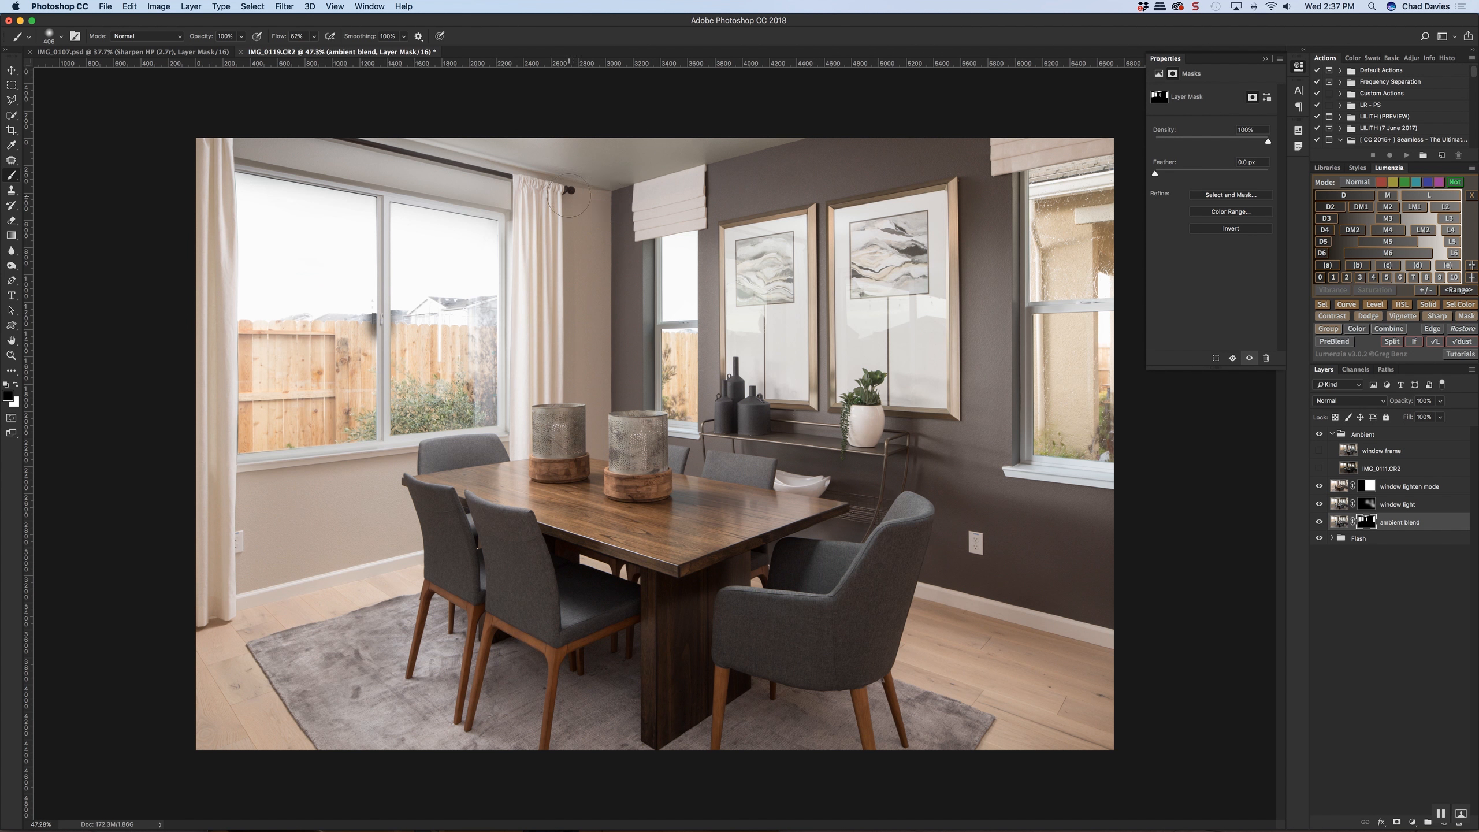
pyautogui.moveTo(585, 194)
pyautogui.keyDown('ctrl'); pyautogui.keyDown('alt'); pyautogui.mouseDown()
pyautogui.moveTo(614, 193)
pyautogui.moveTo(614, 172)
pyautogui.moveTo(653, 172)
pyautogui.moveTo(584, 208)
pyautogui.mouseUp(); pyautogui.keyUp('alt'); pyautogui.keyUp('ctrl')
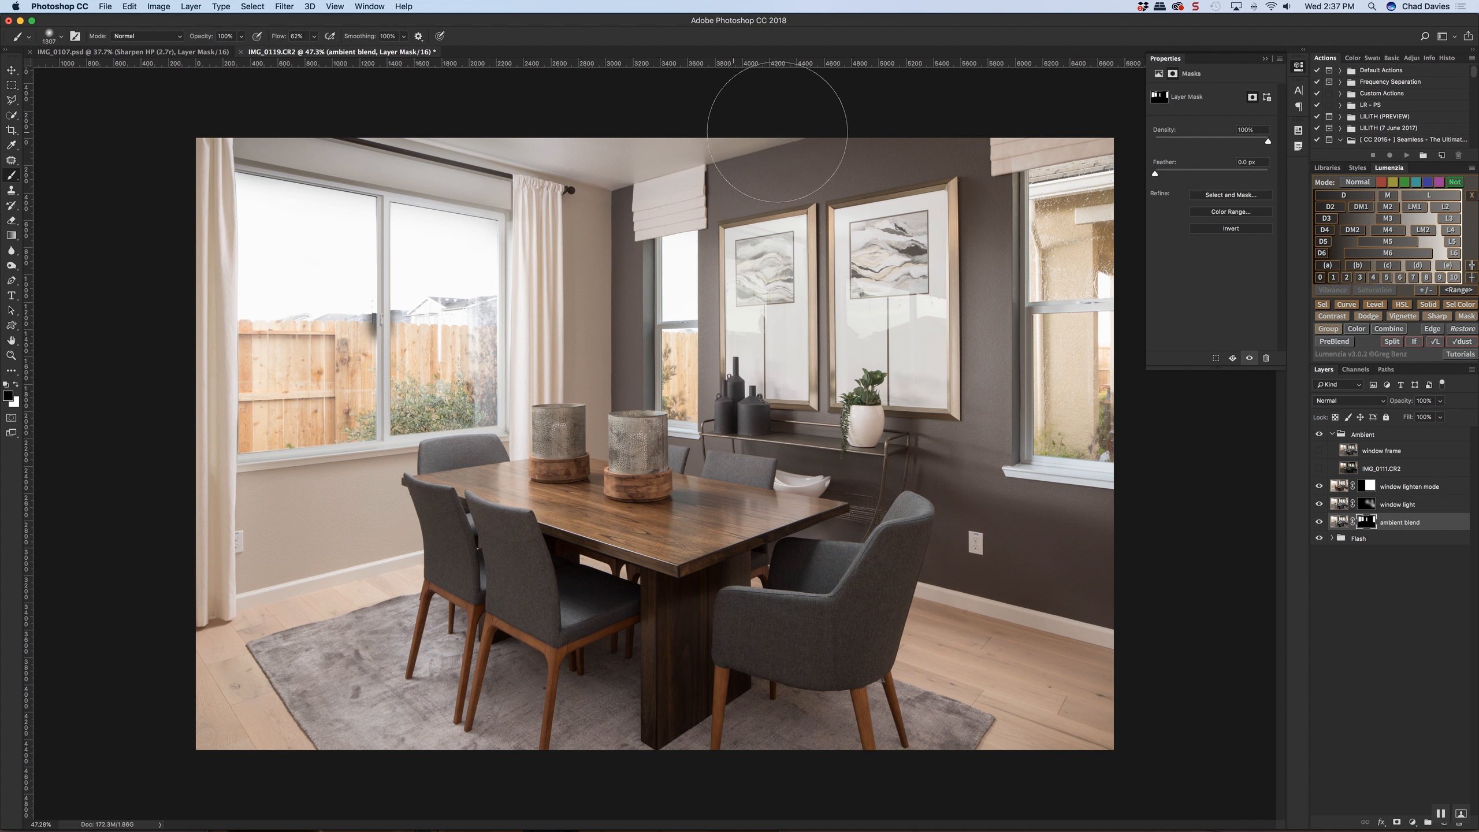
pyautogui.keyDown('ctrl'); pyautogui.keyDown('alt'); pyautogui.moveTo(526, 171); pyautogui.dragTo(503, 171); pyautogui.keyUp('alt'); pyautogui.keyUp('ctrl')
pyautogui.press('x')
pyautogui.scroll(-5, 457, 143)
pyautogui.moveTo(522, 257)
pyautogui.keyDown('ctrl'); pyautogui.keyDown('alt'); pyautogui.mouseDown()
pyautogui.moveTo(540, 256)
pyautogui.moveTo(466, 259)
pyautogui.mouseUp(); pyautogui.keyUp('alt'); pyautogui.keyUp('ctrl')
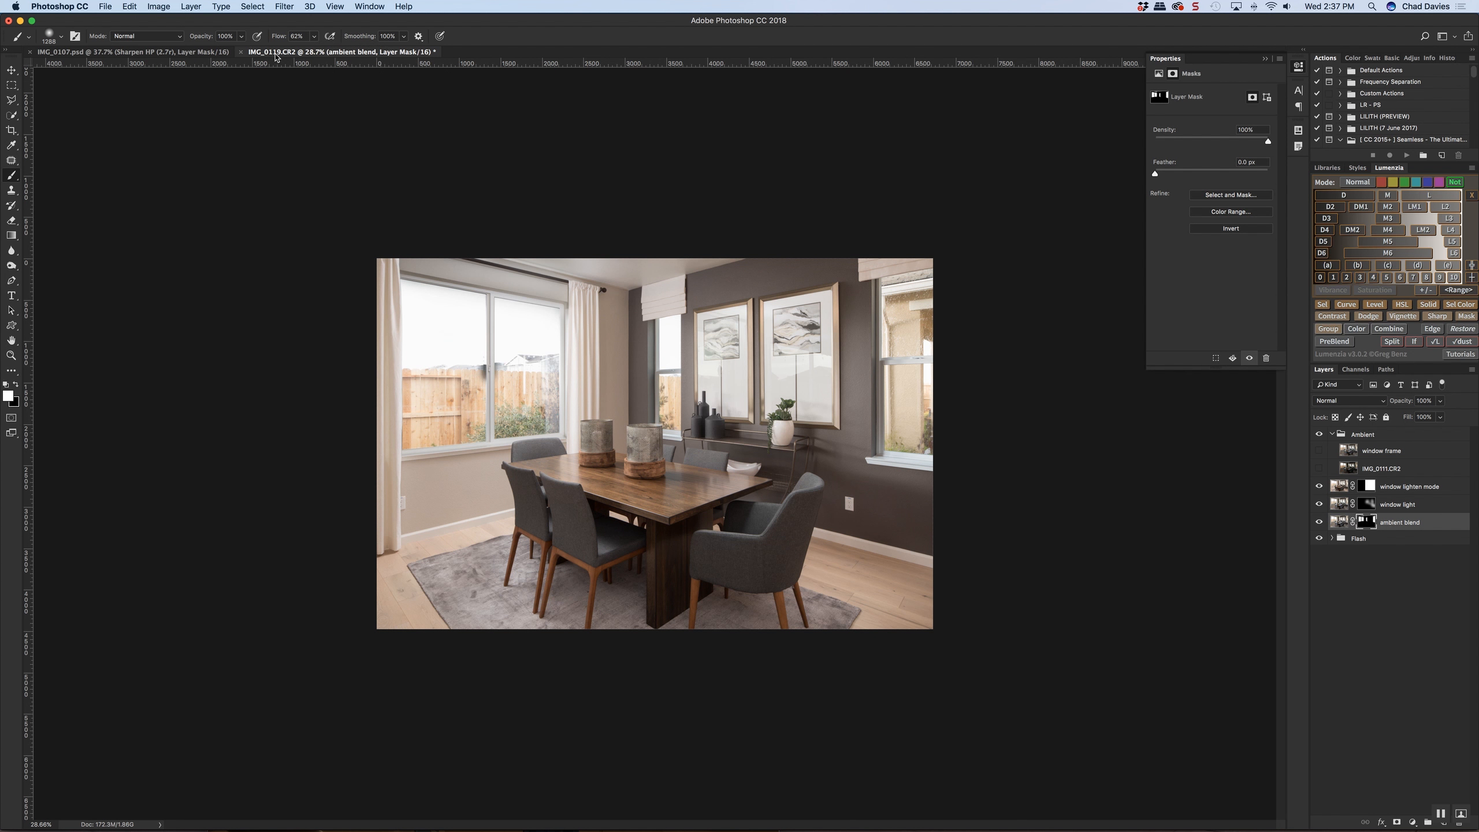
# Lower the brush flow and paint white on the ambient blend mask over the right curtain and the large window's left edge
pyautogui.moveTo(288, 39); pyautogui.dragTo(267, 41)
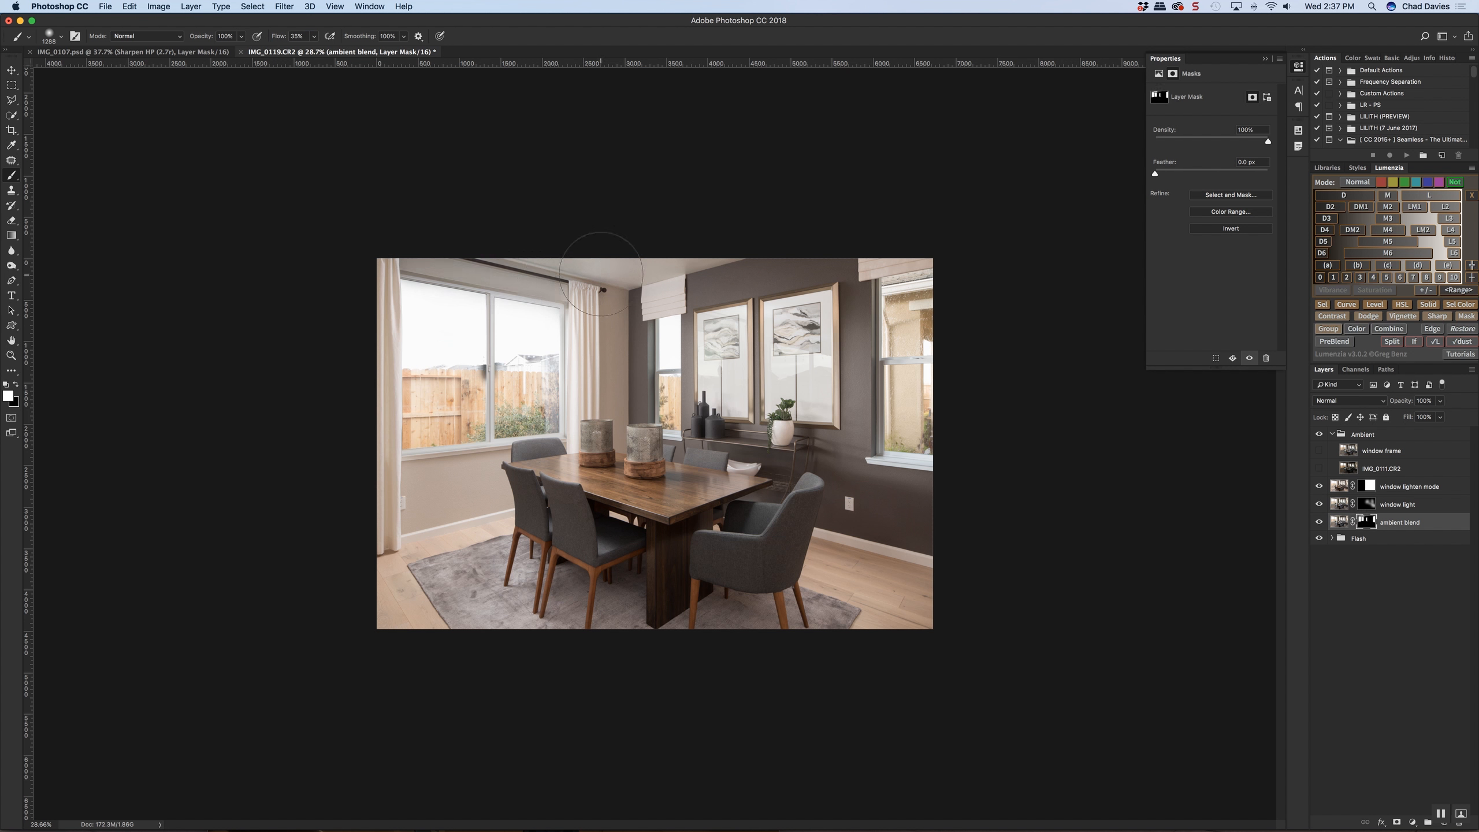
pyautogui.press('super+0')
pyautogui.moveTo(534, 205)
pyautogui.keyDown('ctrl'); pyautogui.keyDown('alt'); pyautogui.mouseDown()
pyautogui.moveTo(501, 205)
pyautogui.moveTo(499, 232)
pyautogui.mouseUp(); pyautogui.keyUp('alt'); pyautogui.keyUp('ctrl')
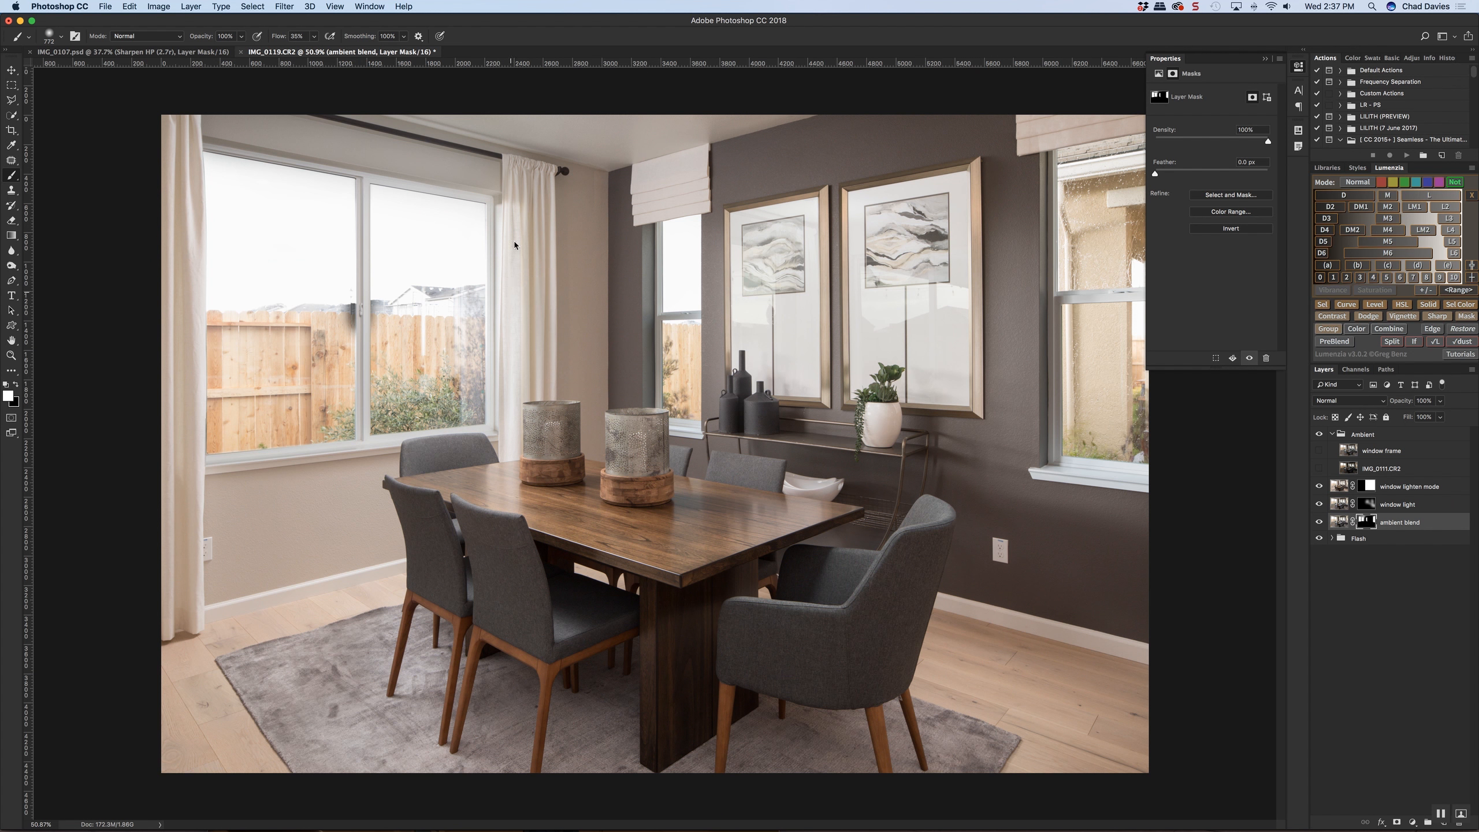
pyautogui.moveTo(211, 213)
pyautogui.keyDown('ctrl'); pyautogui.keyDown('alt'); pyautogui.mouseDown()
pyautogui.moveTo(216, 403)
pyautogui.moveTo(212, 198)
pyautogui.mouseUp(); pyautogui.keyUp('alt'); pyautogui.keyUp('ctrl')
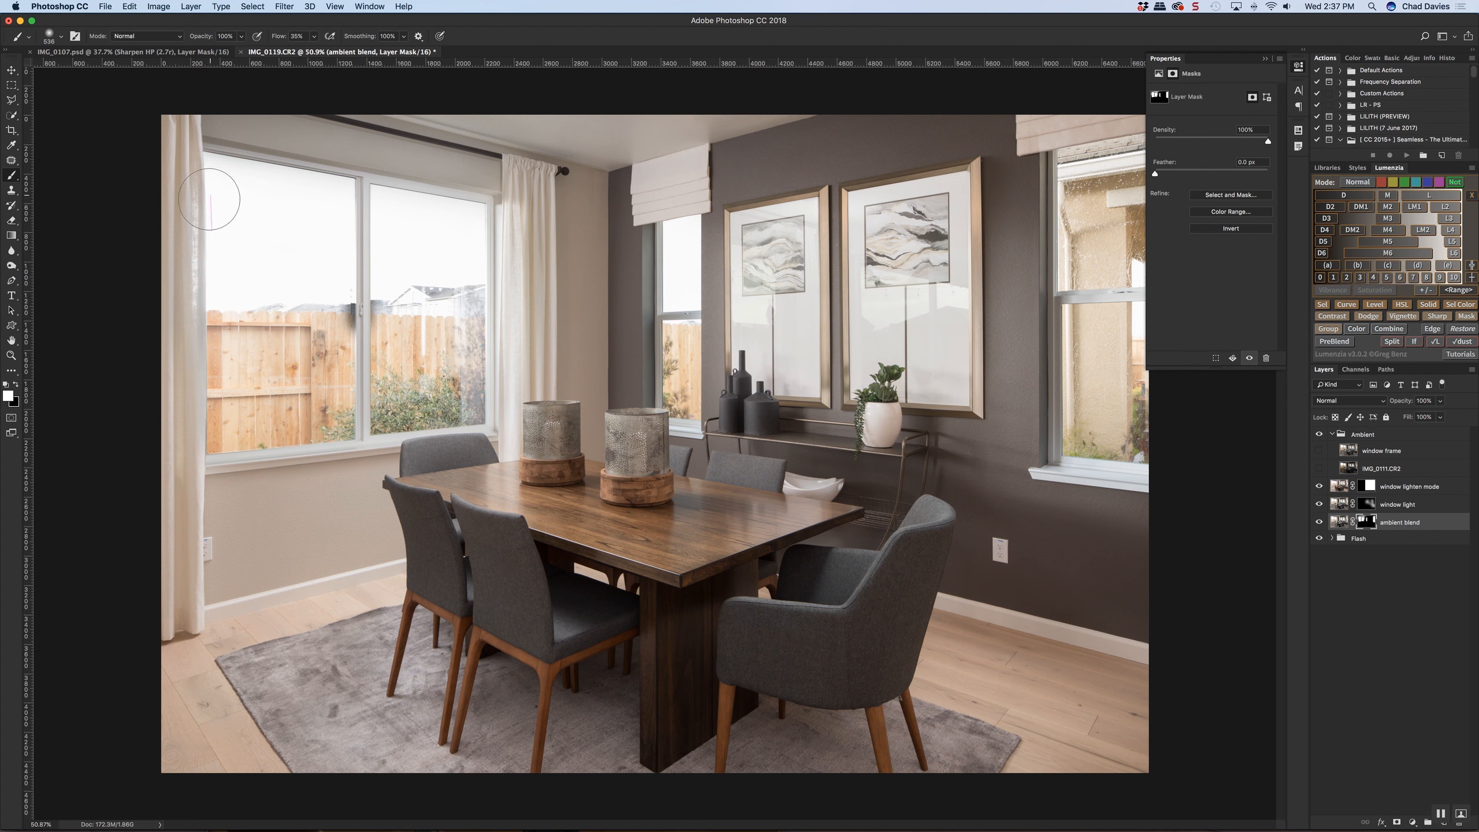
# Paint black on the ambient blend mask along the left curtain's inner edge and the large window's lower left corner
pyautogui.press('x')
pyautogui.keyDown('ctrl'); pyautogui.keyDown('alt'); pyautogui.moveTo(196, 342); pyautogui.dragTo(192, 343); pyautogui.keyUp('alt'); pyautogui.keyUp('ctrl')
pyautogui.keyDown('ctrl'); pyautogui.keyDown('alt'); pyautogui.moveTo(227, 438); pyautogui.dragTo(220, 438); pyautogui.keyUp('alt'); pyautogui.keyUp('ctrl')
pyautogui.press('x')
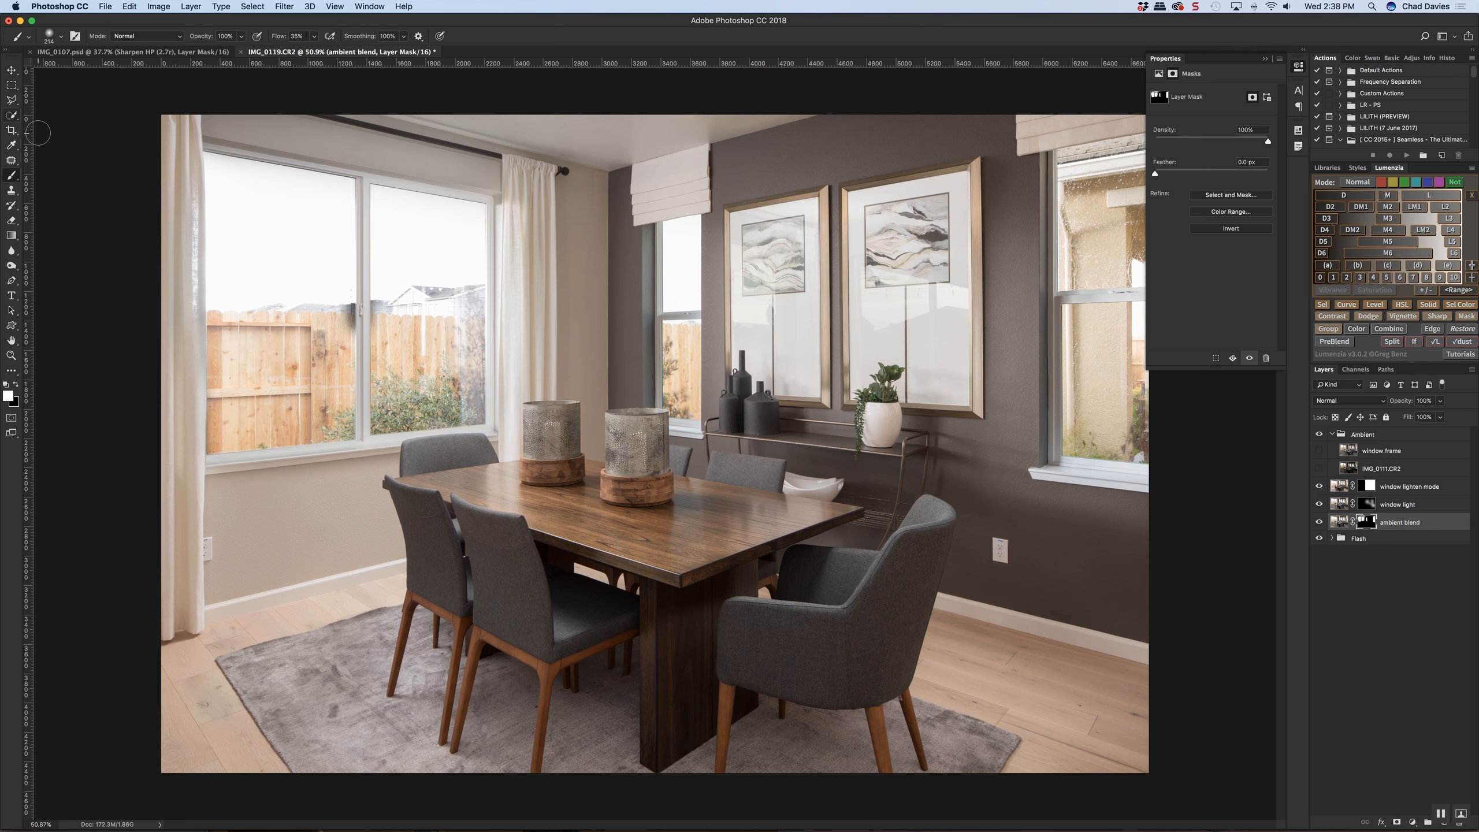
# Outline the dark patch in the large window's left pane with the Polygonal Lasso and fill it with white on the ambient blend mask
pyautogui.click(12, 103)
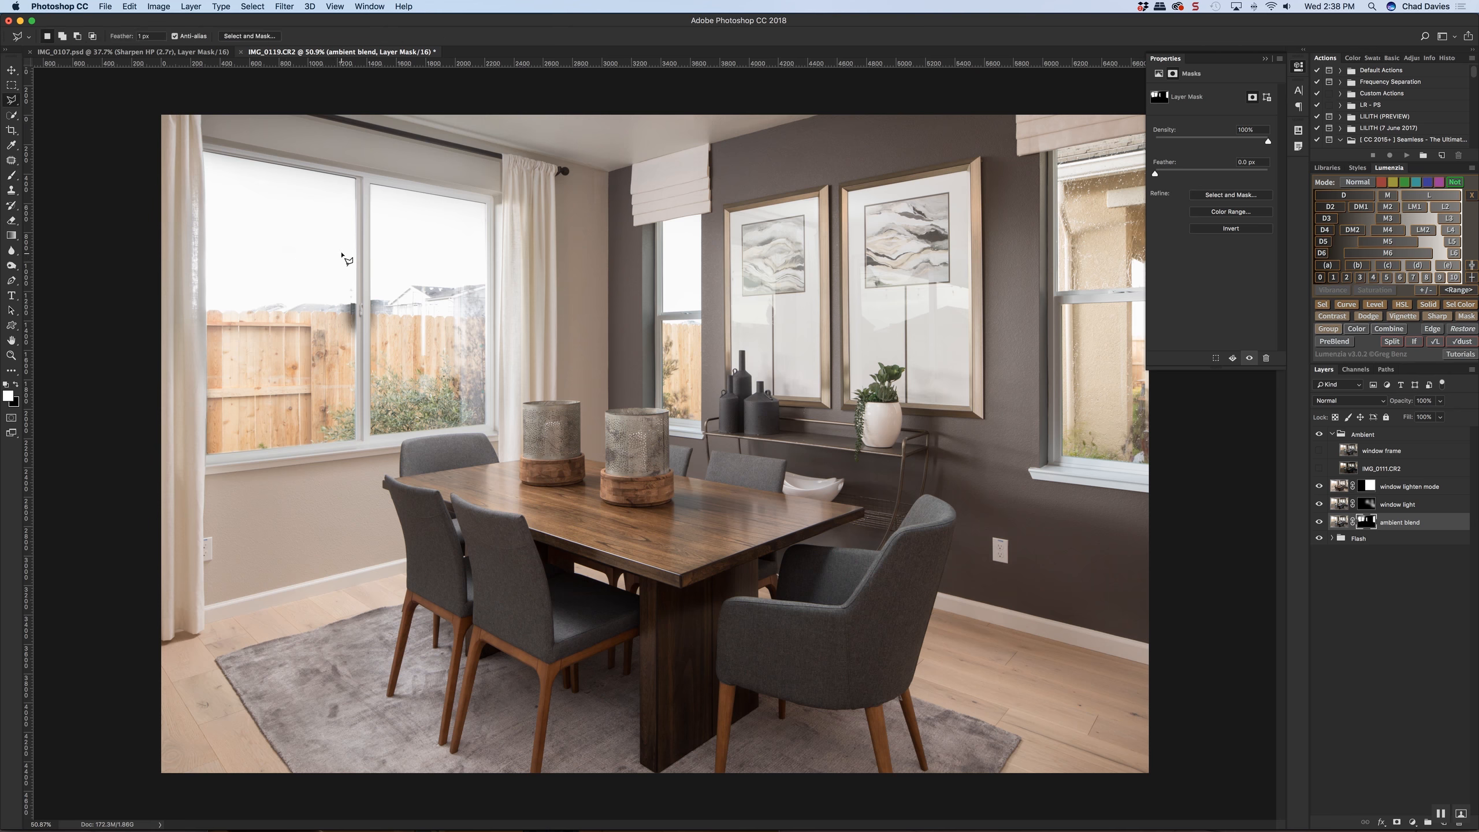
pyautogui.scroll(3, 345, 257)
pyautogui.click(368, 168)
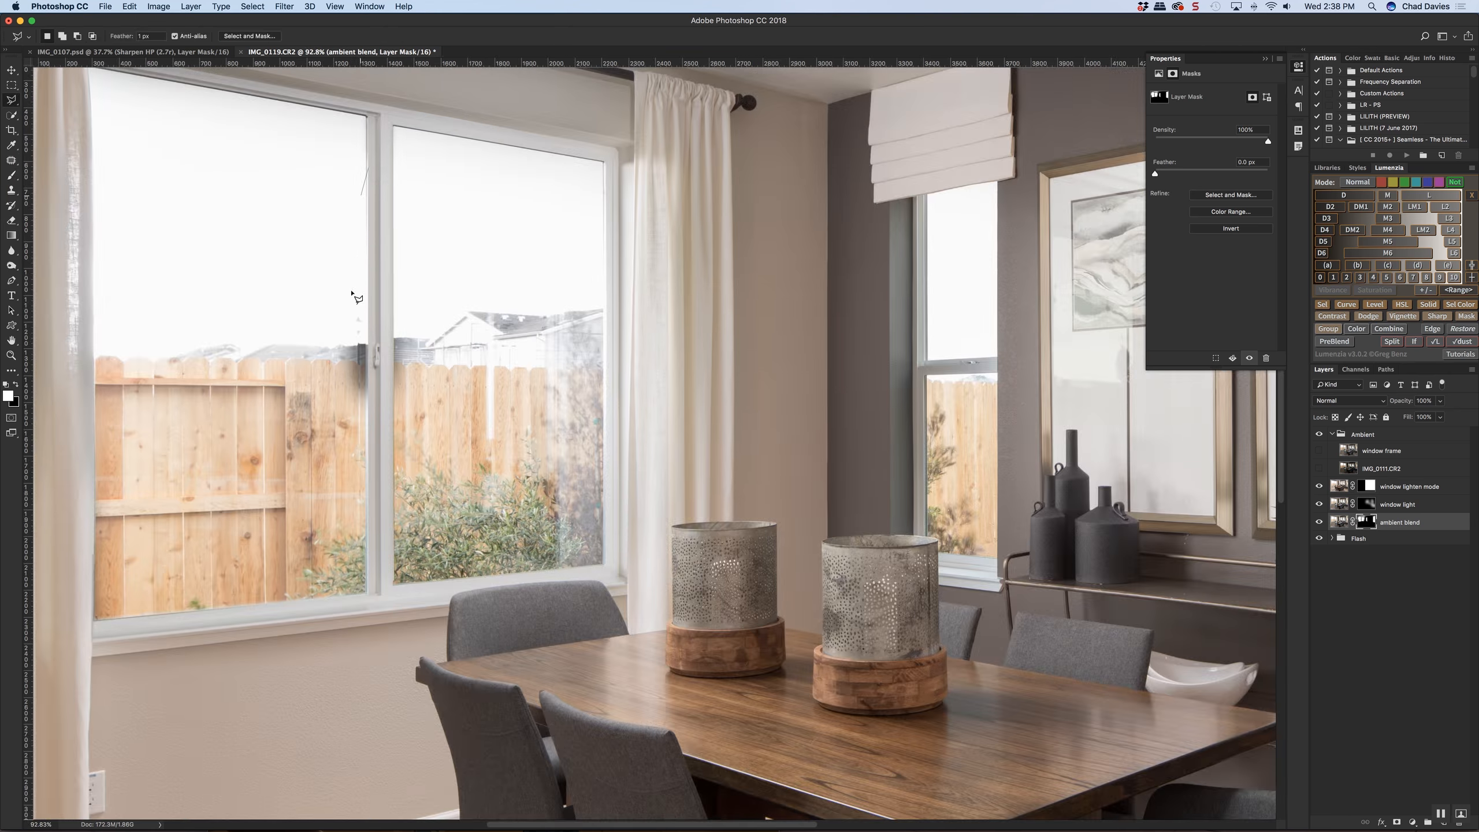
pyautogui.click(368, 488)
pyautogui.click(244, 500)
pyautogui.click(180, 349)
pyautogui.doubleClick(202, 271)
pyautogui.press('BackSpace')
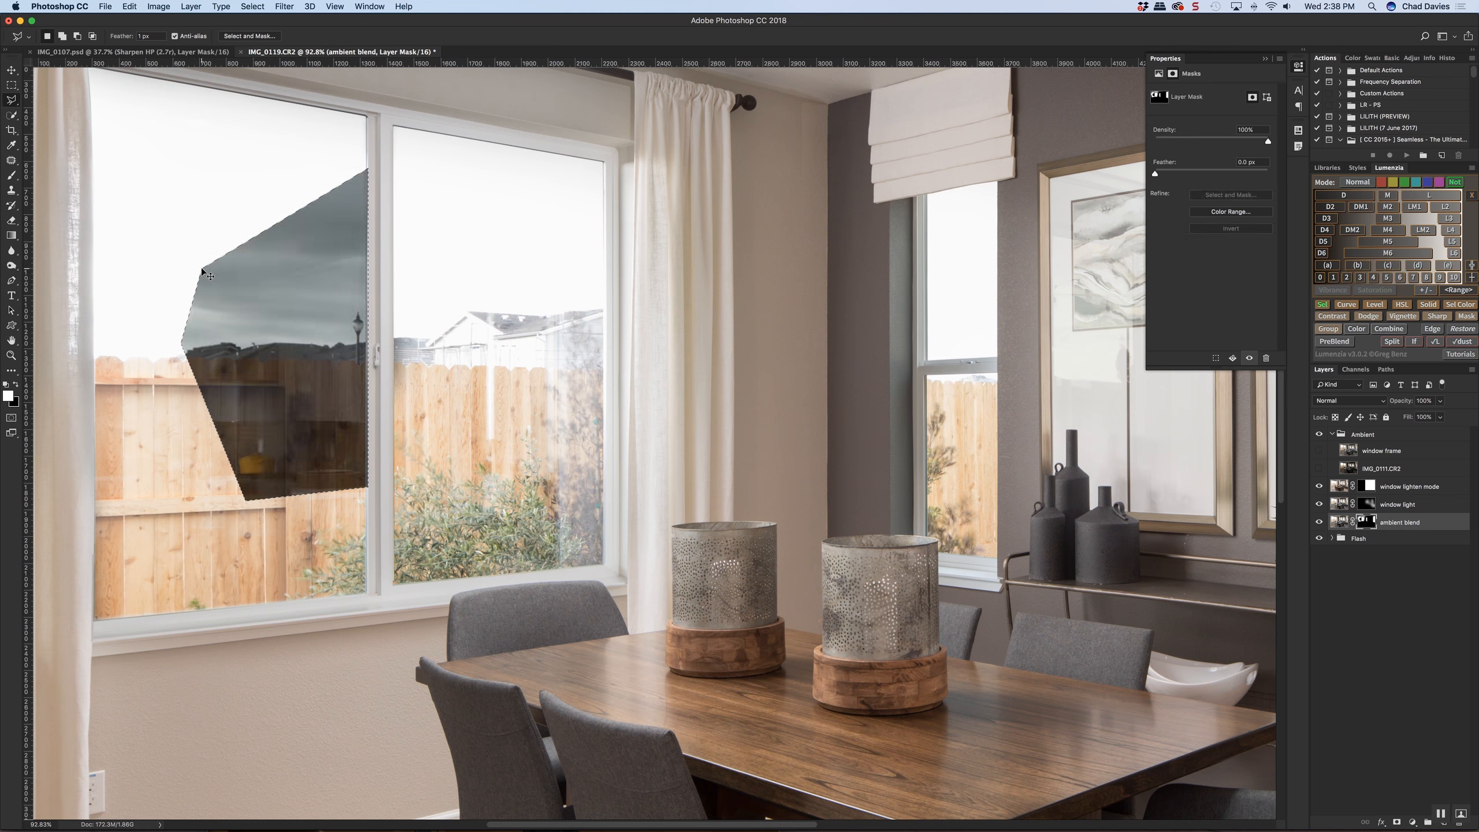
pyautogui.hotkey('alt', 'BackSpace')
pyautogui.press('super+d')
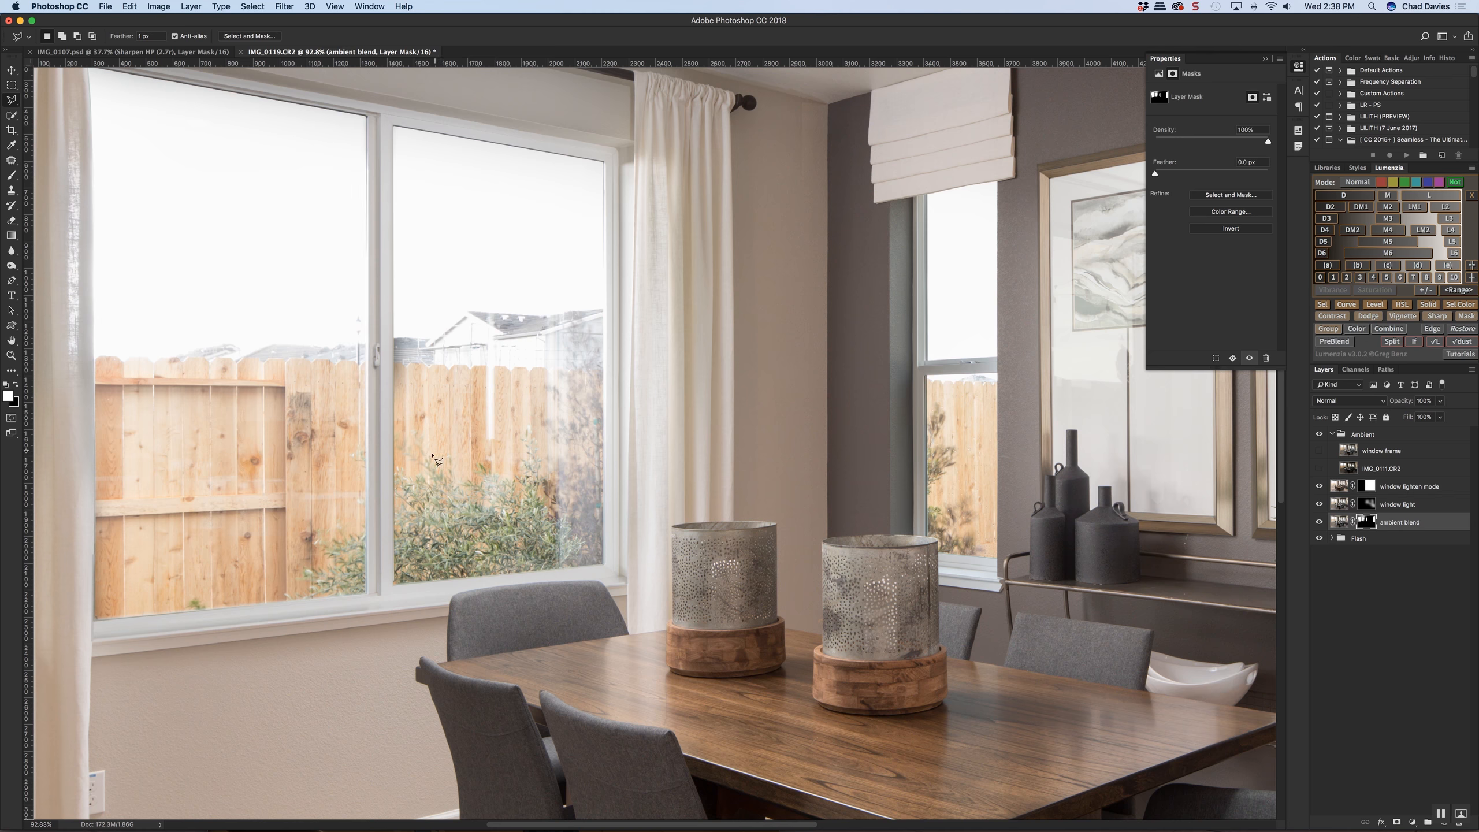
# Outline the area beside the centre frame in the large window's right pane, fill it with white on the mask, and deselect
pyautogui.click(395, 504)
pyautogui.click(395, 165)
pyautogui.click(527, 211)
pyautogui.click(548, 404)
pyautogui.hotkey('alt', 'BackSpace')
pyautogui.press('super+alt+d')
pyautogui.press('super+d')
pyautogui.press('super+0')
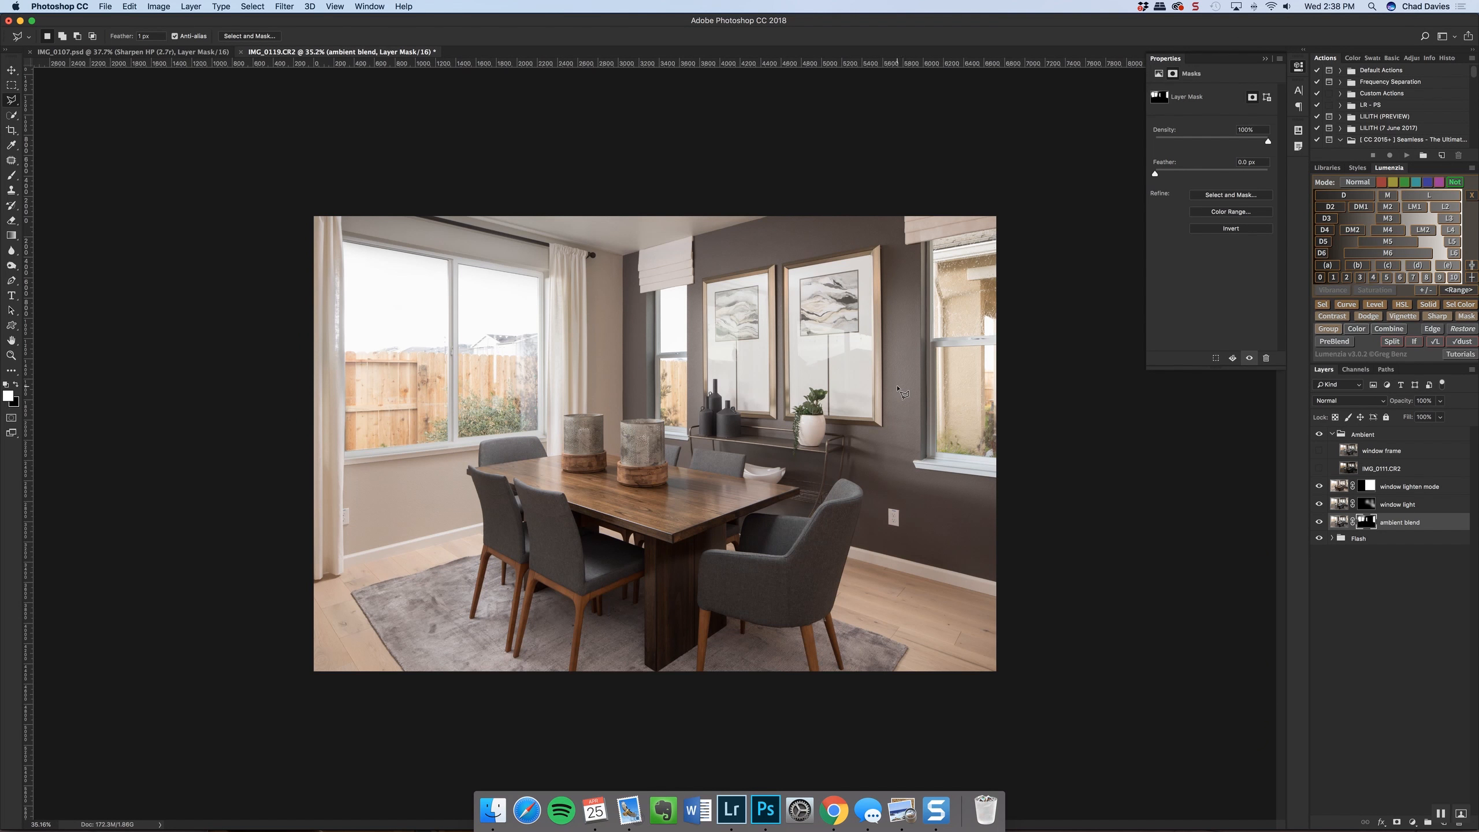
# Select the Ambient group and collapse it
pyautogui.click(1332, 435)
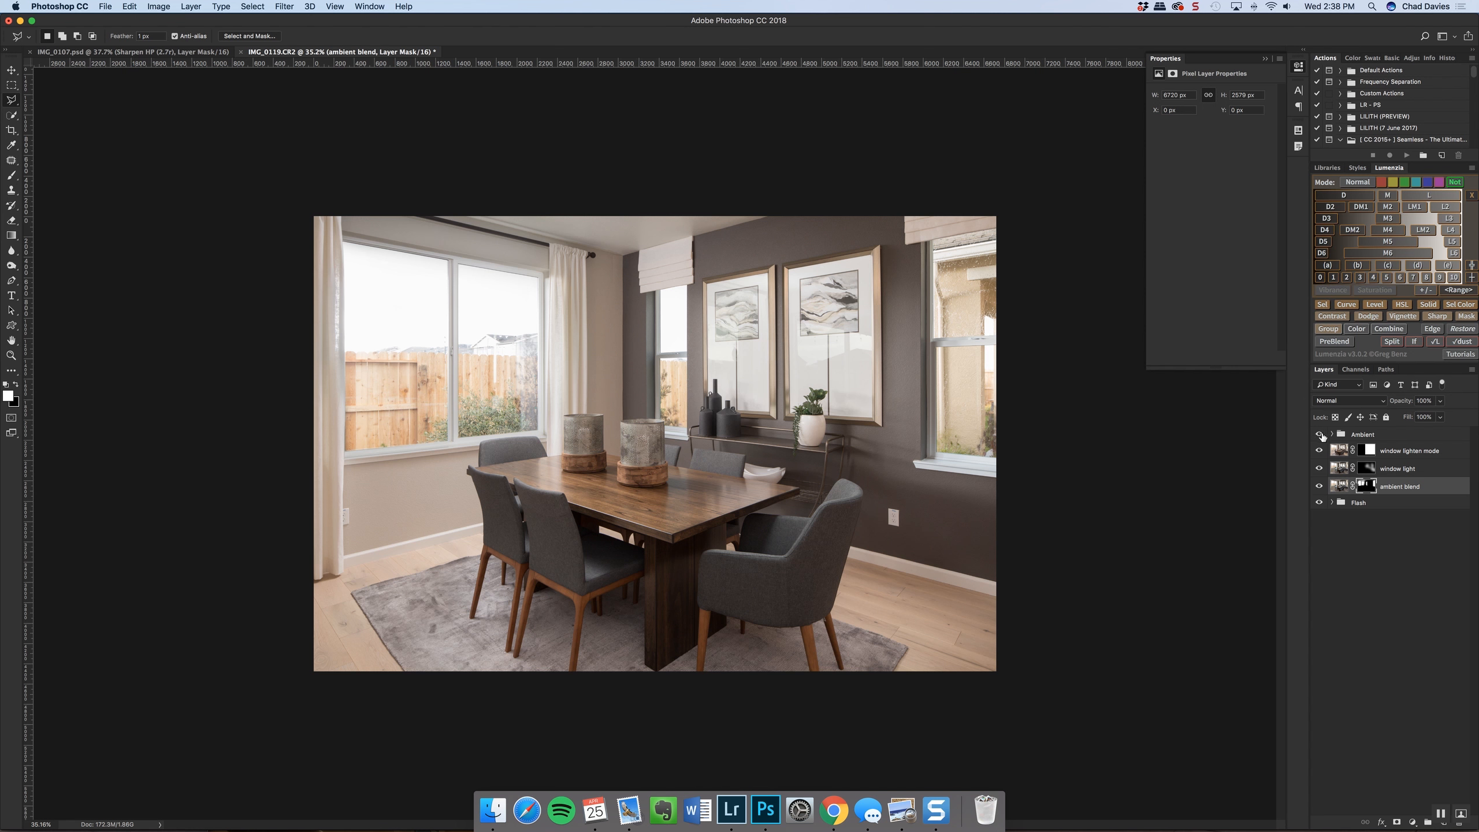
pyautogui.click(1332, 435)
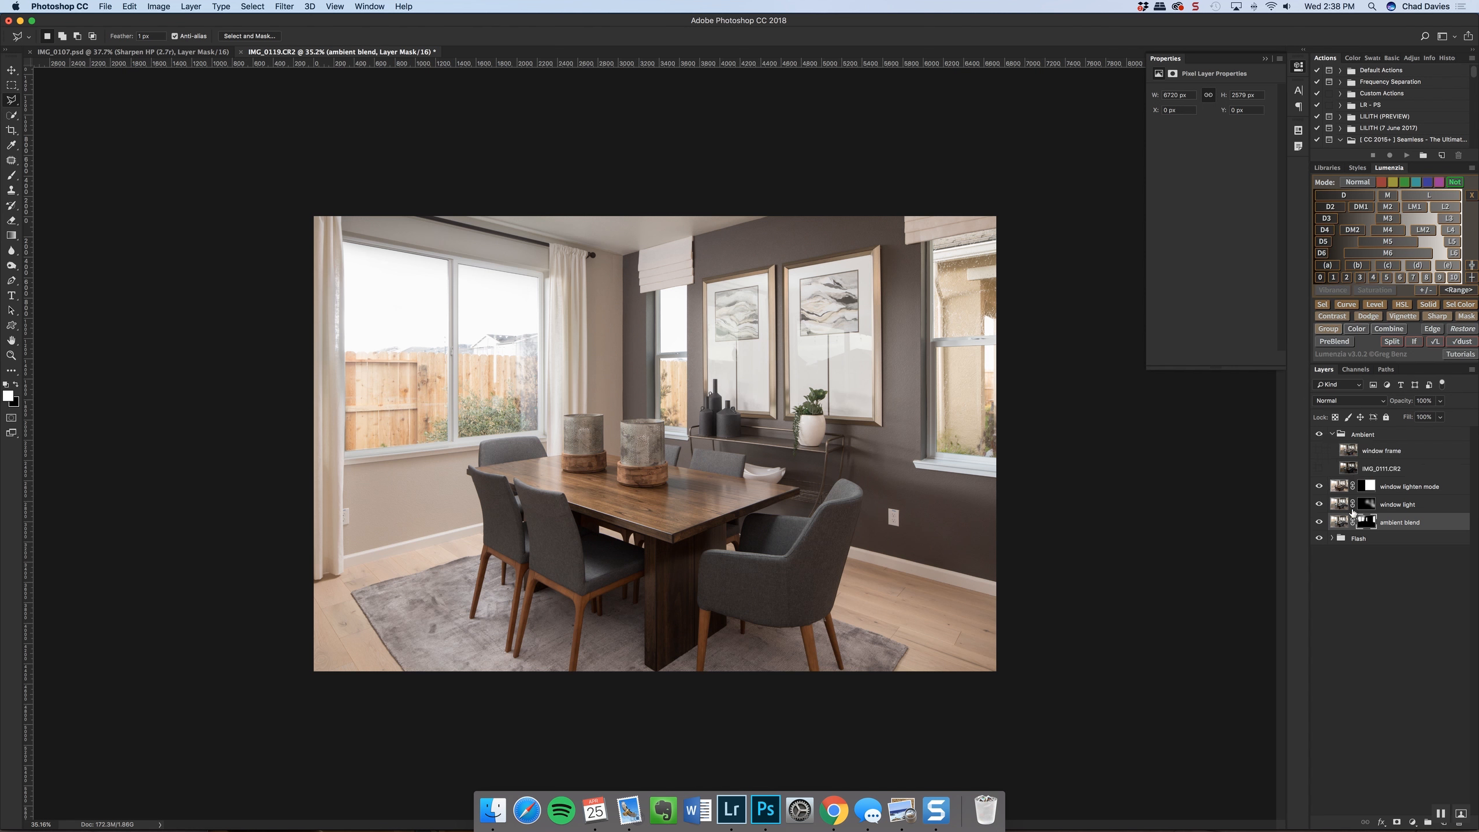
pyautogui.click(1408, 487)
pyautogui.click(1372, 437)
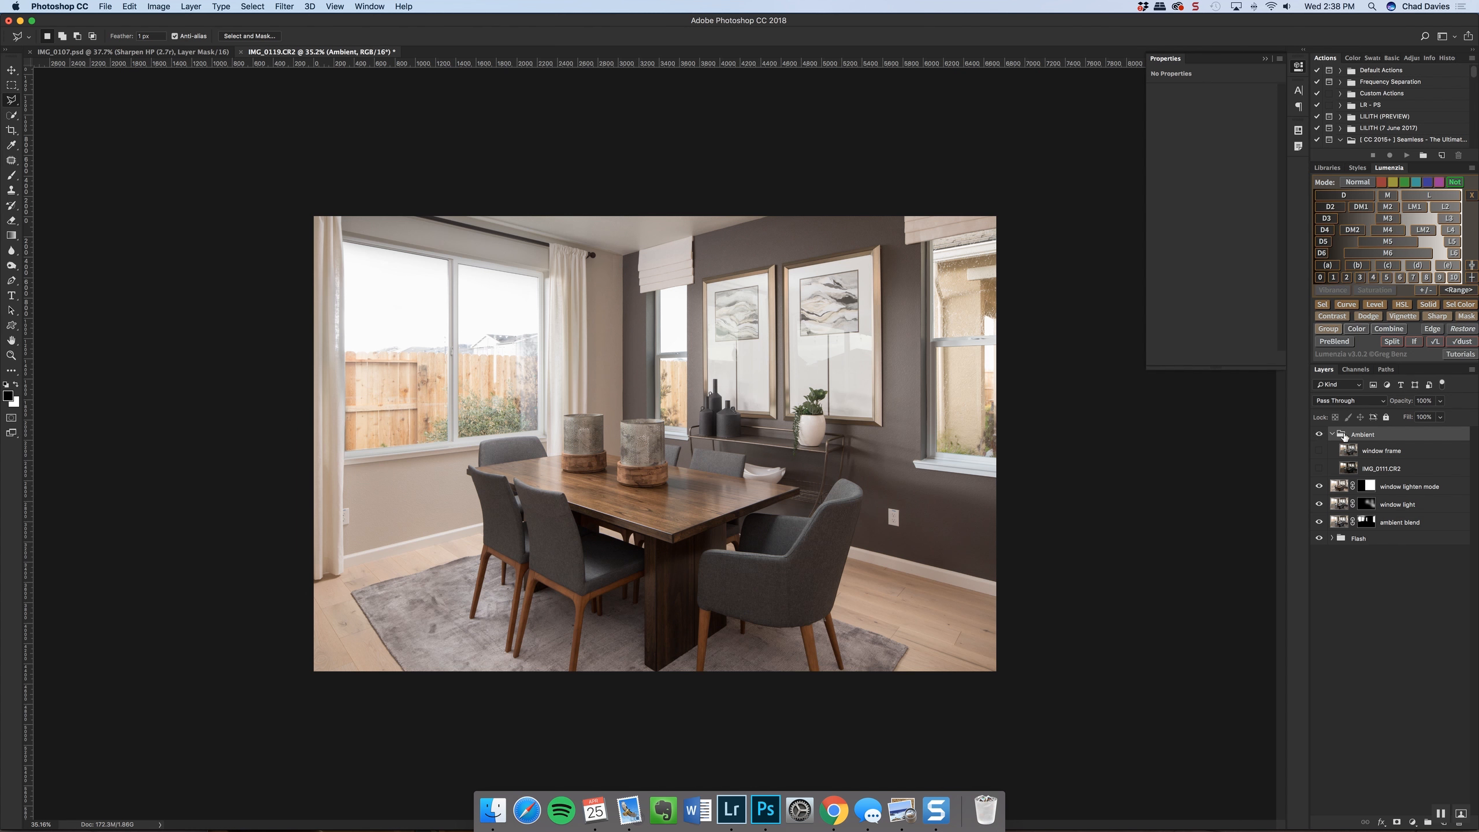
pyautogui.click(1332, 435)
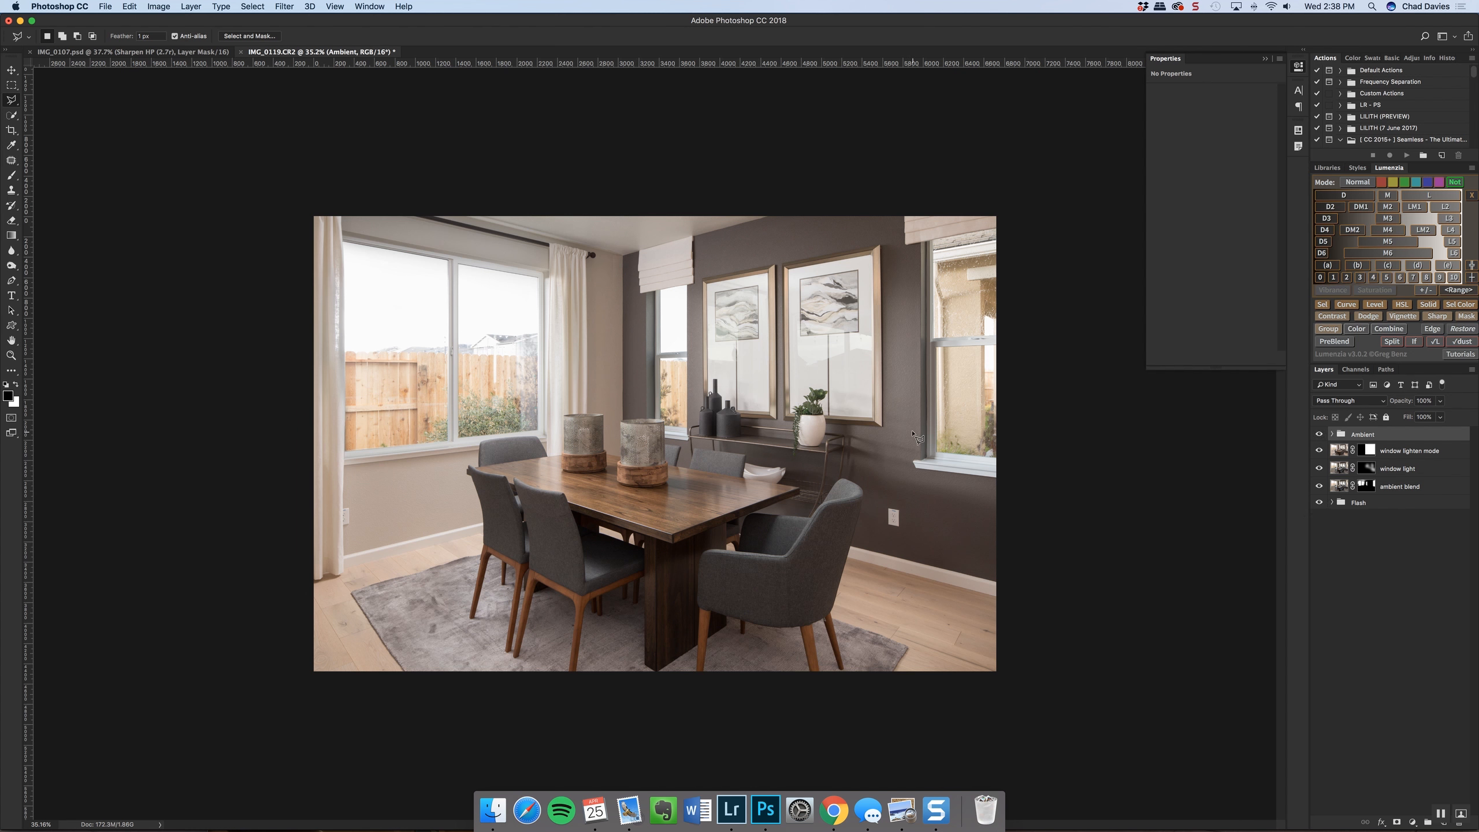
# Compare the flash exposure with the blended image by repeatedly toggling layer visibility at the Flash group
pyautogui.click(1319, 503)
pyautogui.click(1319, 503)
pyautogui.click(1319, 503)
pyautogui.click(1319, 503)
pyautogui.click(1319, 503)
pyautogui.click(1319, 503)
pyautogui.click(1319, 503)
pyautogui.click(1319, 503)
pyautogui.click(1320, 503)
pyautogui.click(1319, 503)
# Inspect the ambient blend and window light layer masks on their own
pyautogui.keyDown('alt'); pyautogui.click(1368, 488); pyautogui.keyUp('alt')
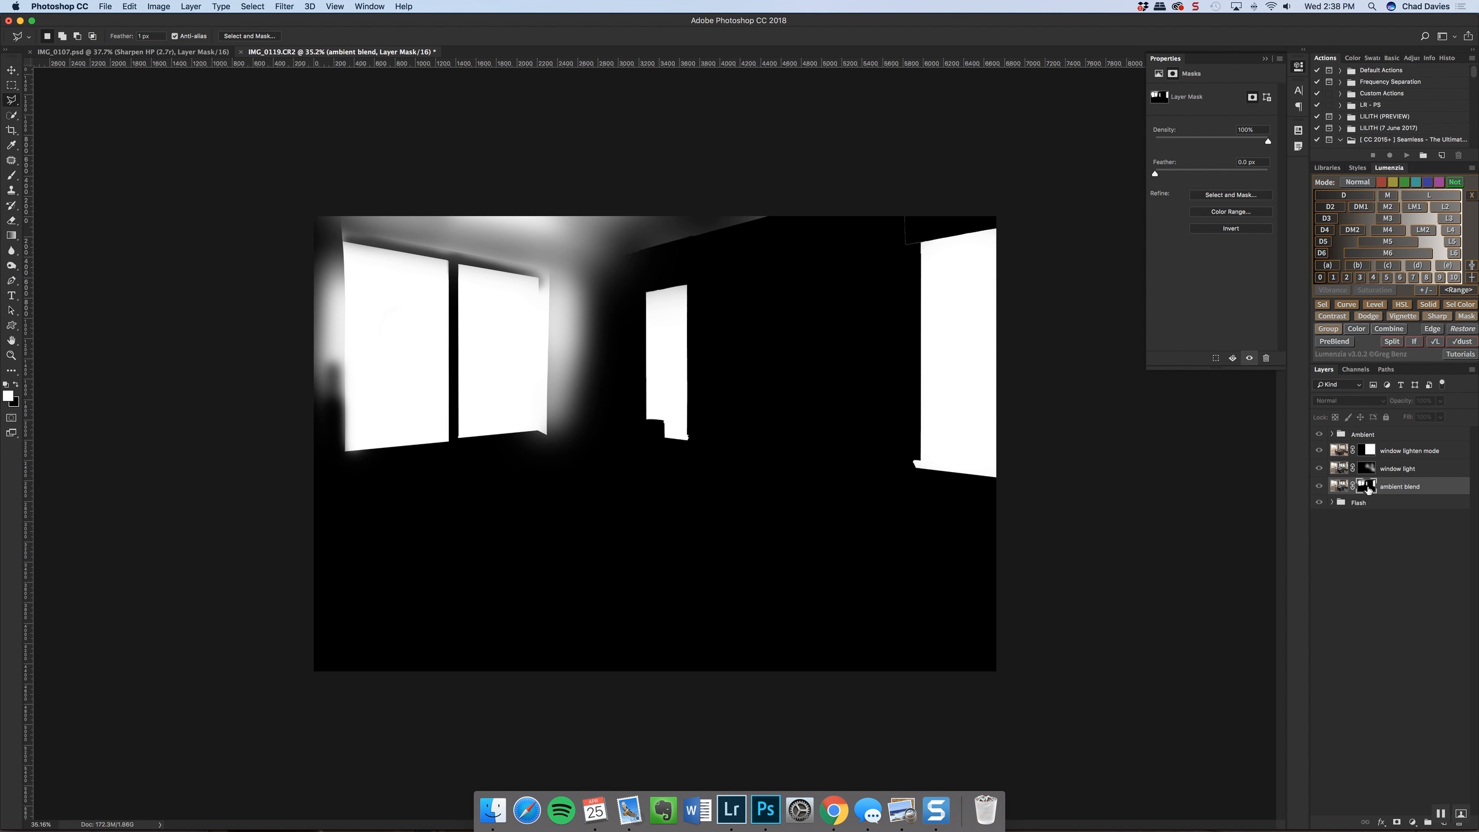
pyautogui.keyDown('alt'); pyautogui.click(1367, 487); pyautogui.keyUp('alt')
pyautogui.keyDown('alt'); pyautogui.click(1368, 470); pyautogui.keyUp('alt')
pyautogui.keyDown('alt'); pyautogui.click(1368, 471); pyautogui.keyUp('alt')
# Quick-select the two metal lanterns on the table in turn and fill each with white on the window light mask
pyautogui.click(9, 116)
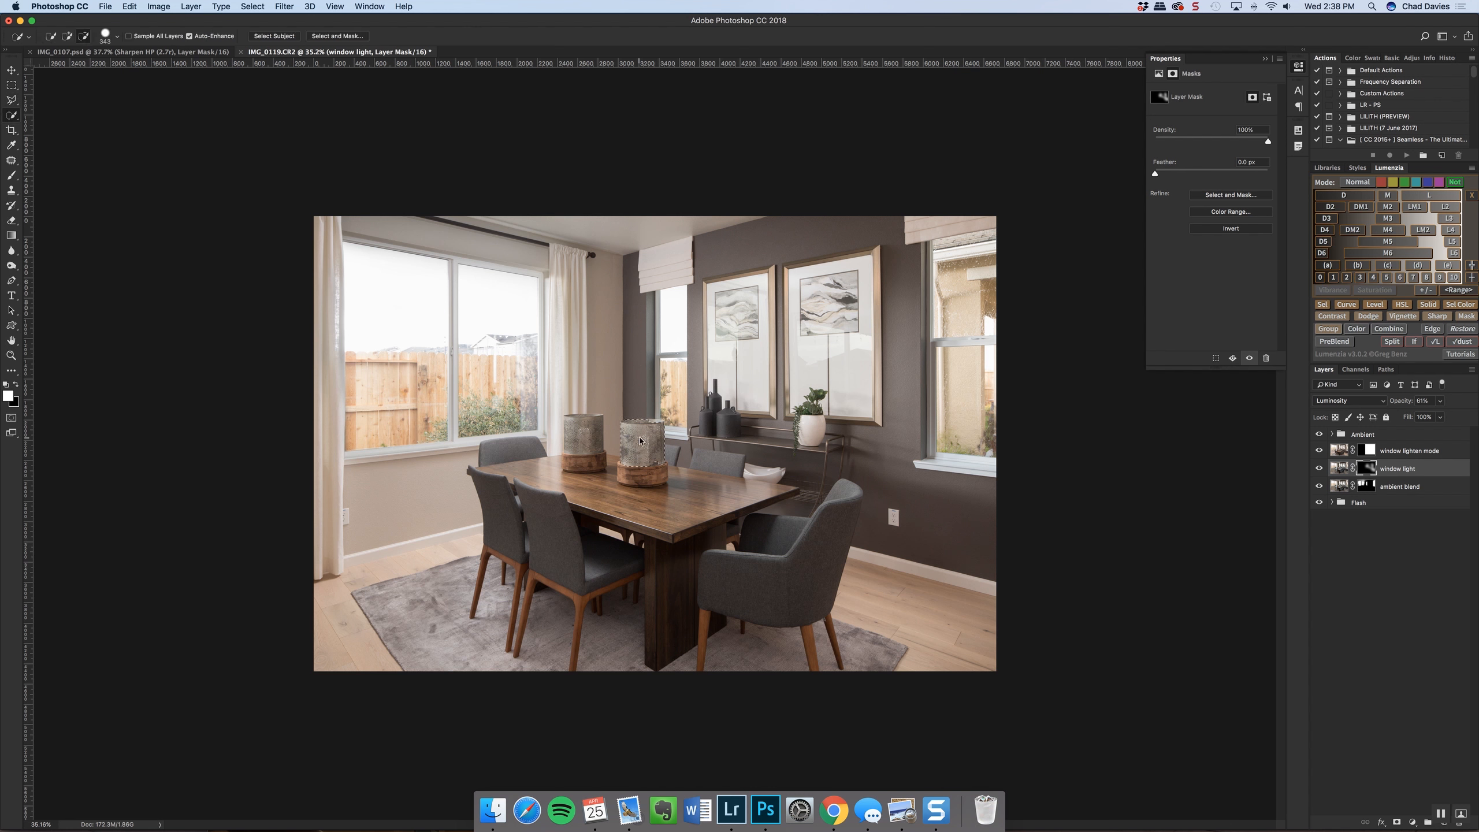
pyautogui.hotkey('alt', 'BackSpace')
pyautogui.press('super+d')
pyautogui.moveTo(585, 427); pyautogui.dragTo(581, 447)
pyautogui.hotkey('alt', 'BackSpace')
pyautogui.press('super+d')
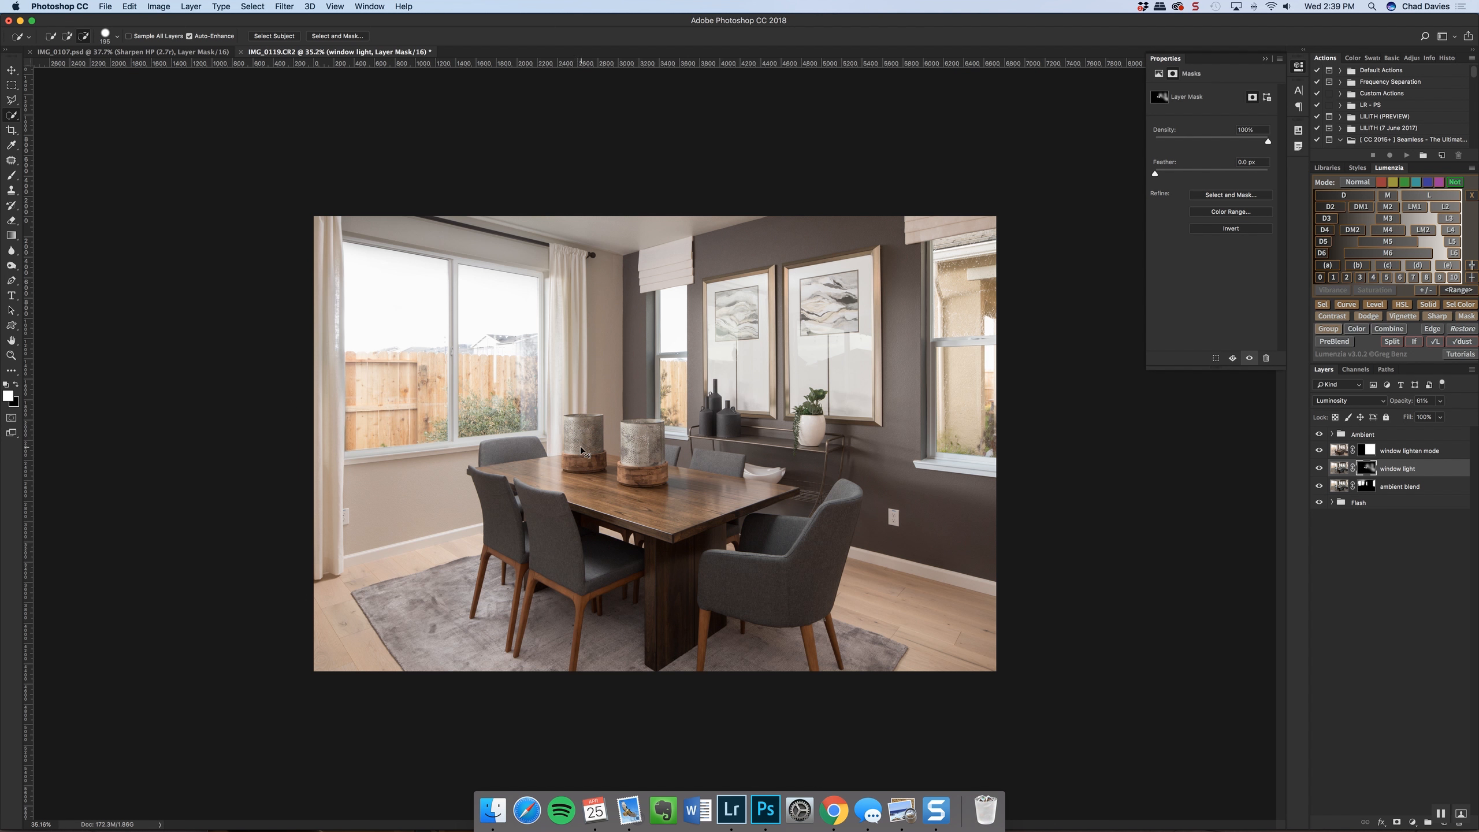
# Expand the Ambient group and compare the window frame exposure on its own with the blended image
pyautogui.scroll(5, 582, 452)
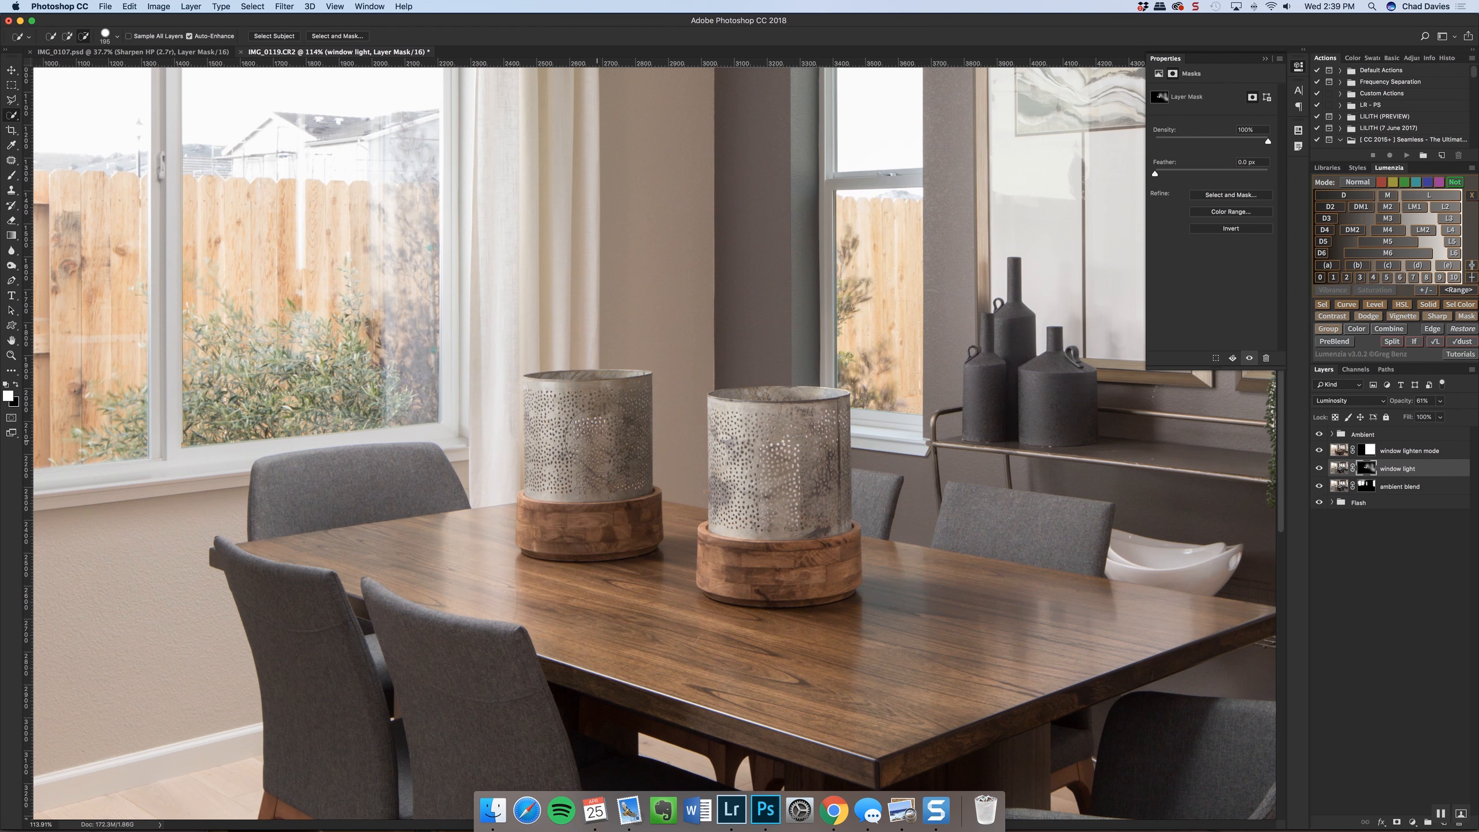
pyautogui.scroll(-5, 582, 452)
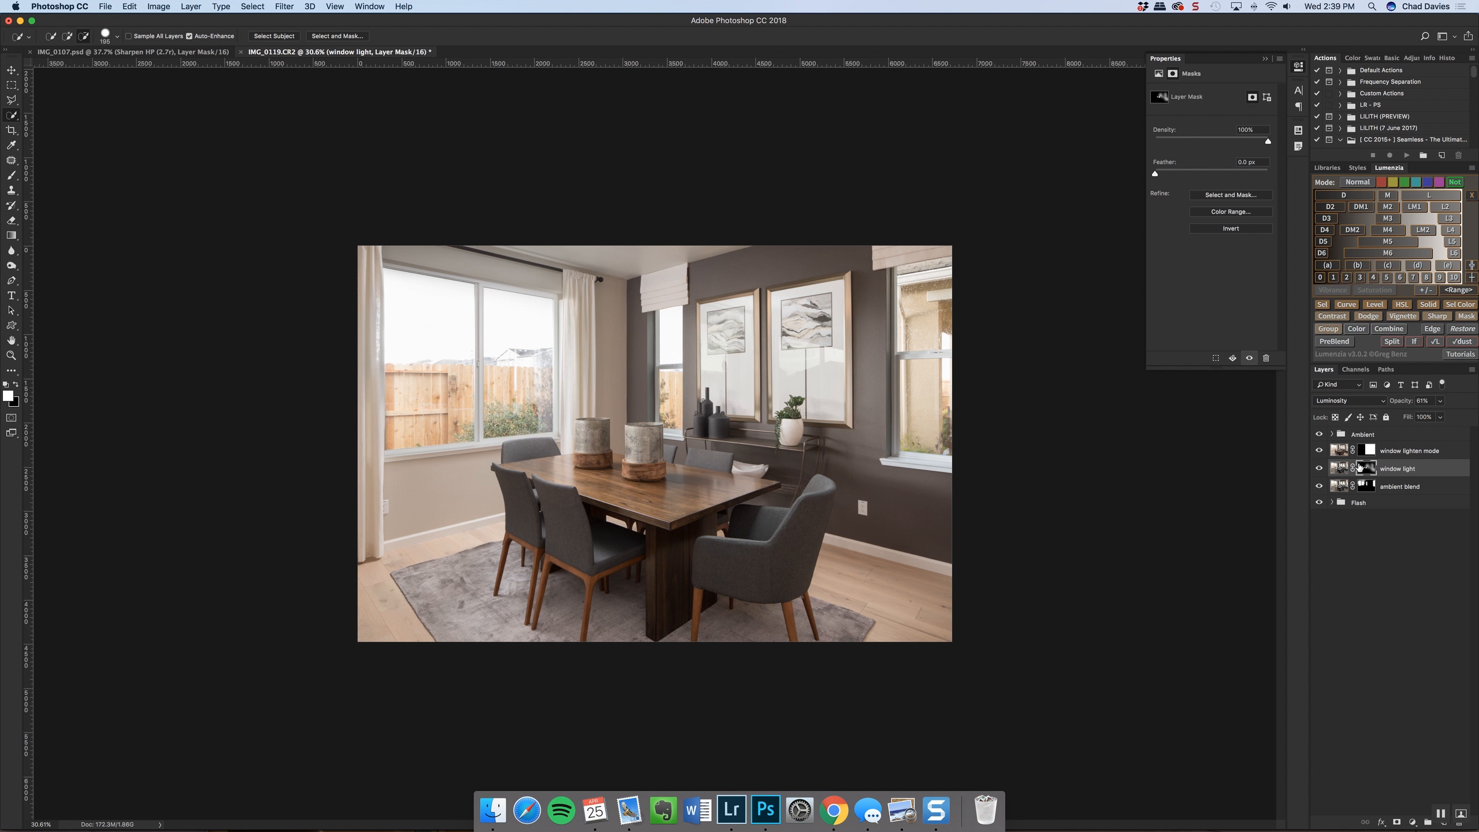
pyautogui.click(1332, 436)
pyautogui.click(1332, 436)
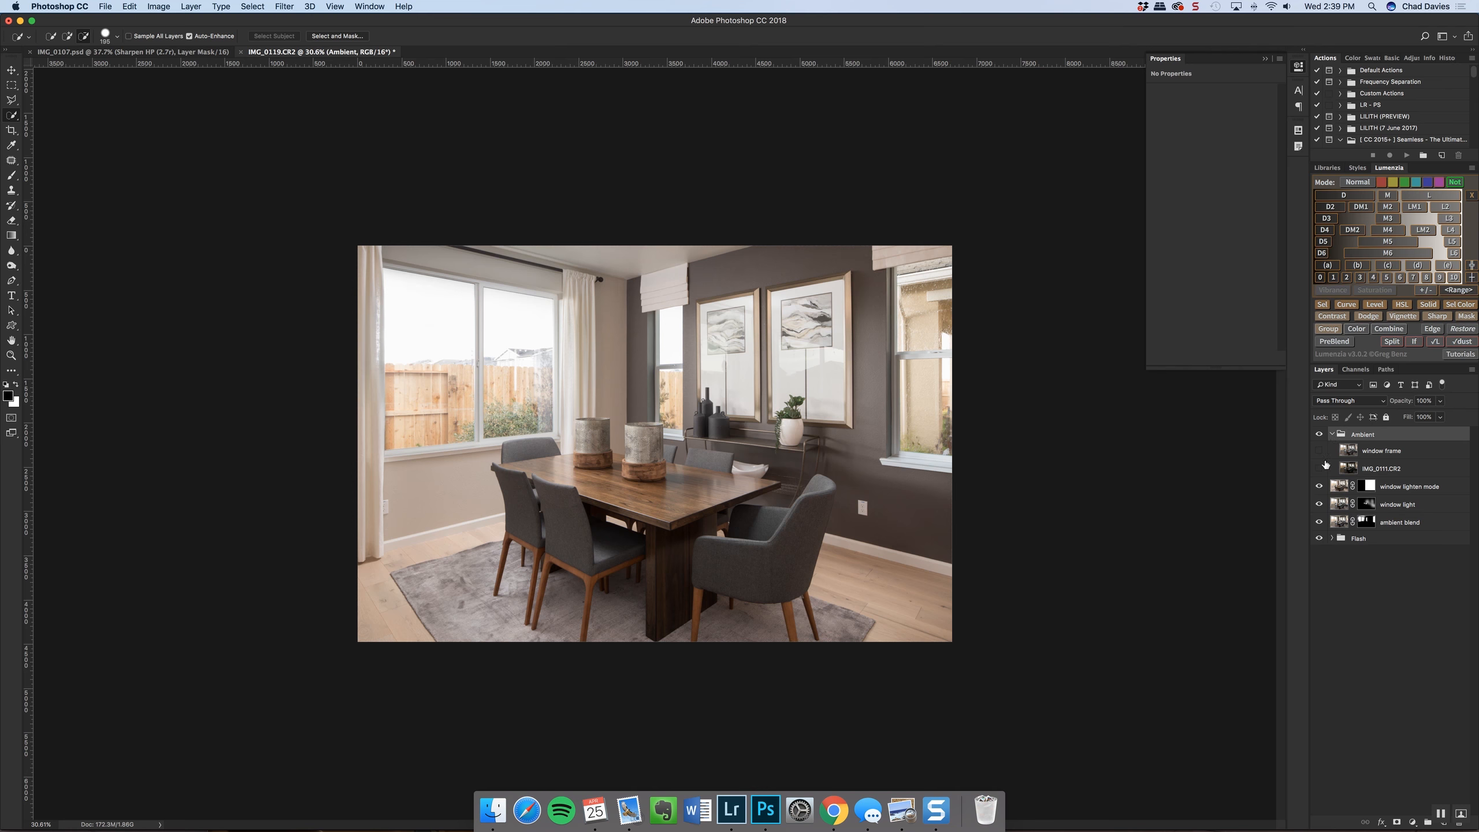
pyautogui.keyDown('alt'); pyautogui.click(1320, 452); pyautogui.keyUp('alt')
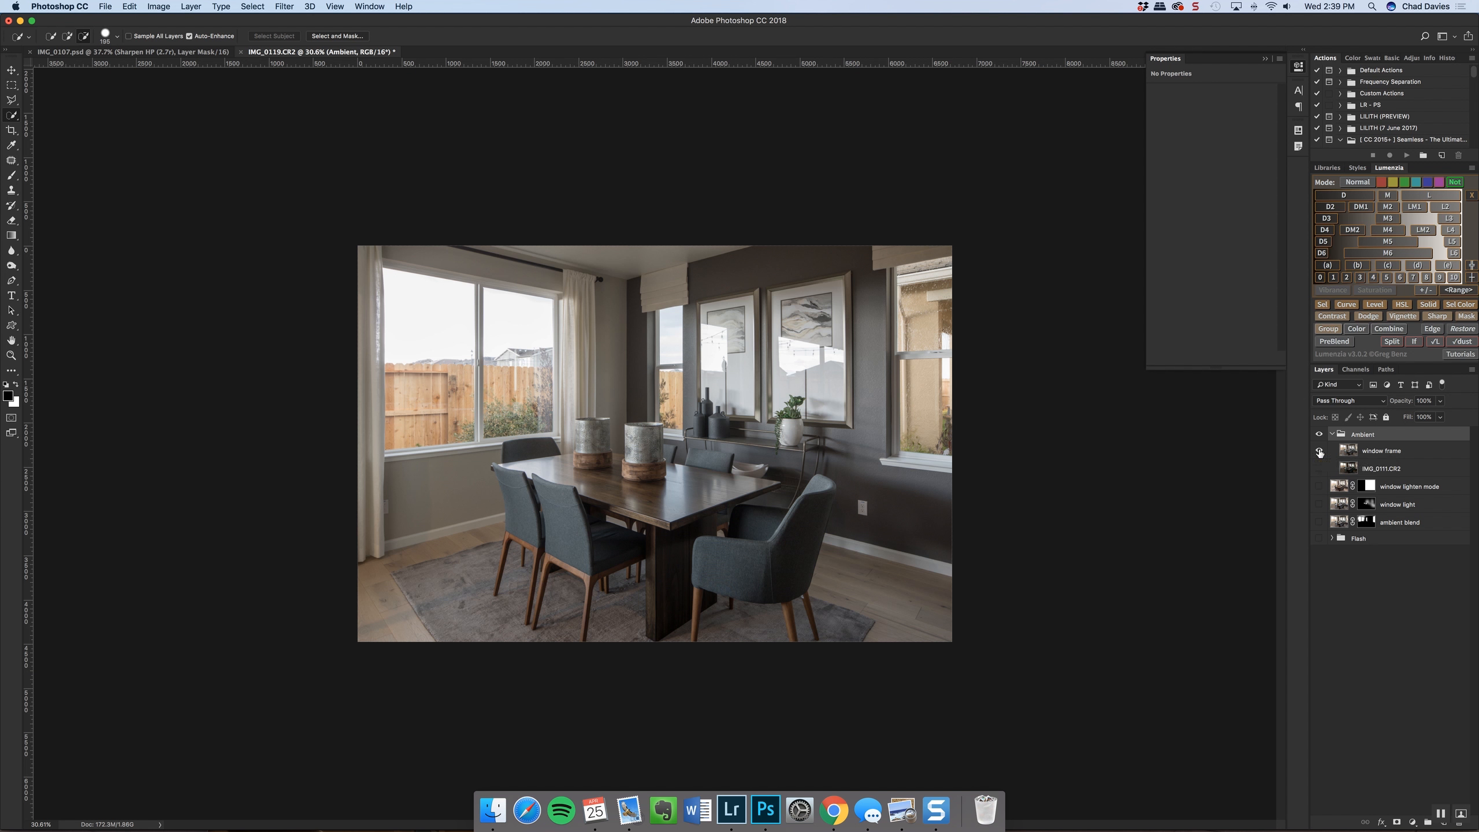
pyautogui.keyDown('alt'); pyautogui.click(1319, 452); pyautogui.keyUp('alt')
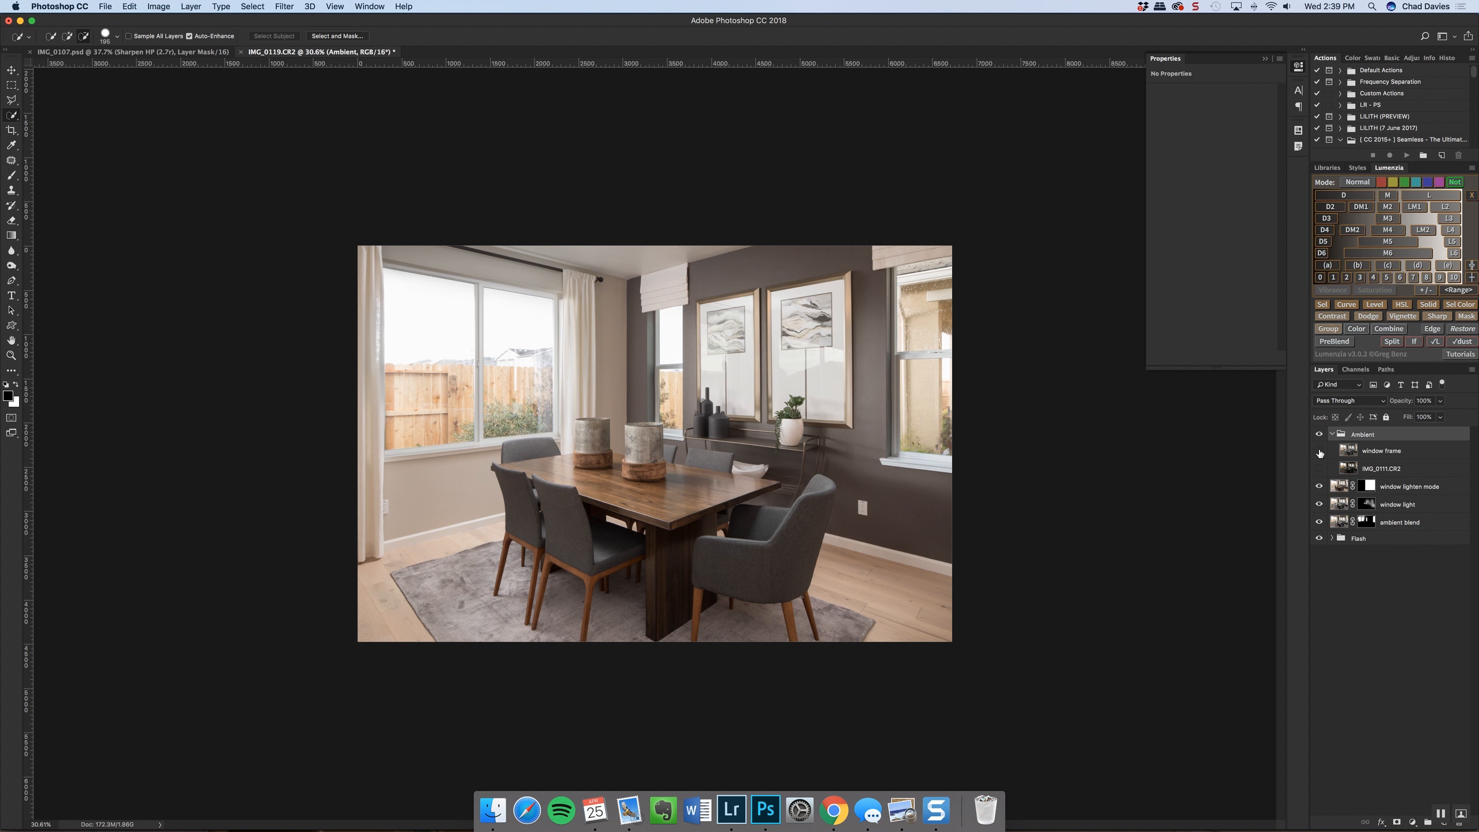
pyautogui.keyDown('alt'); pyautogui.click(1320, 452); pyautogui.keyUp('alt')
pyautogui.keyDown('alt'); pyautogui.click(1319, 452); pyautogui.keyUp('alt')
pyautogui.keyDown('alt'); pyautogui.click(1319, 453); pyautogui.keyUp('alt')
pyautogui.keyDown('alt'); pyautogui.click(1319, 452); pyautogui.keyUp('alt')
# Compare the reflections in the two framed artworks between the window frame exposure and the blended image
pyautogui.scroll(5, 764, 337)
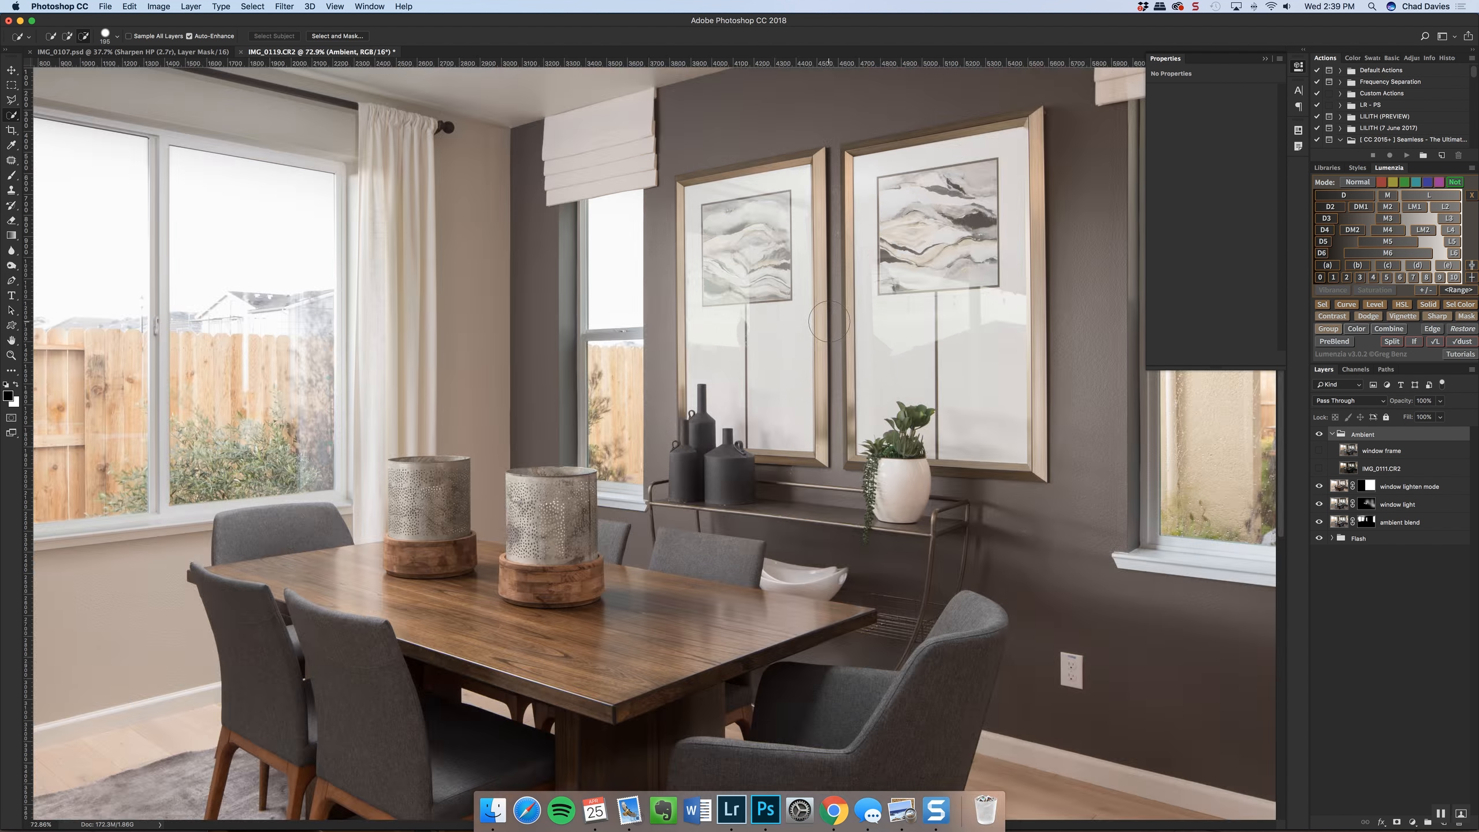
pyautogui.moveTo(859, 332); pyautogui.dragTo(771, 356)
pyautogui.press('super+r')
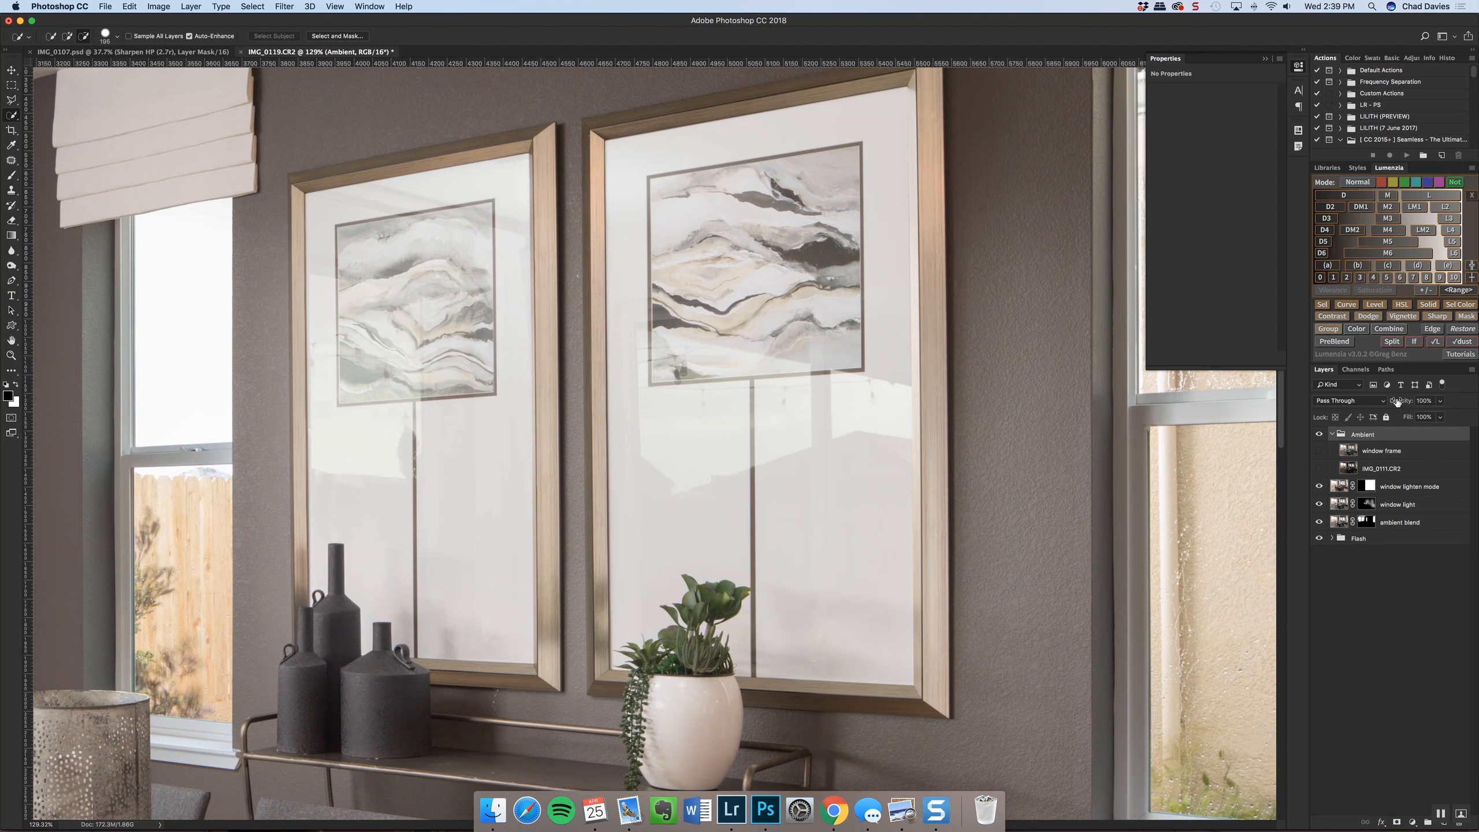
pyautogui.click(1319, 453)
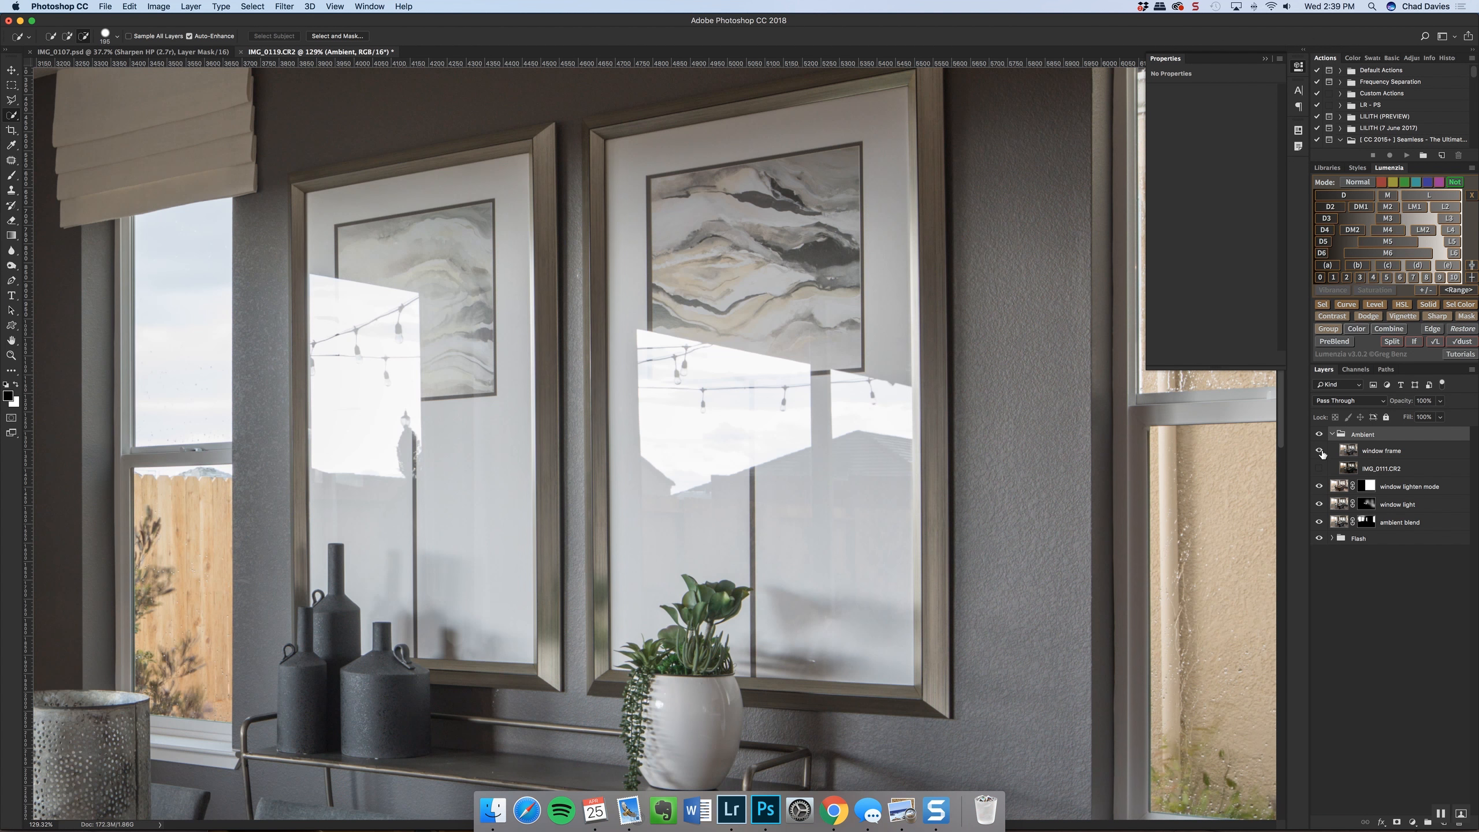
pyautogui.scroll(-5, 870, 460)
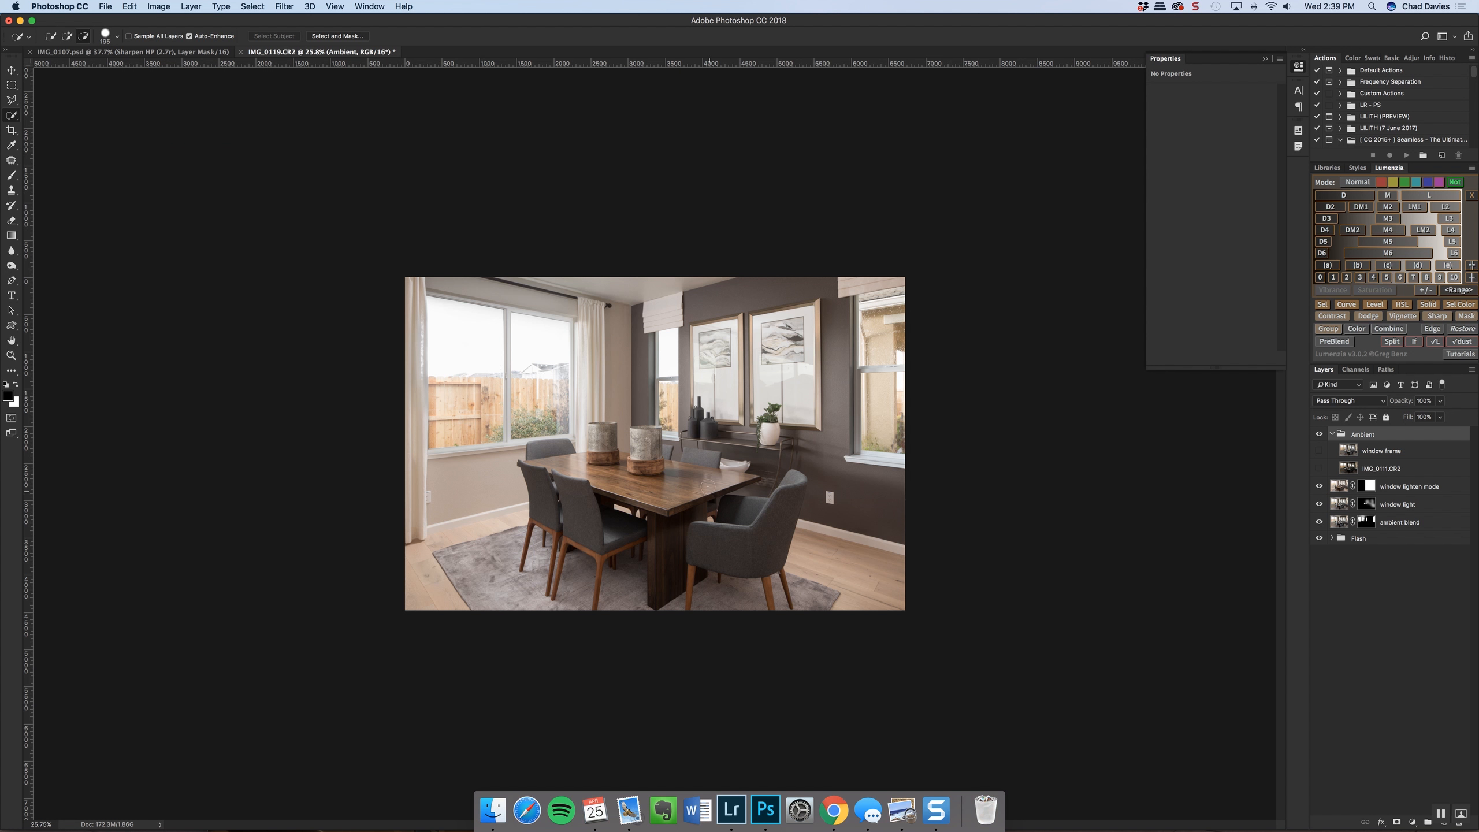
pyautogui.scroll(3, 647, 499)
pyautogui.scroll(-5, 649, 501)
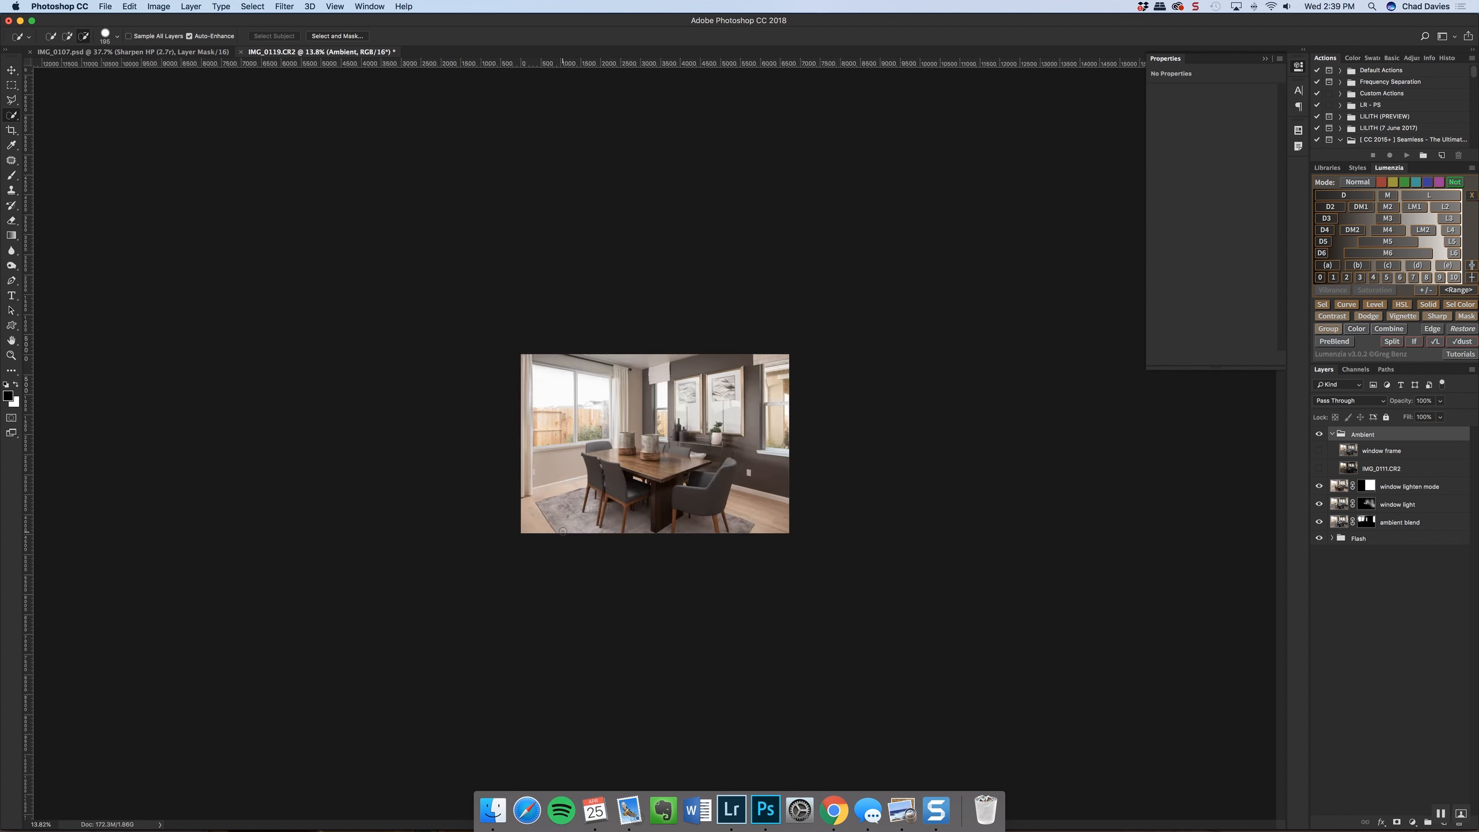
pyautogui.scroll(2, 562, 531)
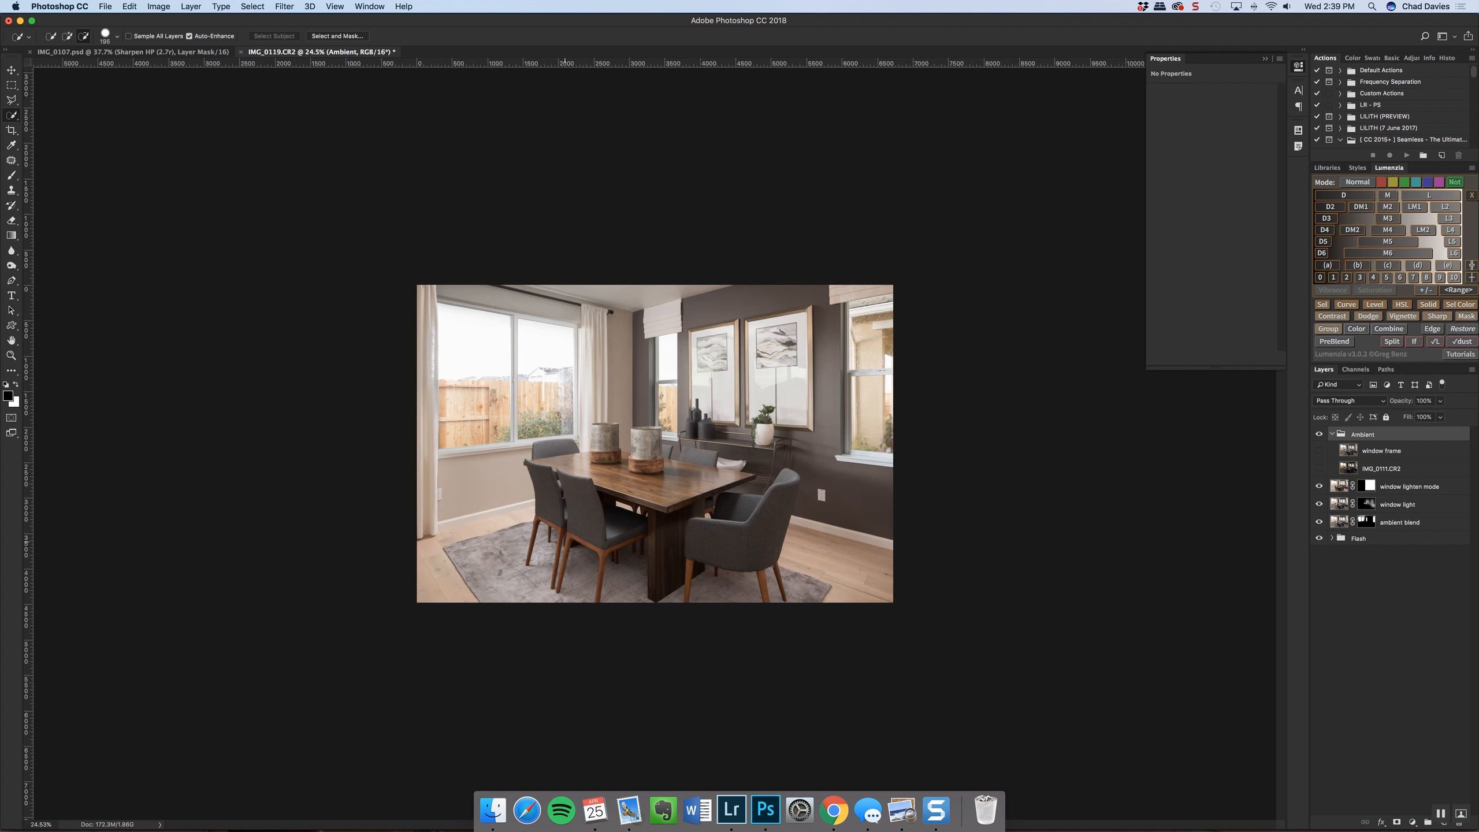
# Collapse the Ambient group, stamp all visible layers into a new layer on top, and name it cleanup
pyautogui.click(1332, 434)
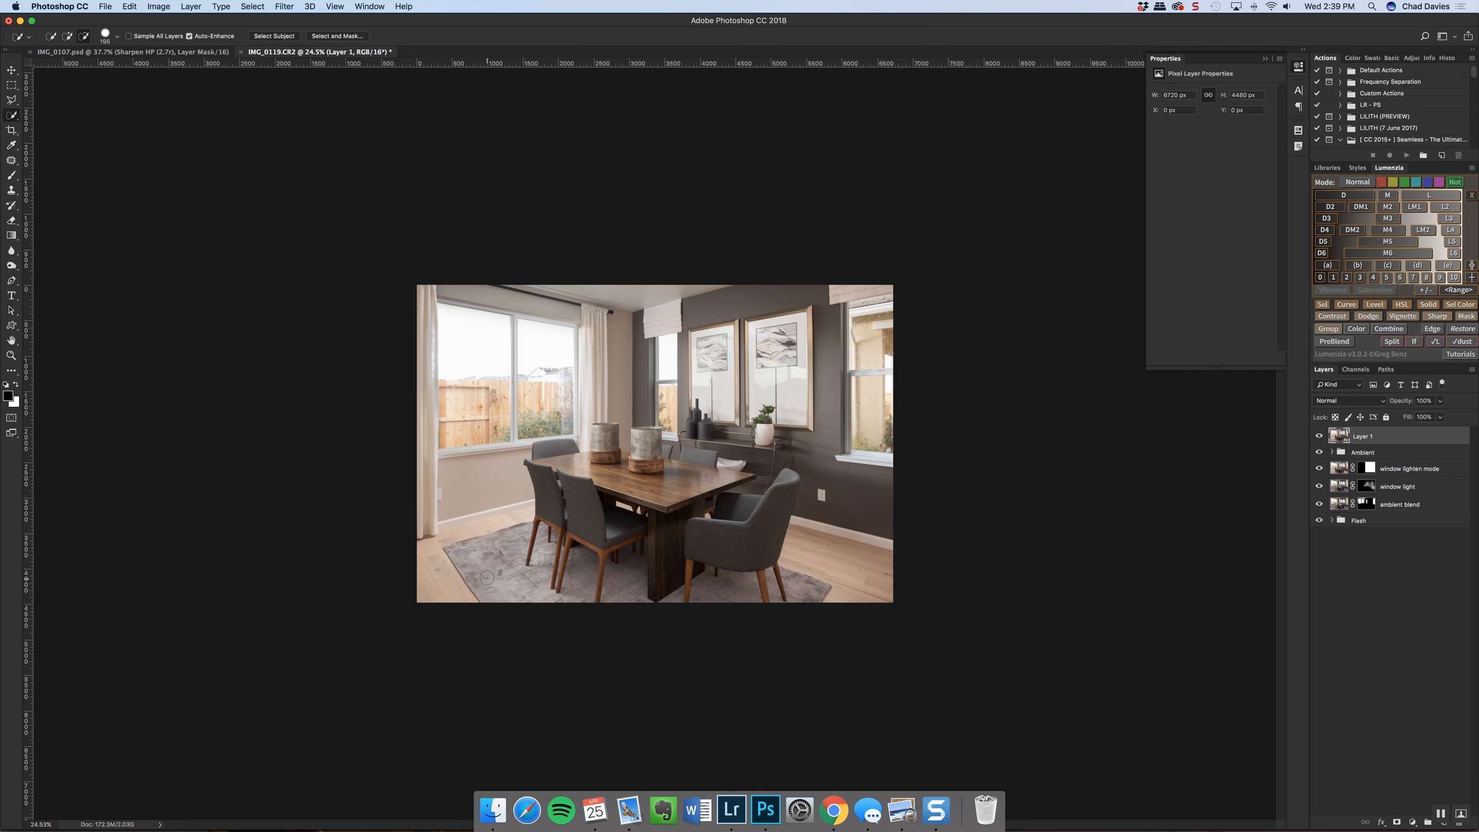
pyautogui.press('super+0')
pyautogui.doubleClick(1363, 437)
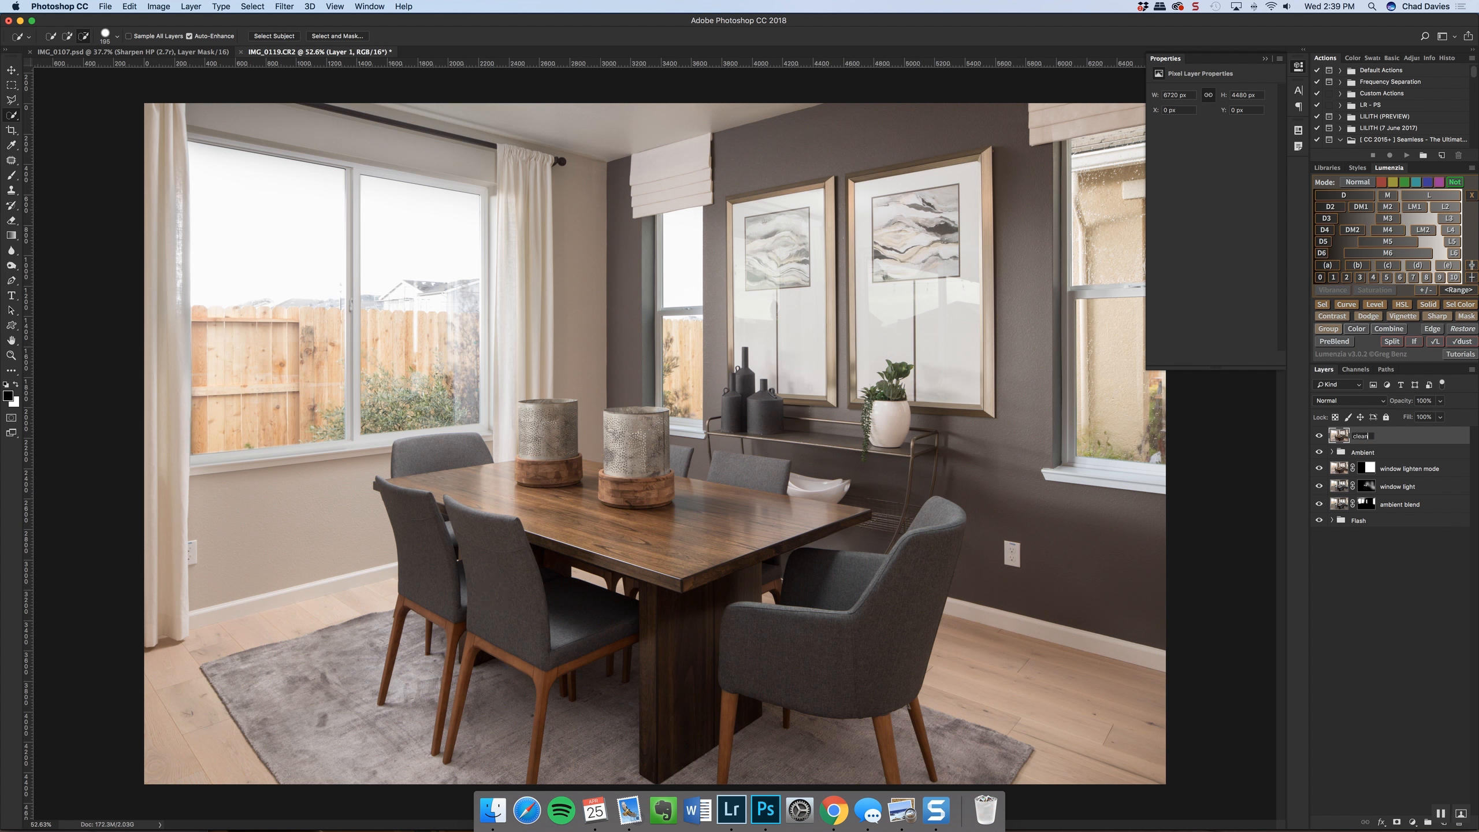
pyautogui.press('Return')
# Patch the small dark spots on the near corner of the rug on the cleanup layer
pyautogui.click(10, 163)
pyautogui.scroll(10, 348, 703)
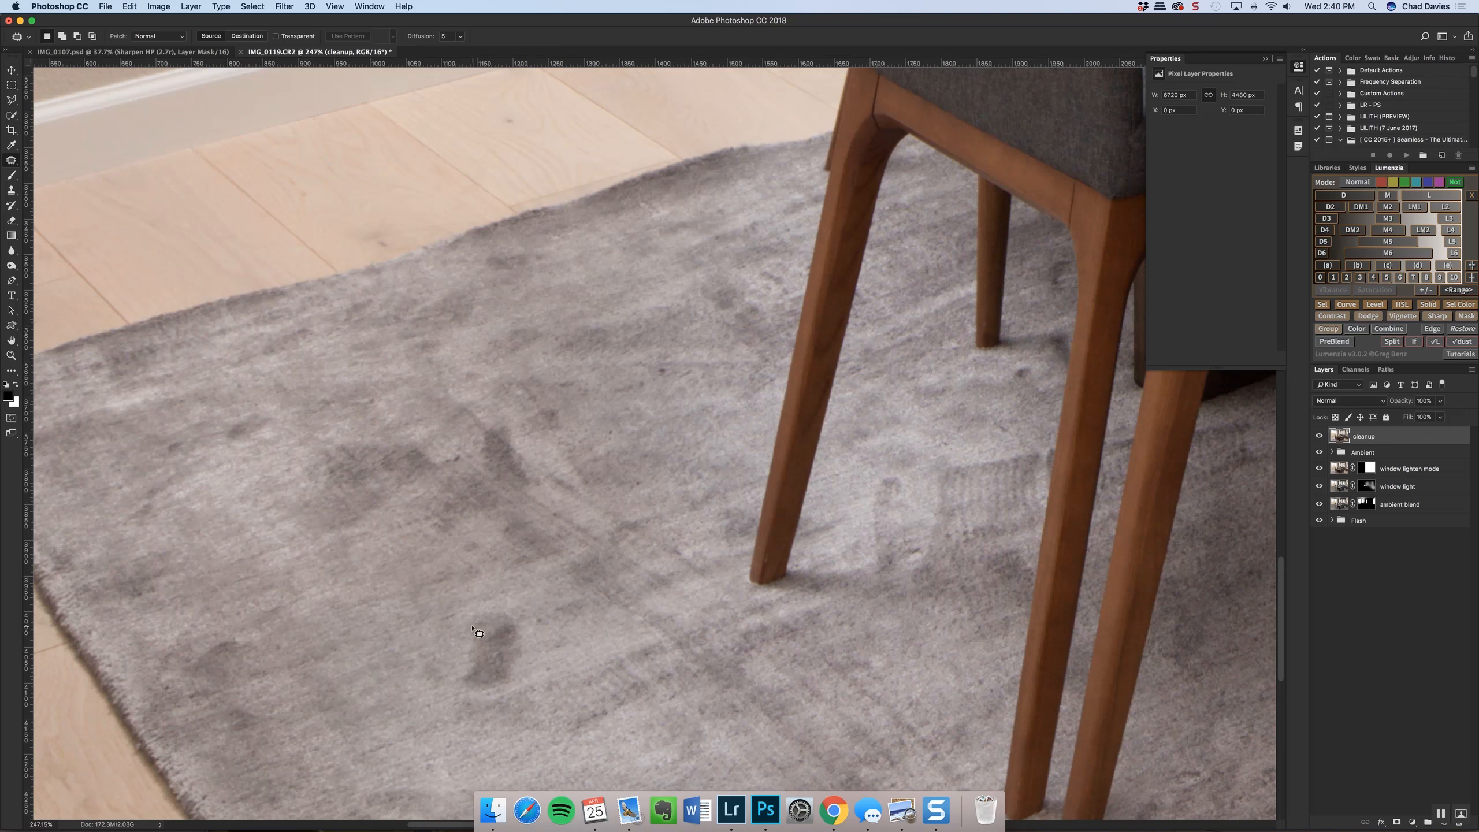
pyautogui.moveTo(474, 630)
pyautogui.mouseDown()
pyautogui.moveTo(452, 698)
pyautogui.moveTo(509, 699)
pyautogui.moveTo(546, 640)
pyautogui.moveTo(520, 590)
pyautogui.moveTo(485, 646)
pyautogui.moveTo(400, 679)
pyautogui.mouseUp()
pyautogui.press('super+d')
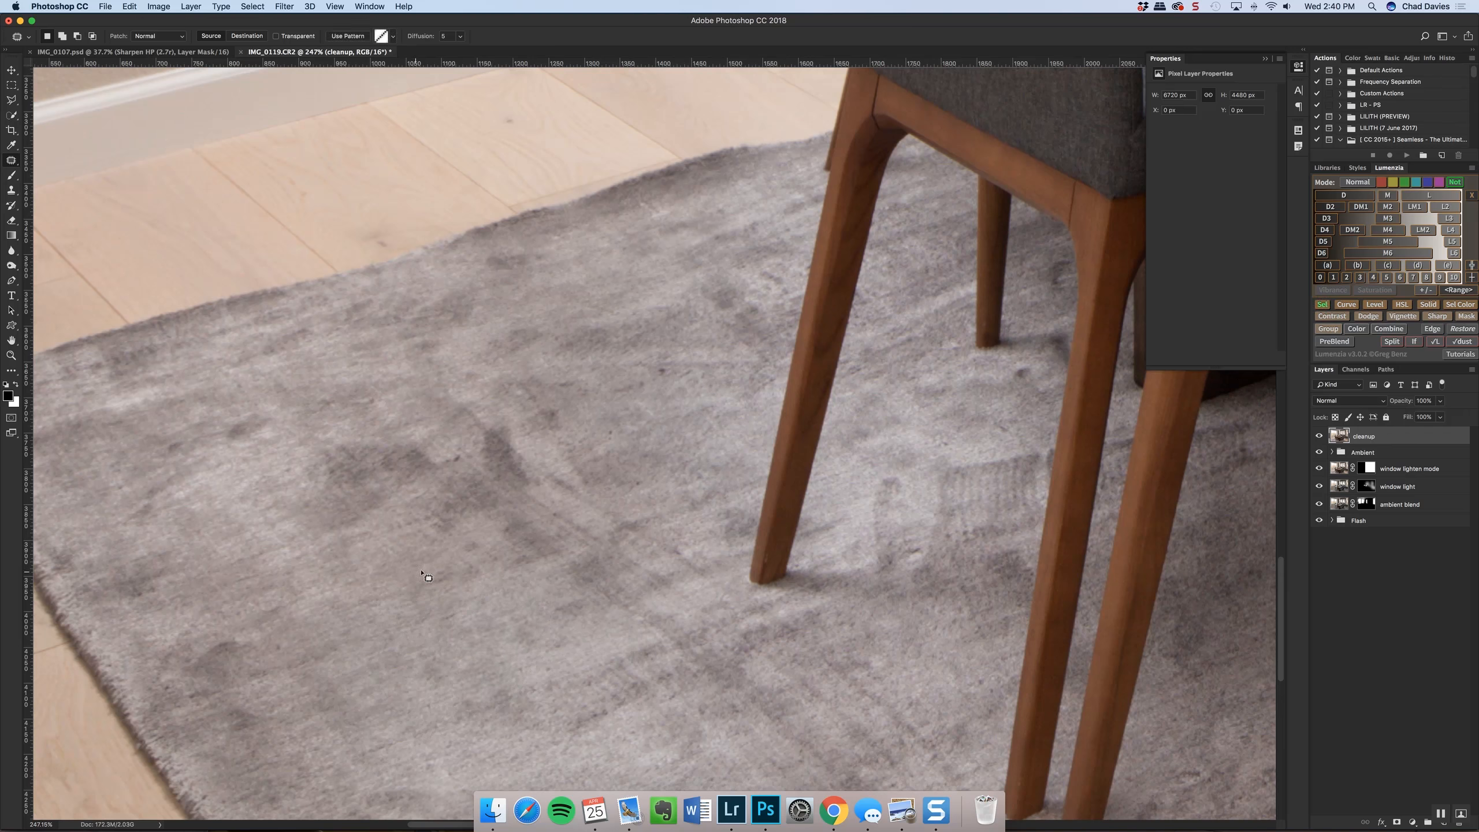
pyautogui.moveTo(187, 662)
pyautogui.mouseDown()
pyautogui.moveTo(231, 628)
pyautogui.moveTo(318, 647)
pyautogui.moveTo(257, 690)
pyautogui.moveTo(190, 669)
pyautogui.mouseUp()
pyautogui.moveTo(281, 721); pyautogui.dragTo(310, 728)
pyautogui.press('super+d')
# Patch the dark speck on the rug beside the front leg of the nearer side chair
pyautogui.scroll(-5, 435, 667)
pyautogui.moveTo(758, 569); pyautogui.dragTo(1080, 454)
pyautogui.moveTo(935, 511); pyautogui.dragTo(506, 461)
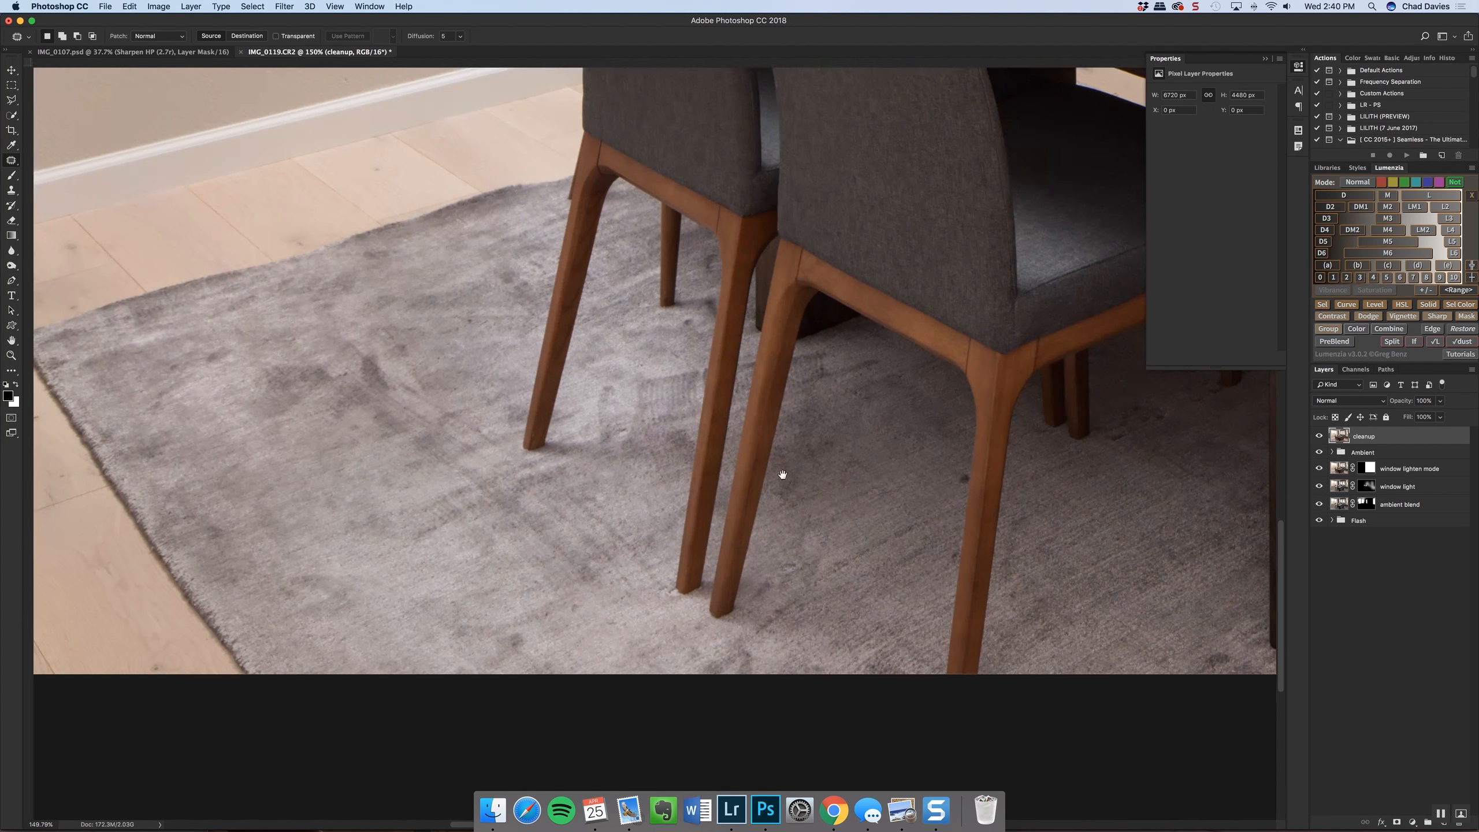
pyautogui.scroll(5, 965, 491)
pyautogui.moveTo(954, 484)
pyautogui.mouseDown()
pyautogui.moveTo(982, 460)
pyautogui.moveTo(954, 480)
pyautogui.mouseUp()
pyautogui.moveTo(966, 471); pyautogui.dragTo(956, 536)
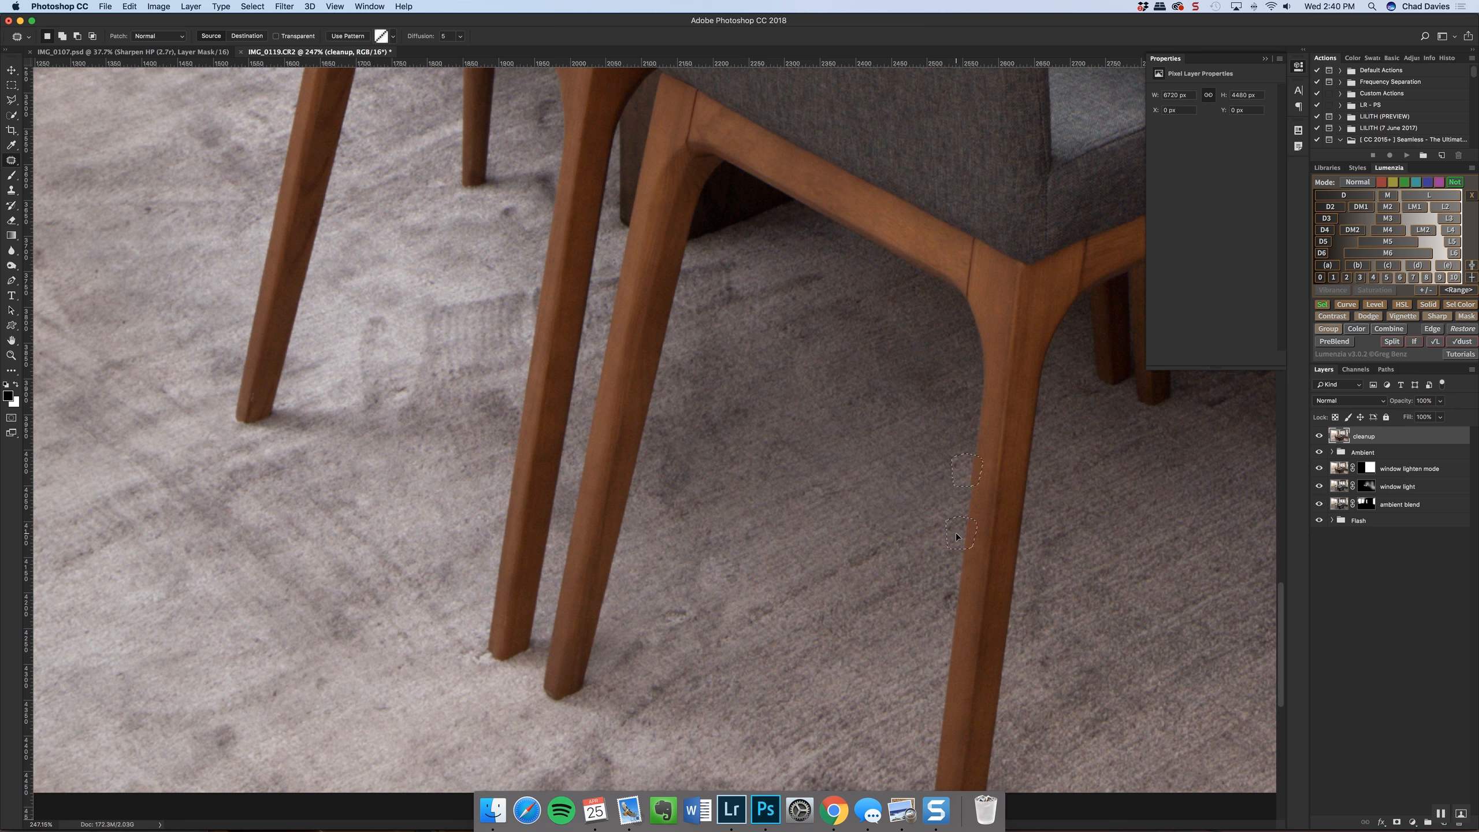
pyautogui.moveTo(955, 532); pyautogui.dragTo(954, 532)
pyautogui.press('cmd+d')
# Patch the blemishes on the rug around the rear side chair's legs
pyautogui.moveTo(450, 437); pyautogui.dragTo(722, 571)
pyautogui.moveTo(720, 482); pyautogui.dragTo(524, 385)
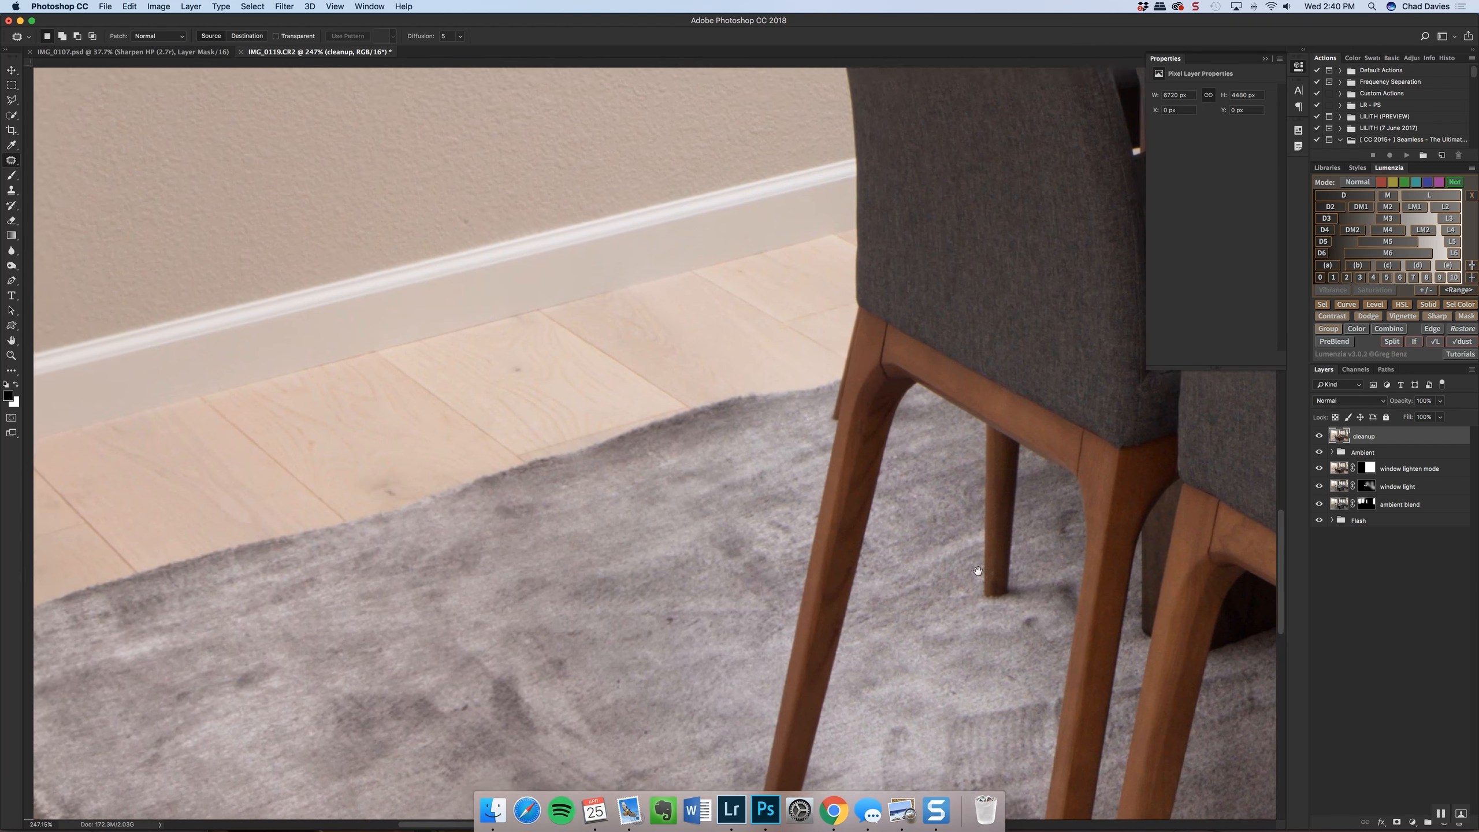
pyautogui.moveTo(1019, 613)
pyautogui.mouseDown()
pyautogui.moveTo(1007, 604)
pyautogui.moveTo(1025, 621)
pyautogui.mouseUp()
pyautogui.press('super+d')
pyautogui.moveTo(428, 493); pyautogui.dragTo(773, 512)
pyautogui.moveTo(1106, 408); pyautogui.dragTo(960, 442)
pyautogui.press('super+r')
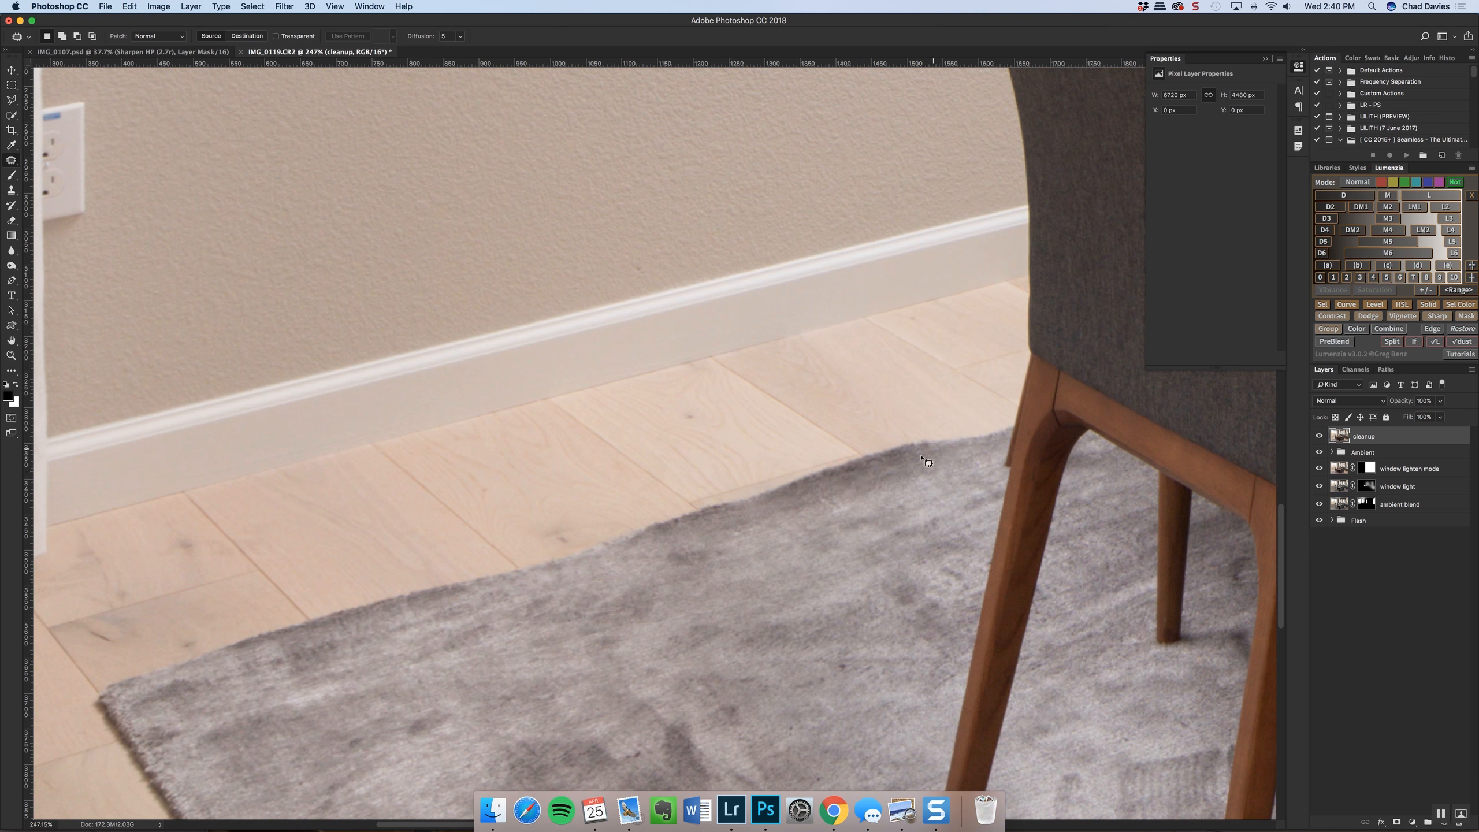
# Remove the electrical outlet beside the curtain by patching it with clean beige wall
pyautogui.hscroll(-5, 637, 495)
pyautogui.scroll(2, 637, 495)
pyautogui.moveTo(263, 329)
pyautogui.mouseDown()
pyautogui.moveTo(337, 342)
pyautogui.moveTo(337, 182)
pyautogui.moveTo(270, 189)
pyautogui.moveTo(265, 221)
pyautogui.mouseUp()
pyautogui.moveTo(283, 246); pyautogui.dragTo(324, 542)
pyautogui.moveTo(321, 542); pyautogui.dragTo(319, 549)
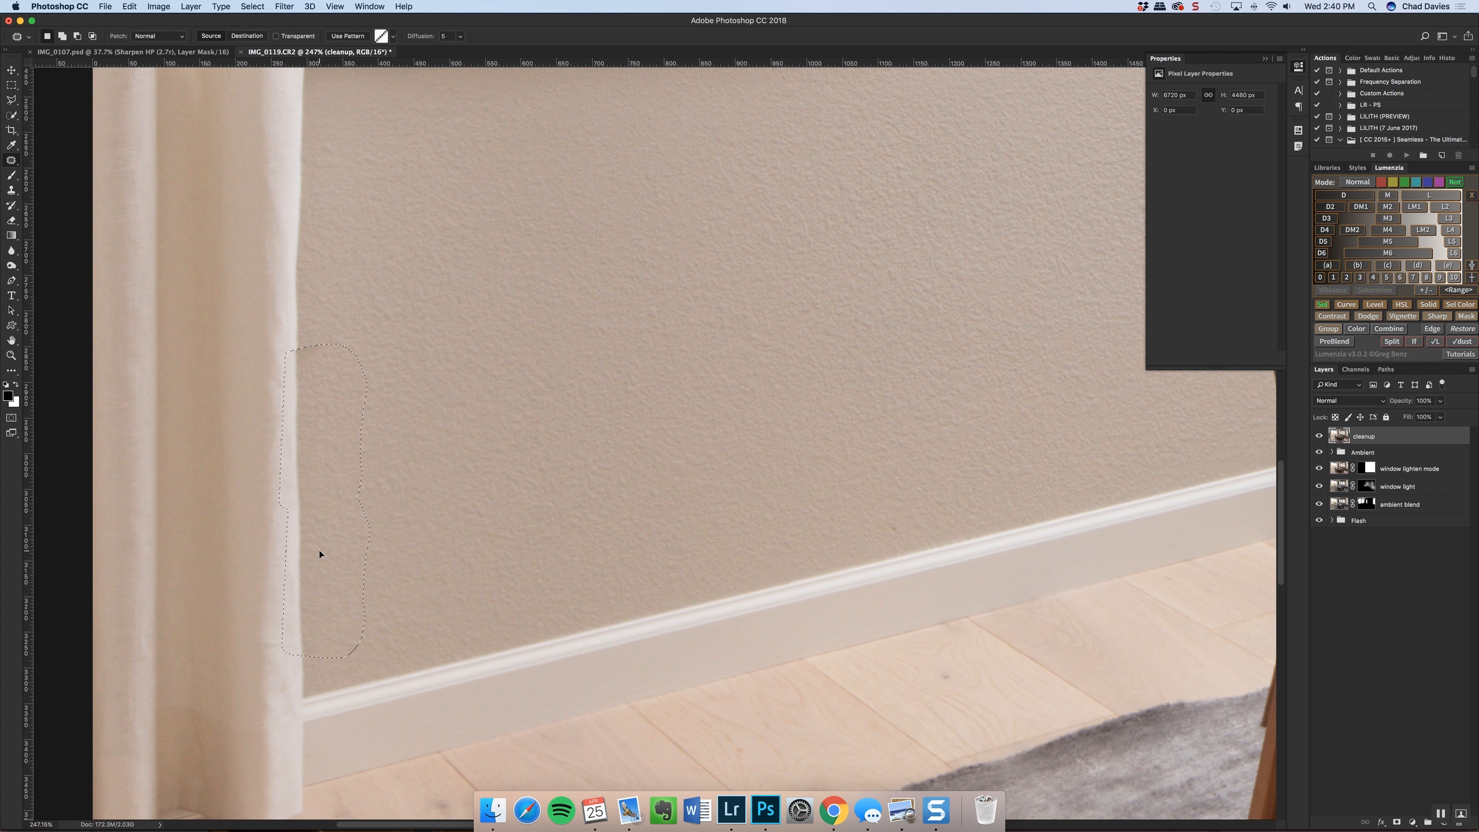
pyautogui.press('super+d')
# Remove the electrical outlet on the dark wall behind the armchair with the Patch tool
pyautogui.keyDown('alt'); pyautogui.click(11, 162); pyautogui.keyUp('alt')
pyautogui.keyDown('alt'); pyautogui.click(12, 163); pyautogui.keyUp('alt')
pyautogui.keyDown('alt'); pyautogui.click(12, 163); pyautogui.keyUp('alt')
pyautogui.keyDown('alt'); pyautogui.click(12, 163); pyautogui.keyUp('alt')
pyautogui.keyDown('alt'); pyautogui.click(11, 163); pyautogui.keyUp('alt')
pyautogui.scroll(-6, 490, 388)
pyautogui.scroll(3, 951, 390)
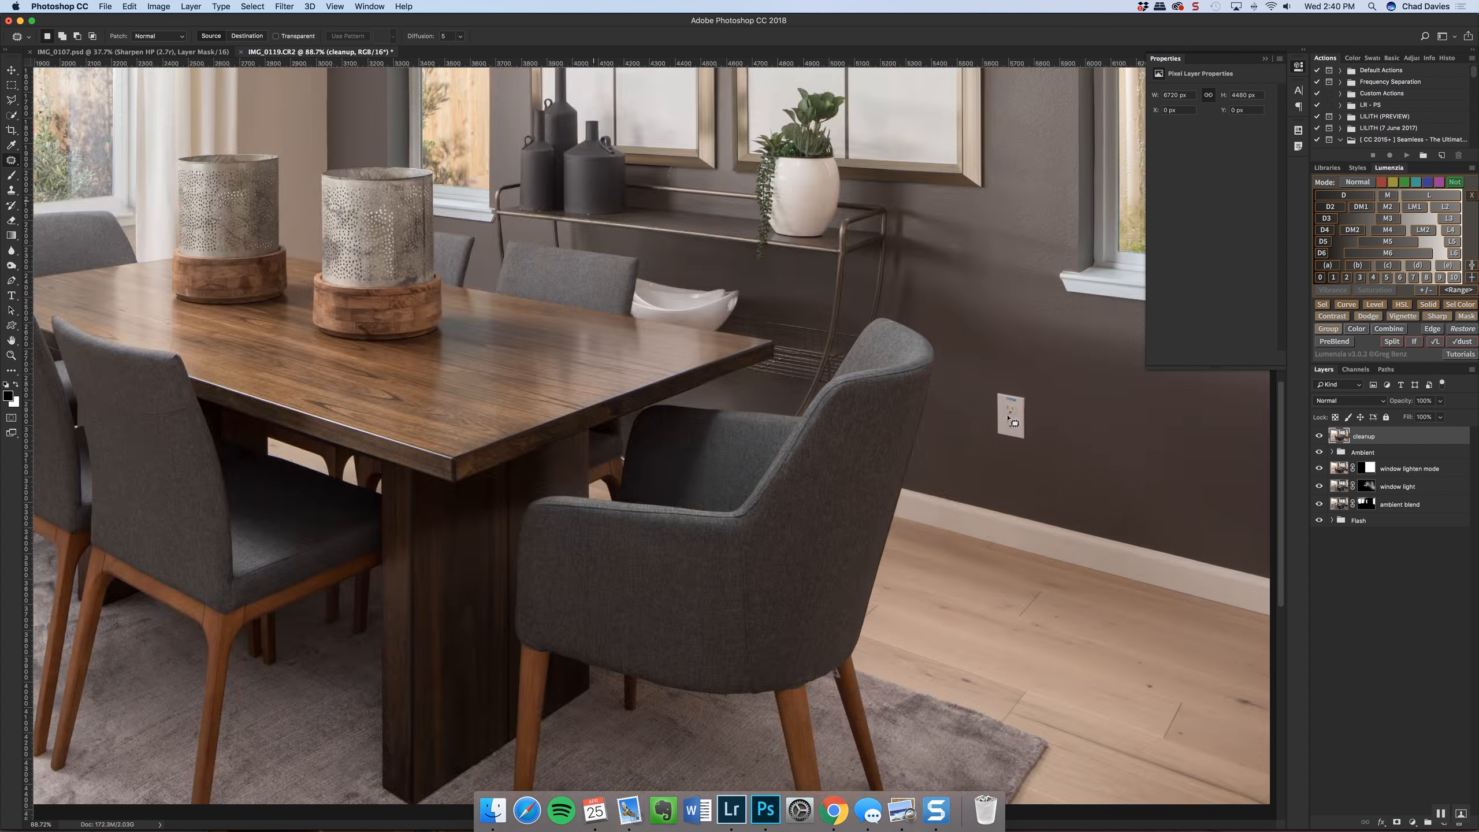
pyautogui.scroll(5, 1011, 417)
pyautogui.moveTo(984, 411)
pyautogui.mouseDown()
pyautogui.moveTo(1033, 474)
pyautogui.moveTo(1060, 405)
pyautogui.moveTo(1044, 366)
pyautogui.moveTo(967, 367)
pyautogui.moveTo(1078, 479)
pyautogui.mouseUp()
pyautogui.press('super+d')
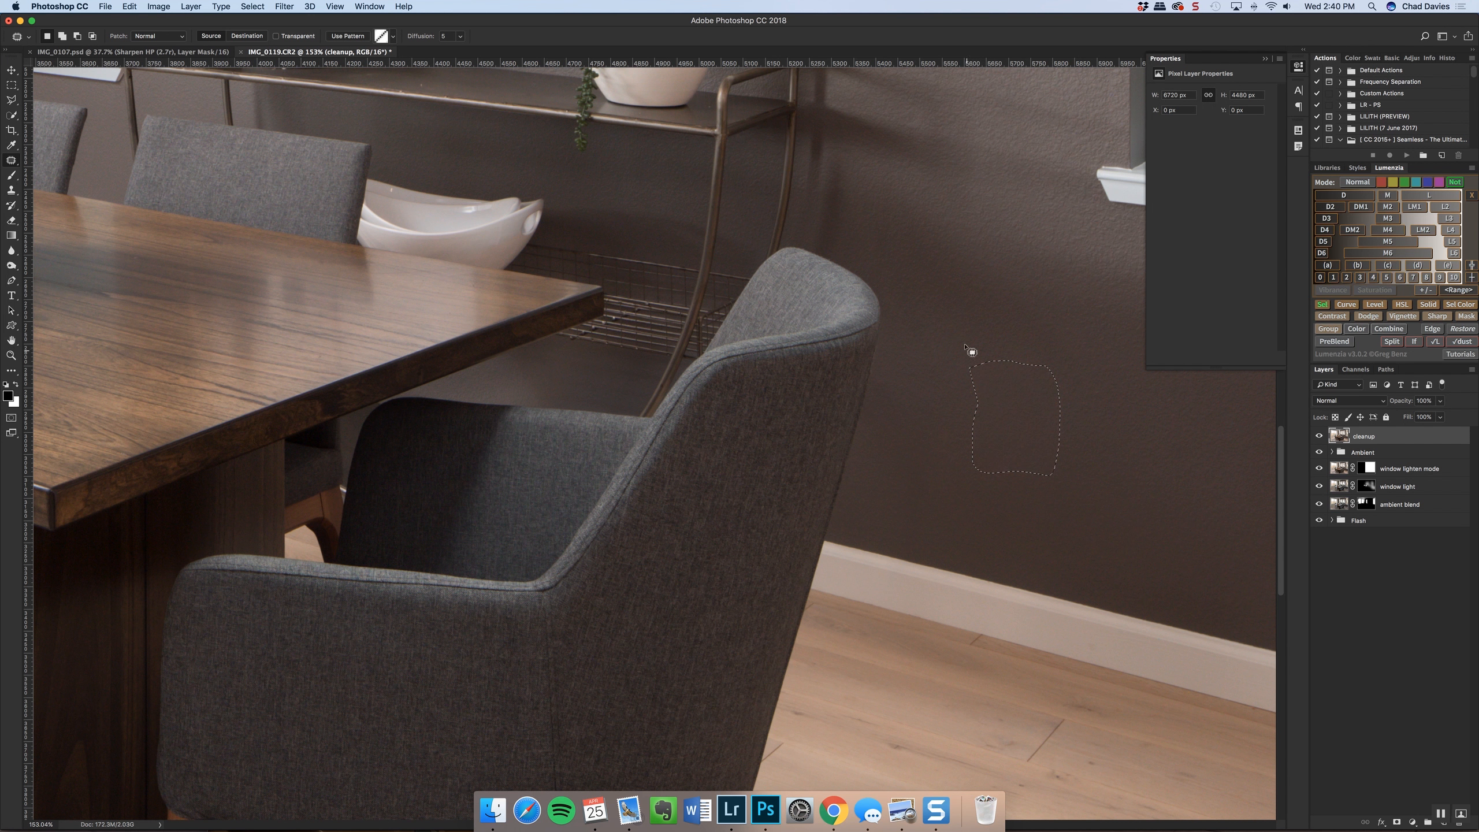
# Clone-stamp clean carpet texture over the dark, uneven patches of the rug beside the side chairs
pyautogui.press('super+0')
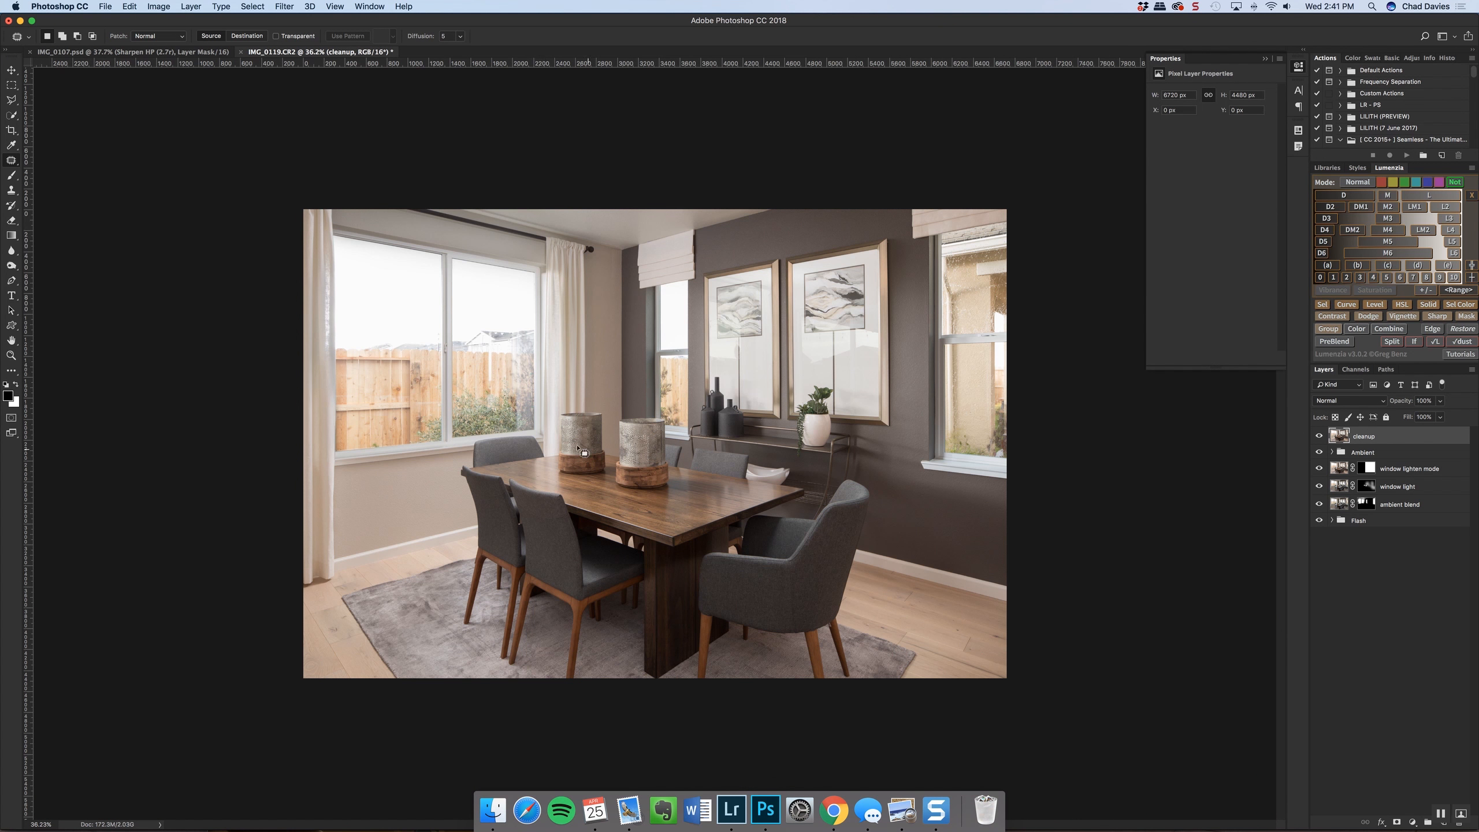
pyautogui.scroll(10, 460, 625)
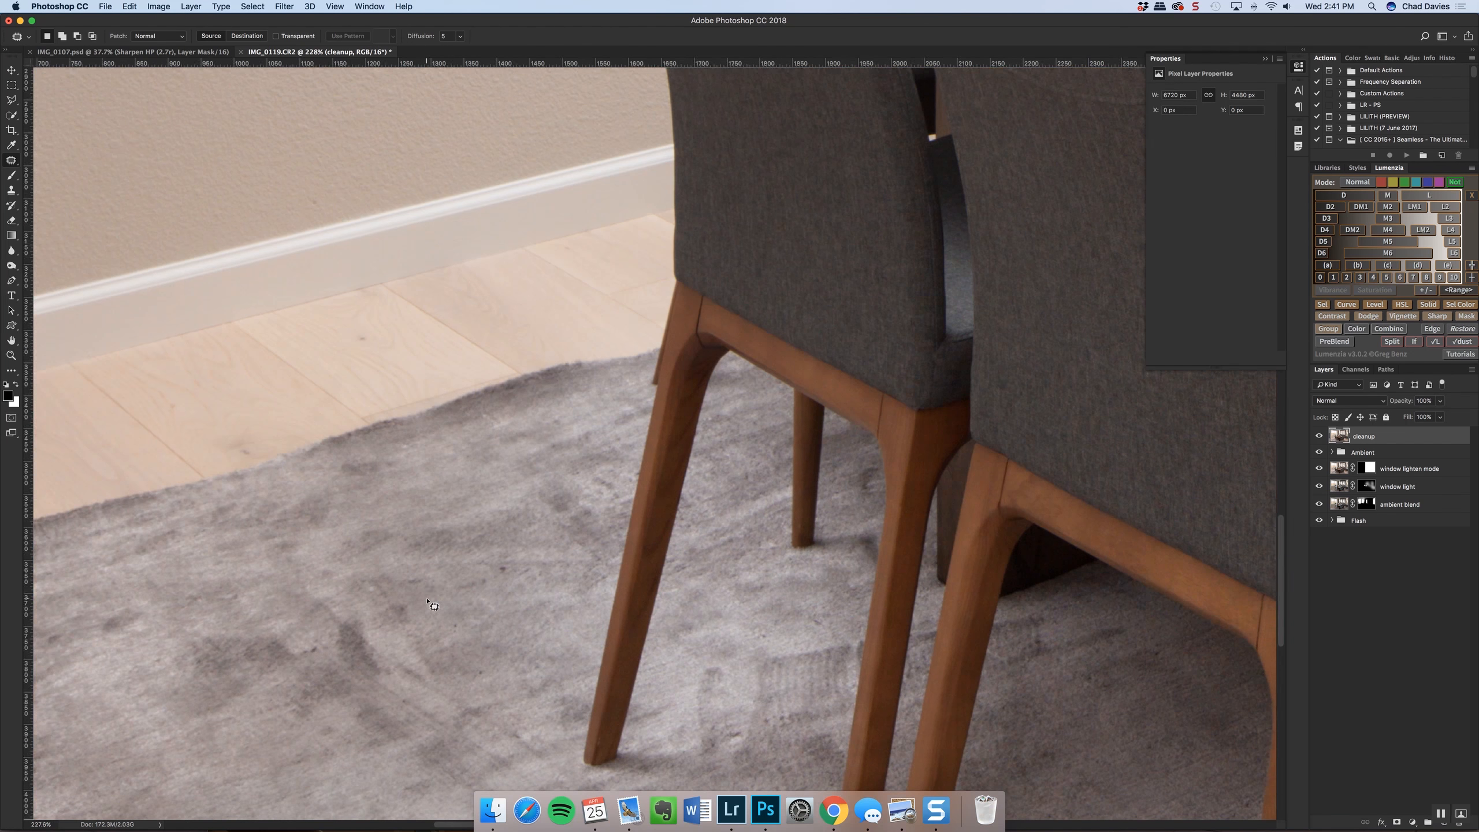
pyautogui.moveTo(434, 606)
pyautogui.mouseDown()
pyautogui.moveTo(540, 544)
pyautogui.moveTo(495, 548)
pyautogui.moveTo(545, 534)
pyautogui.moveTo(461, 565)
pyautogui.moveTo(495, 604)
pyautogui.mouseUp()
pyautogui.press('s')
pyautogui.keyDown('alt'); pyautogui.click(525, 550); pyautogui.keyUp('alt')
pyautogui.click(472, 573)
pyautogui.click(473, 574)
pyautogui.click(462, 575)
pyautogui.click(471, 579)
pyautogui.moveTo(389, 595); pyautogui.dragTo(397, 594)
pyautogui.moveTo(338, 712); pyautogui.dragTo(344, 713)
pyautogui.keyDown('alt'); pyautogui.click(361, 725); pyautogui.keyUp('alt')
pyautogui.moveTo(323, 646)
pyautogui.mouseDown()
pyautogui.moveTo(346, 604)
pyautogui.moveTo(380, 607)
pyautogui.moveTo(484, 664)
pyautogui.mouseUp()
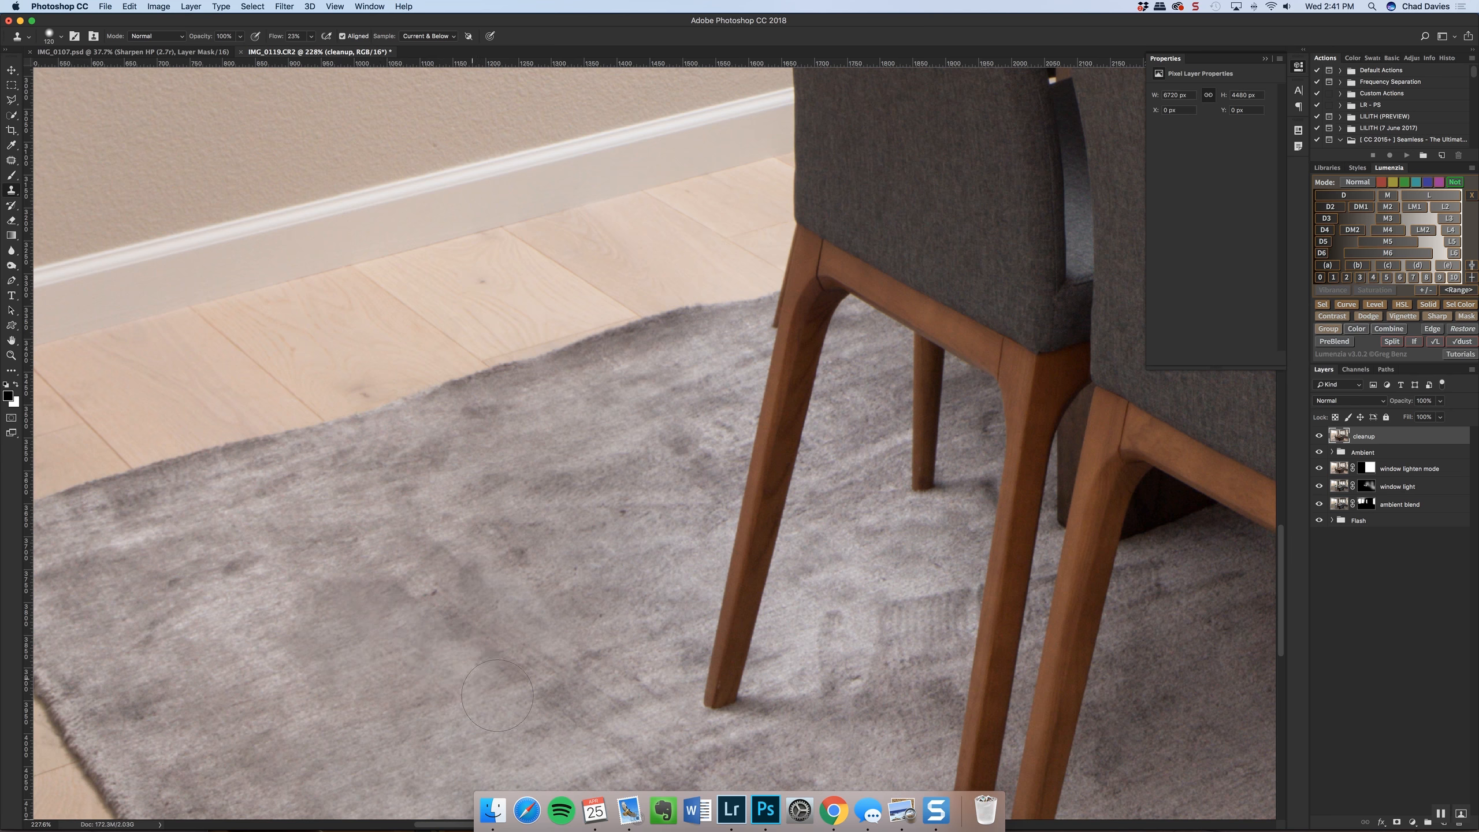
pyautogui.moveTo(436, 685); pyautogui.dragTo(419, 685)
pyautogui.keyDown('alt'); pyautogui.click(244, 657); pyautogui.keyUp('alt')
pyautogui.moveTo(244, 656); pyautogui.dragTo(255, 657)
pyautogui.moveTo(319, 607)
pyautogui.mouseDown()
pyautogui.moveTo(348, 638)
pyautogui.moveTo(360, 606)
pyautogui.moveTo(469, 633)
pyautogui.moveTo(611, 763)
pyautogui.mouseUp()
pyautogui.scroll(-5, 590, 748)
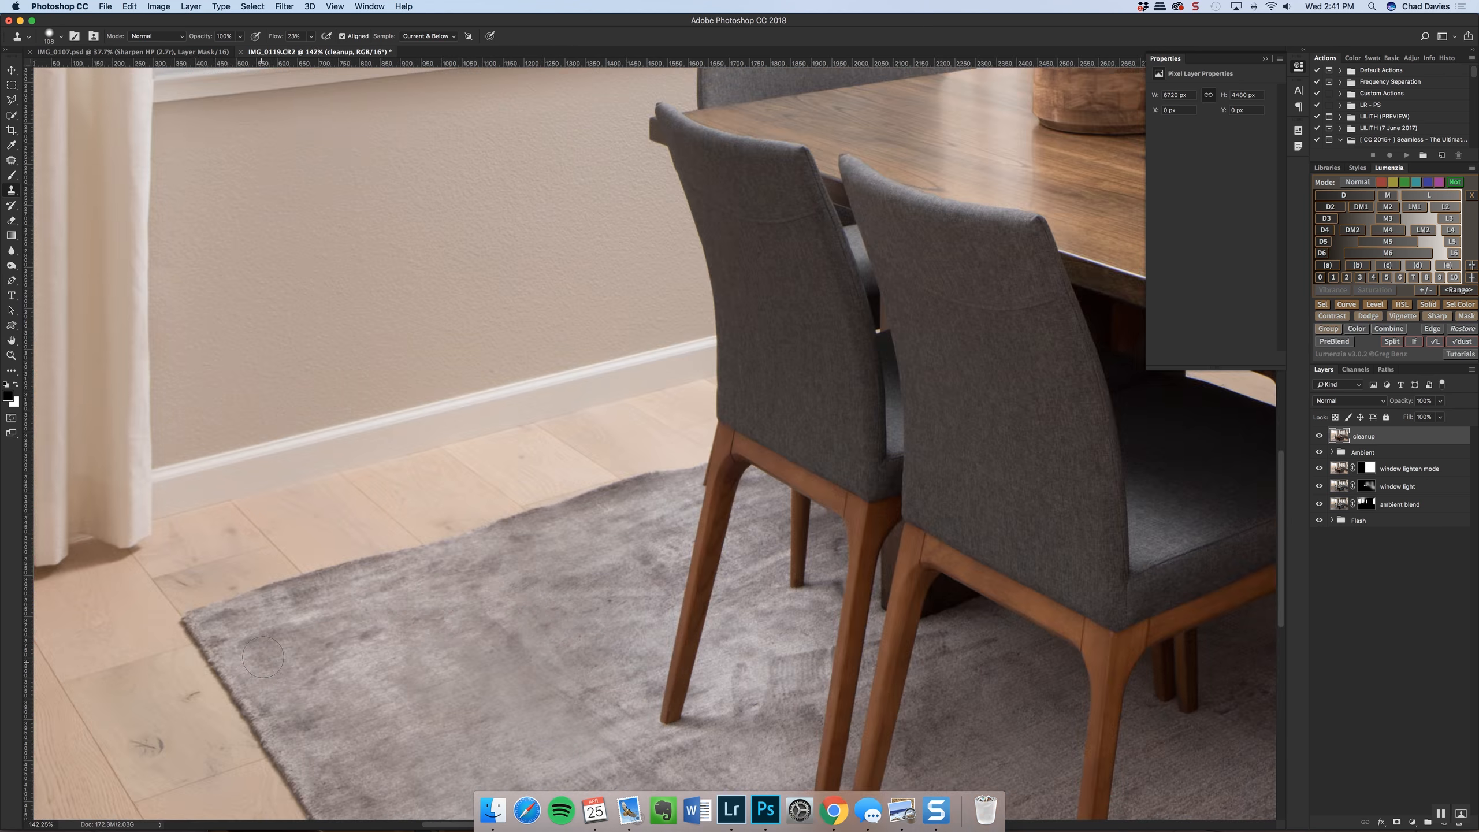
# Compare the whole image with and without the cleanup layer
pyautogui.scroll(-4, 453, 570)
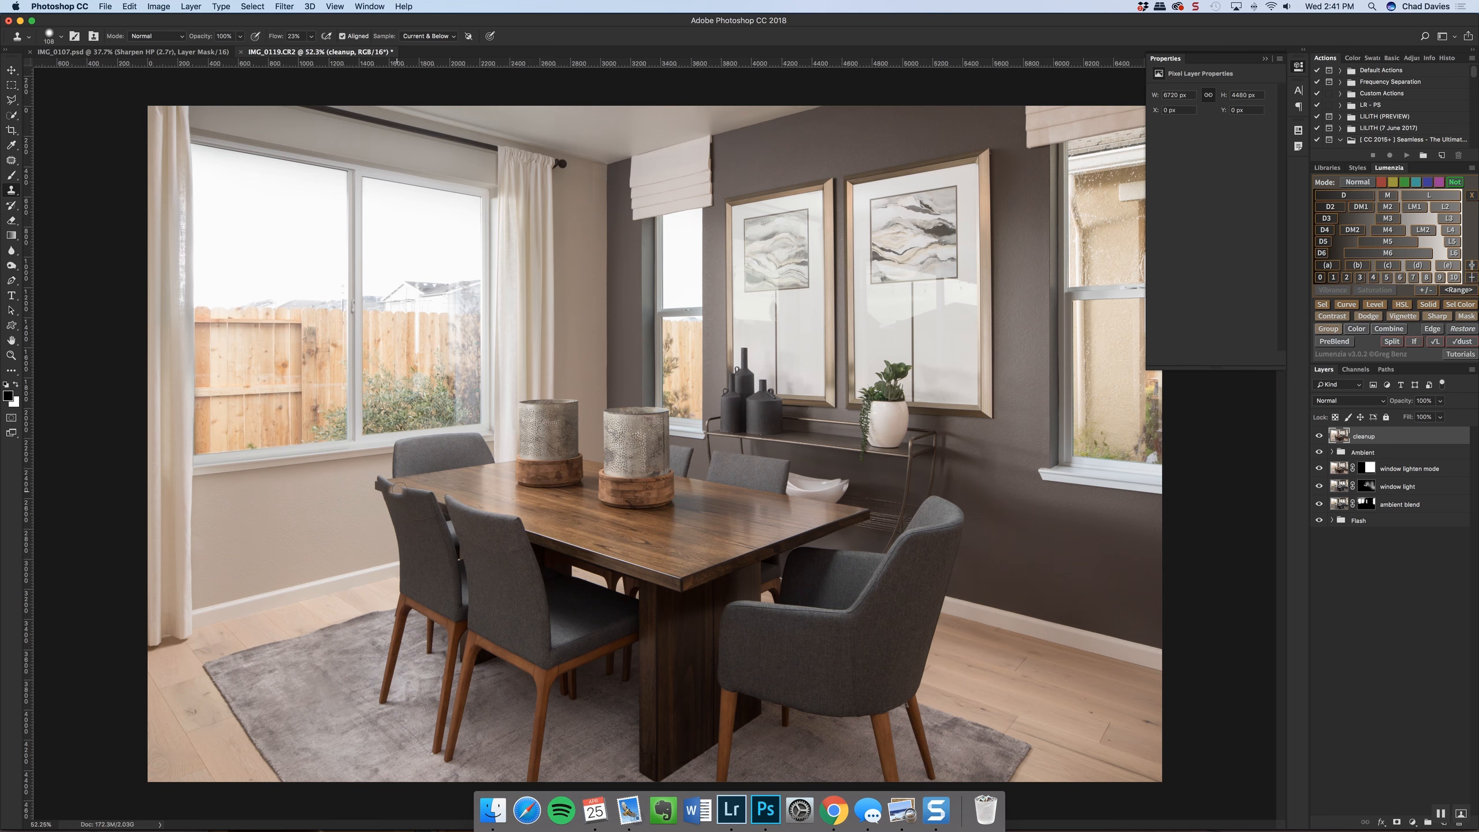
pyautogui.scroll(-2, 603, 477)
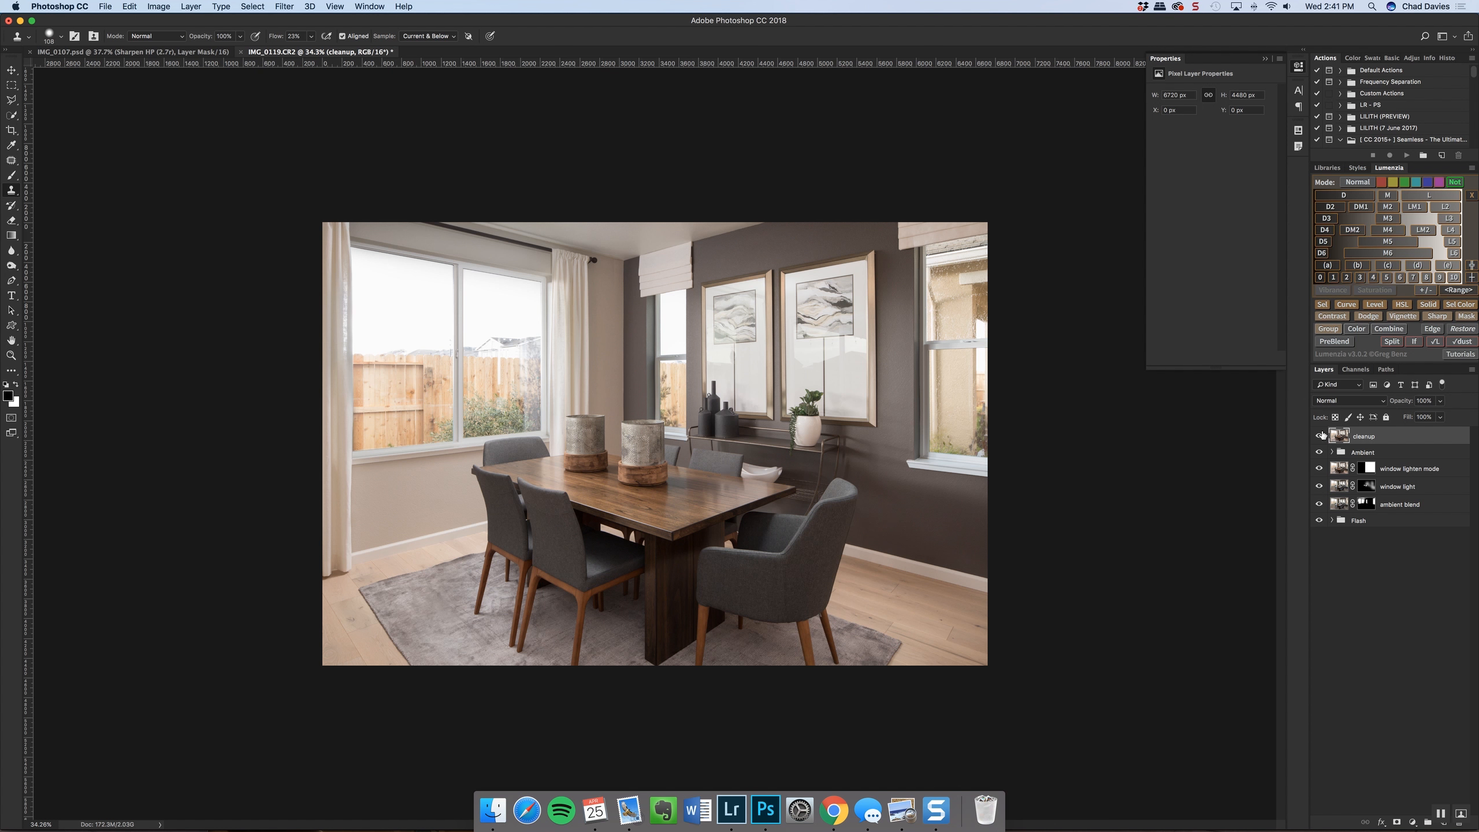
pyautogui.click(1319, 436)
pyautogui.click(1319, 436)
pyautogui.click(1320, 436)
pyautogui.click(1320, 436)
pyautogui.click(1319, 436)
pyautogui.click(1320, 436)
# Dodge the dark areas of the rug on the cleanup layer, with the range on Shadows and 6% exposure
pyautogui.scroll(5, 416, 565)
pyautogui.click(5, 385)
pyautogui.click(12, 267)
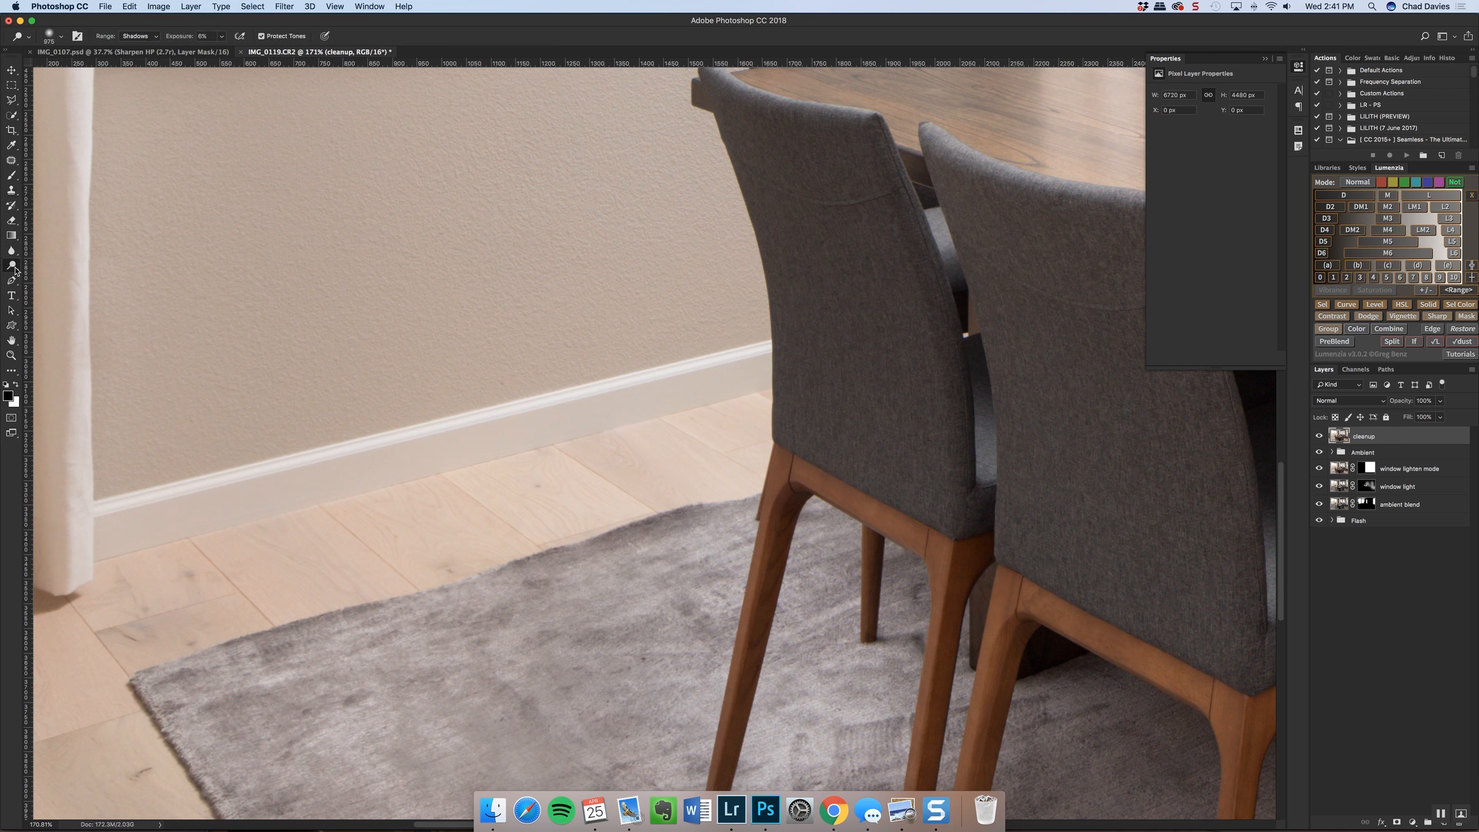
pyautogui.scroll(-3, 17, 271)
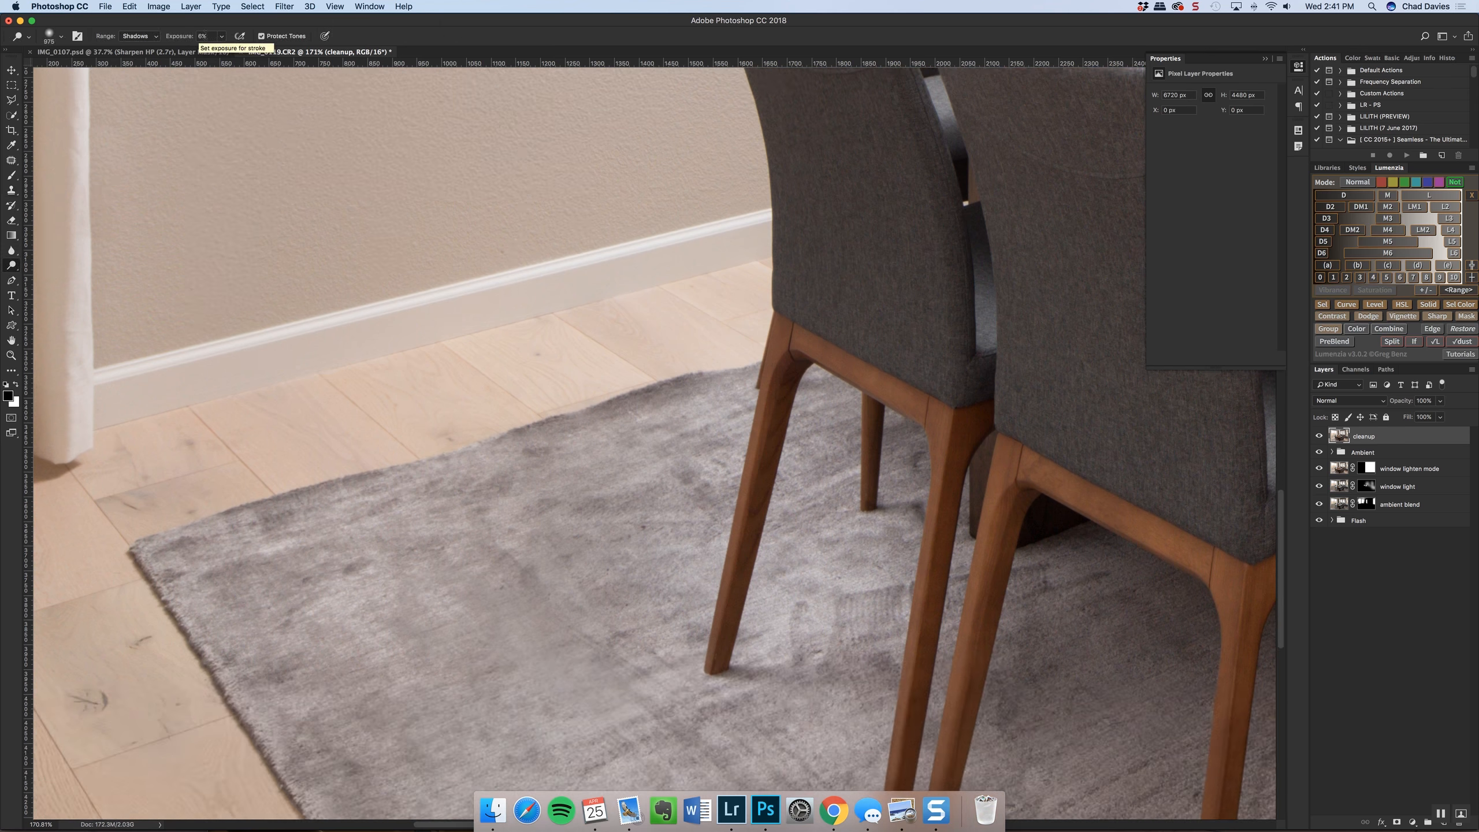
pyautogui.keyDown('ctrl'); pyautogui.keyDown('alt'); pyautogui.moveTo(528, 429); pyautogui.dragTo(155, 423); pyautogui.keyUp('alt'); pyautogui.keyUp('ctrl')
pyautogui.moveTo(612, 404)
pyautogui.mouseDown()
pyautogui.moveTo(658, 389)
pyautogui.moveTo(636, 401)
pyautogui.moveTo(613, 387)
pyautogui.moveTo(663, 378)
pyautogui.moveTo(541, 415)
pyautogui.moveTo(687, 375)
pyautogui.moveTo(664, 385)
pyautogui.moveTo(684, 362)
pyautogui.moveTo(503, 410)
pyautogui.moveTo(620, 384)
pyautogui.moveTo(492, 432)
pyautogui.moveTo(425, 498)
pyautogui.moveTo(370, 478)
pyautogui.moveTo(214, 513)
pyautogui.mouseUp()
pyautogui.press('super+z')
# Check the rug retouching by toggling the cleanup layer's visibility over the full image
pyautogui.press('super+0')
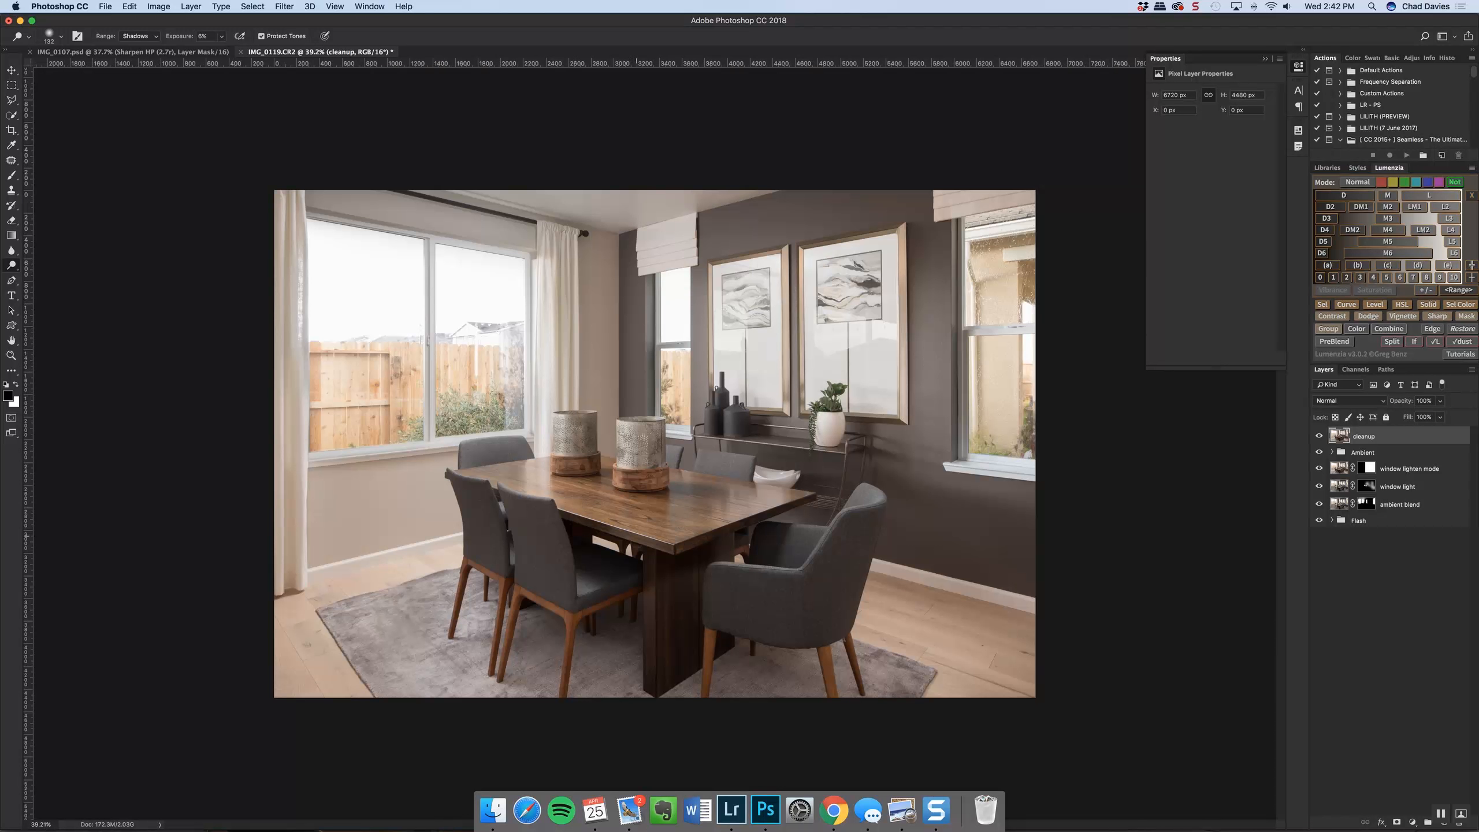
pyautogui.click(1319, 436)
pyautogui.click(1319, 437)
pyautogui.click(1319, 436)
pyautogui.click(1319, 436)
# Inspect the retouched rug up close around the side chairs for soft or uneven areas
pyautogui.moveTo(913, 698); pyautogui.dragTo(926, 696)
pyautogui.scroll(5, 431, 588)
pyautogui.scroll(5, 429, 588)
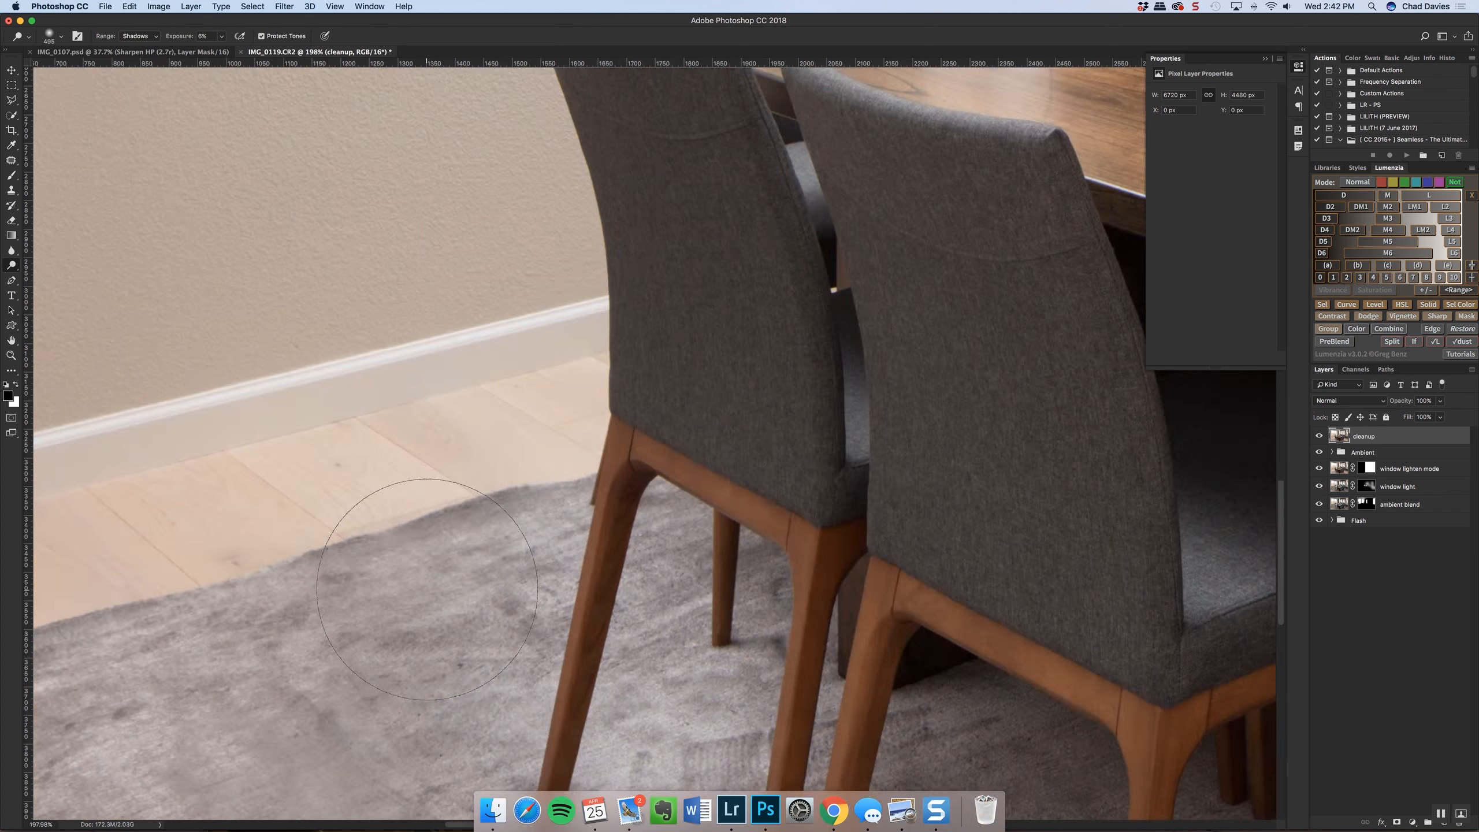
pyautogui.scroll(-4, 472, 471)
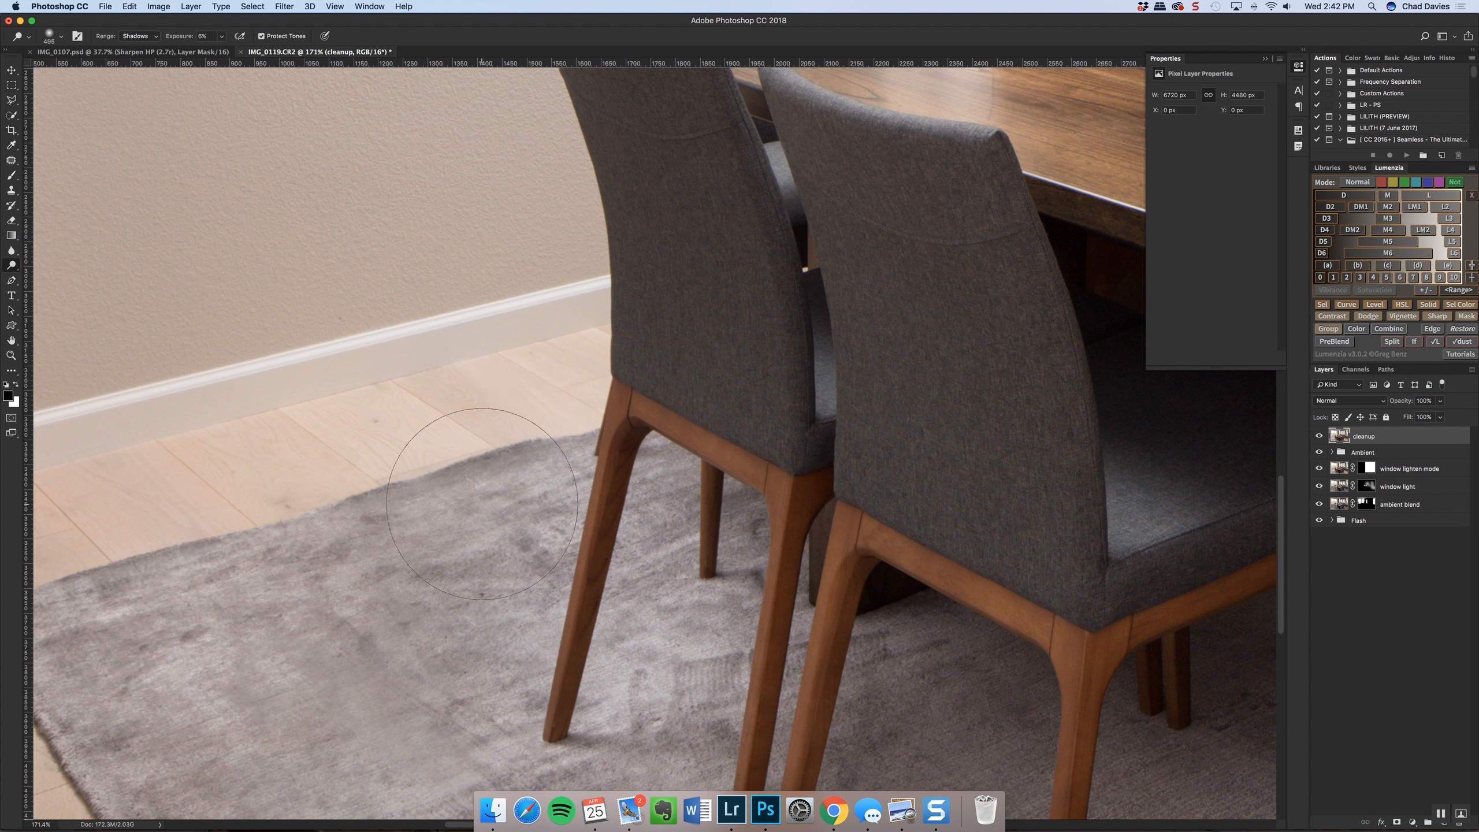
pyautogui.scroll(-2, 448, 640)
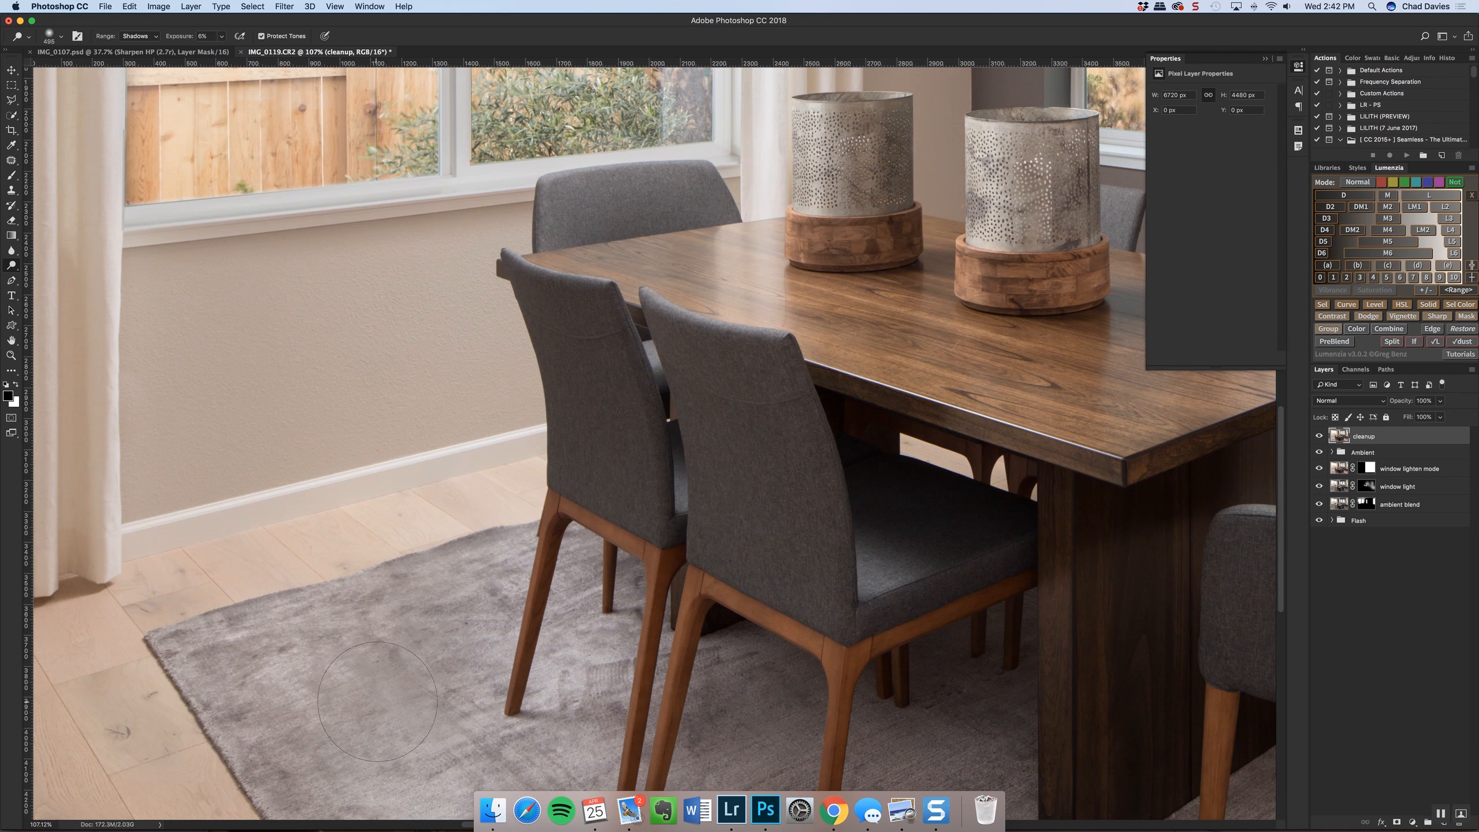
pyautogui.scroll(3, 434, 687)
pyautogui.scroll(-2, 454, 664)
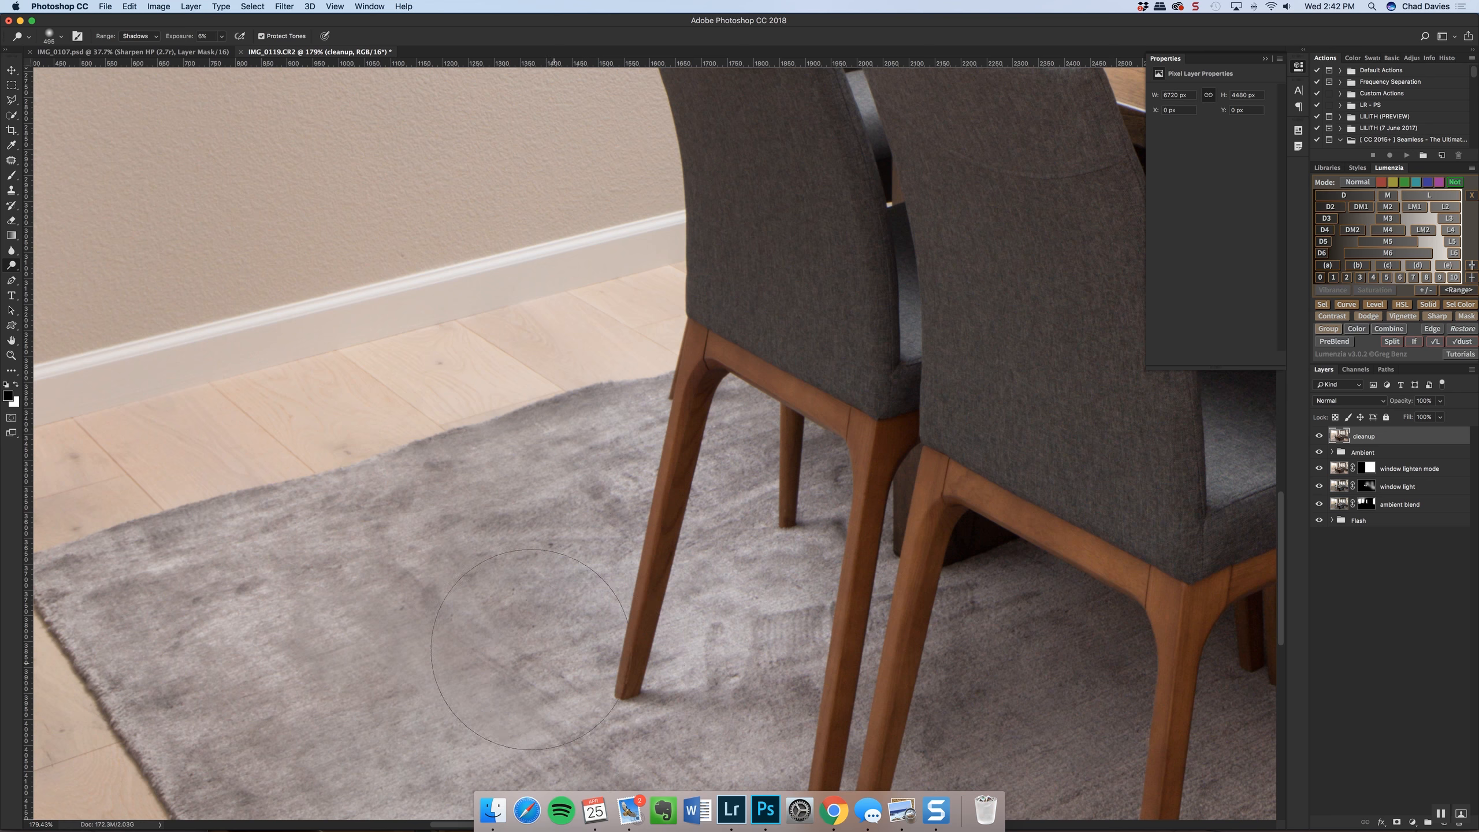
# Sharpen the softened rug texture beside the side chairs on the cleanup layer with the Sharpen tool at 50% strength
pyautogui.keyDown('alt'); pyautogui.click(12, 267); pyautogui.keyUp('alt')
pyautogui.keyDown('alt'); pyautogui.click(12, 267); pyautogui.keyUp('alt')
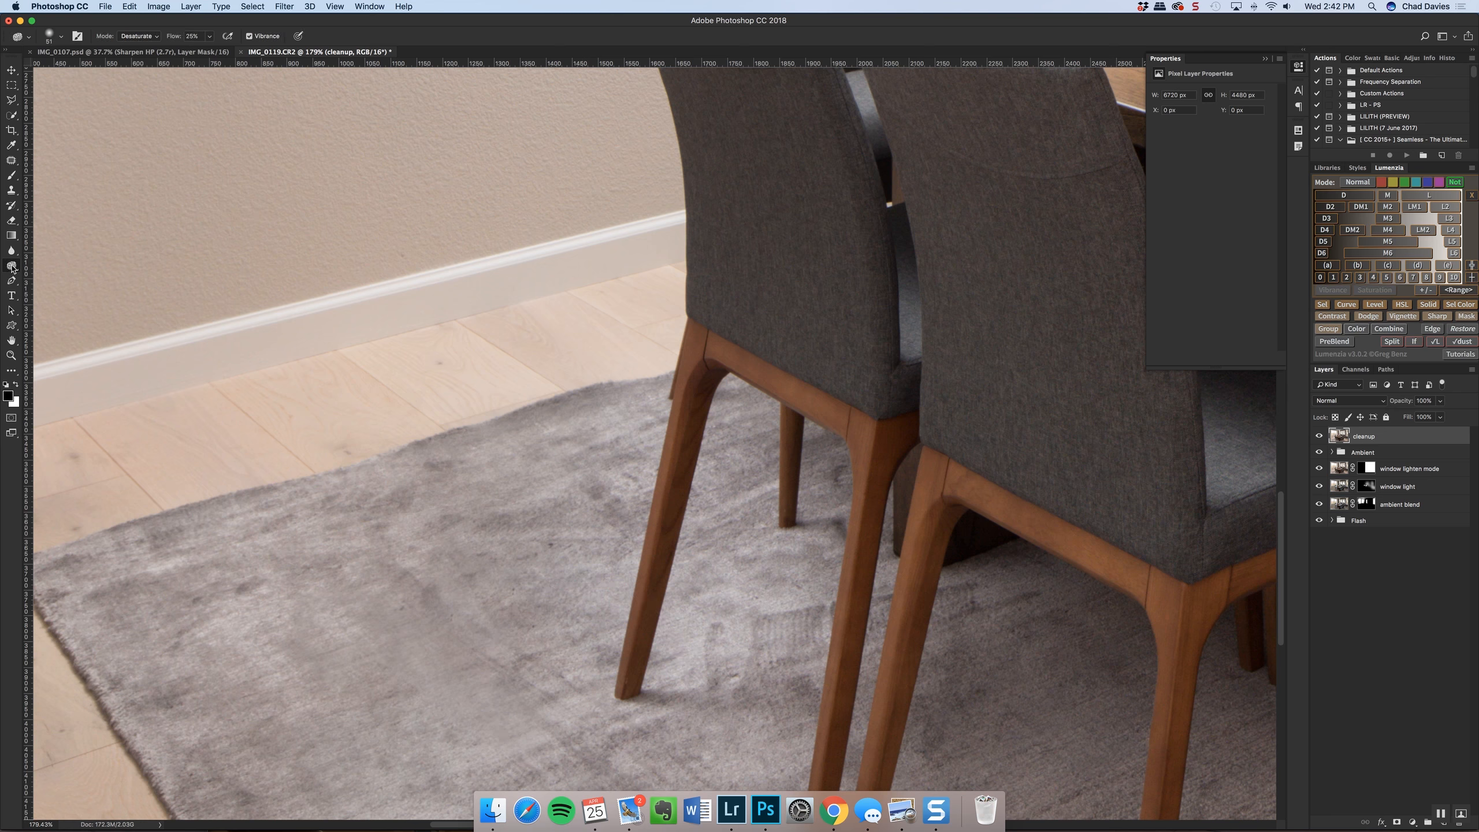
pyautogui.keyDown('alt'); pyautogui.click(12, 253); pyautogui.keyUp('alt')
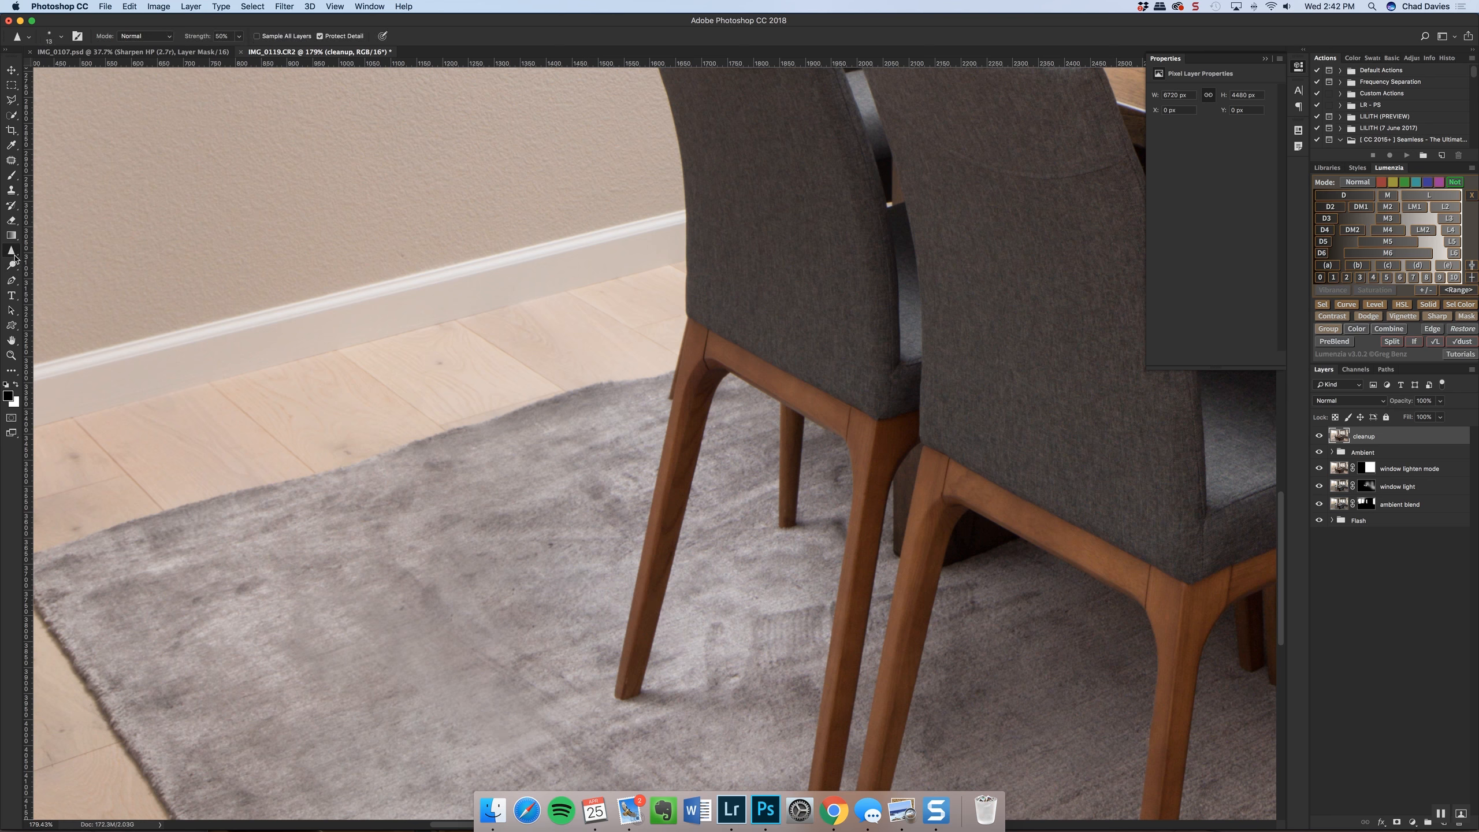
pyautogui.moveTo(381, 588); pyautogui.dragTo(468, 575)
pyautogui.moveTo(483, 655); pyautogui.dragTo(474, 655)
pyautogui.press('super+z')
pyautogui.moveTo(391, 692); pyautogui.dragTo(404, 692)
# Sharpen the rug near the front leg of the rear side chair, undoing and redoing strokes to compare, and review the whole image
pyautogui.scroll(-5, 497, 670)
pyautogui.moveTo(498, 714); pyautogui.dragTo(502, 714)
pyautogui.press('super+z')
pyautogui.press('super+z')
pyautogui.press('super+z')
pyautogui.moveTo(489, 692); pyautogui.dragTo(495, 692)
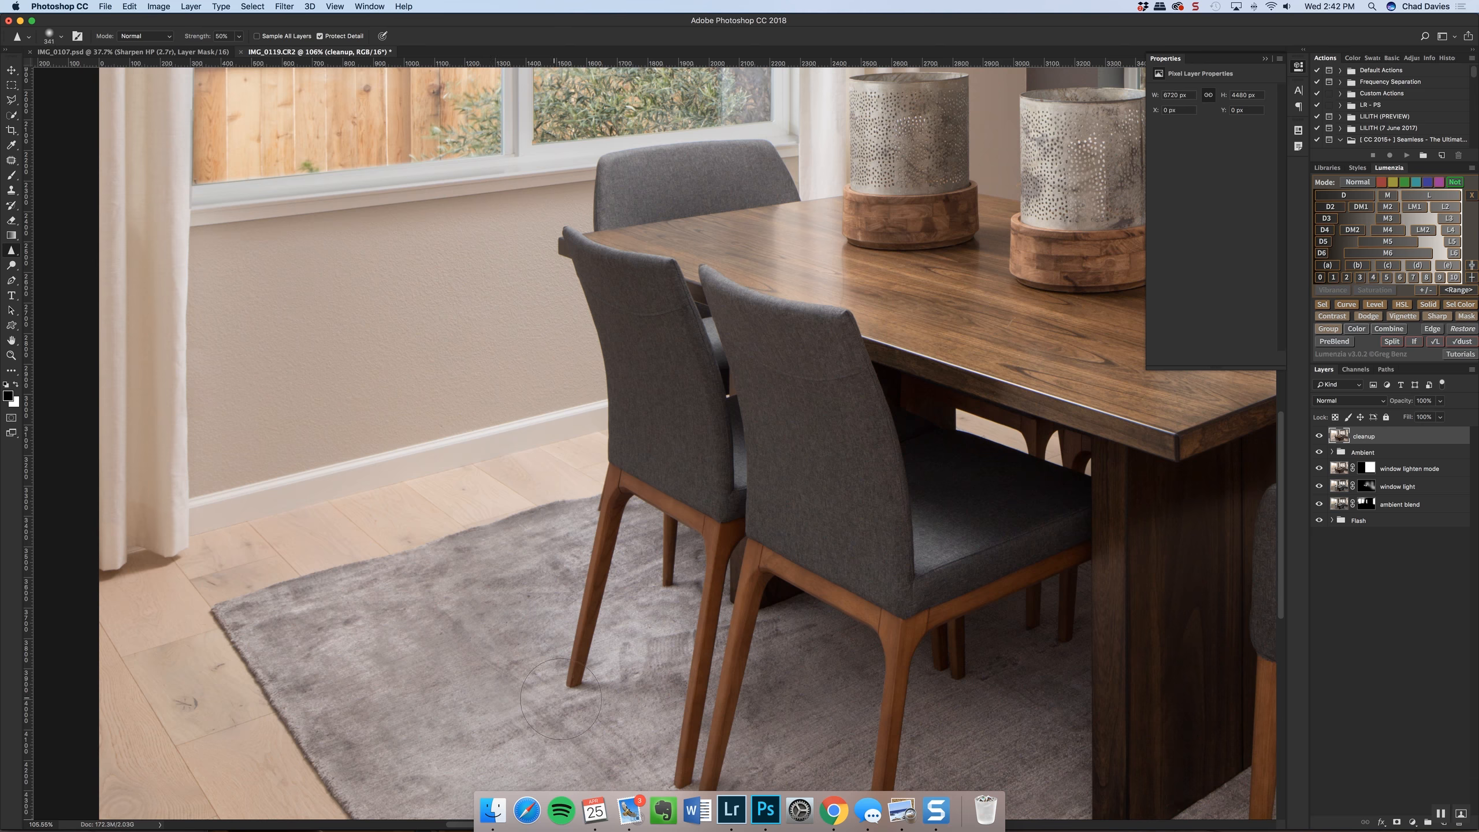
pyautogui.scroll(-3, 637, 705)
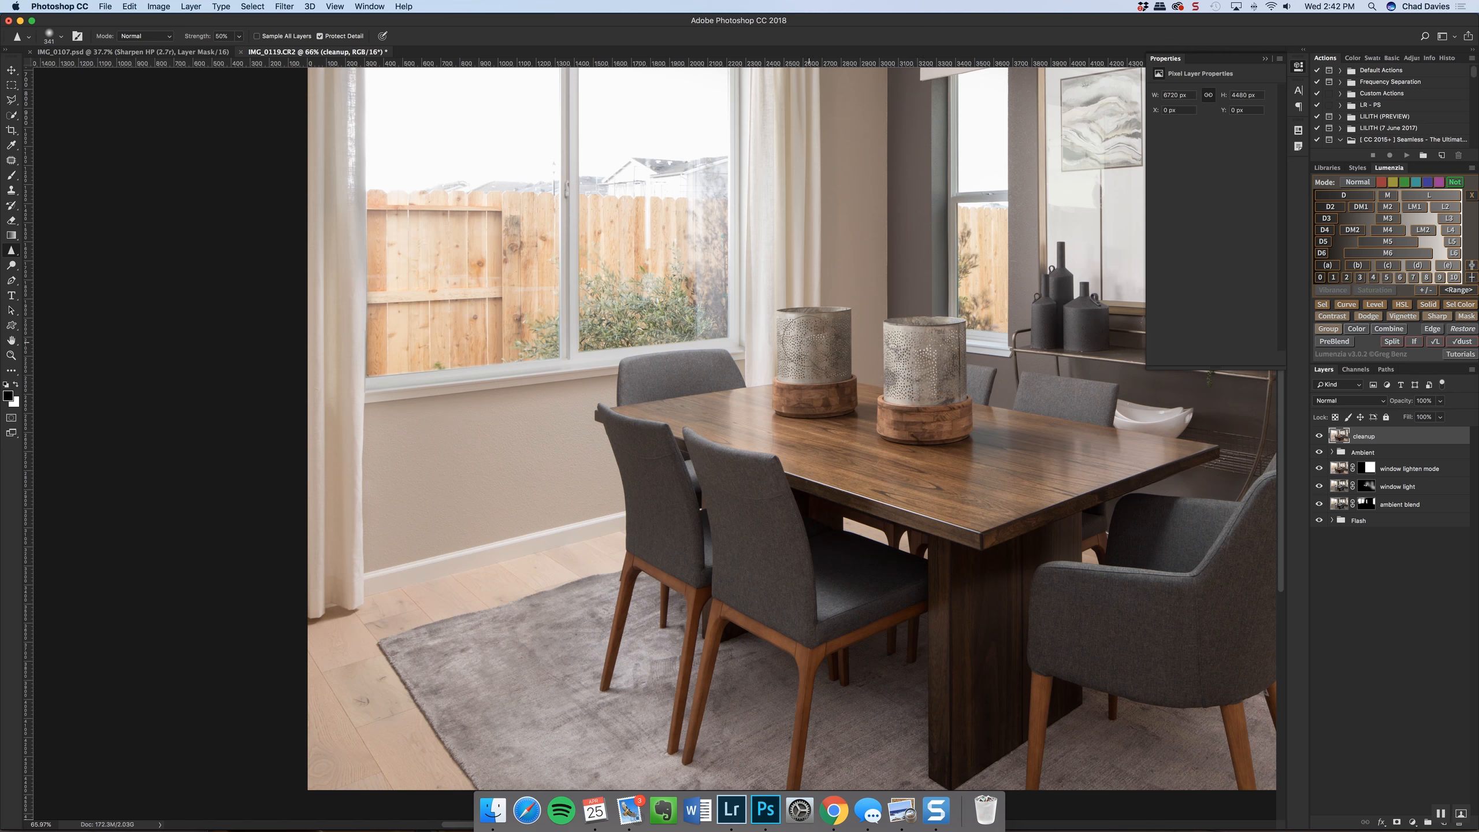
pyautogui.scroll(-4, 892, 375)
pyautogui.moveTo(745, 555); pyautogui.dragTo(763, 555)
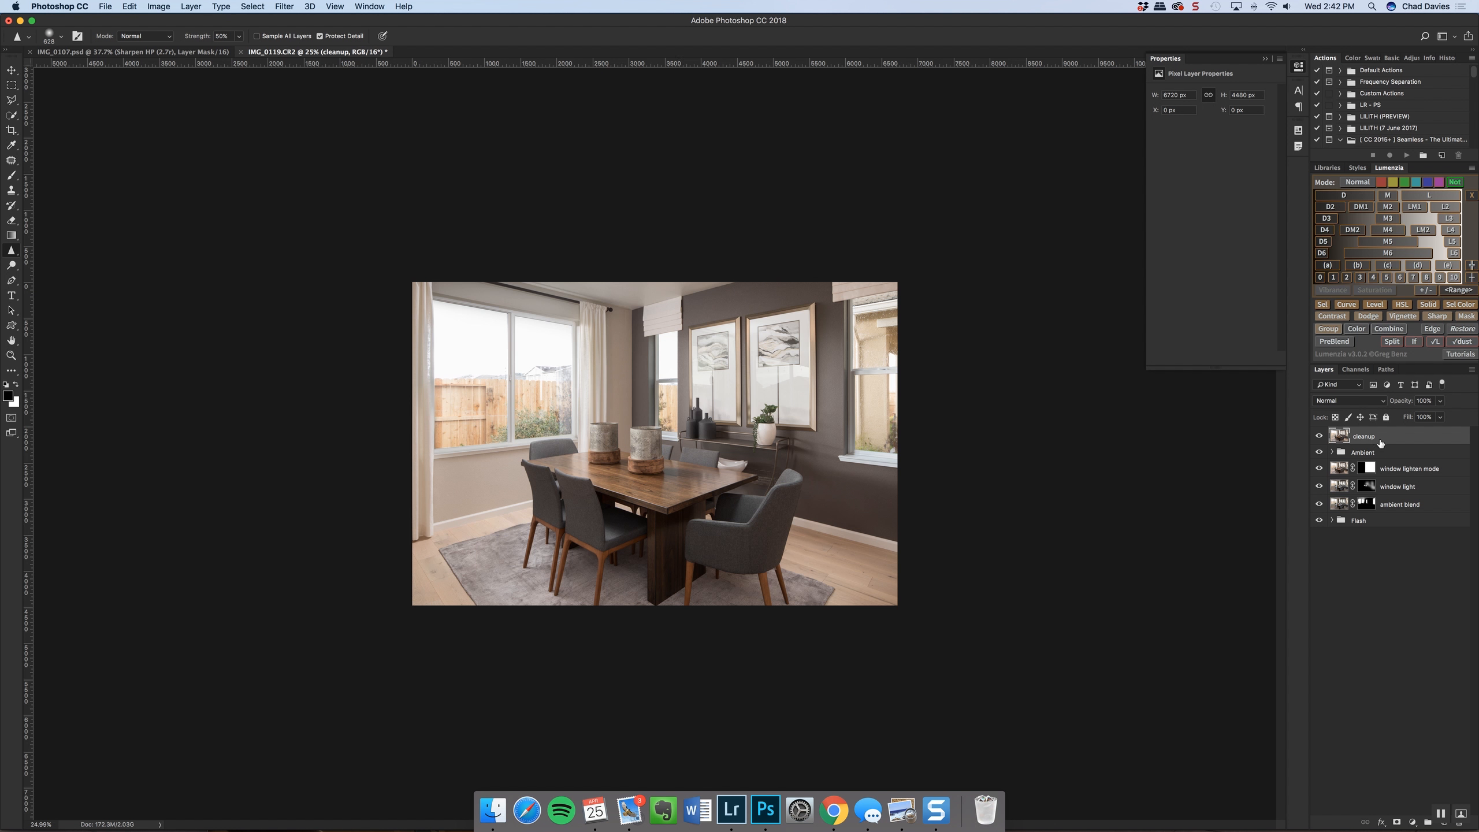
# Expand the Flash and Ambient groups and rename the hidden IMG_0111.CR2 layer as x and the window frame layer as xx
pyautogui.click(1333, 520)
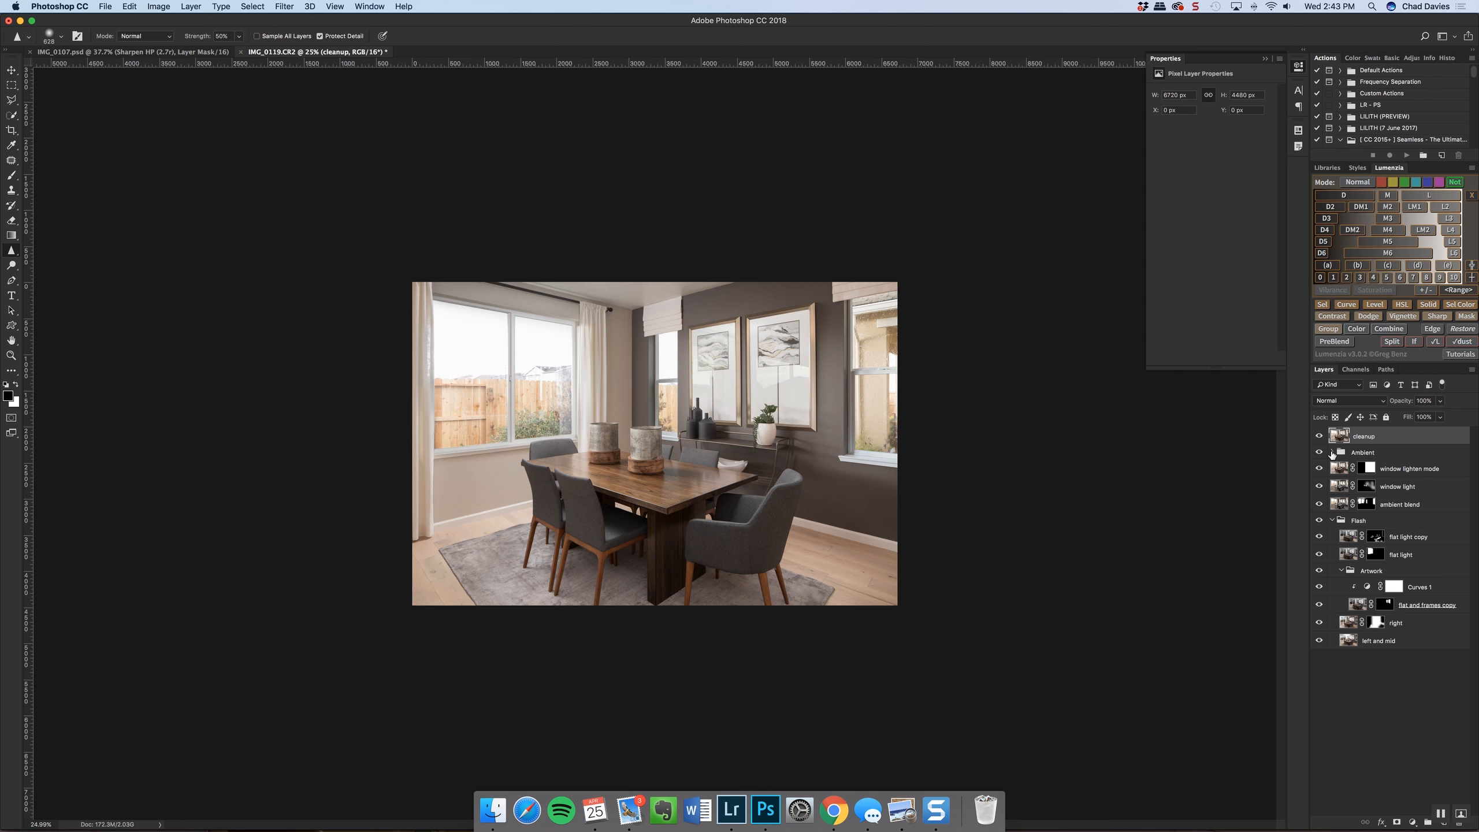
pyautogui.click(1332, 453)
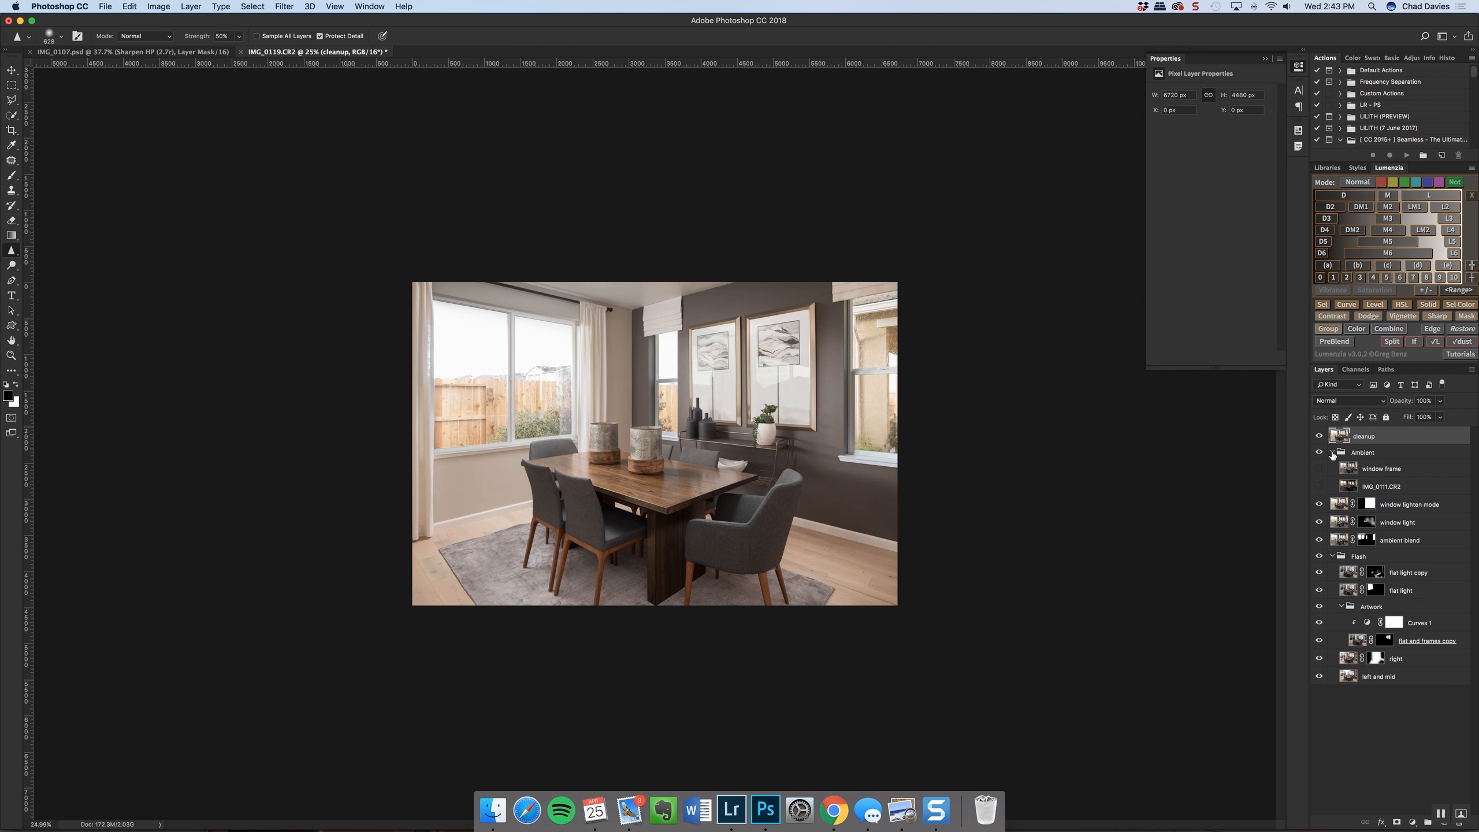
pyautogui.click(1374, 489)
pyautogui.keyDown('shift'); pyautogui.click(1354, 469); pyautogui.keyUp('shift')
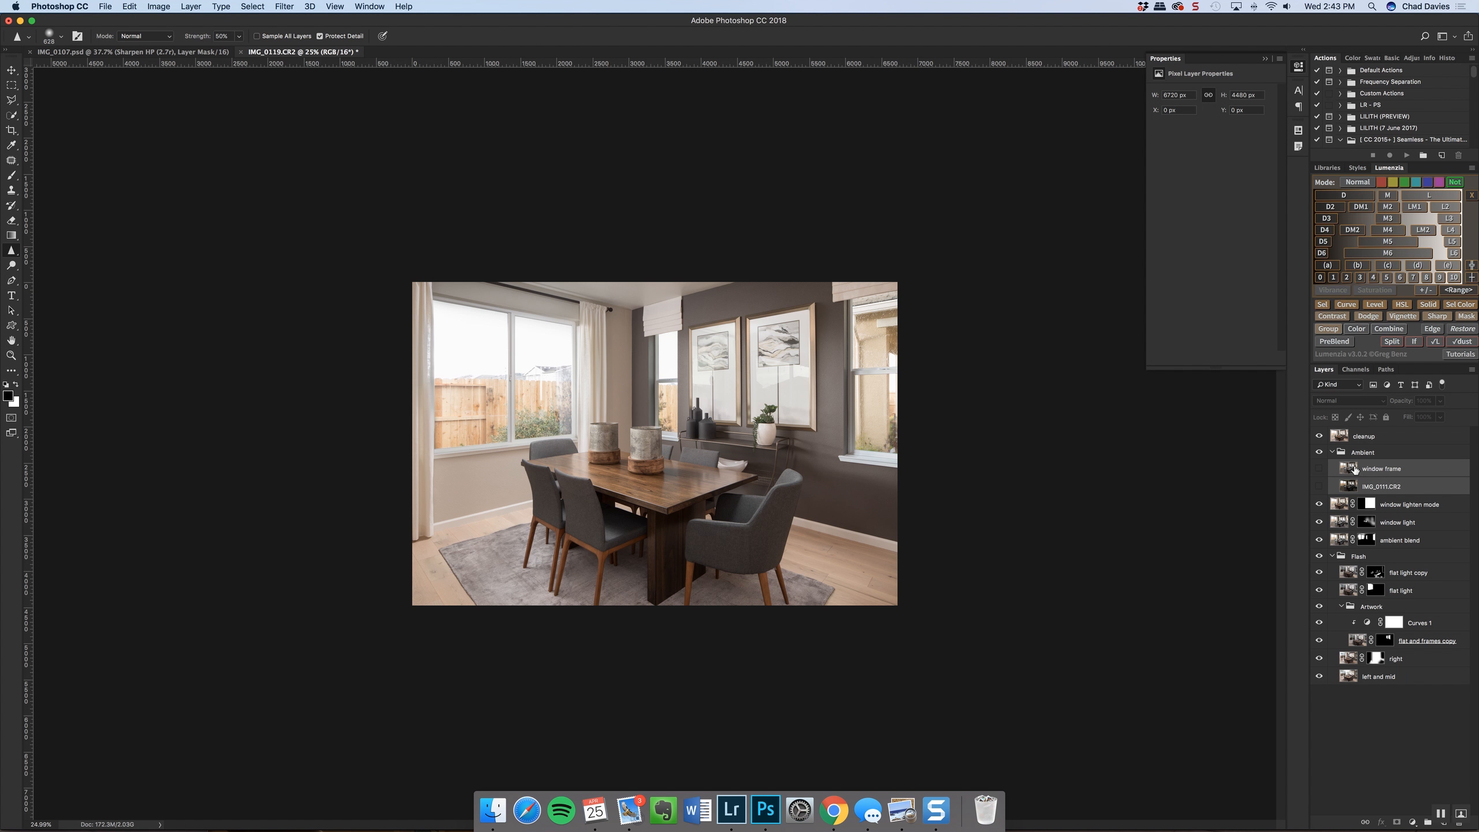
pyautogui.doubleClick(1372, 487)
pyautogui.write('x')
pyautogui.doubleClick(1375, 472)
pyautogui.write('x')
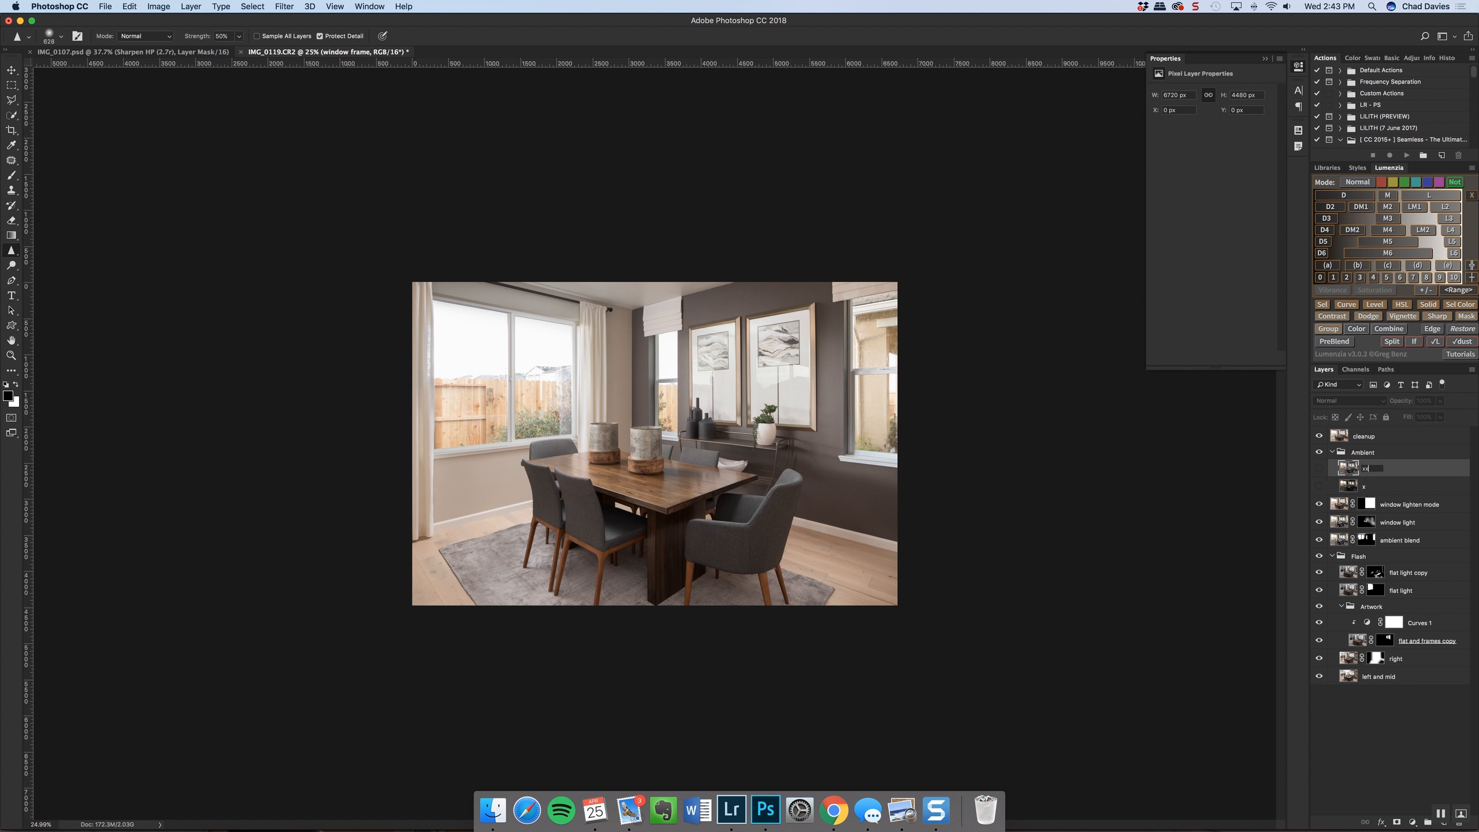
pyautogui.press('Return')
# Compare the left and mid base layer on its own with the full composite, and collapse the Ambient and Flash groups
pyautogui.click(1319, 677)
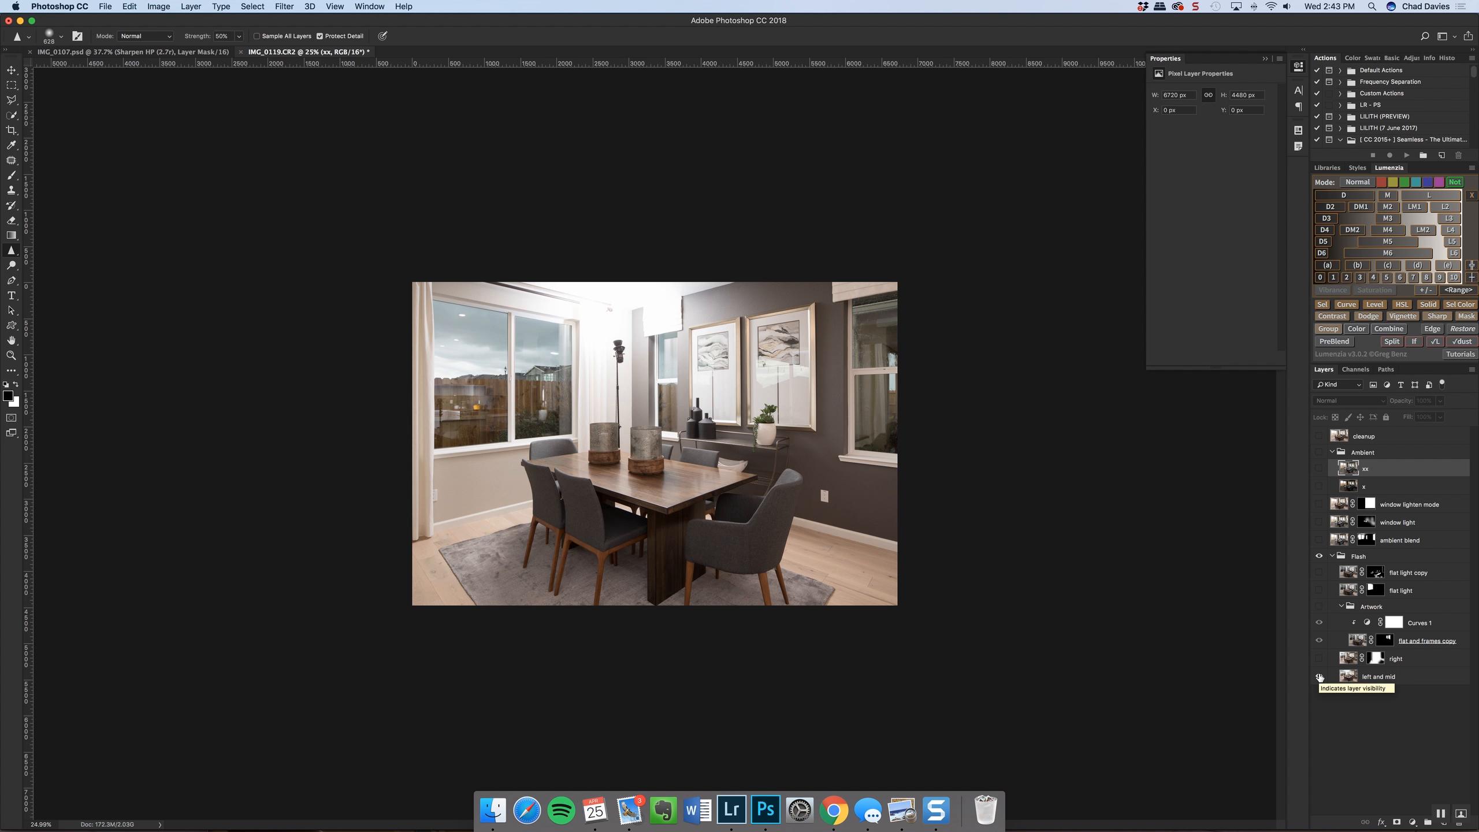
pyautogui.keyDown('alt'); pyautogui.click(1320, 677); pyautogui.keyUp('alt')
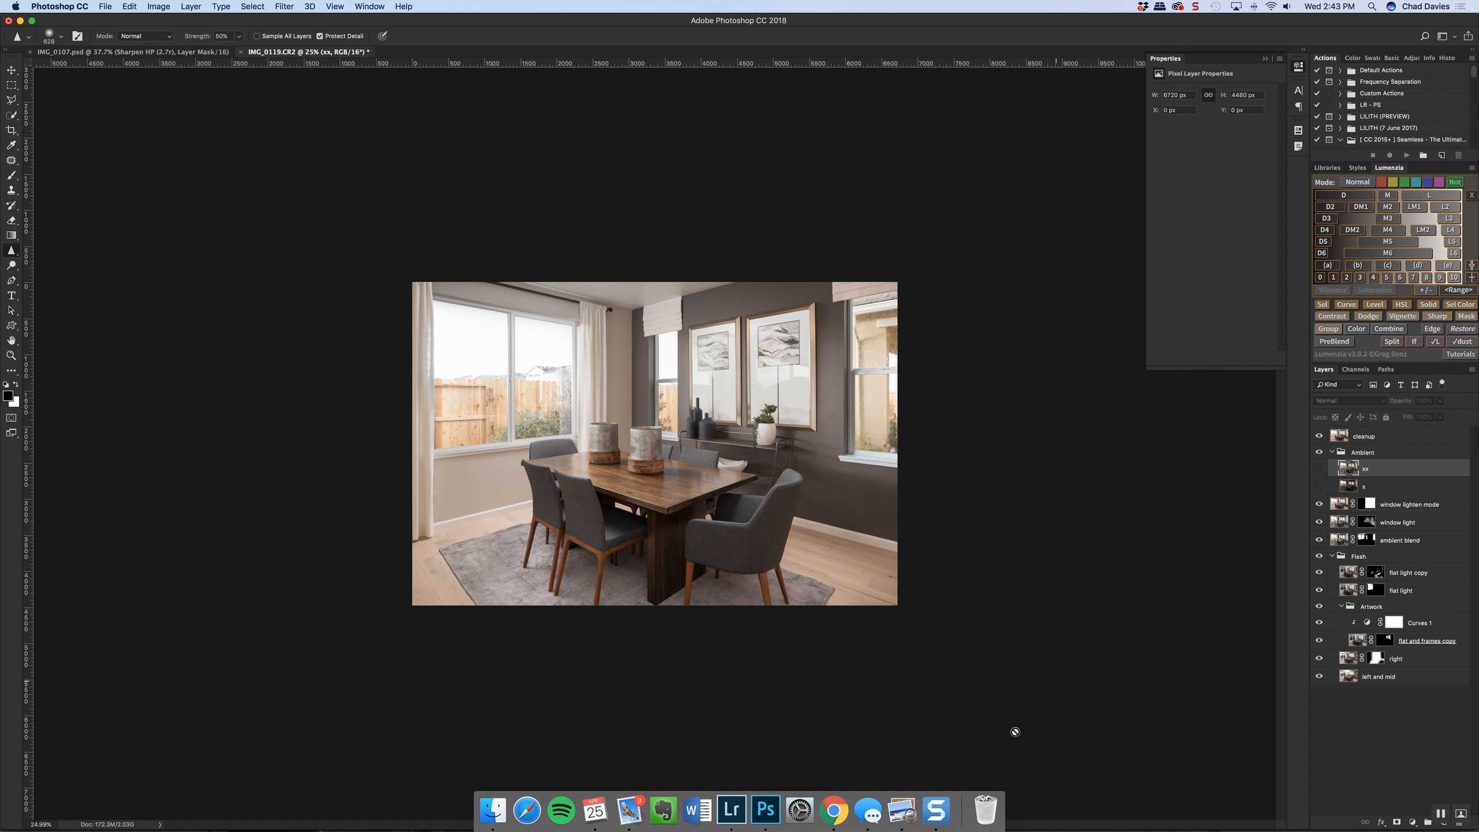
pyautogui.click(1332, 453)
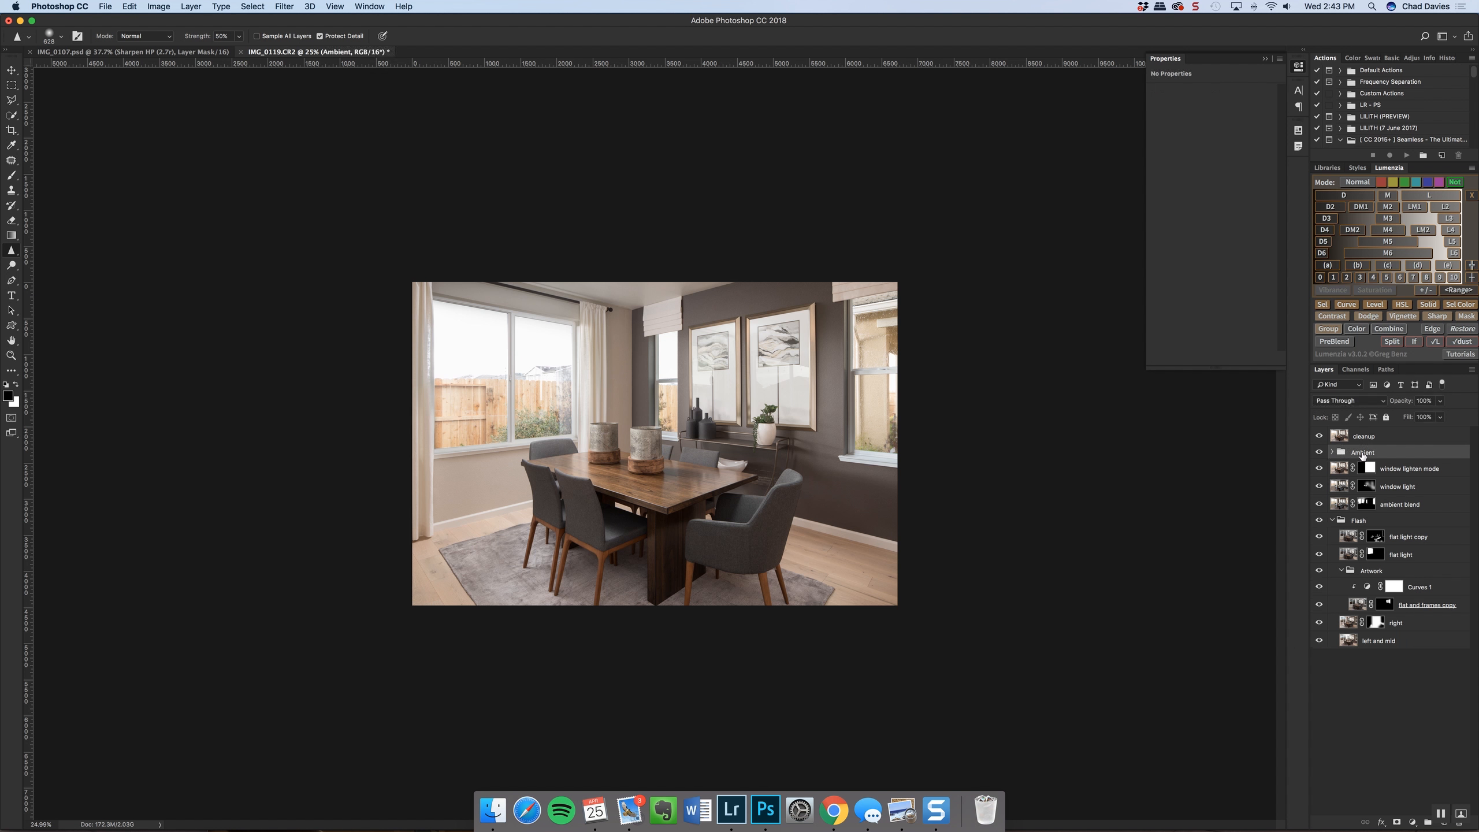
pyautogui.click(1332, 521)
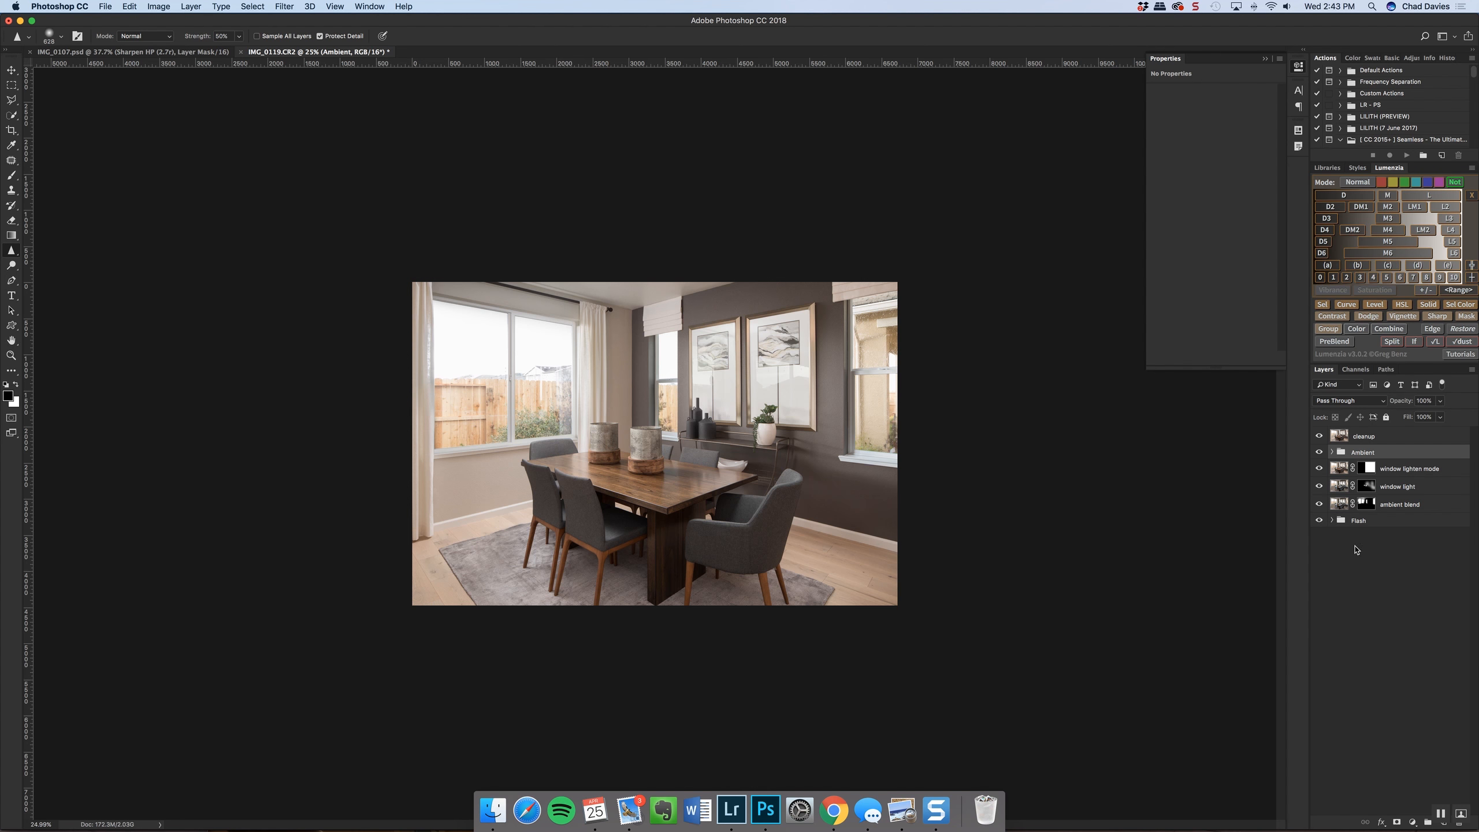